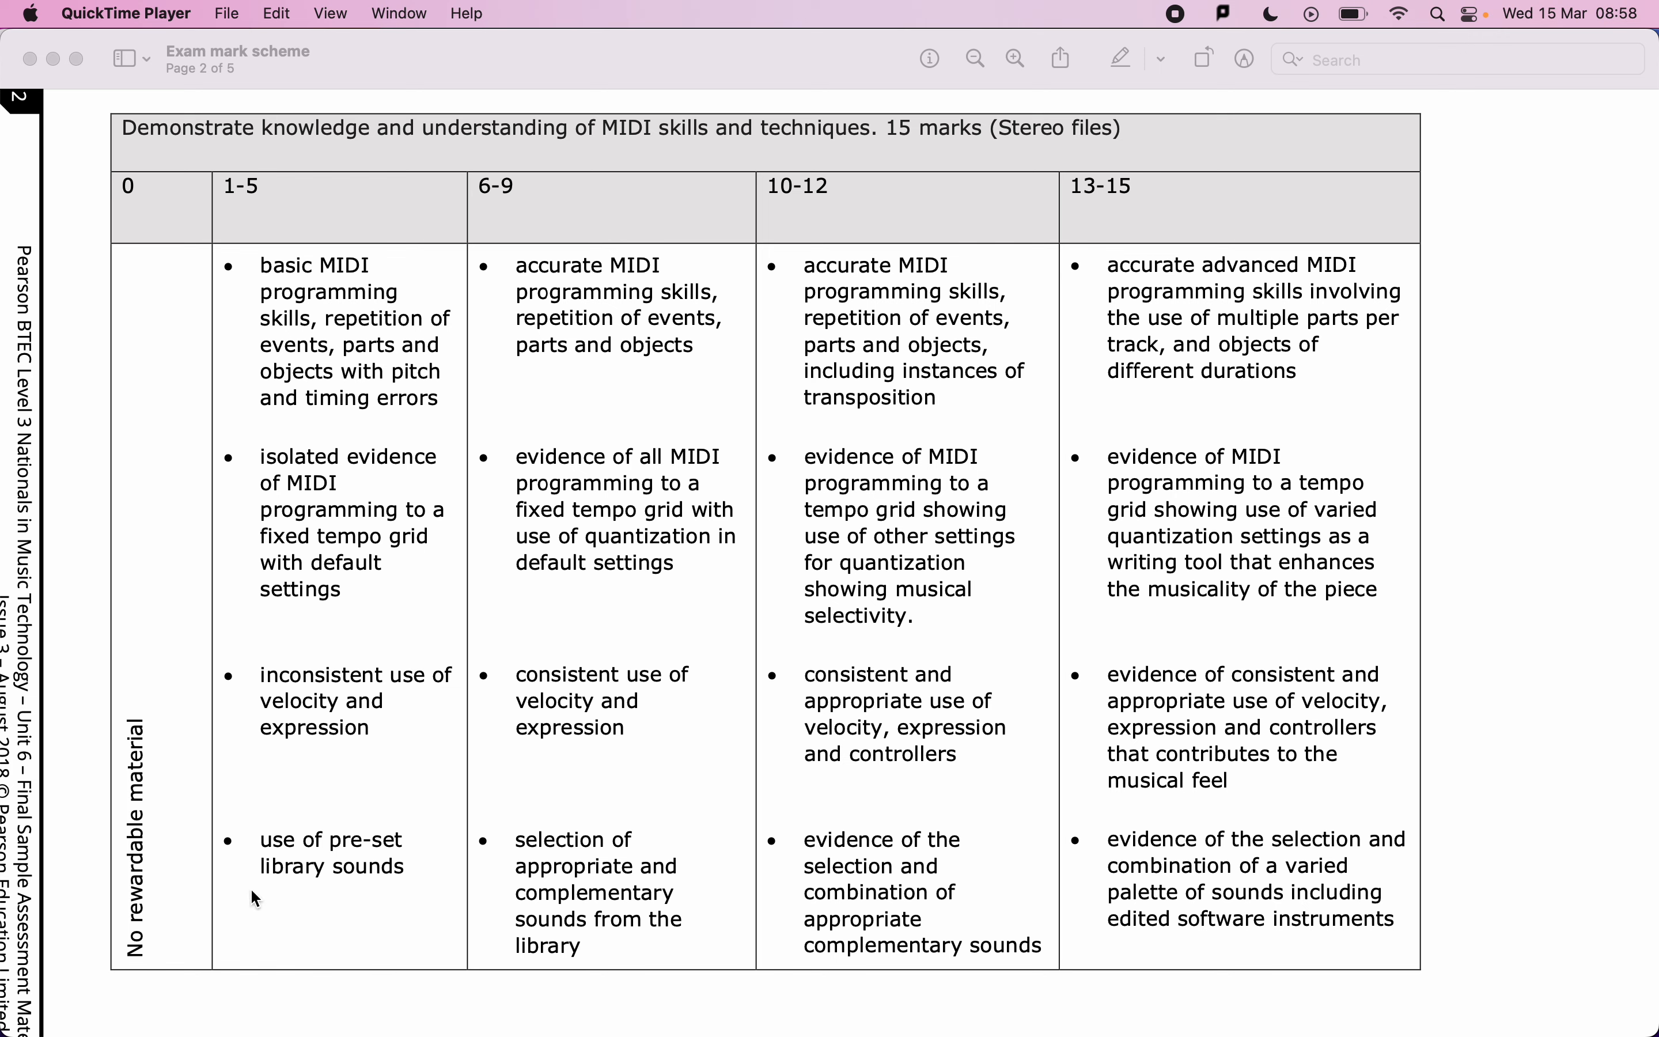
Switch from the mark scheme to Logic Pro and add a new Software Instrument track.
click(346, 914)
key(super+Tab)
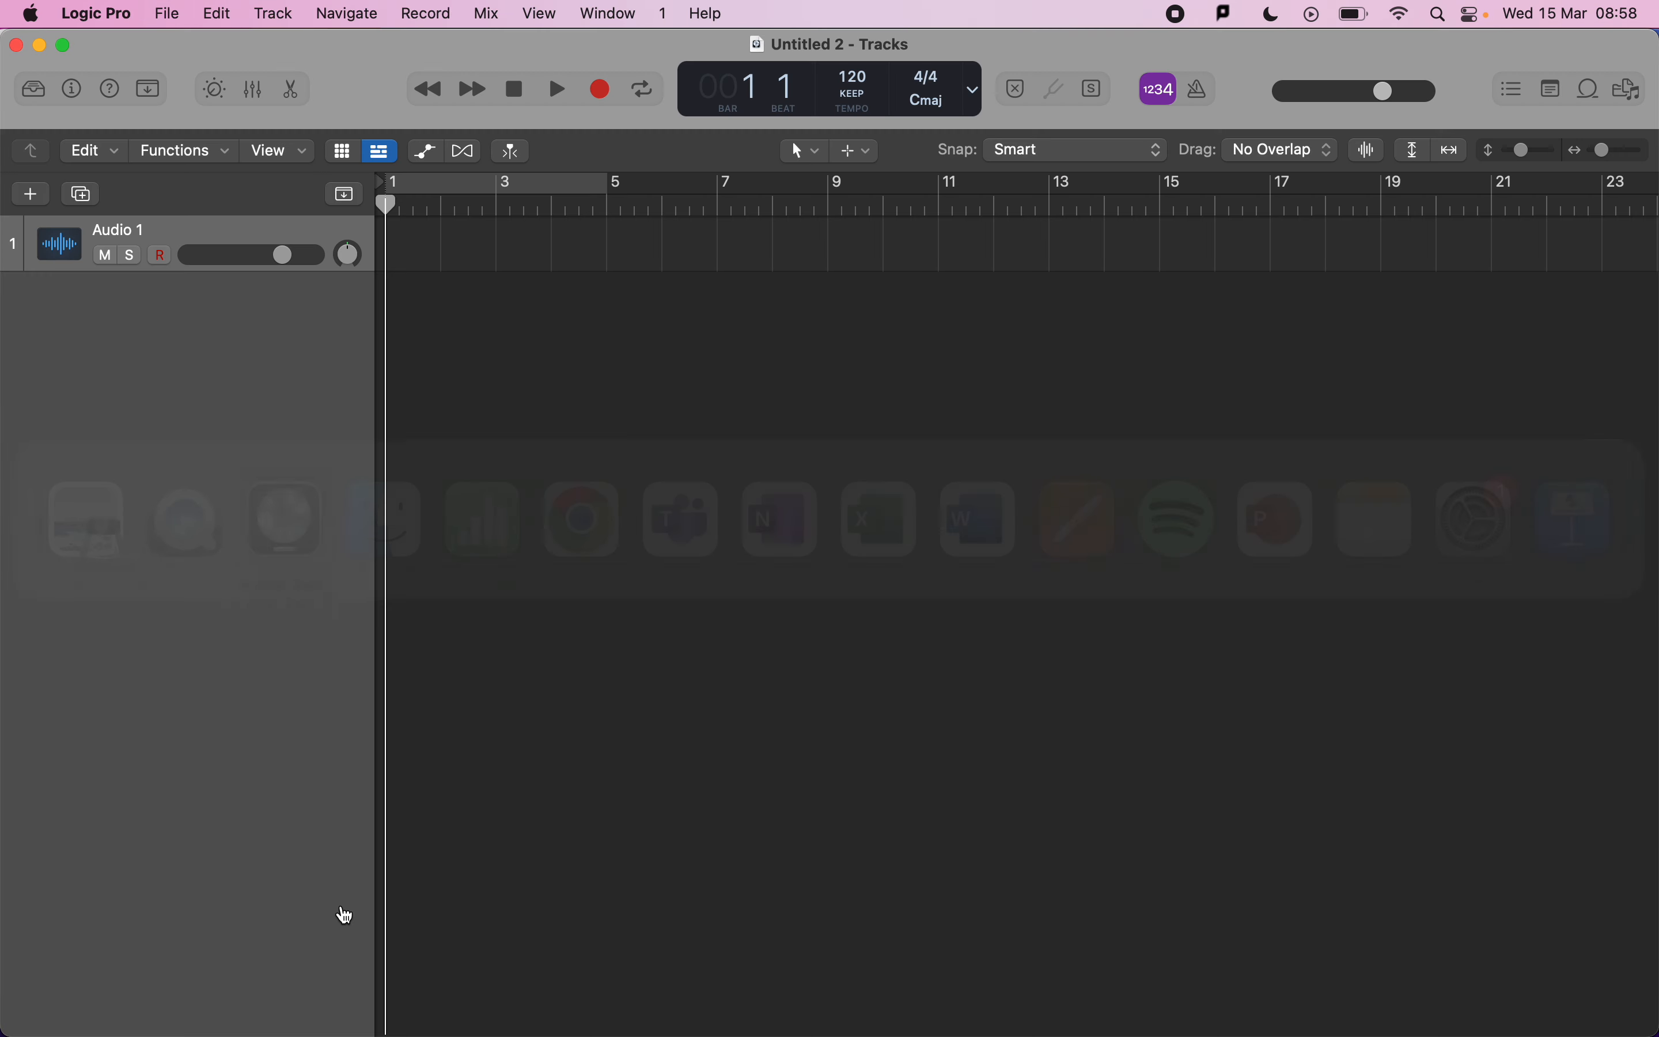
click(31, 194)
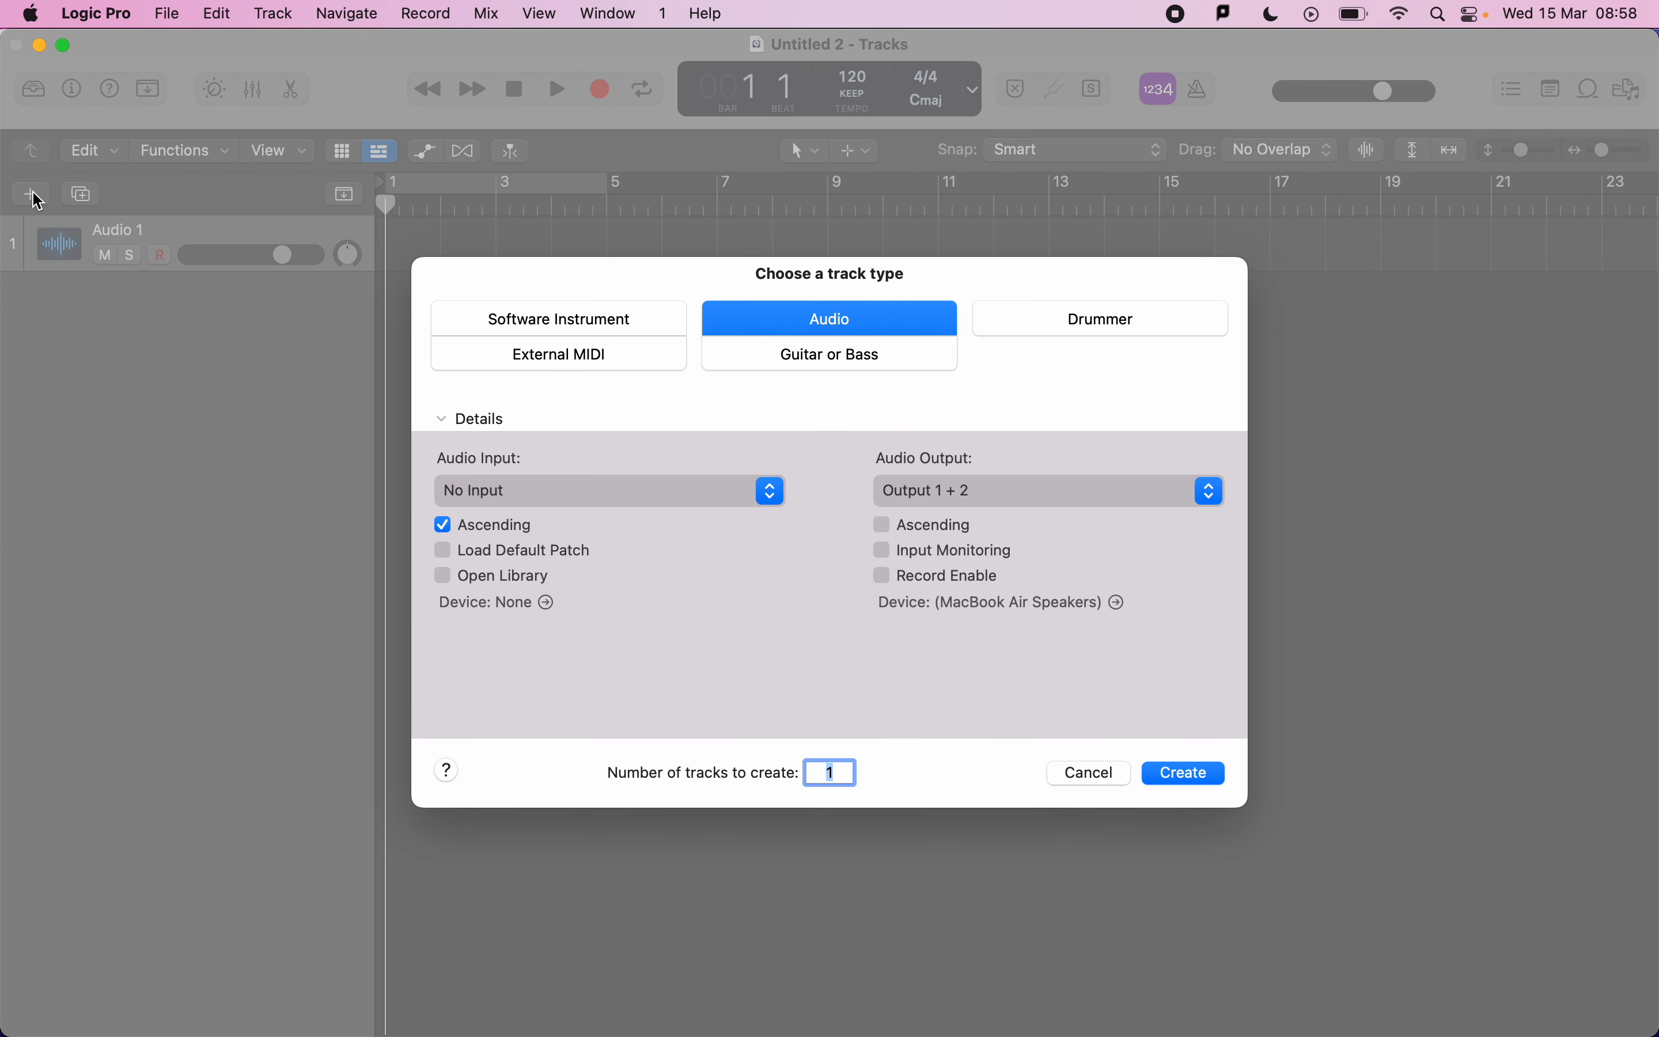
click(585, 334)
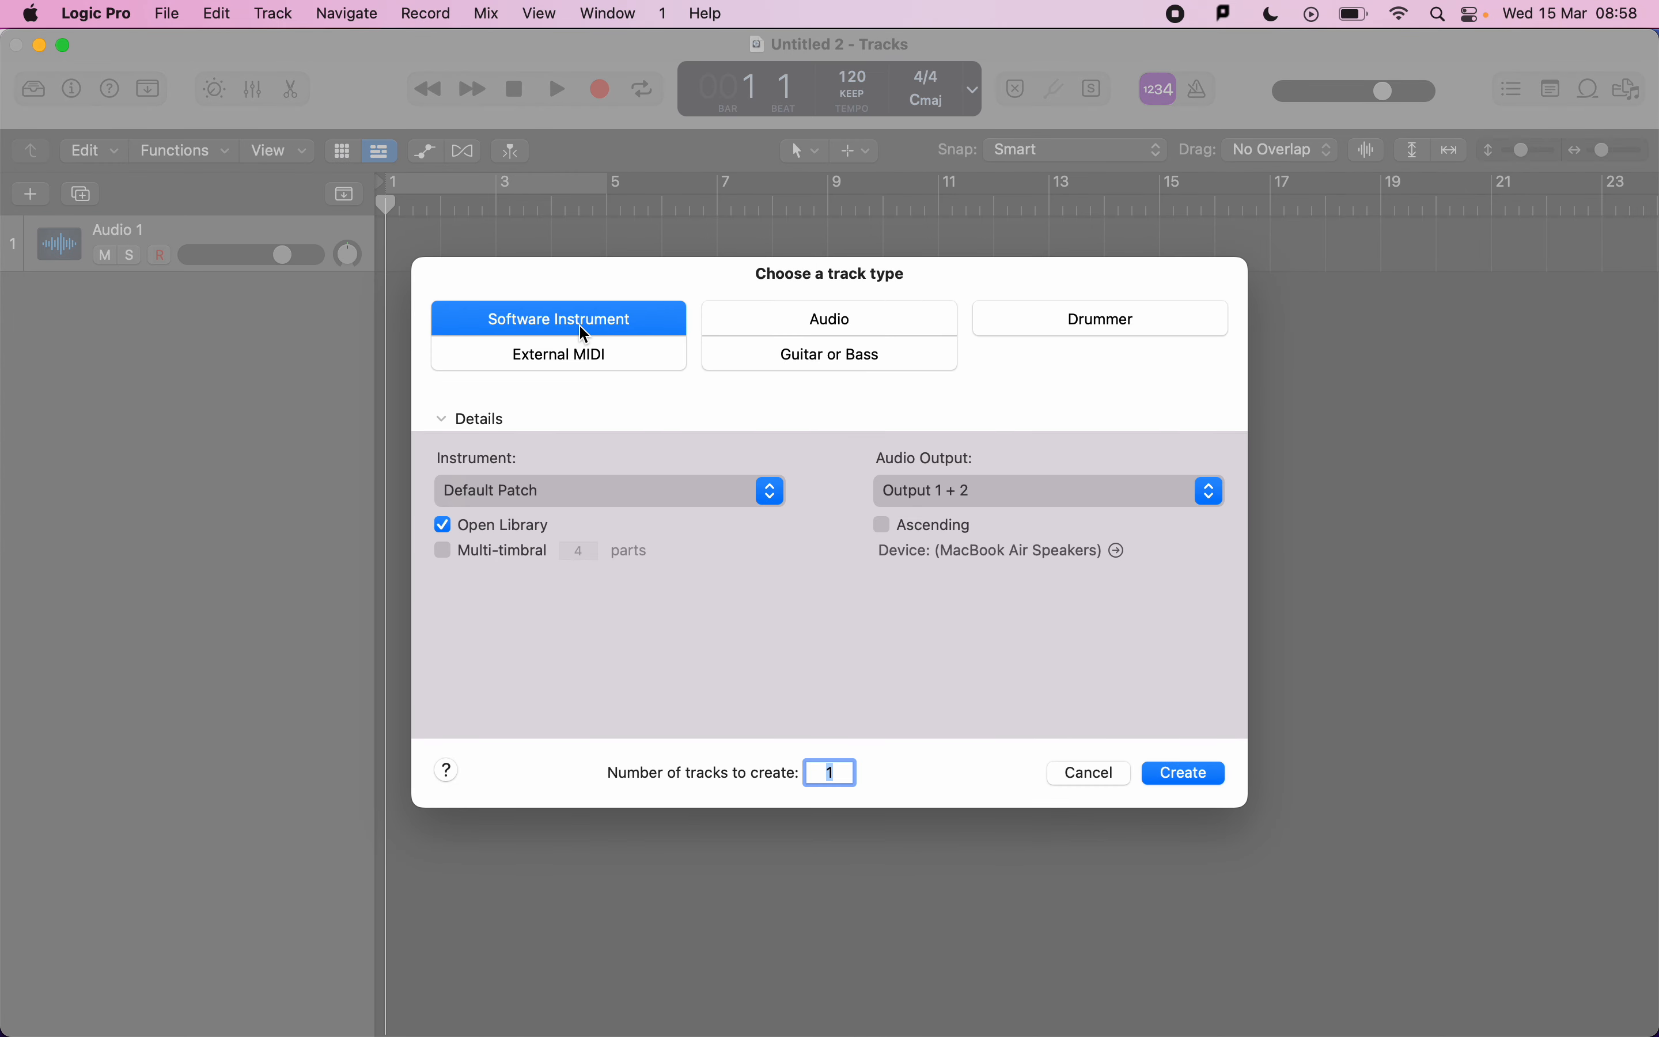
click(1180, 778)
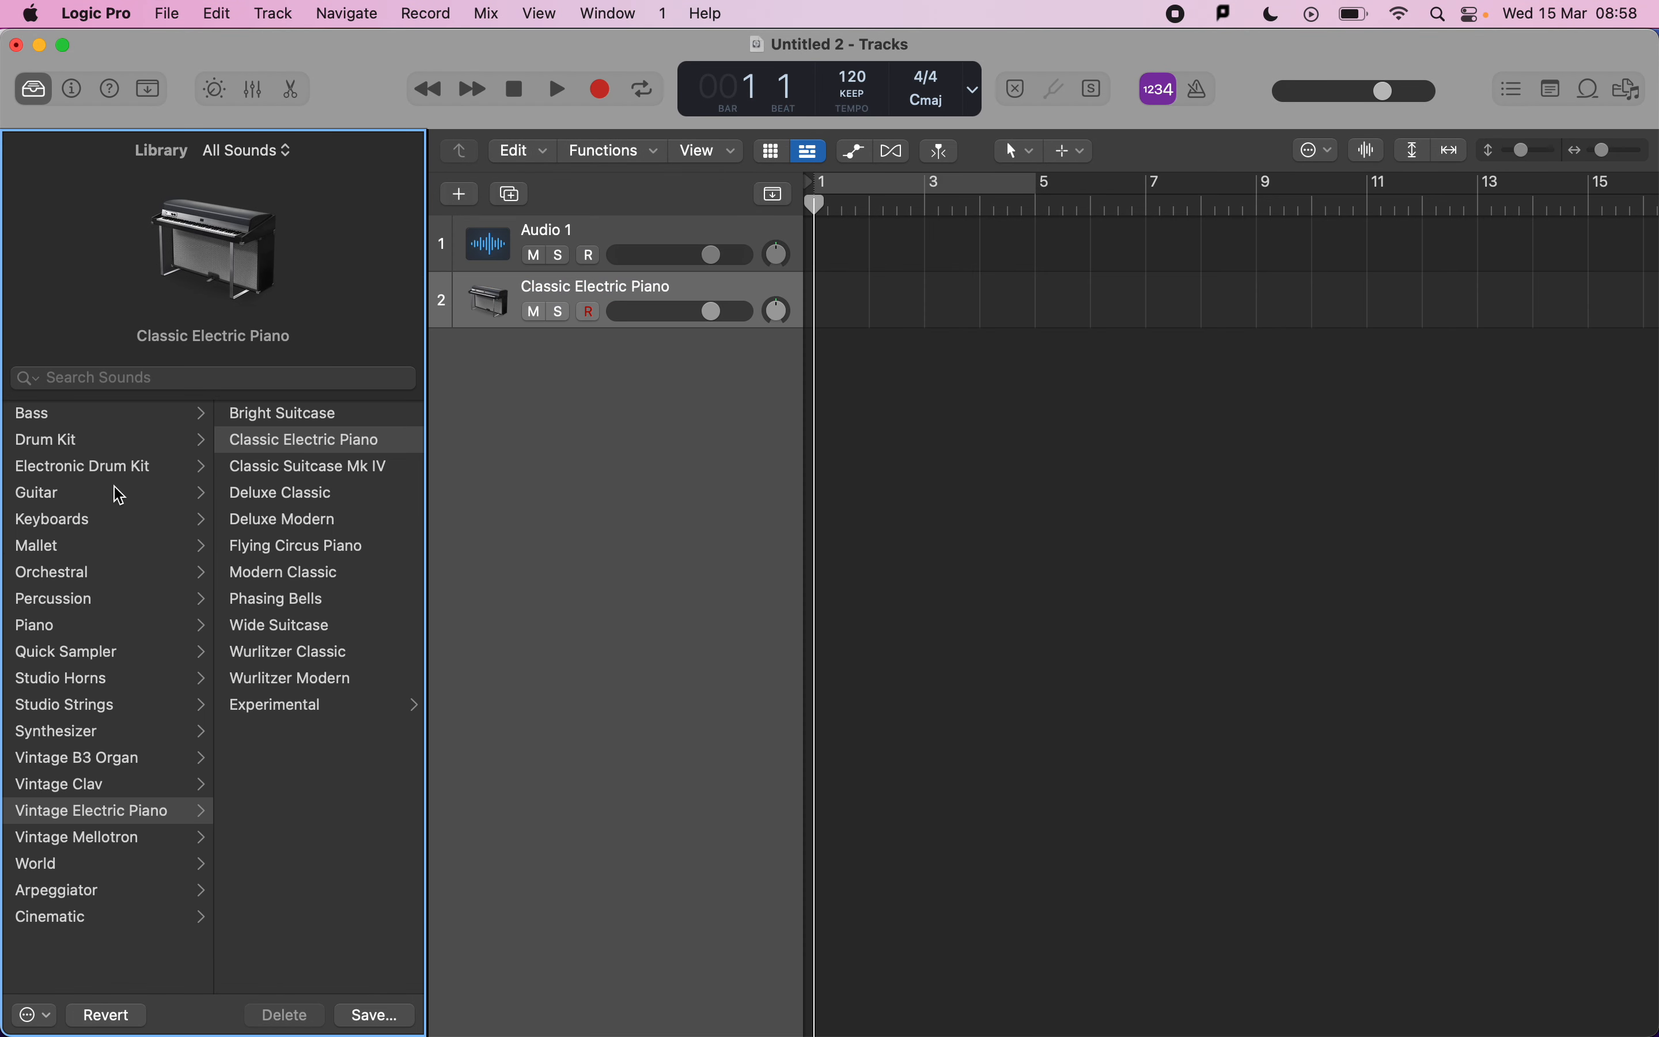
Open Musical Typing and load the Analog Alarm Lead sound from the Synthesizer Lead category onto the new track.
click(212, 375)
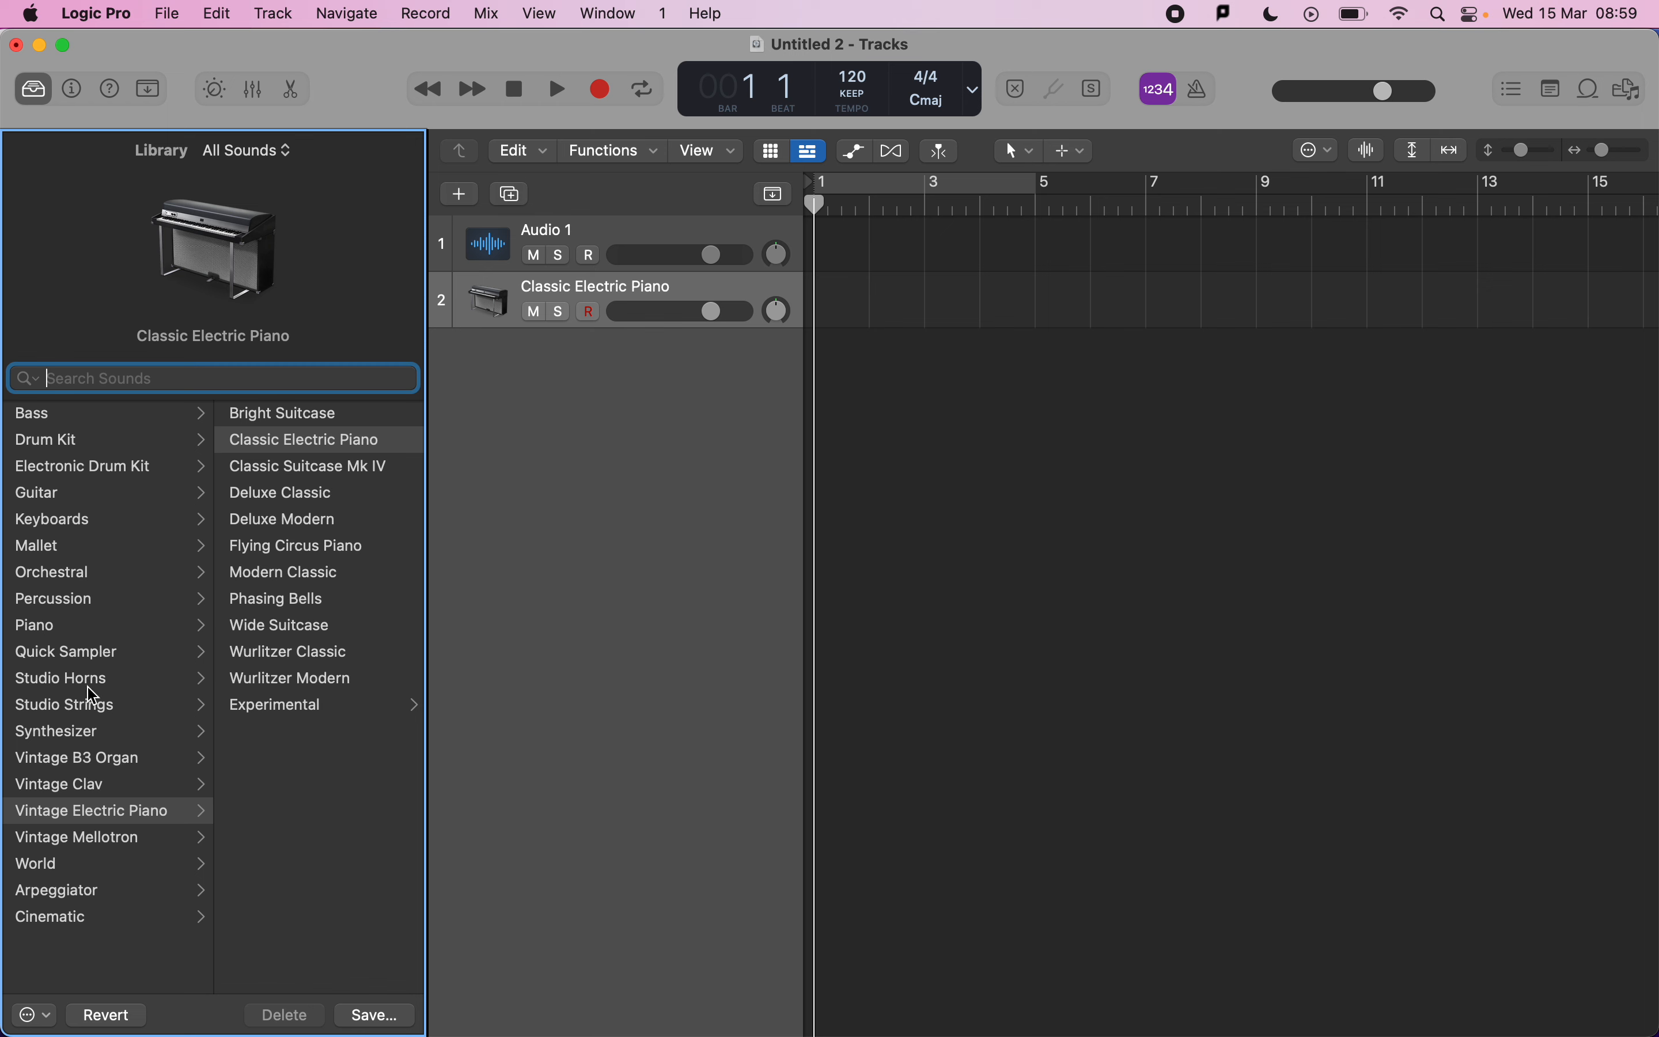
click(110, 731)
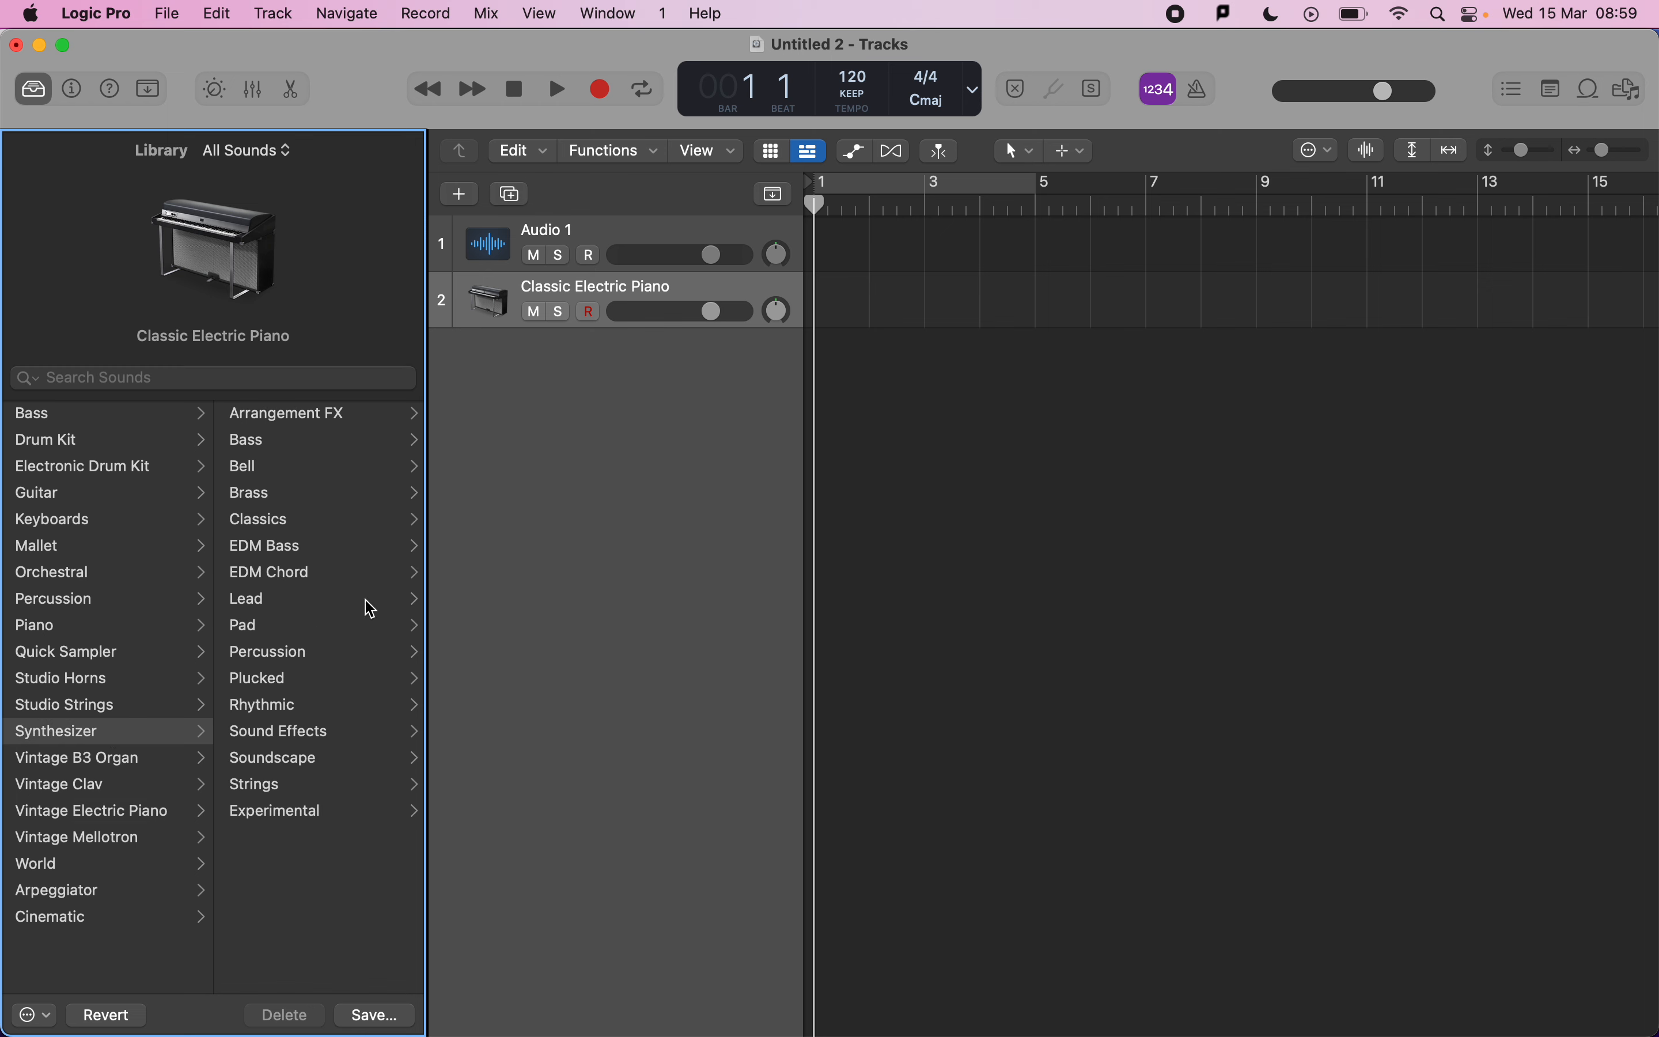
click(335, 604)
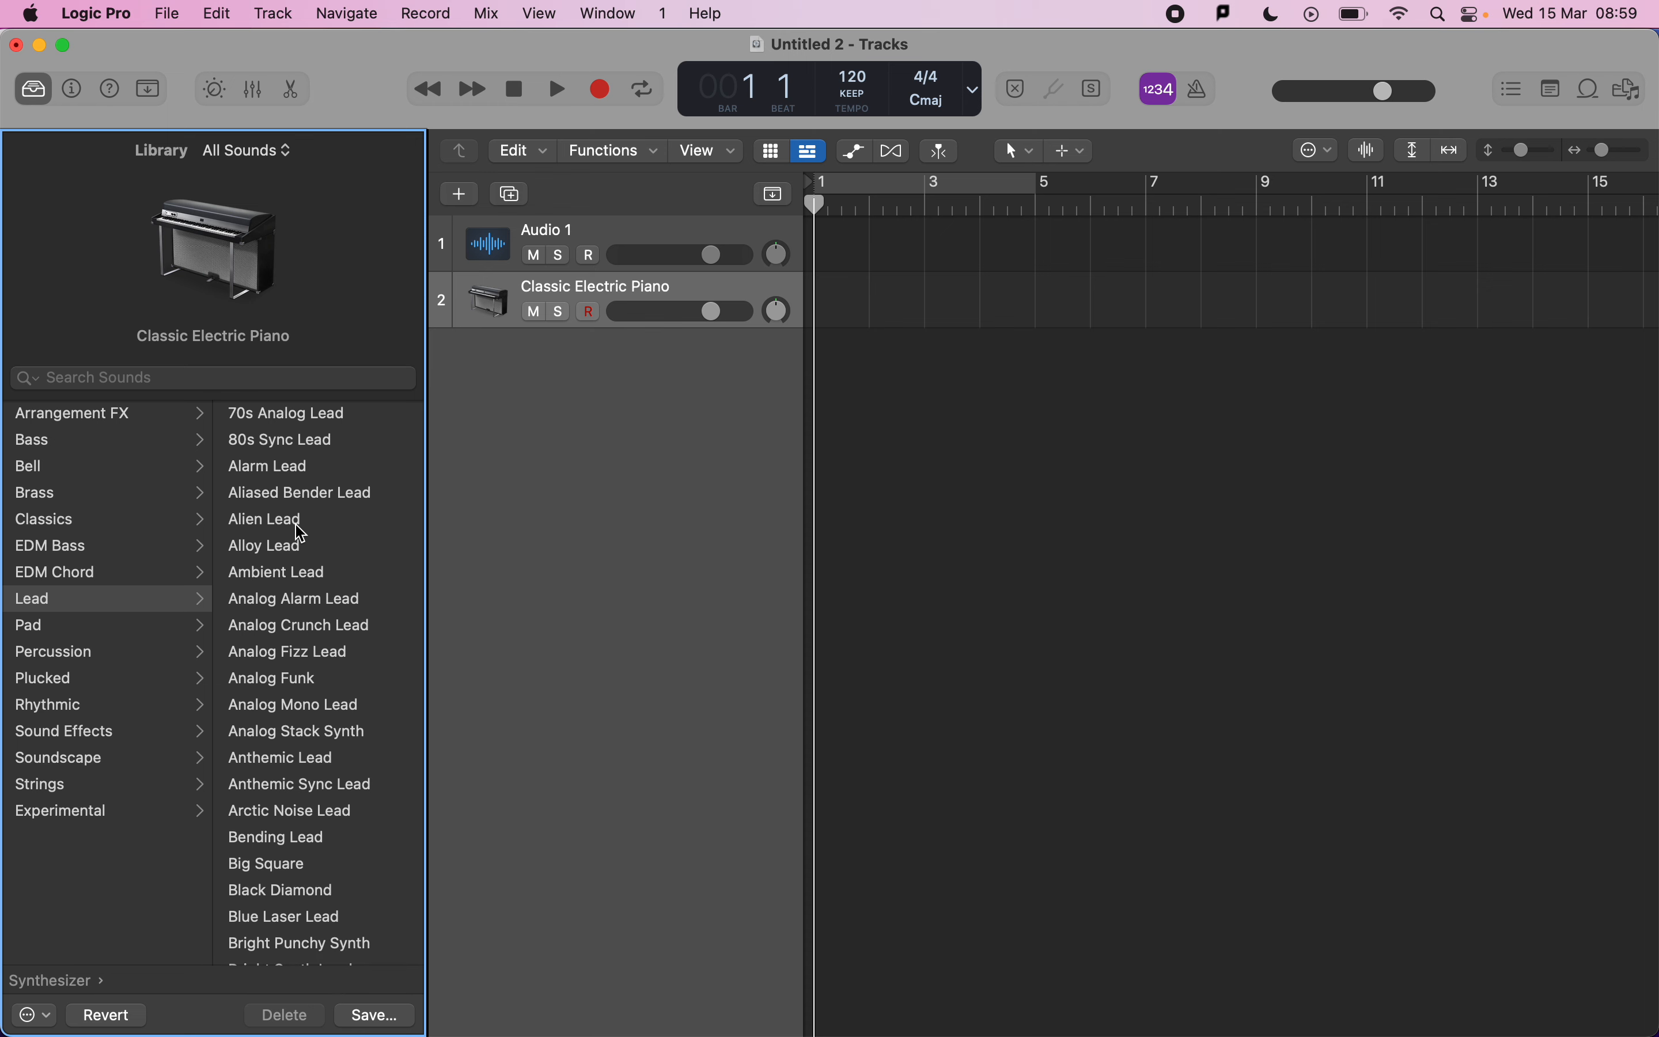
key(super+k)
drag(554, 576, 842, 555)
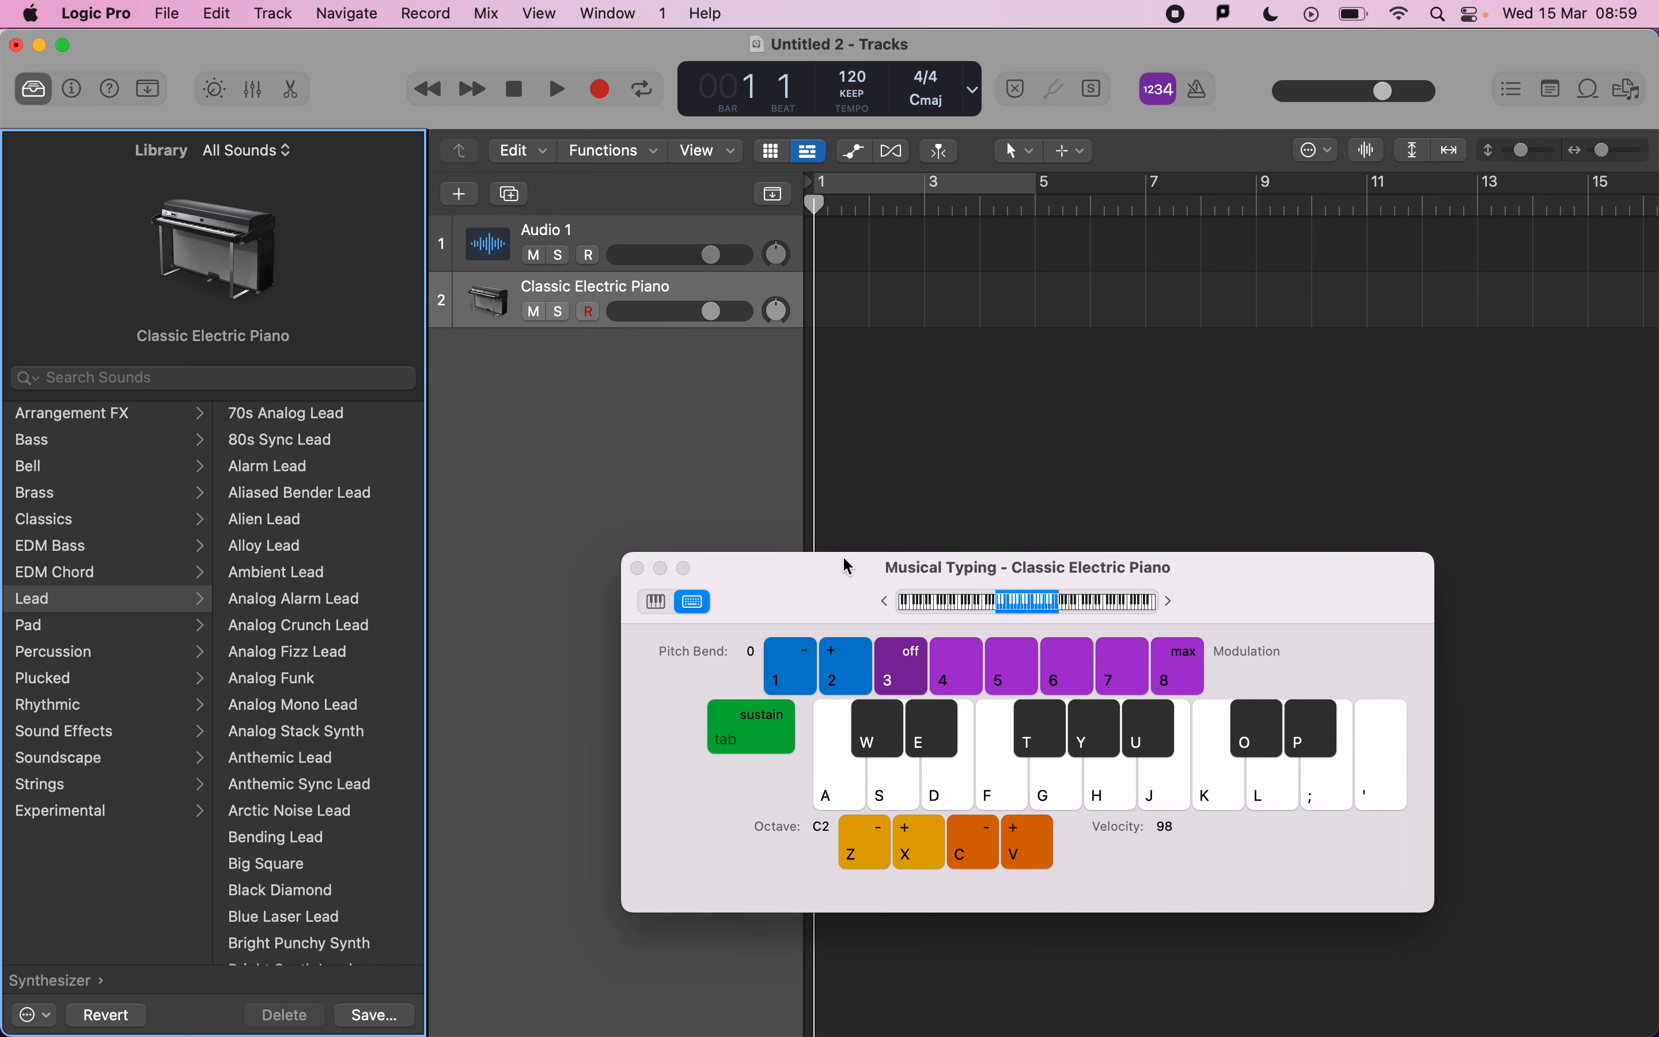
click(891, 795)
click(891, 796)
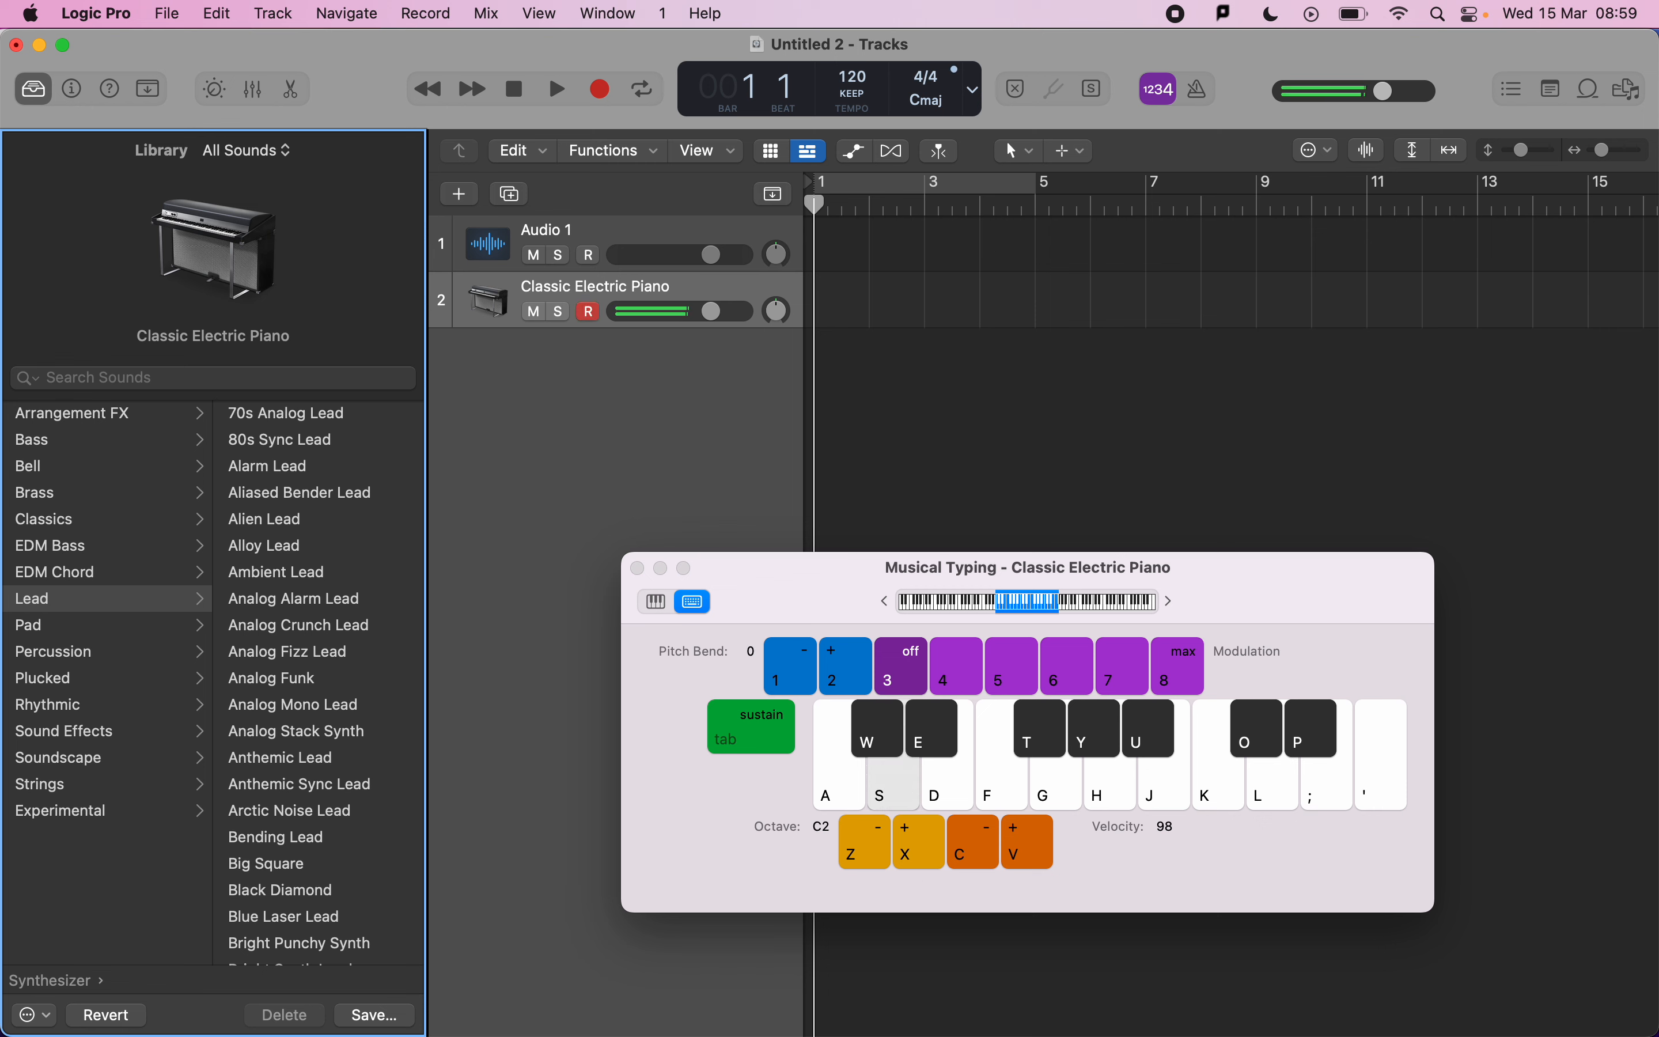
click(253, 600)
Audition the lead sound on the Musical Typing keyboard and close the keyboard window.
click(880, 799)
click(881, 799)
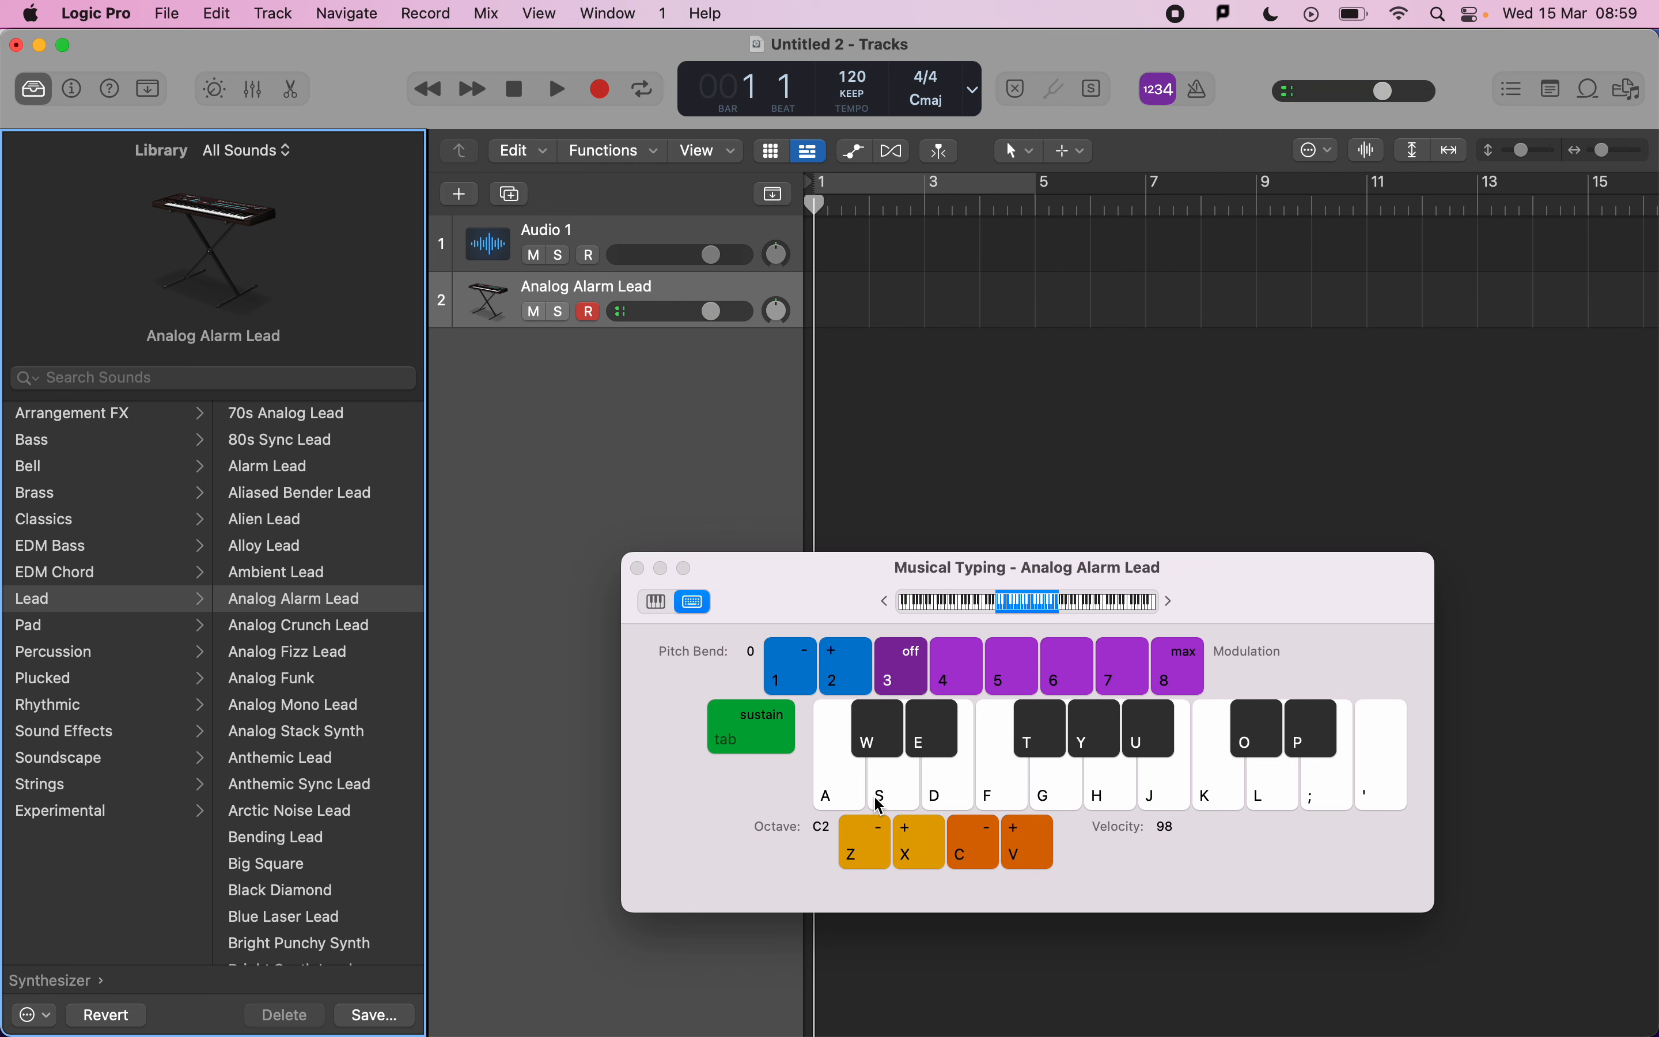
click(638, 568)
Compare the chosen sound against the mark scheme's library sounds criteria.
key(super+Tab)
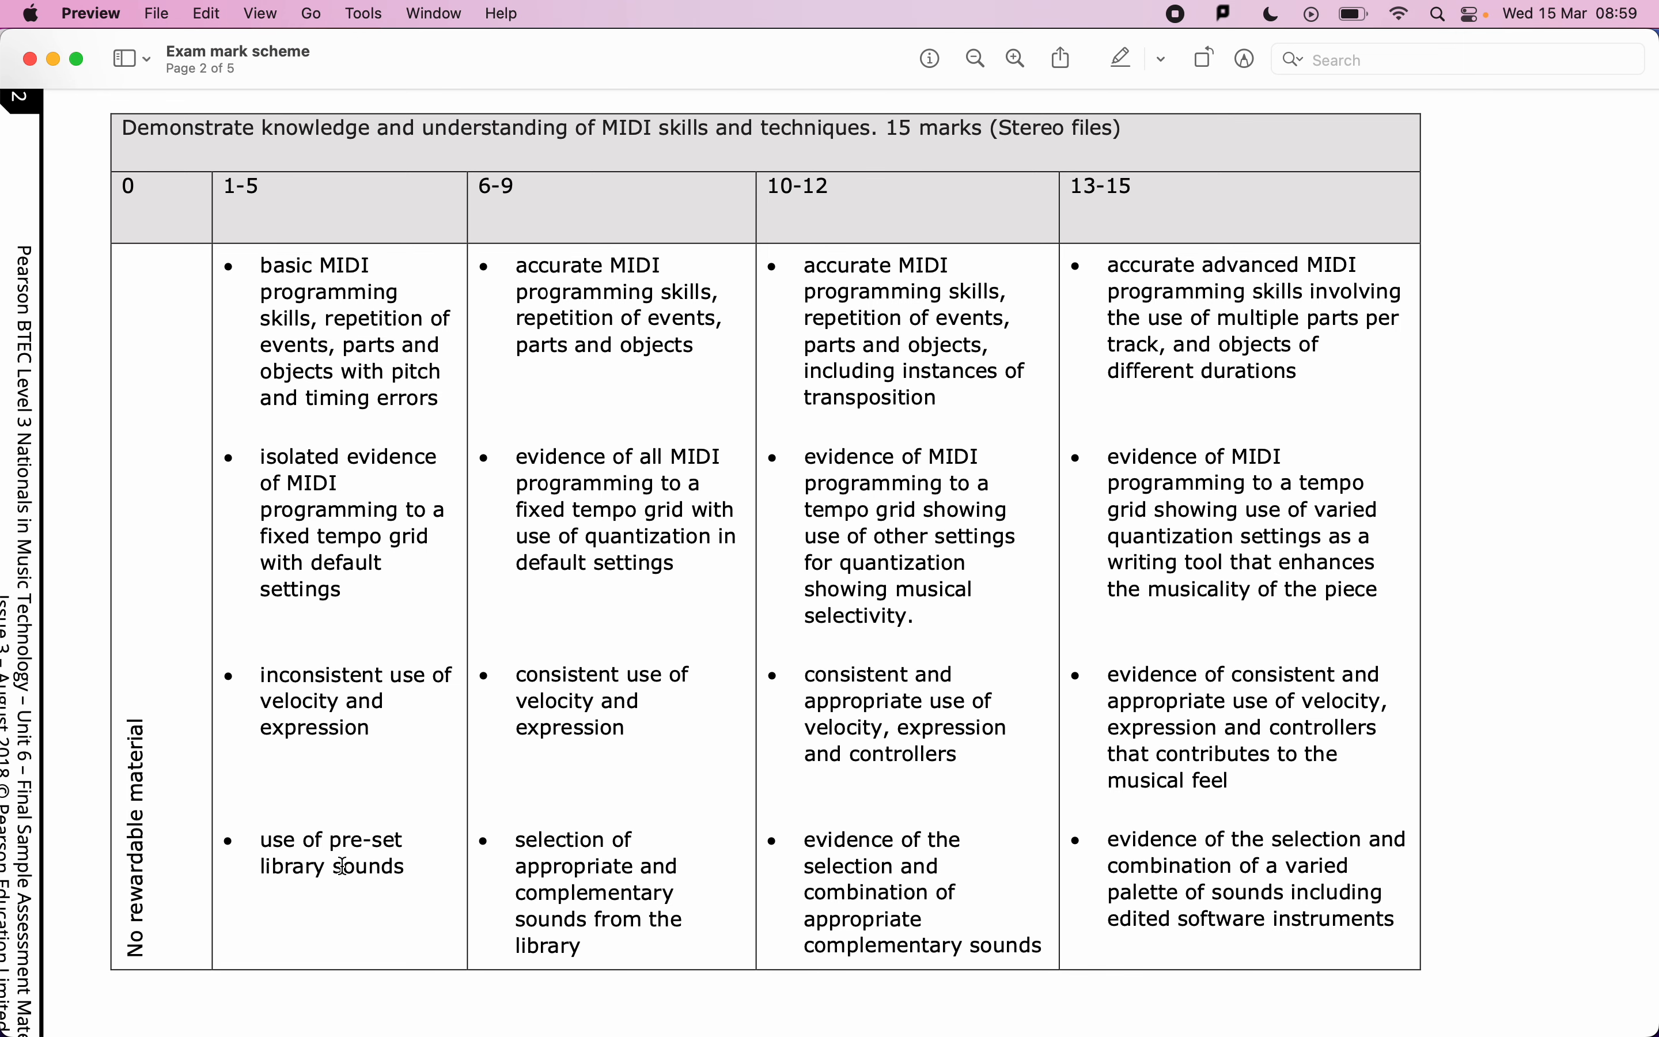
key(super+Tab)
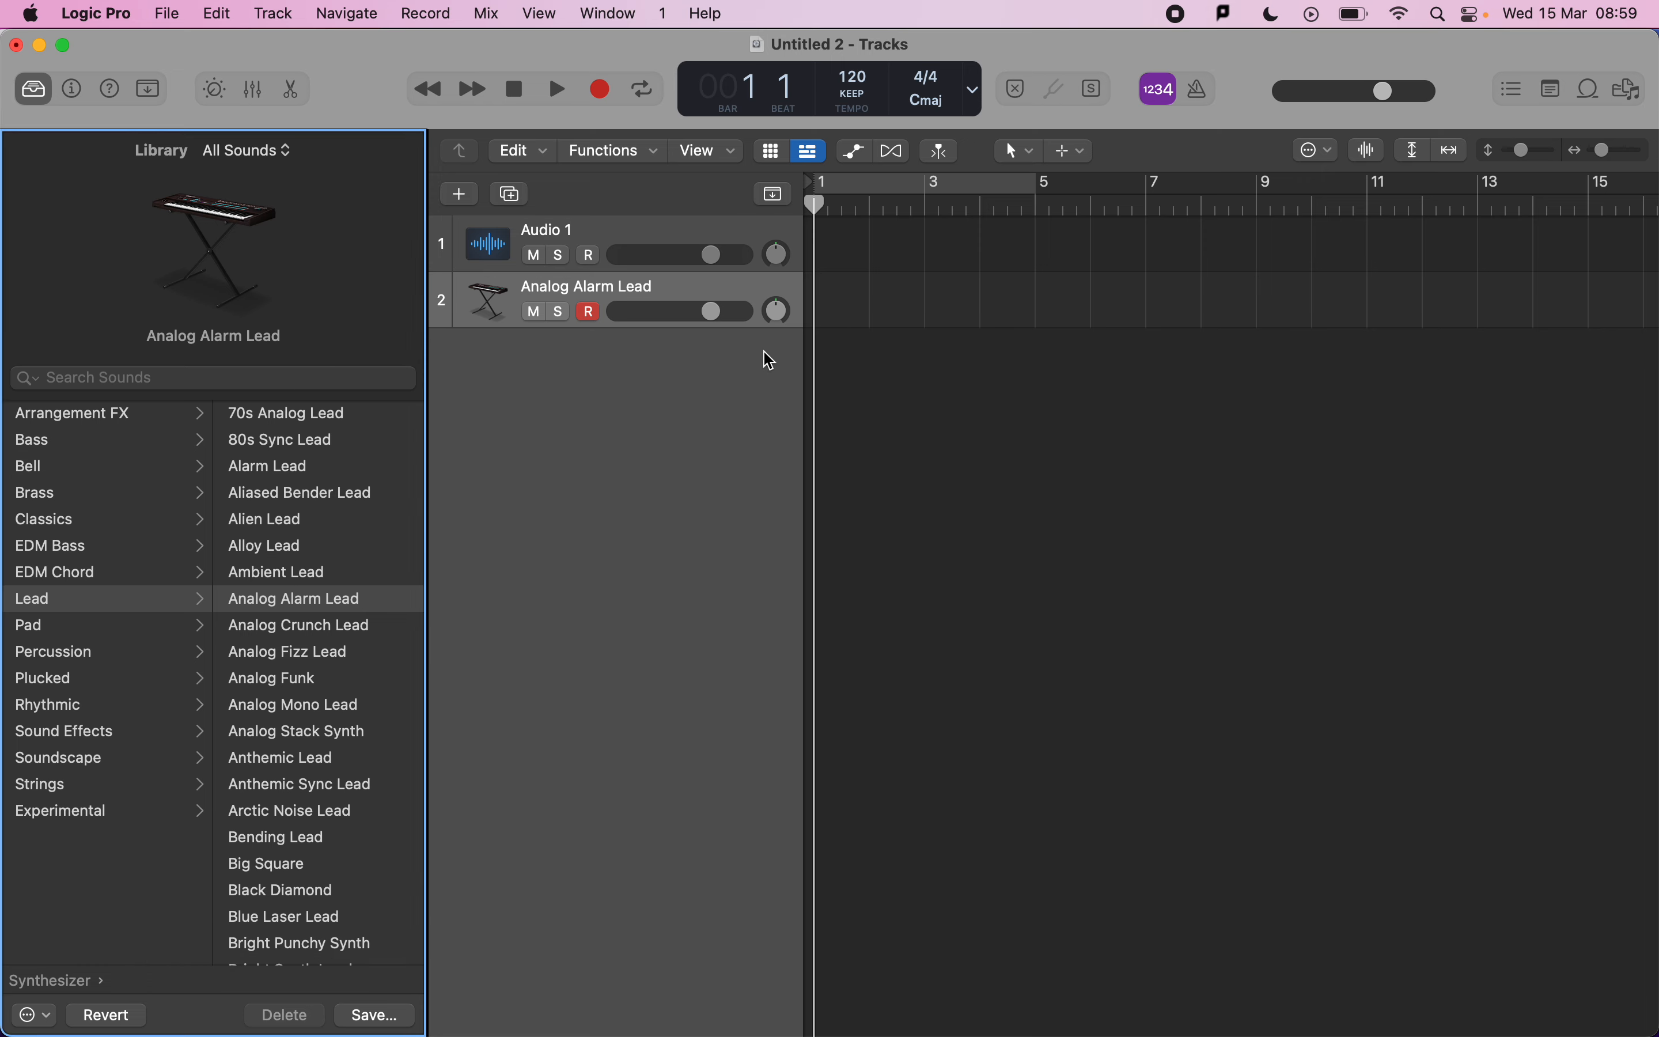
key(super+Tab)
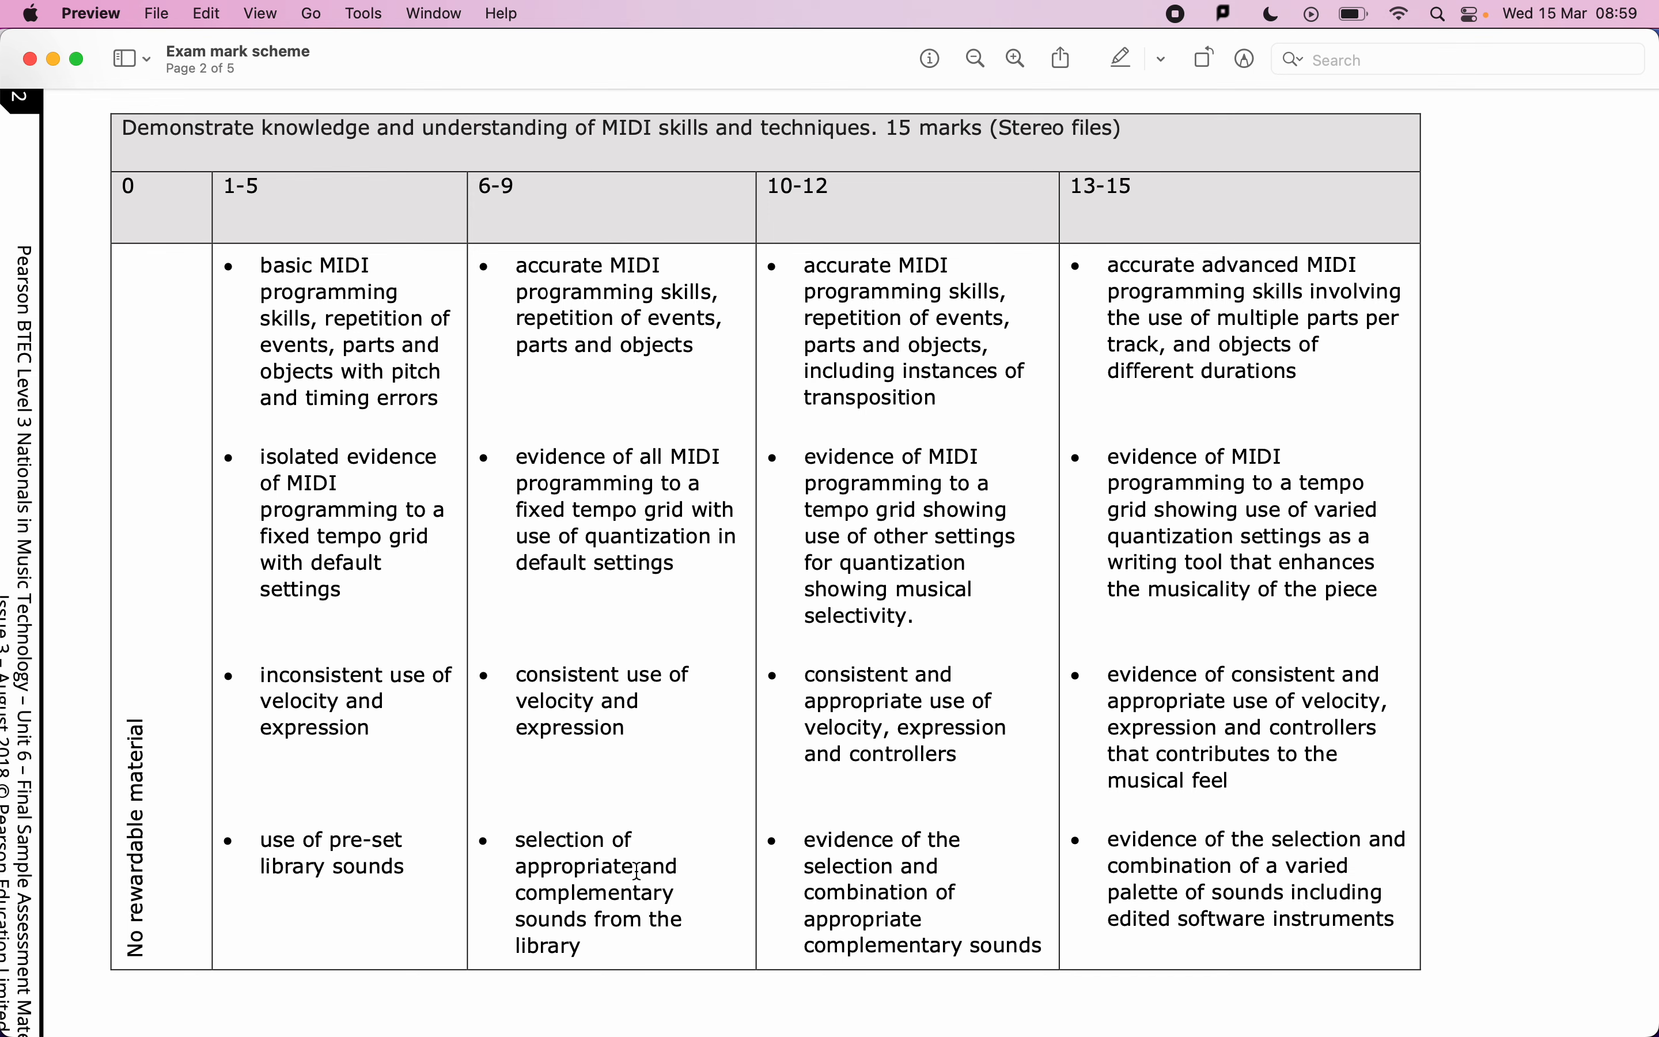
key(super+Tab)
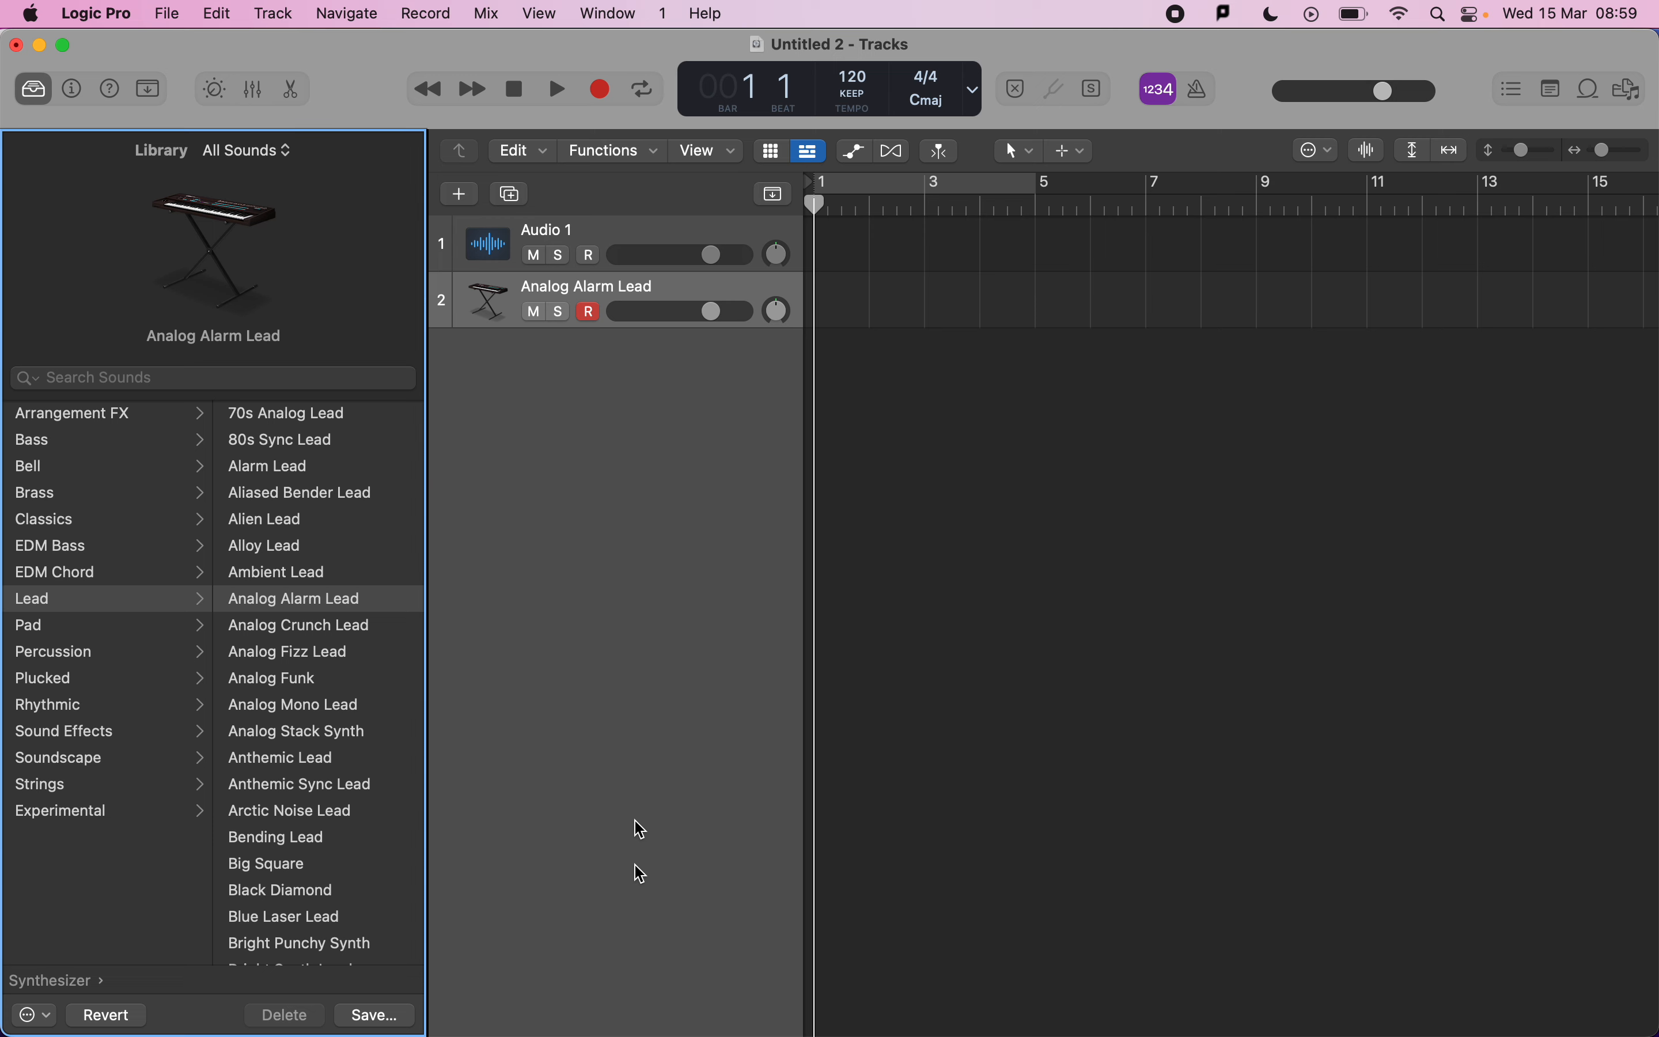
Delete the empty Audio 1 track.
click(591, 235)
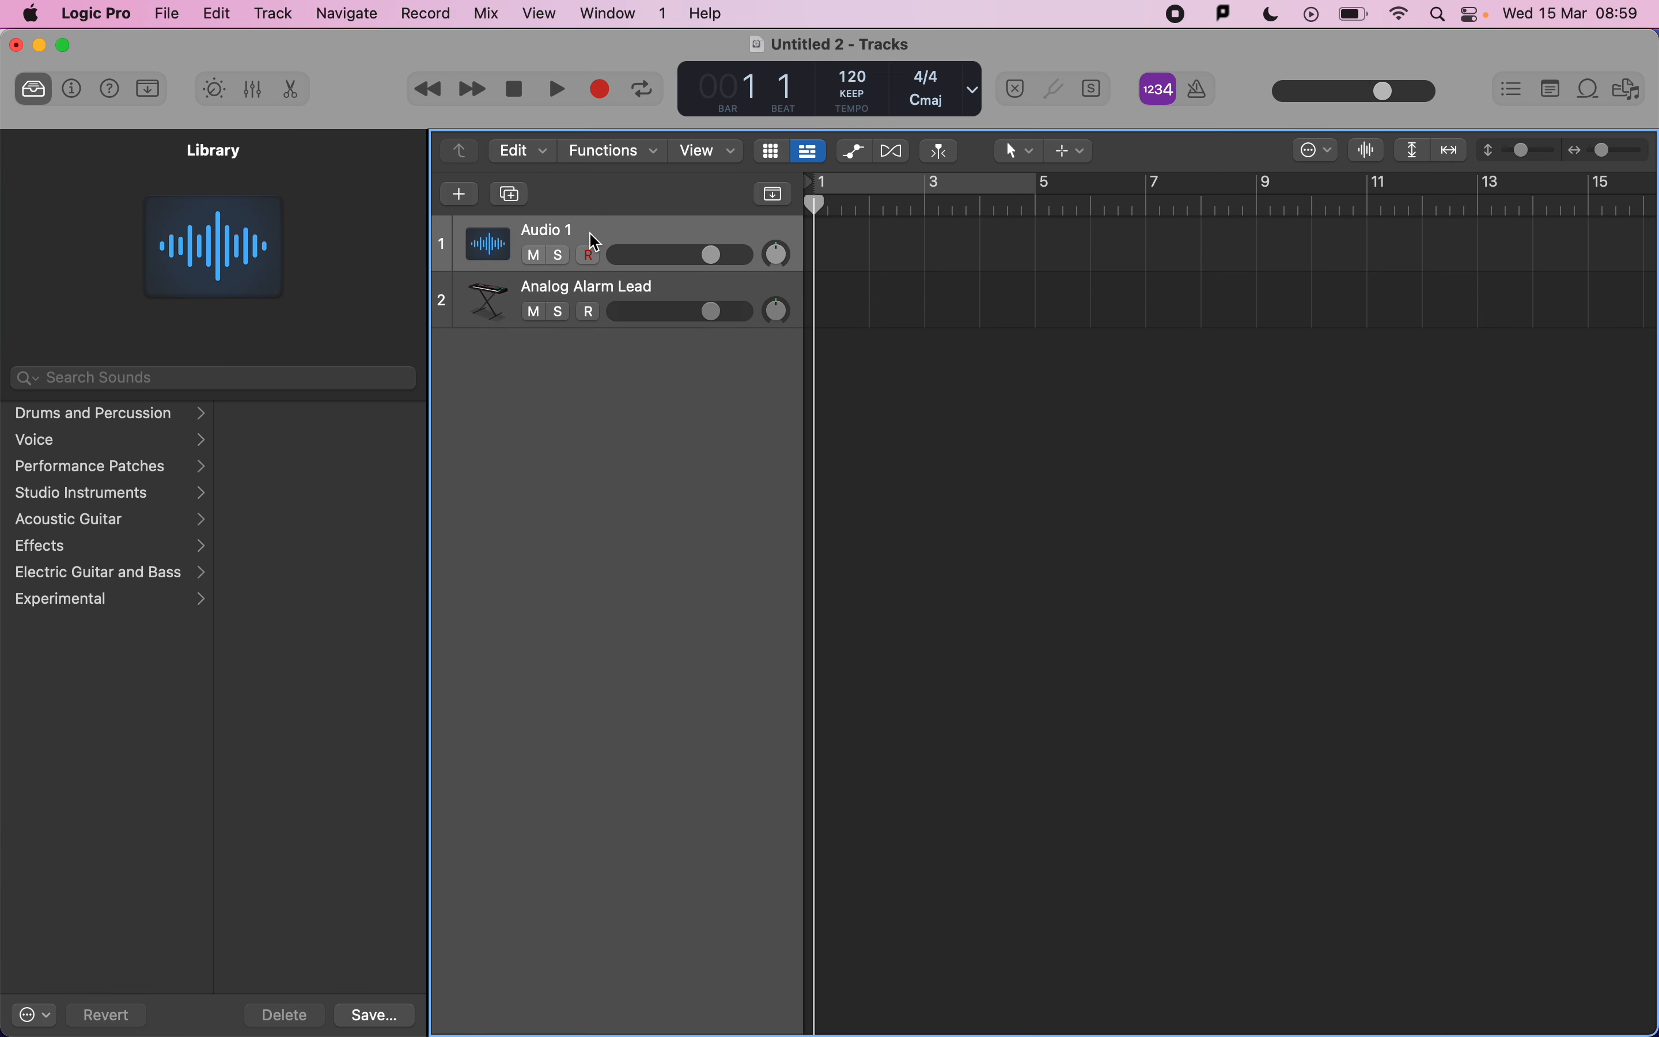
key(super+BackSpace)
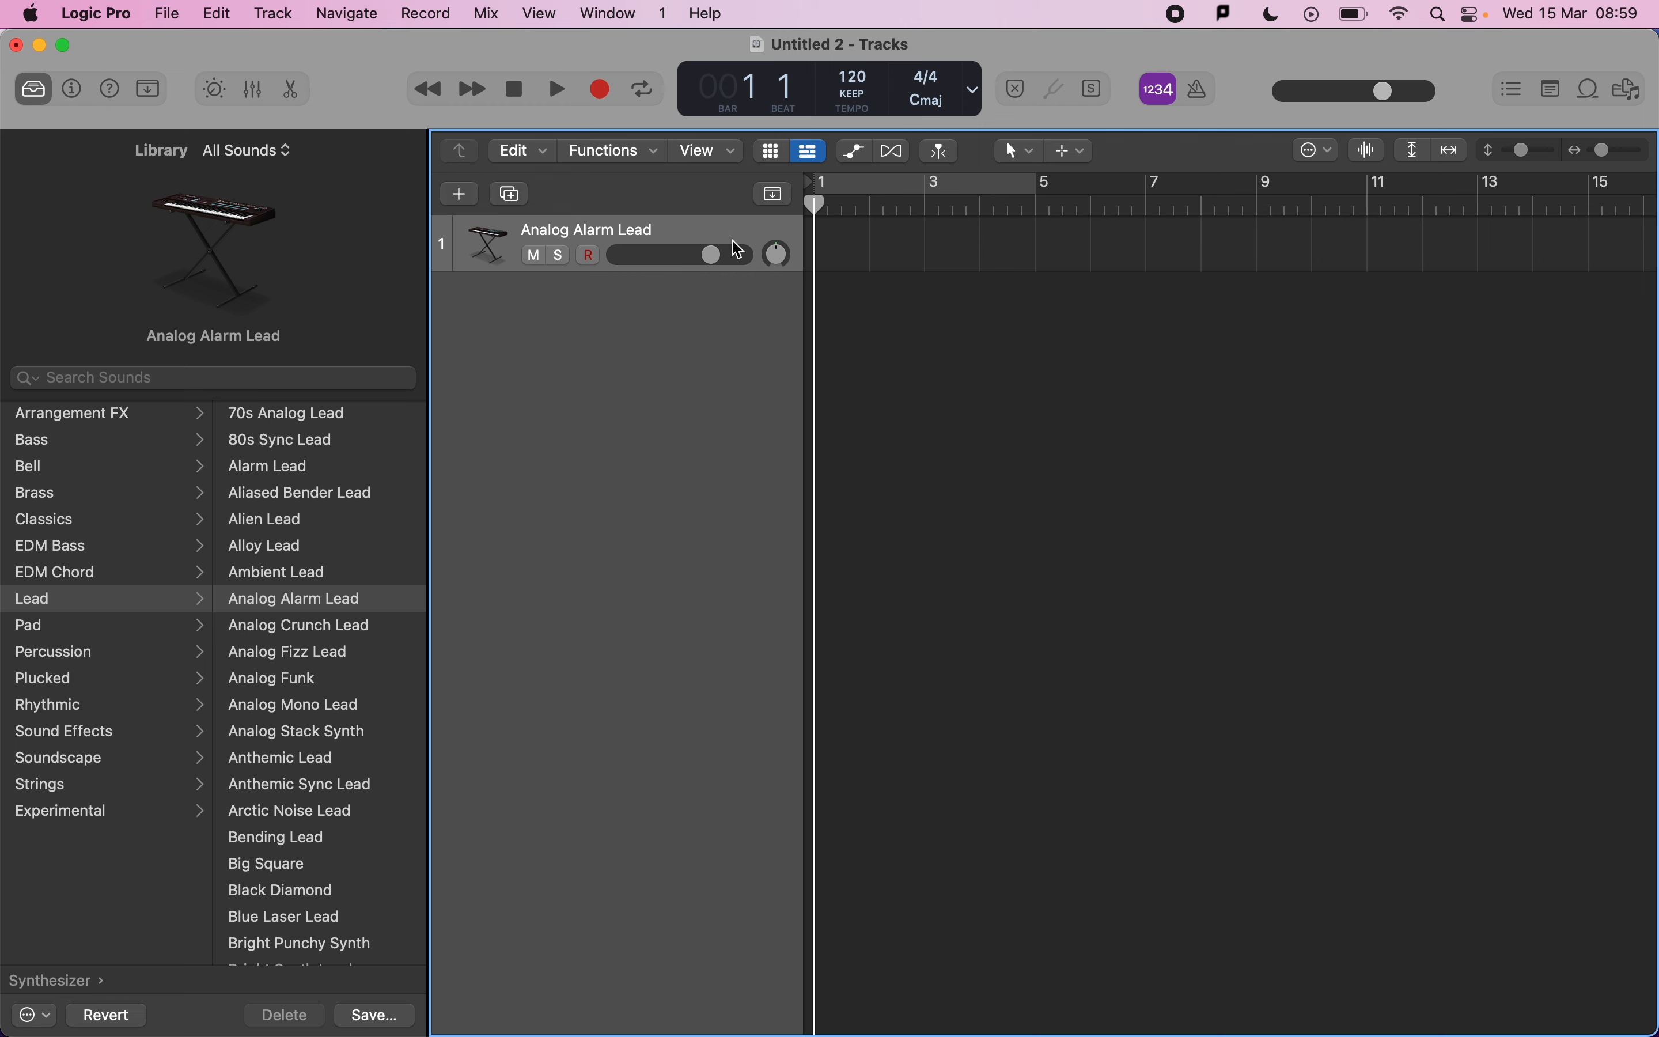
Reopen Musical Typing and play a few notes on the Analog Alarm Lead track.
key(super+k)
key(d)
key(d)
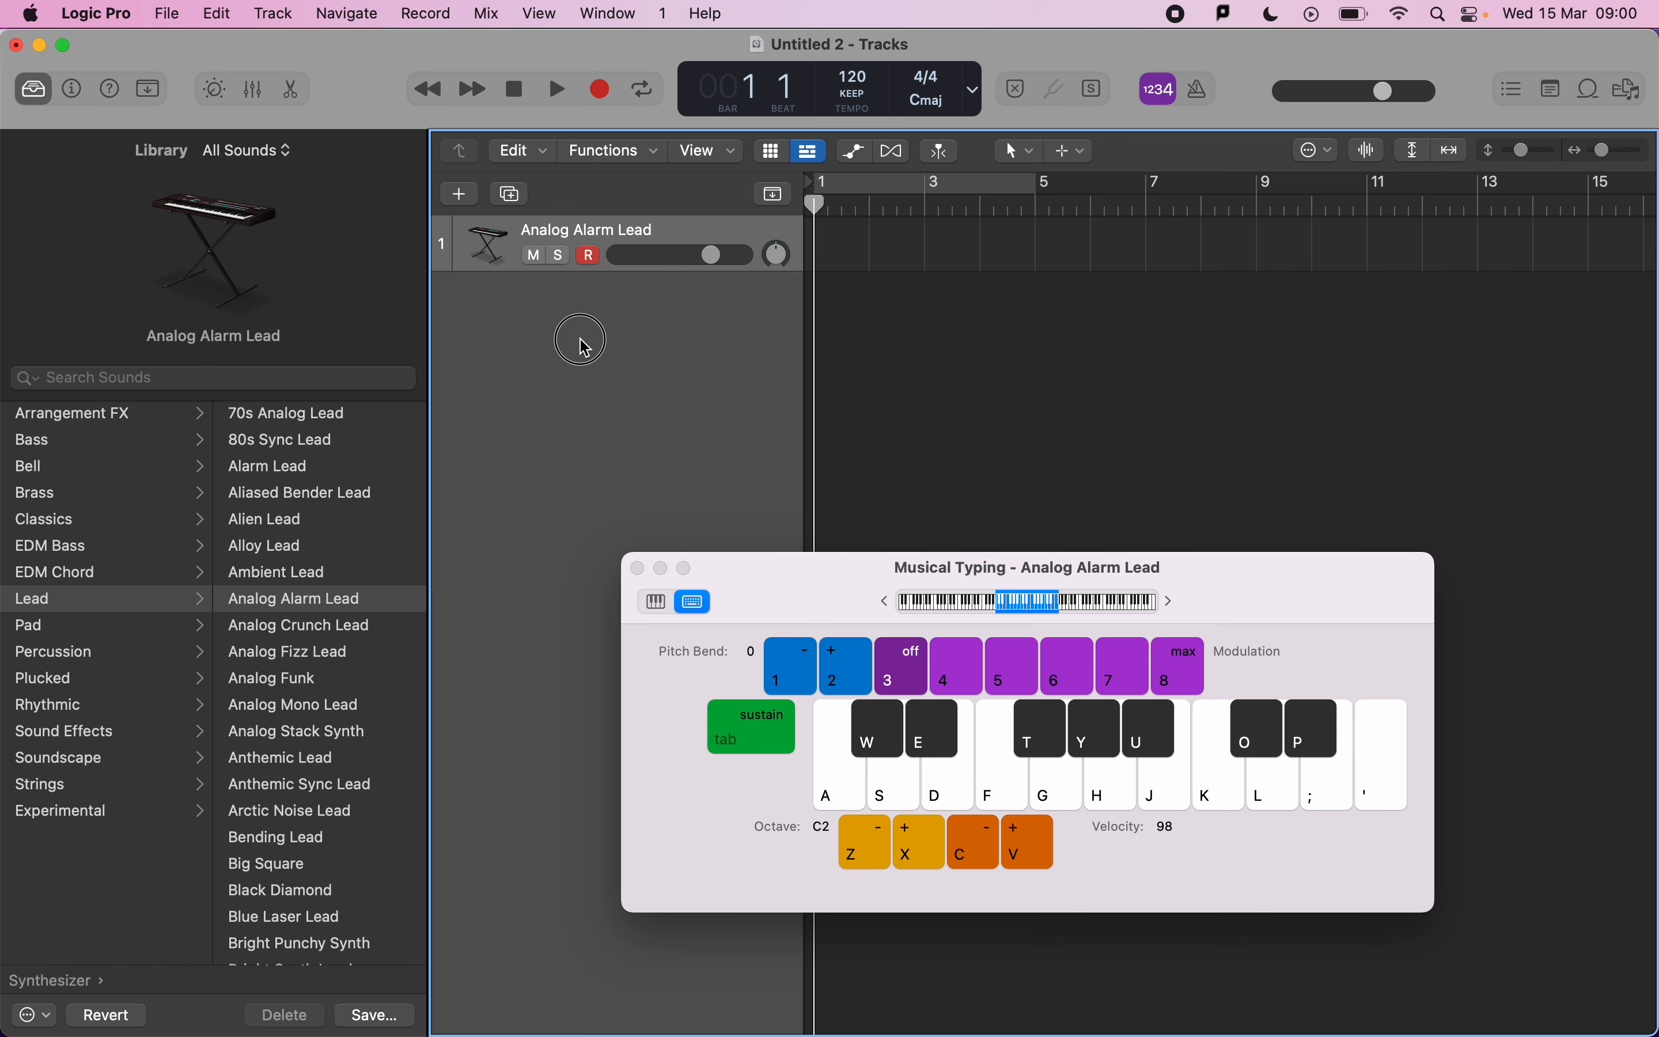
Add another Software Instrument track and load the Absolute Zero electronic drum kit on it.
click(470, 195)
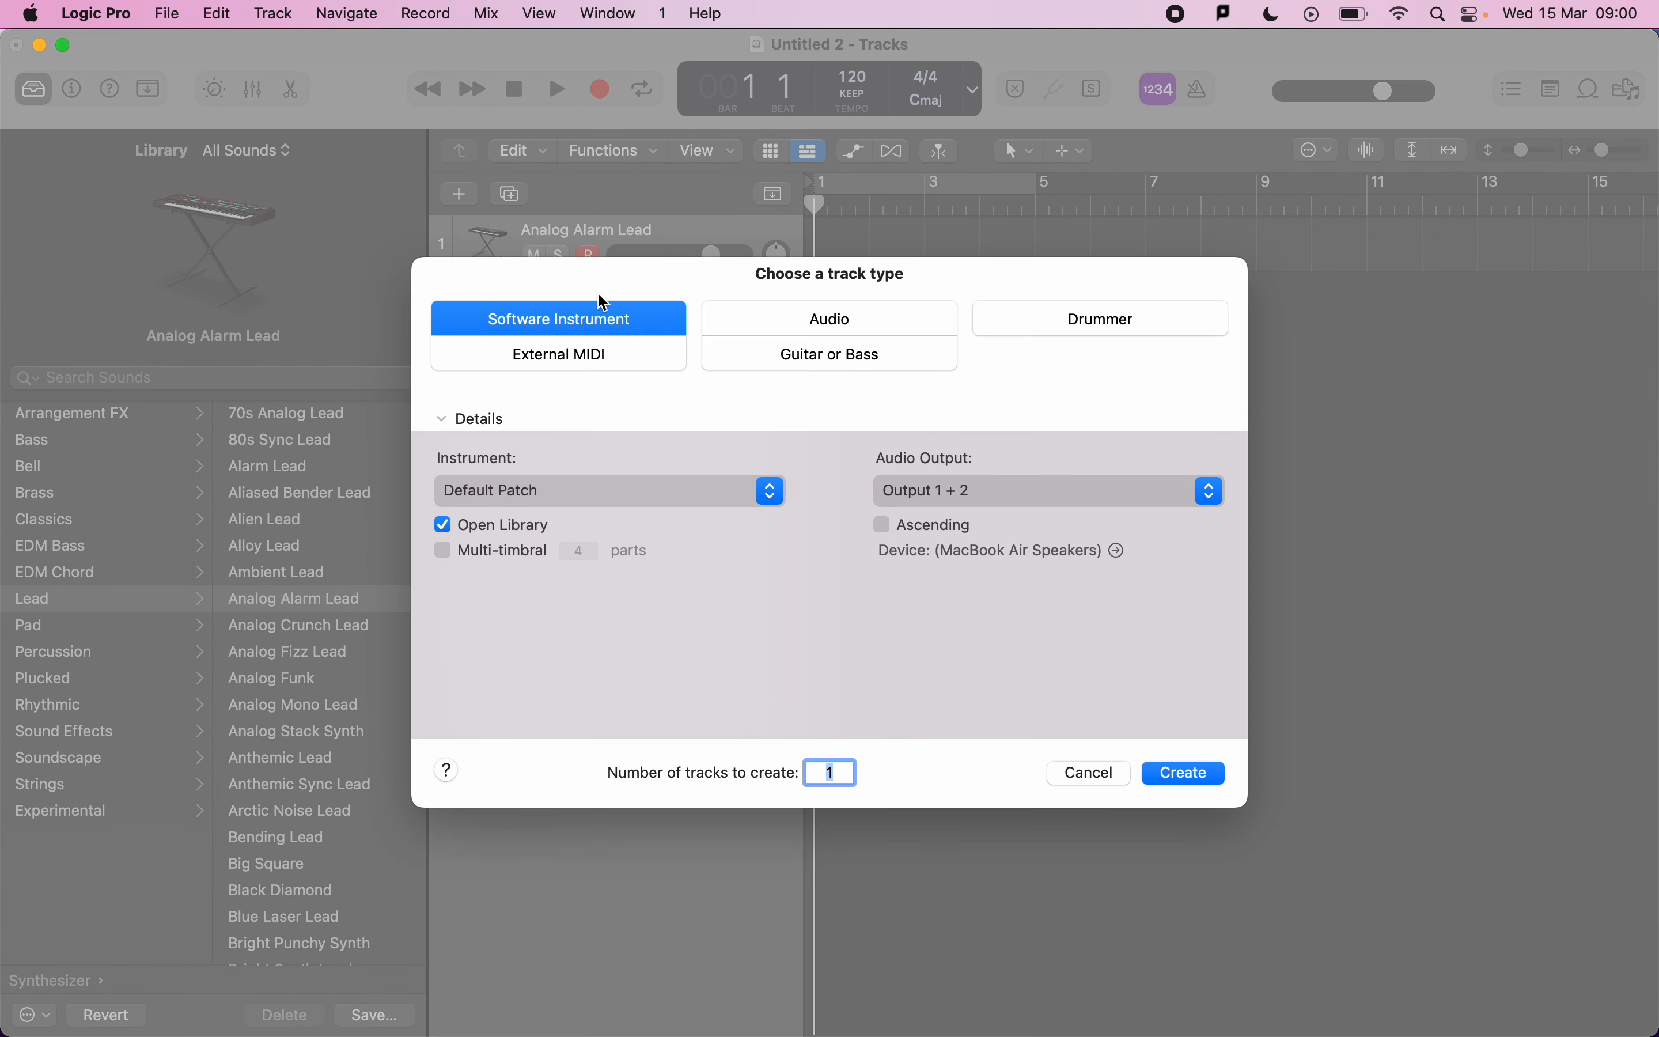
key(Return)
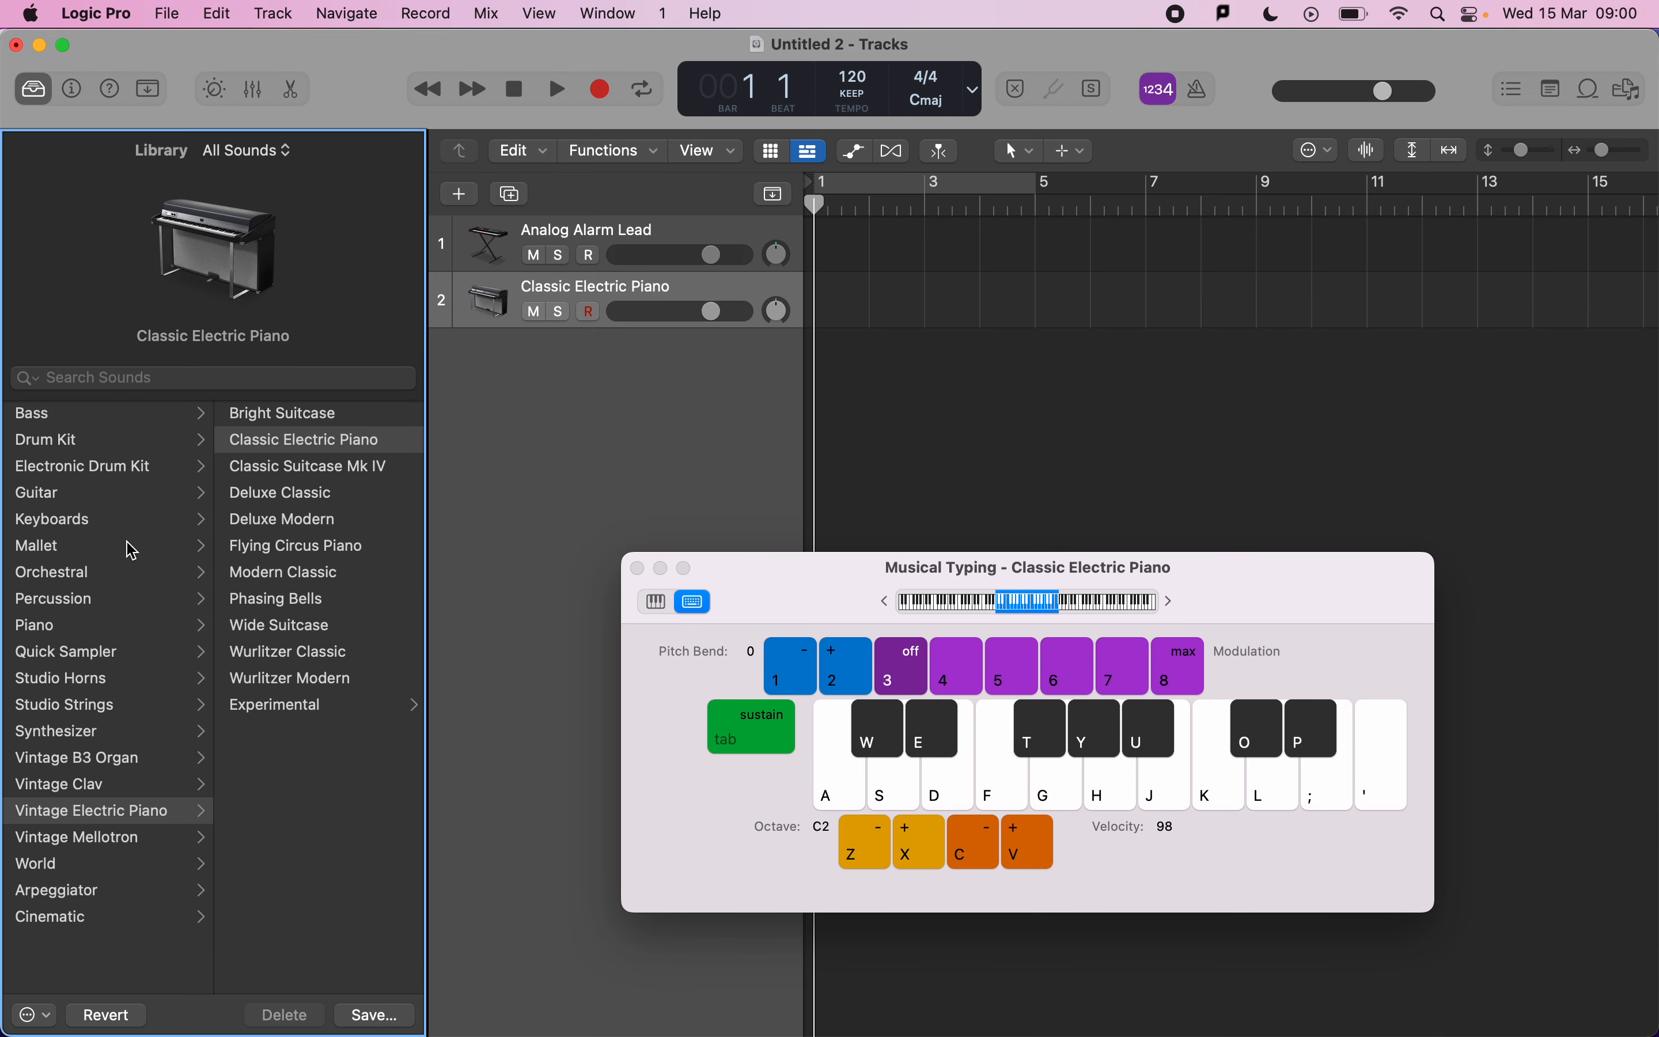
click(108, 464)
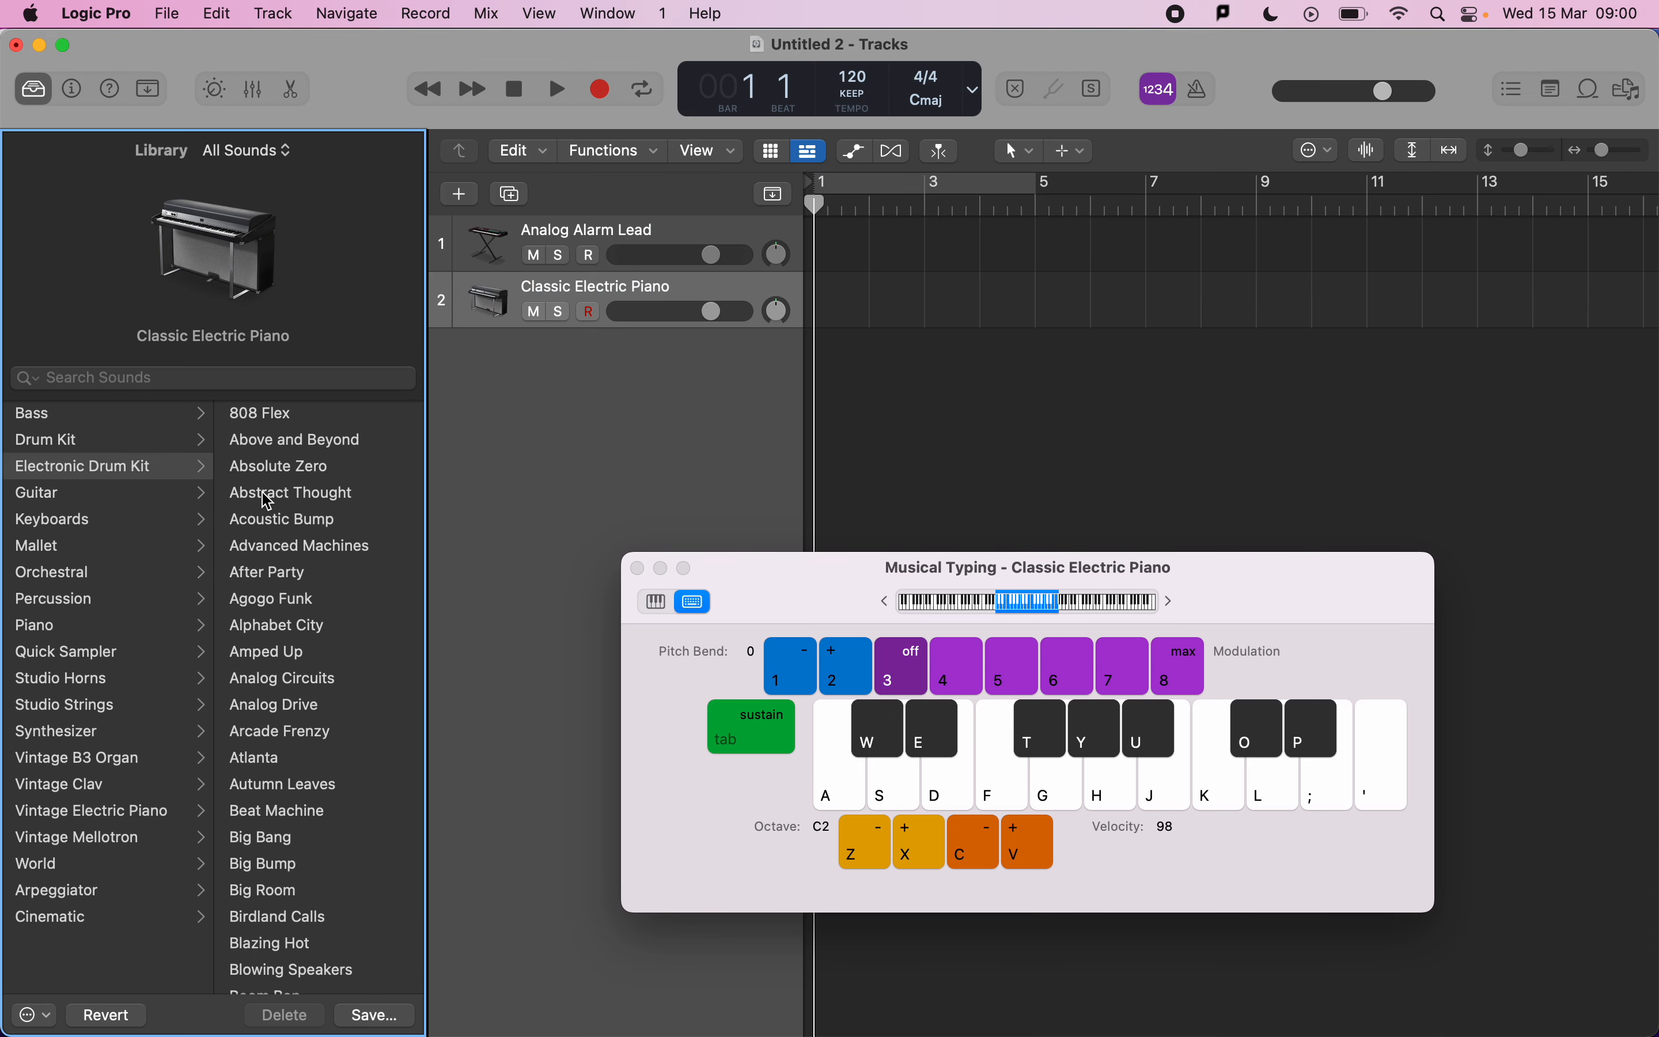
click(288, 468)
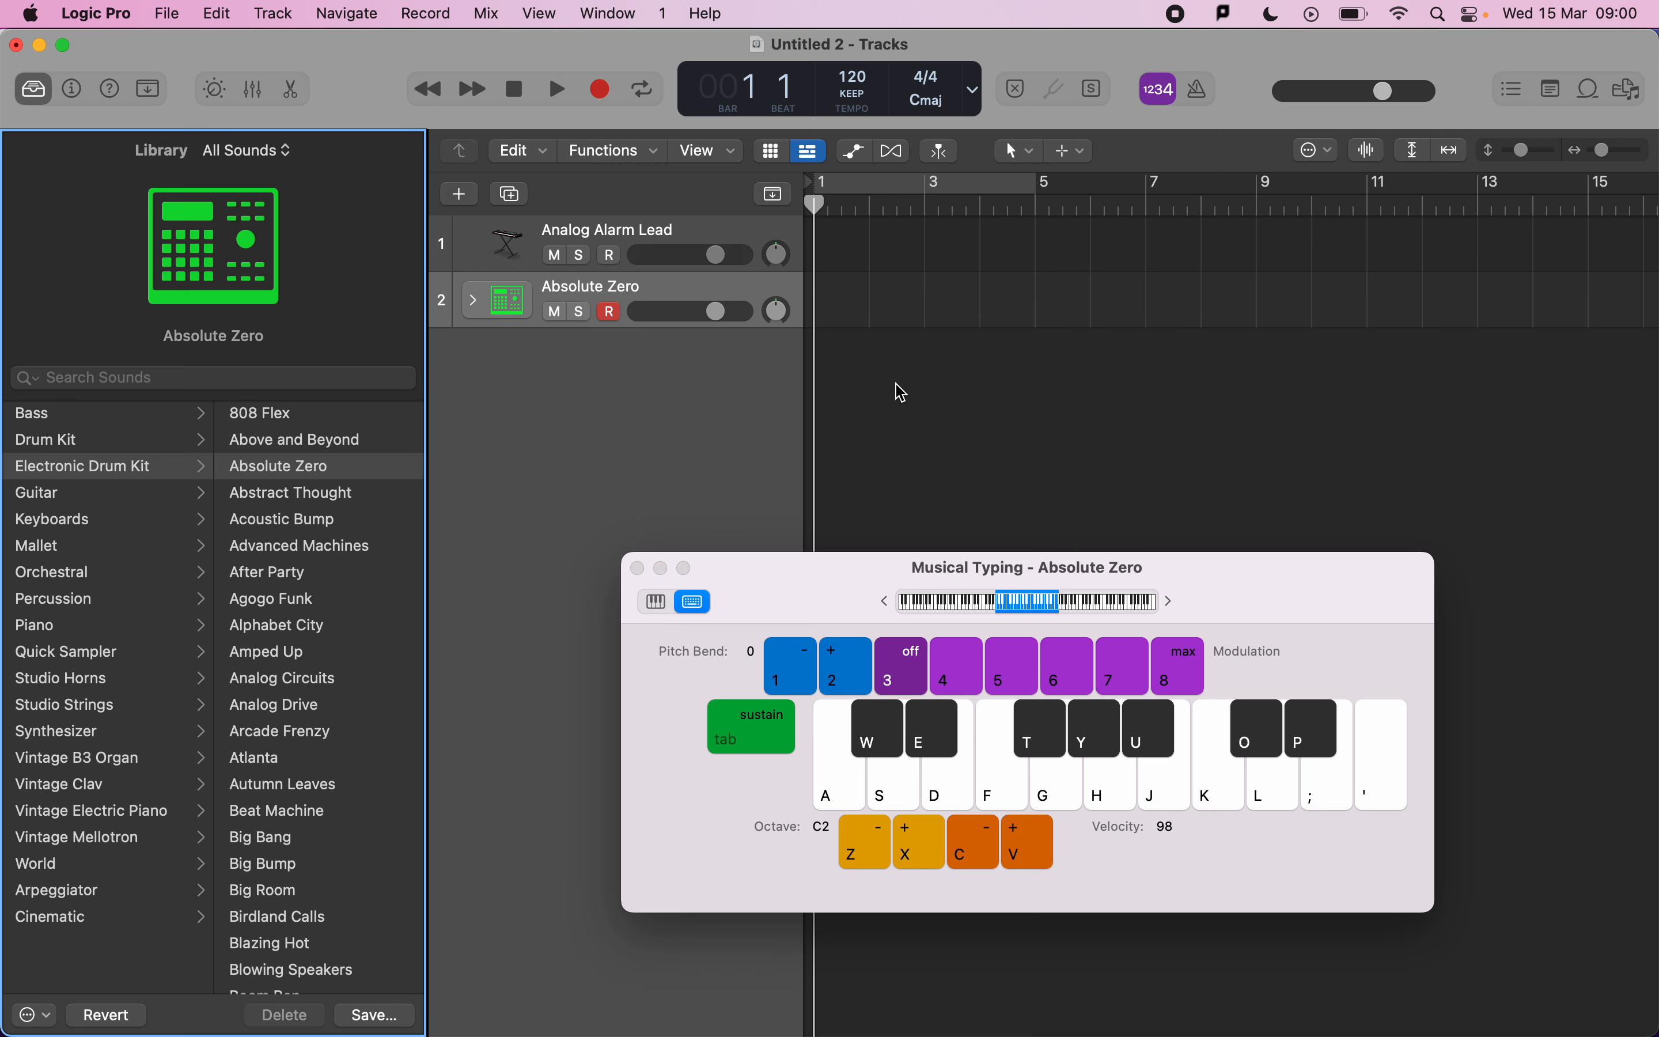
Audition the drum kit and try the Agogo Funk kit instead.
click(865, 768)
click(877, 774)
click(861, 785)
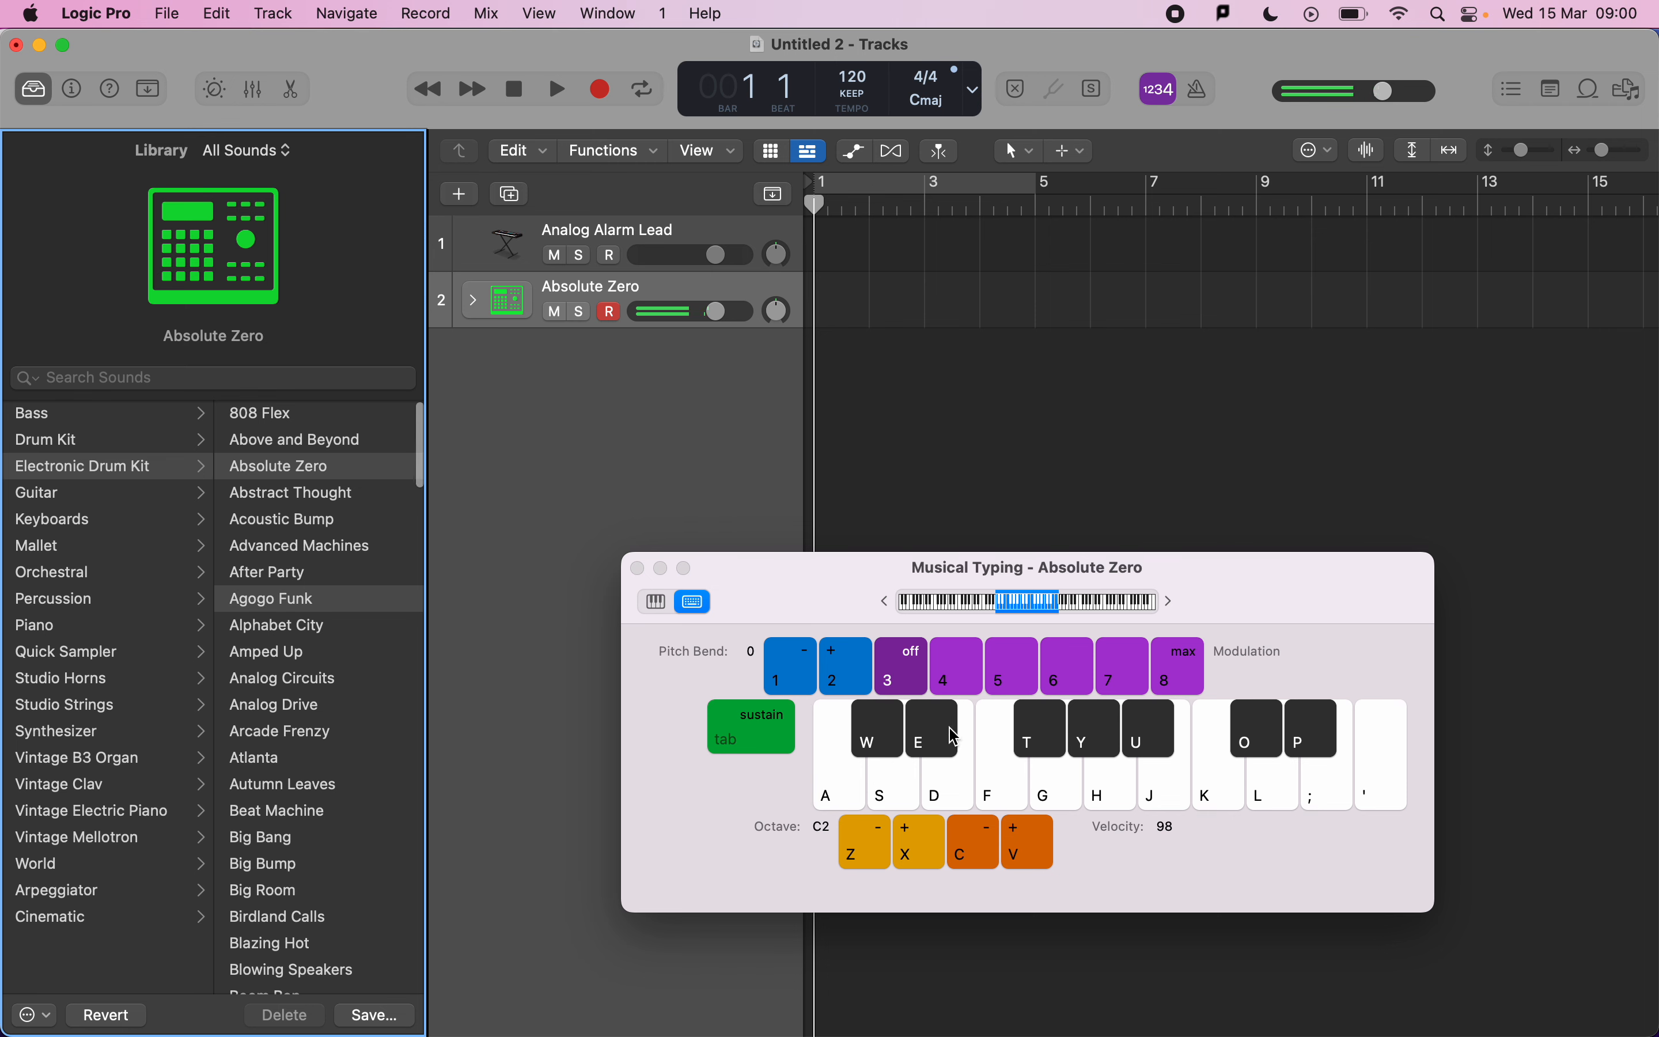
click(277, 598)
click(883, 810)
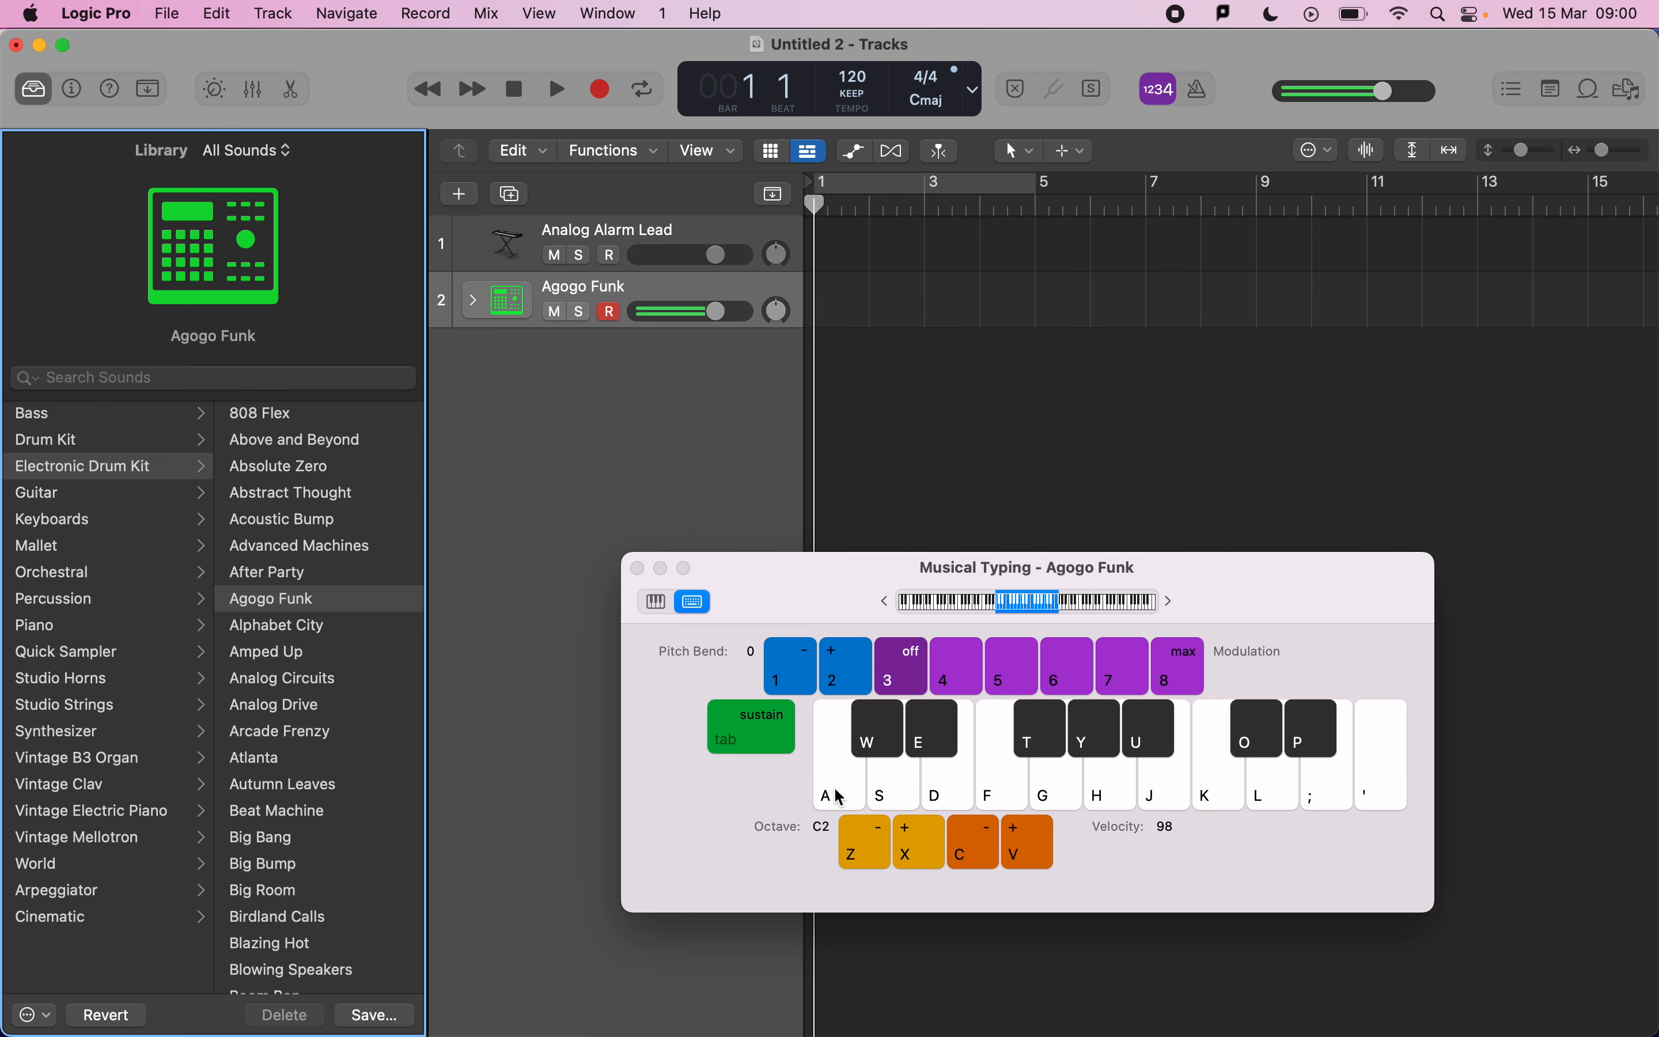
Load the Analog Circuits kit, shift Musical Typing down to octave C1, and audition the drum sounds.
click(351, 680)
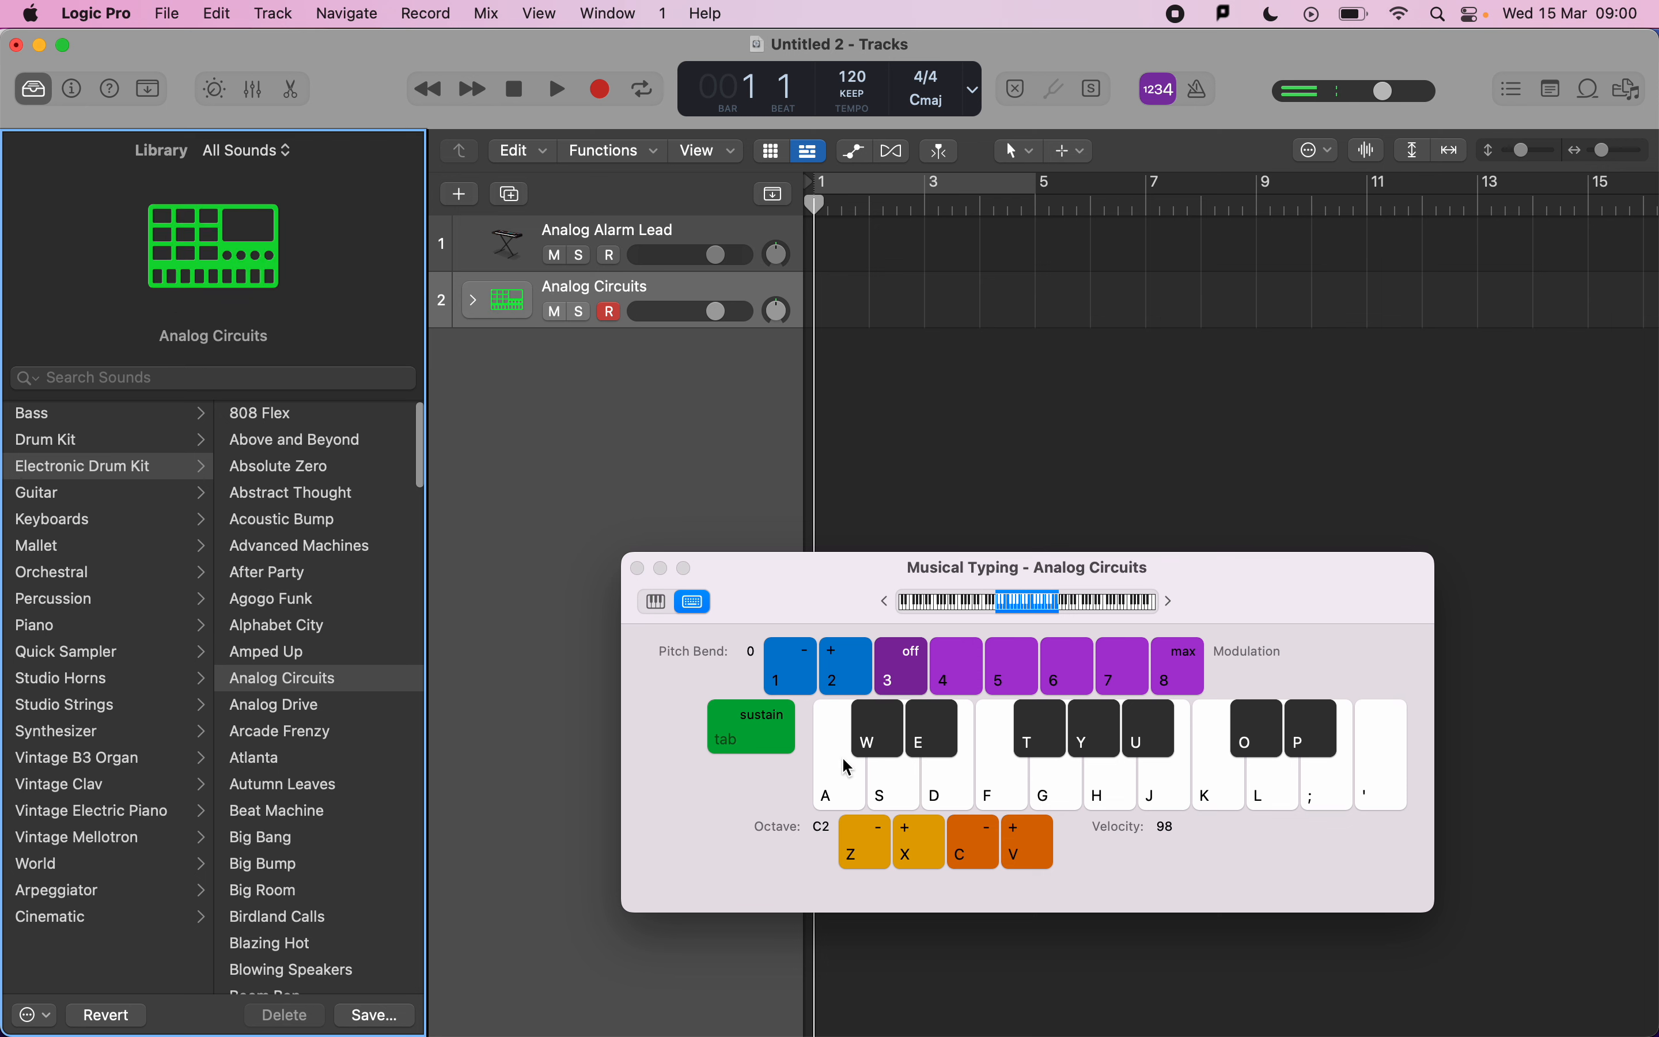
key(z)
click(838, 789)
click(912, 788)
click(863, 782)
click(878, 782)
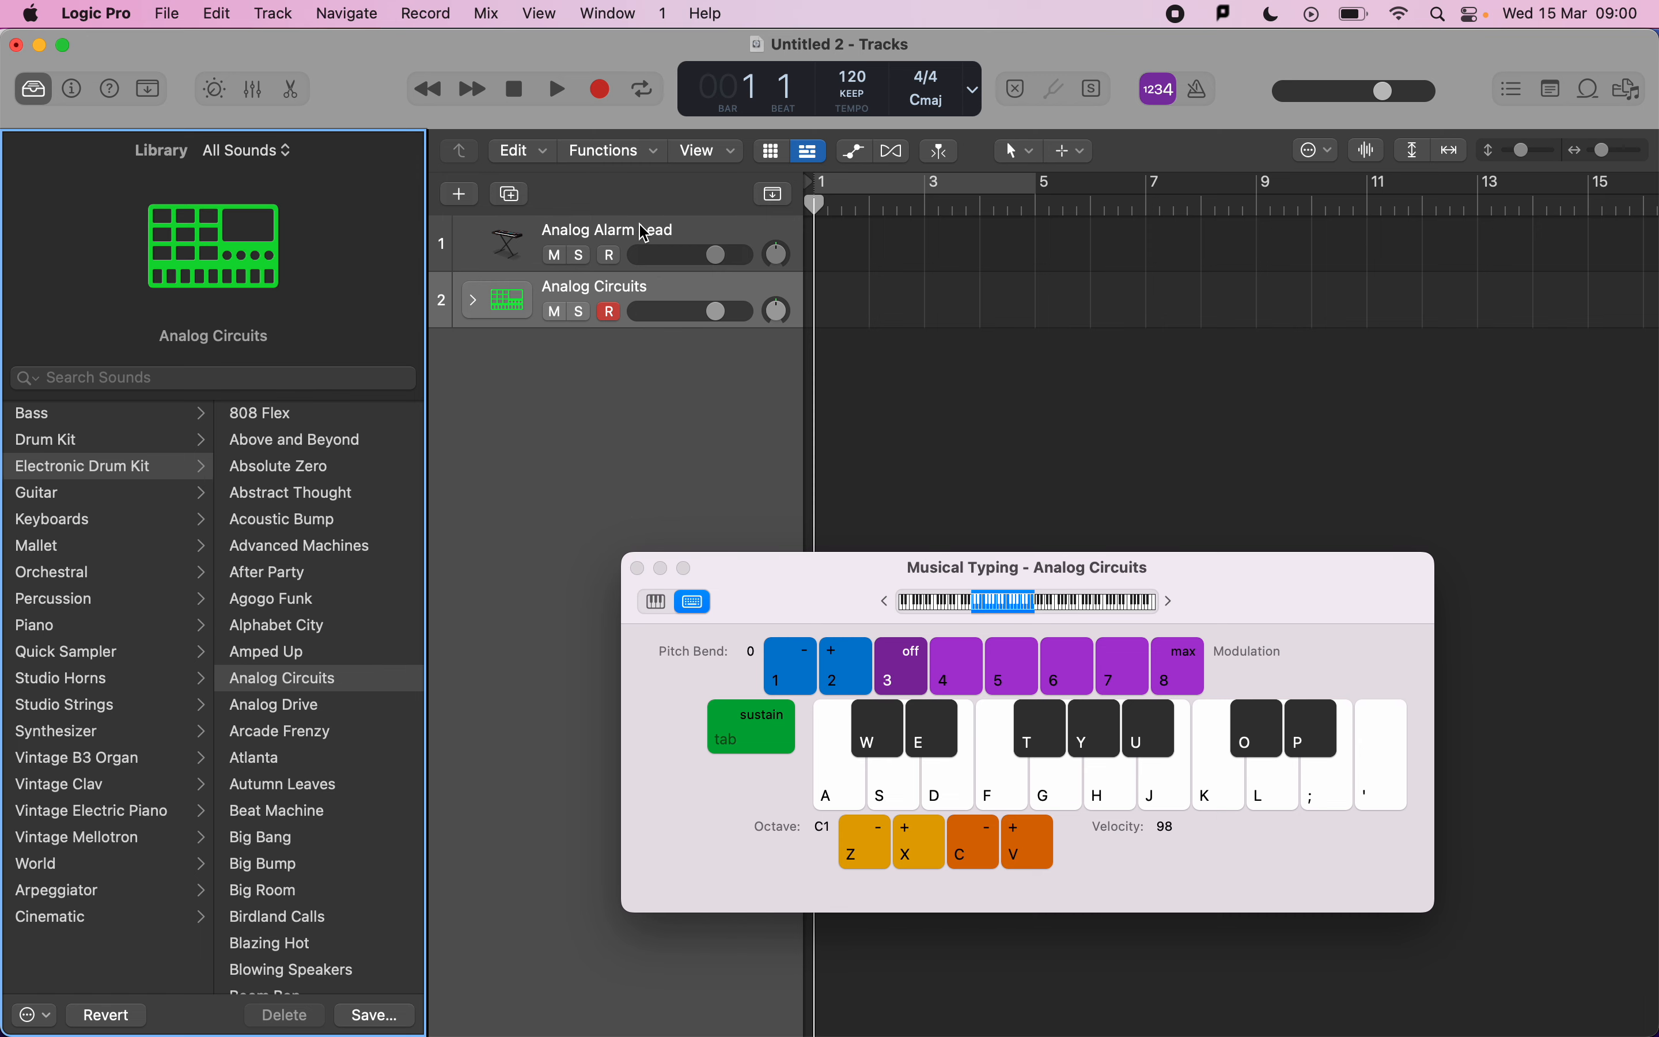
Check the mark scheme again and add a third Software Instrument track.
key(super+Tab)
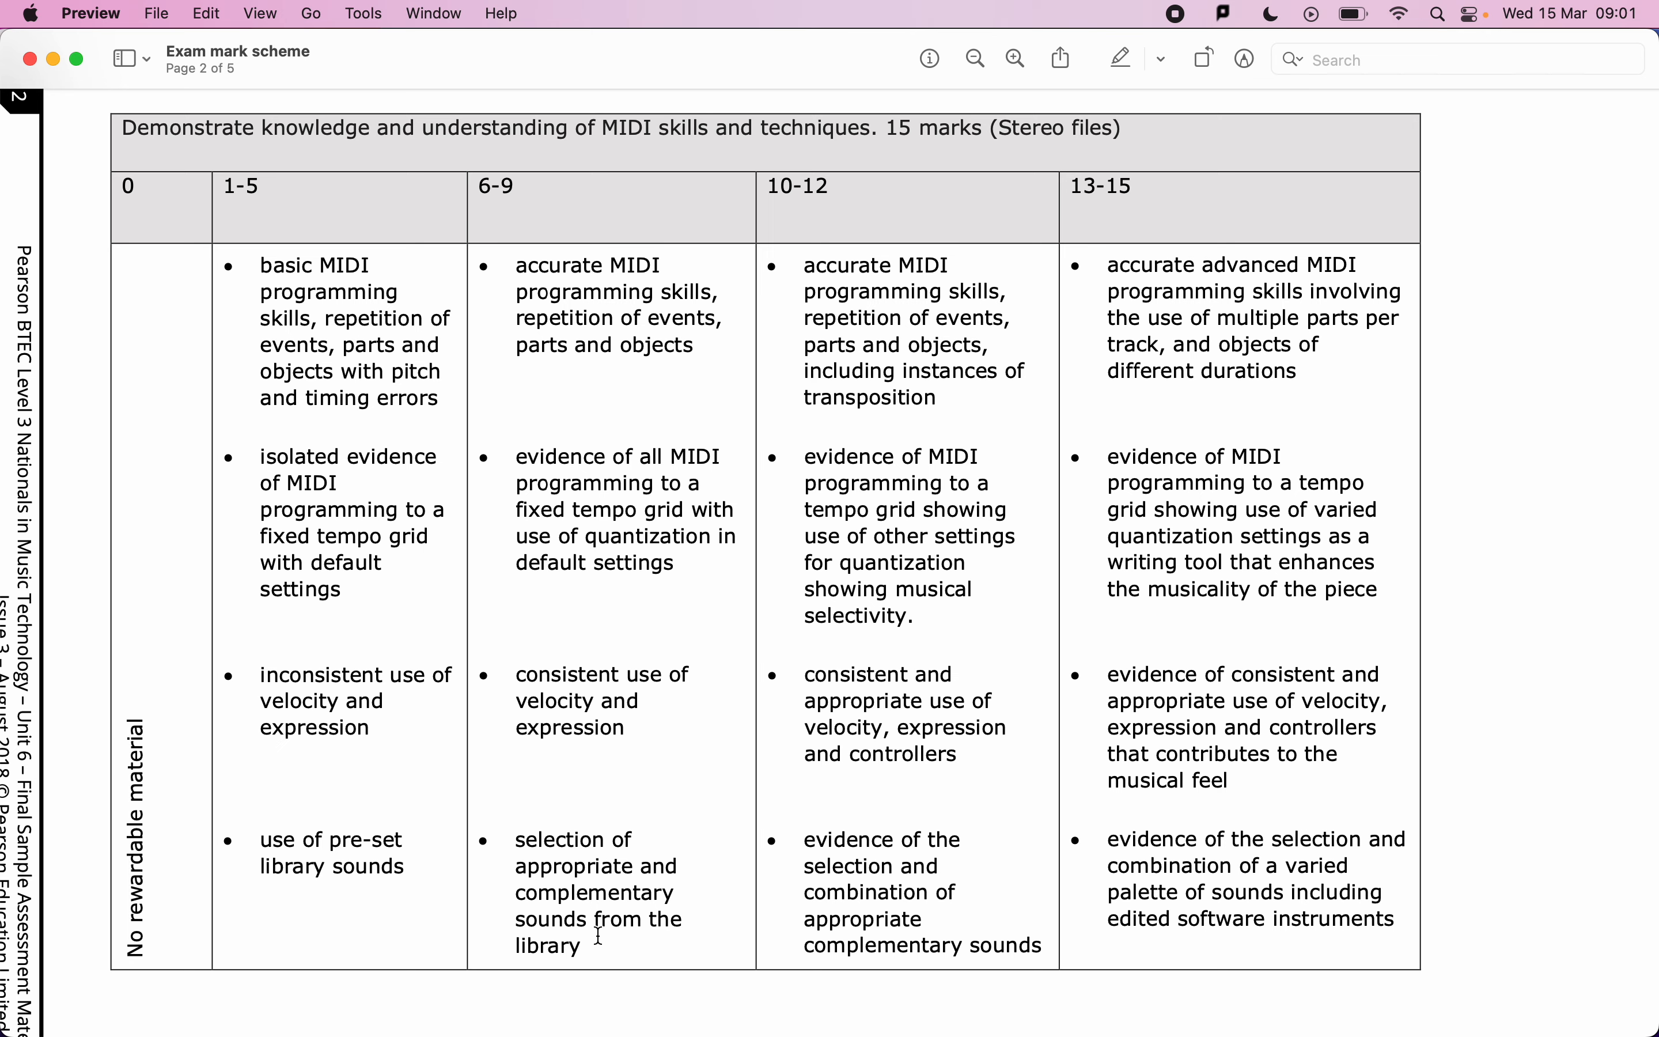
key(super+Tab)
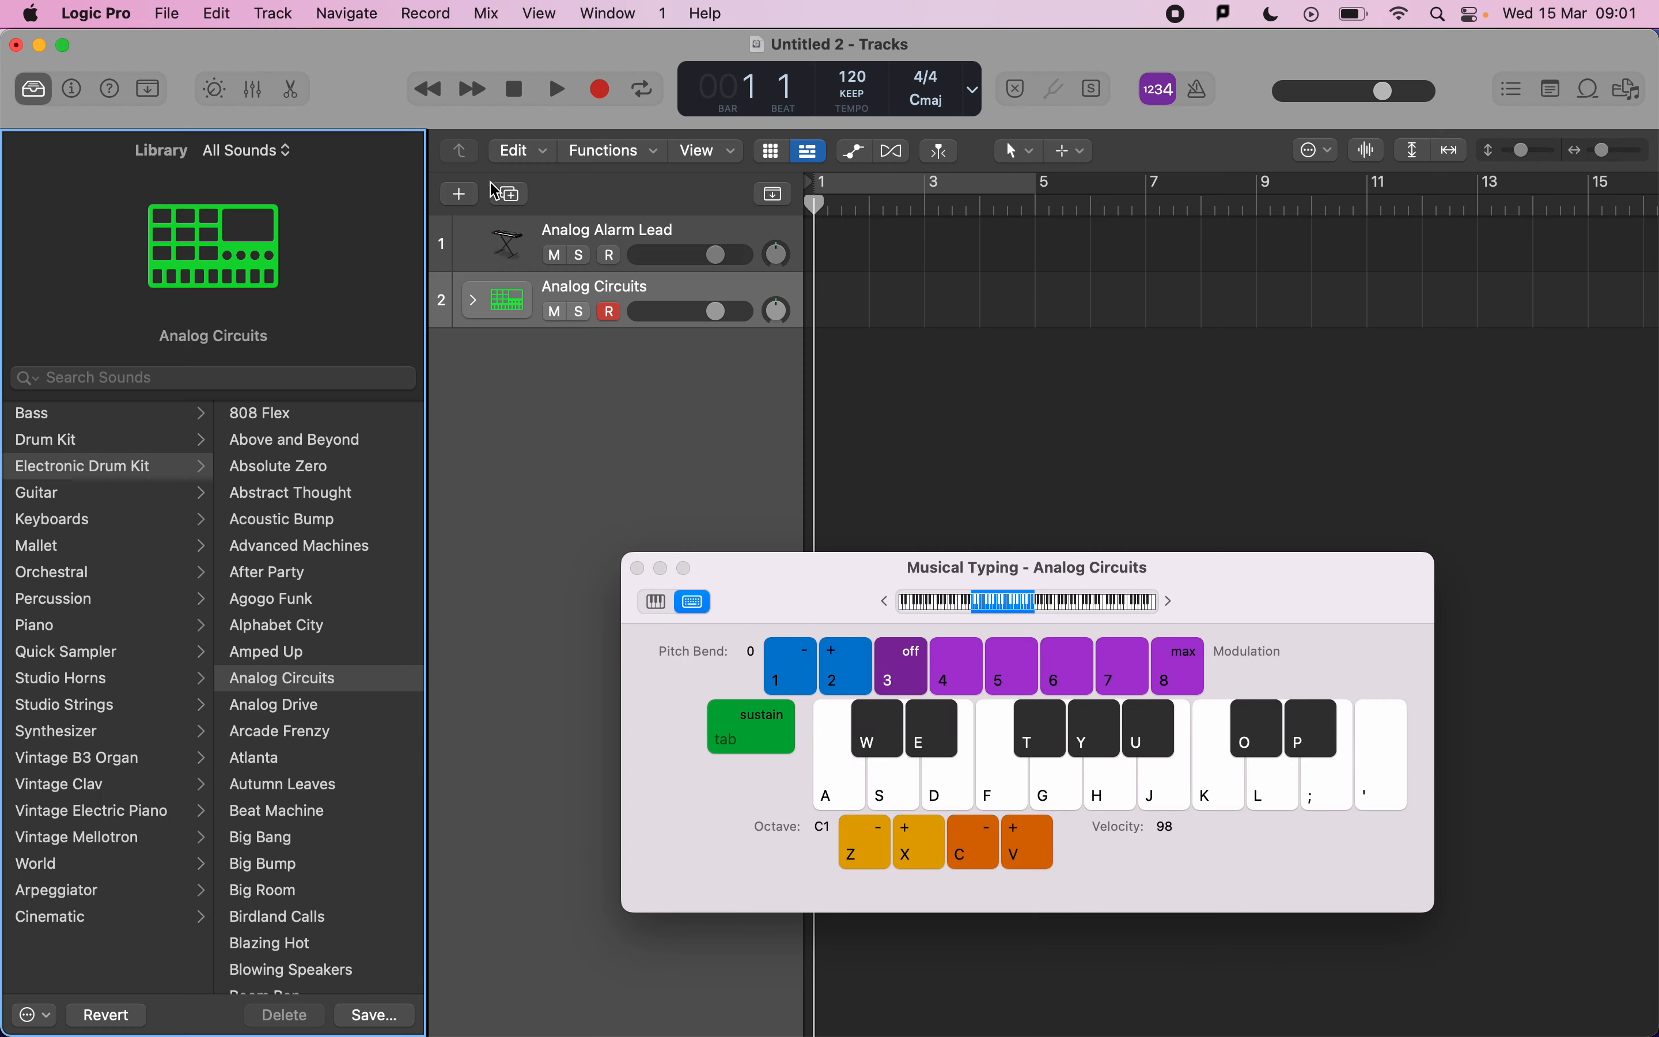
click(461, 194)
double_click(644, 322)
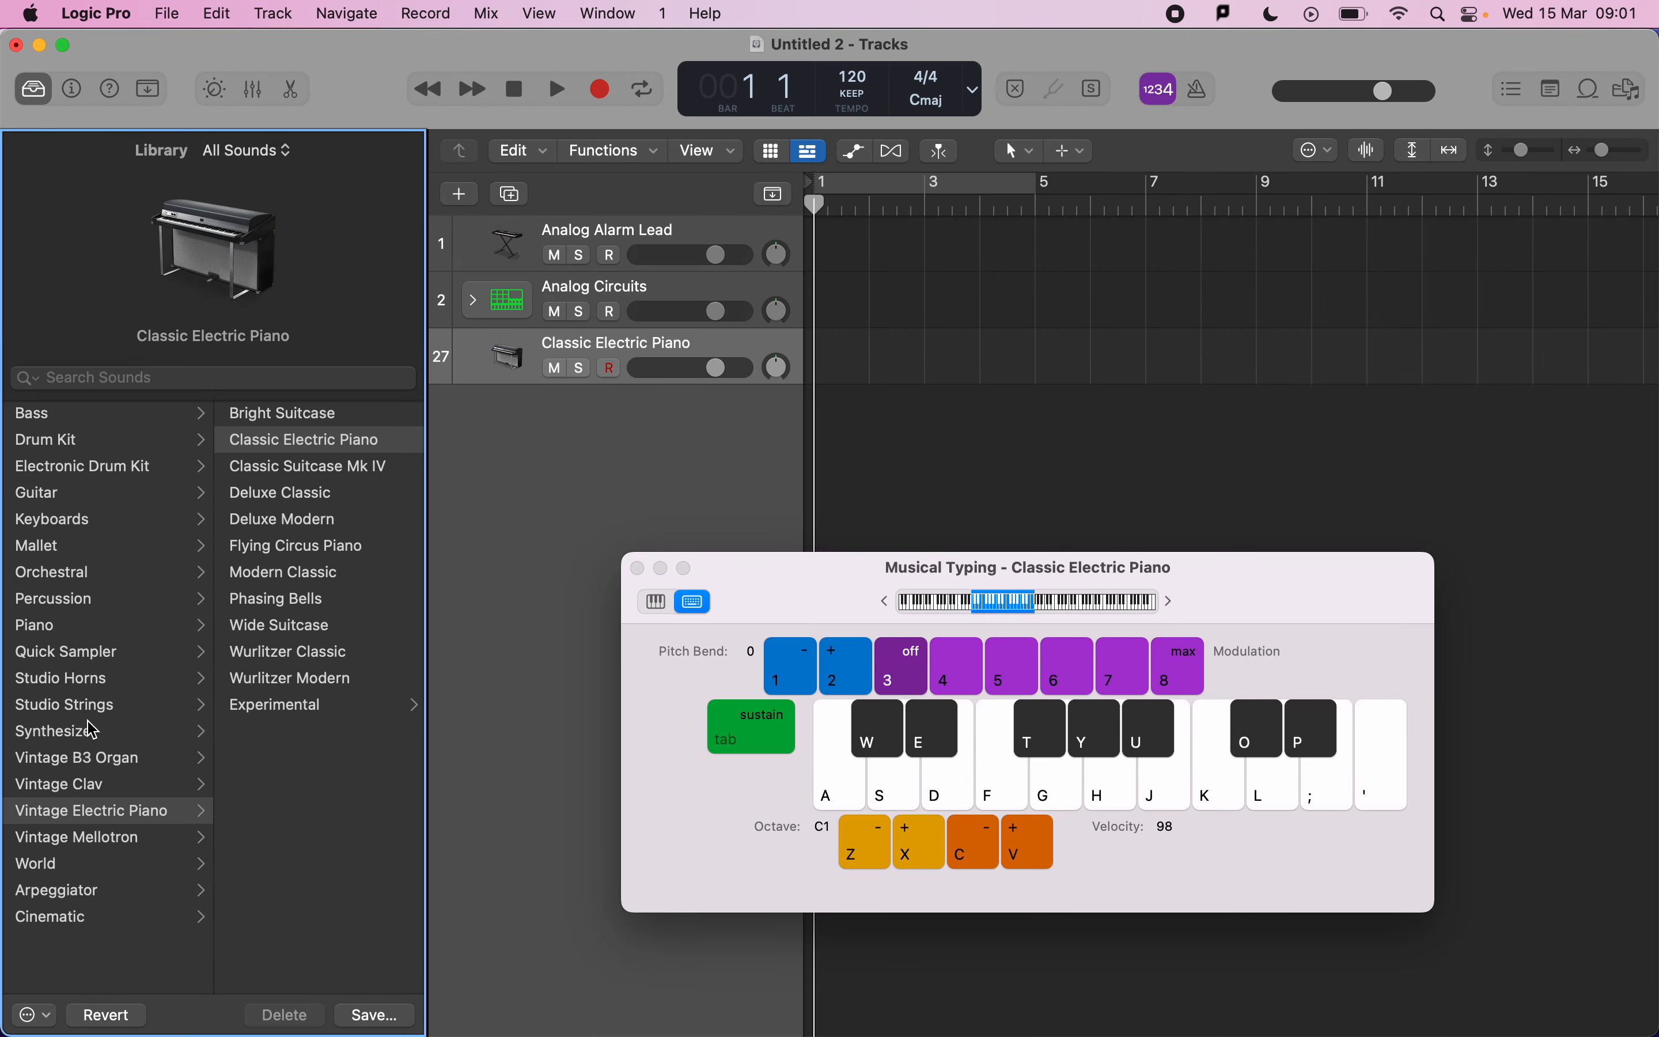
Load the Orchestral Harp sound on the third track and audition it, raising Musical Typing to octave C2.
click(106, 572)
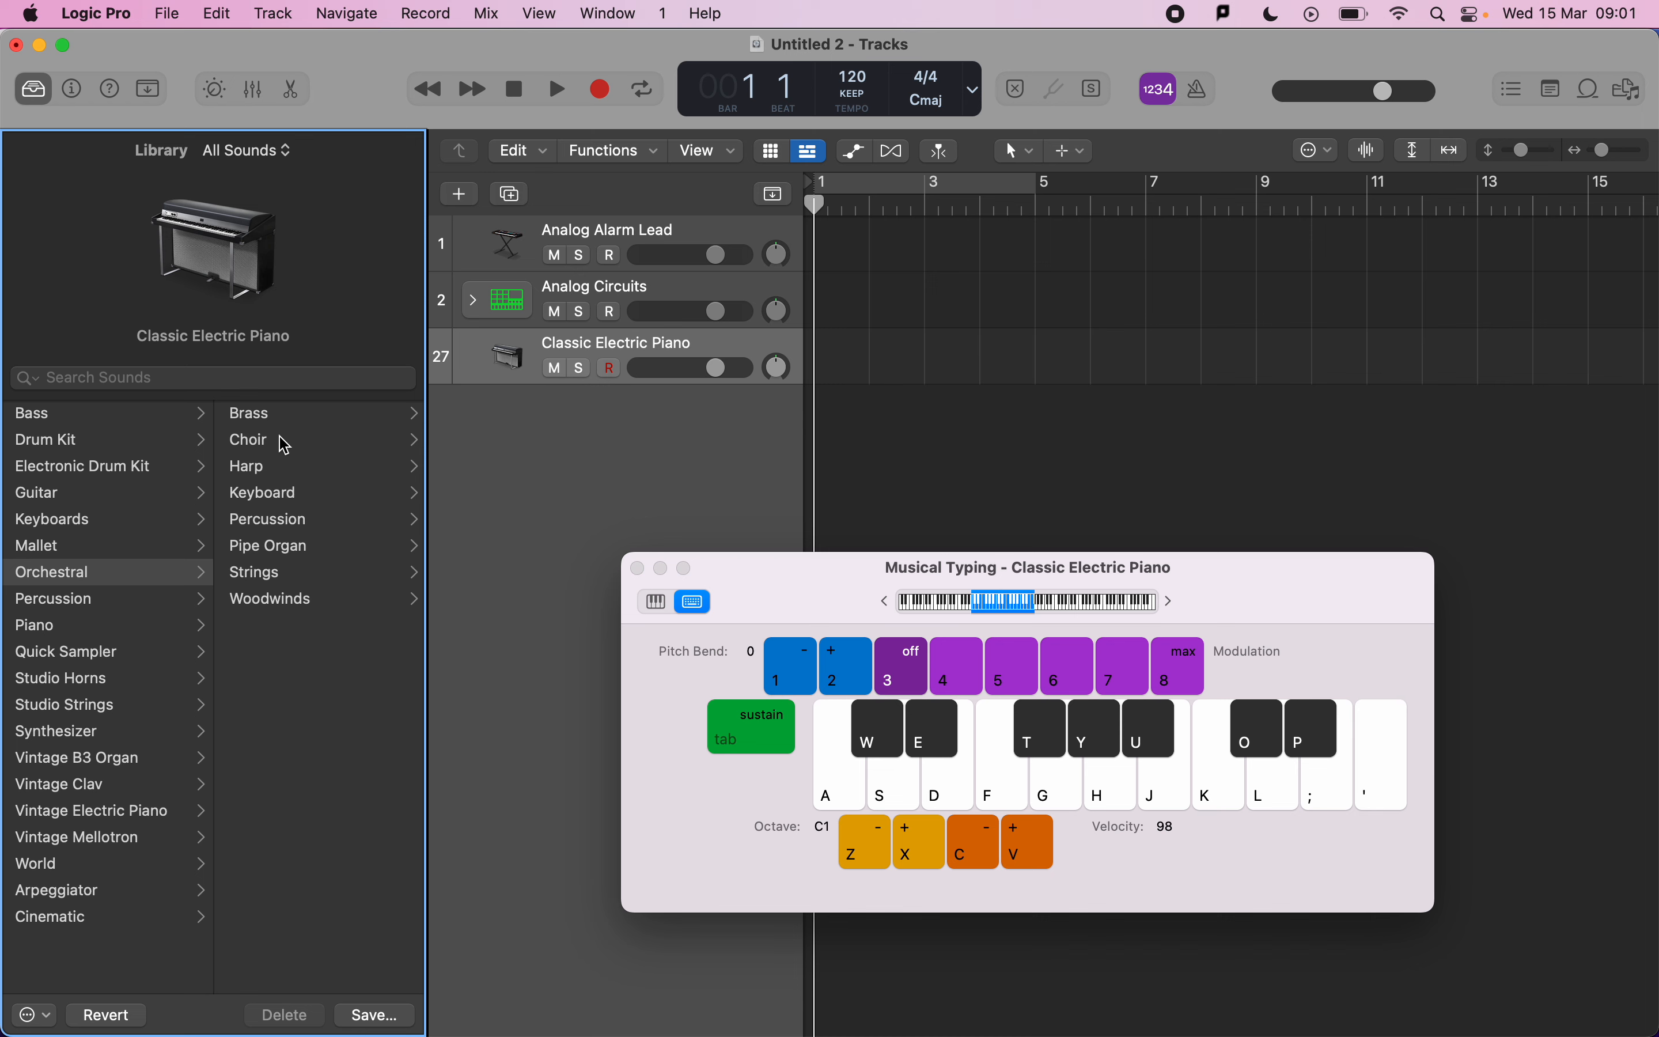
click(269, 472)
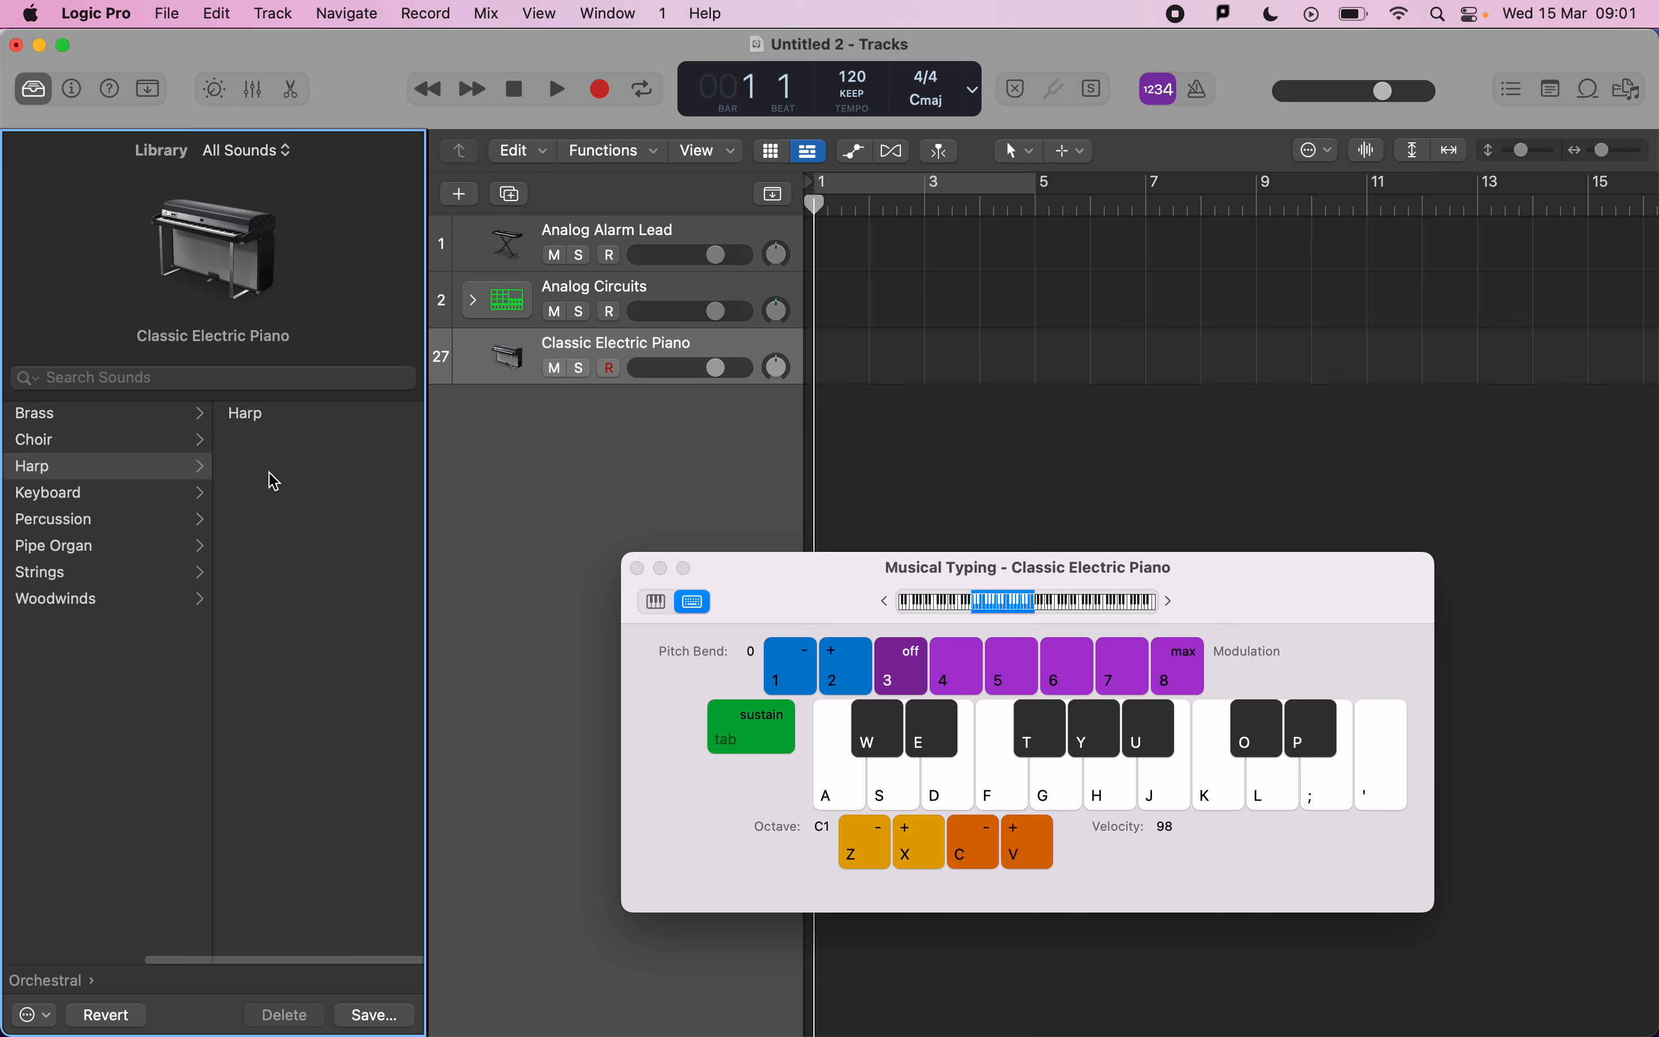
click(278, 415)
key(s)
key(x)
key(s)
key(k)
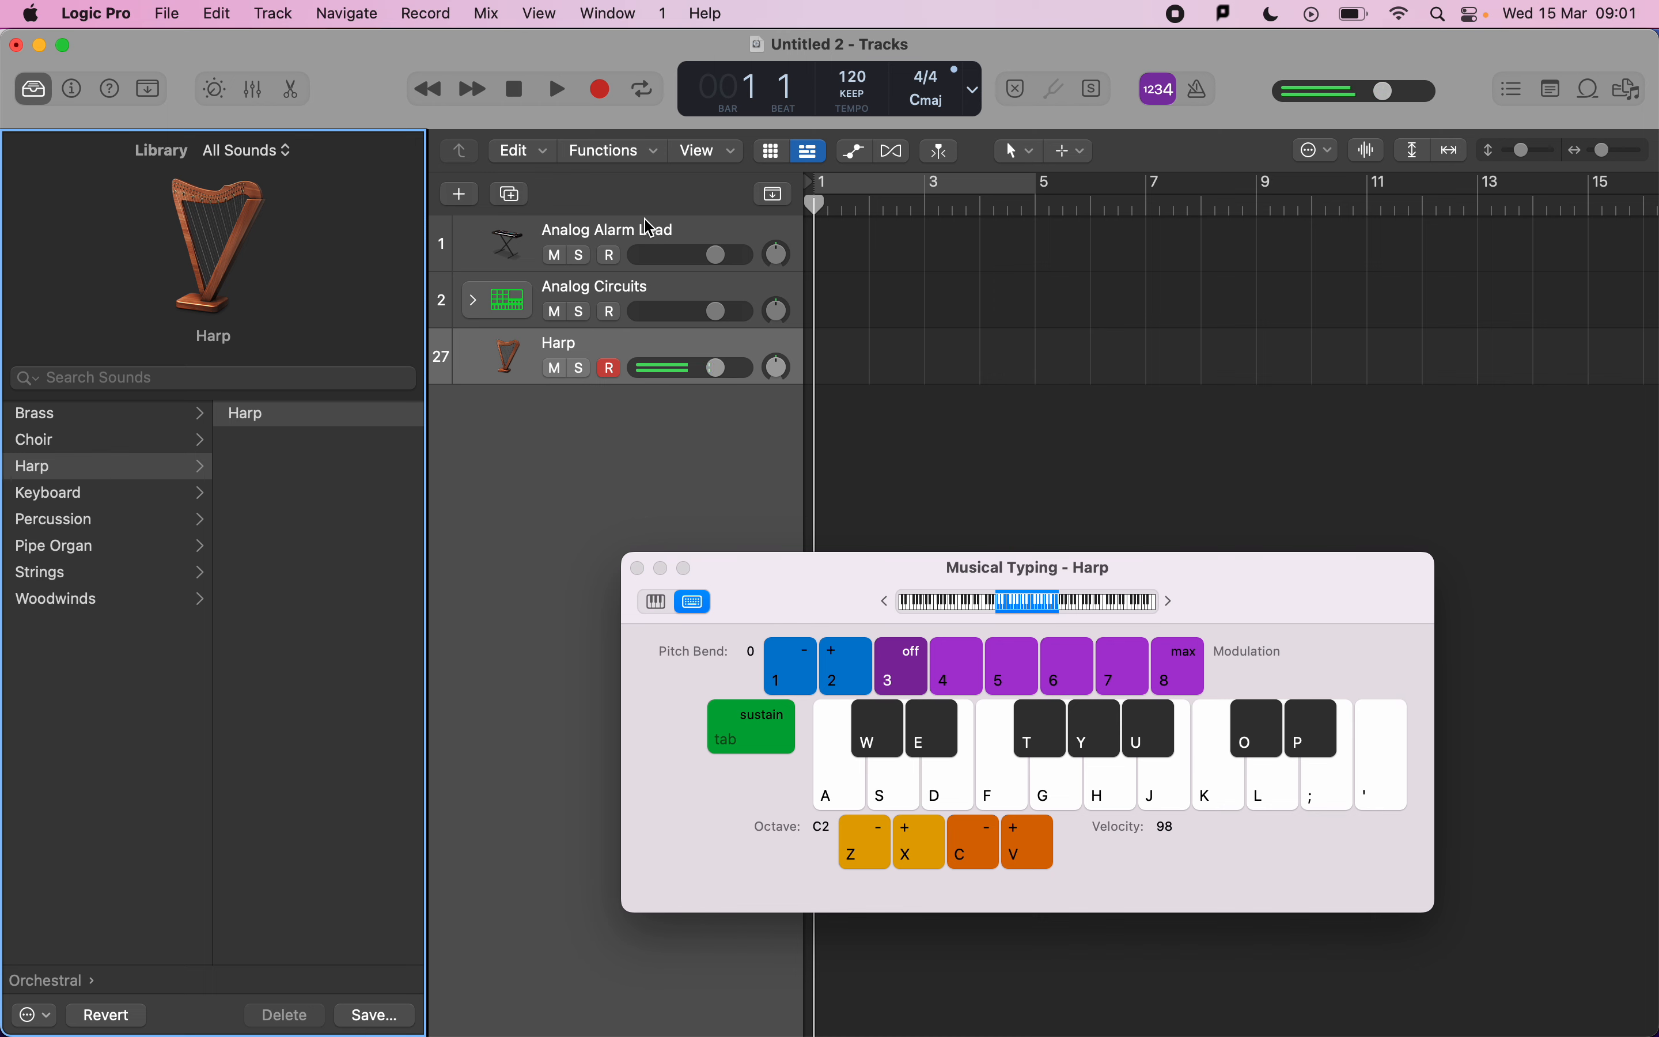
Audition the lead track, delete the Harp track, and return to the mark scheme.
click(648, 236)
key(d)
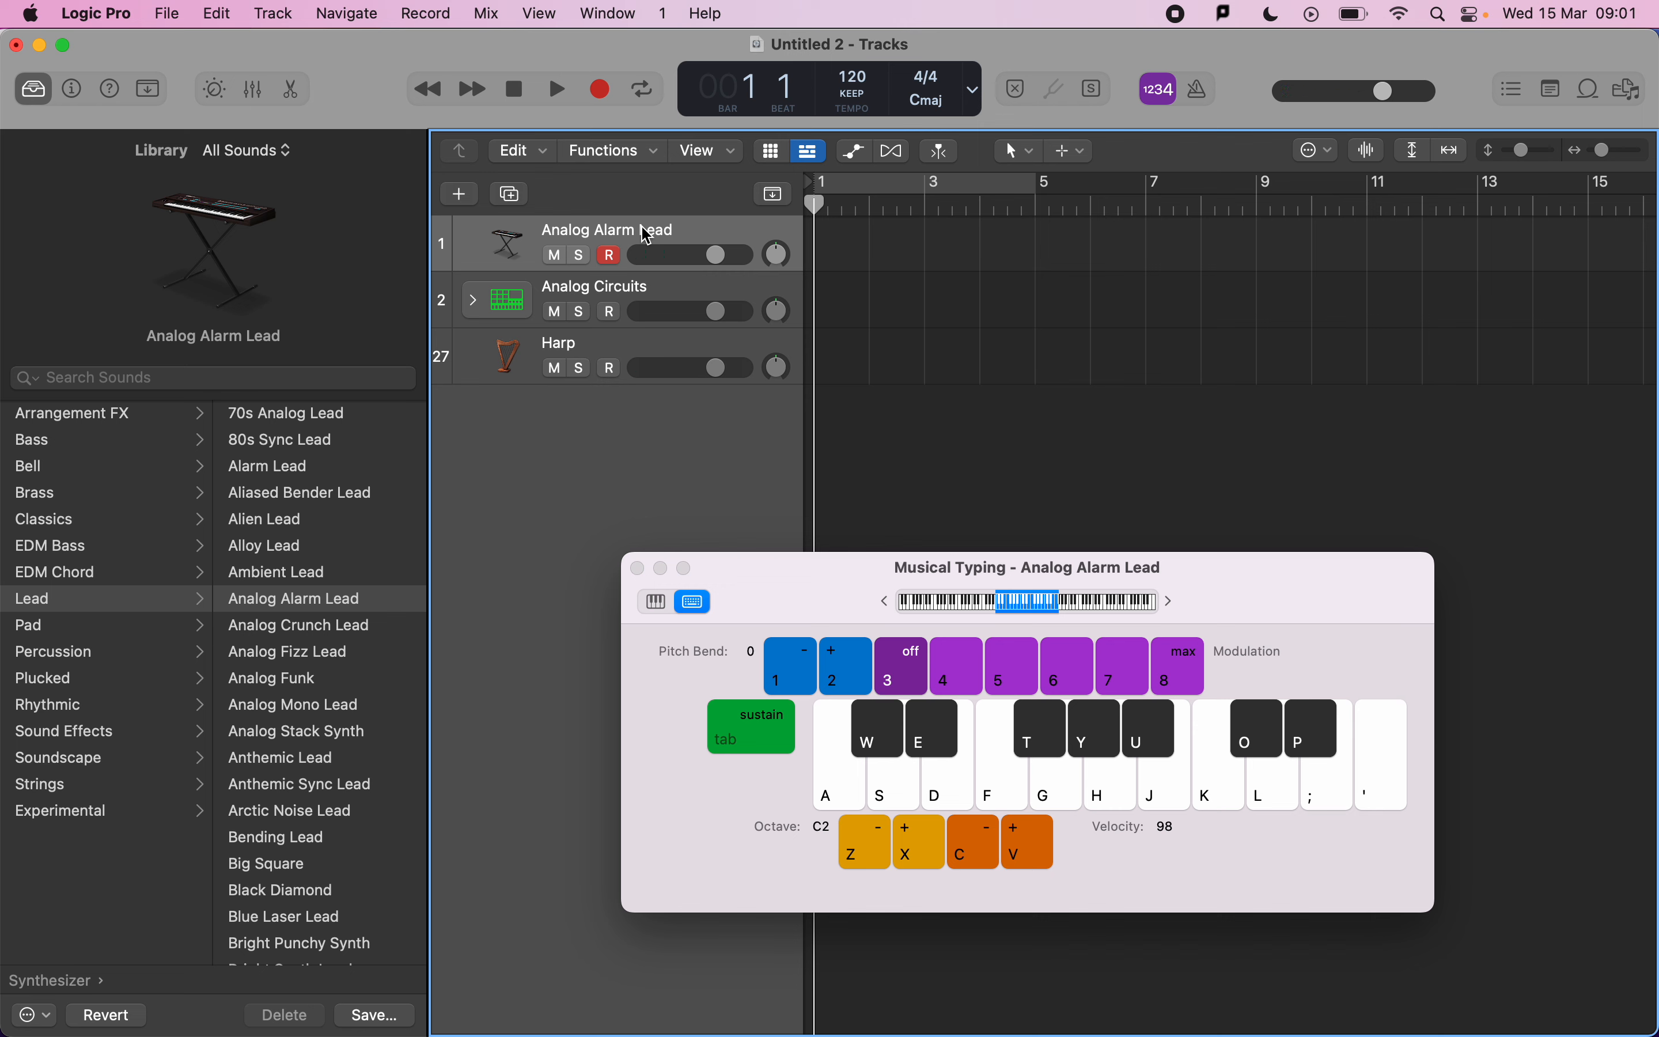
click(501, 345)
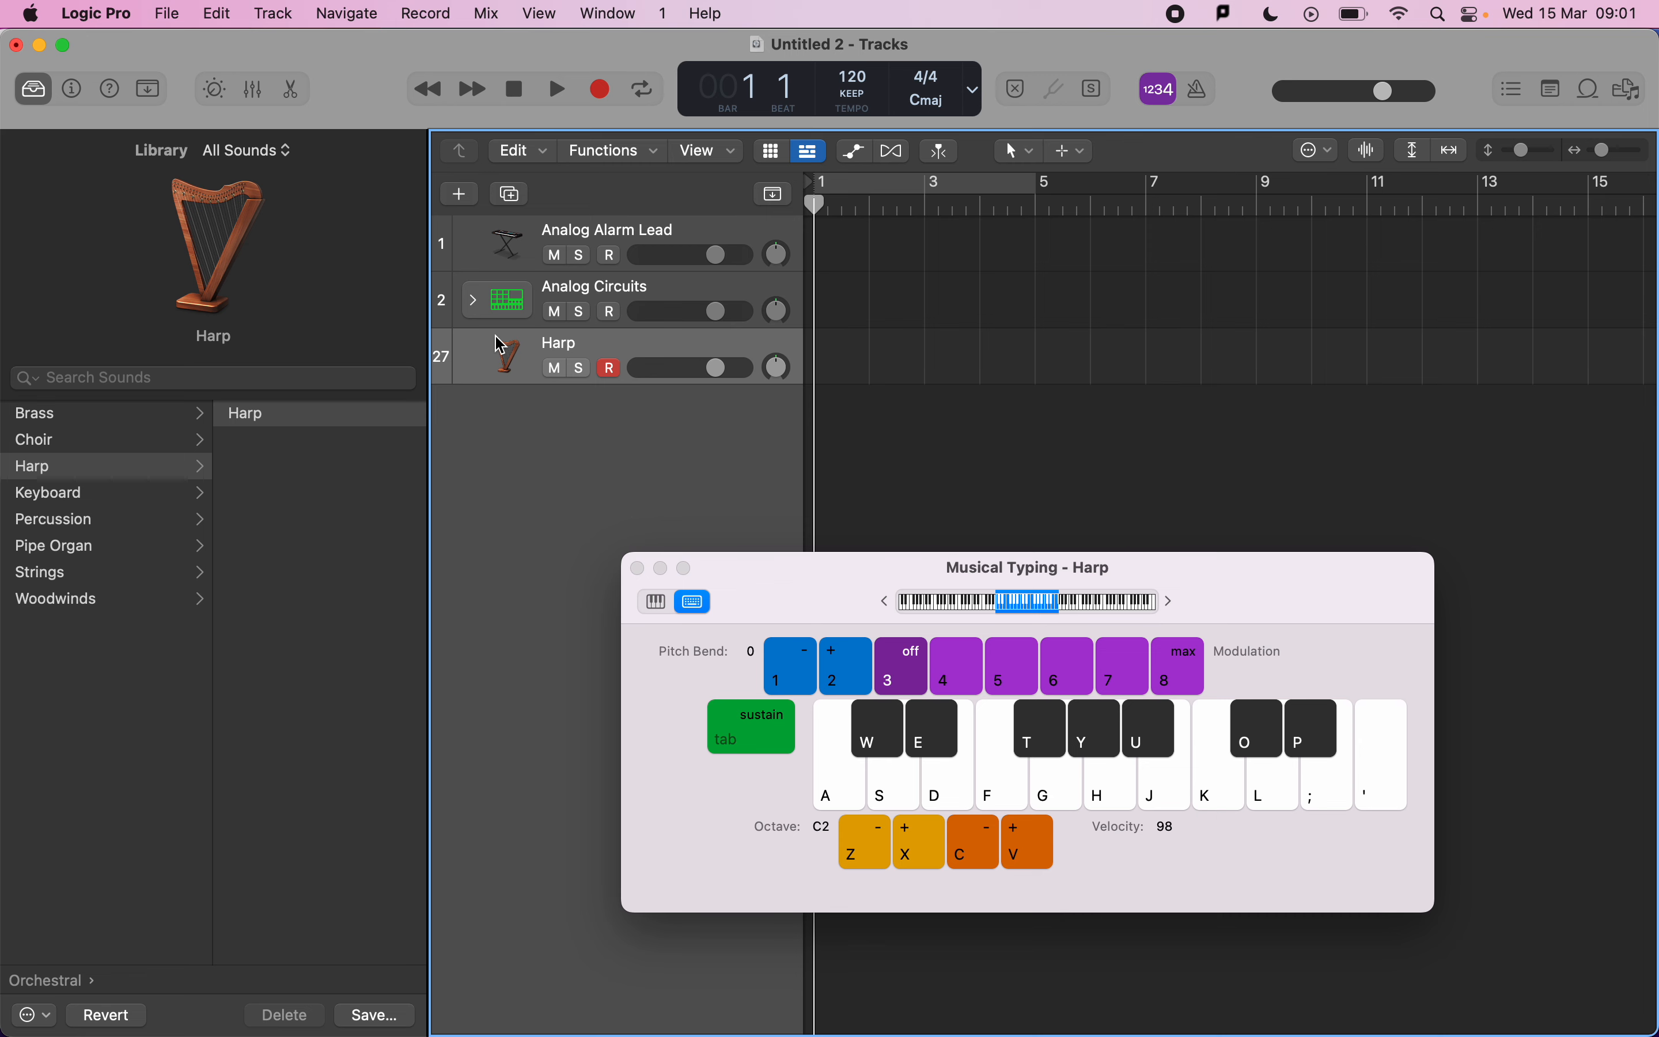
key(super+BackSpace)
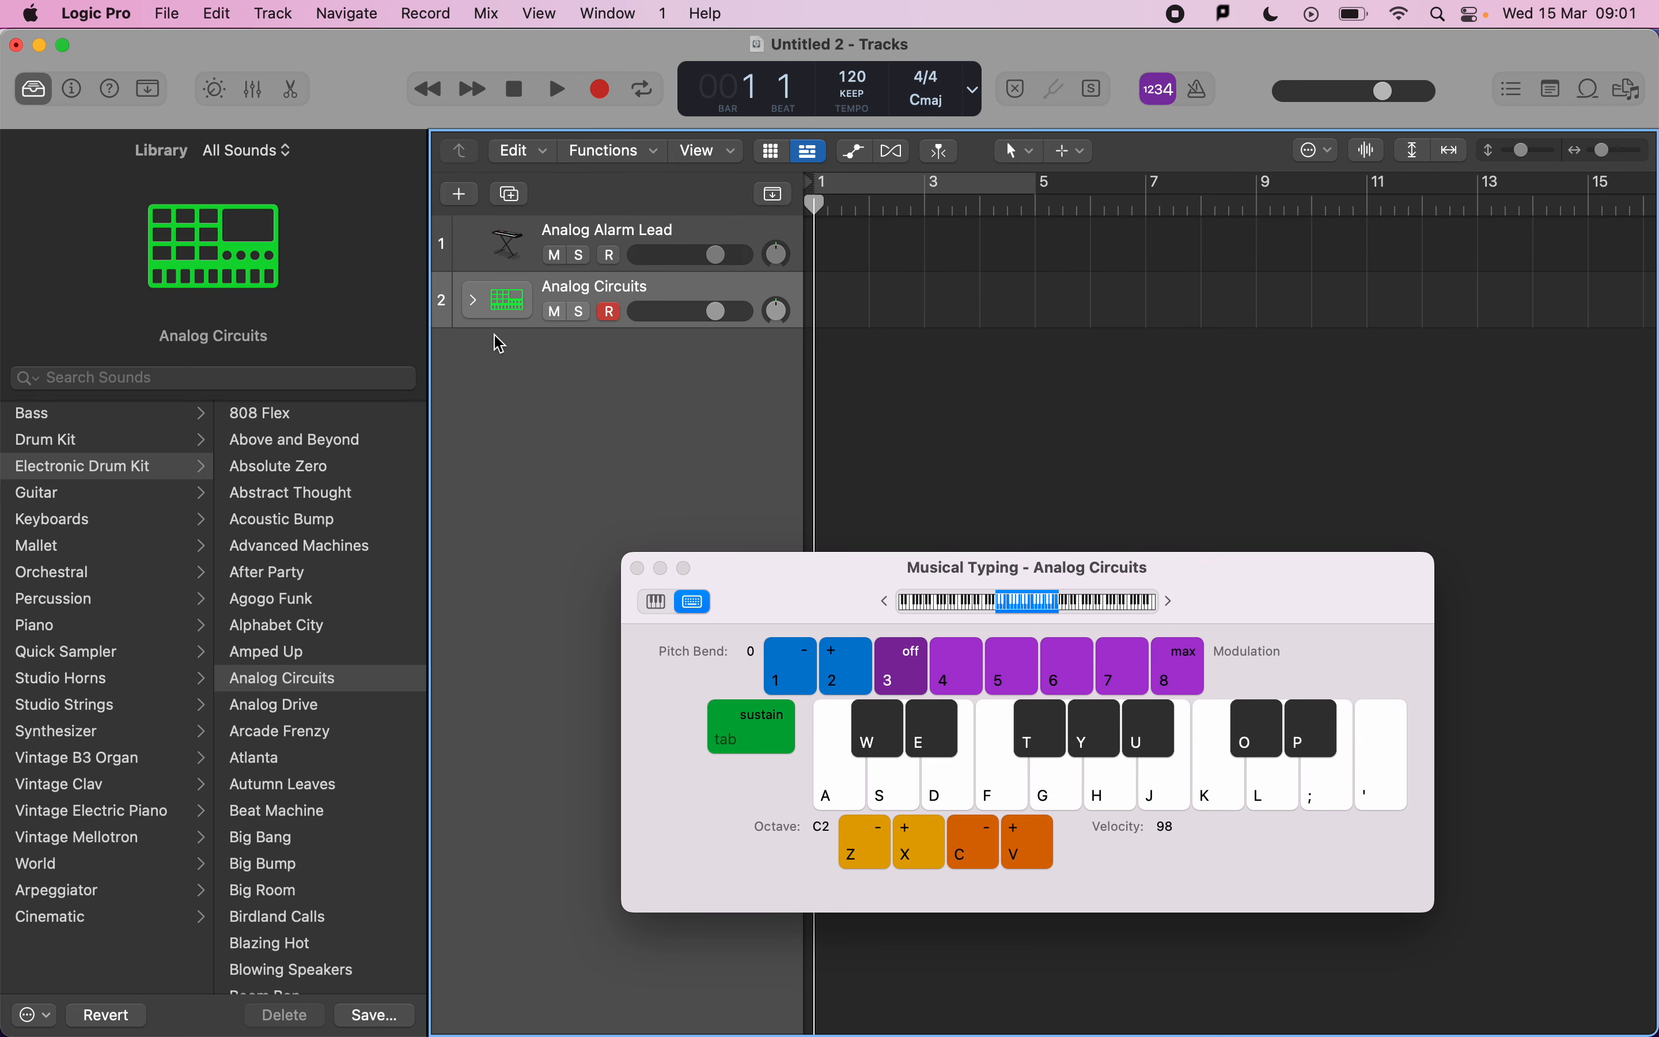
key(super+Tab)
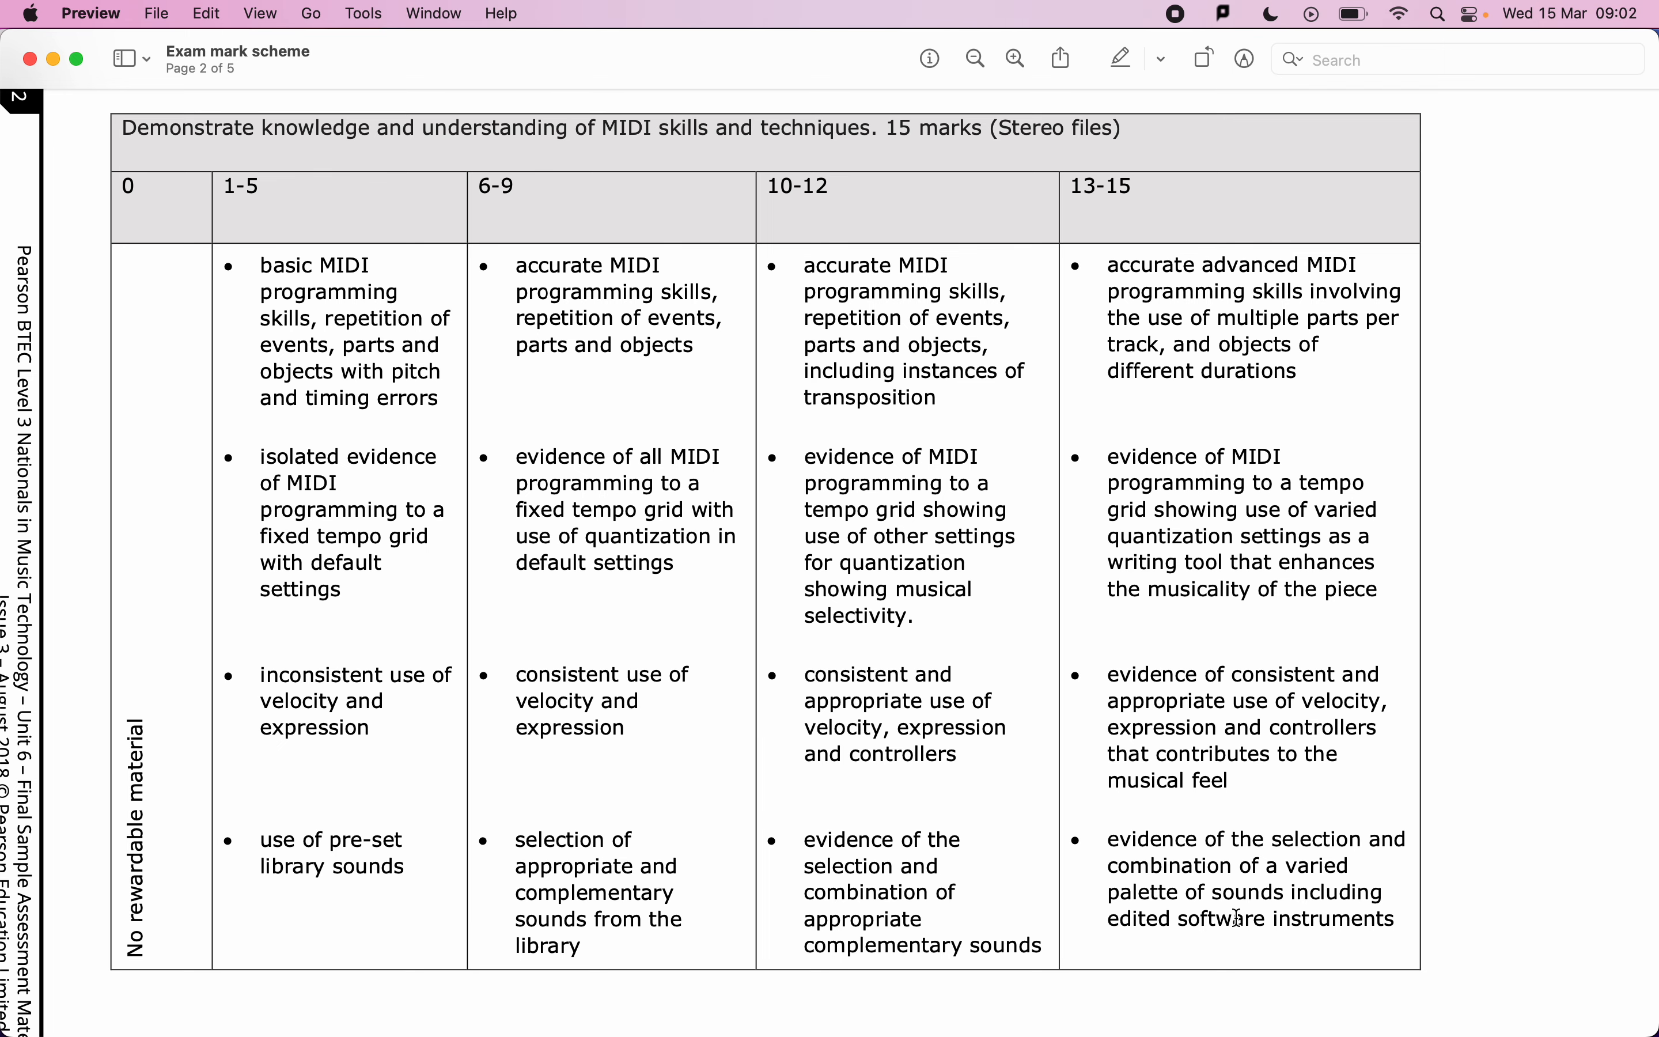
Return to the project, hide the library, and open the inspector and the Drum Machine Designer on the Analog Circuits track.
key(super+Tab)
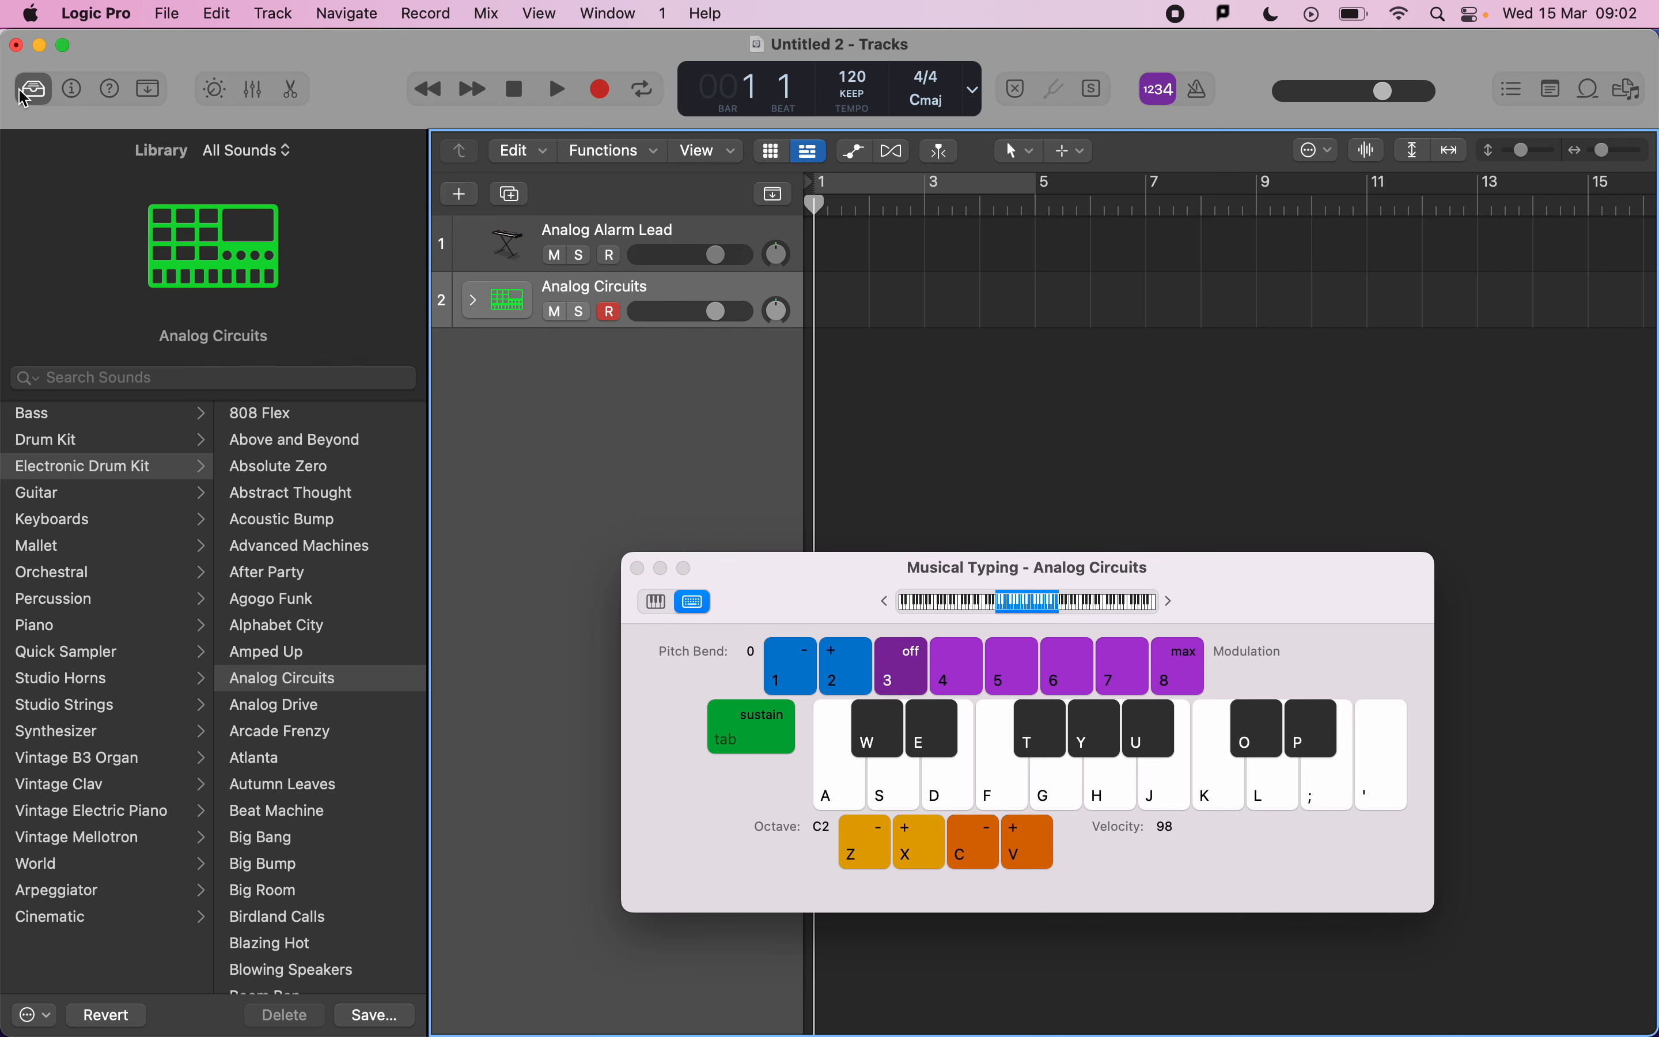
click(31, 98)
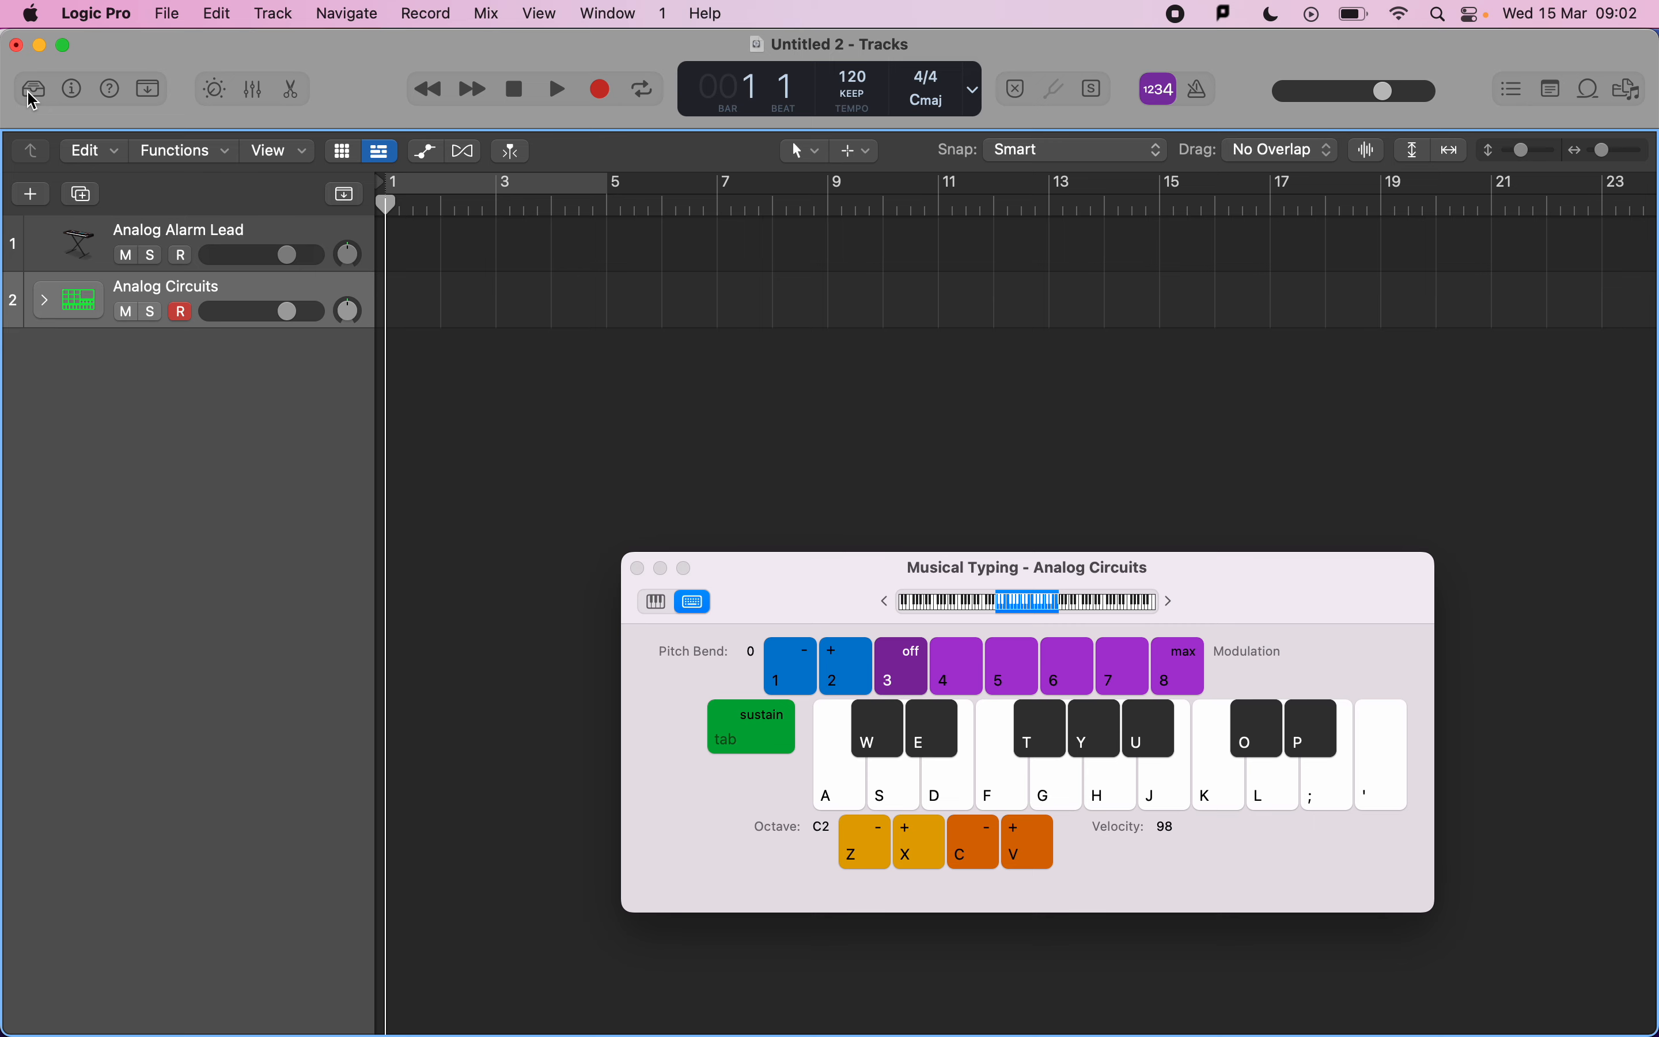
click(74, 90)
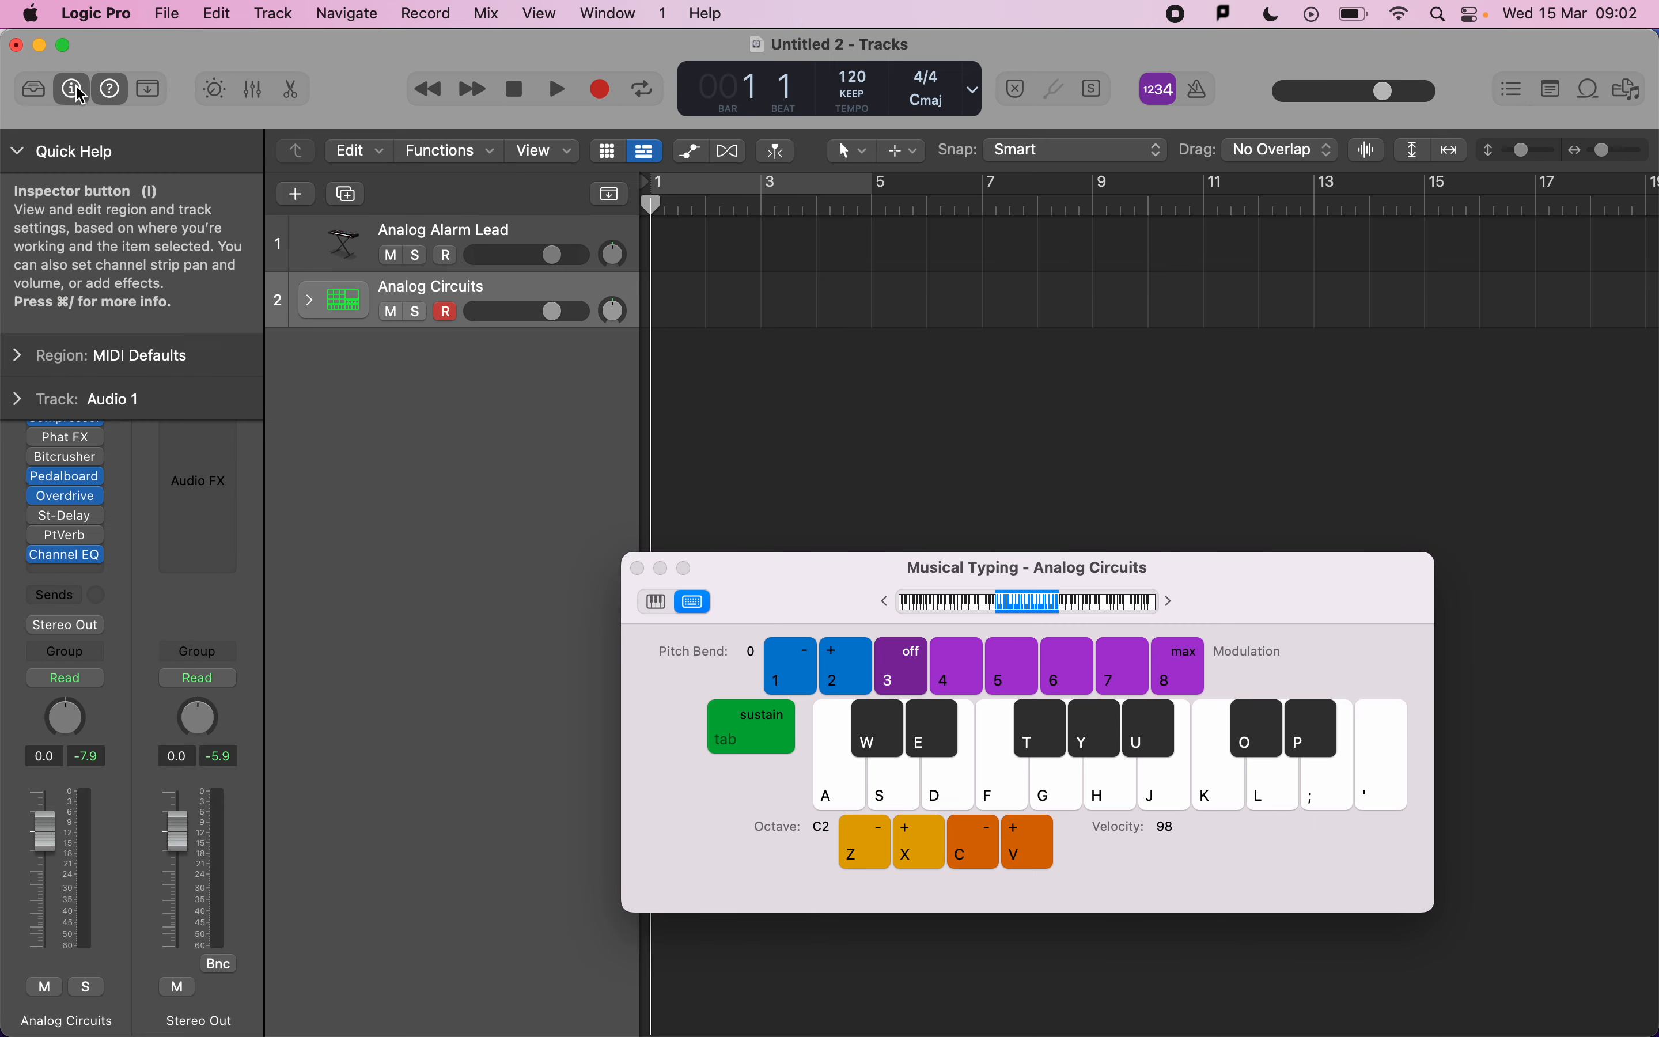
click(18, 152)
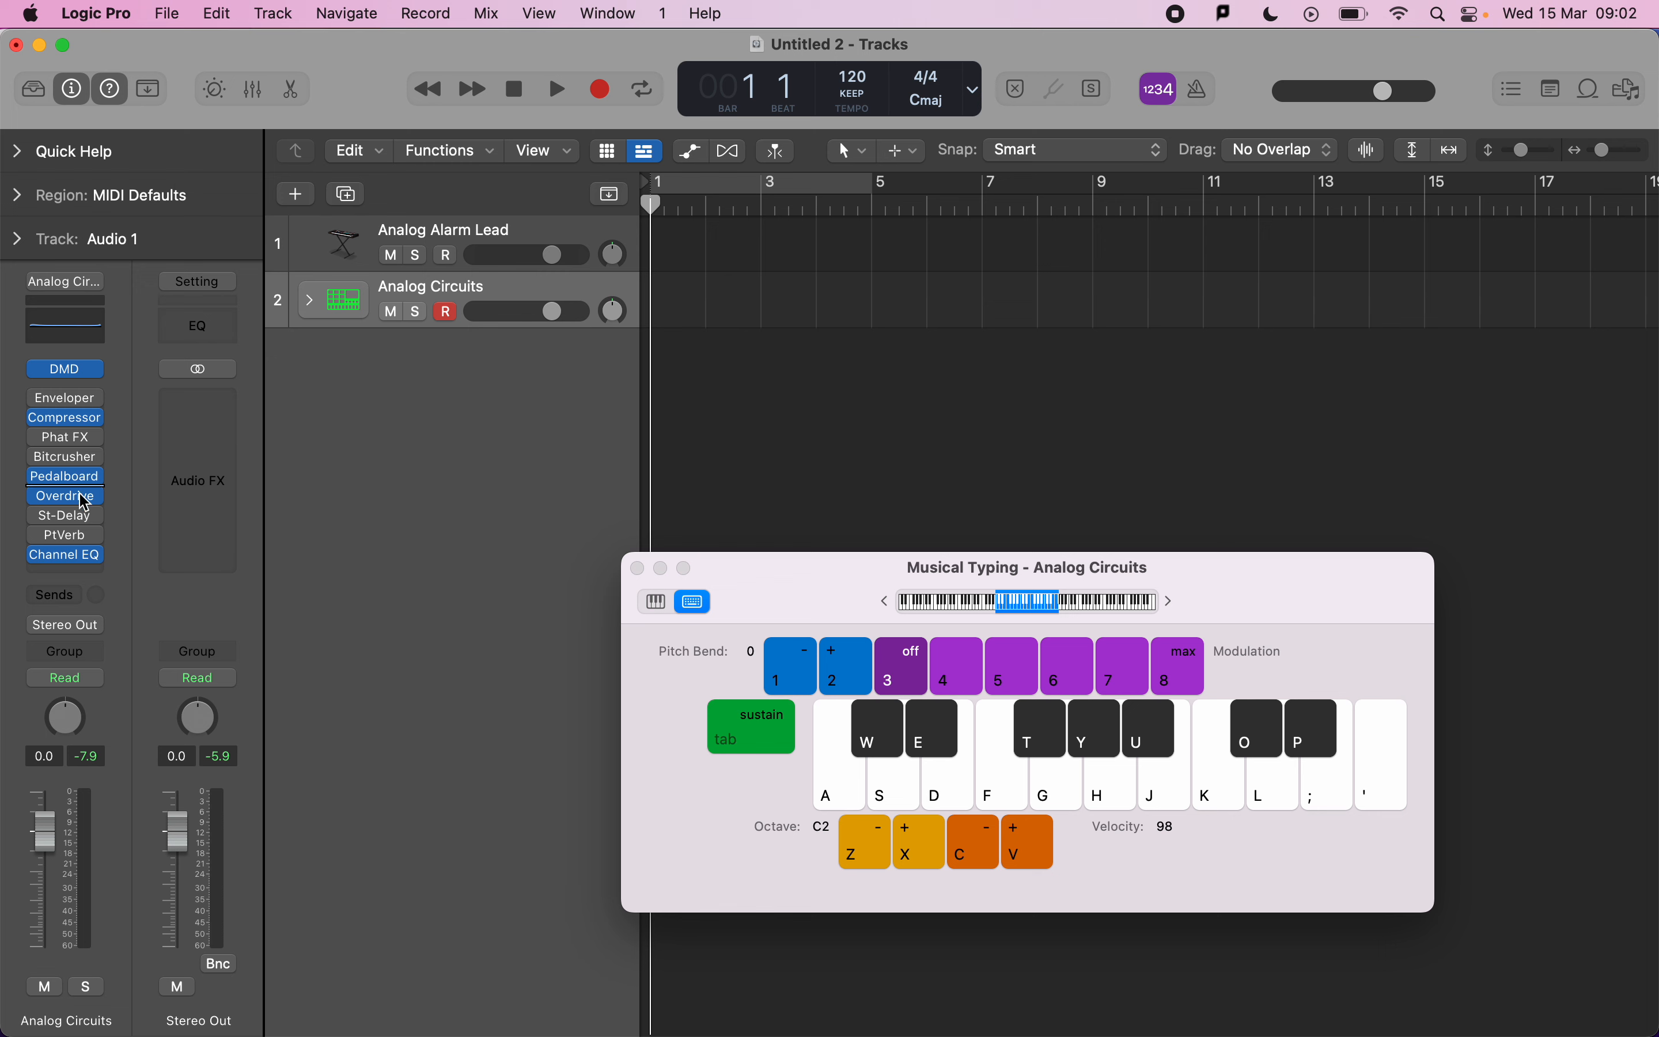
click(67, 370)
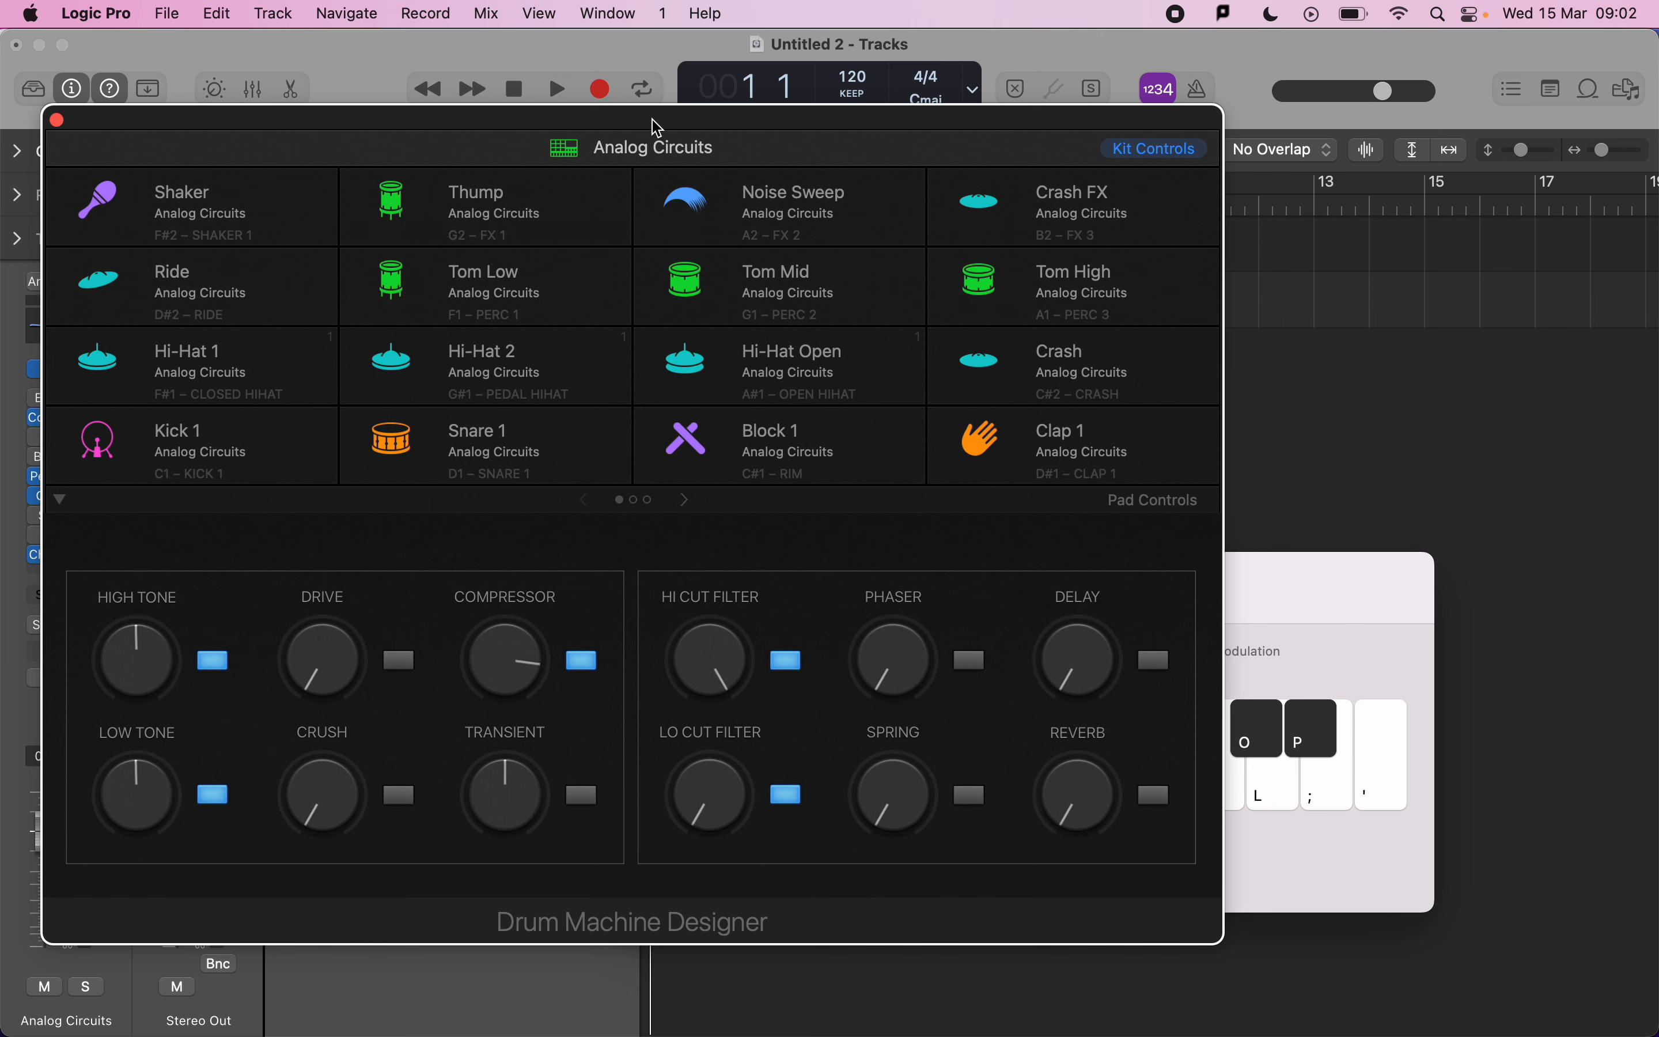
drag(664, 121, 737, 35)
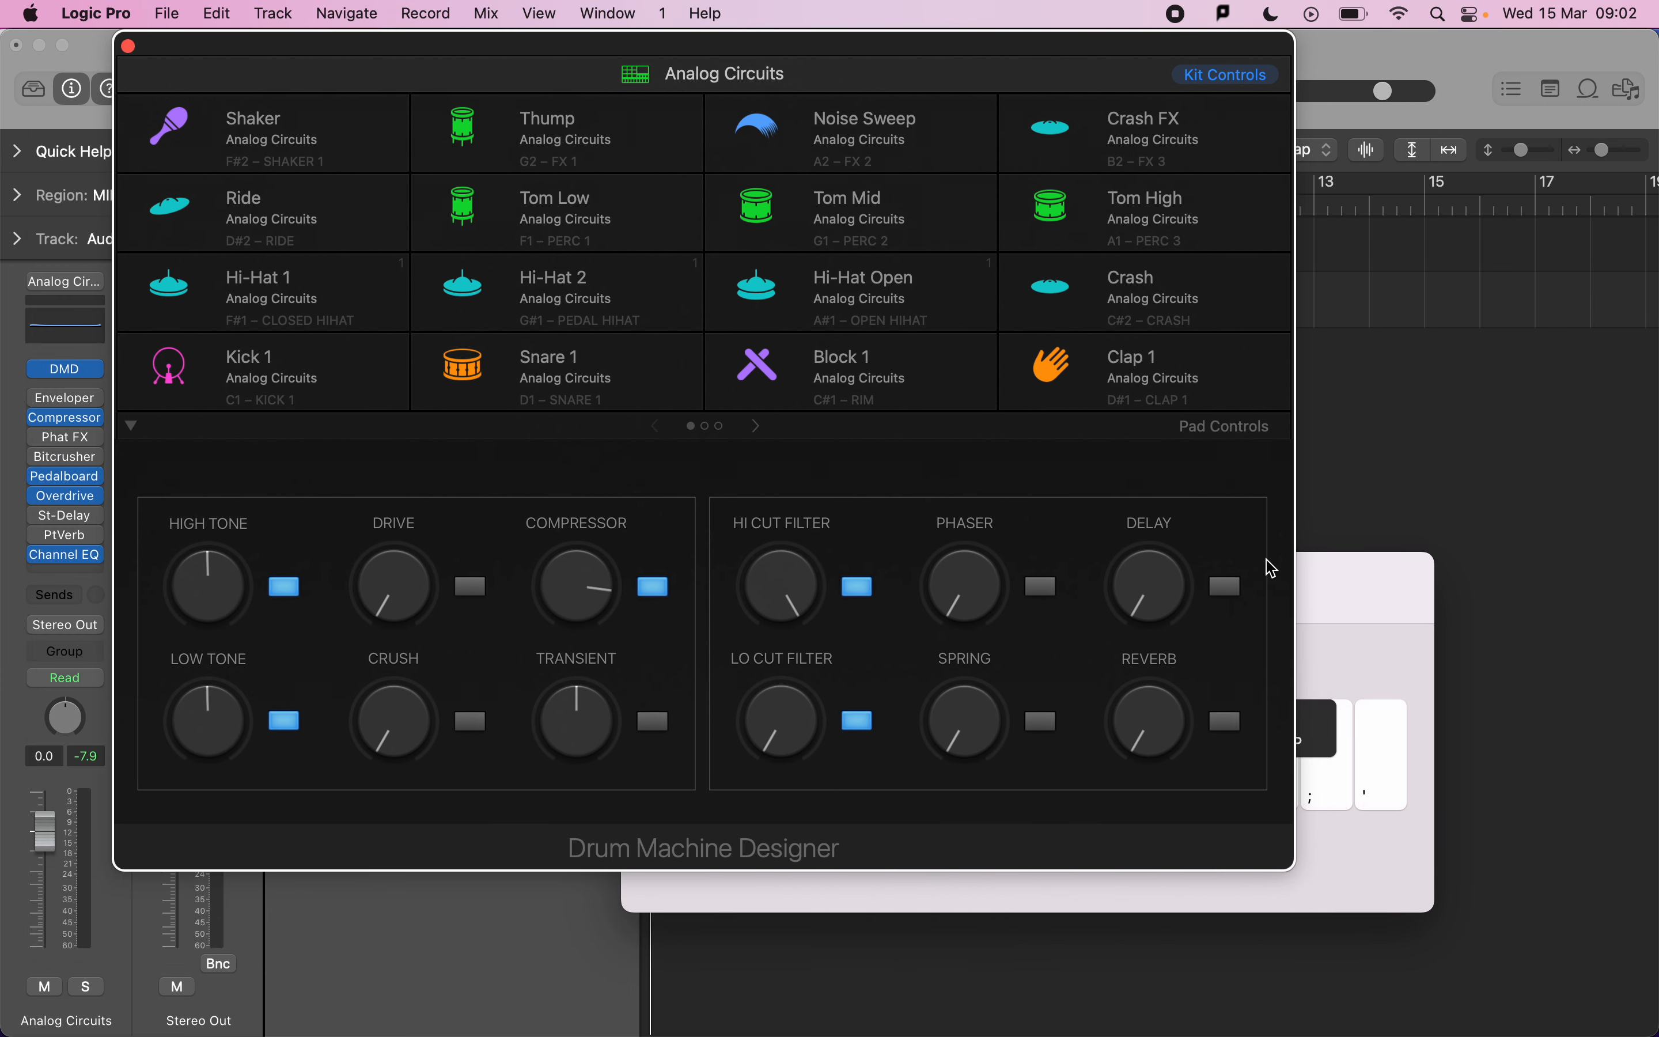
Audition the kit's kick and hi-hat pads through Musical Typing.
key(super+k)
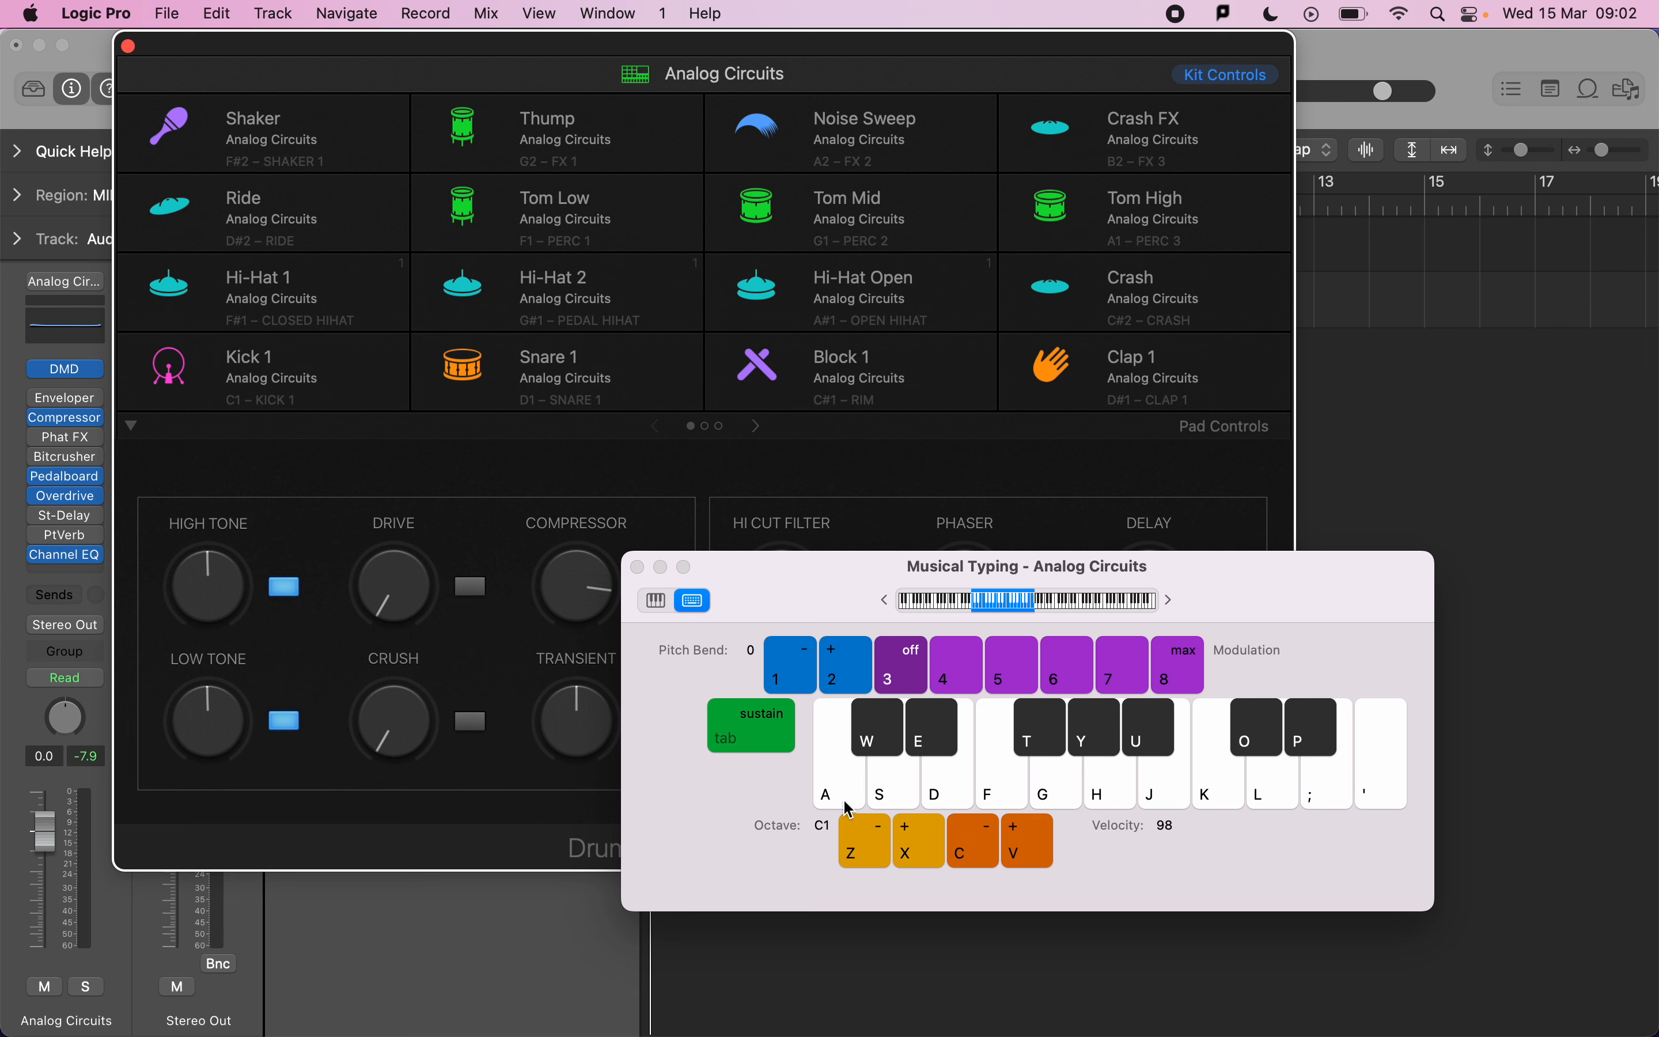
key(a)
key(a)
click(560, 509)
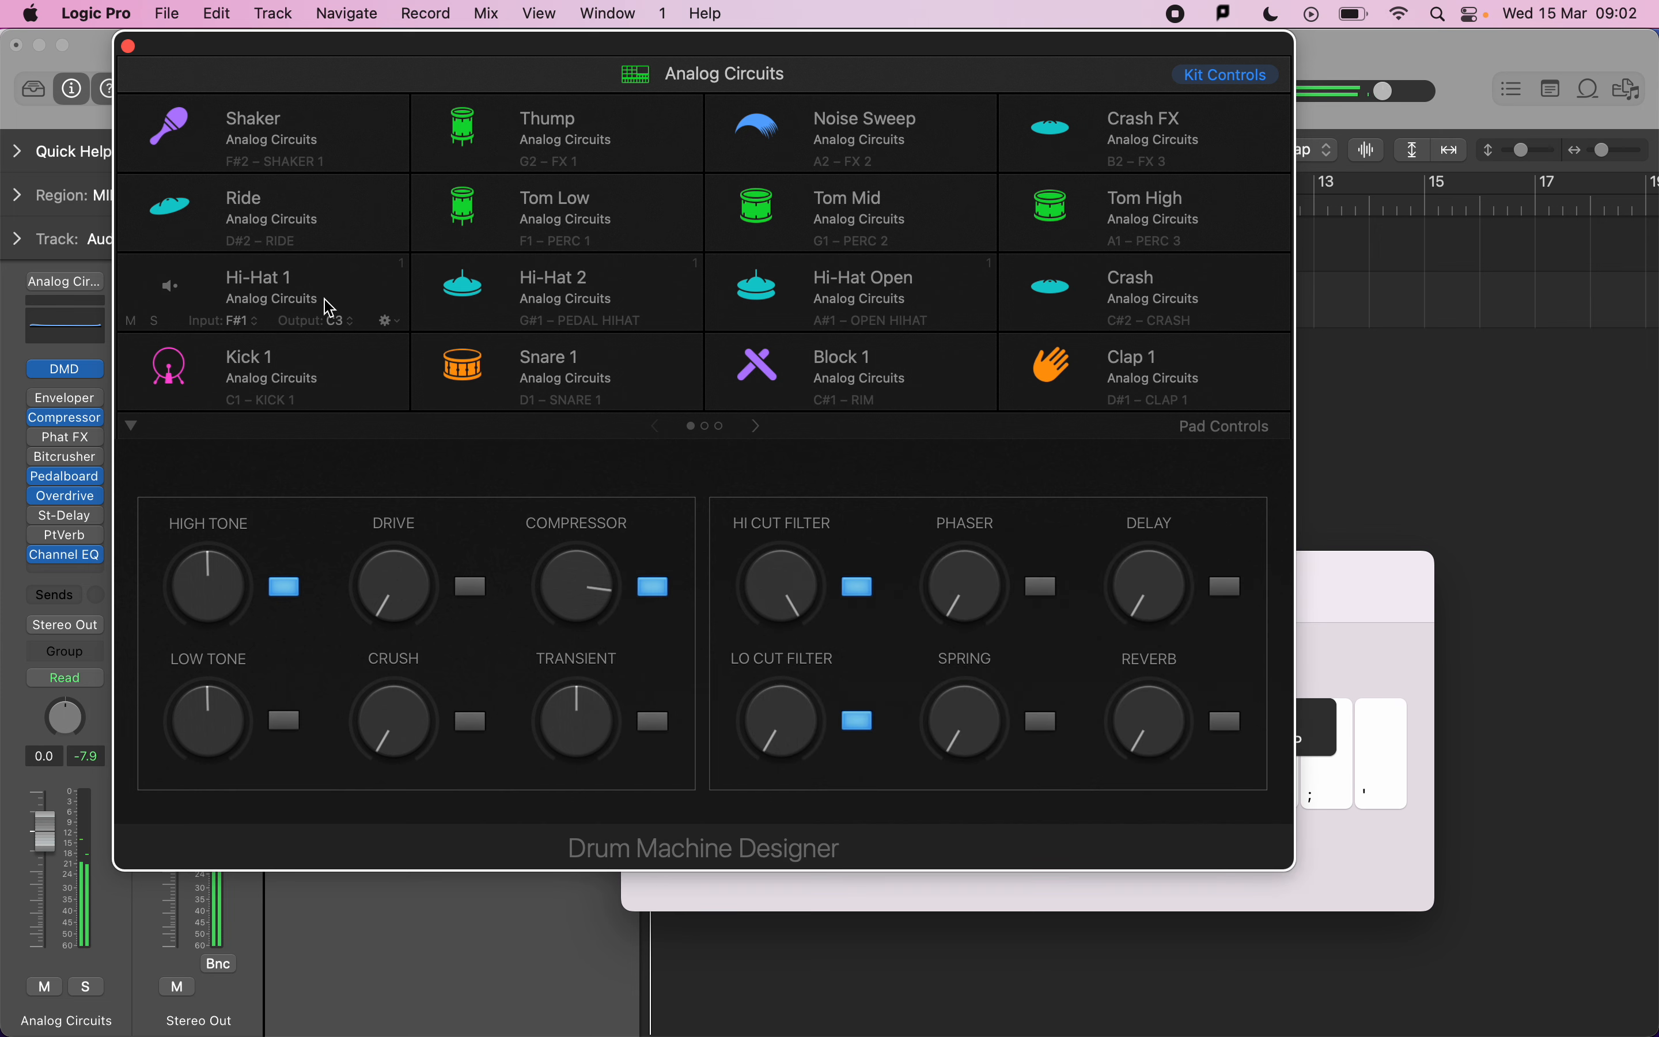
key(a)
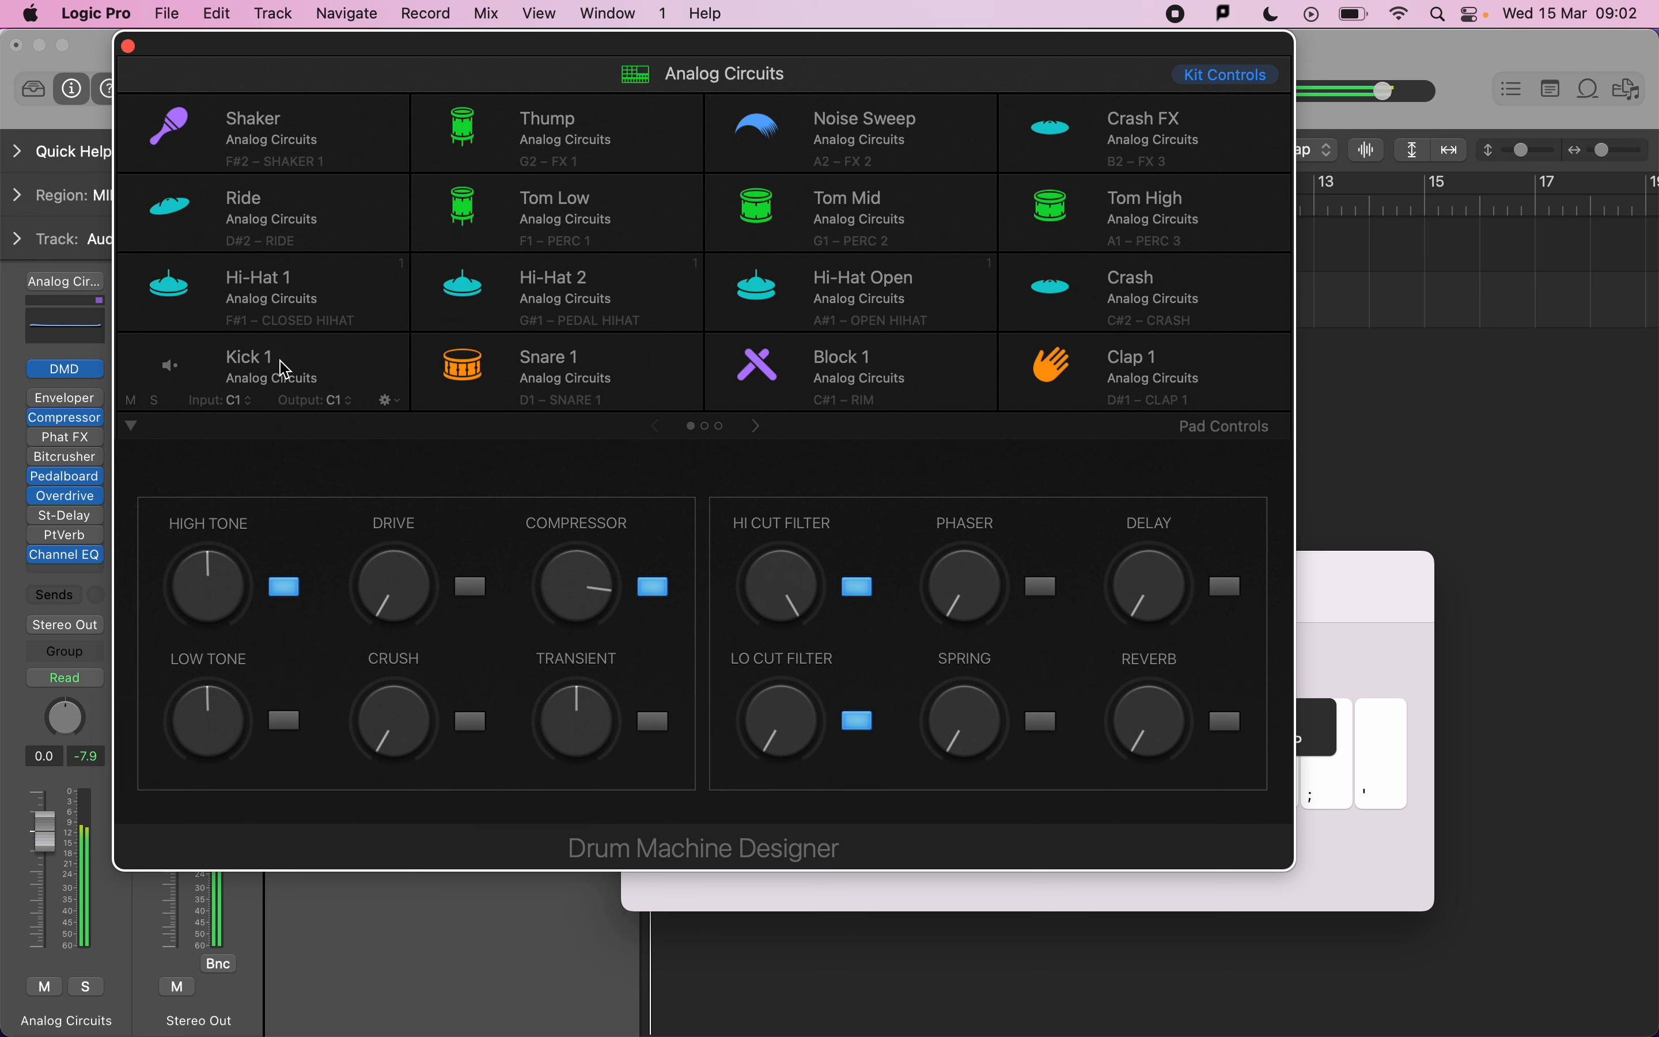
click(315, 381)
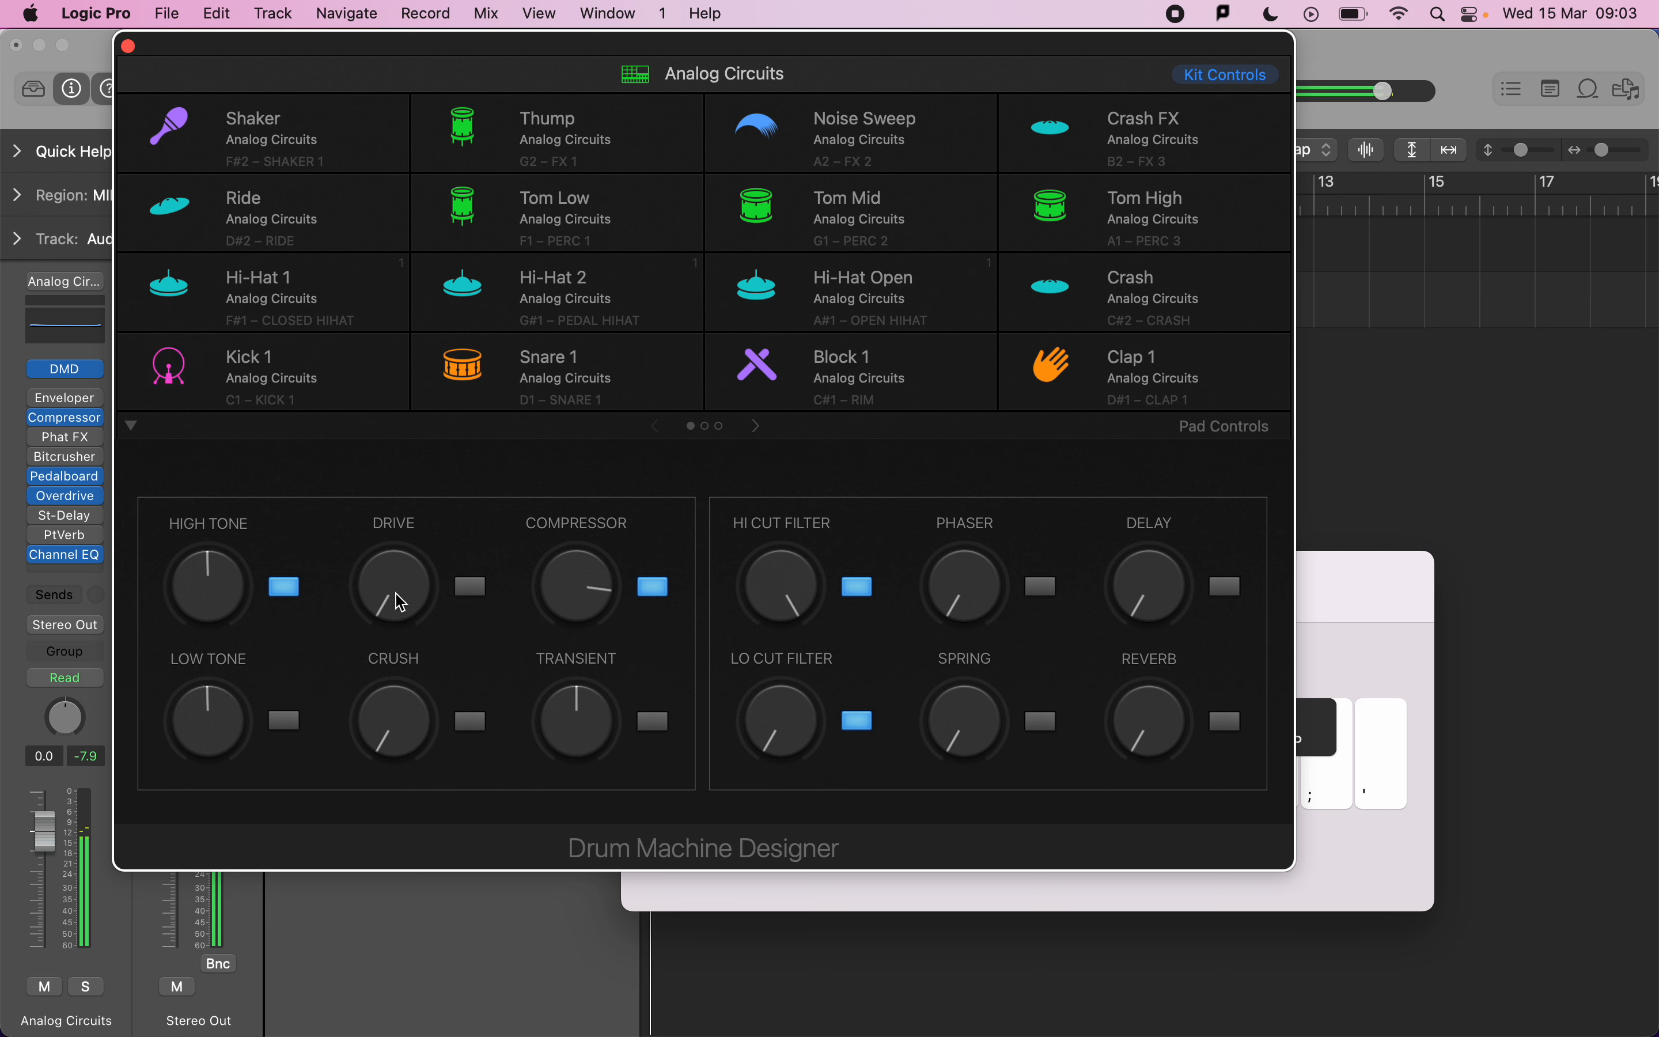
key(a)
click(375, 588)
Select the Kick 1 pad, open its Q-Sampler Detail and lower its coarse pitch.
click(355, 353)
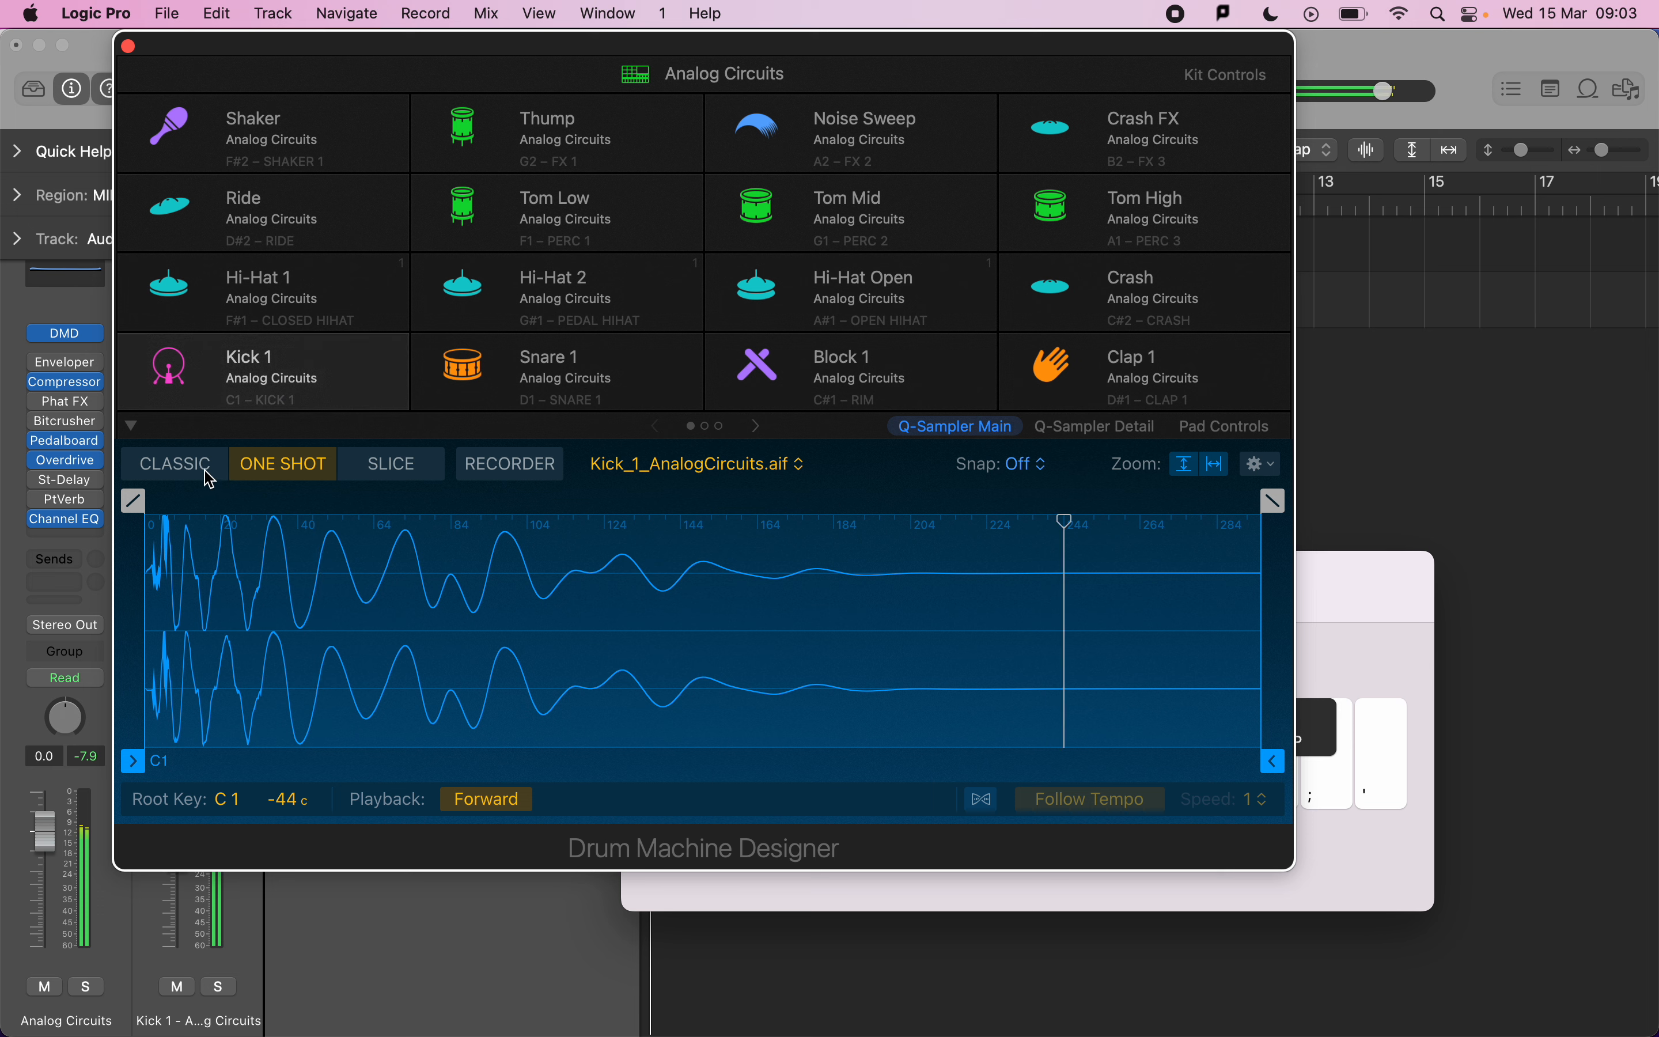
mouse_move(156, 399)
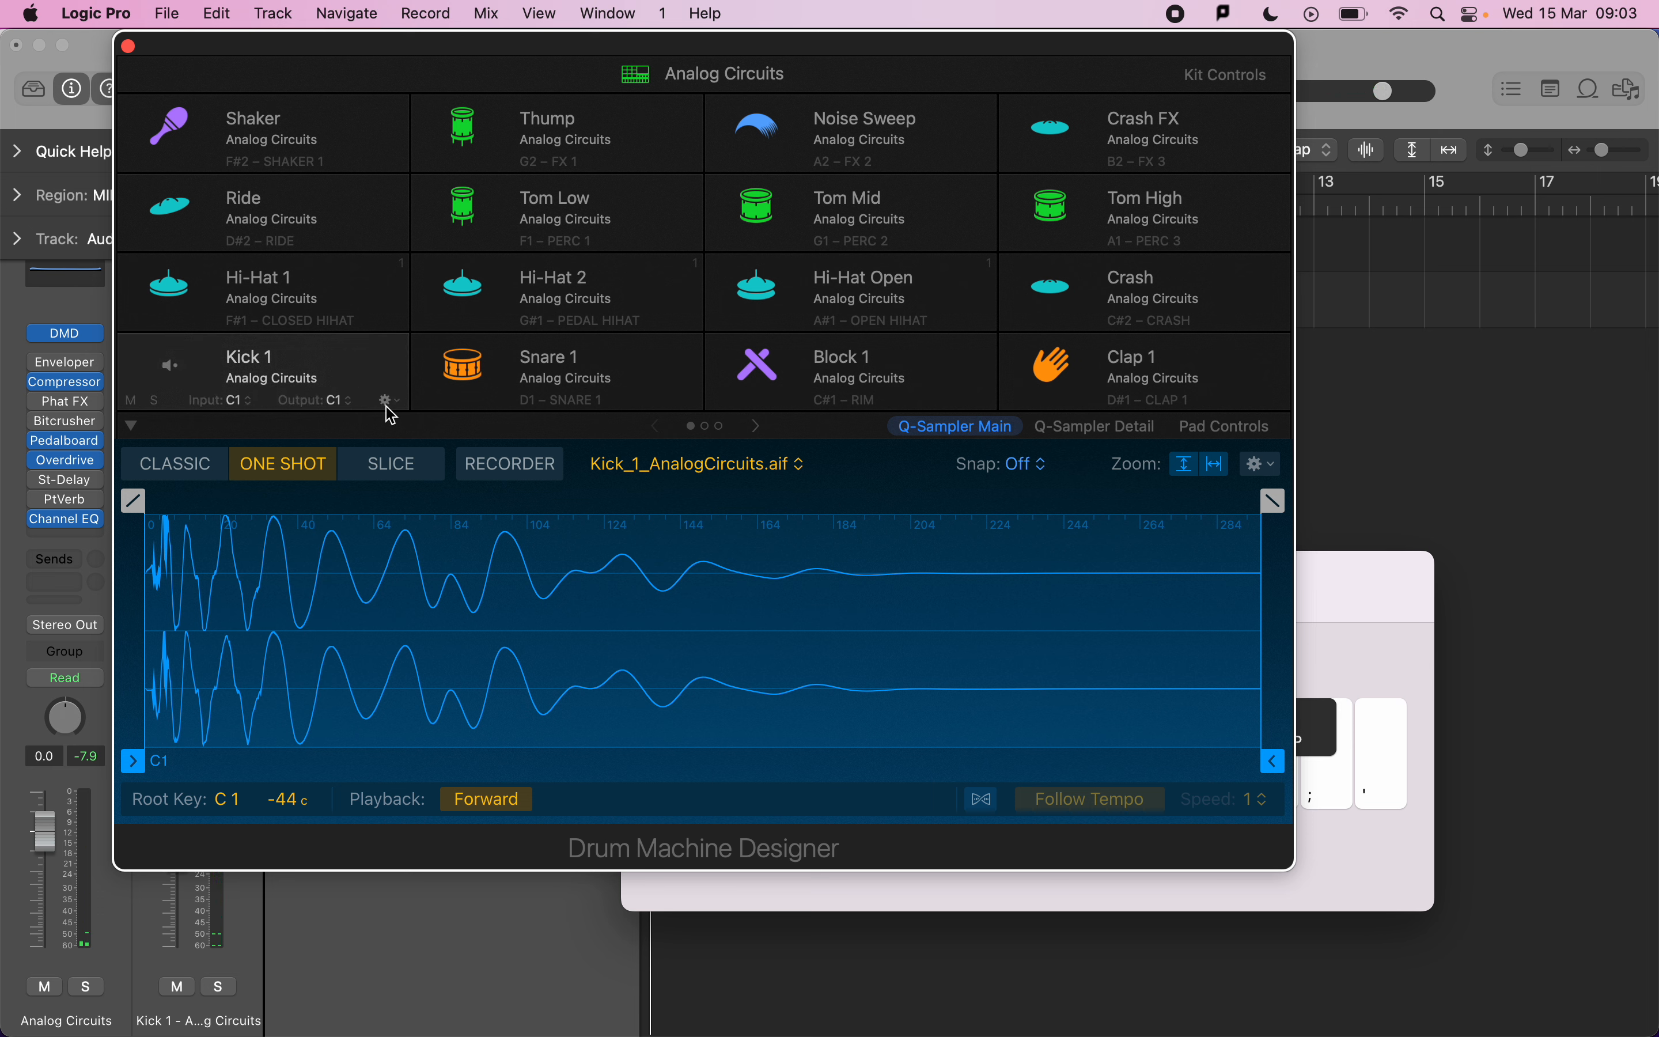
click(371, 379)
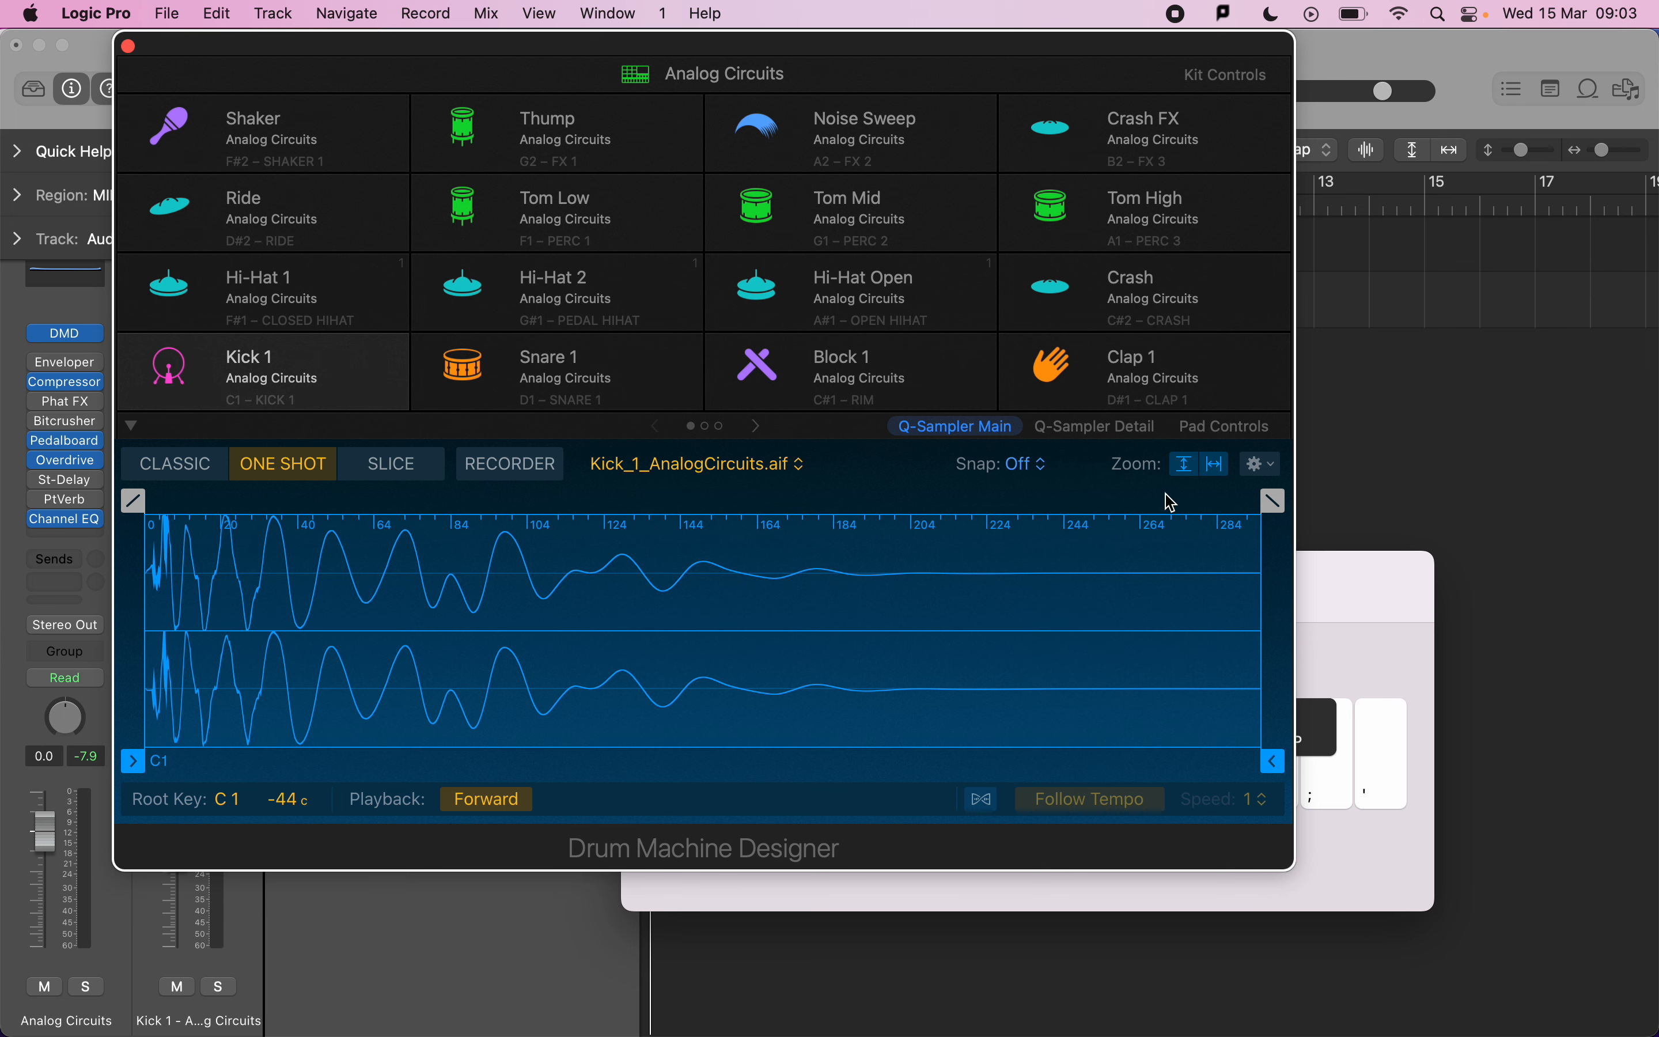
click(1065, 428)
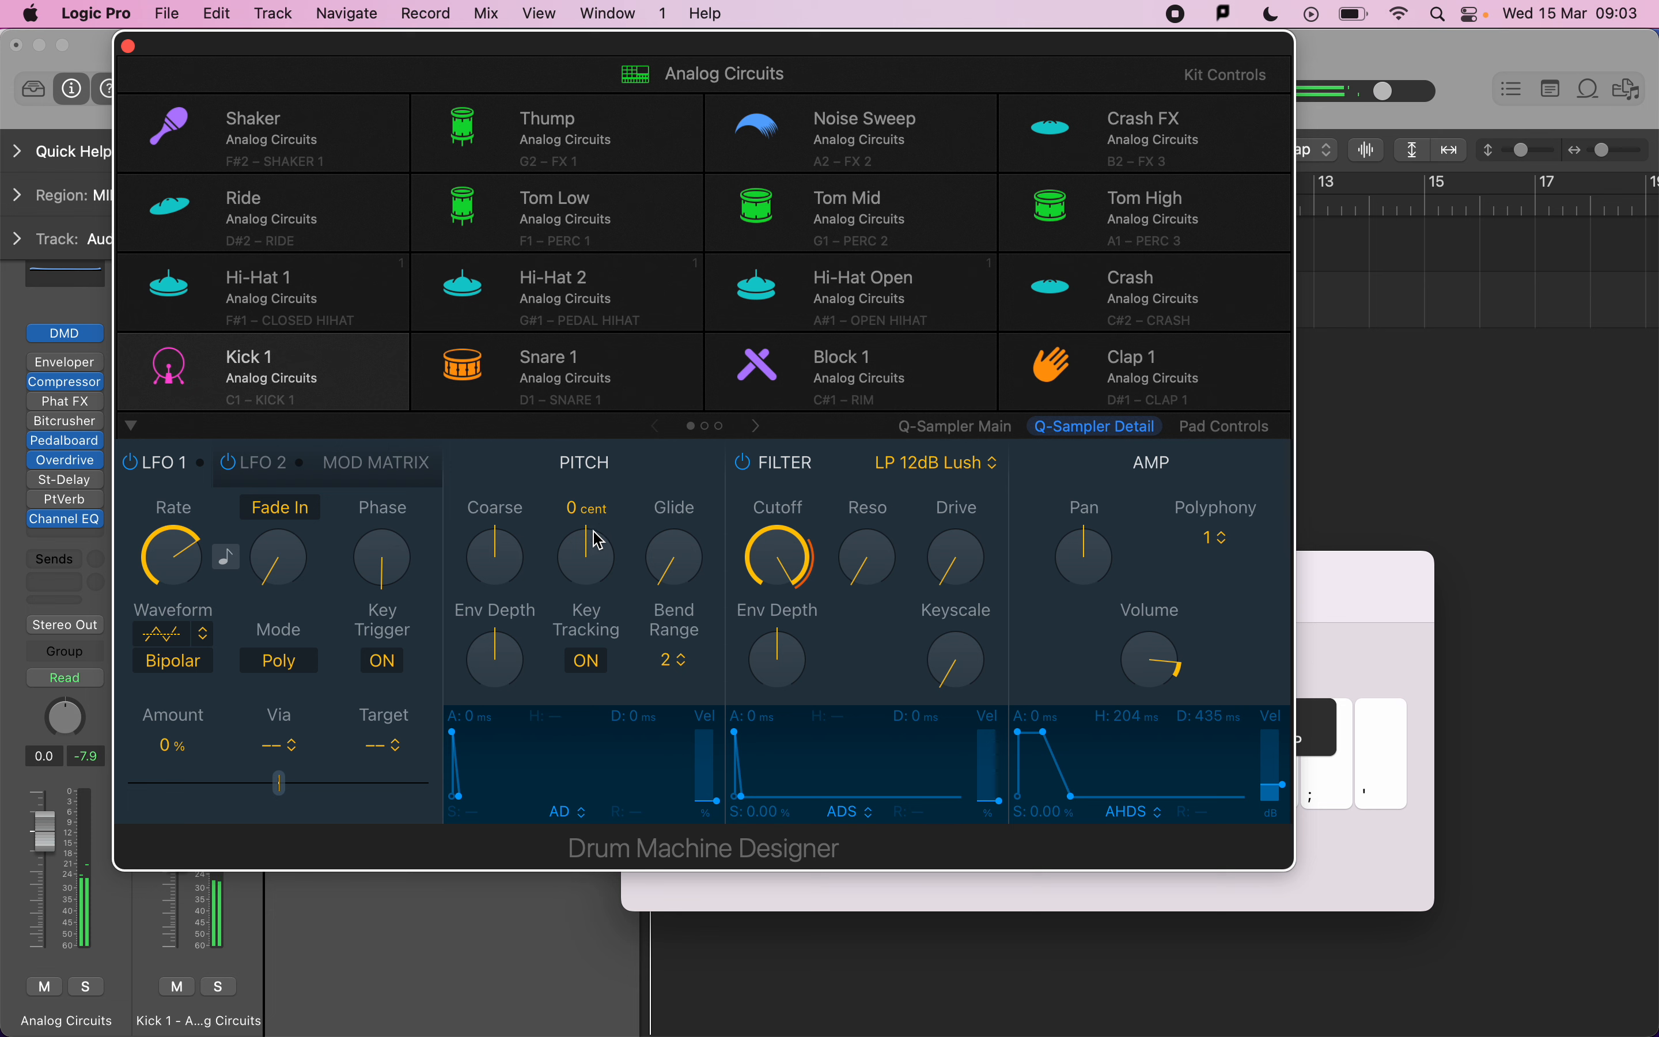
mouse_move(487, 553)
mouse_down()
mouse_move(488, 611)
mouse_move(491, 508)
mouse_move(487, 589)
mouse_move(482, 575)
mouse_up()
drag(953, 573, 882, 766)
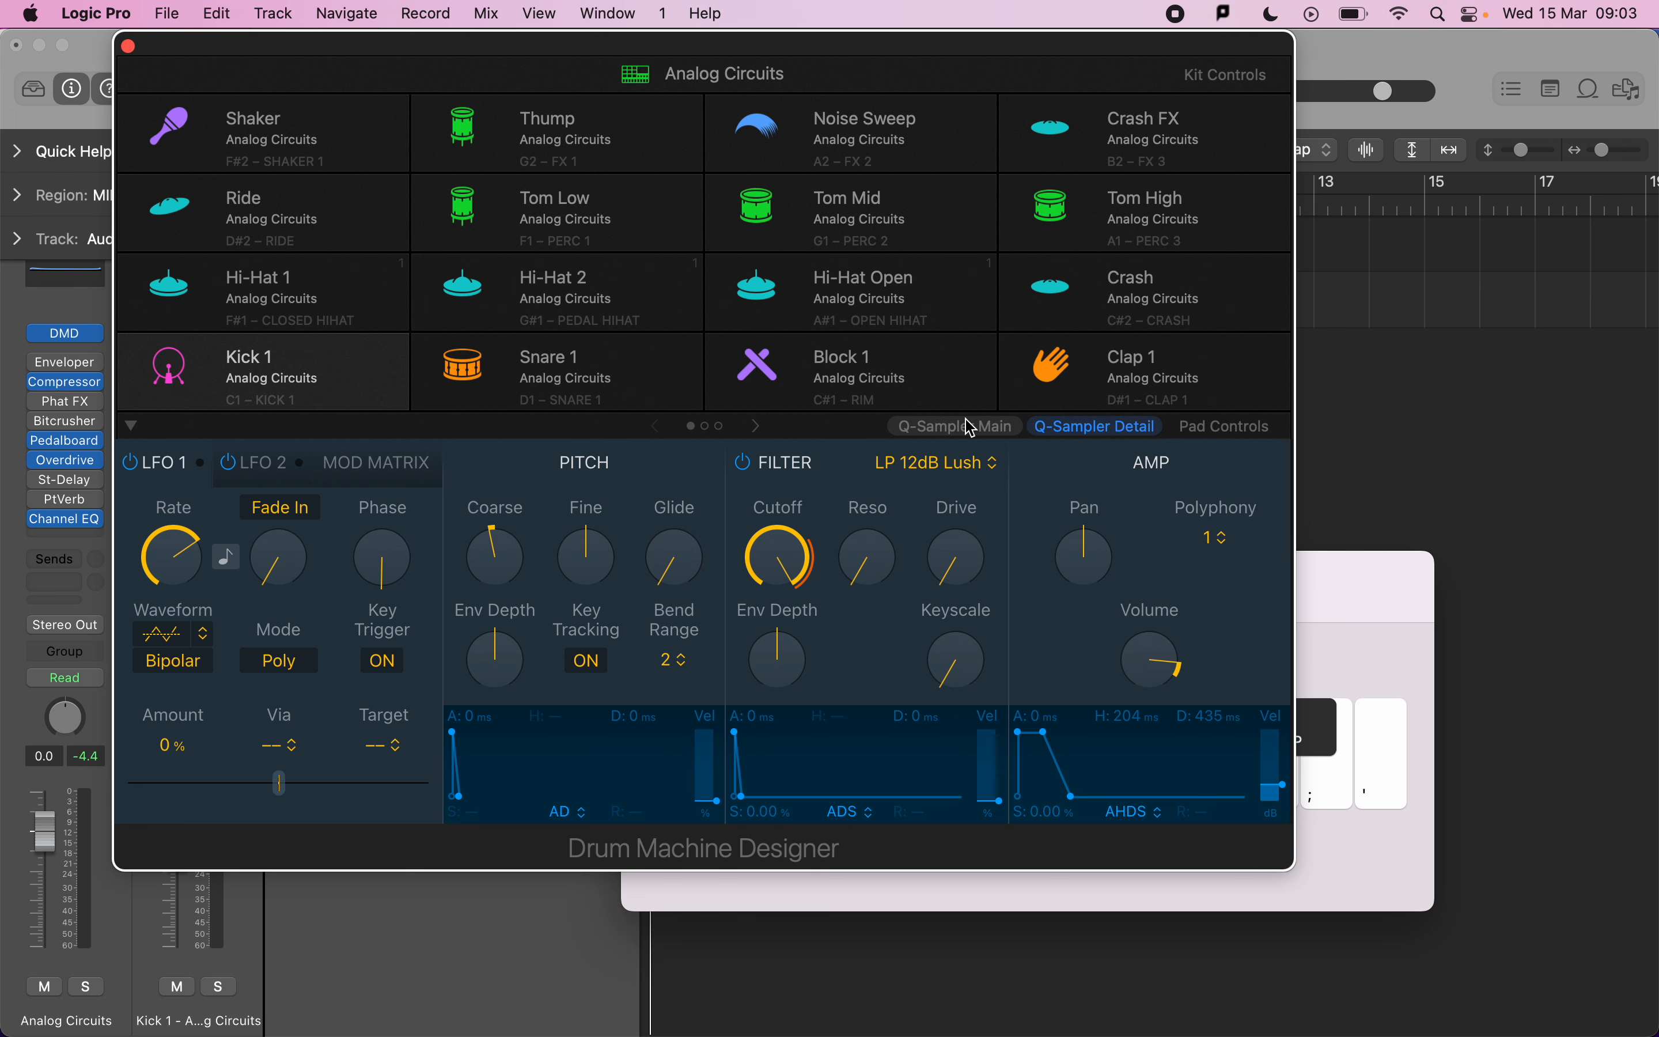
Audition the Hi-Hat 2 and Hi-Hat 1 pads with Musical Typing.
click(588, 280)
double_click(586, 278)
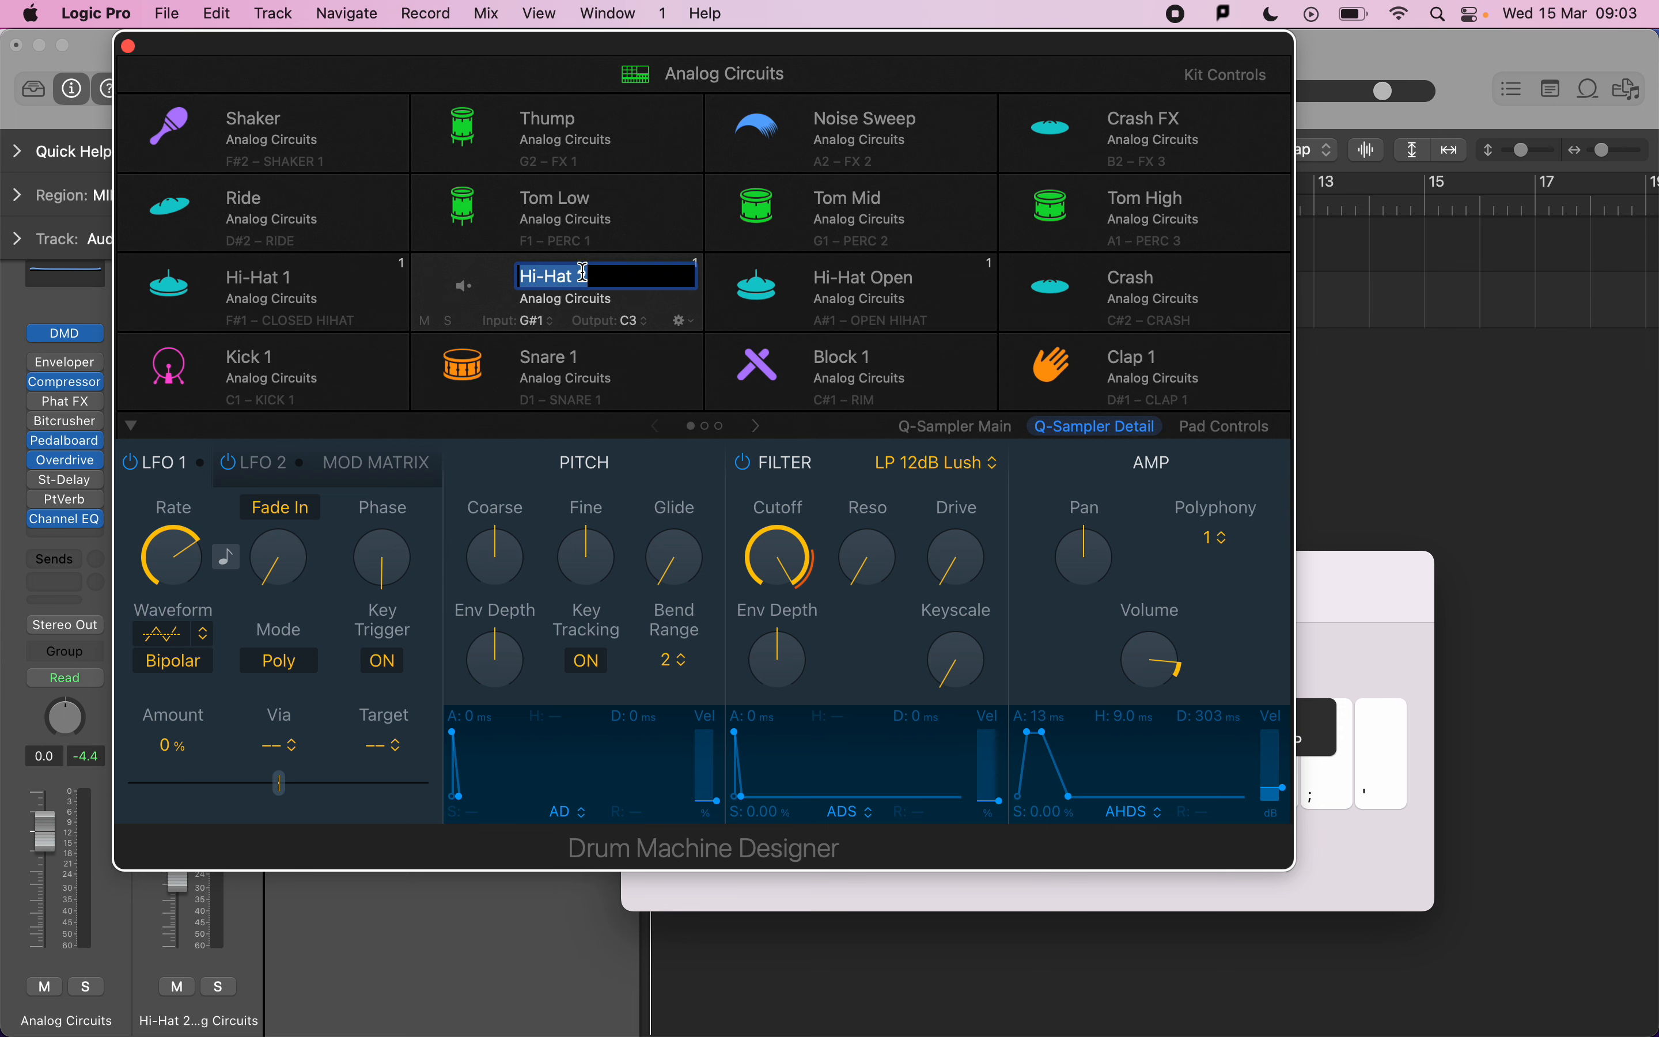
key(super+k)
click(1061, 741)
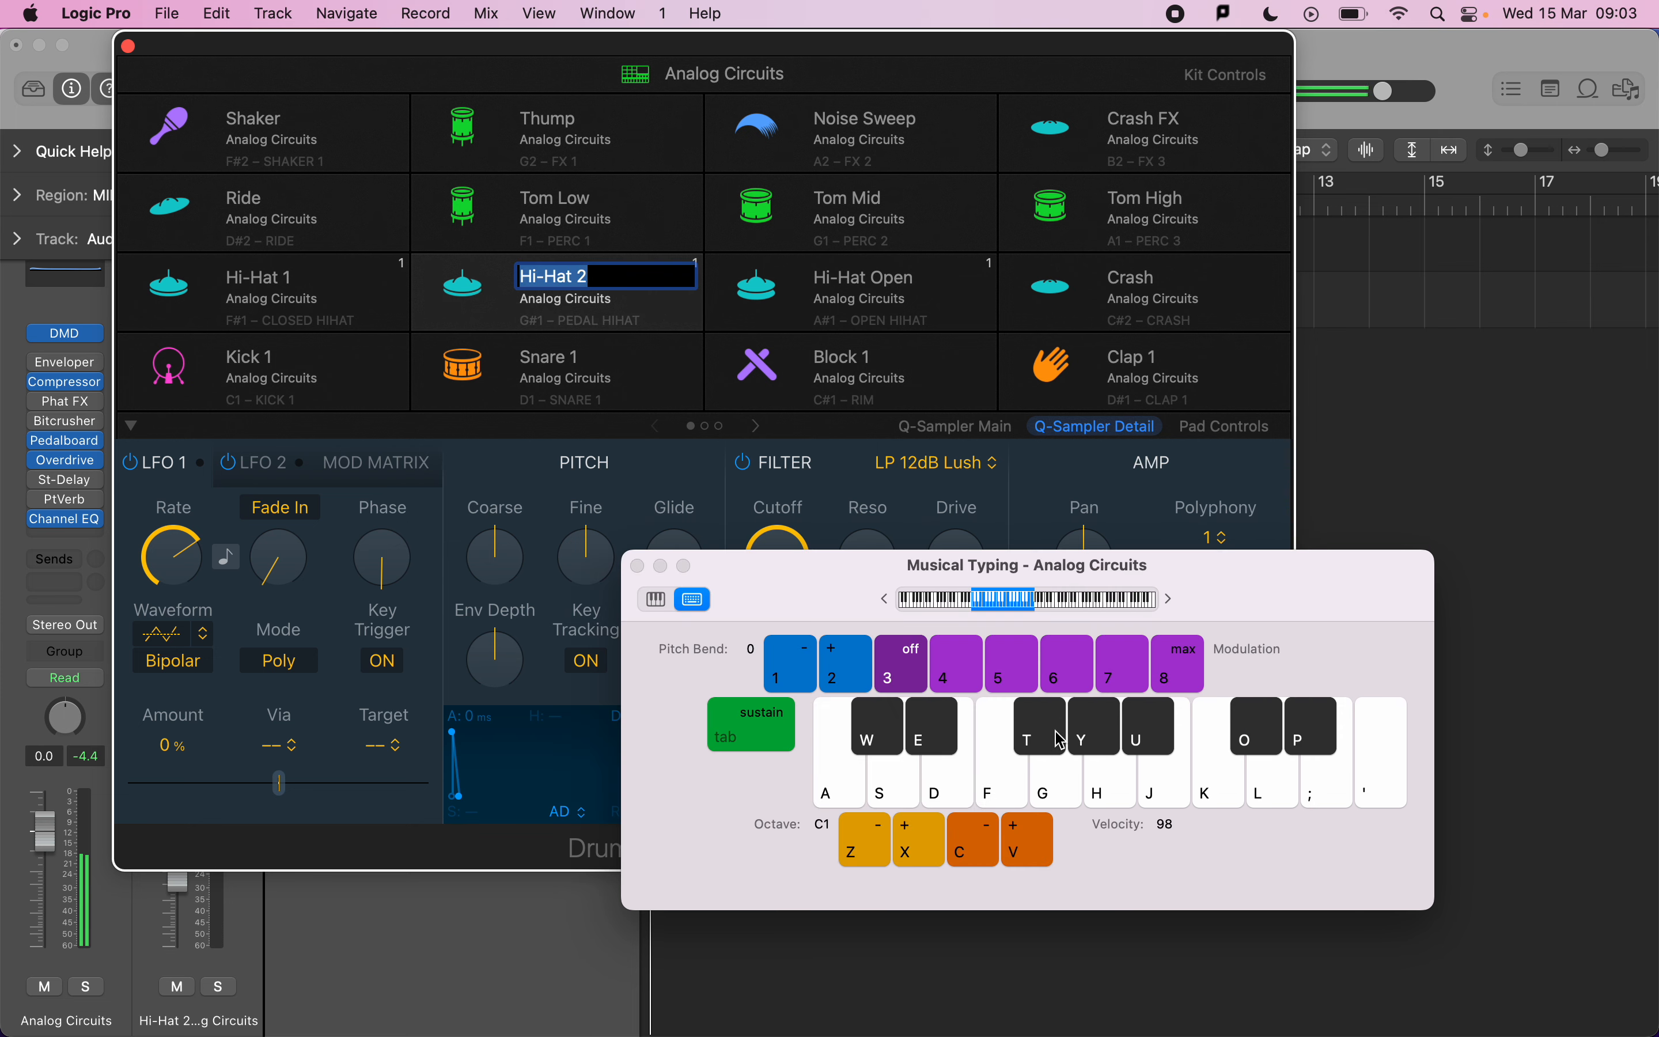
click(396, 300)
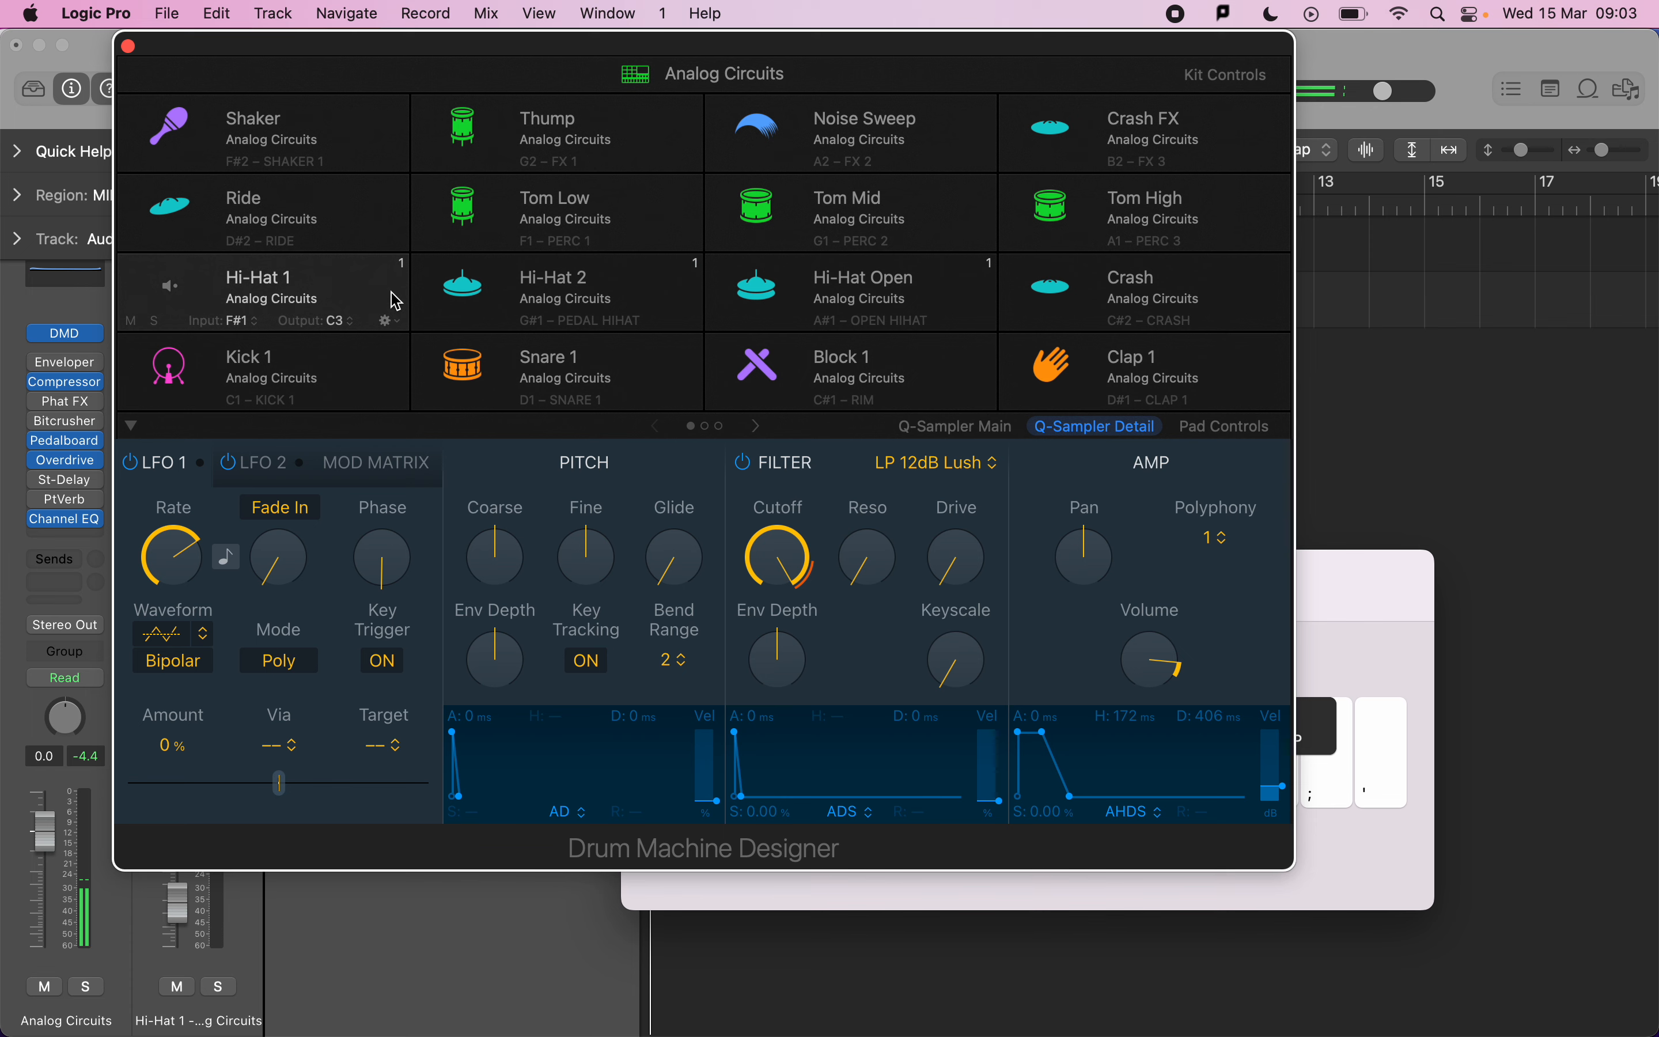
click(1344, 590)
click(1055, 738)
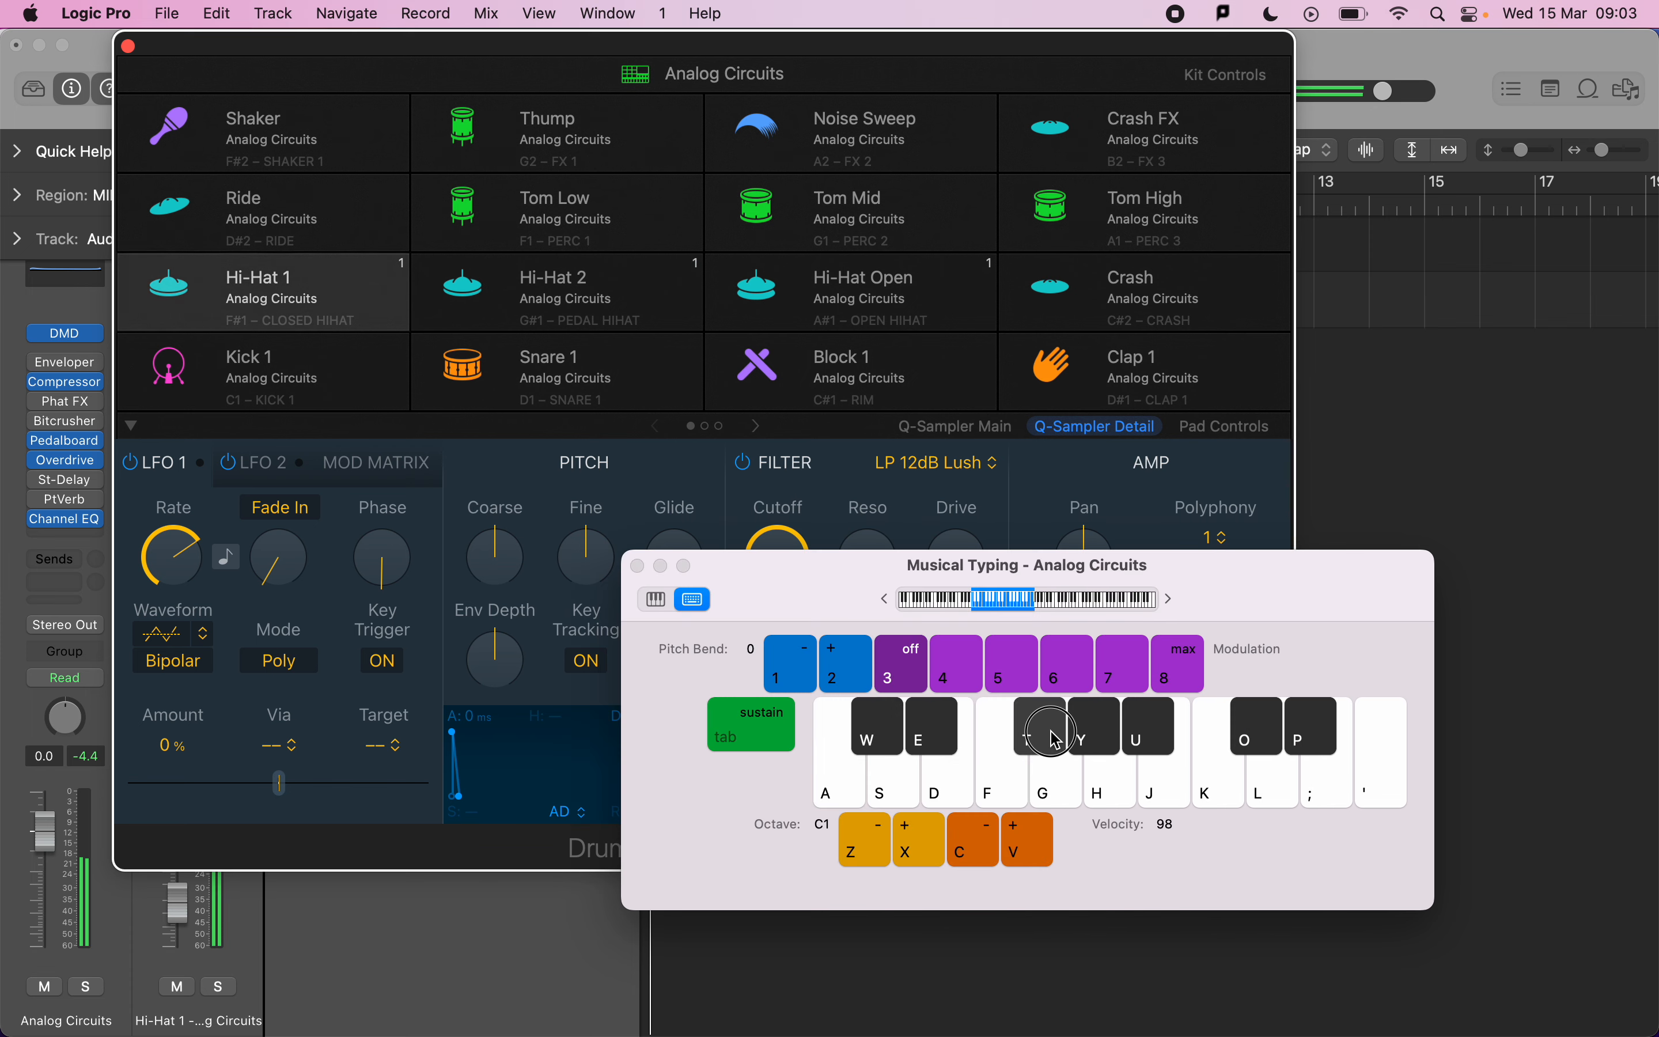
Open Pad Controls for the Hi-Hat 1 pad and turn its reverb down.
click(1248, 371)
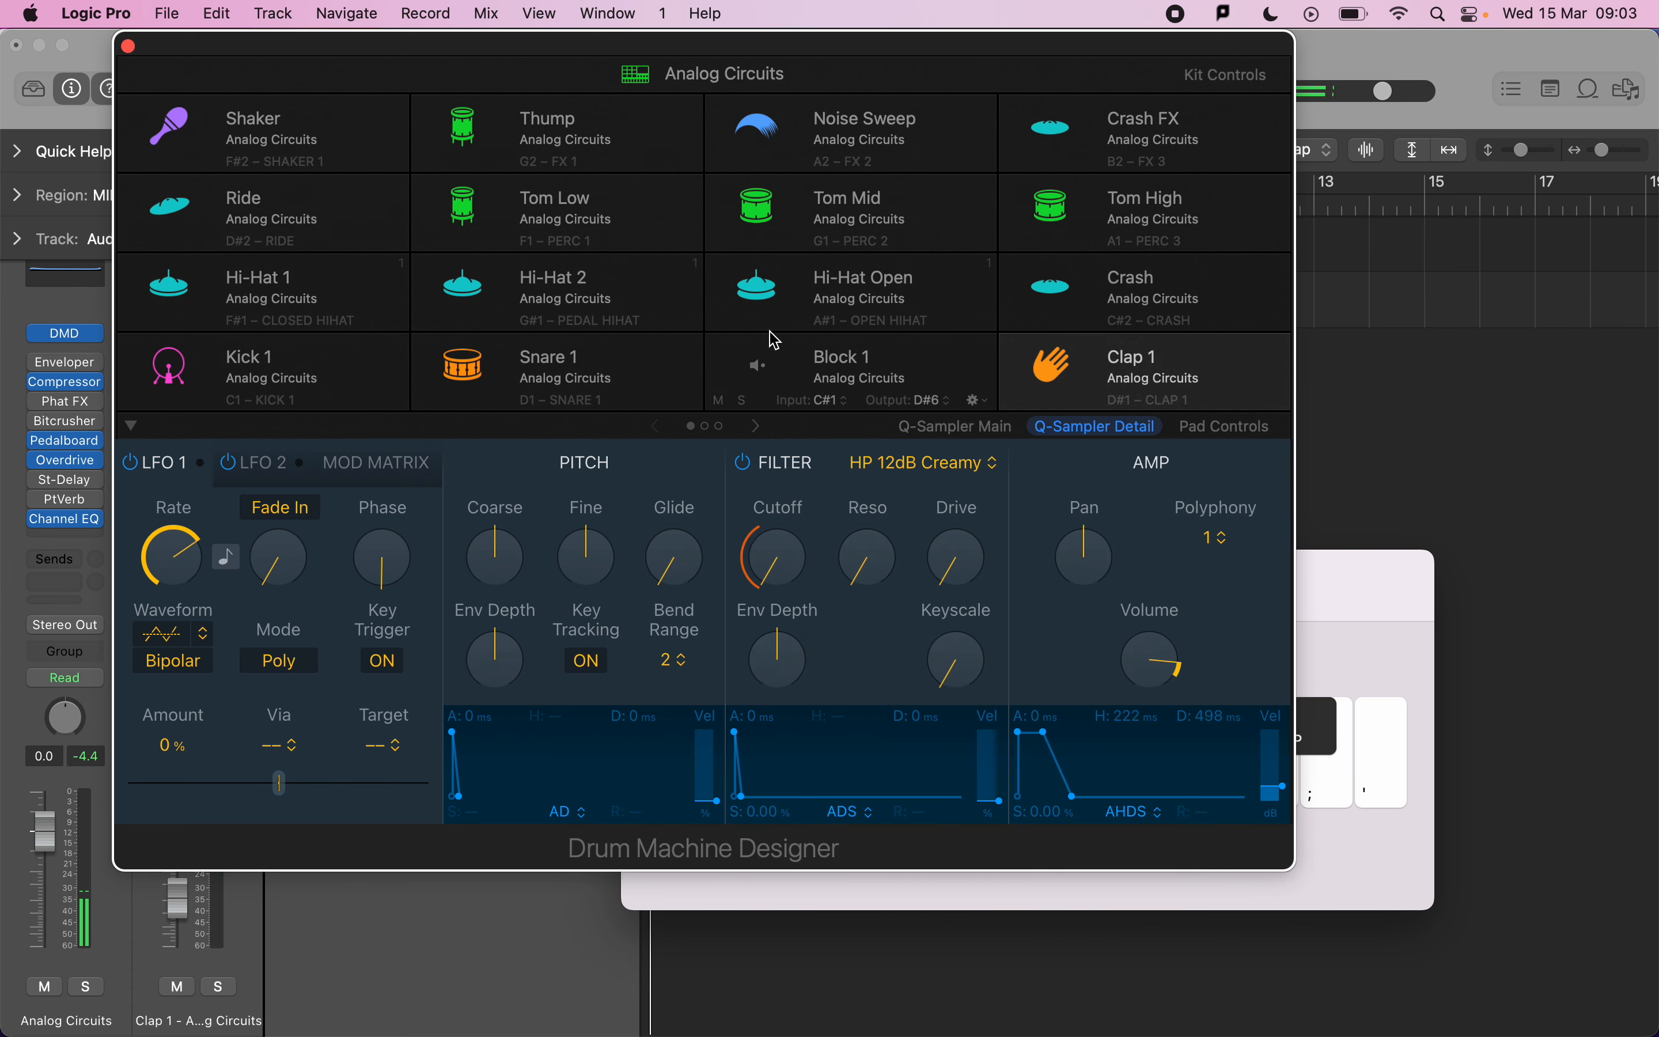
click(1196, 427)
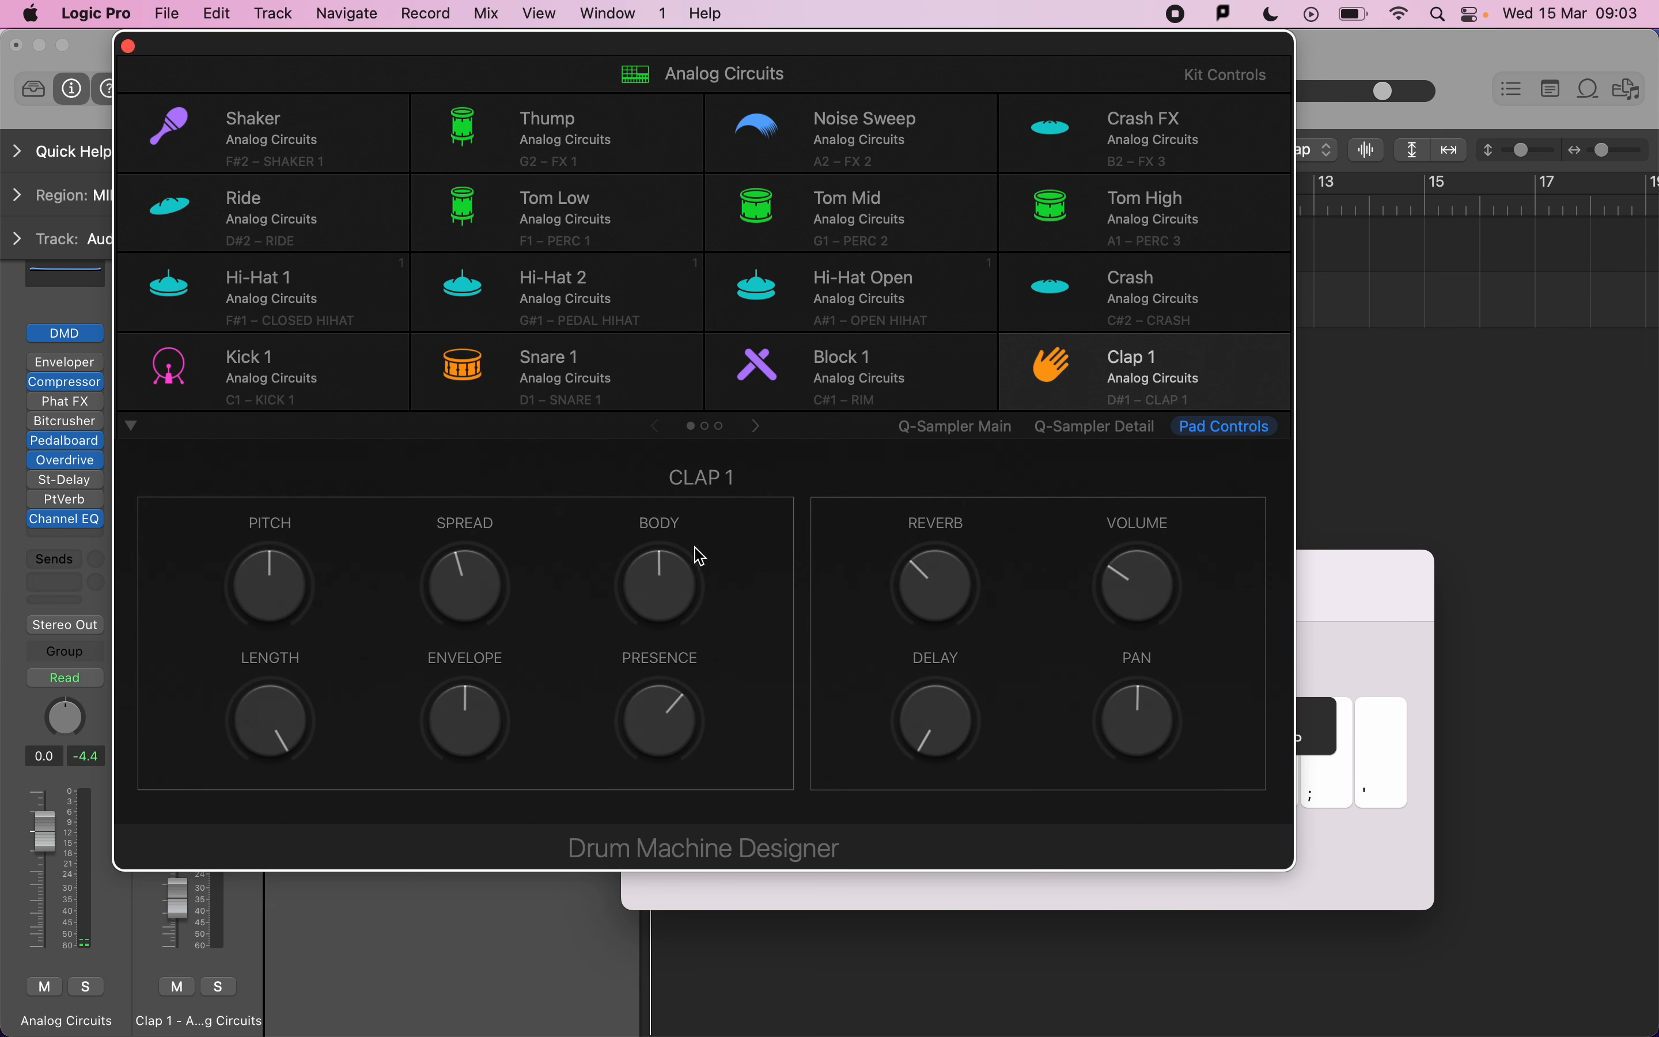
click(301, 300)
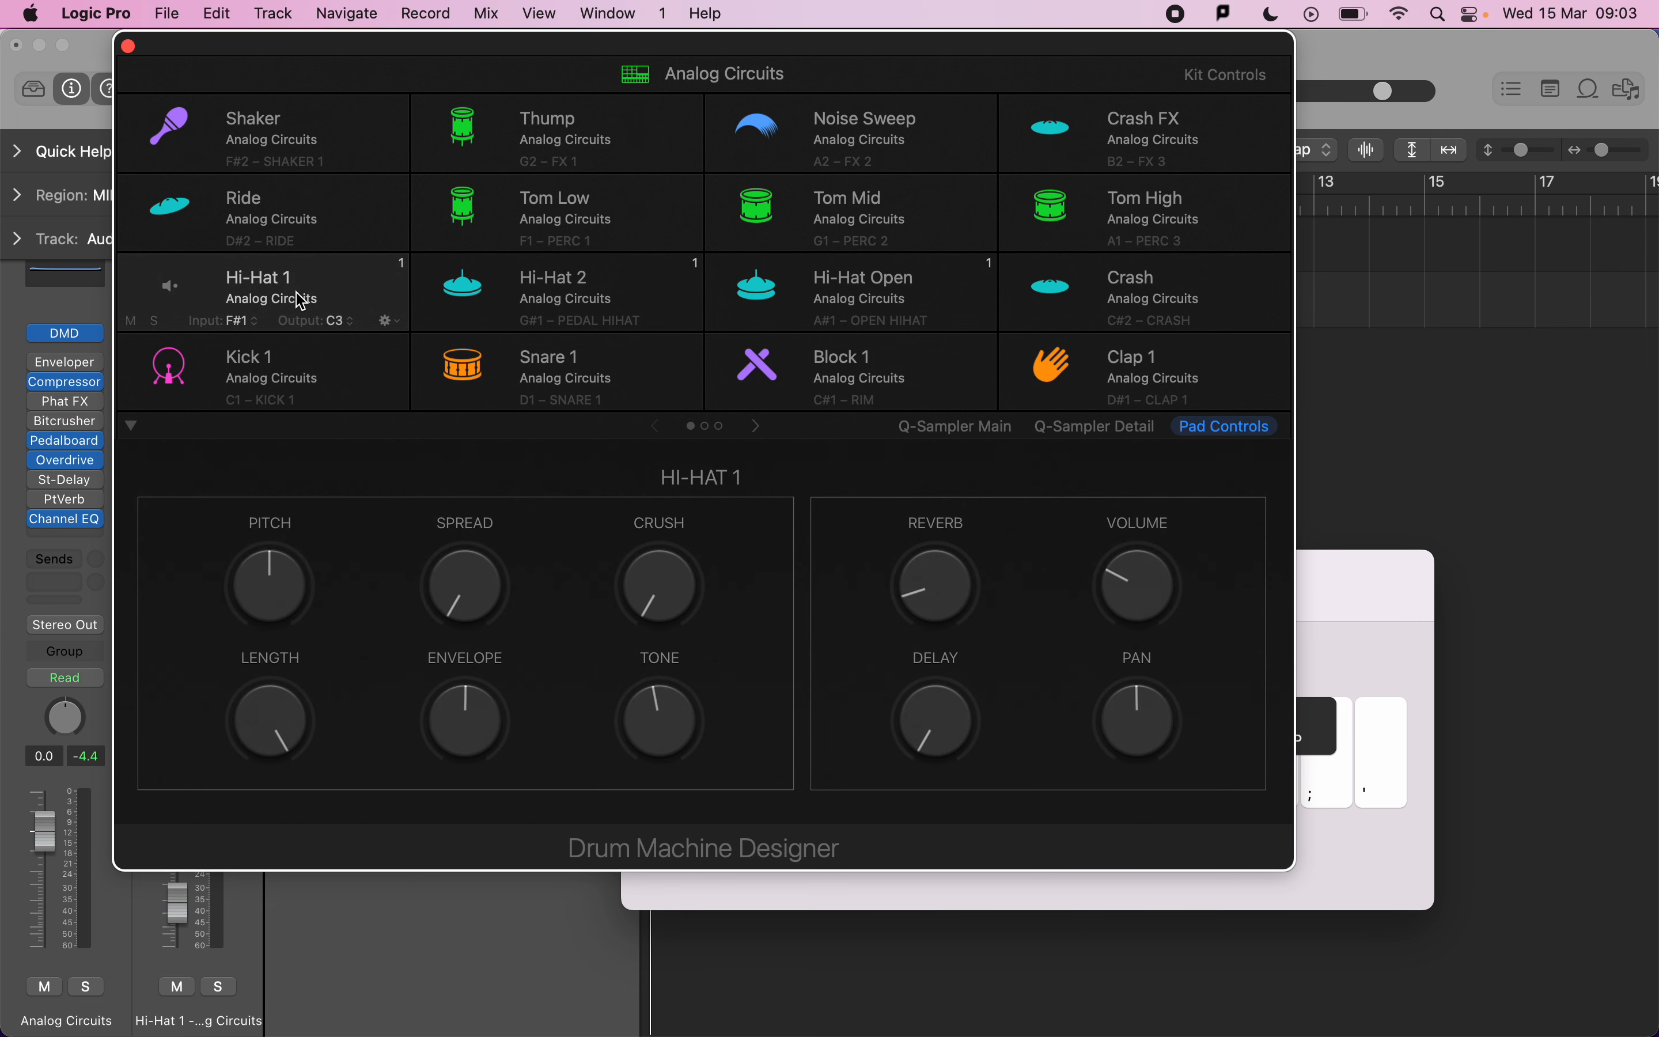
drag(936, 586, 900, 792)
Check the mark scheme, then close the Drum Machine Designer and Musical Typing windows.
key(super+Tab)
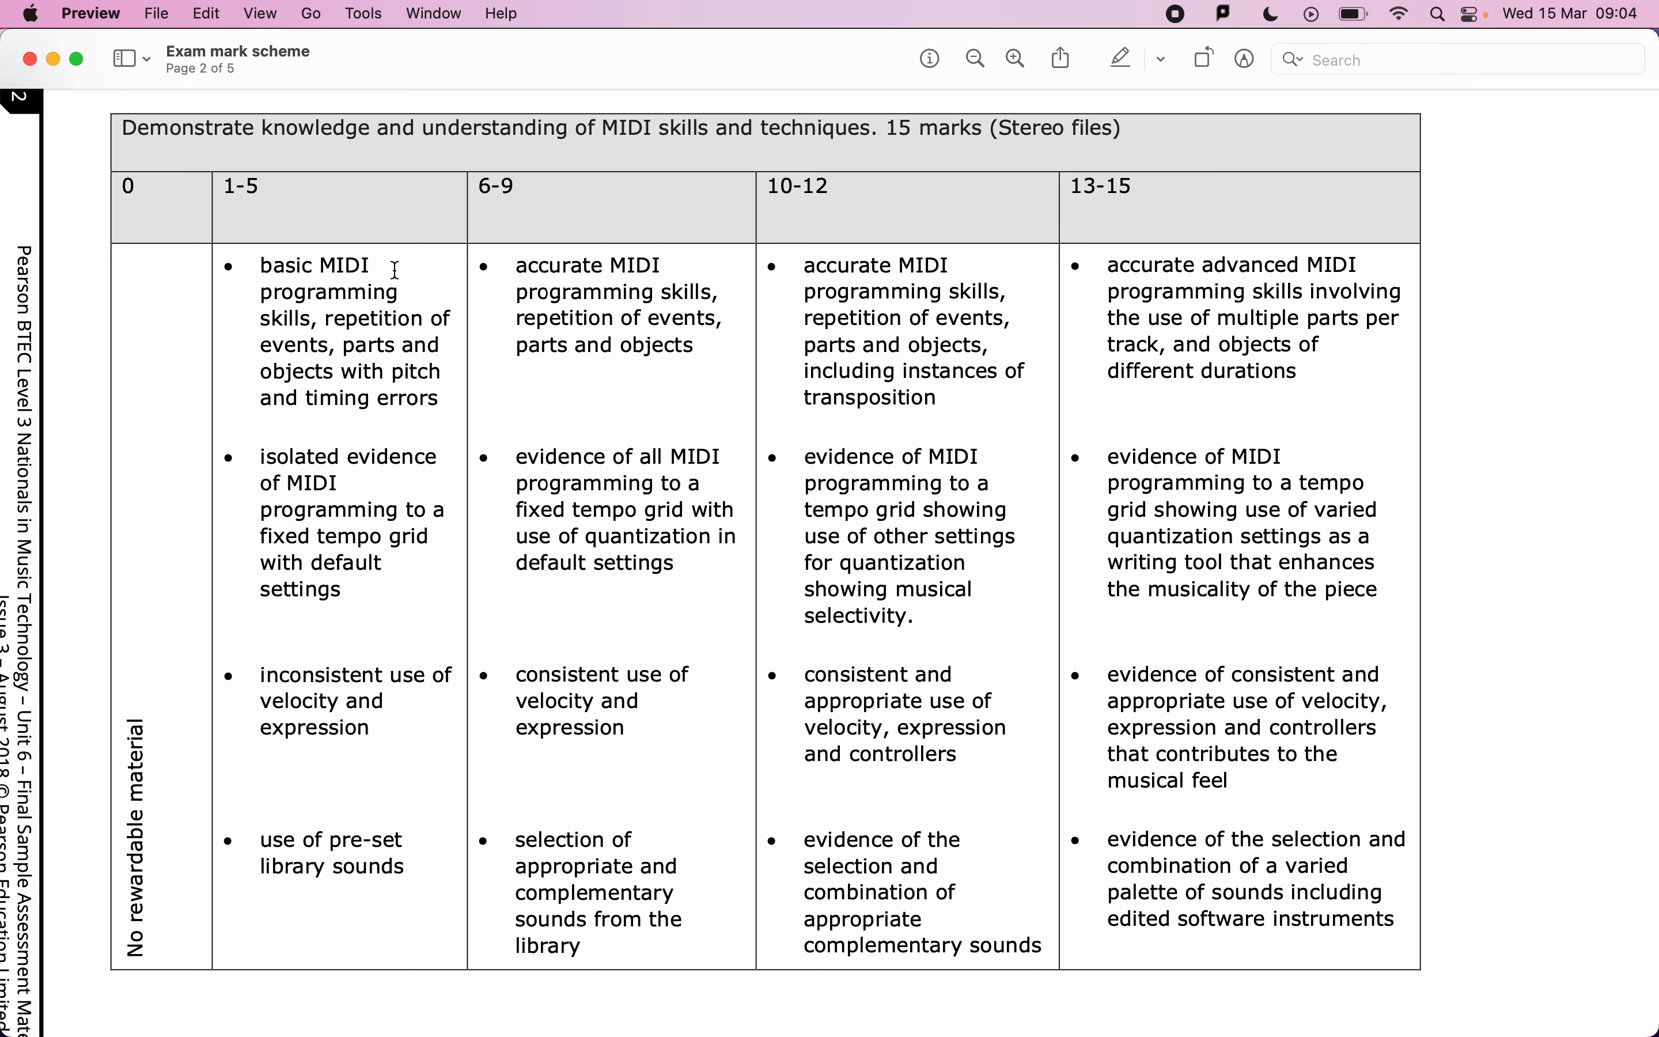
key(super+Tab)
click(129, 46)
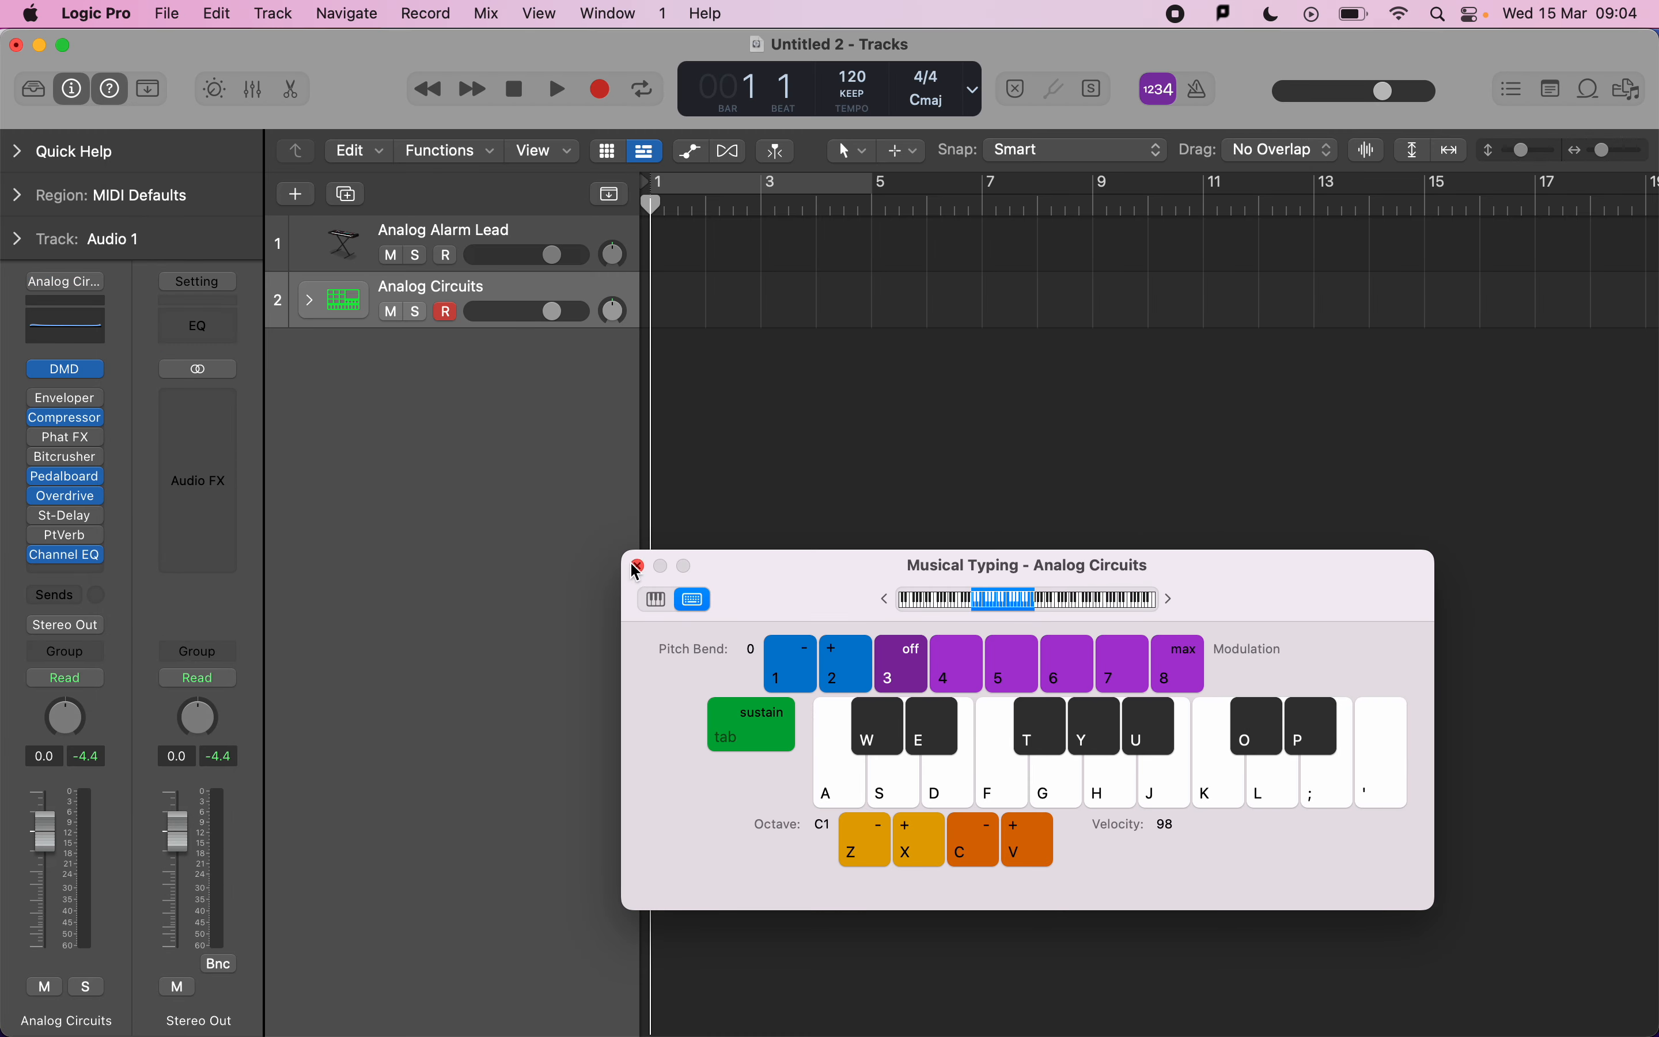
click(637, 566)
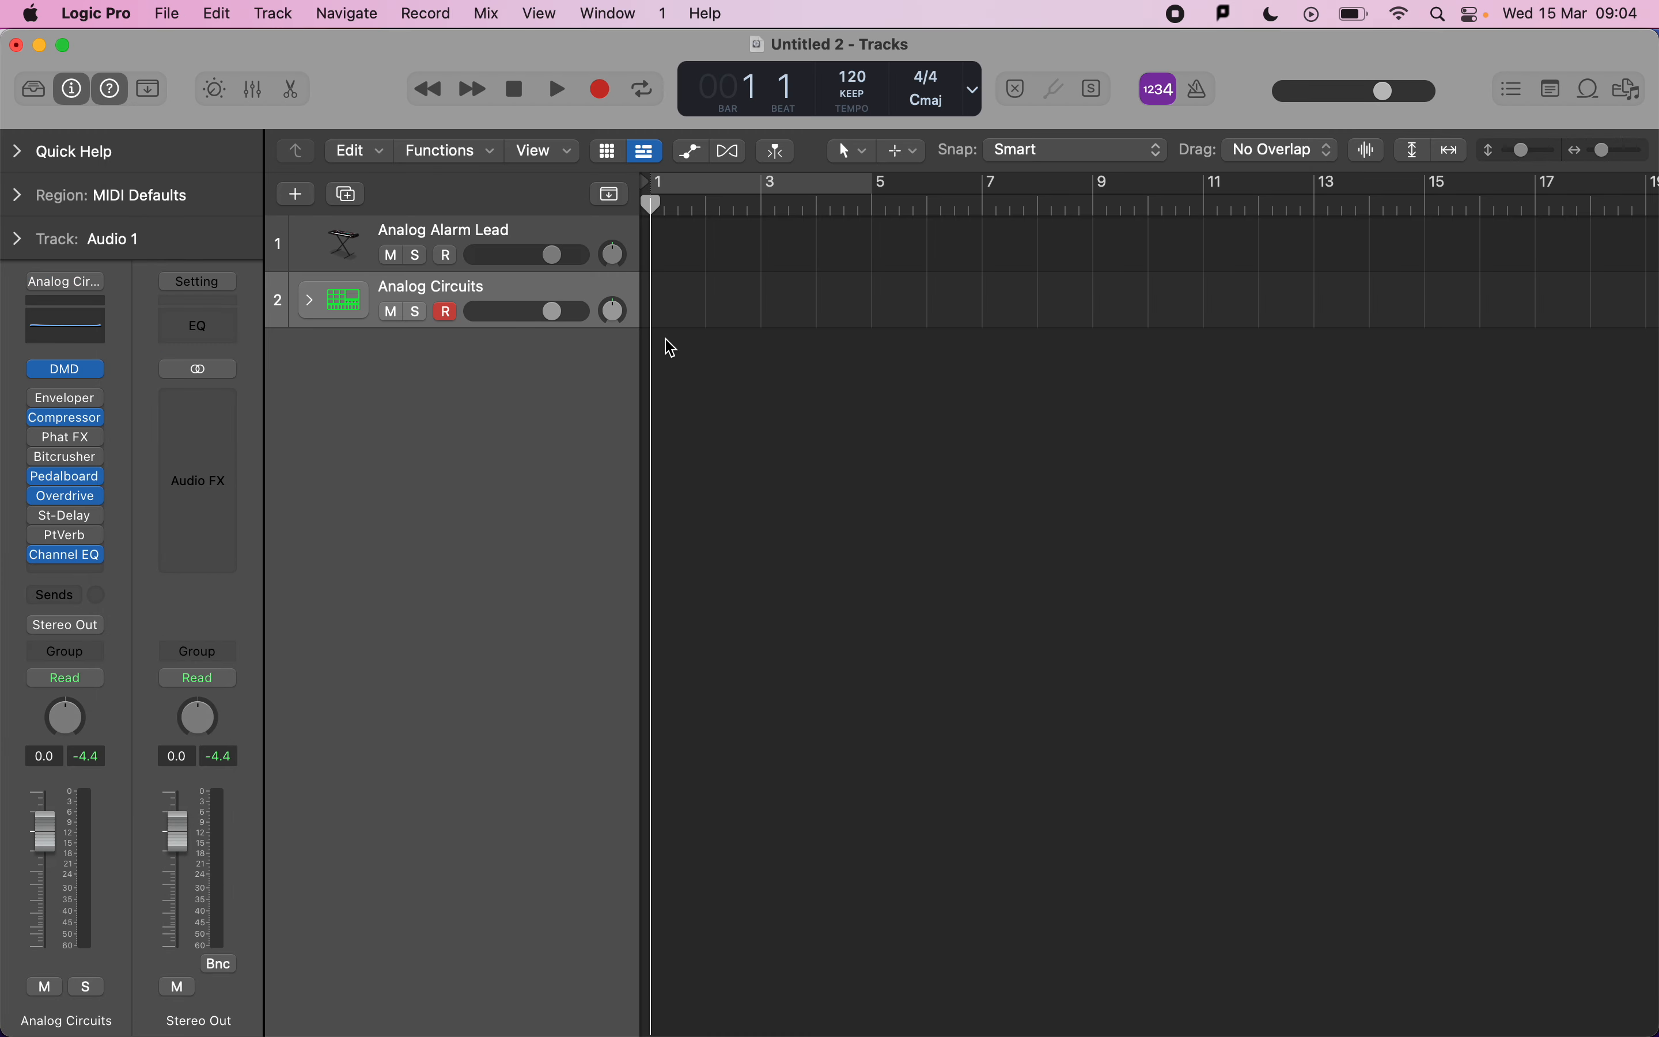
Create an empty MIDI region at bar 1 on the Analog Circuits track and open it in an enlarged Piano Roll.
right_click(685, 314)
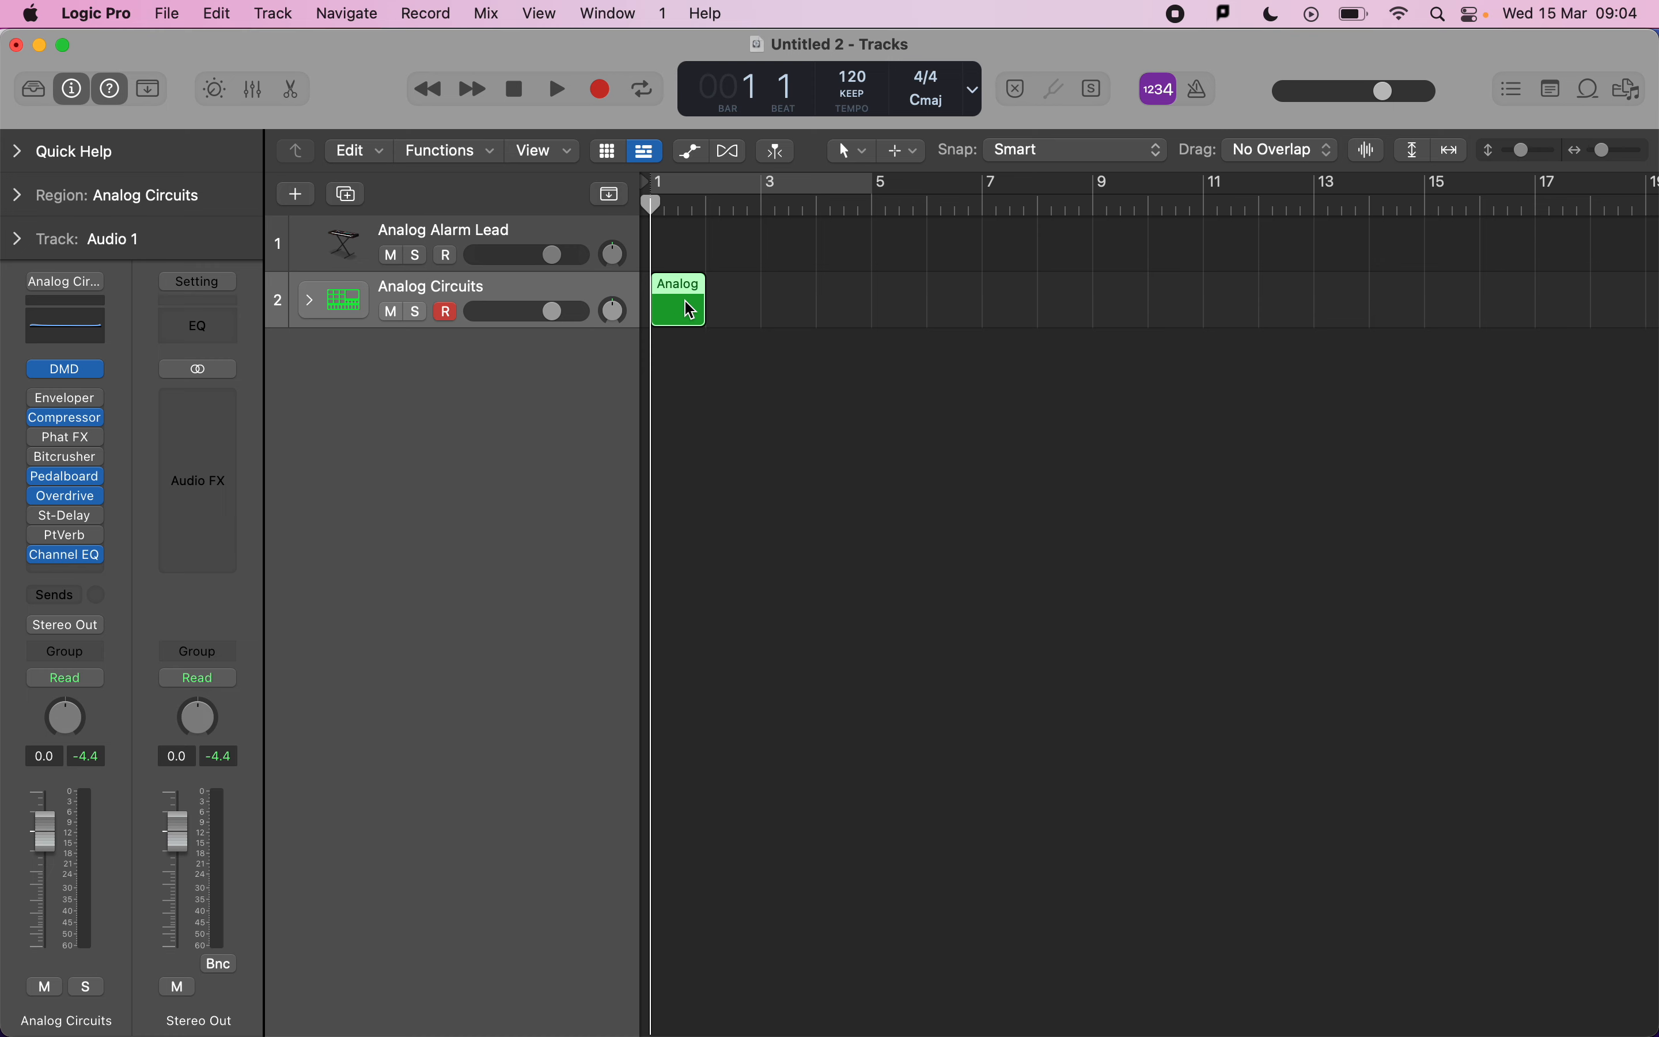
double_click(690, 311)
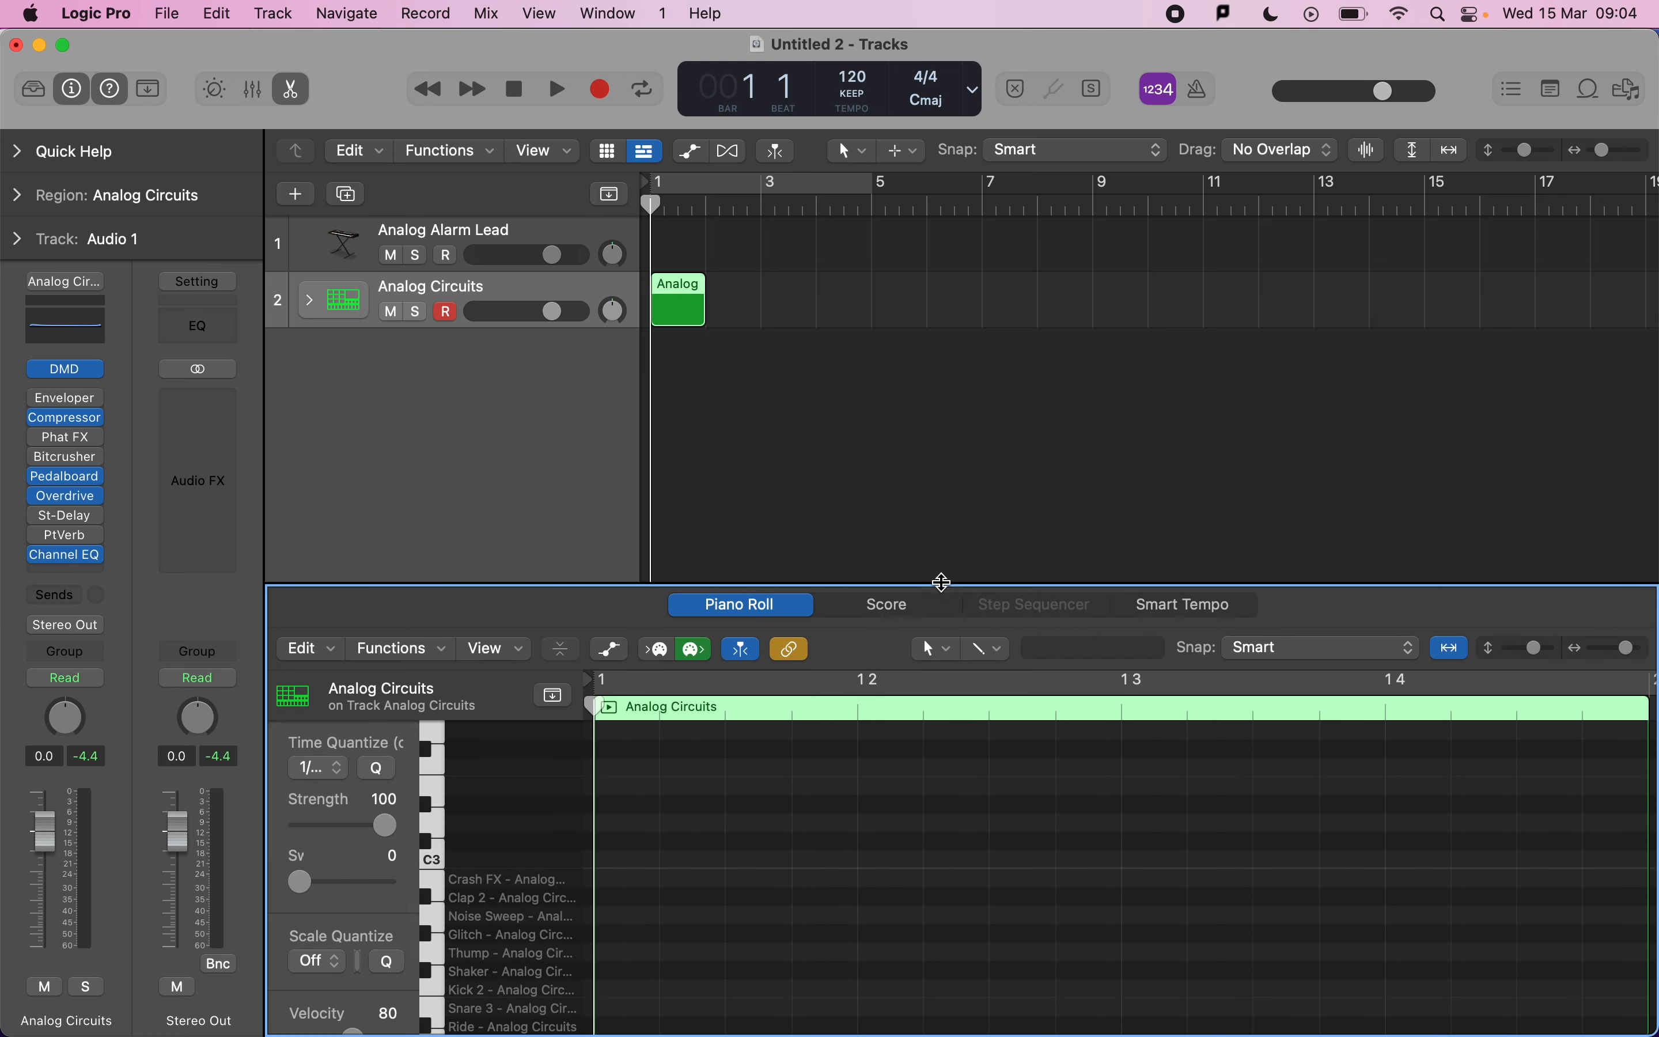
drag(942, 582, 950, 313)
scroll(793, 598, down, 5)
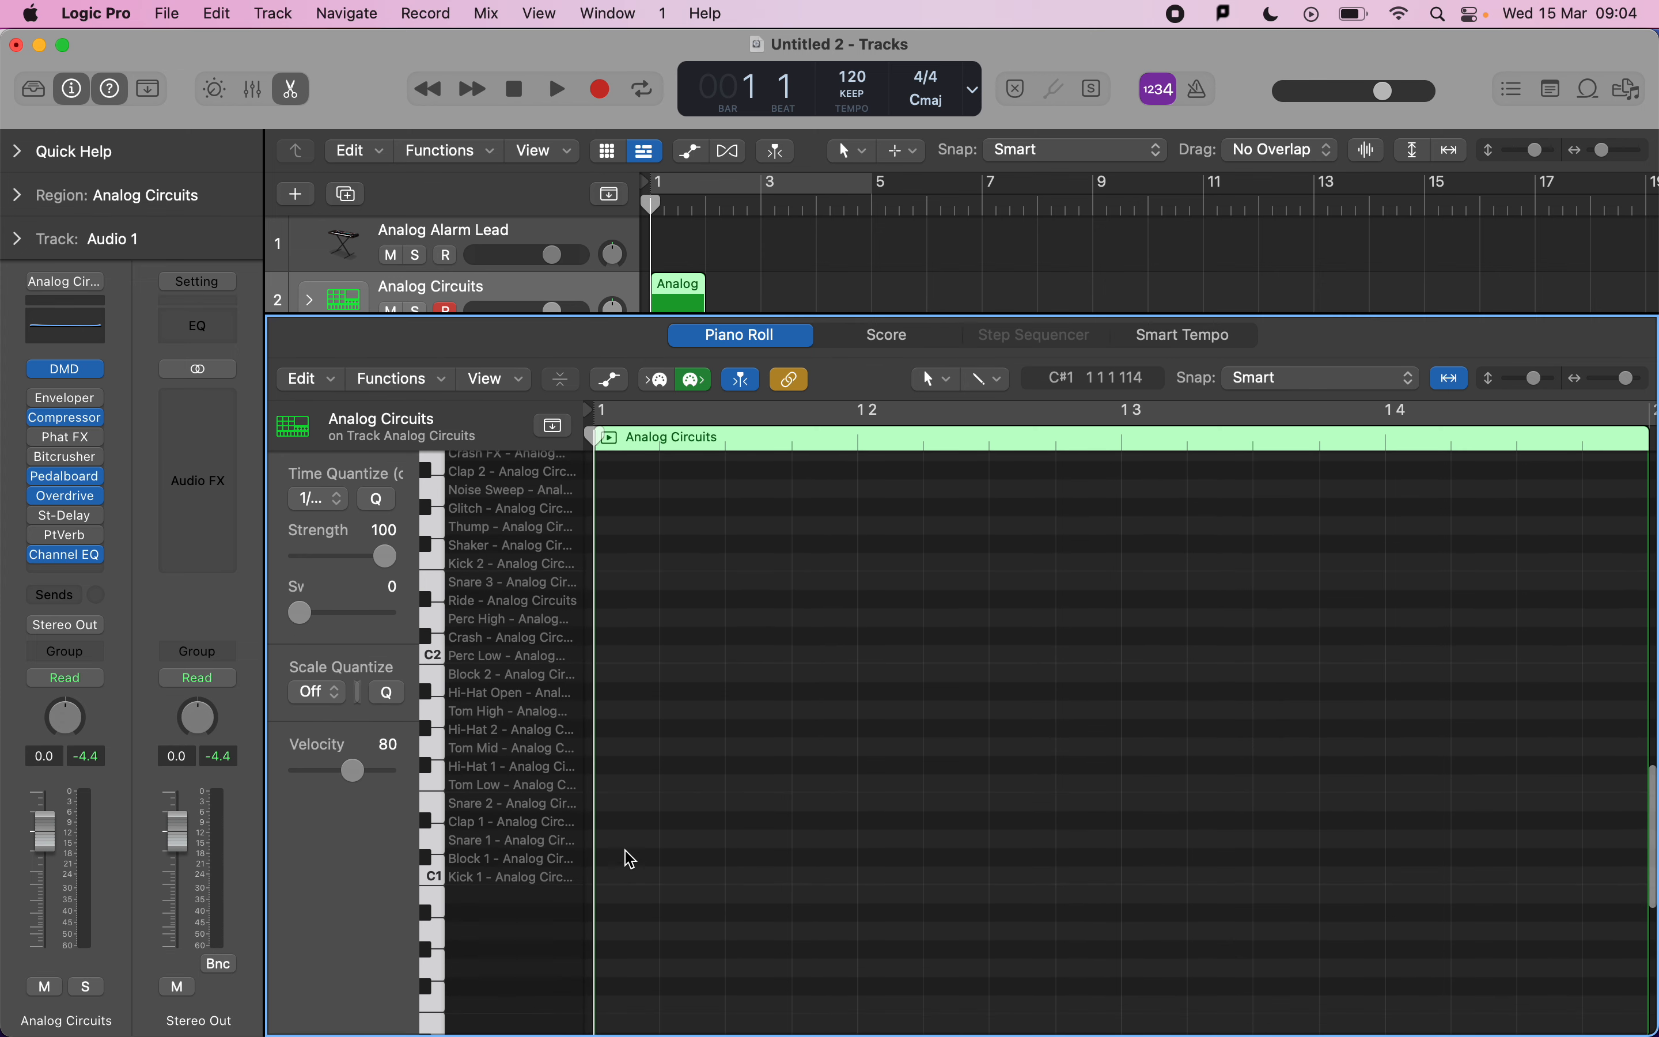
Pencil in a one-bar pattern of Kick 1 and Block 1 notes.
click(622, 878)
click(891, 858)
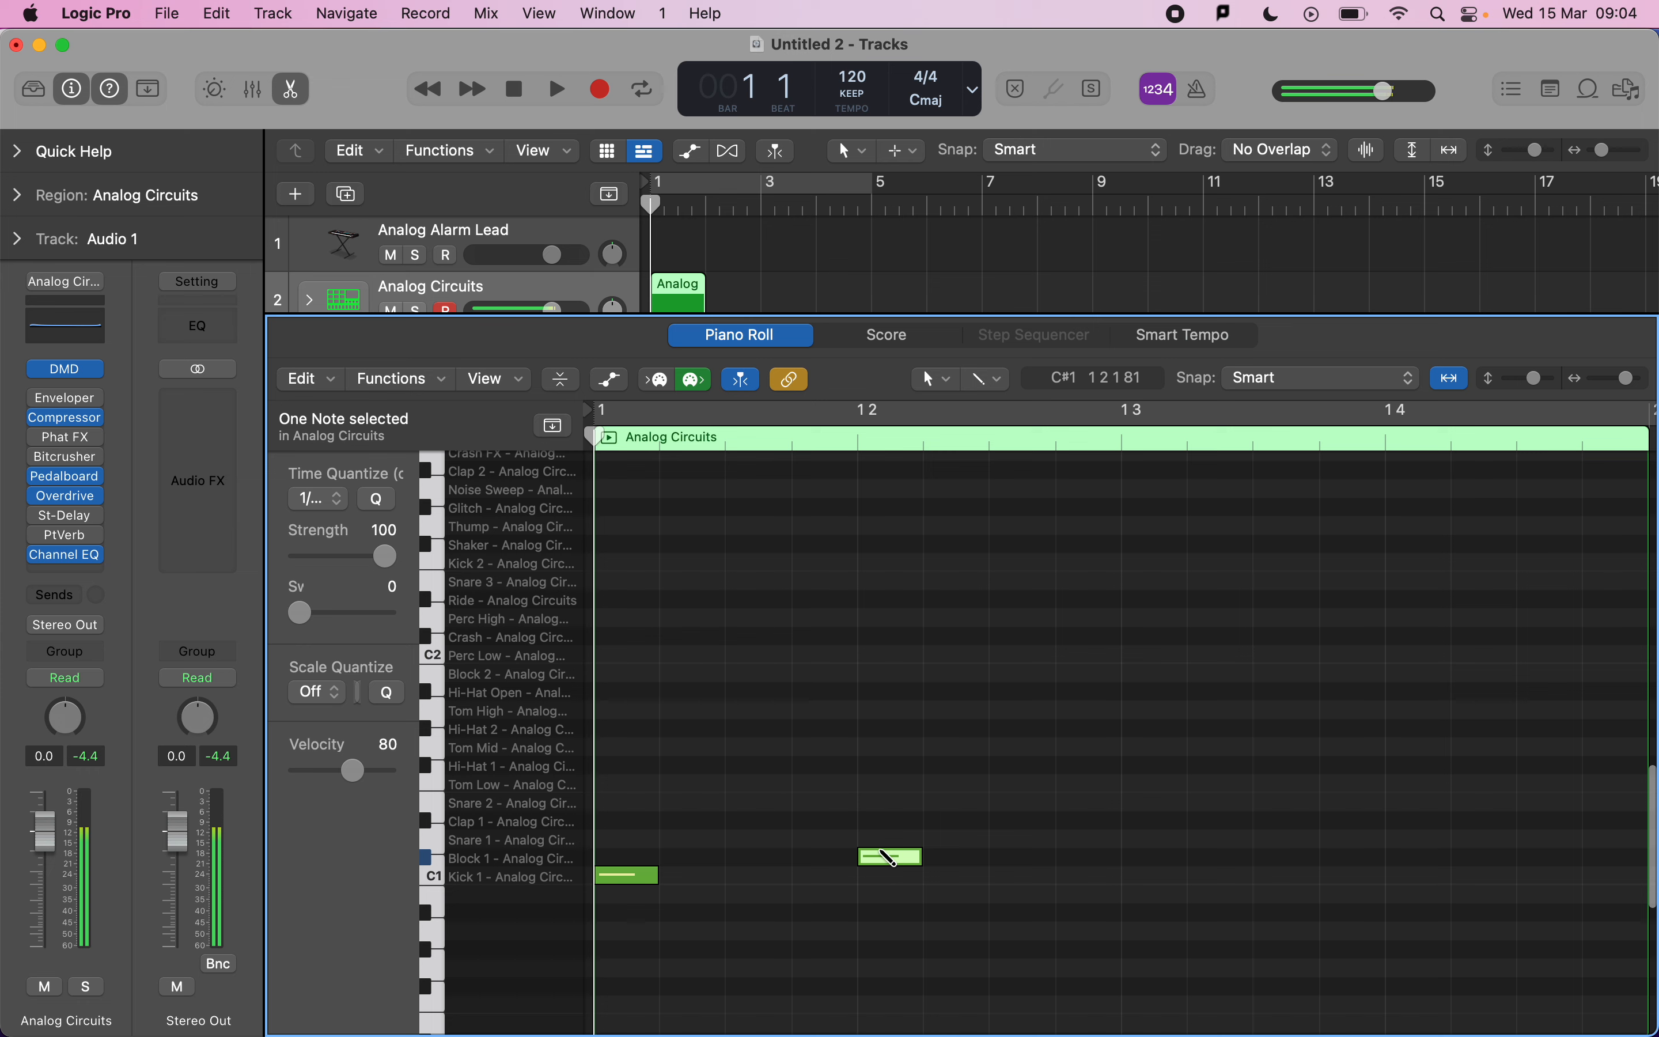
click(1022, 857)
click(1286, 875)
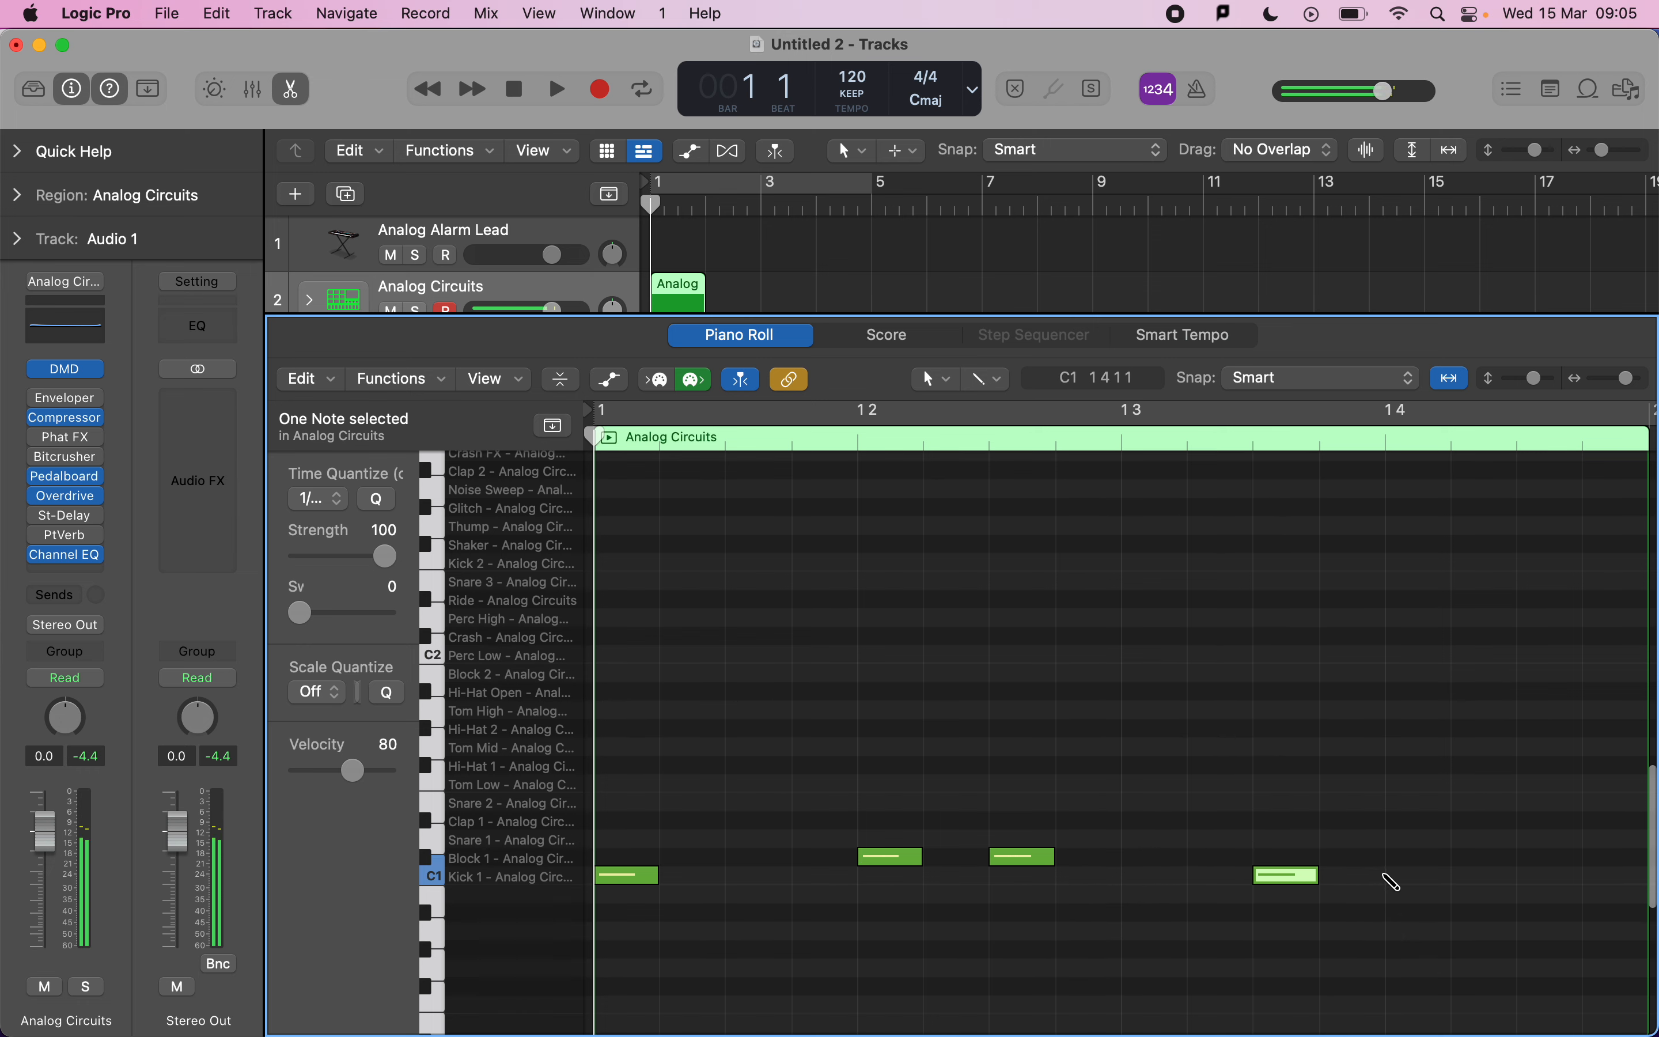
click(1401, 876)
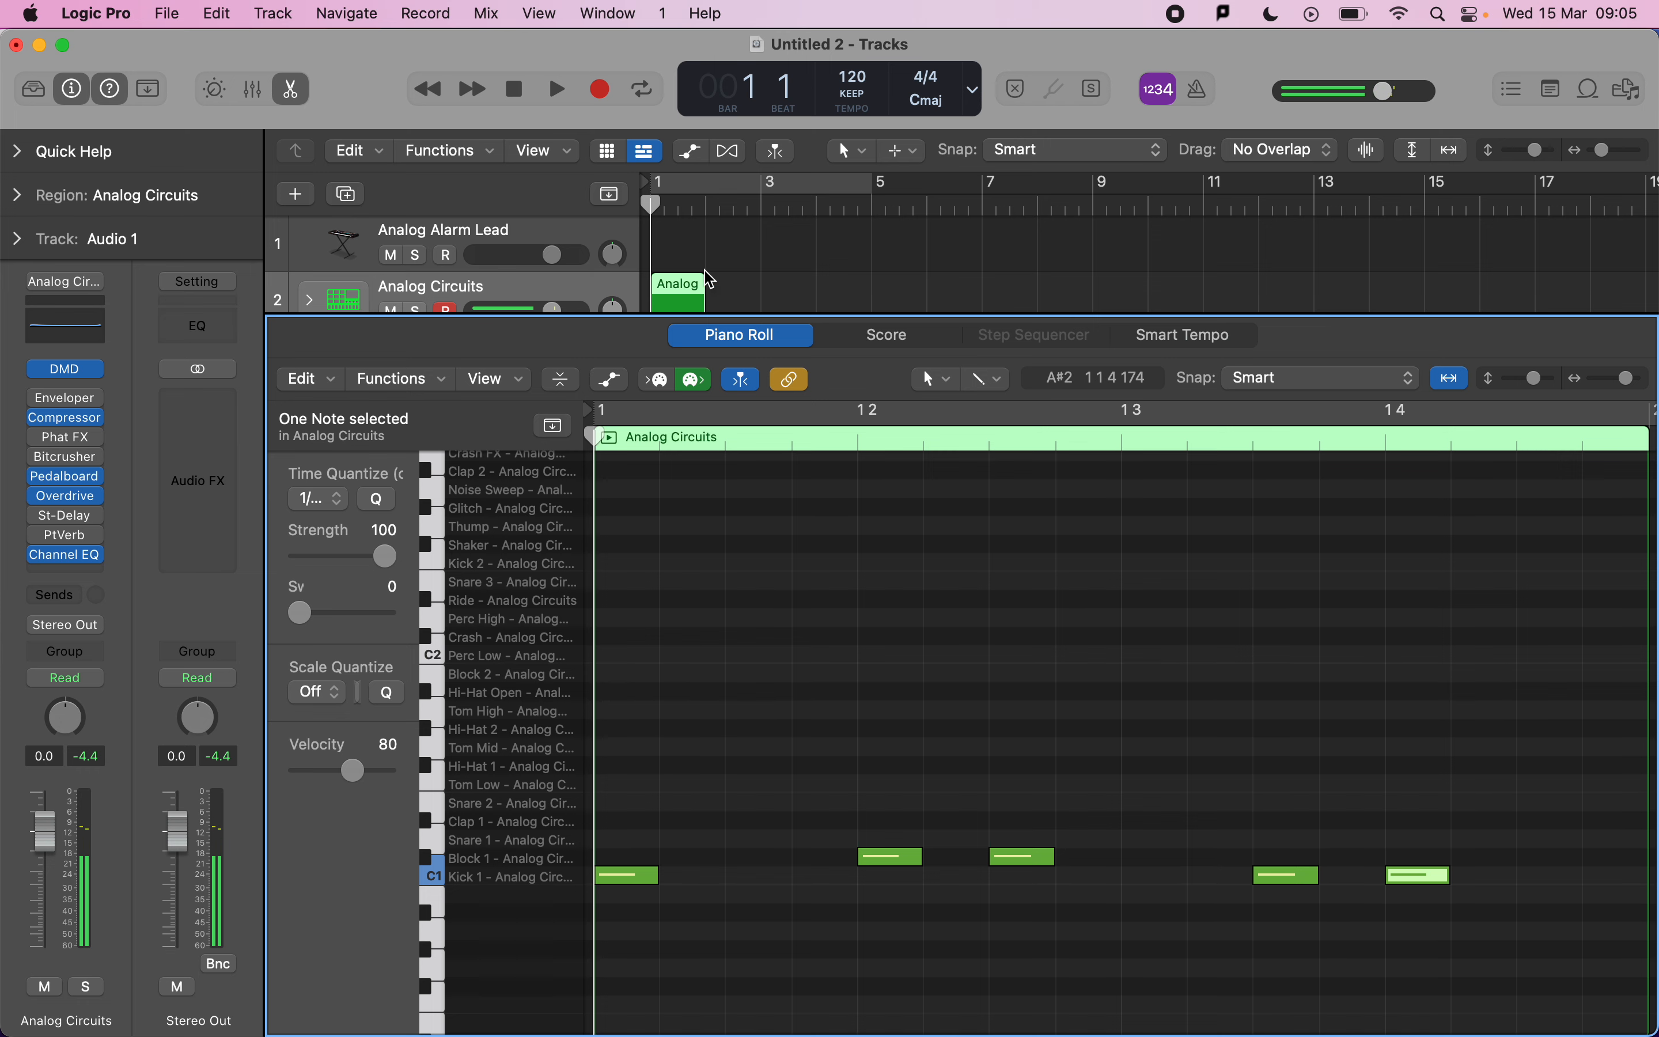
Set a cycle over bar 1 and play the drum pattern back.
drag(673, 191, 699, 184)
key(space)
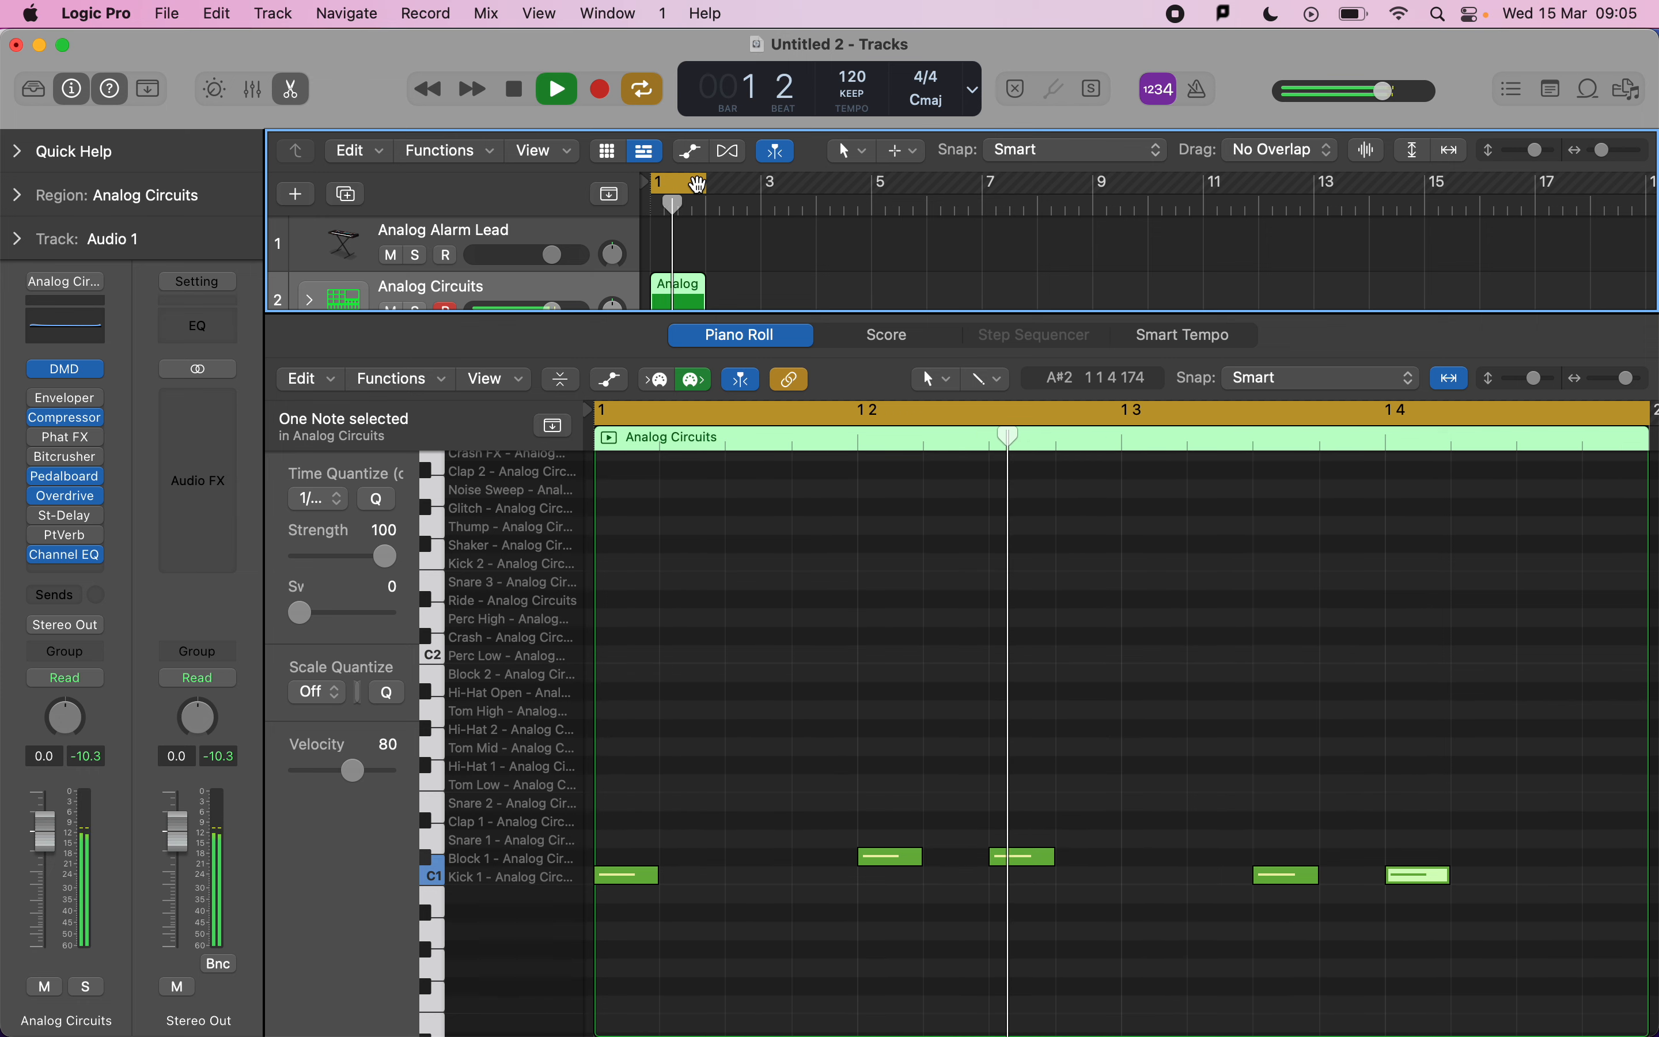
key(space)
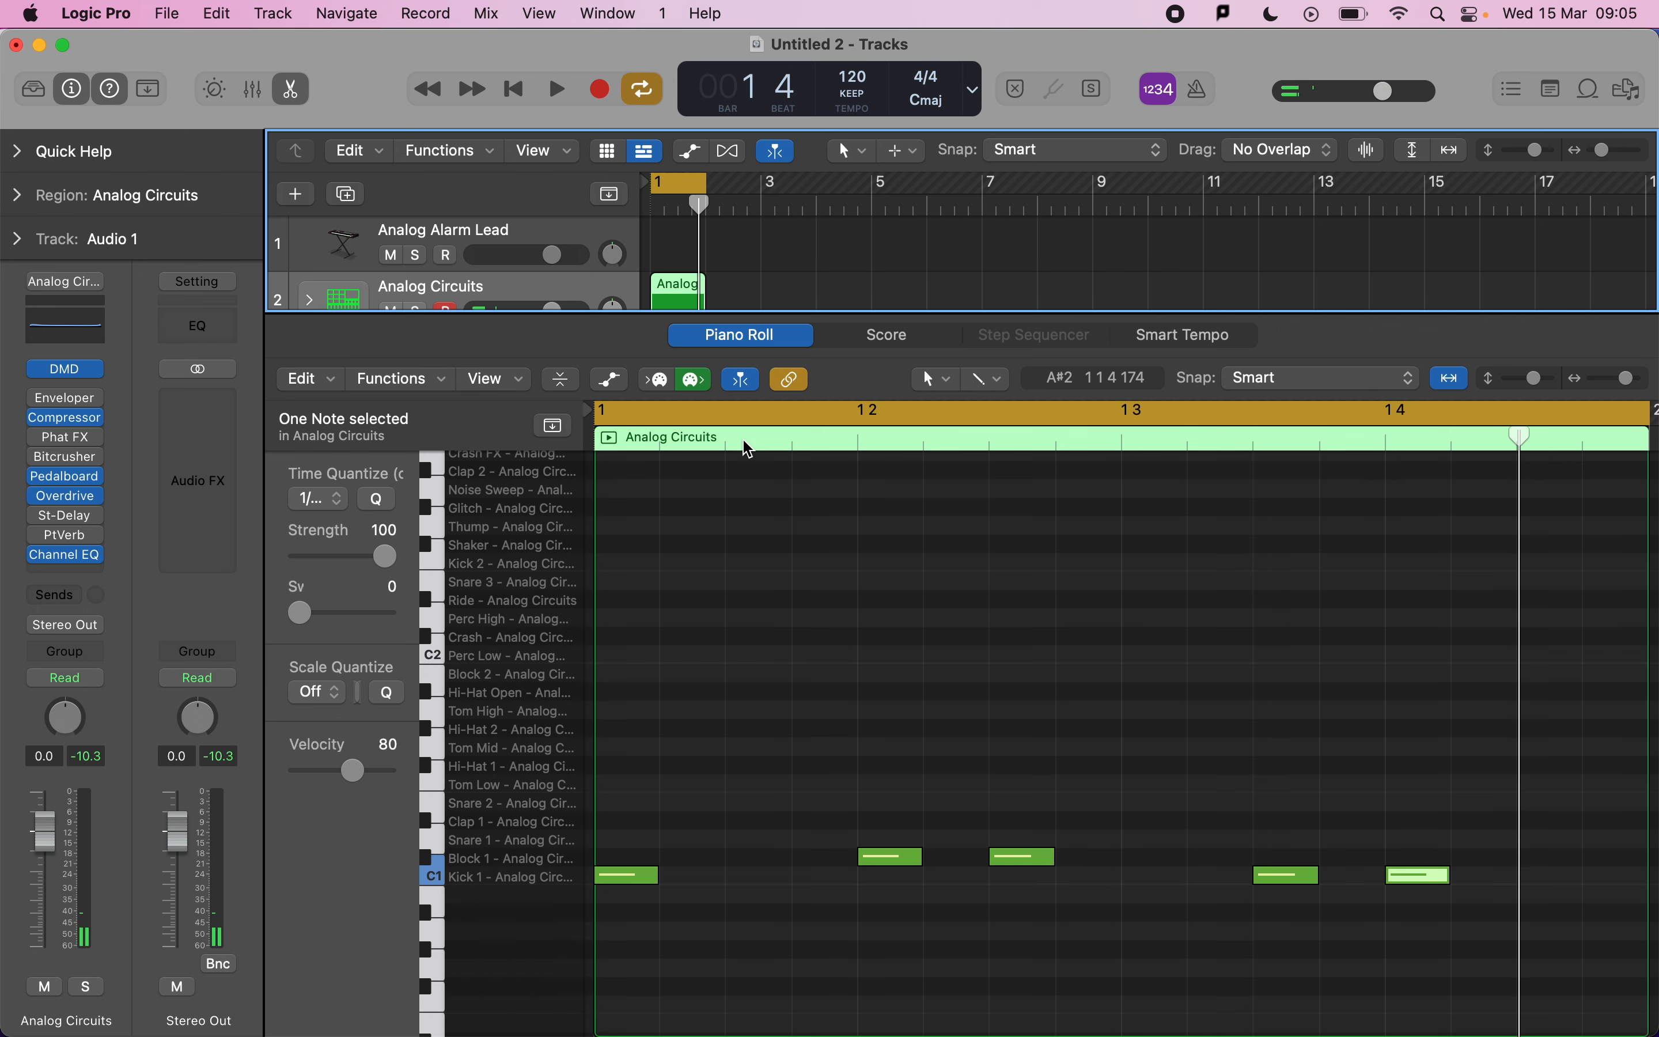
Nudge the Block 1 and Kick 1 notes slightly off the grid to loosen the groove, and play the loop again.
click(636, 877)
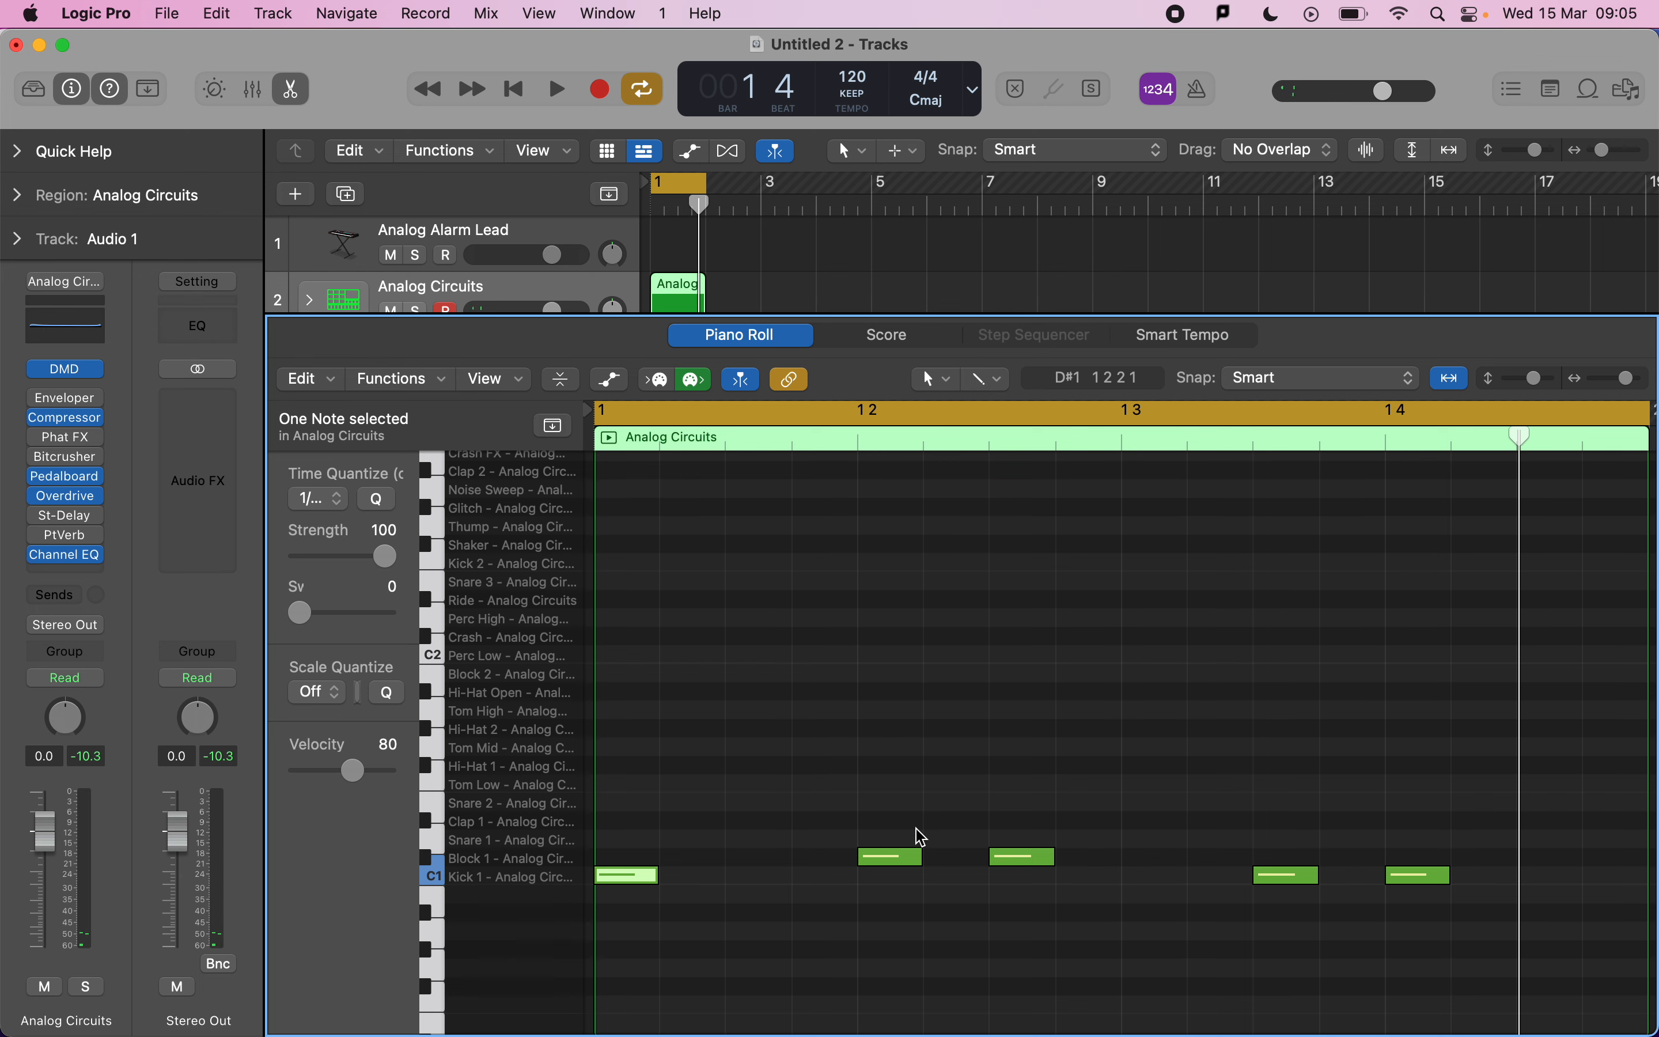
drag(888, 868, 866, 866)
drag(1023, 859, 1055, 858)
drag(1307, 884, 1268, 876)
click(1432, 881)
drag(1432, 885, 1402, 889)
key(space)
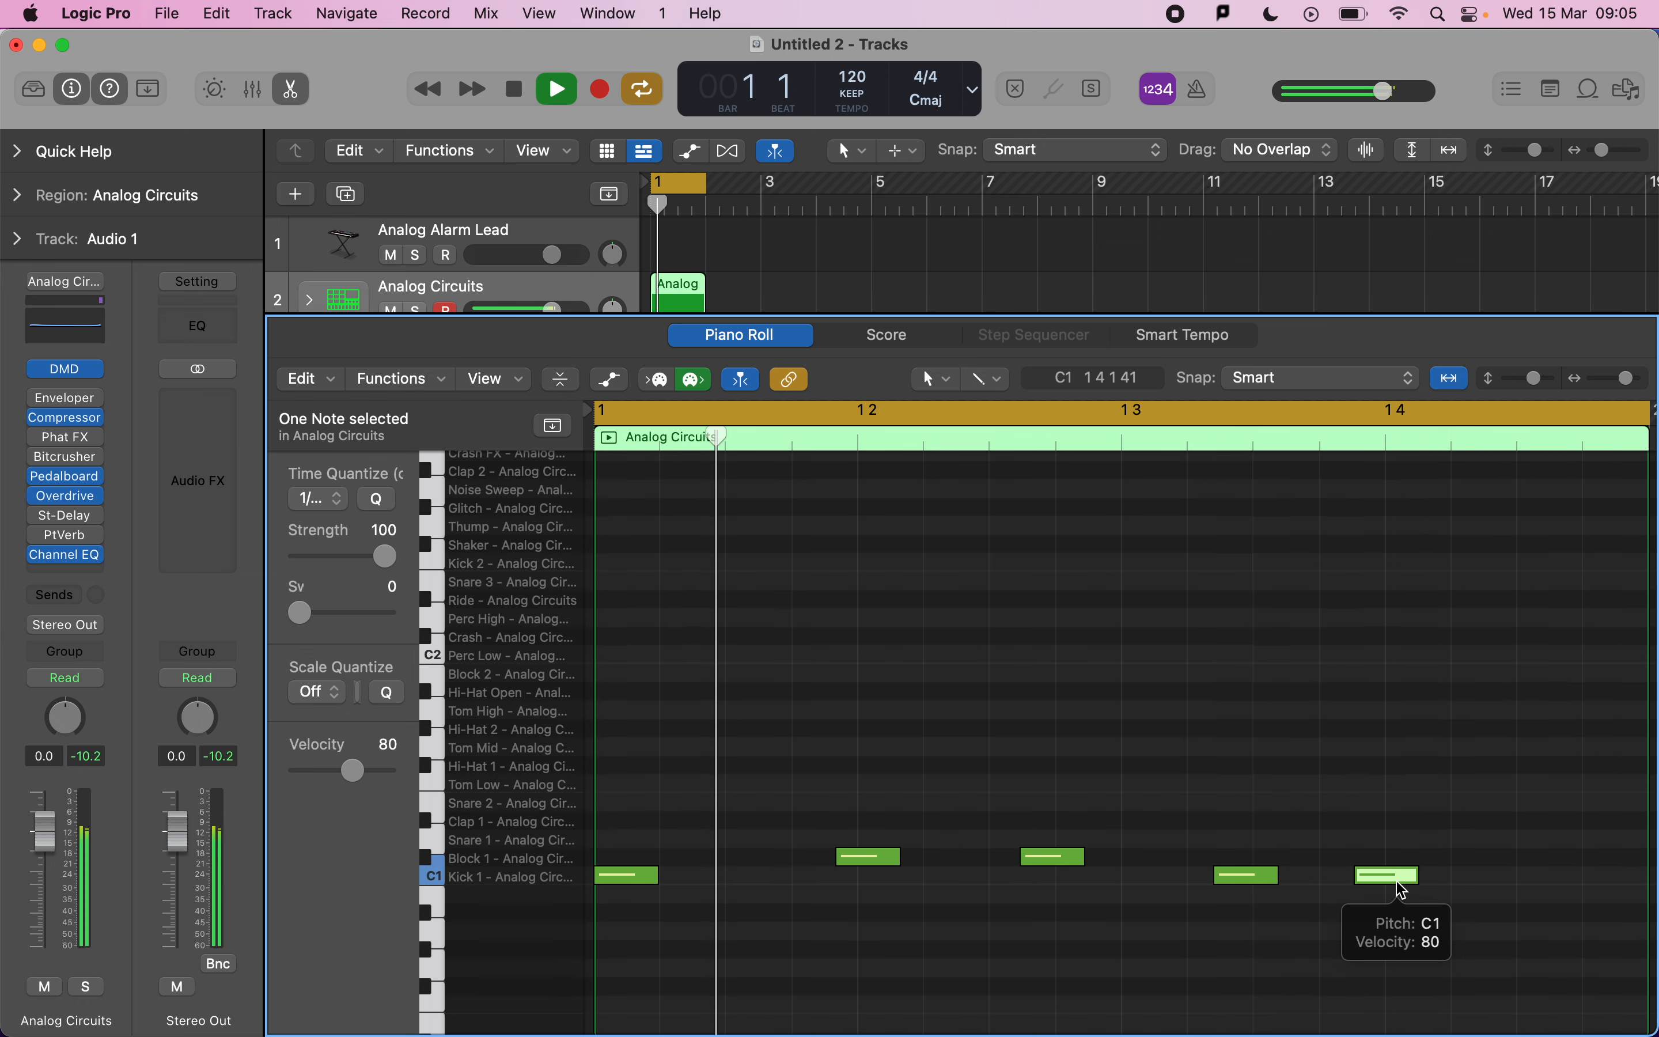
Listen to the drum loop with the metronome switched on, then stop playback and switch the metronome off.
click(1201, 91)
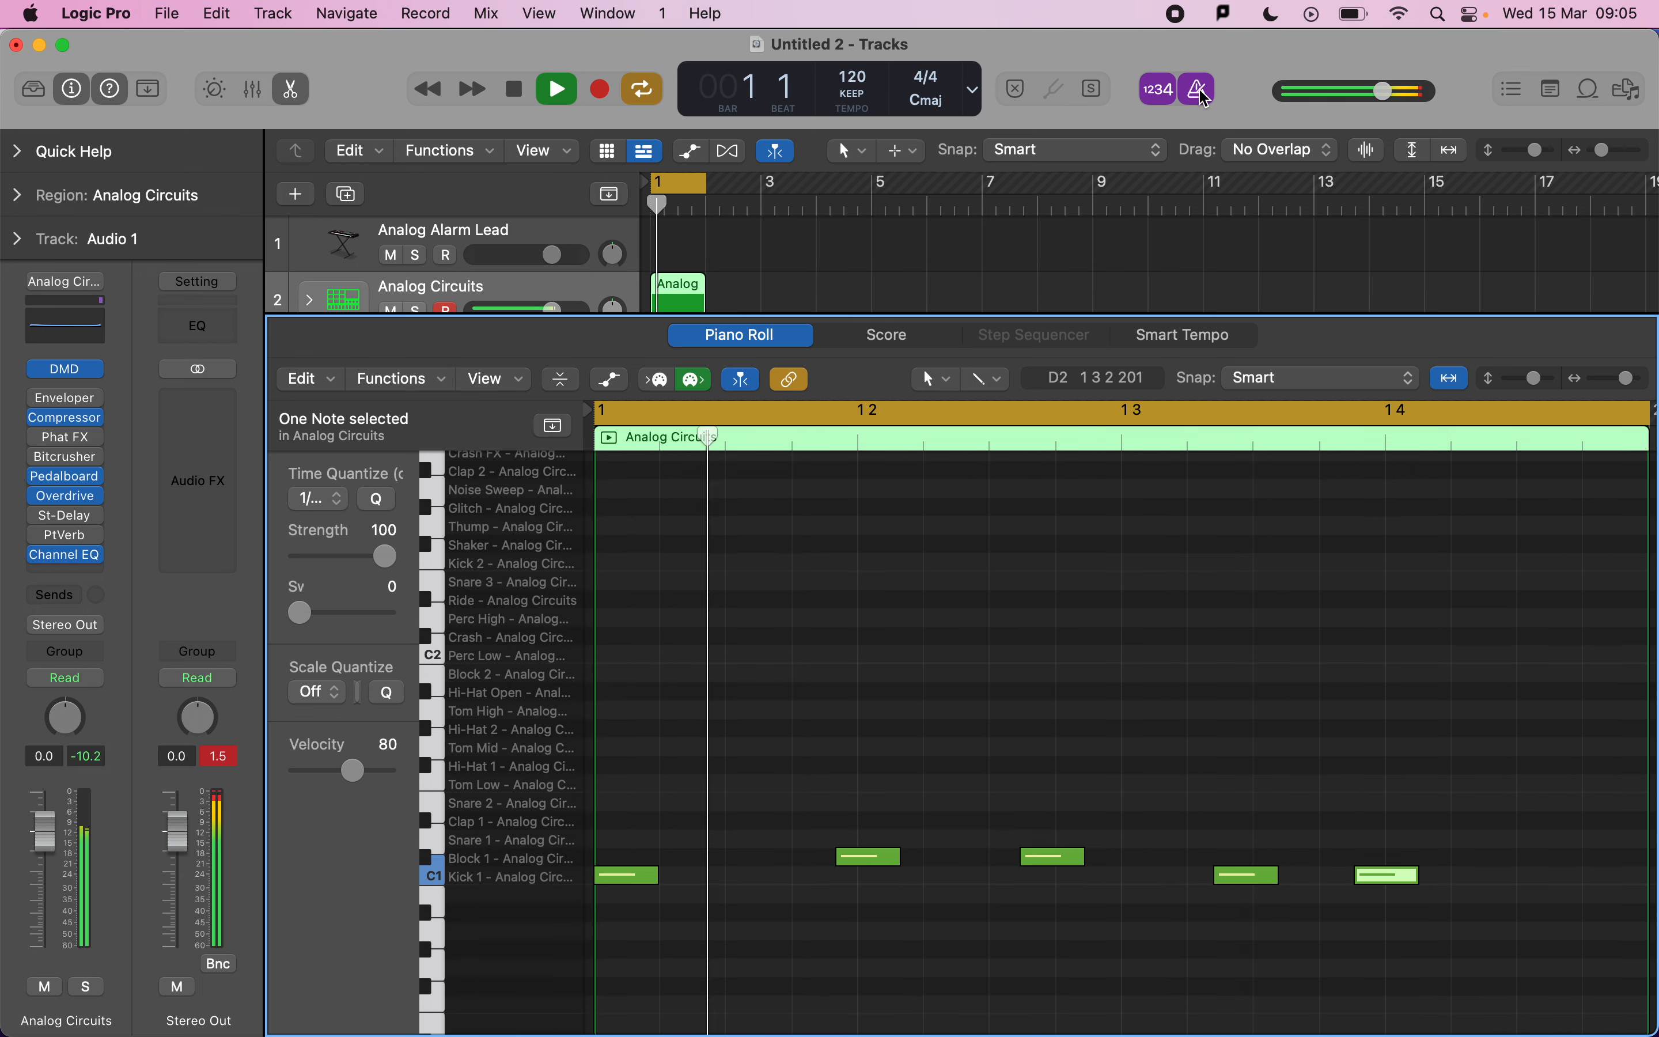
key(space)
click(1204, 98)
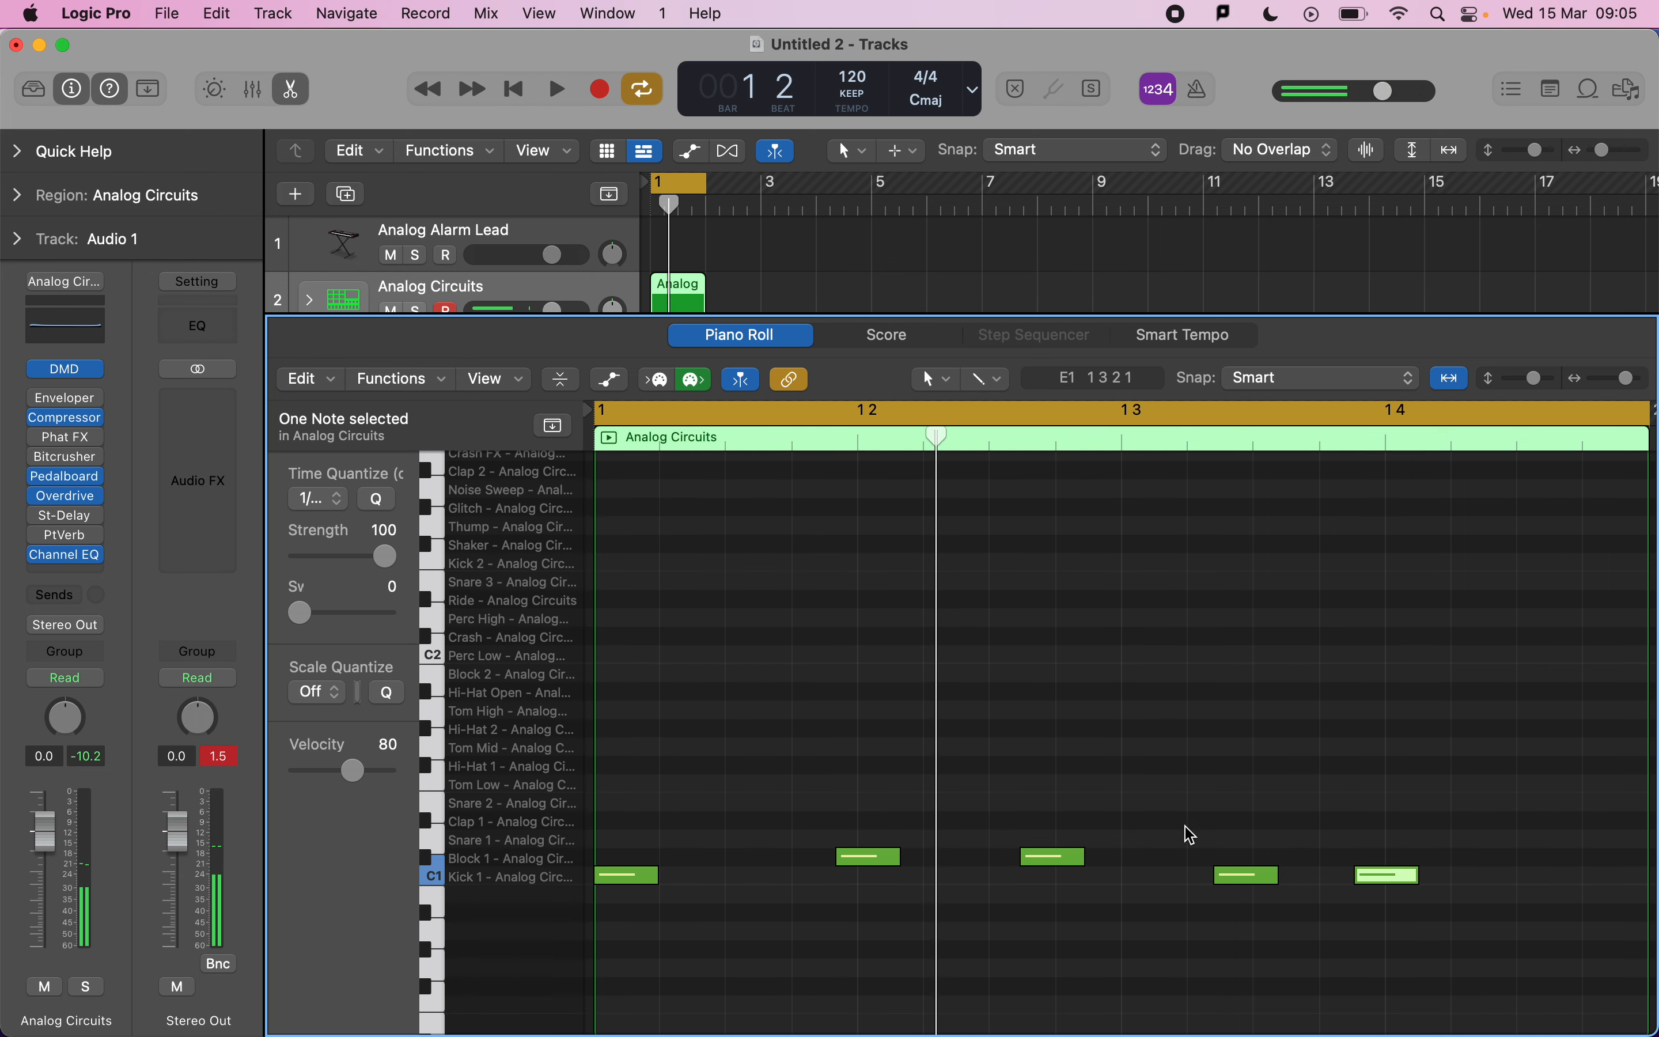
Select all the drum notes and quantize them back onto the grid.
drag(806, 754, 1467, 900)
key(q)
click(1354, 926)
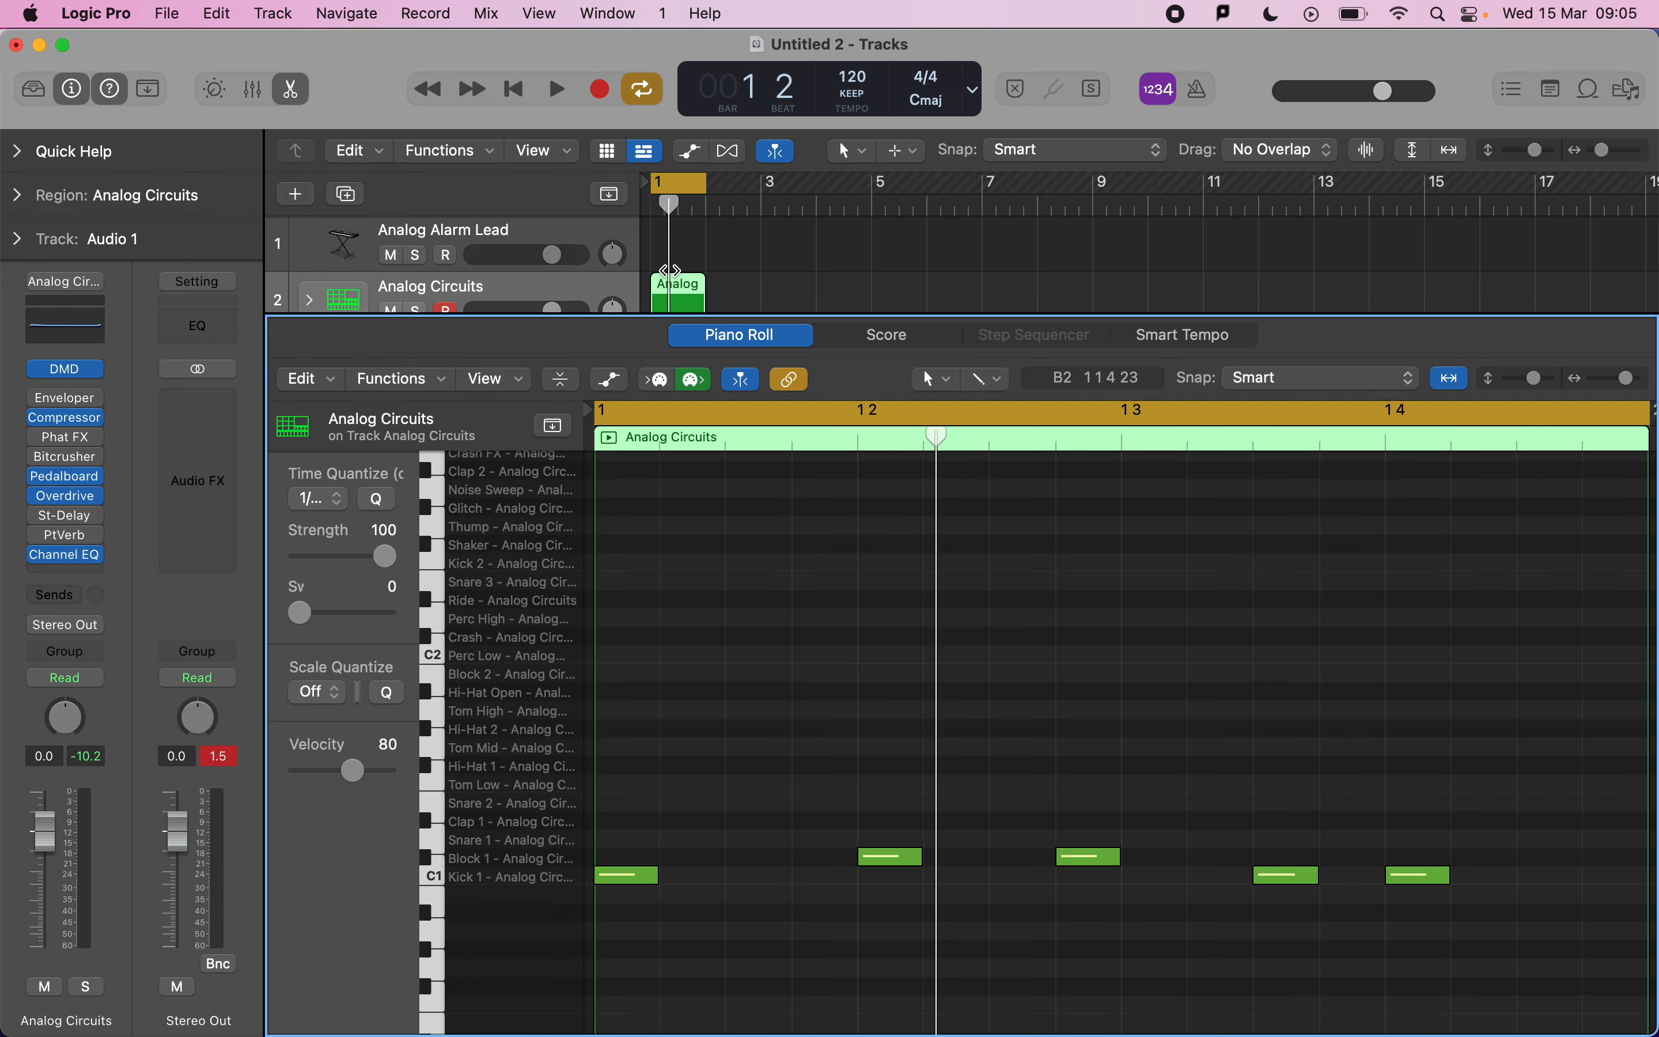
Create an empty MIDI region at bar 1 on the Analog Alarm Lead track and open it in the Piano Roll.
scroll(668, 270, down, 2)
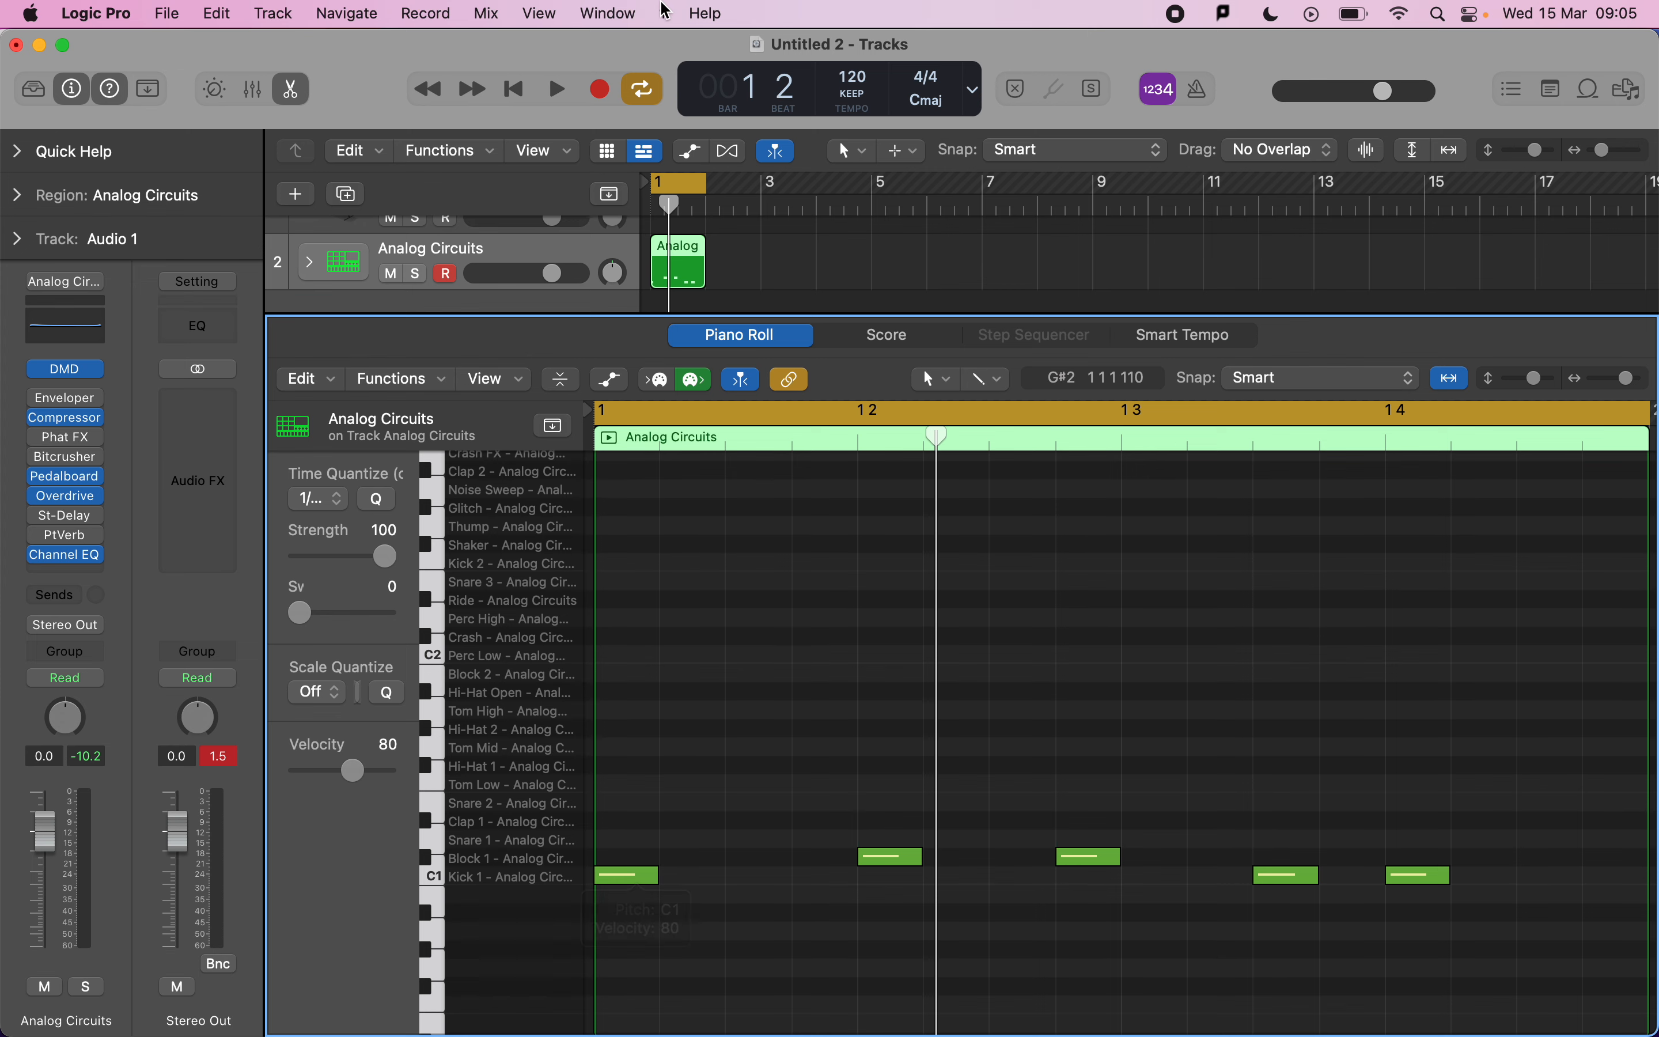
key(x)
key(x)
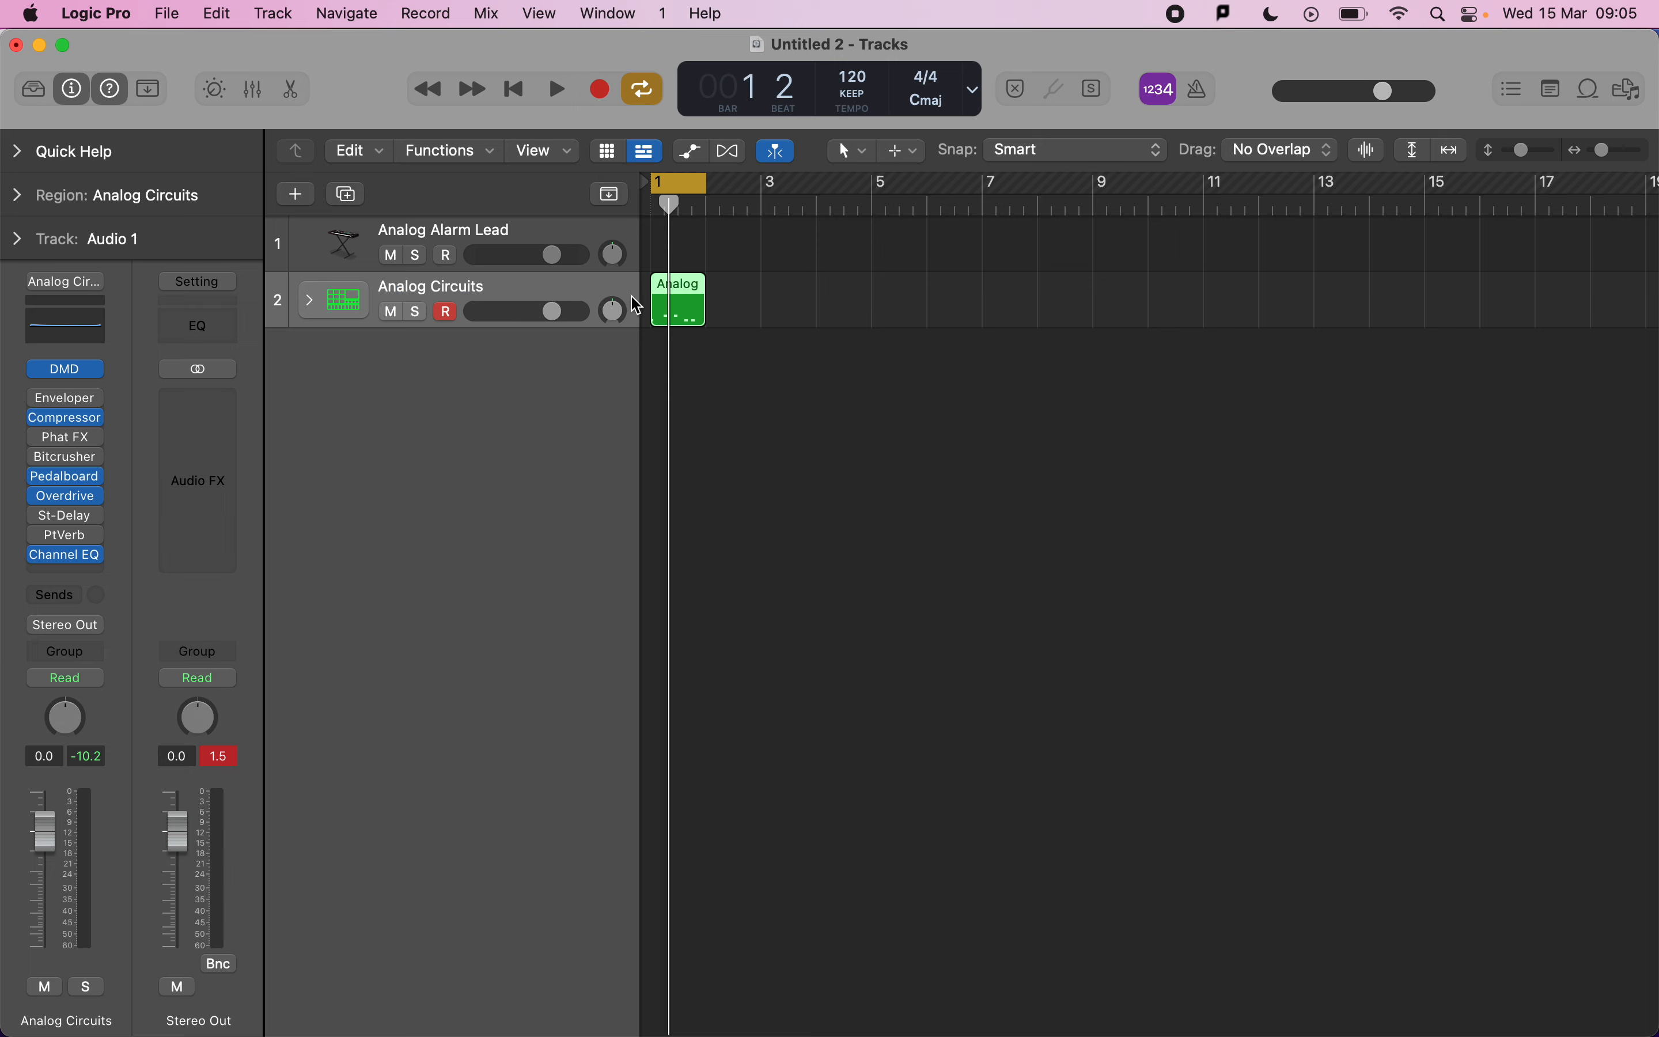
click(668, 248)
right_click(667, 248)
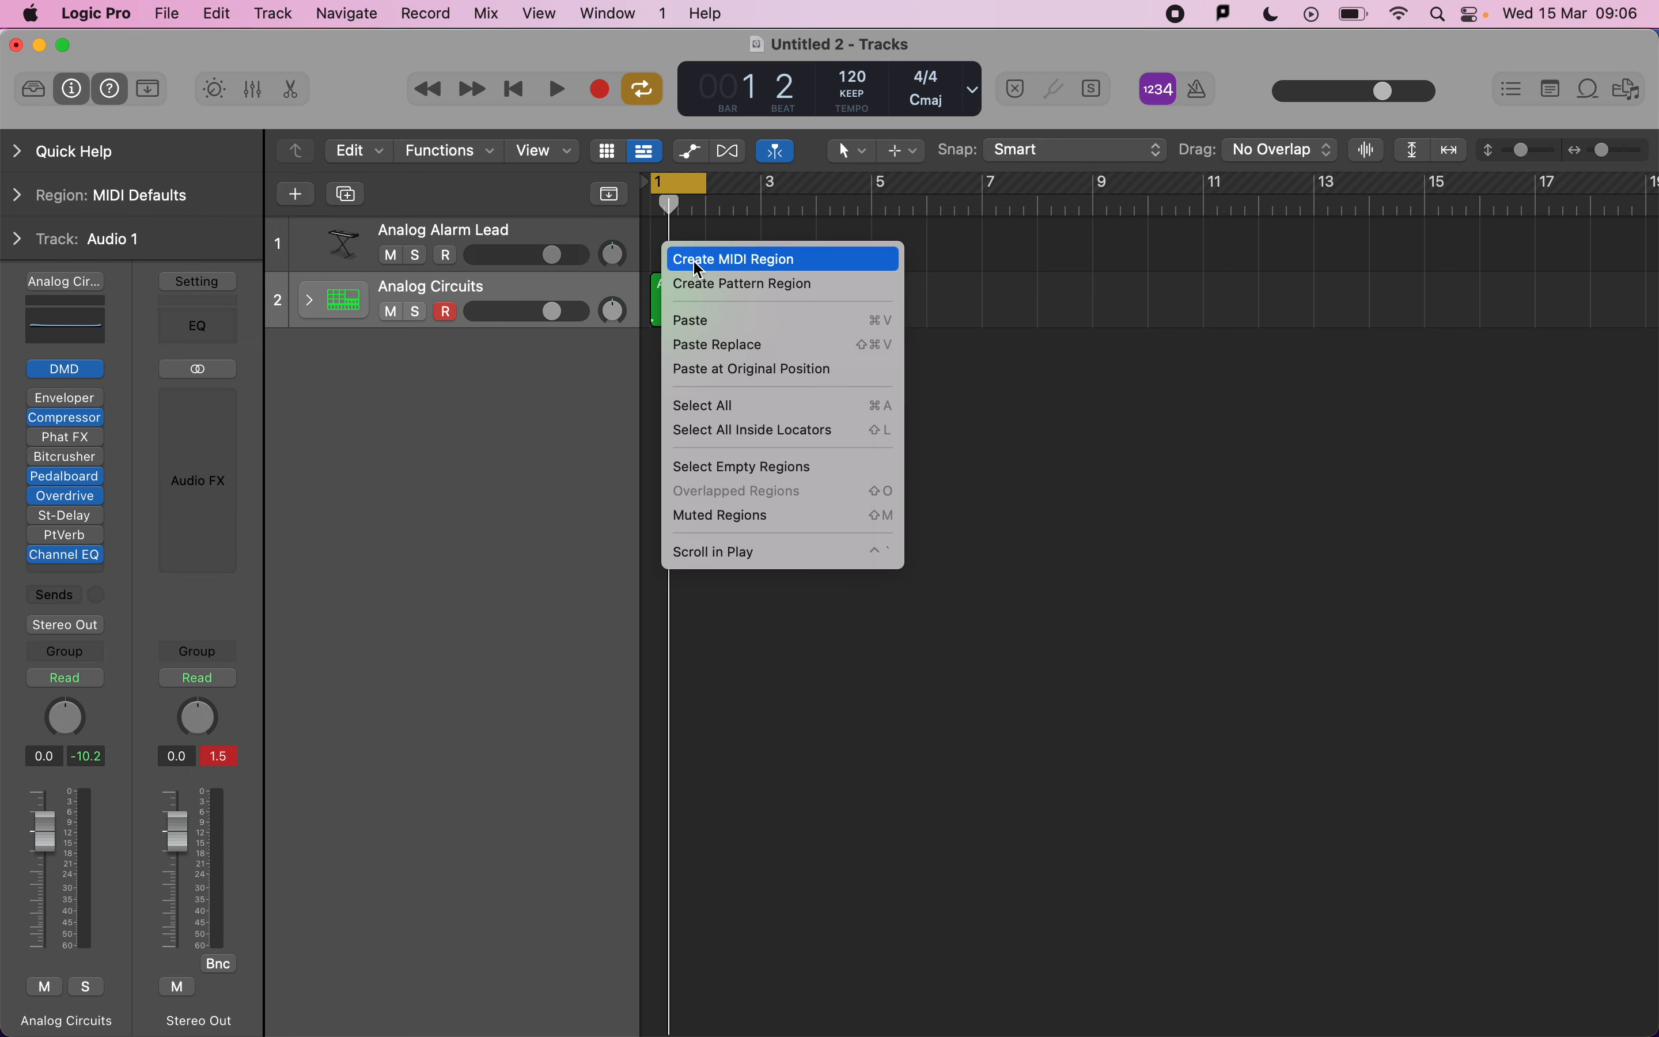
click(675, 259)
double_click(673, 252)
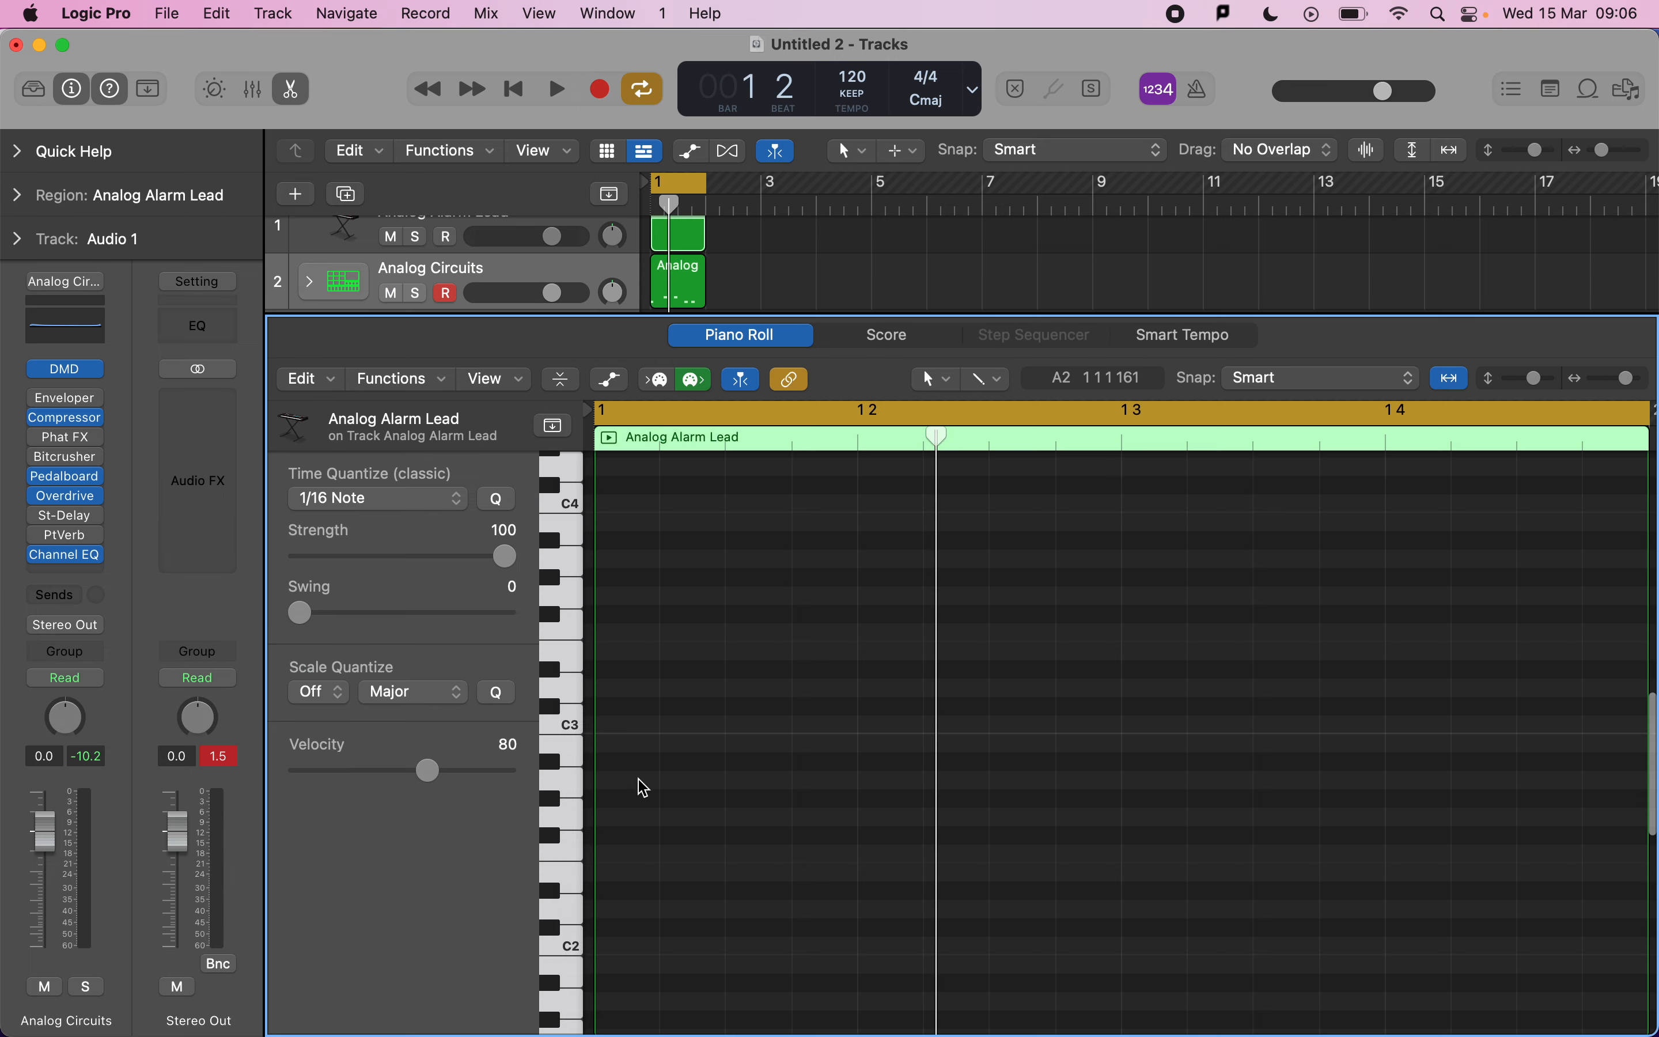
Pencil in a five-note lead phrase rising from C3 and ending on B2, and play it back.
super+click(603, 726)
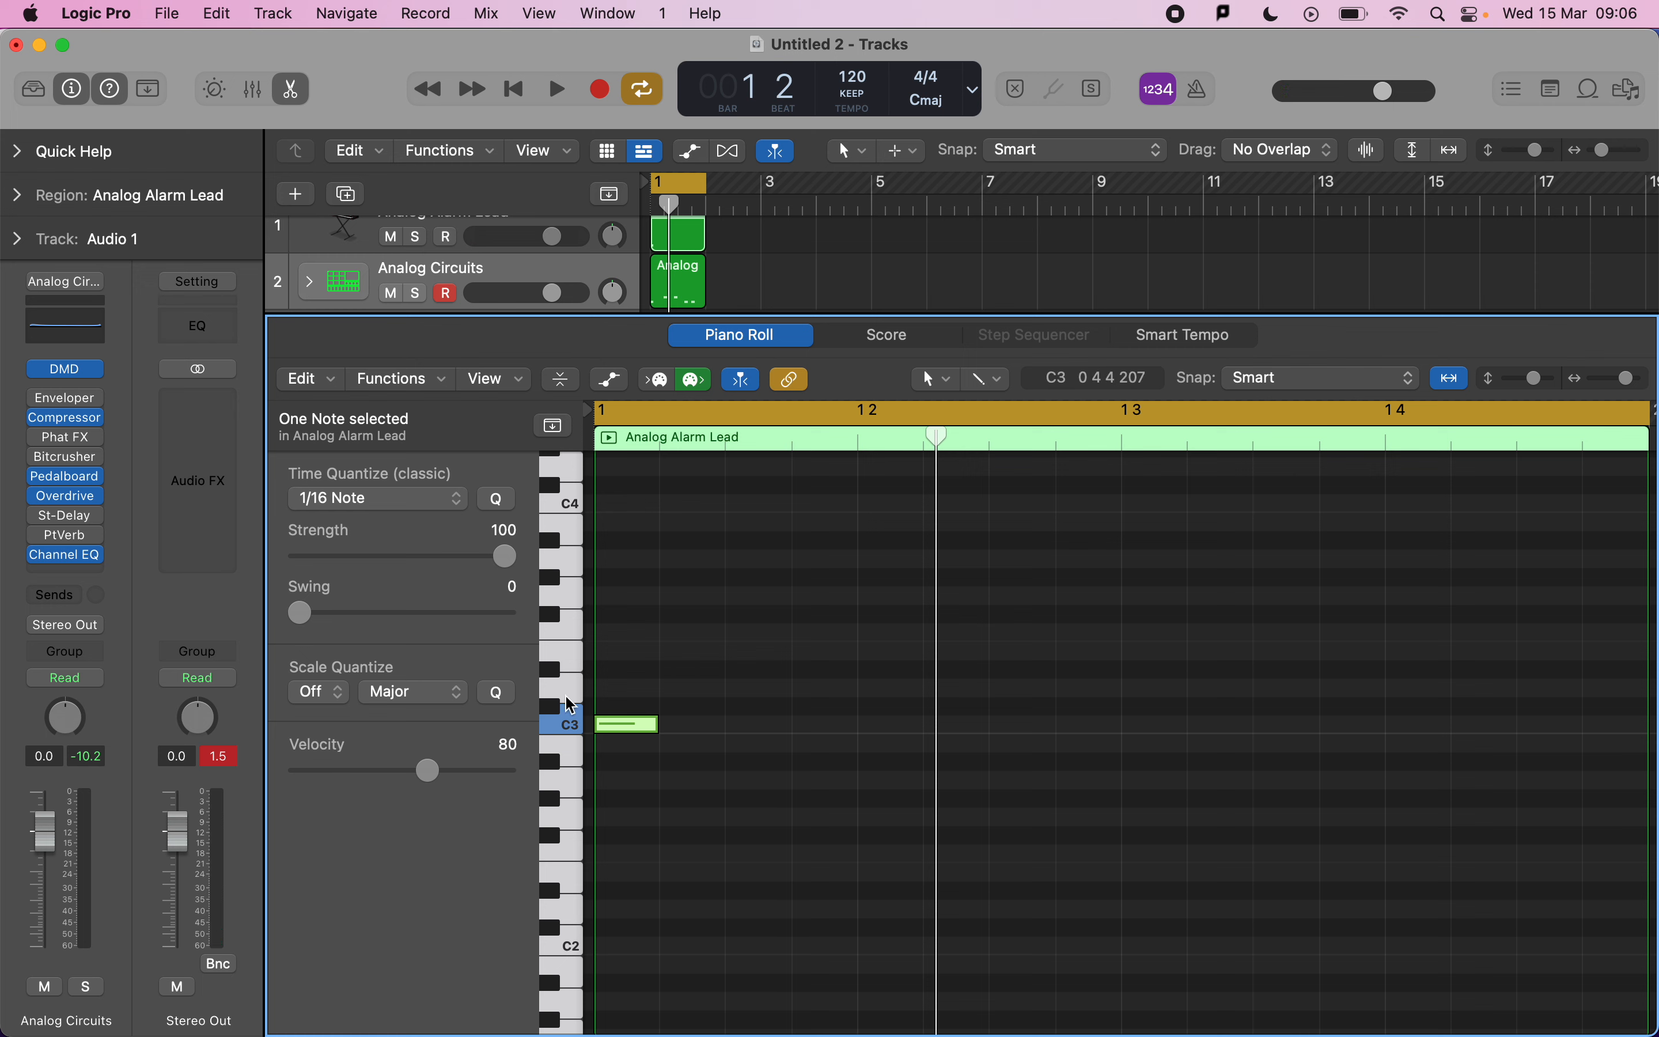
super+click(686, 706)
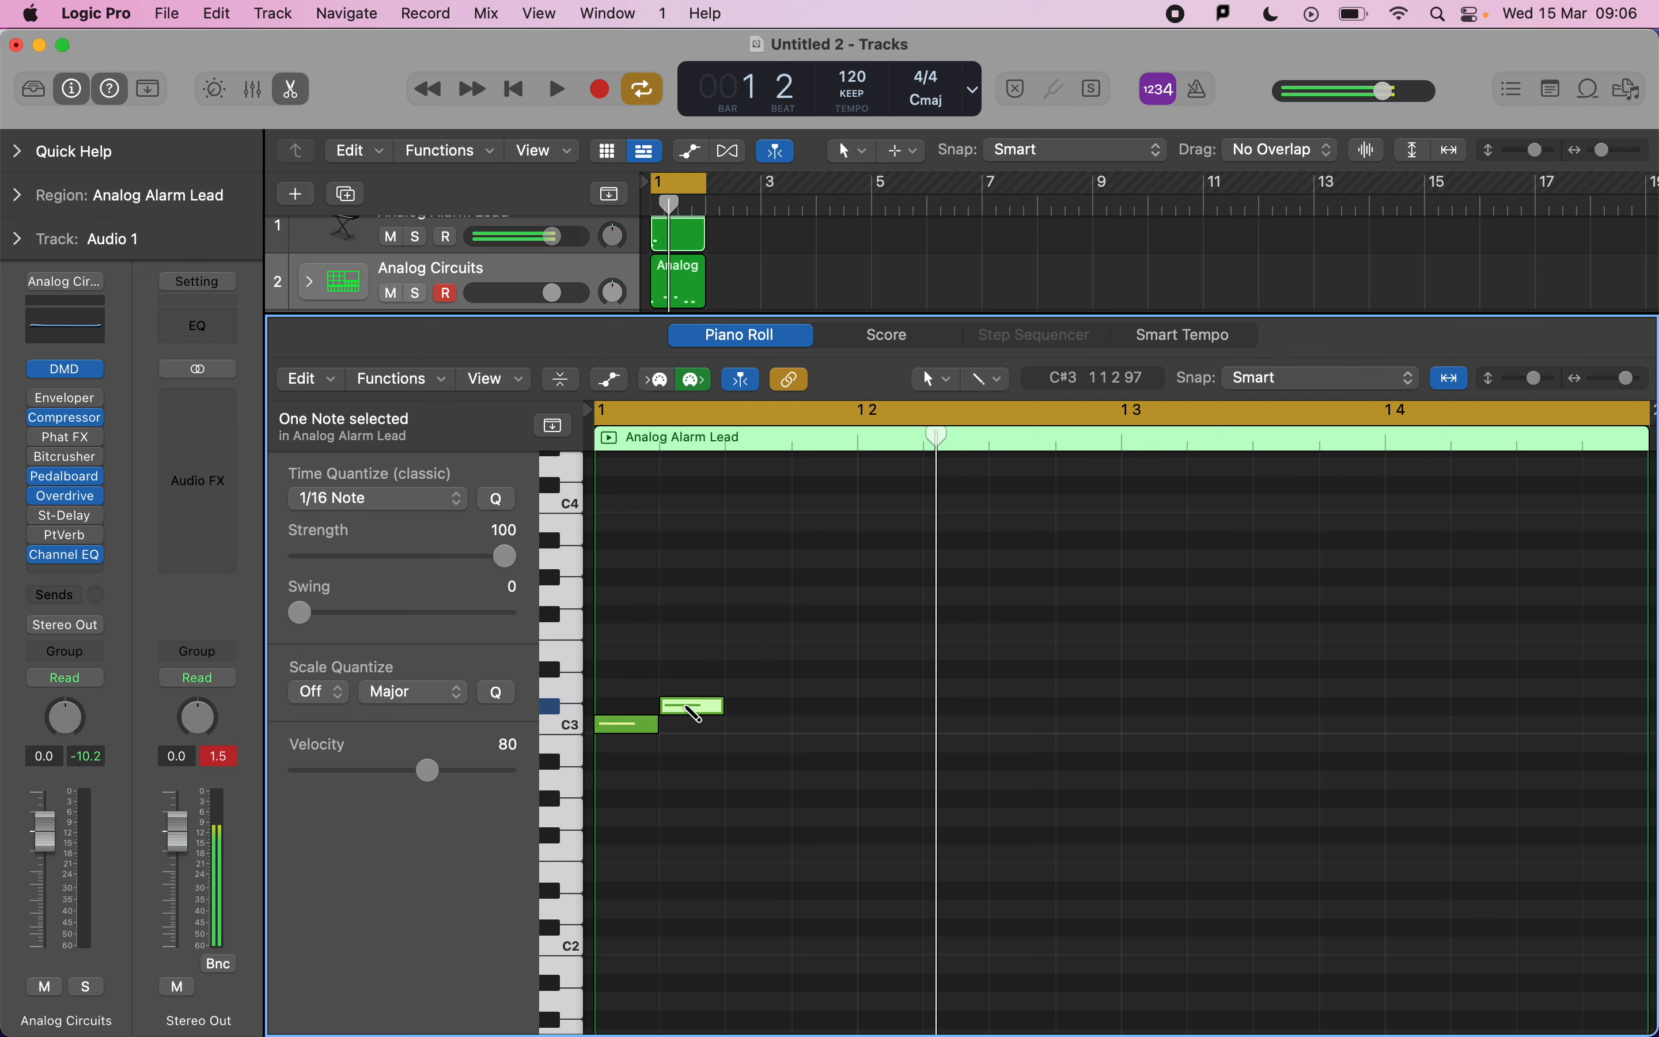
super+click(736, 669)
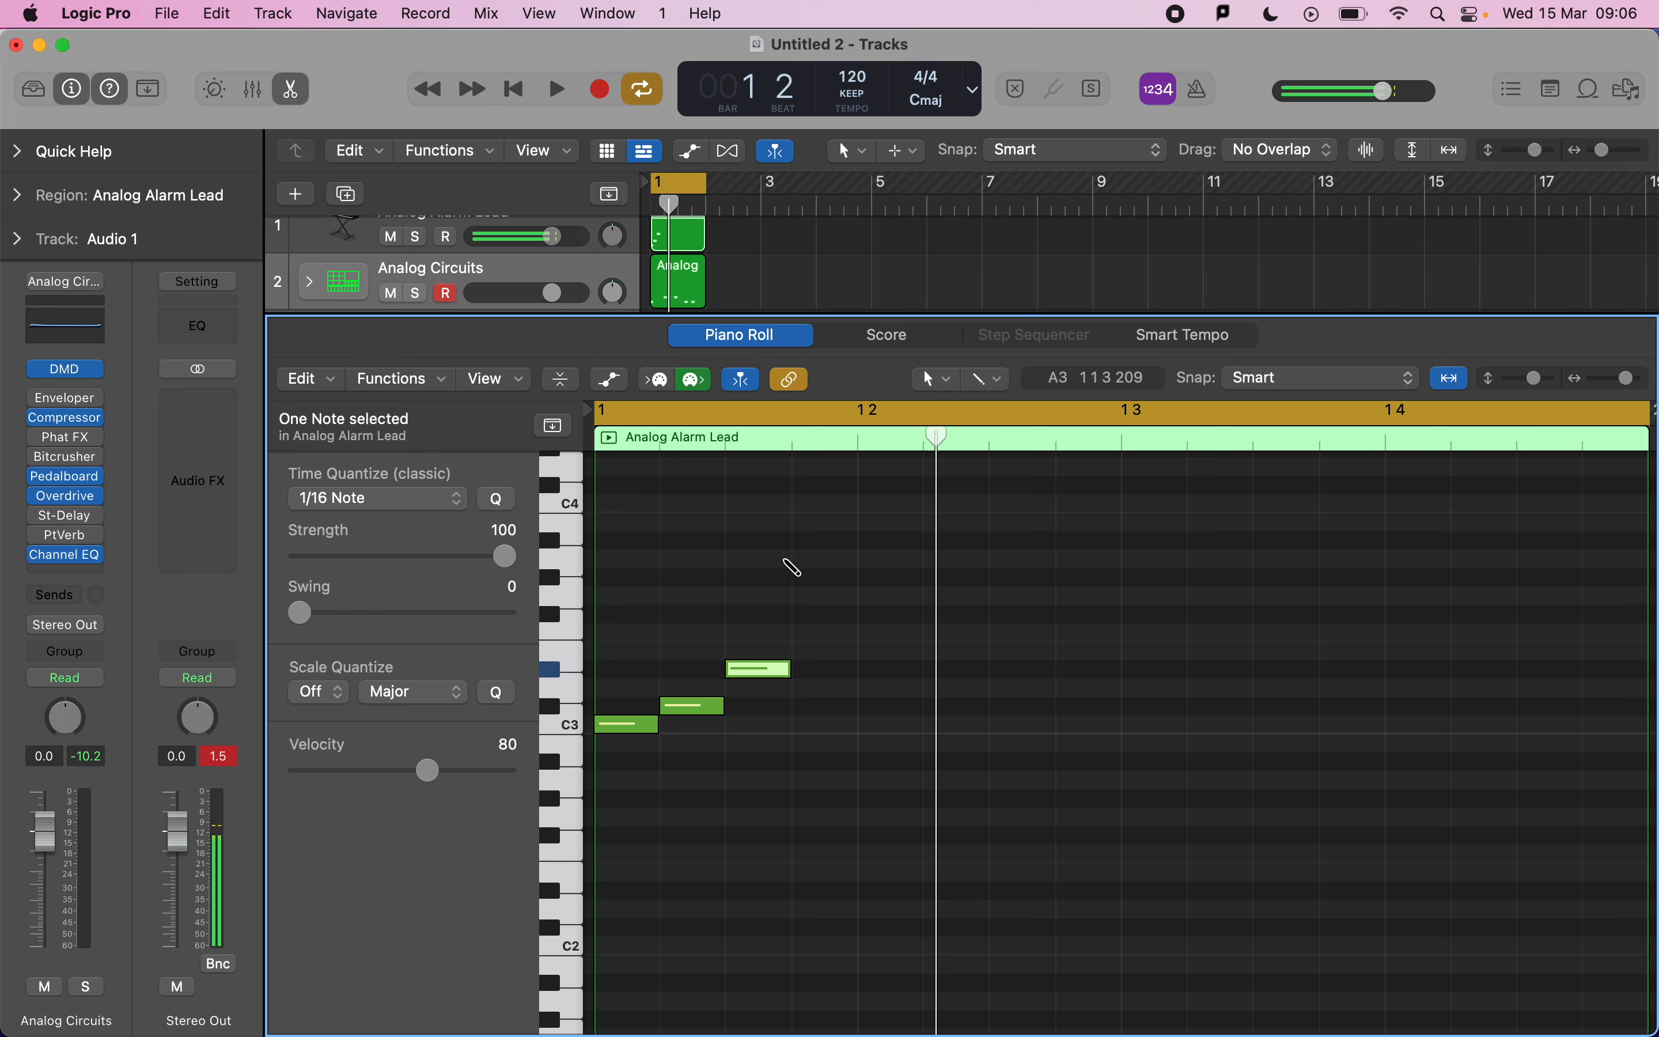
super+click(804, 631)
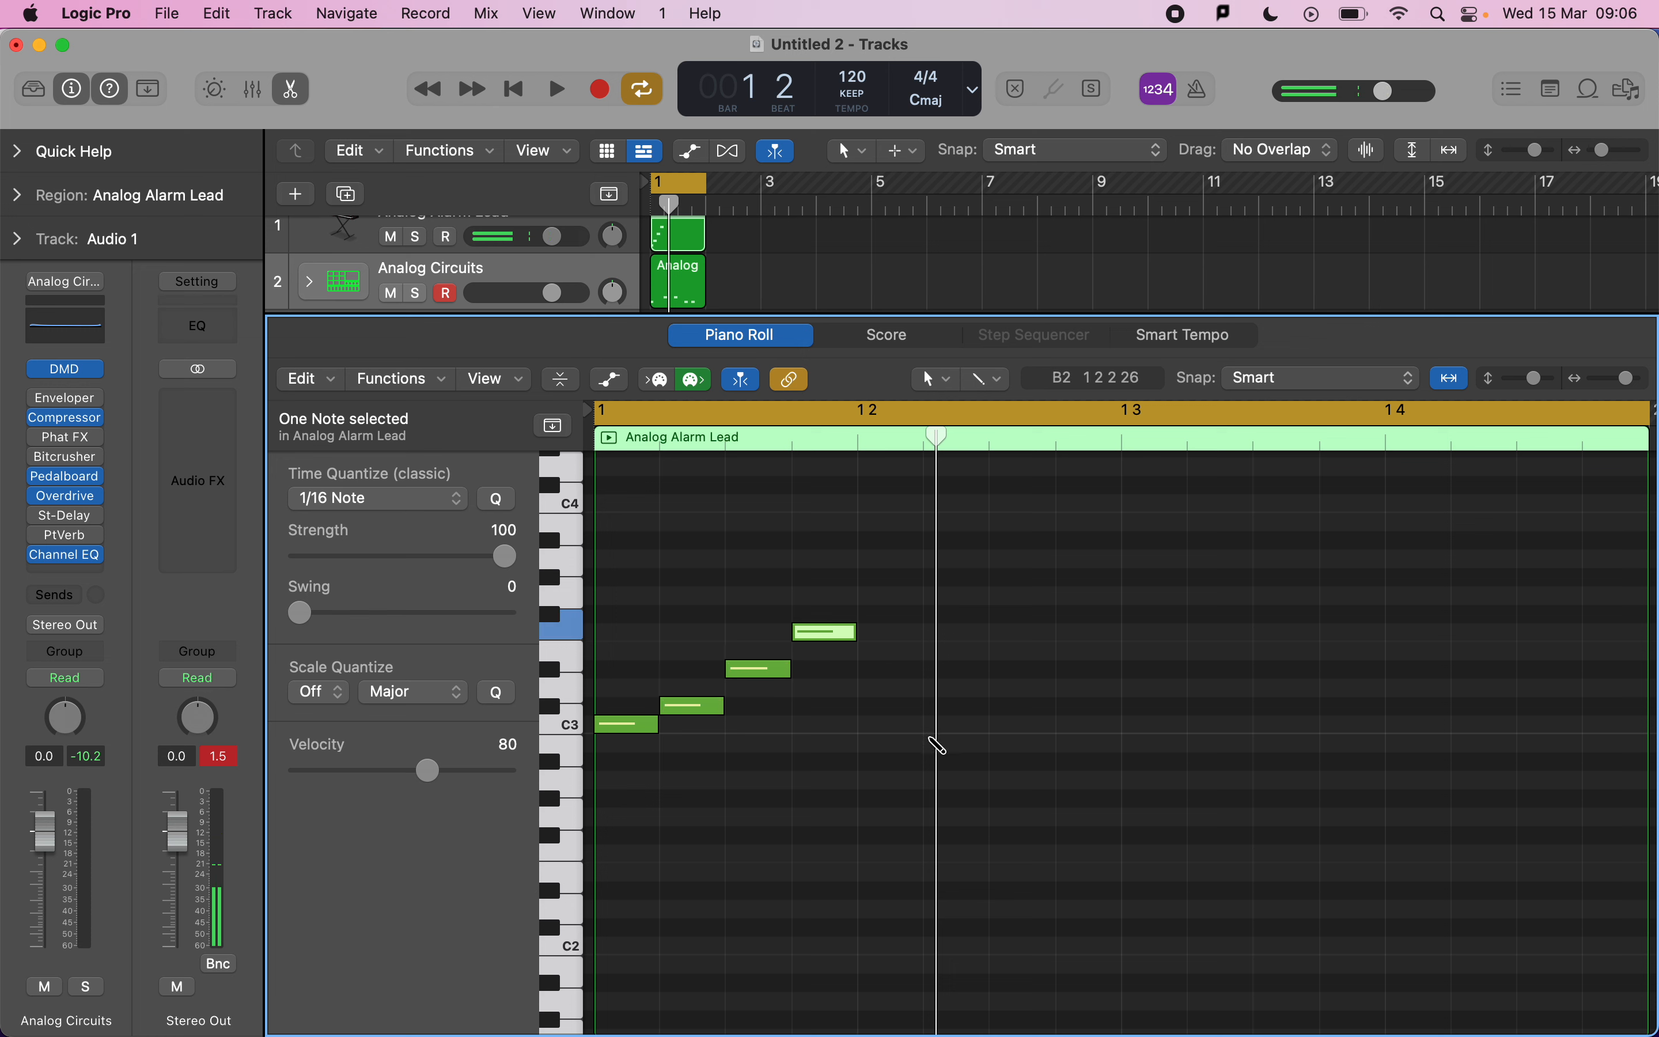
super+click(883, 743)
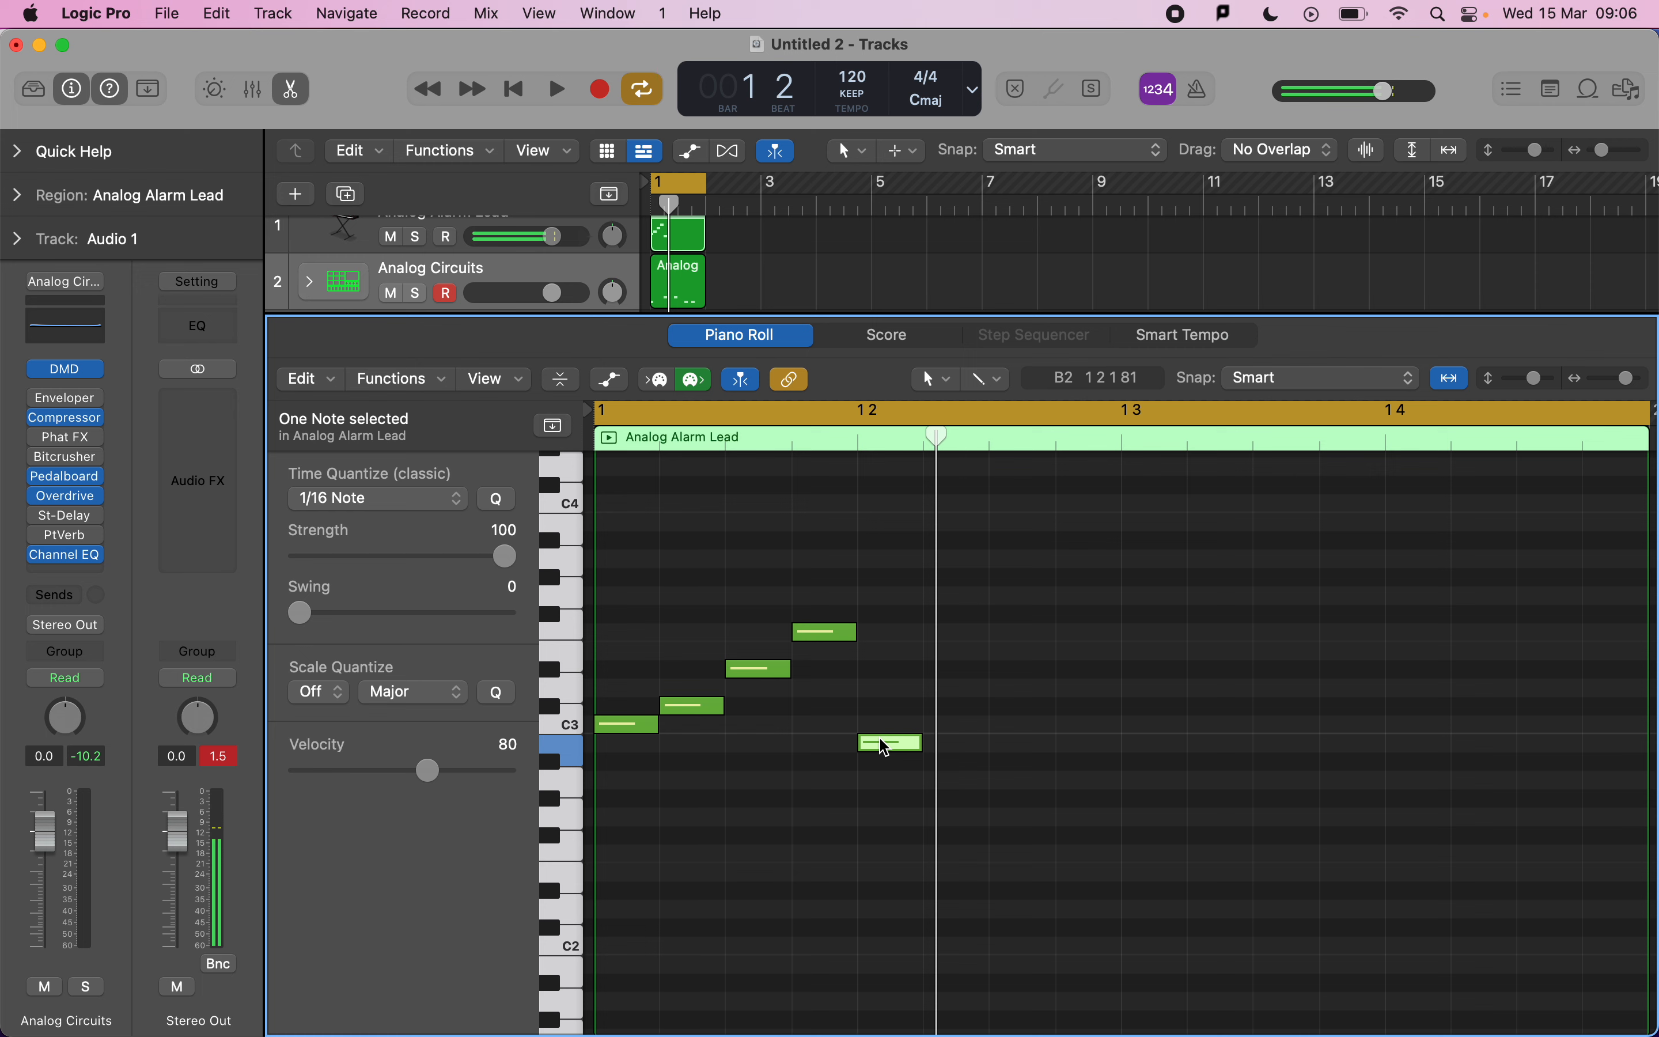
key(space)
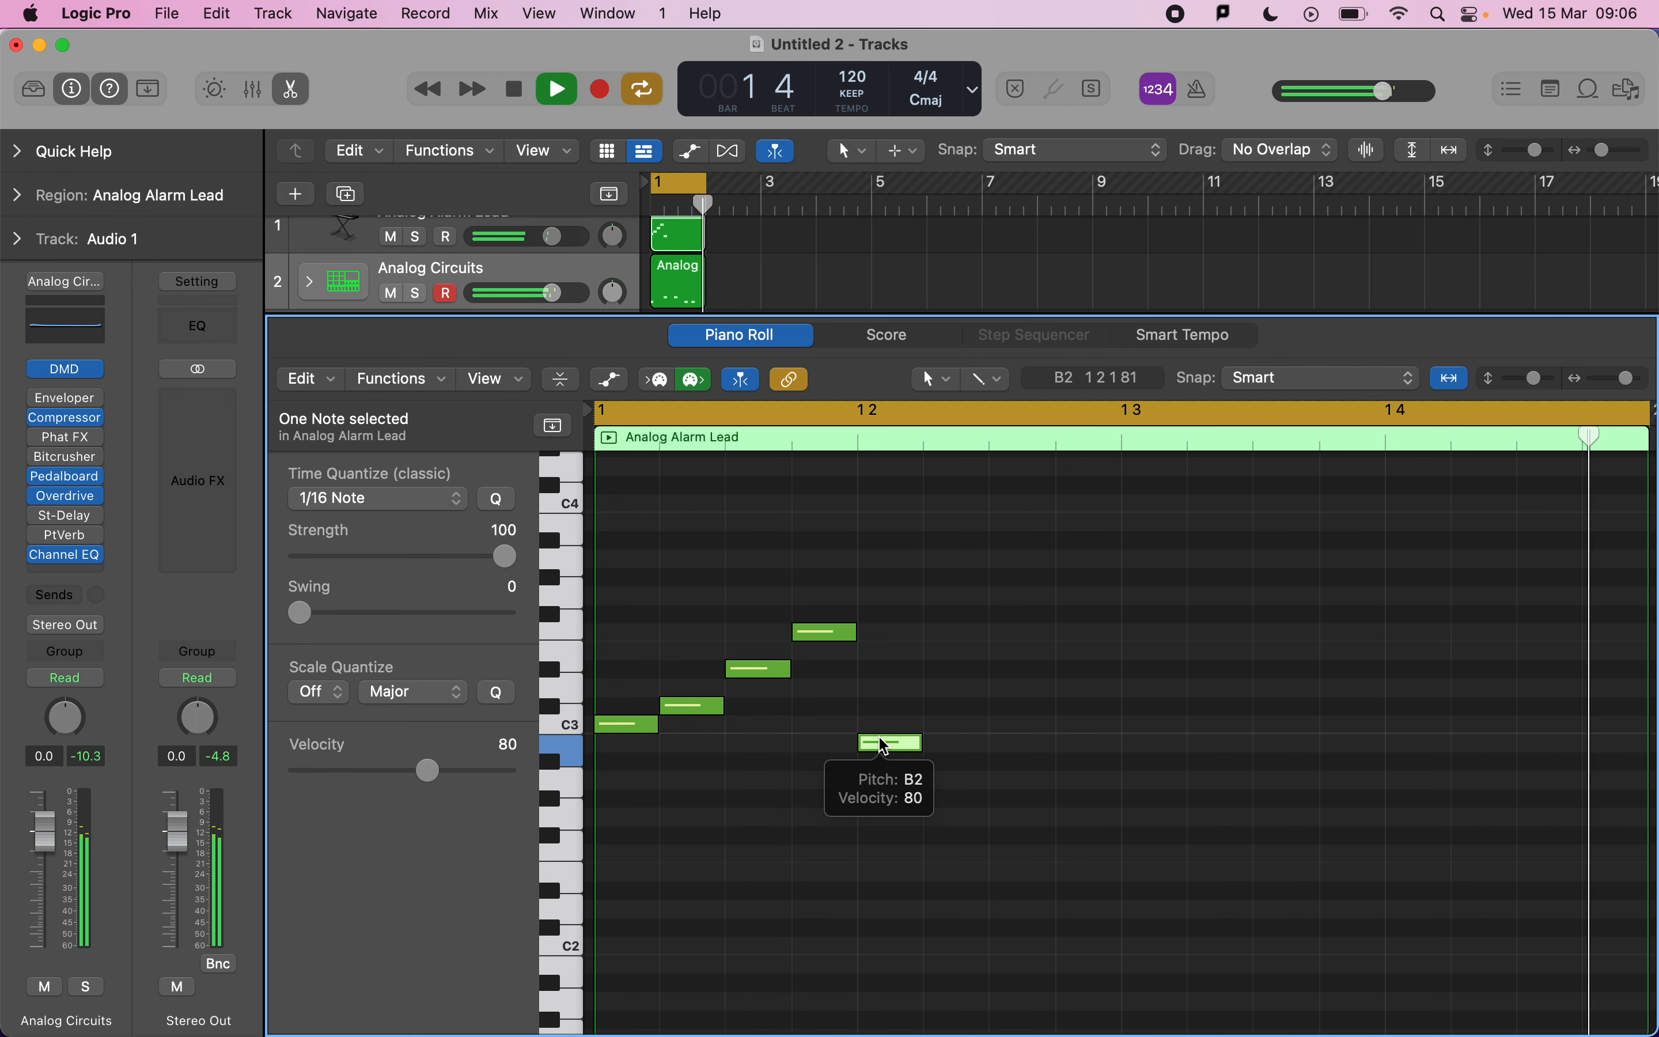
key(space)
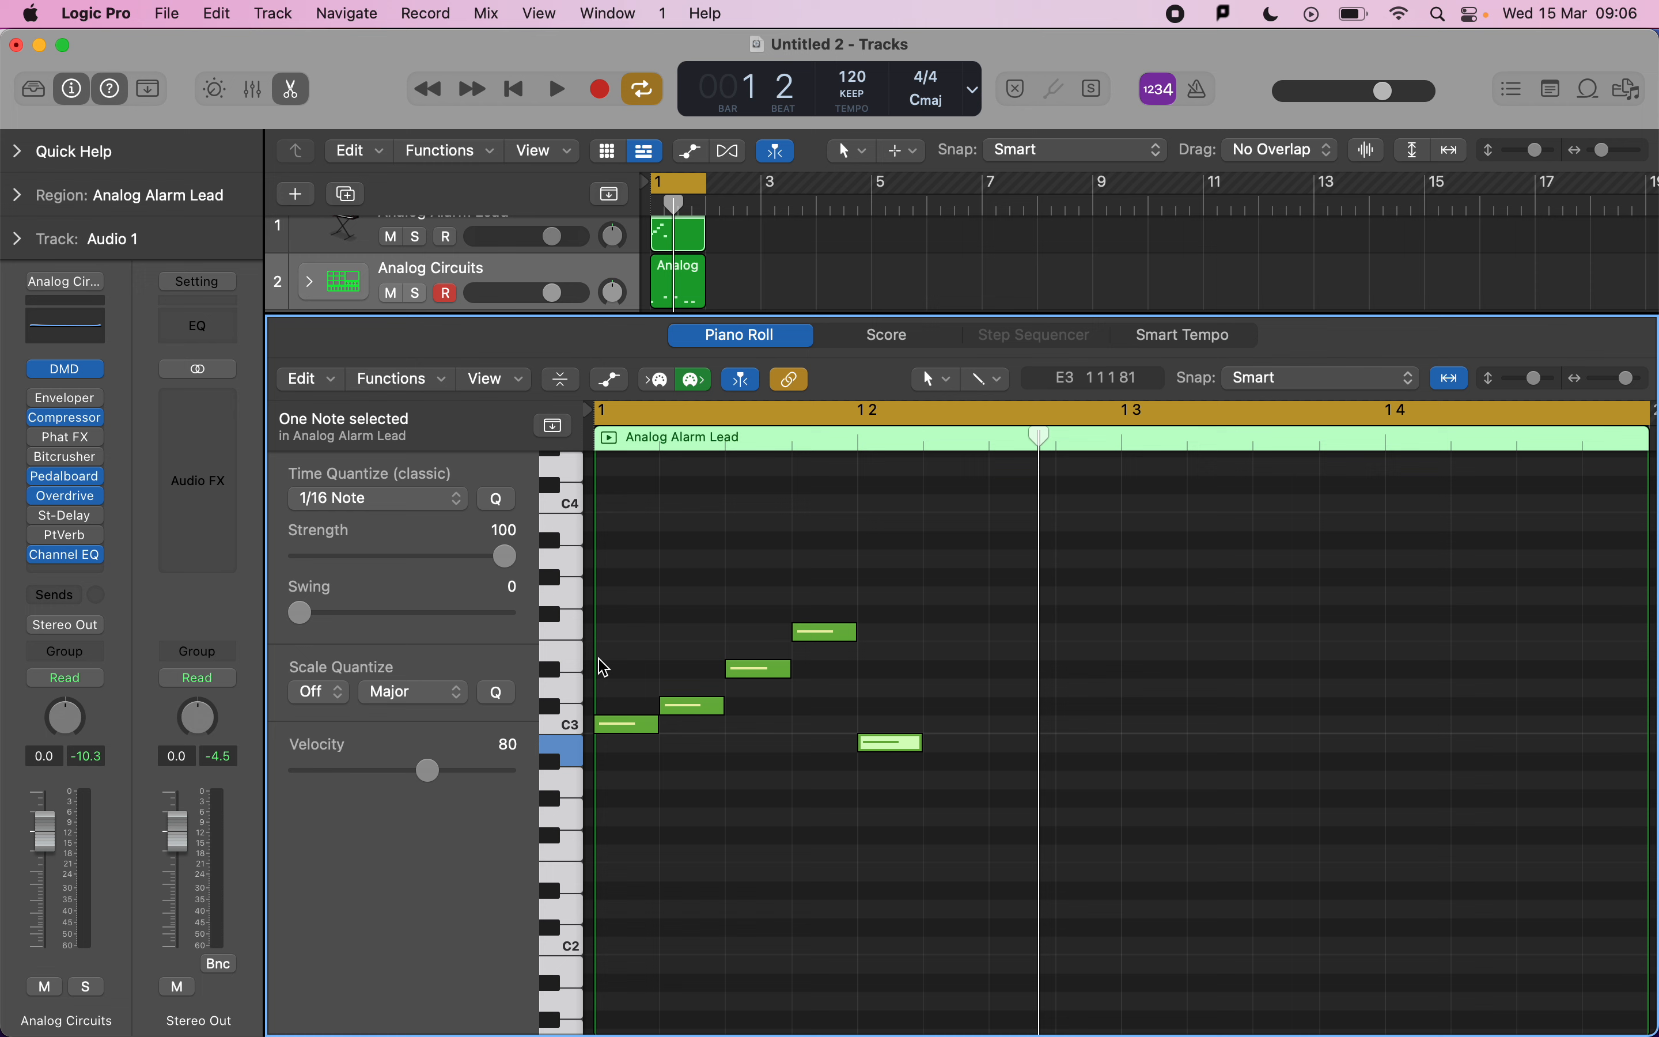
Drag the second lead note upward to reshape the phrase and play it back.
mouse_move(689, 710)
click(697, 712)
drag(696, 712, 821, 609)
key(space)
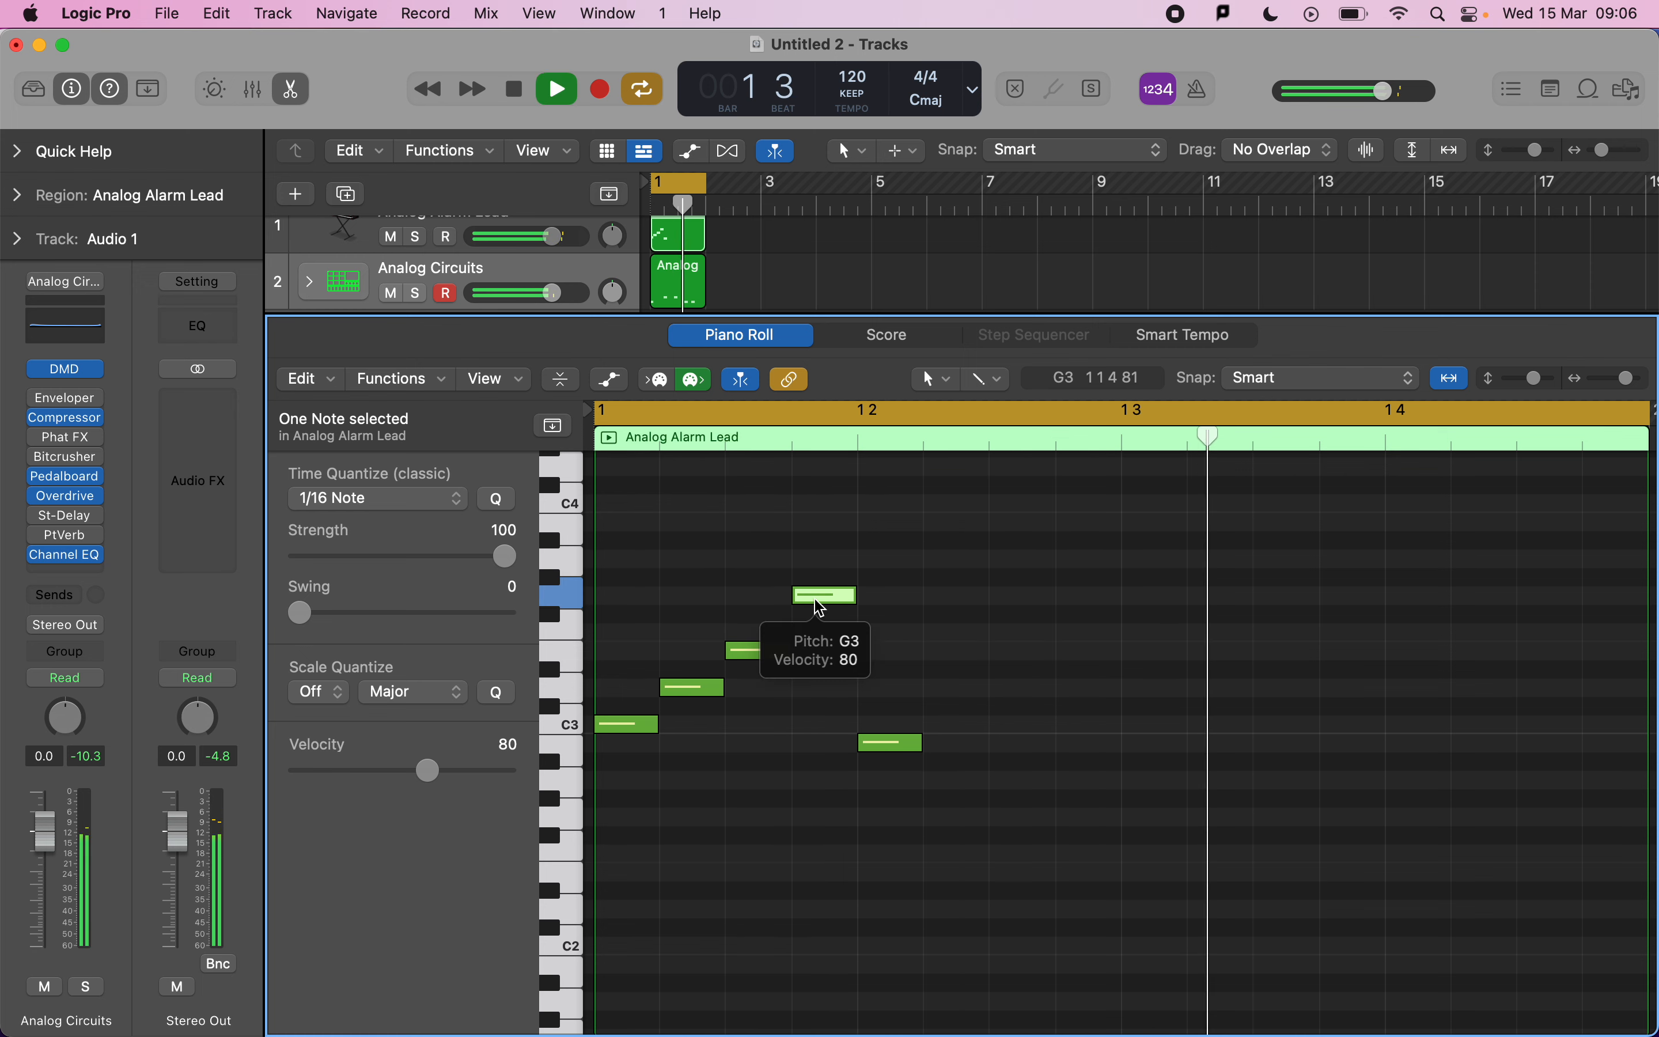
key(space)
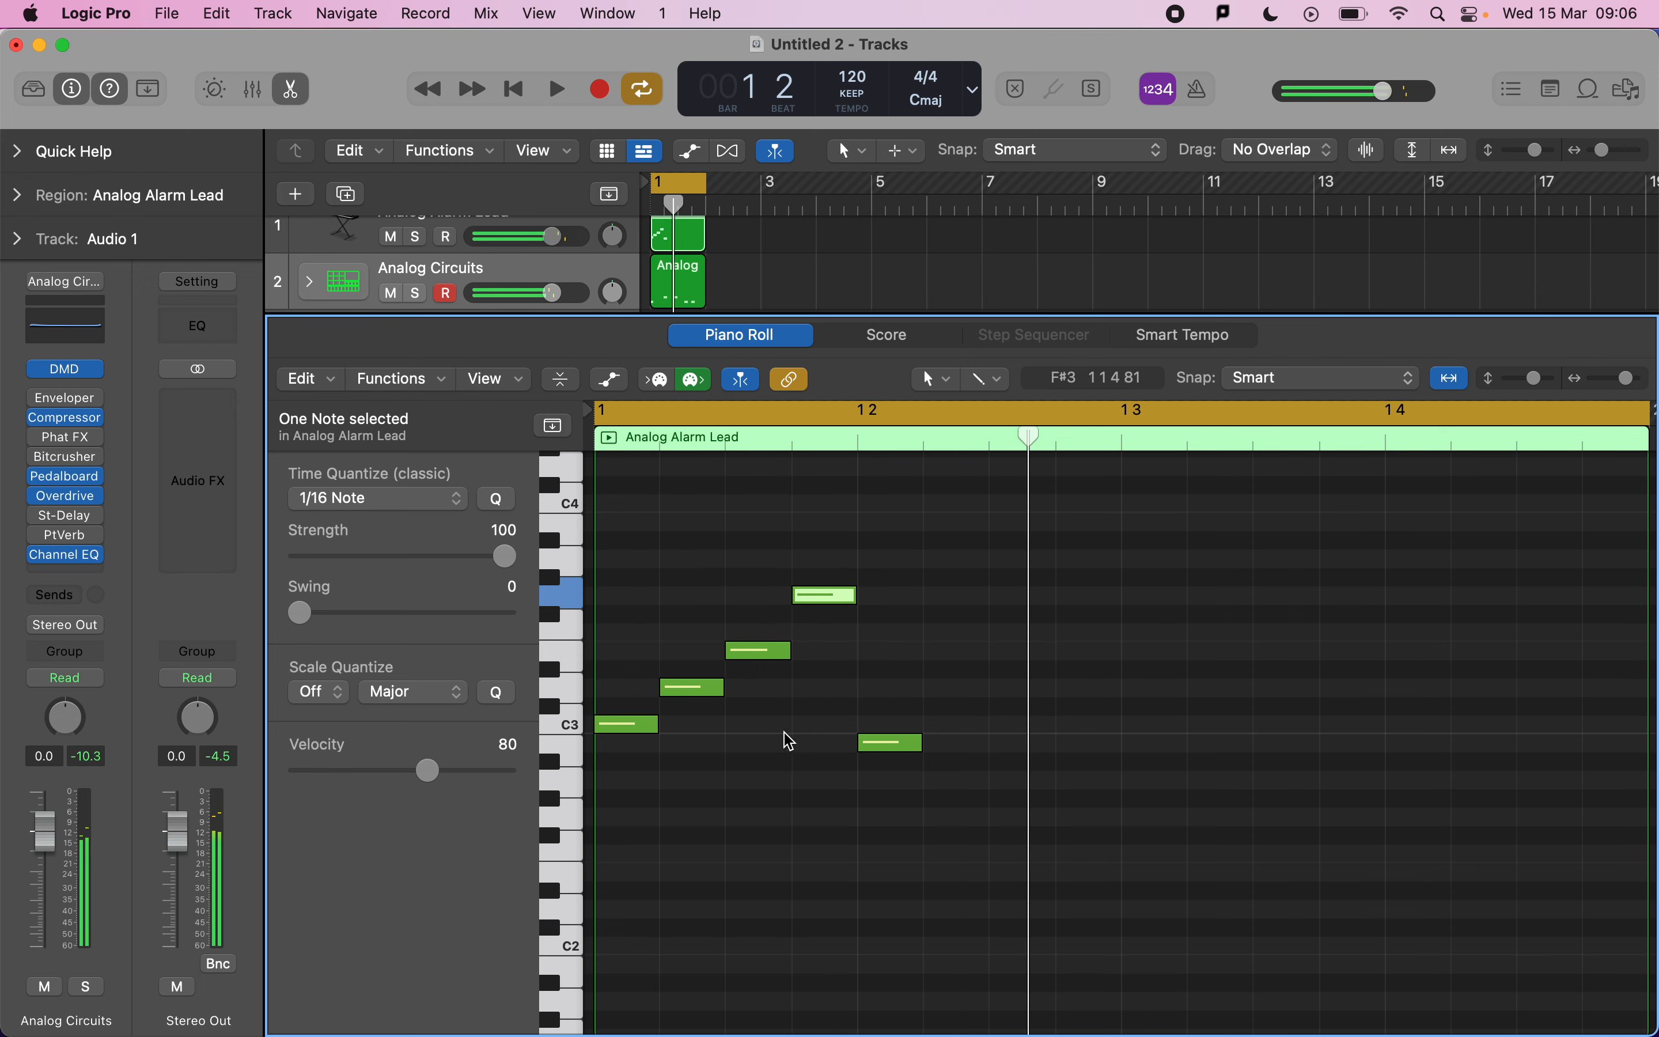
Select the lead notes and undo the last three note edits.
drag(635, 552, 927, 890)
key(super+z)
key(super+z)
key(super+z)
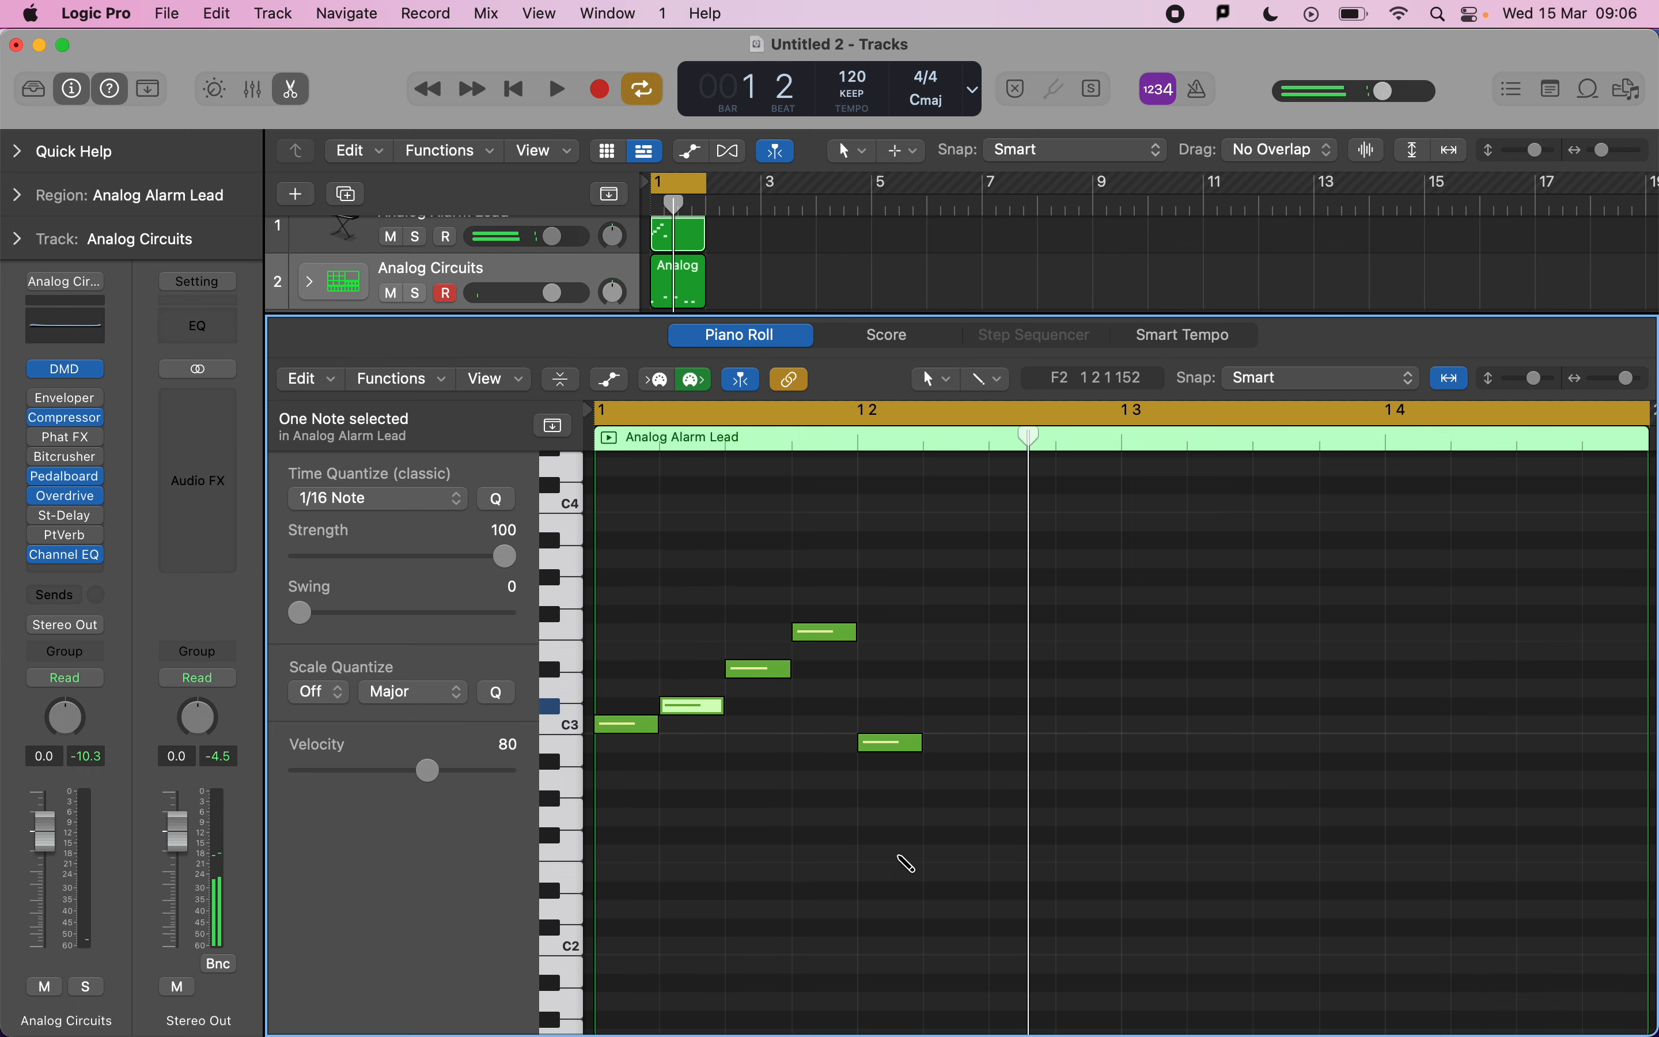
Select all lead notes, scale-quantize them to C Major, and play the result.
drag(916, 802, 592, 592)
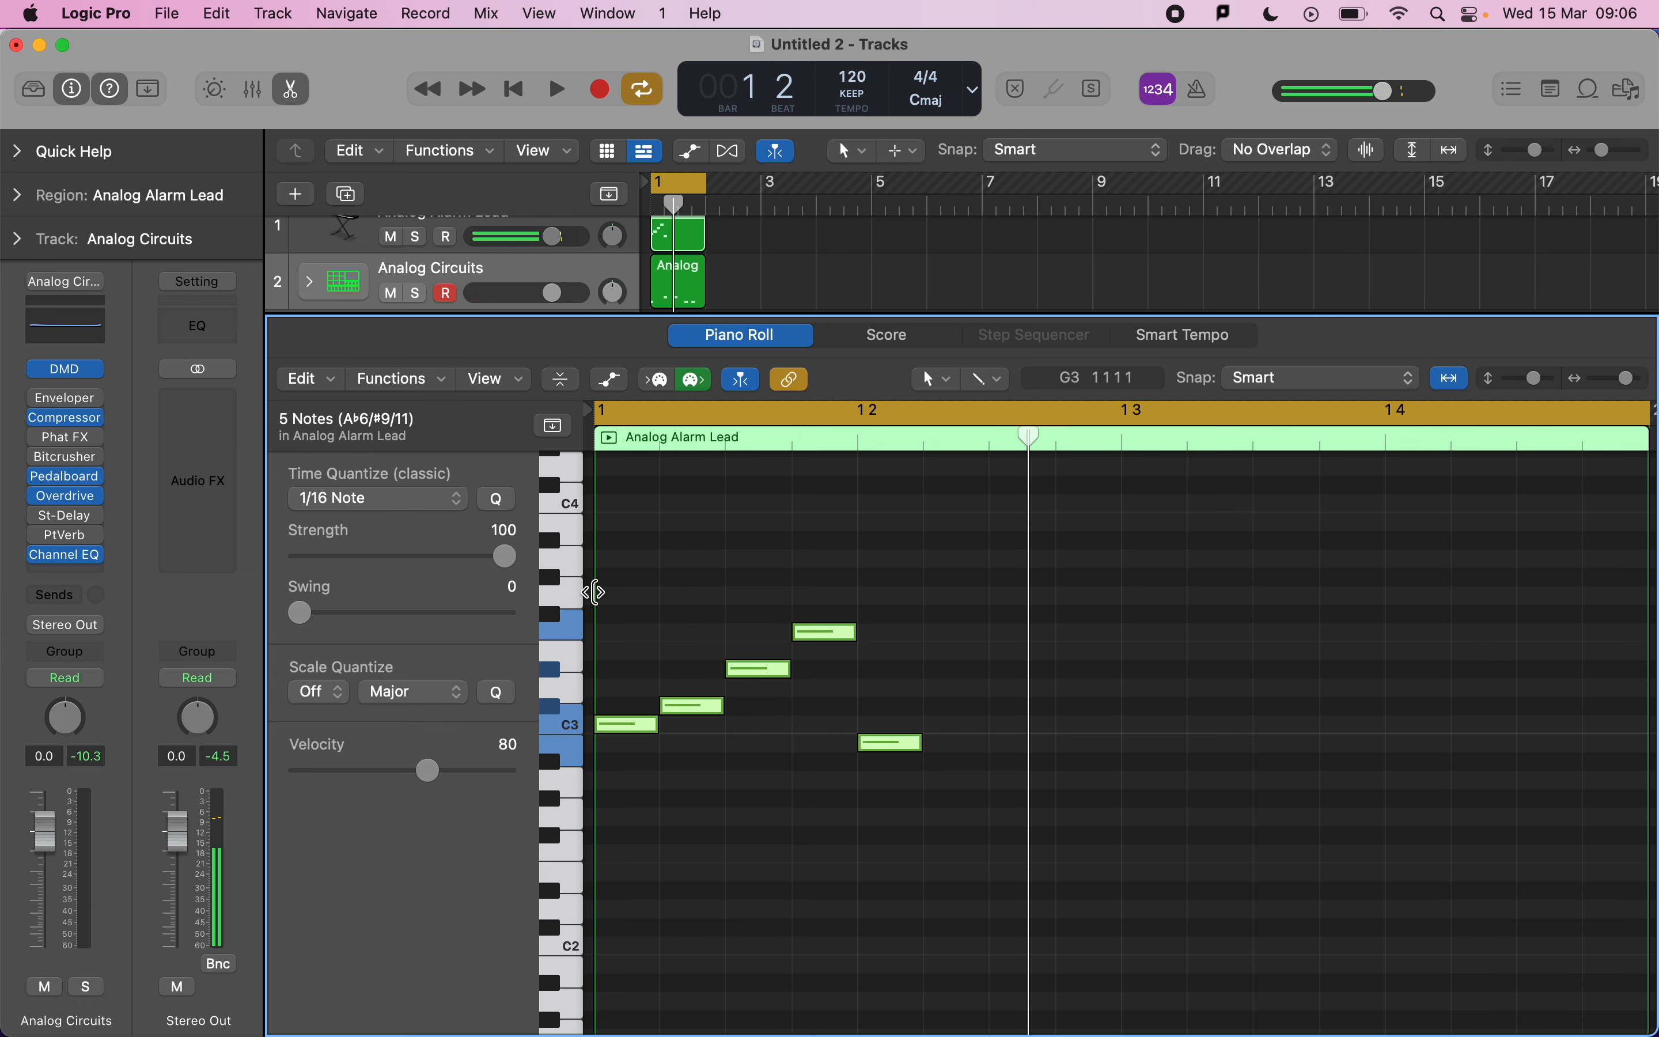
click(338, 694)
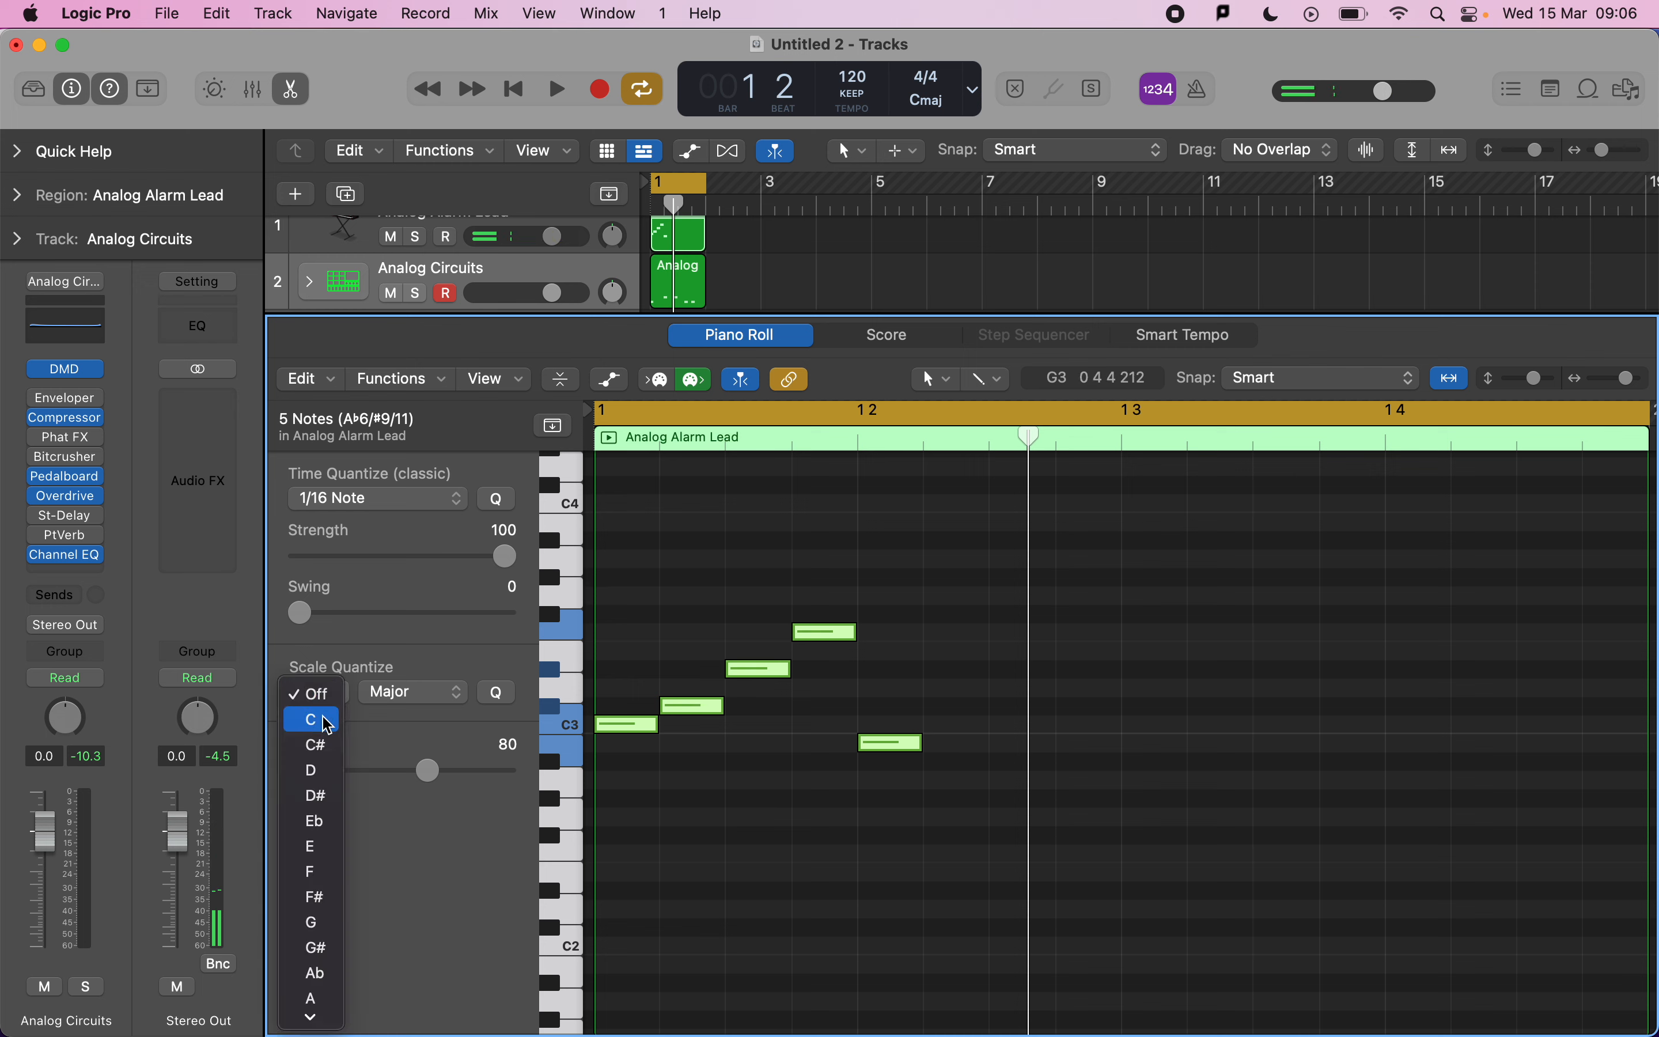
click(328, 722)
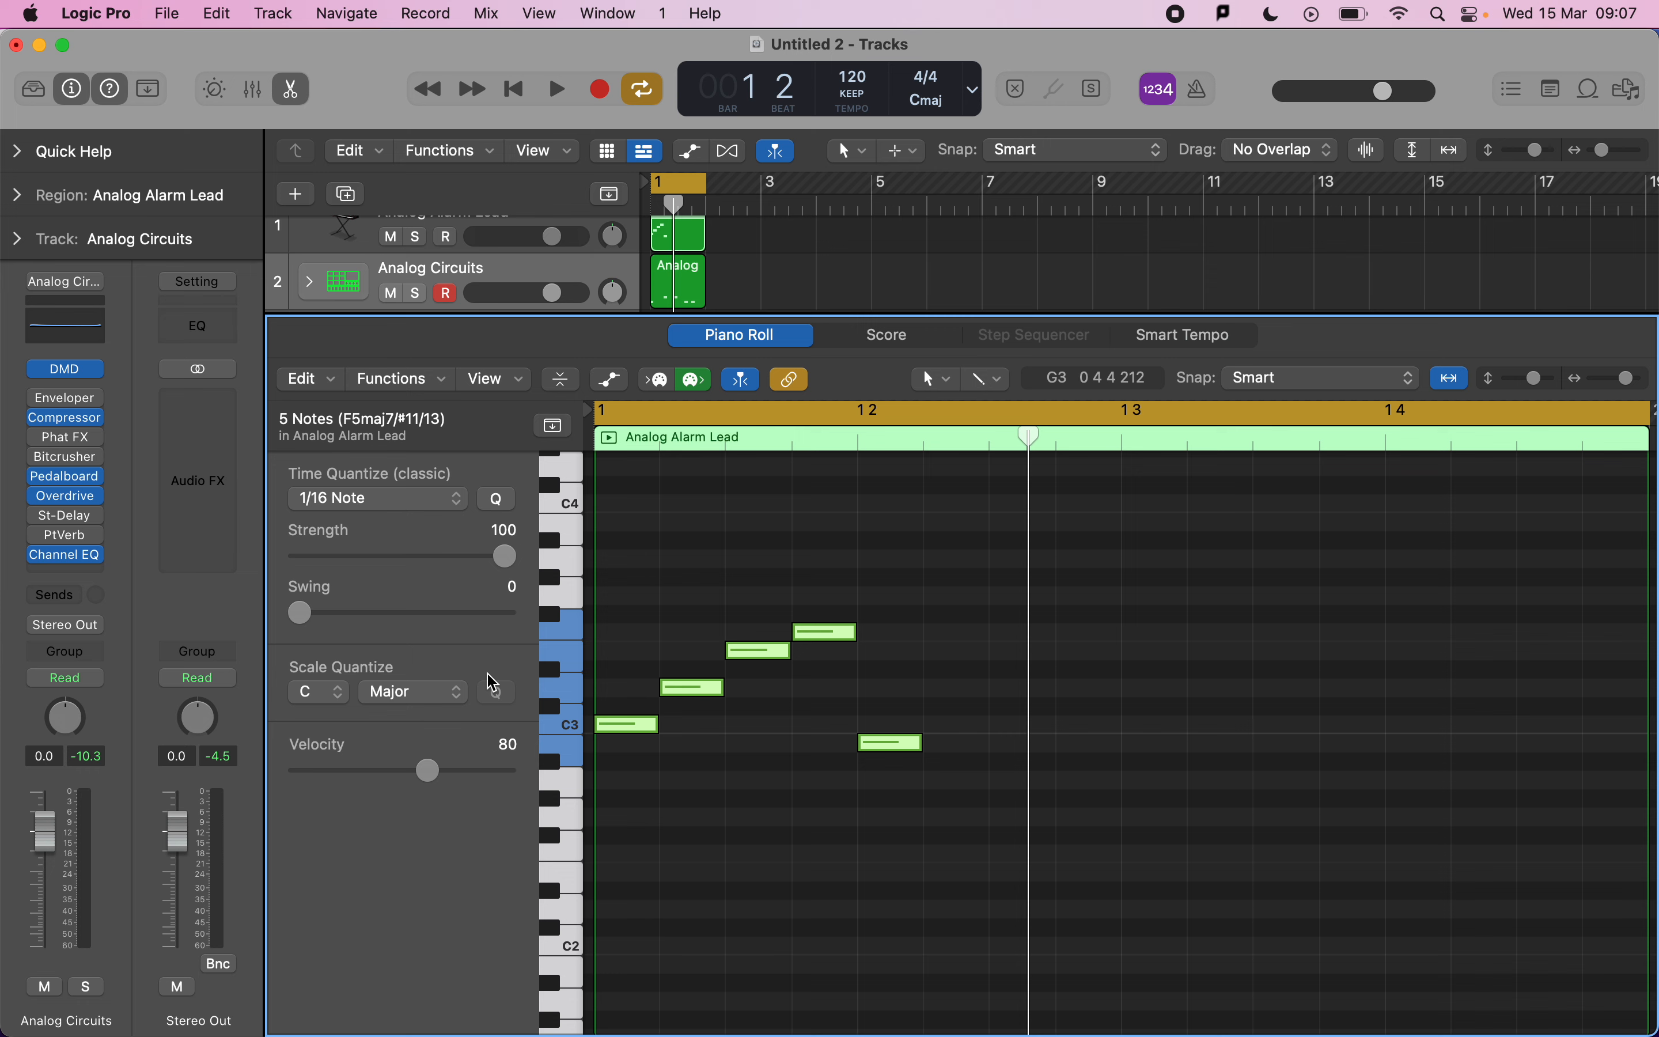
key(space)
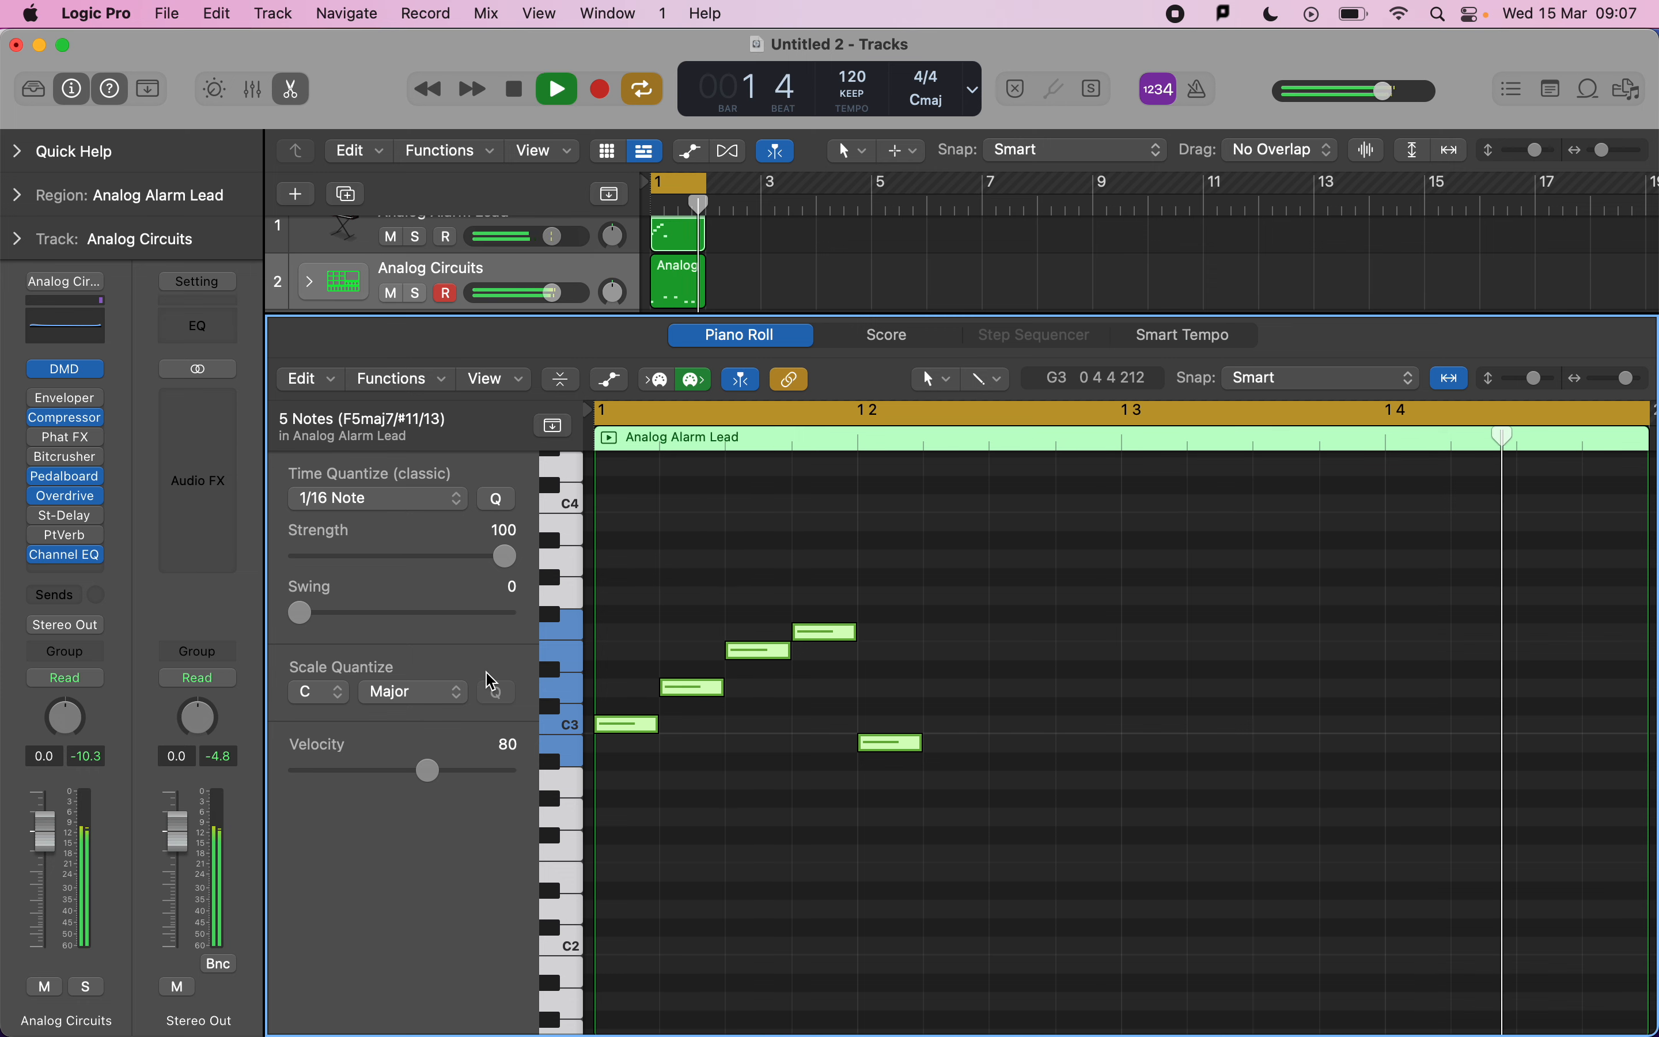
key(space)
Review the MIDI criteria in the exam mark scheme document.
click(787, 577)
key(super+Tab)
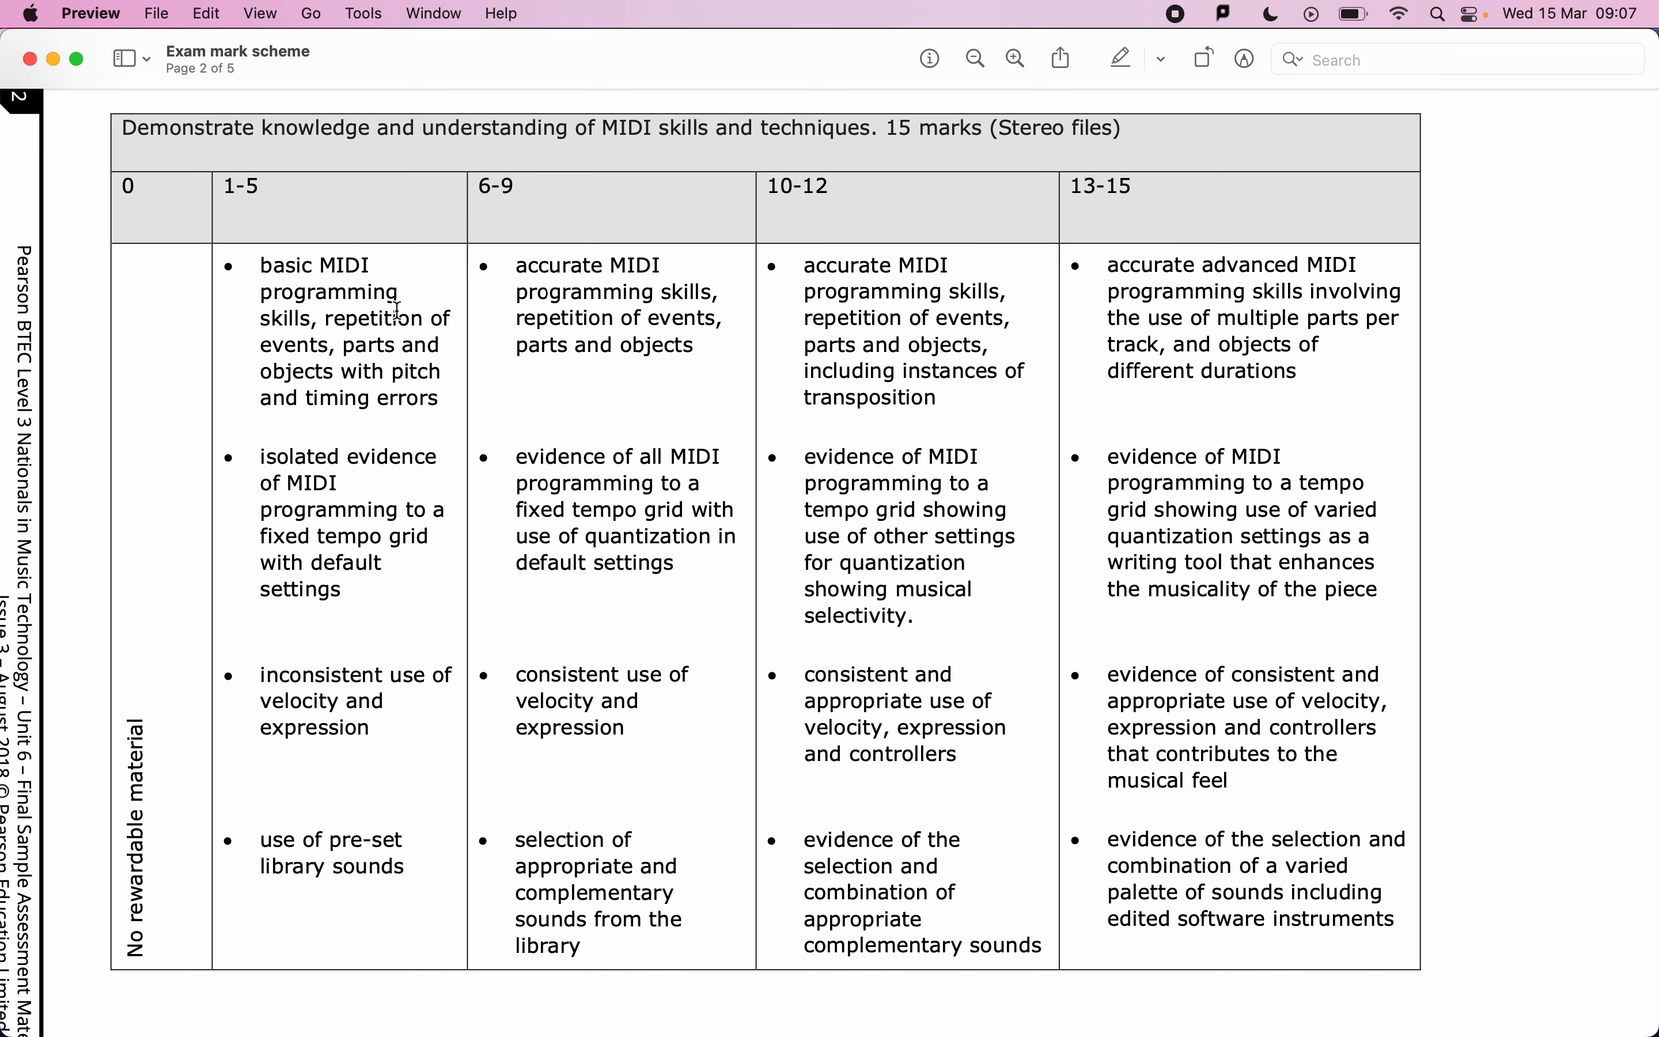
key(super+Tab)
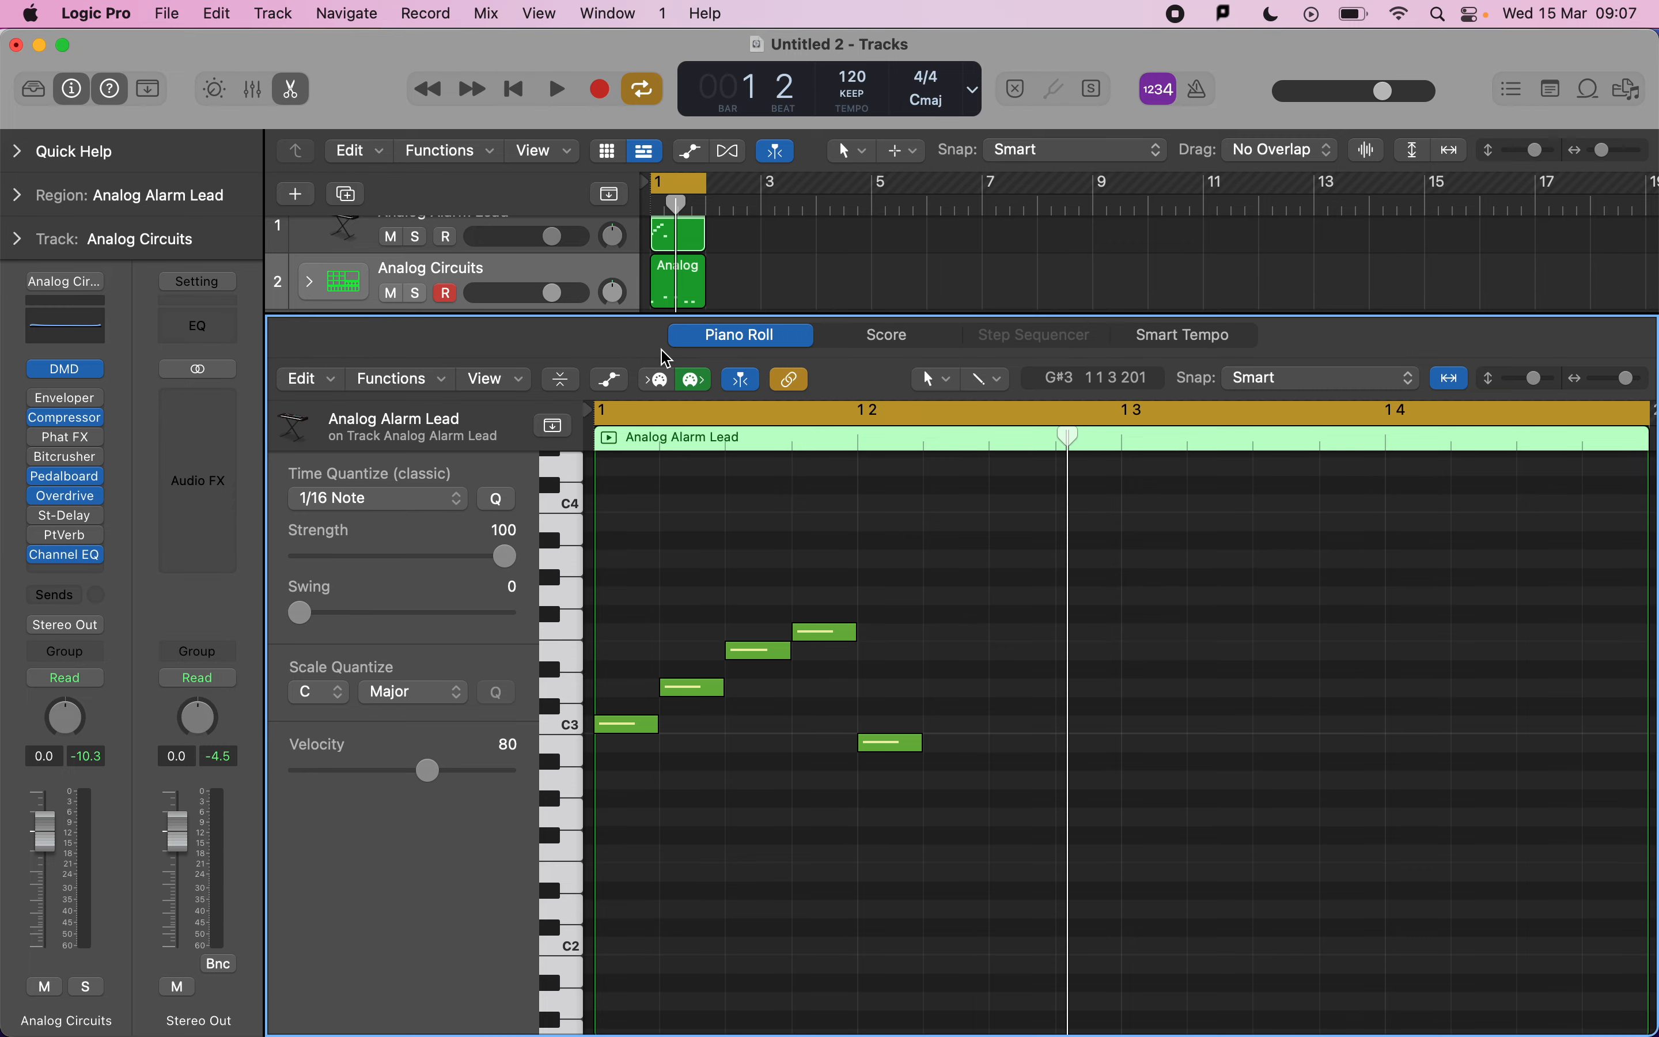
Close the Piano Roll and copy both bar-1 regions to bar 3.
key(e)
click(704, 425)
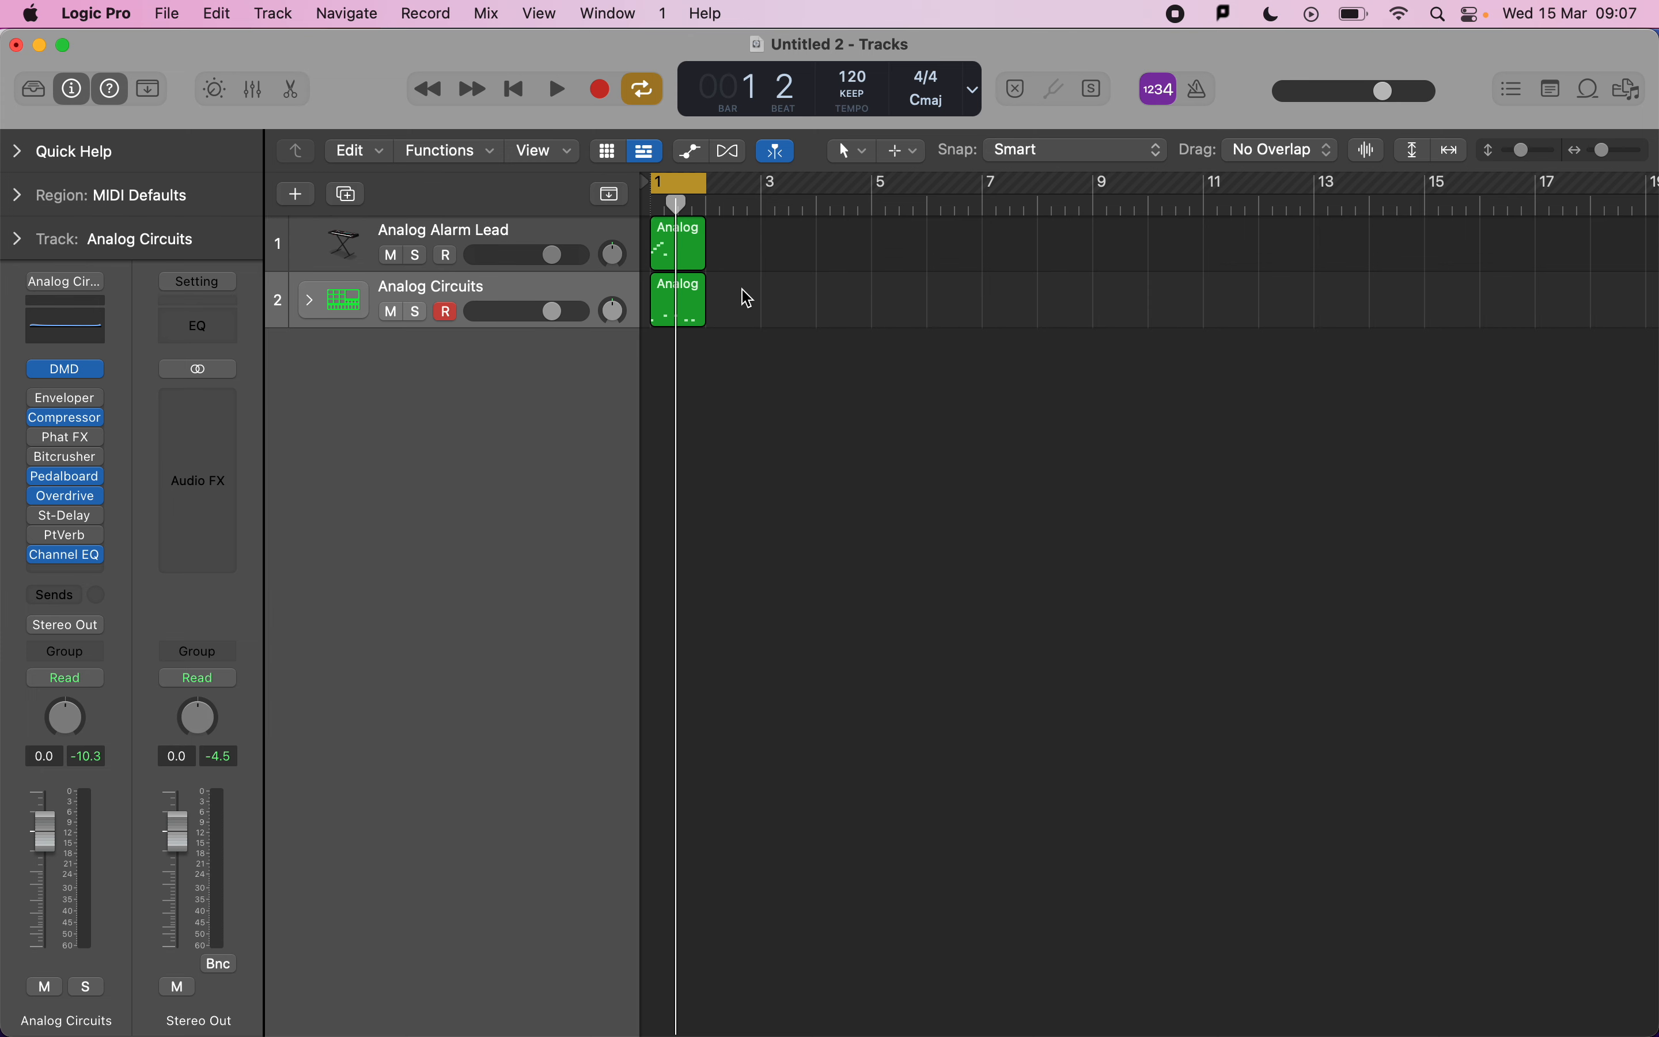
drag(748, 312, 693, 238)
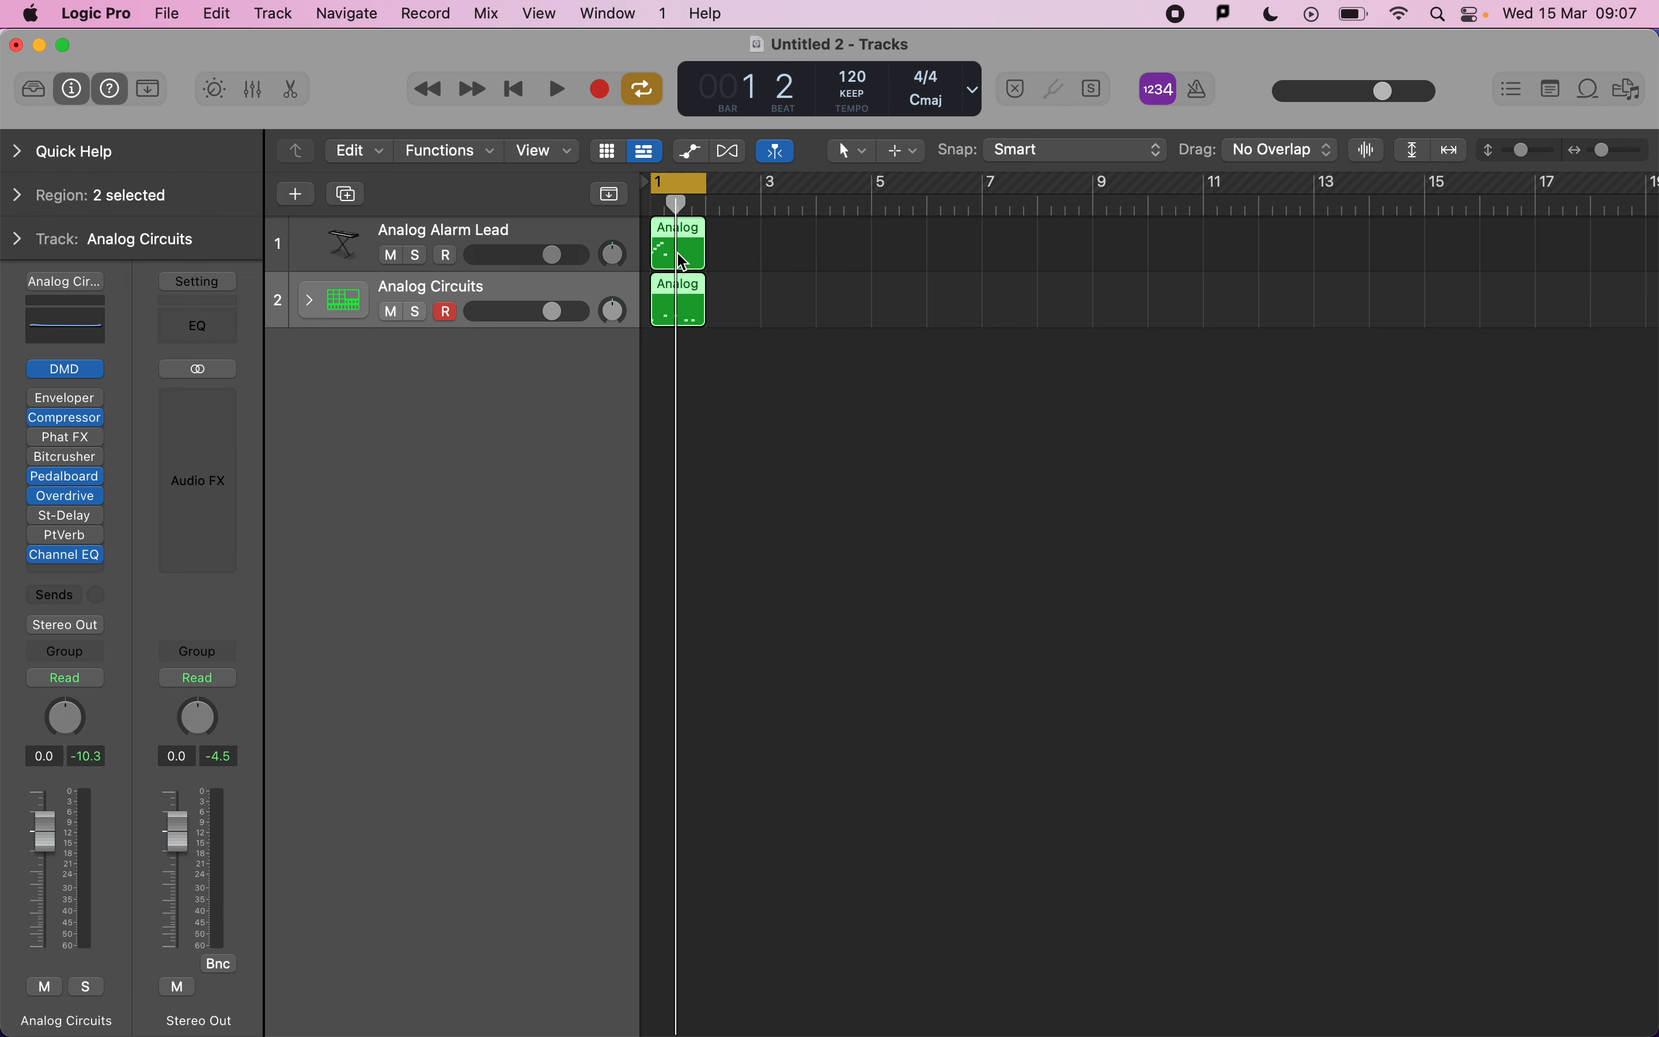
drag(682, 260, 795, 264)
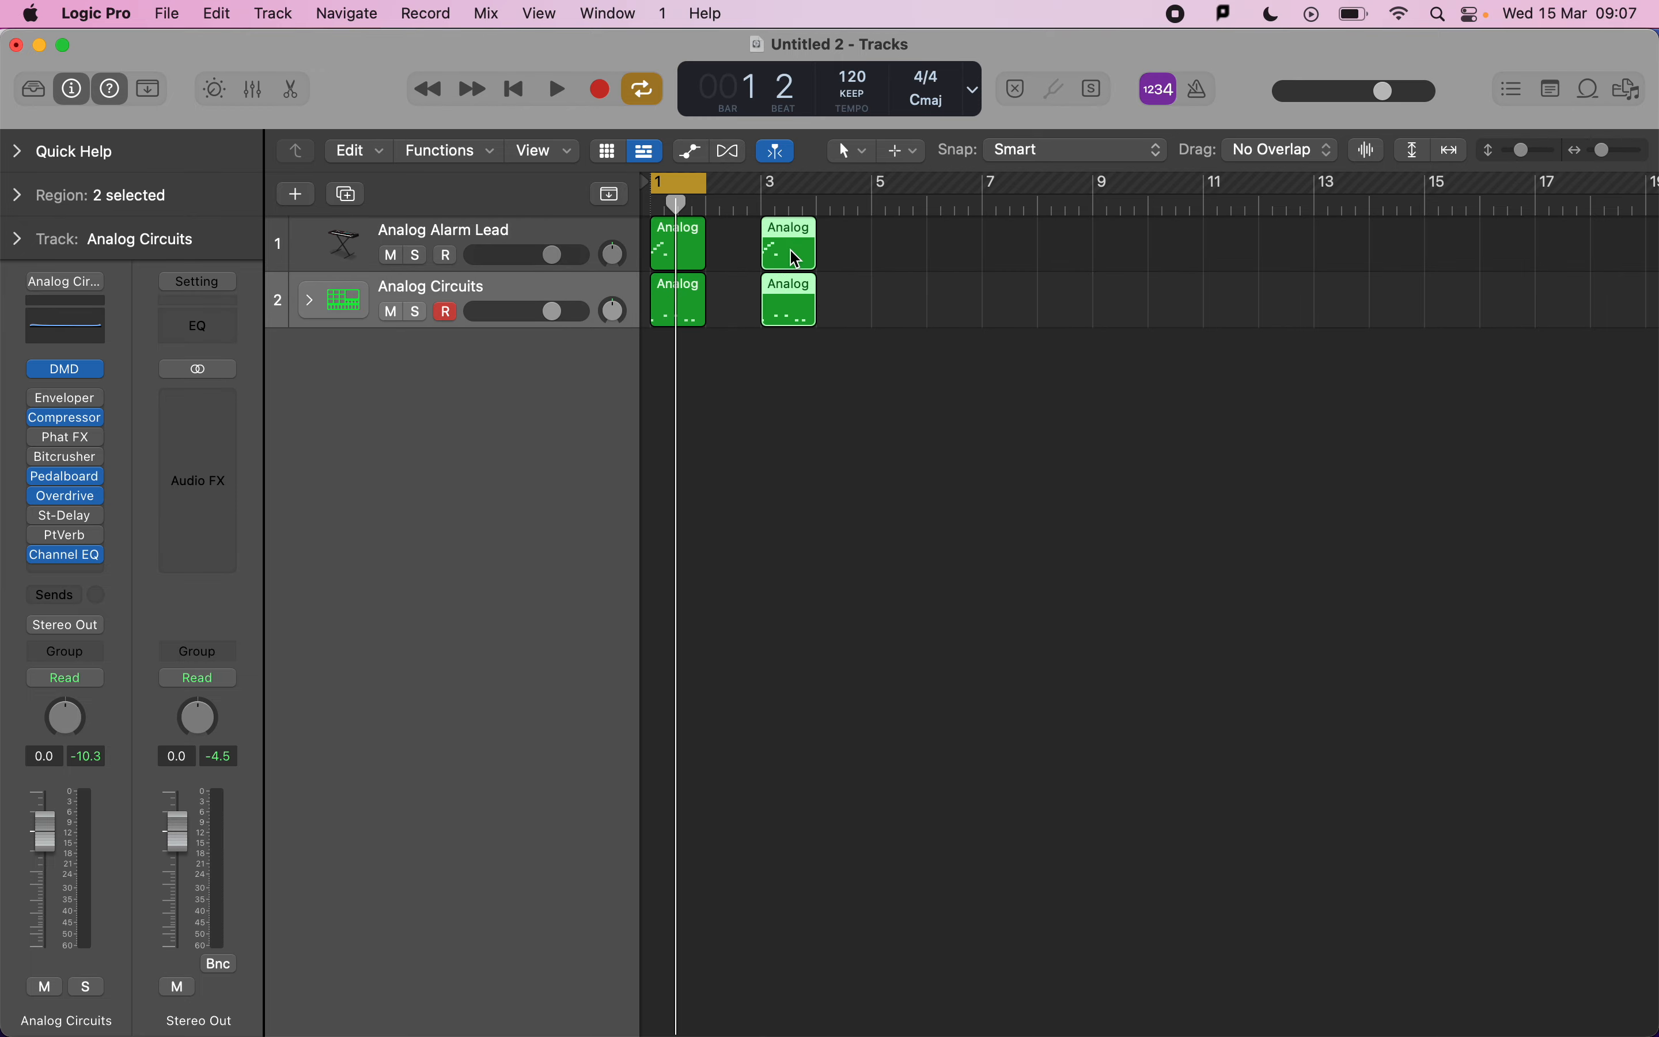
click(859, 440)
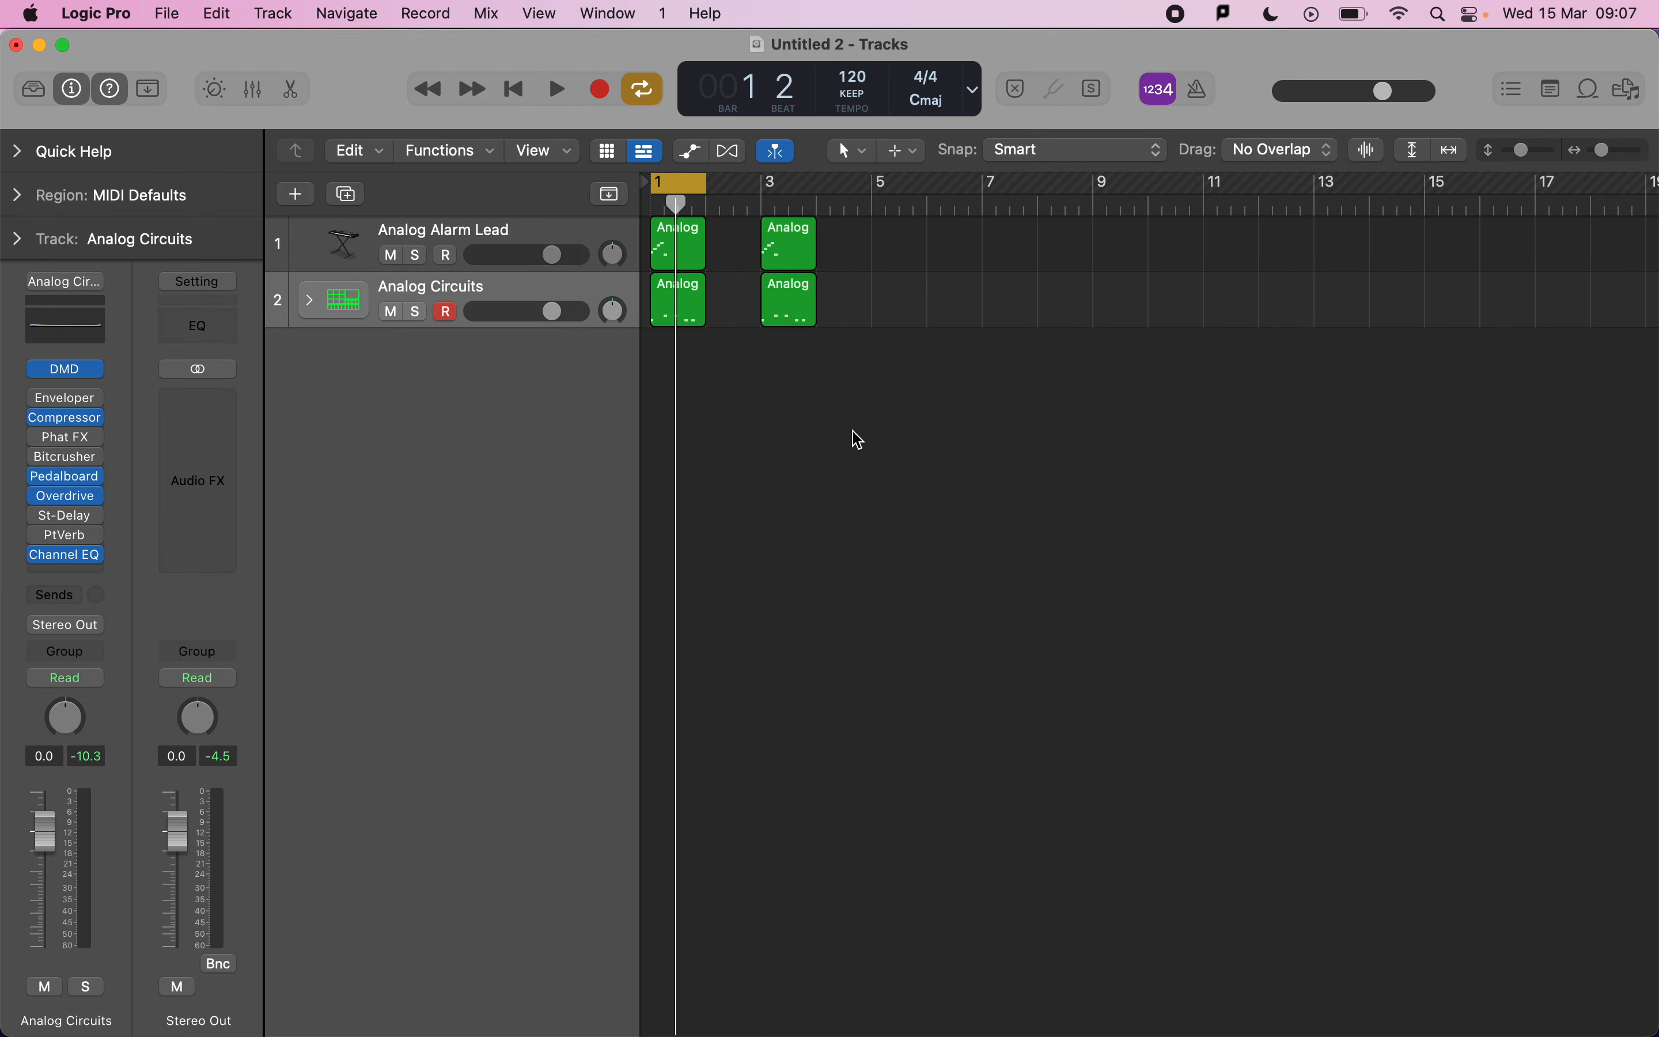
Open the copied lead region at bar 3 in the Piano Roll and check it against the mark scheme.
key(super+Tab)
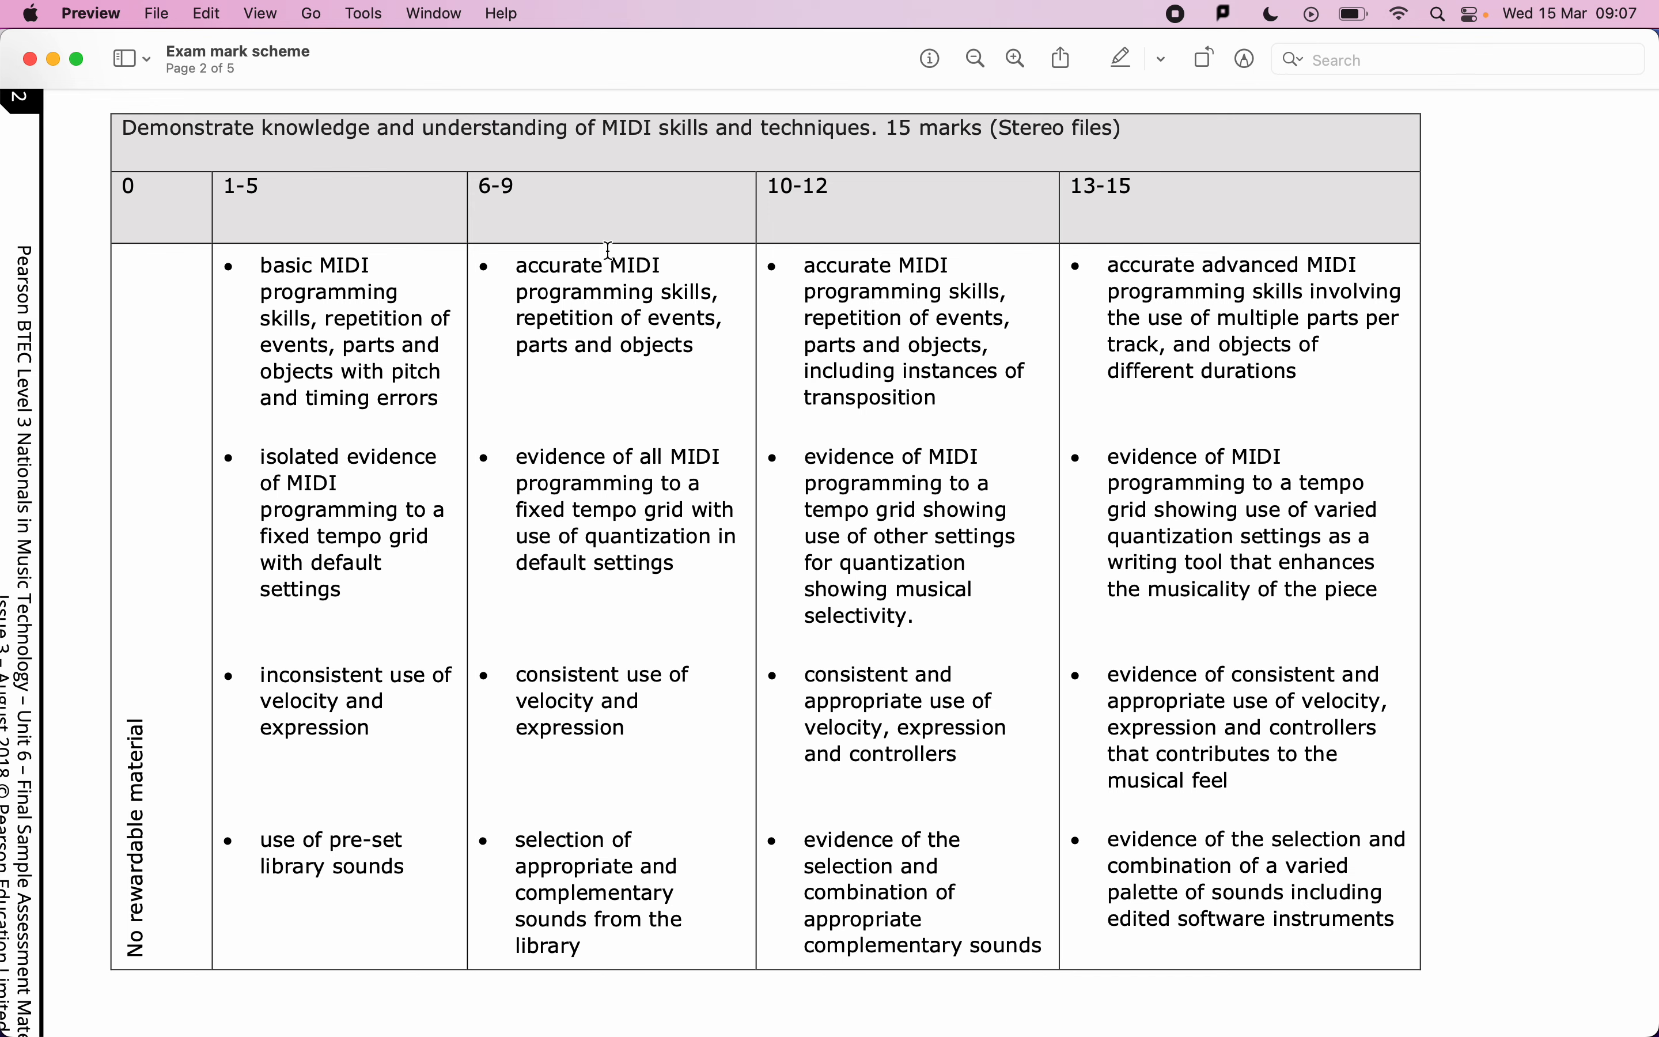
key(super+Tab)
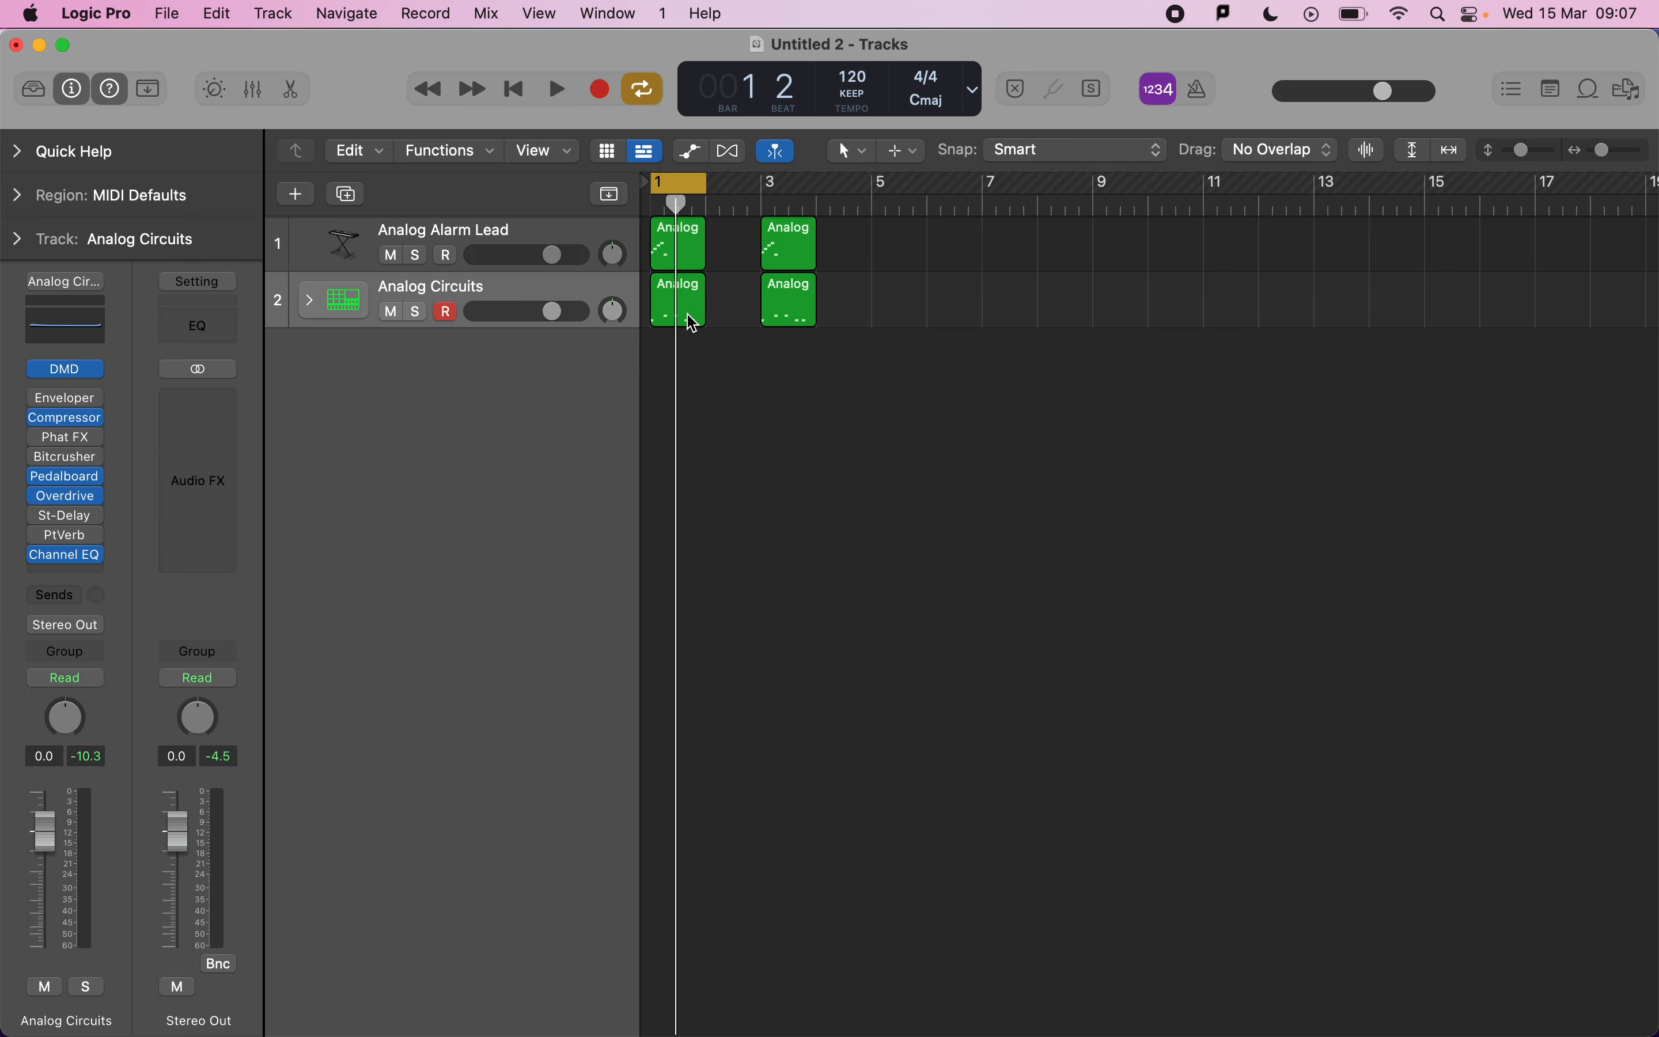
double_click(798, 252)
drag(694, 727, 670, 723)
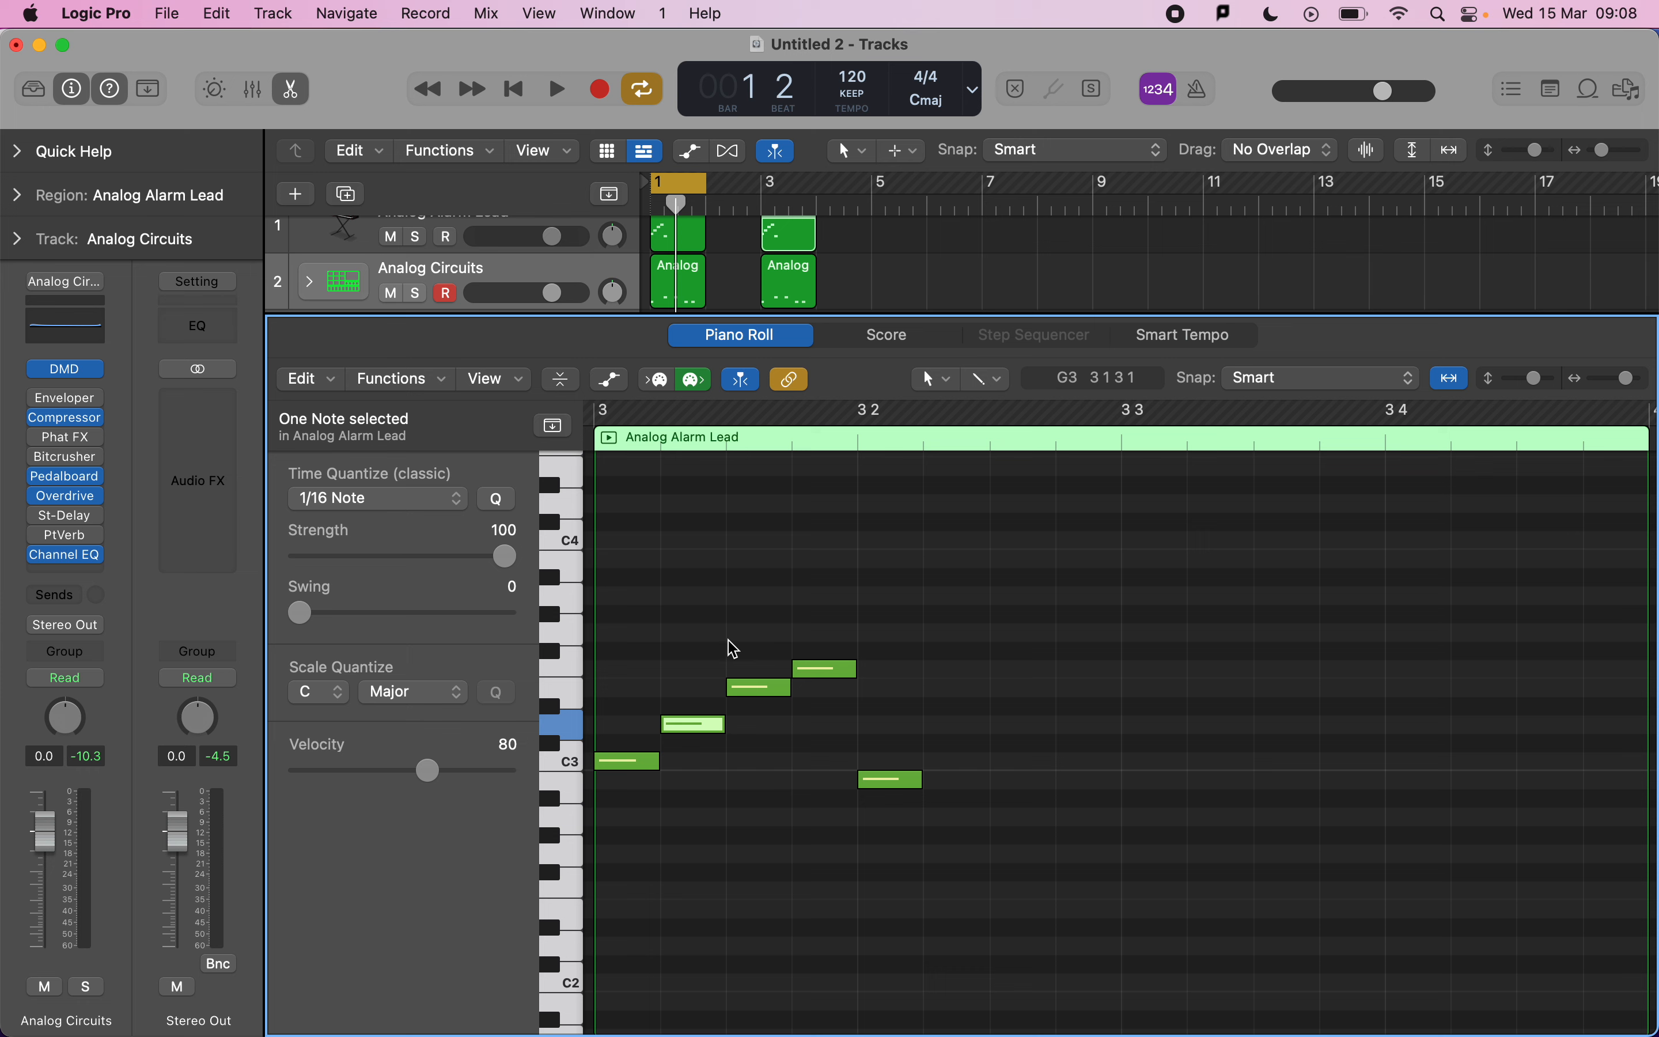
key(super+Tab)
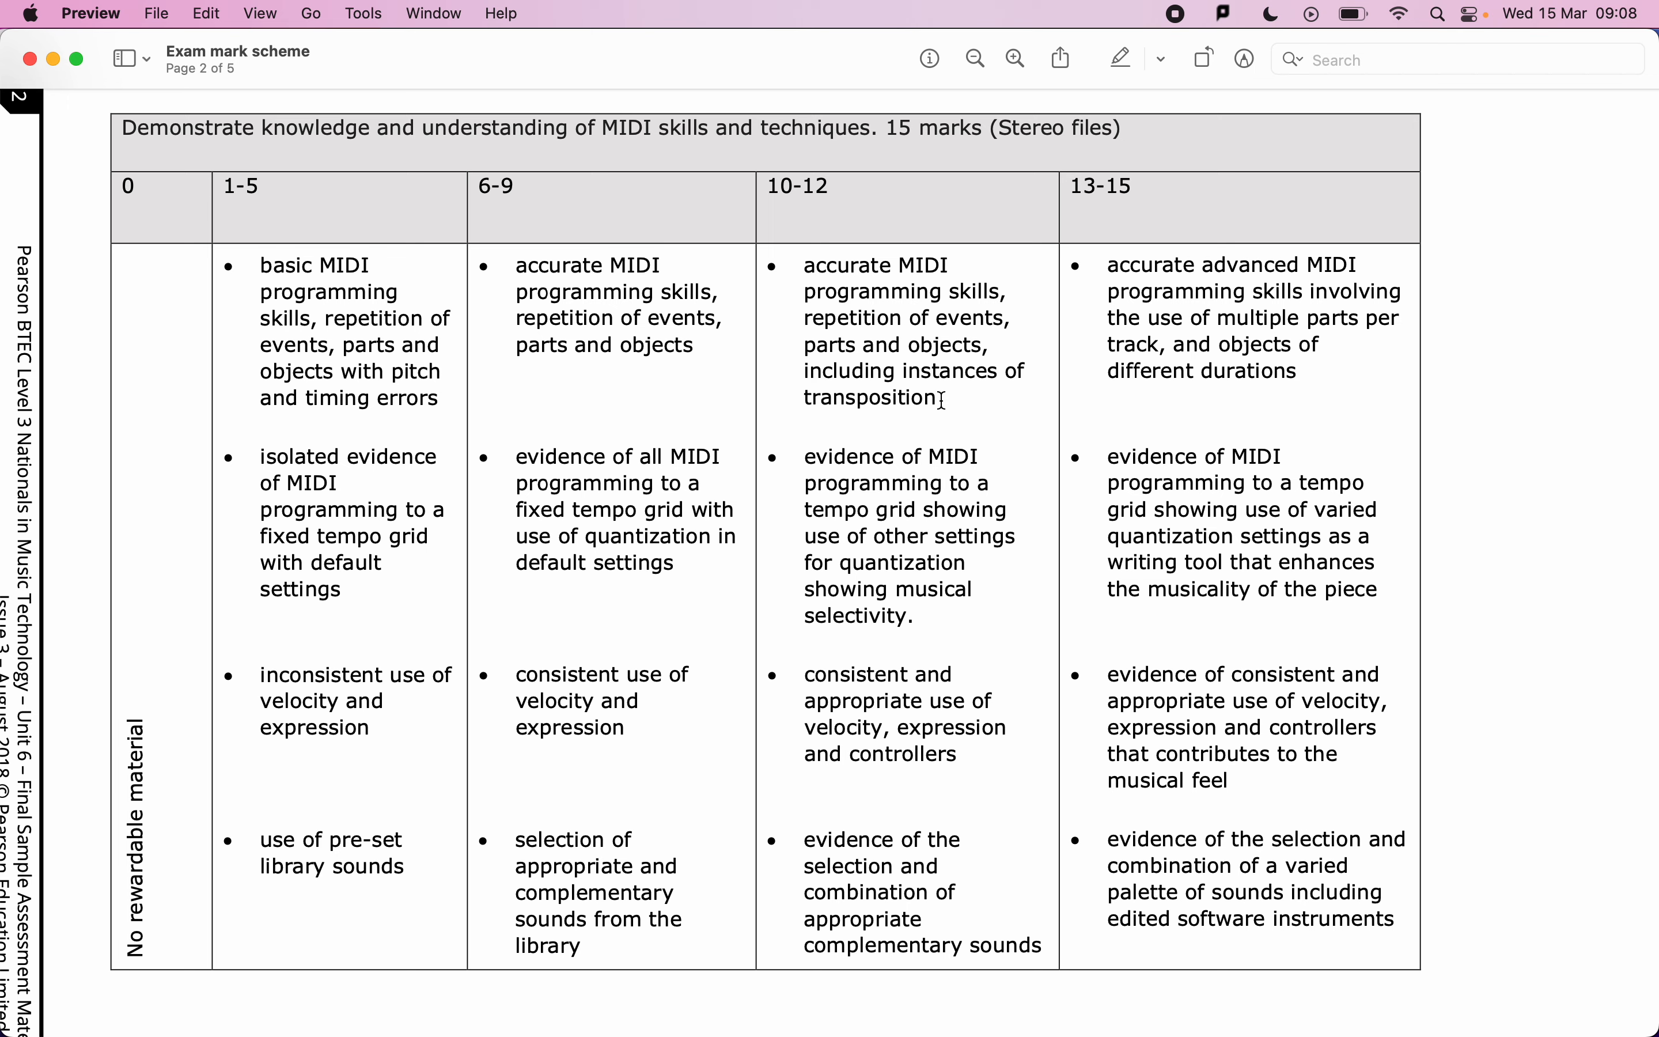
key(super+Tab)
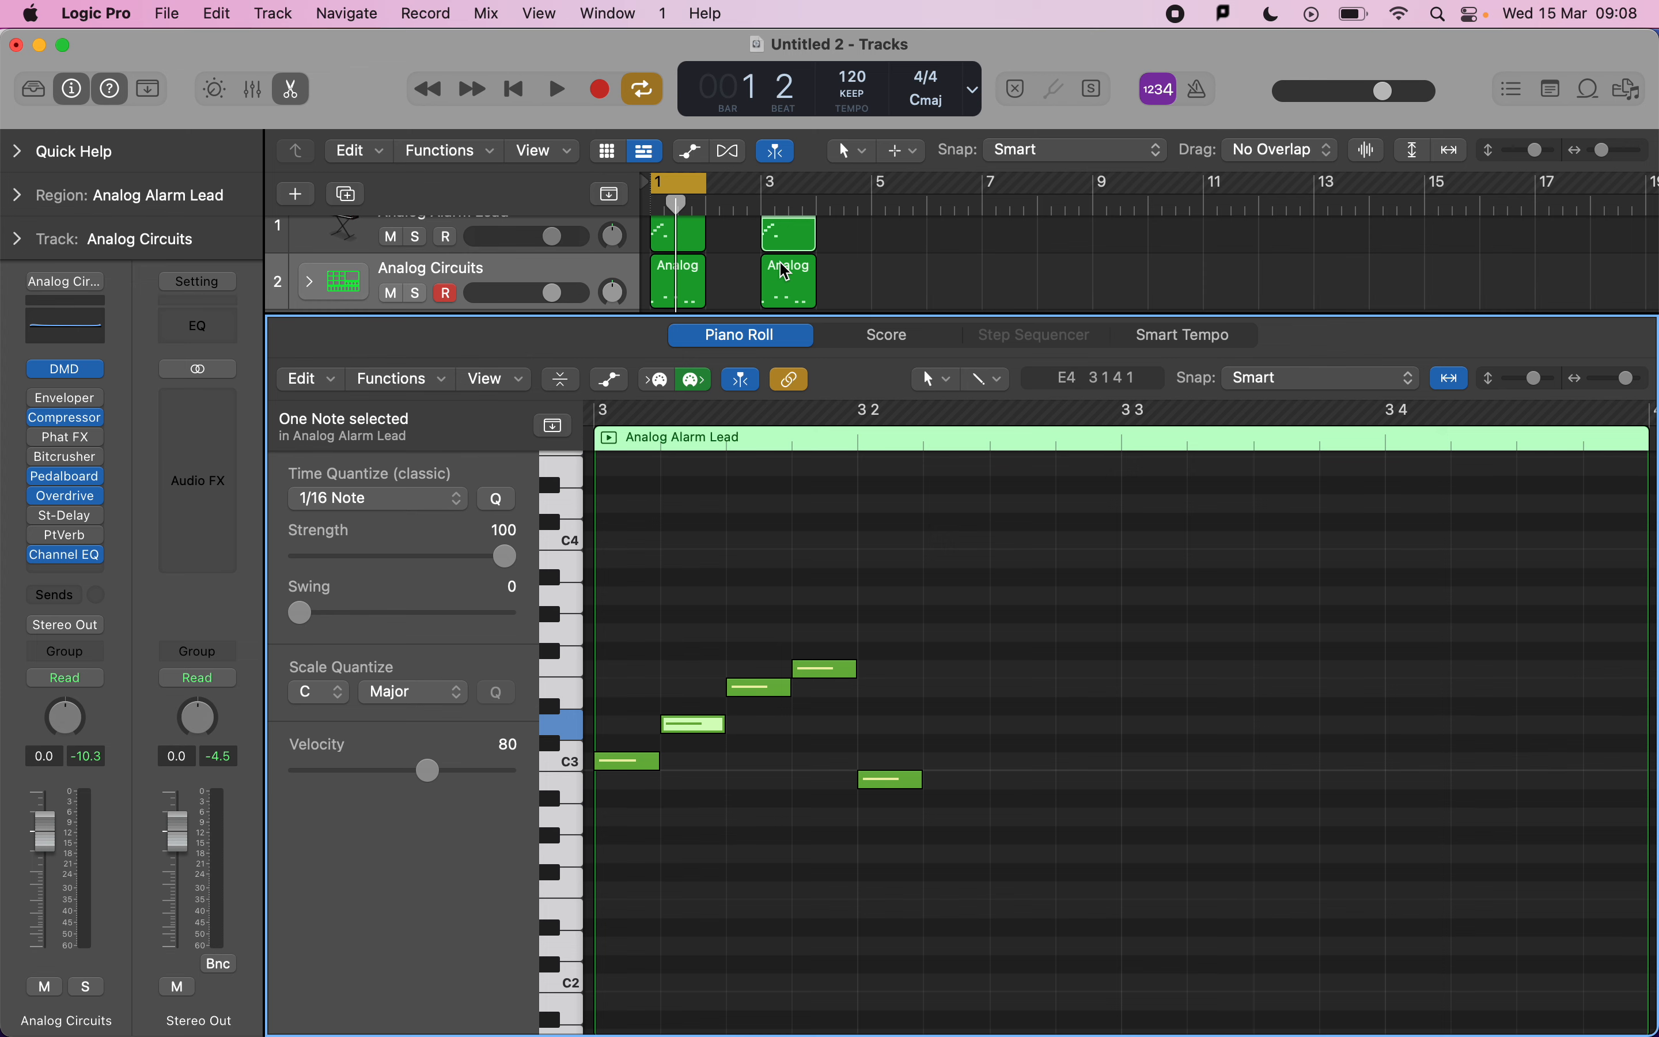
Reopen the bar-3 lead region in the Piano Roll and zoom out to view its full length.
double_click(801, 227)
click(891, 382)
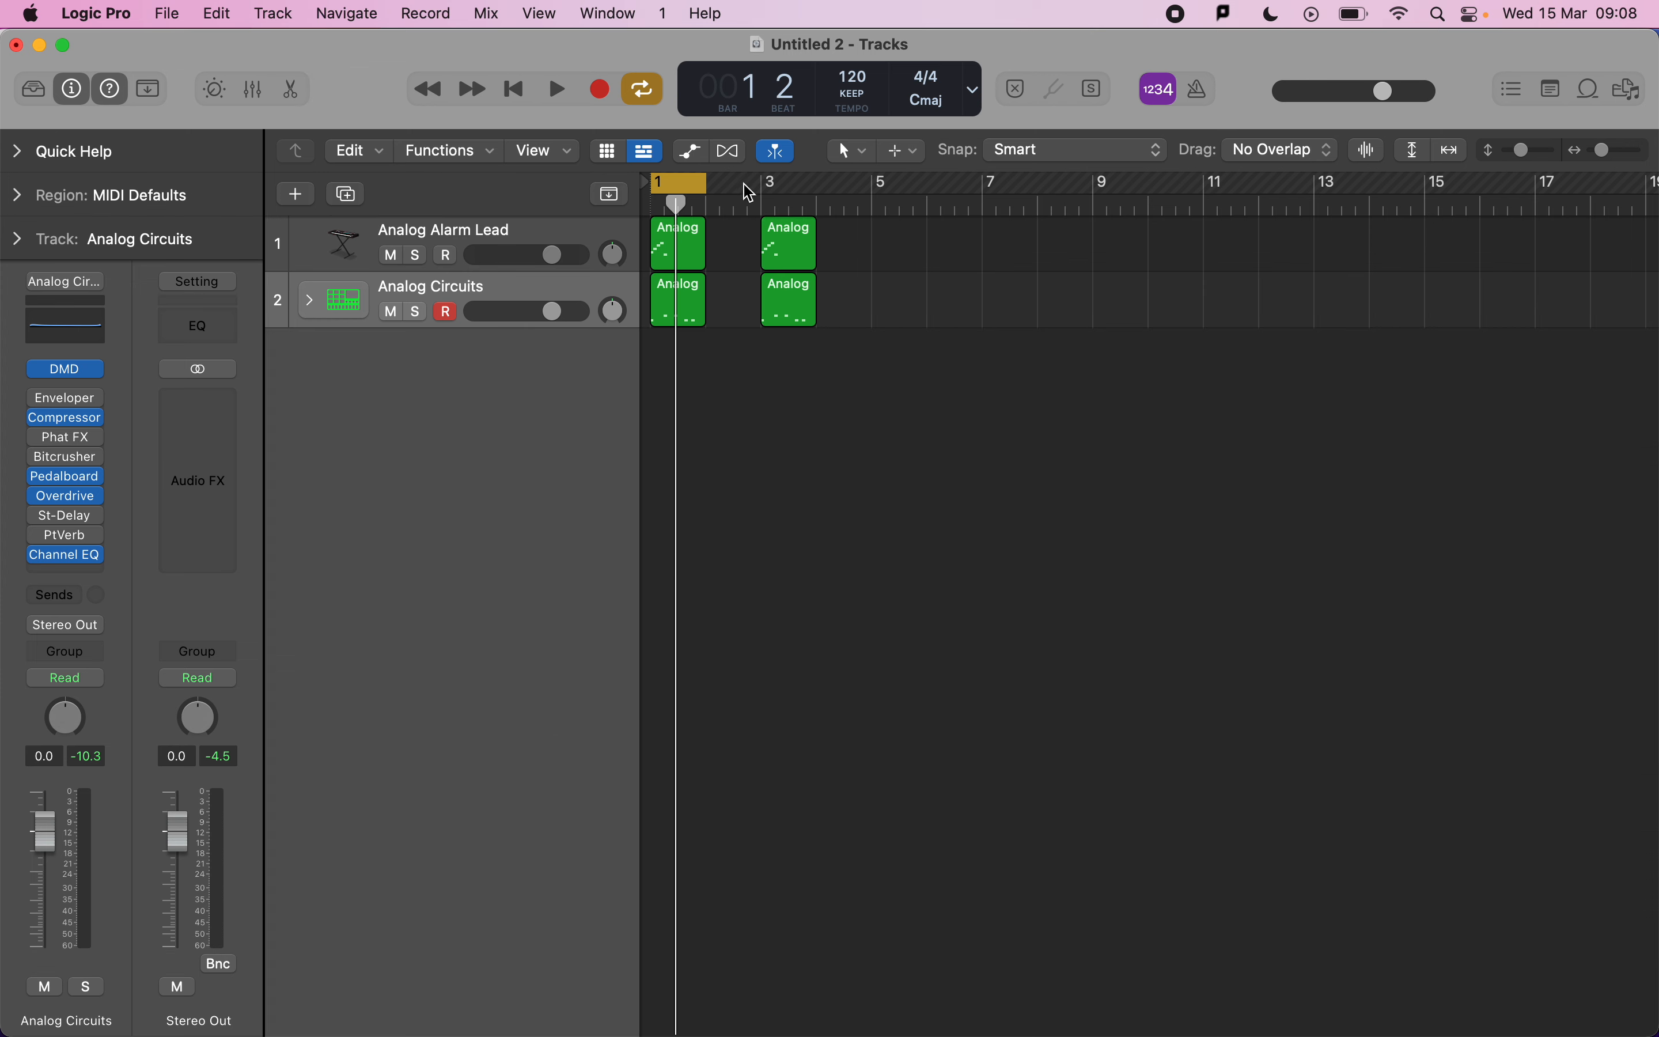
double_click(805, 263)
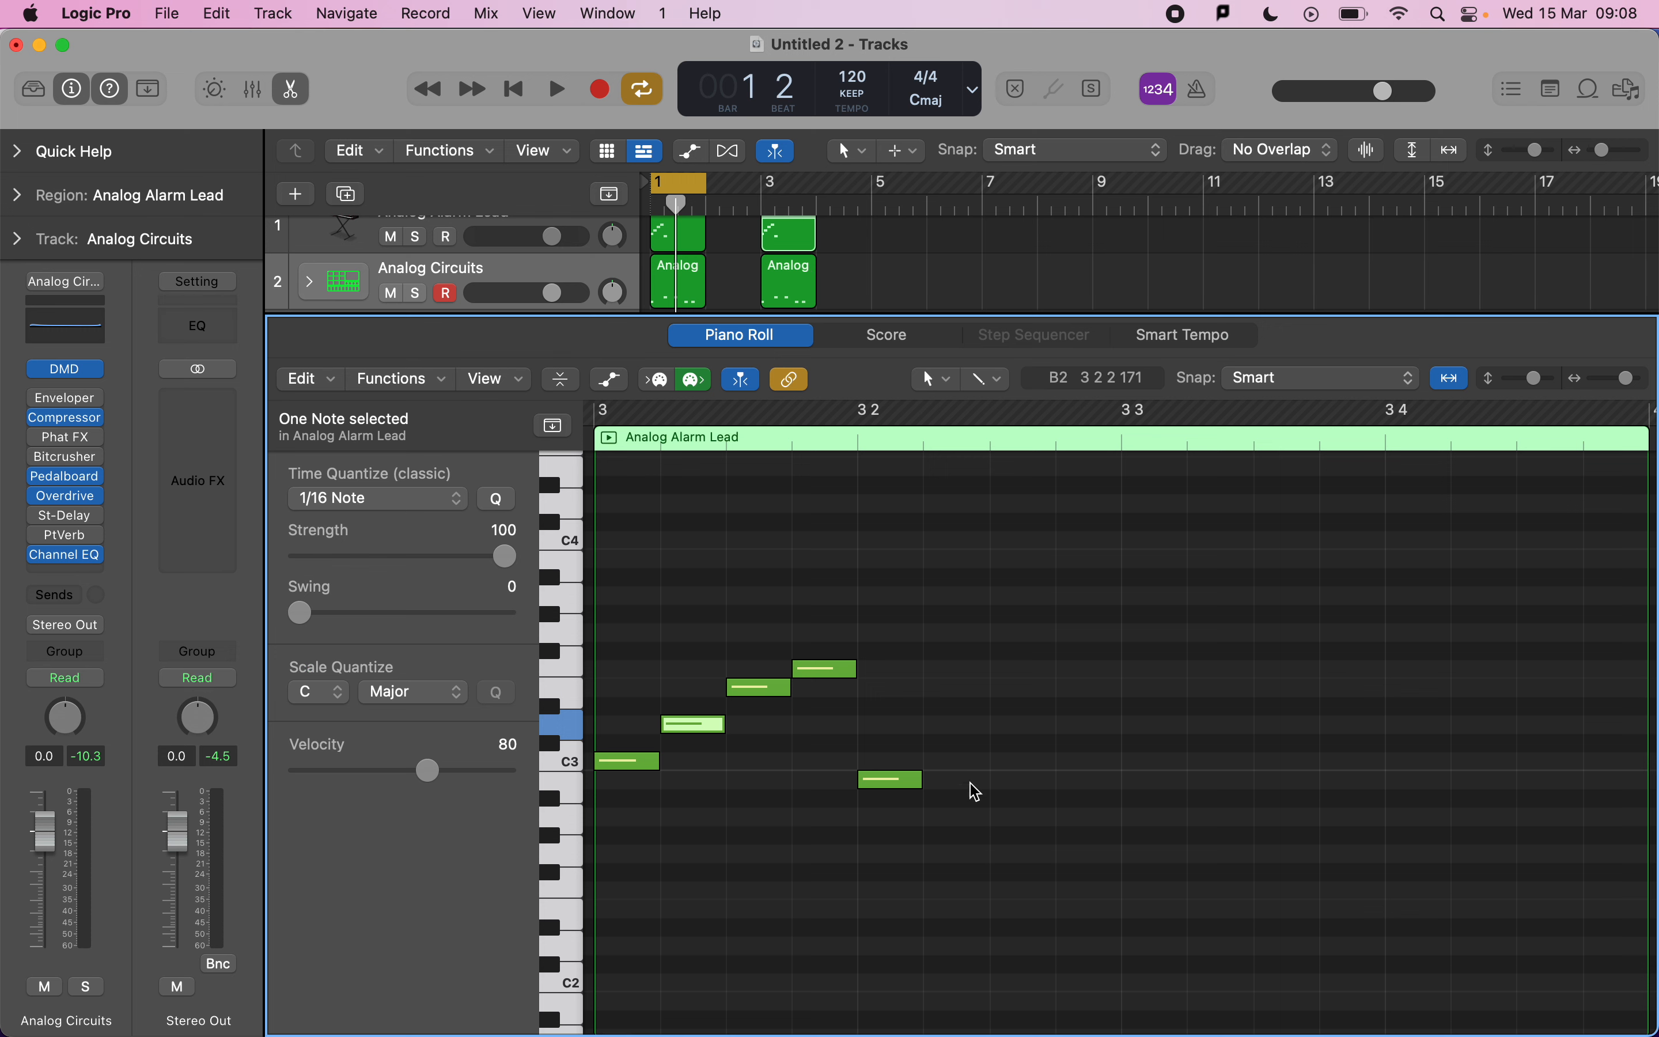
scroll(970, 785, down, 3)
click(837, 841)
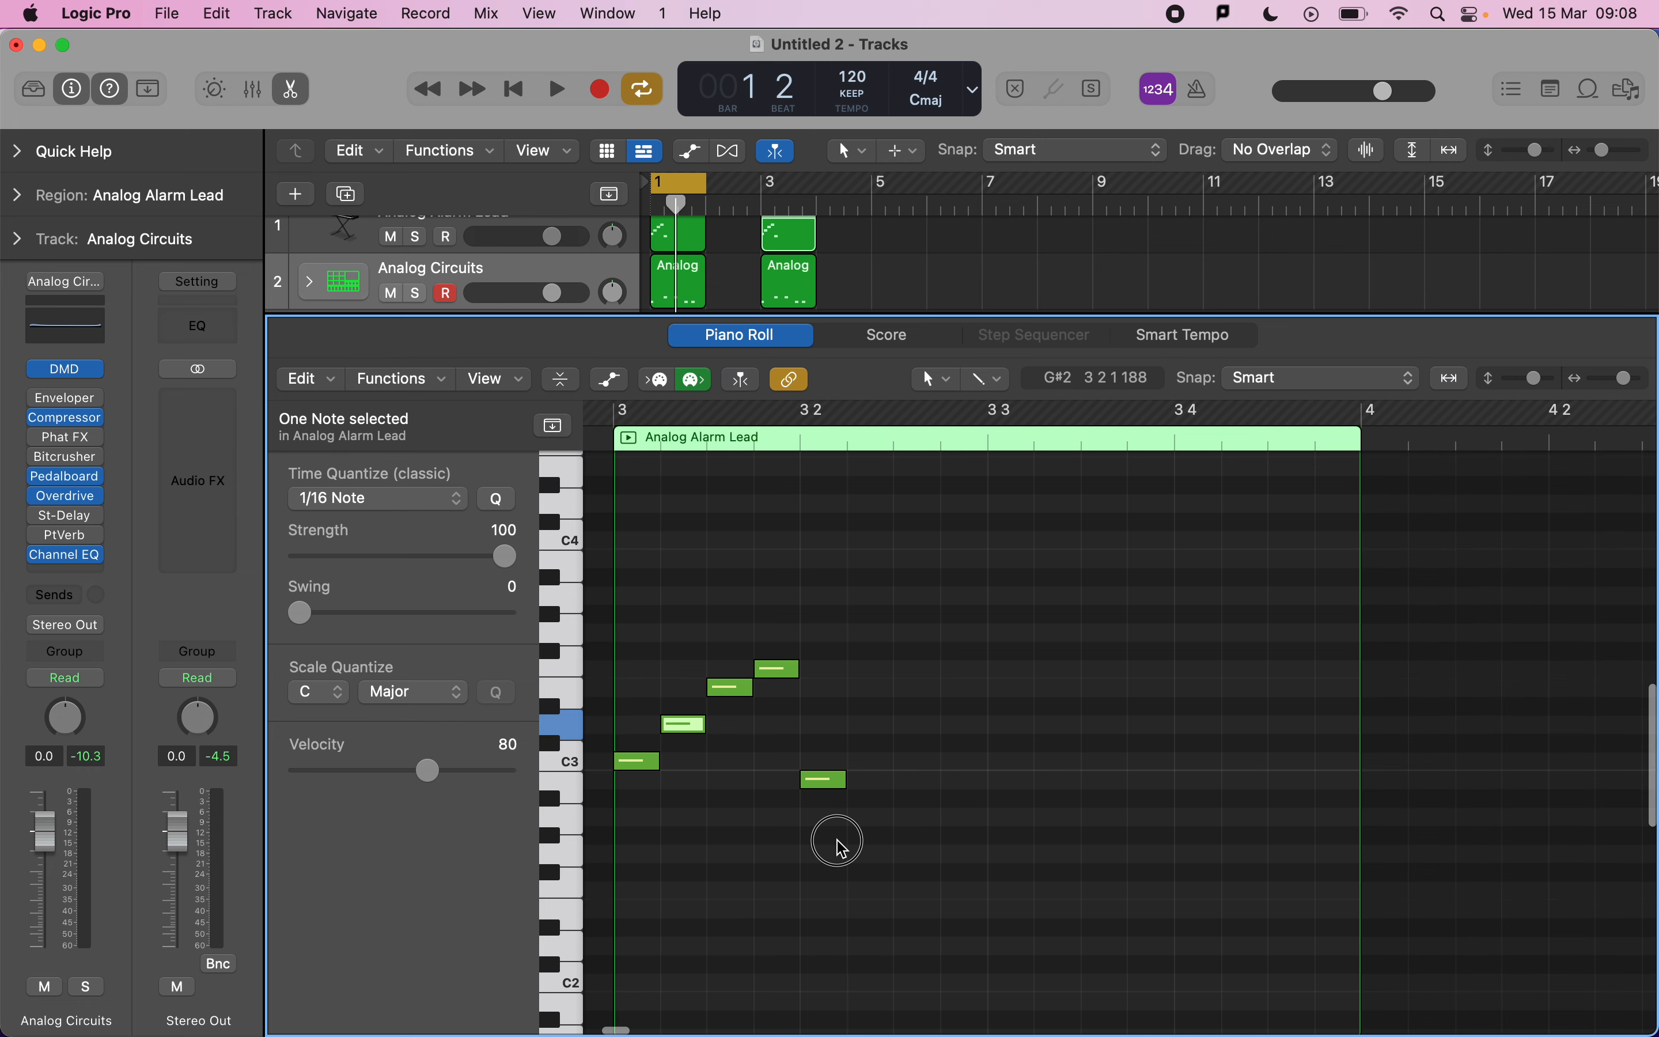
Copy the first five lead notes in bar 3 to beat 3 and transpose the copies up two semitones.
drag(840, 845, 632, 651)
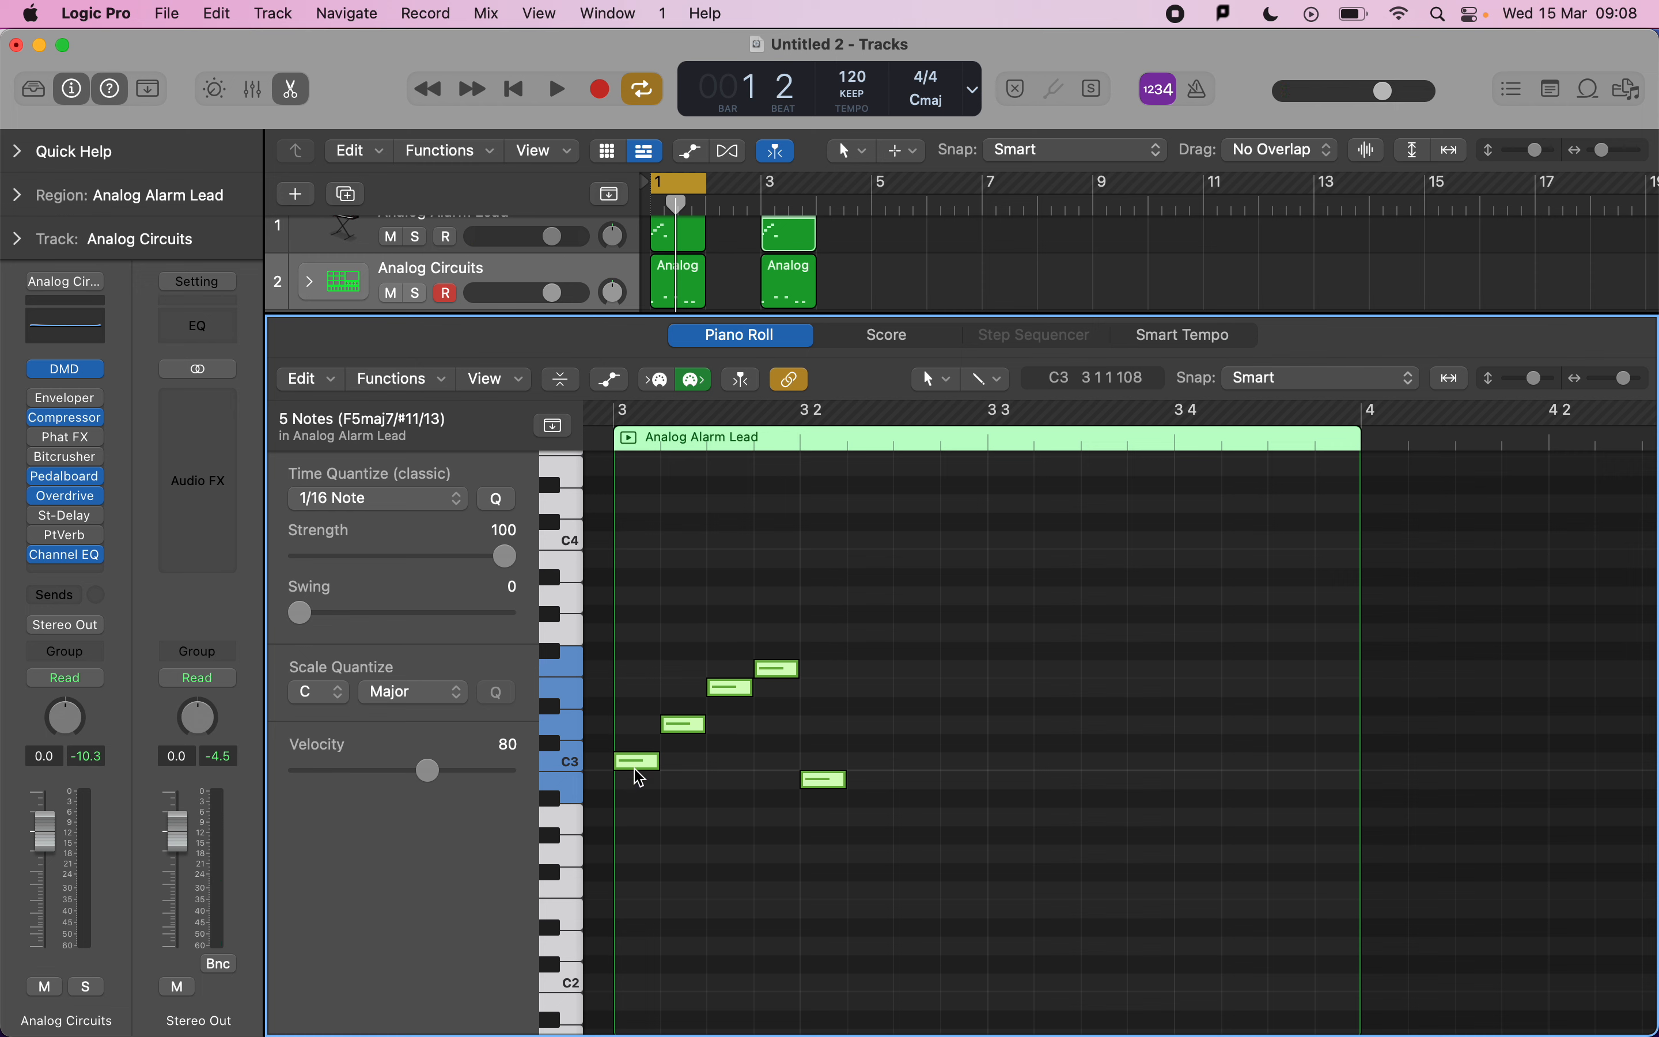
mouse_move(641, 774)
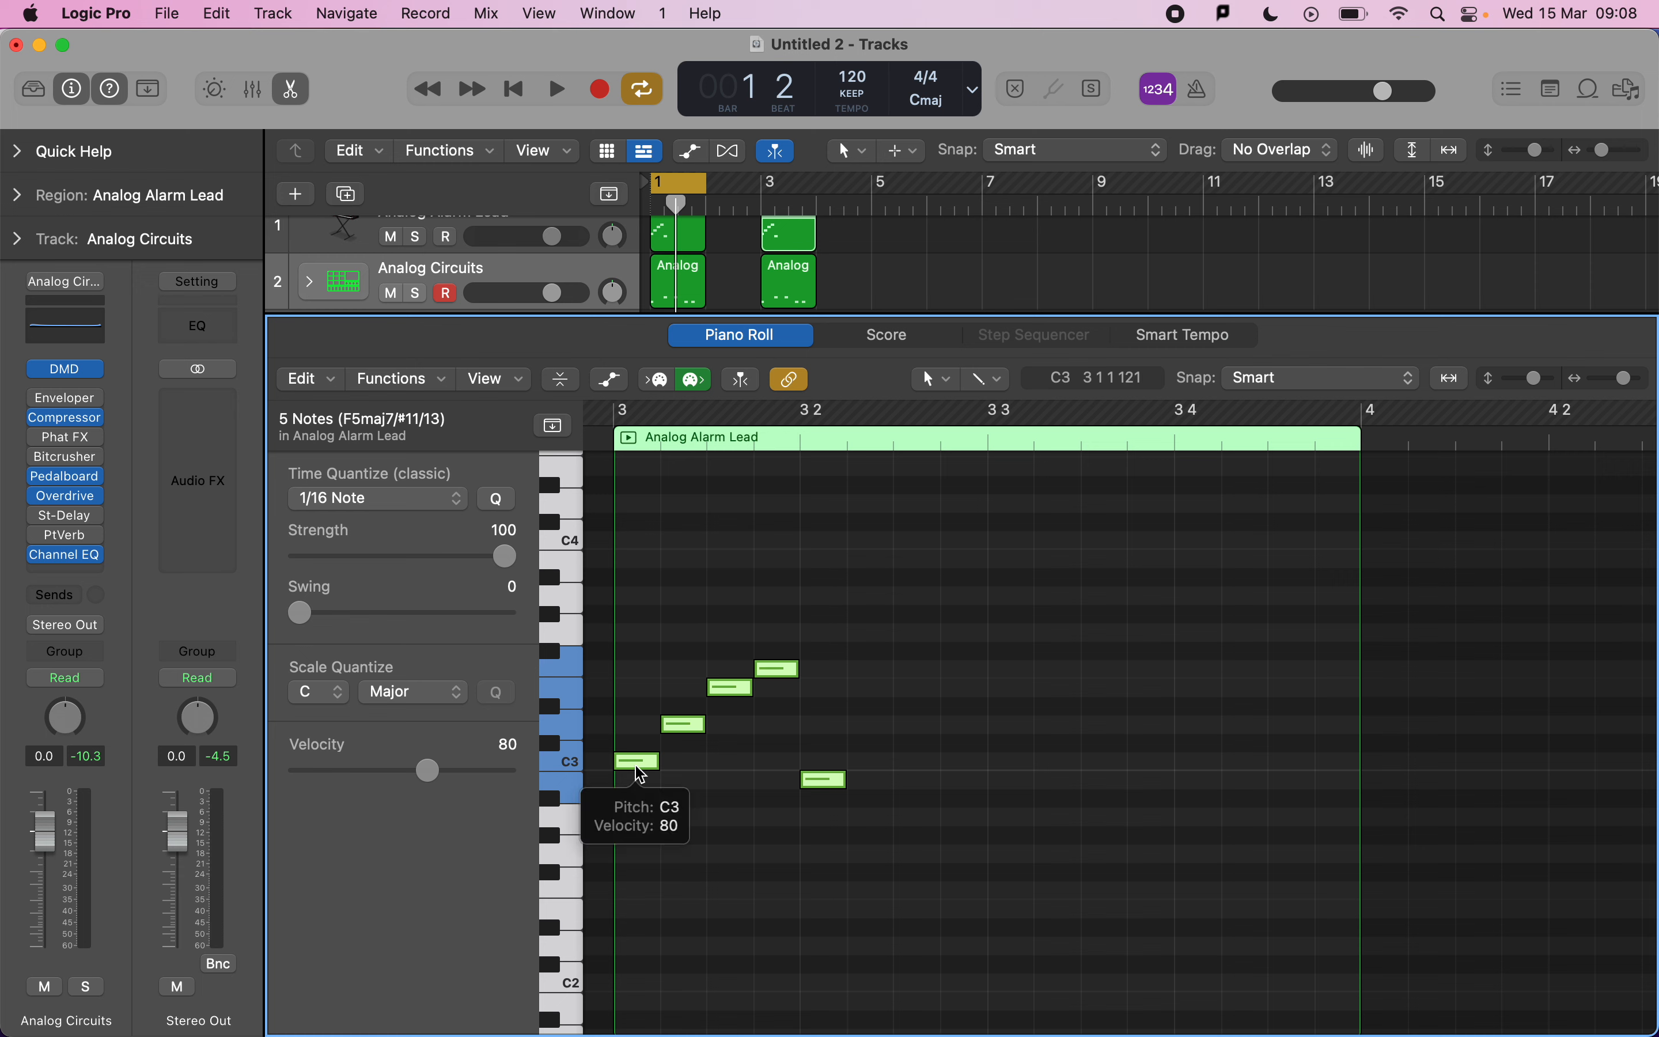
drag(642, 766, 1013, 770)
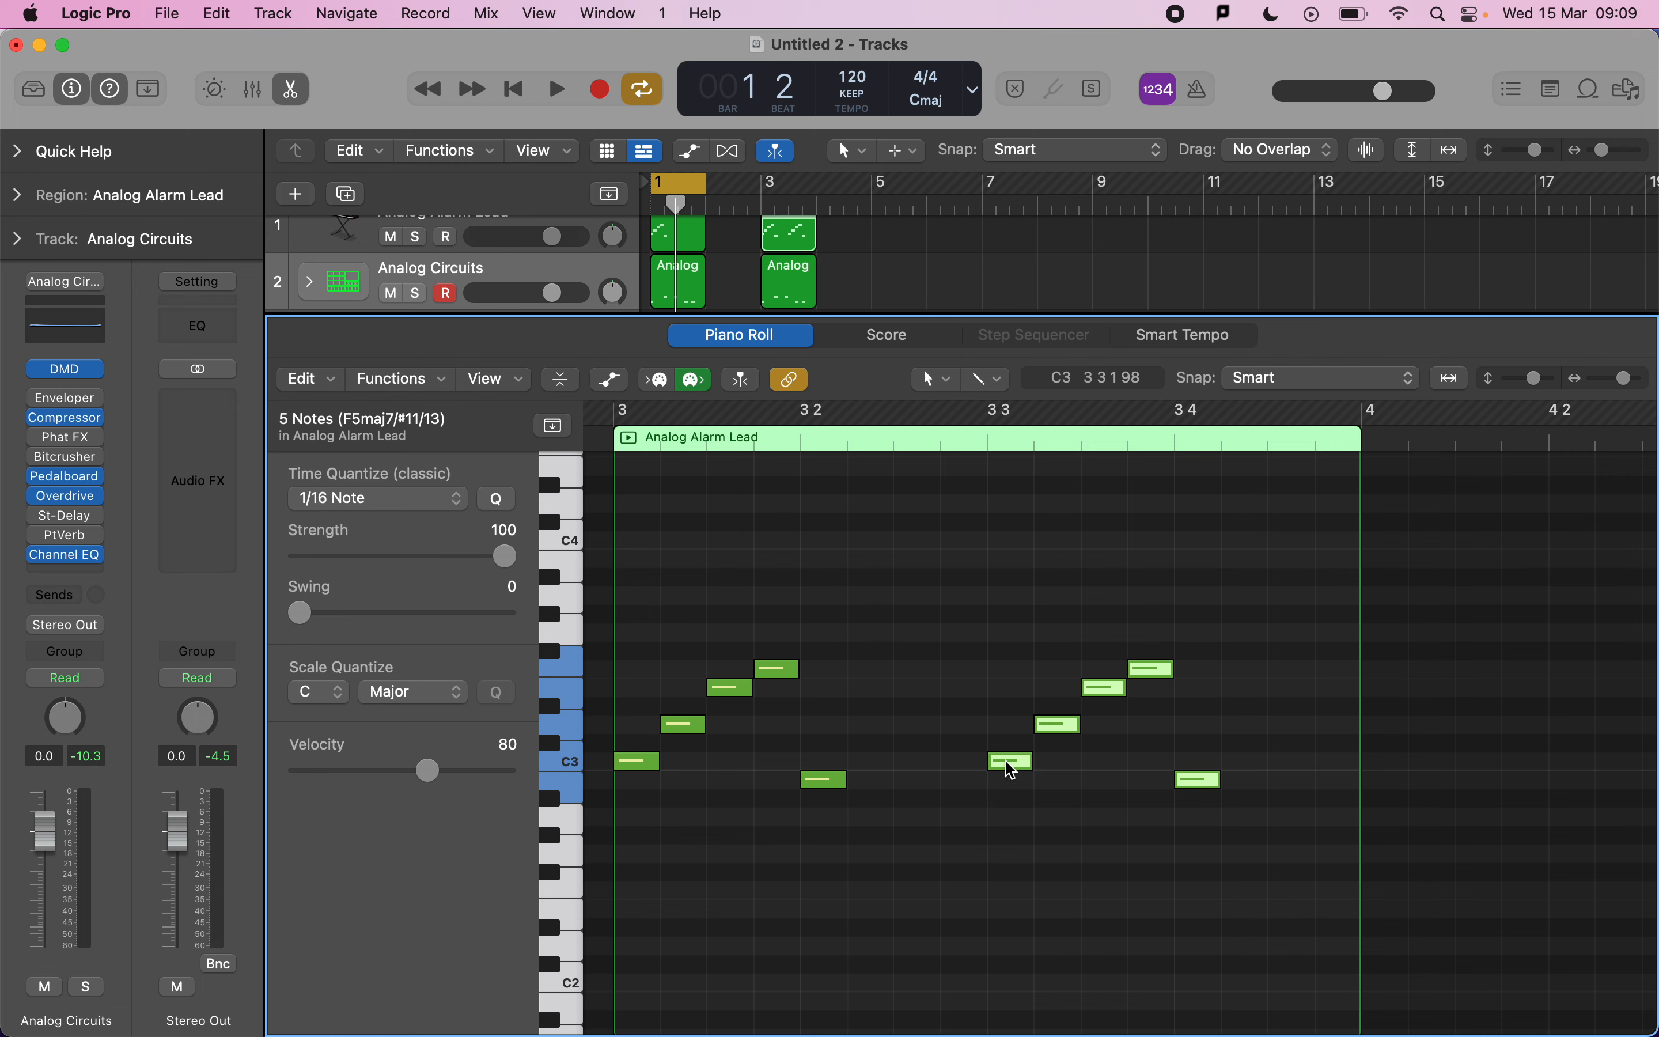
drag(1012, 768, 1010, 730)
click(1015, 658)
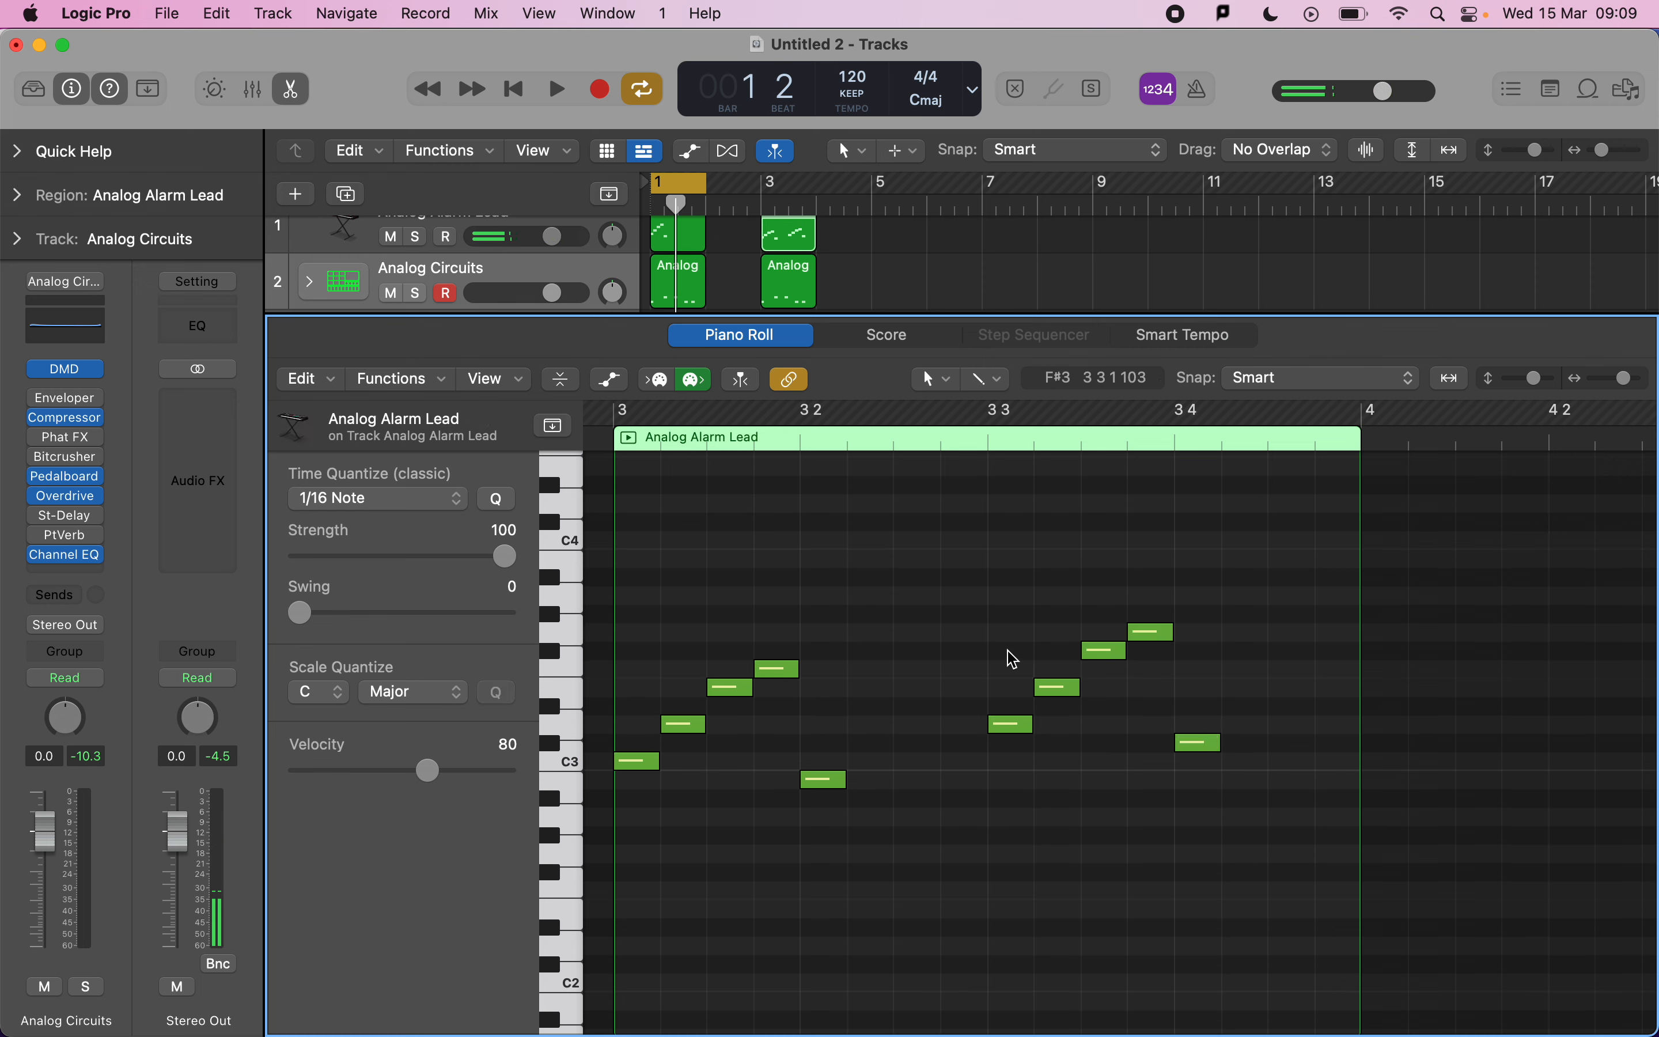
Move the cycle range to bar 3 and play back the edited lead region.
drag(762, 182, 810, 193)
key(space)
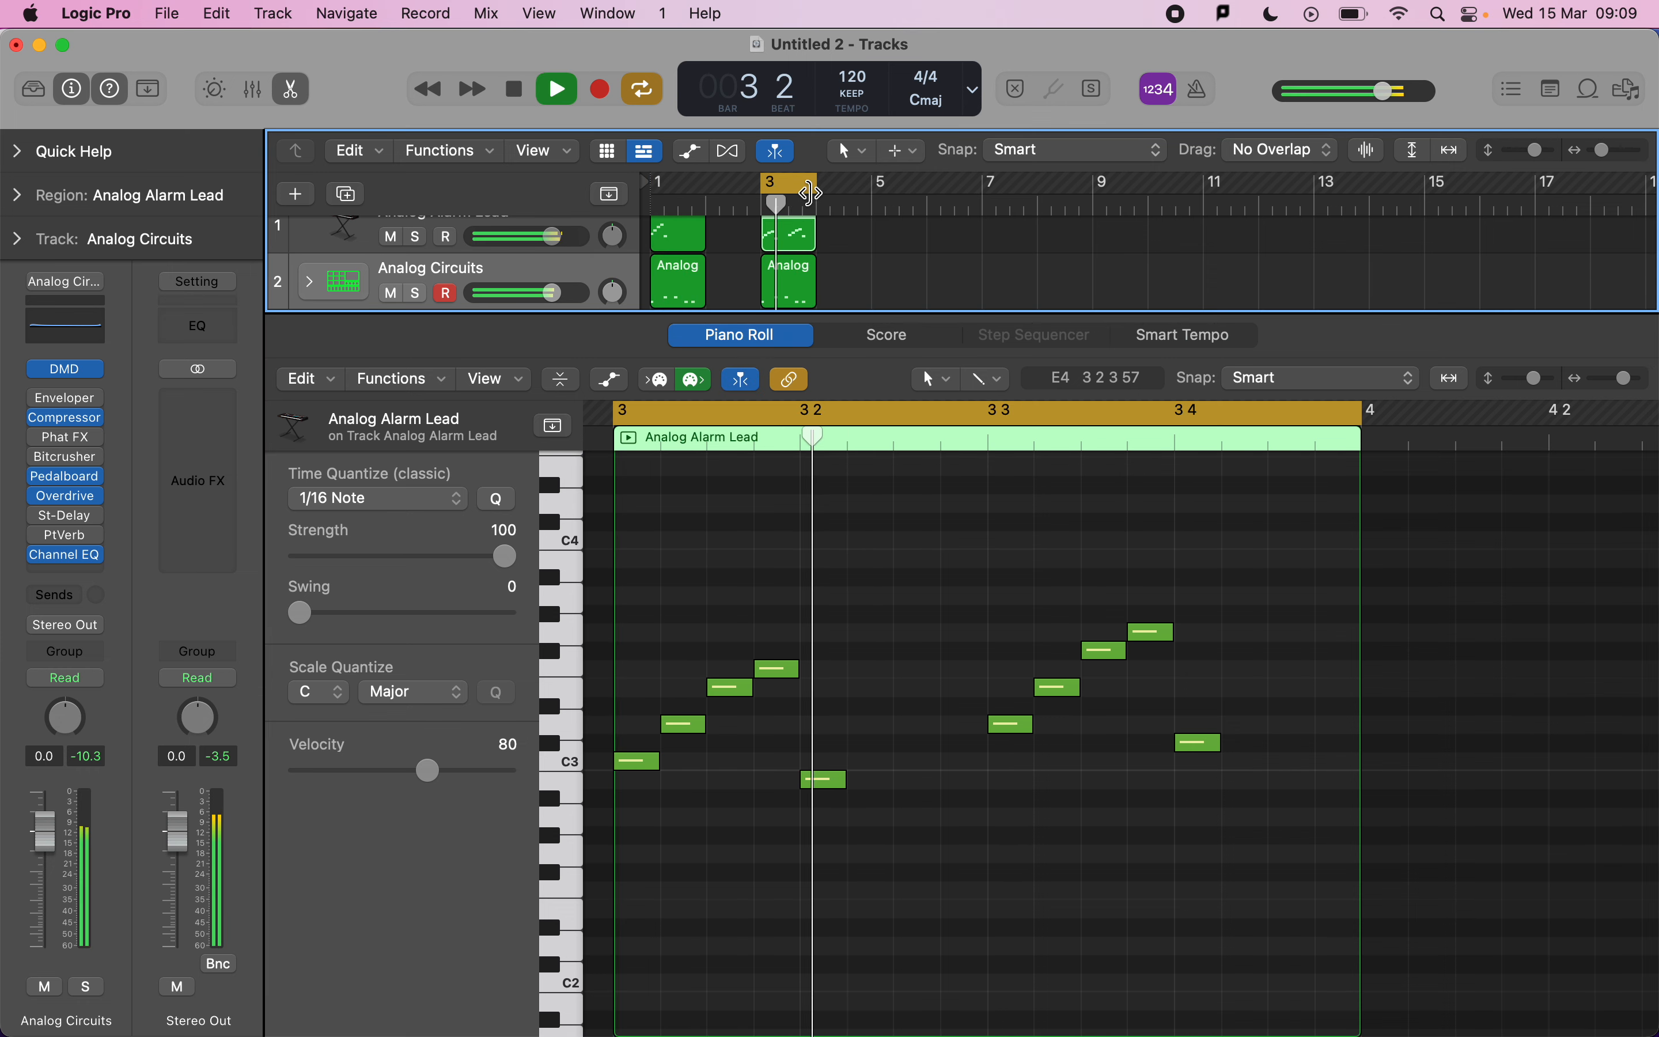
key(space)
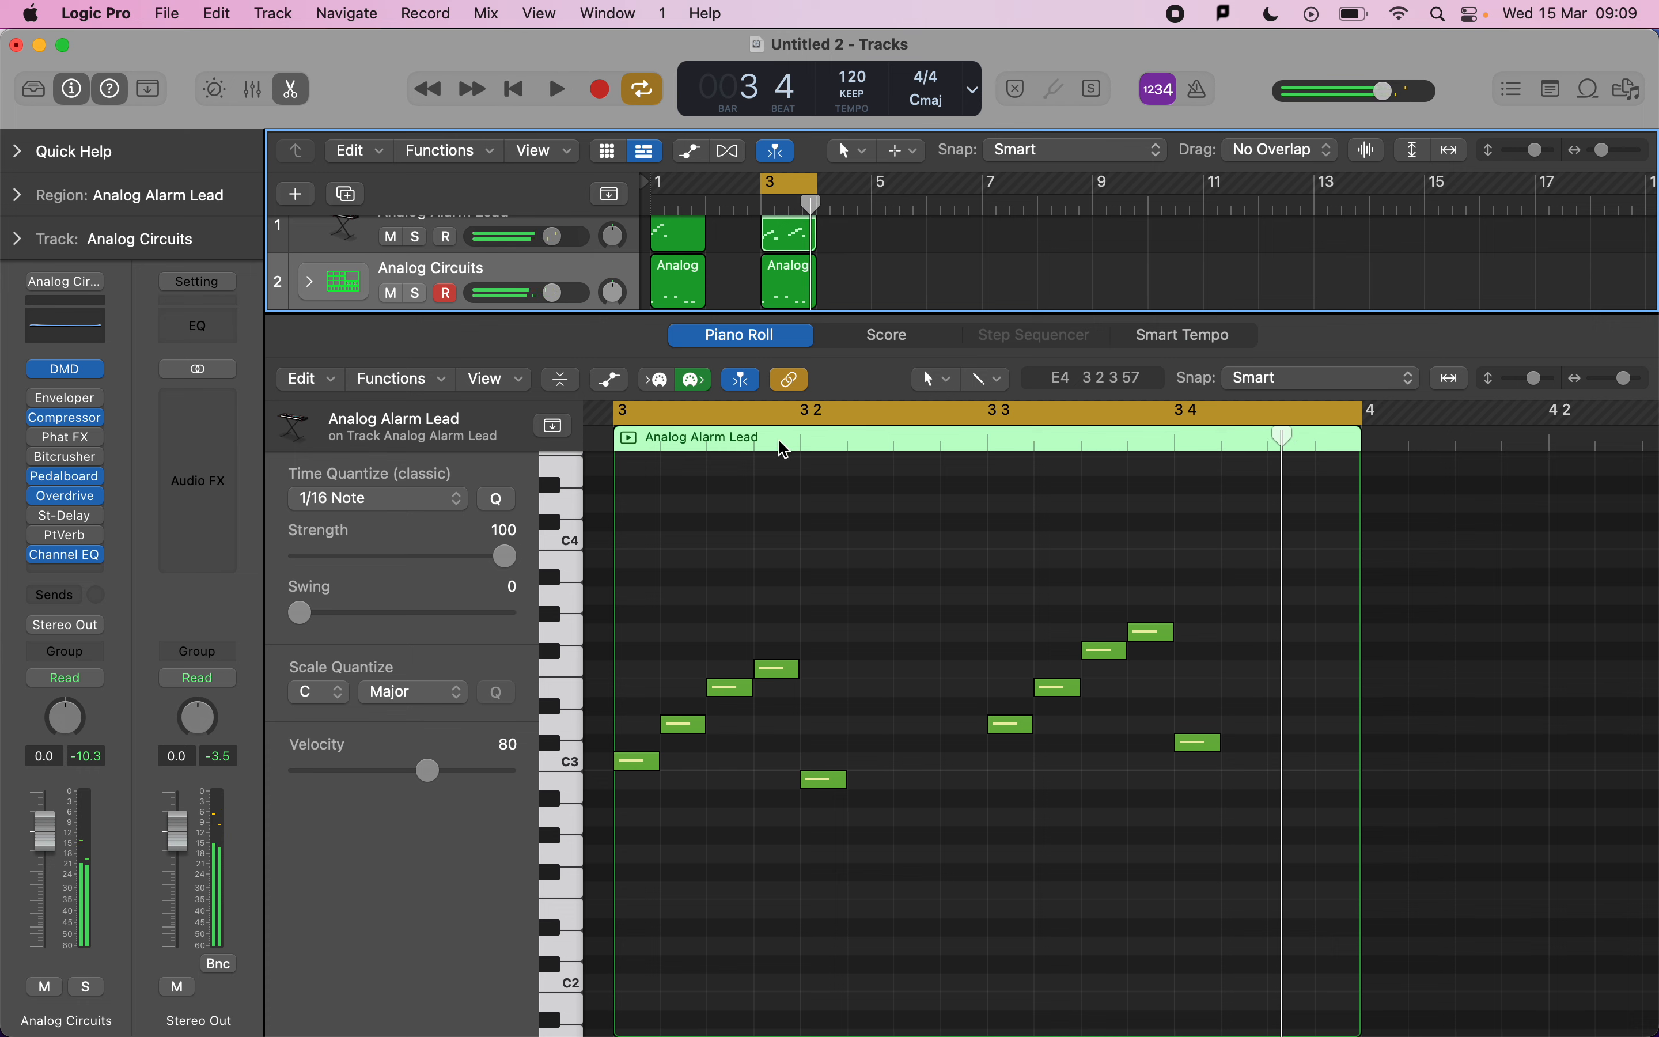
click(963, 600)
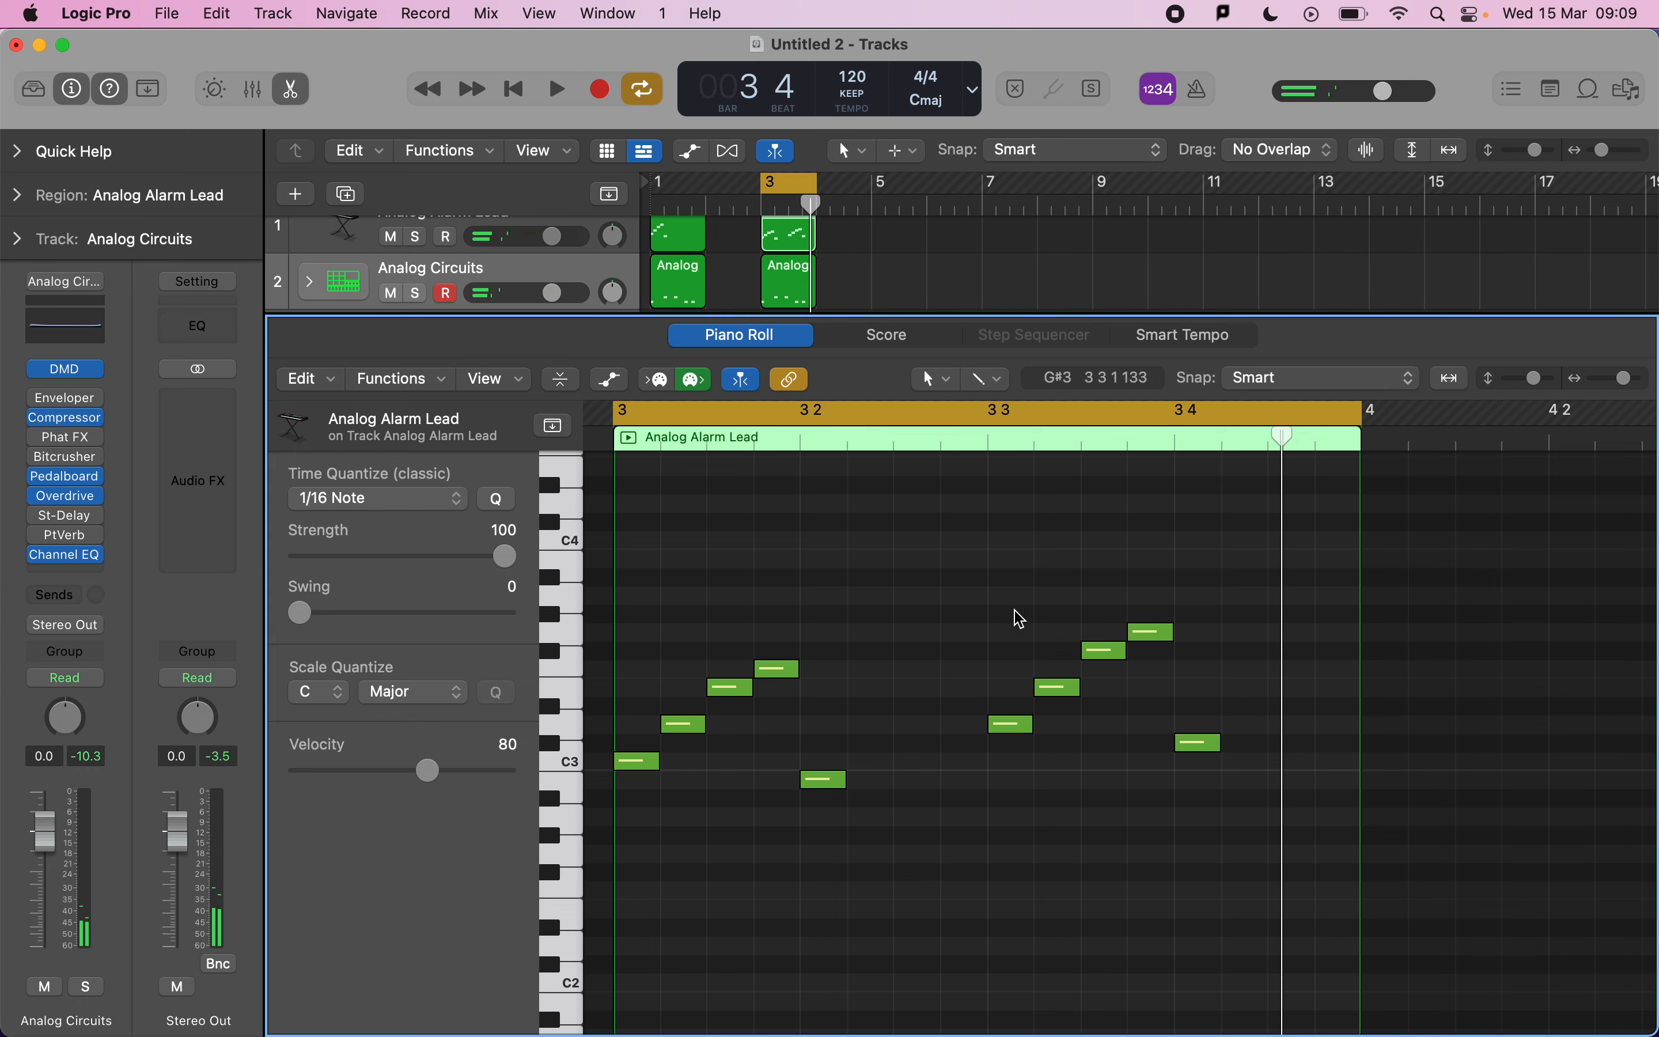
Scale-quantize the five transposed lead notes to C Major and play the result.
key(super+Tab)
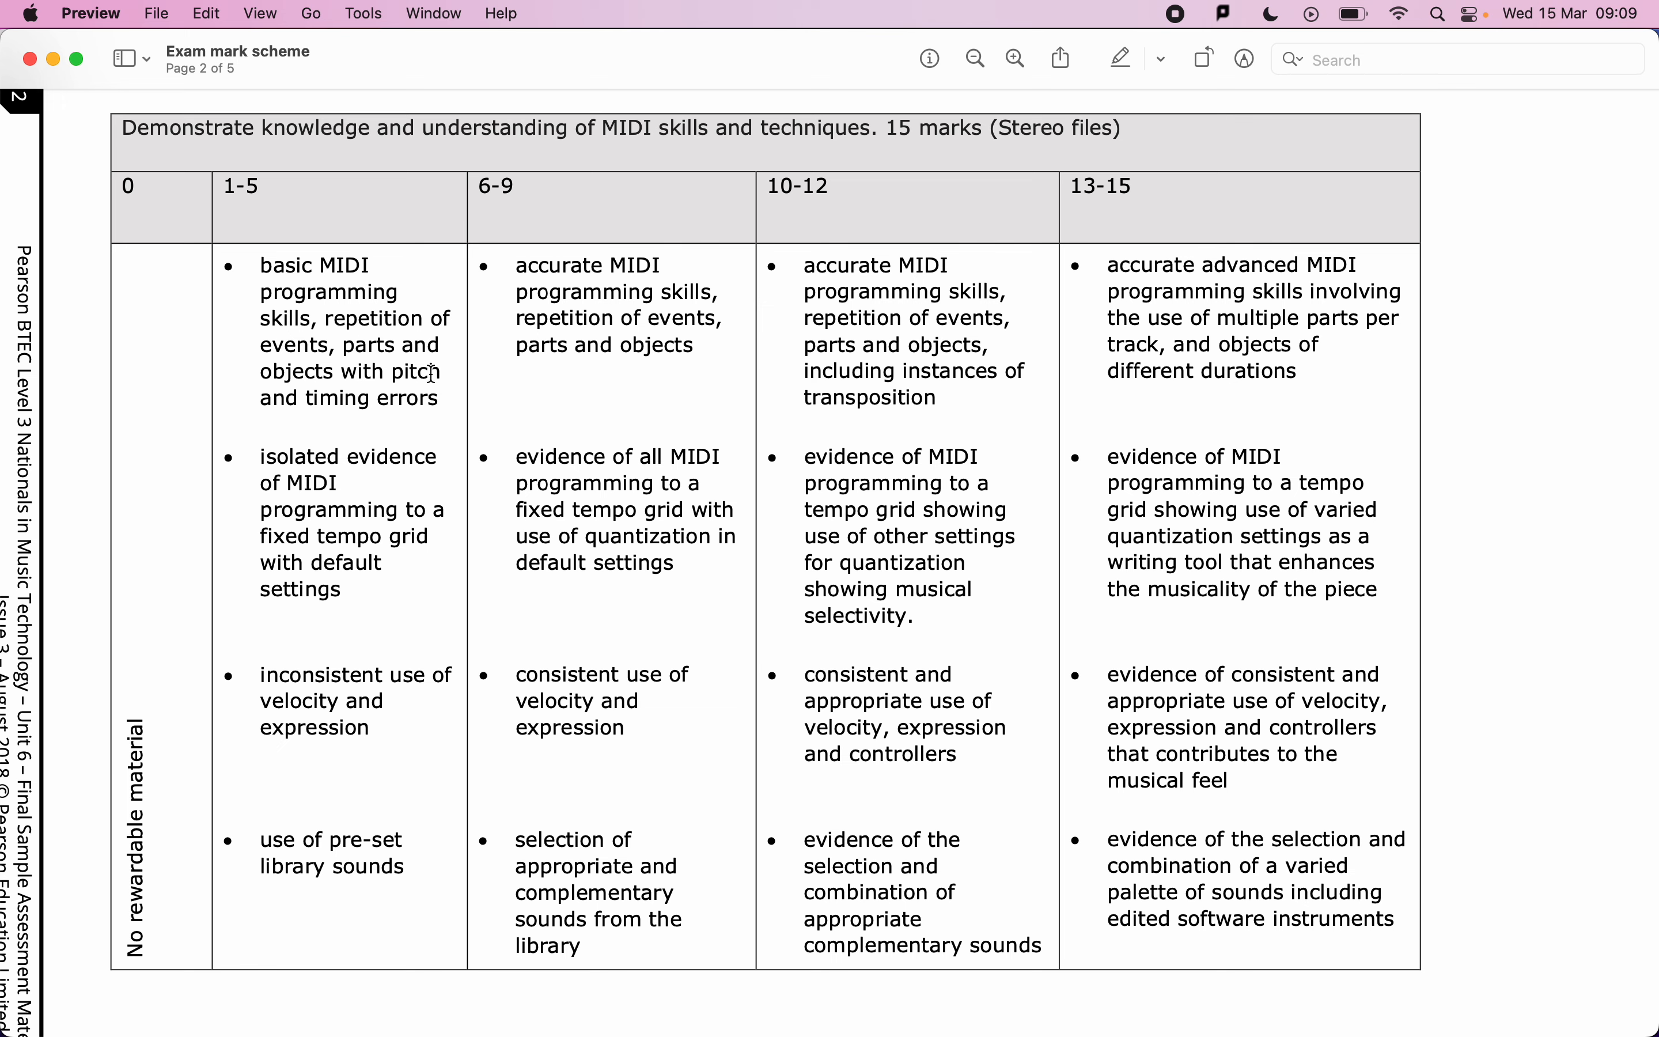
key(super+Tab)
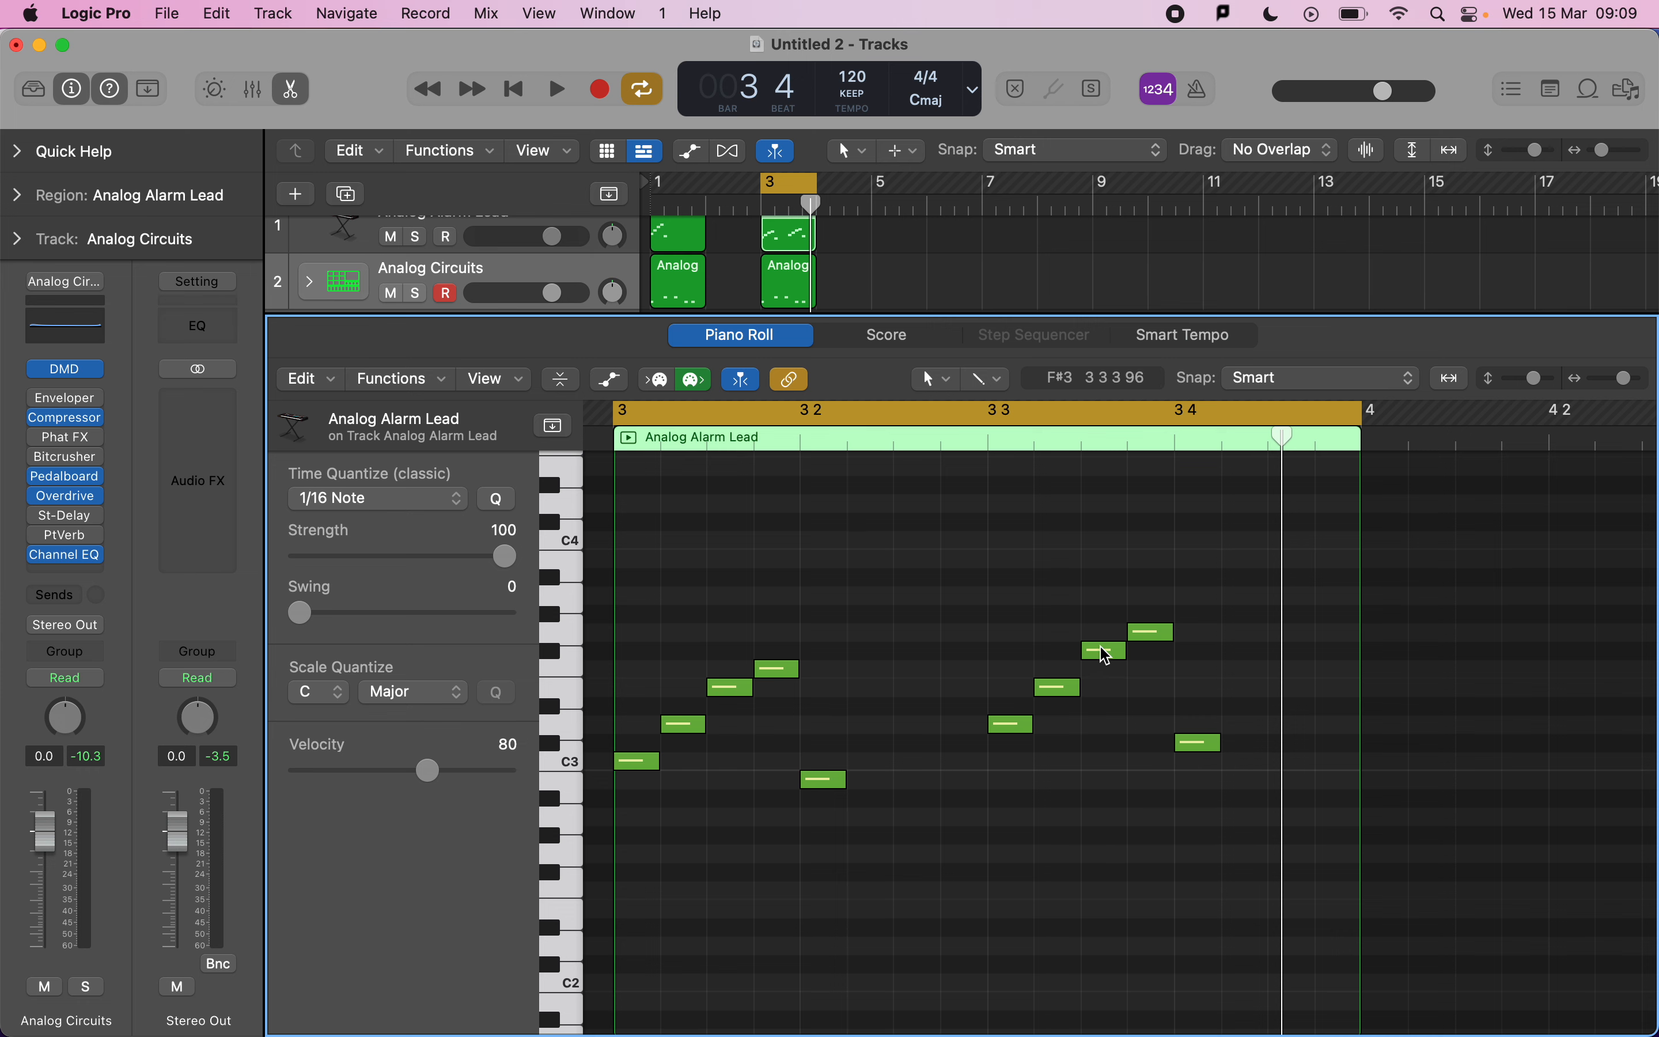
drag(989, 596, 1279, 878)
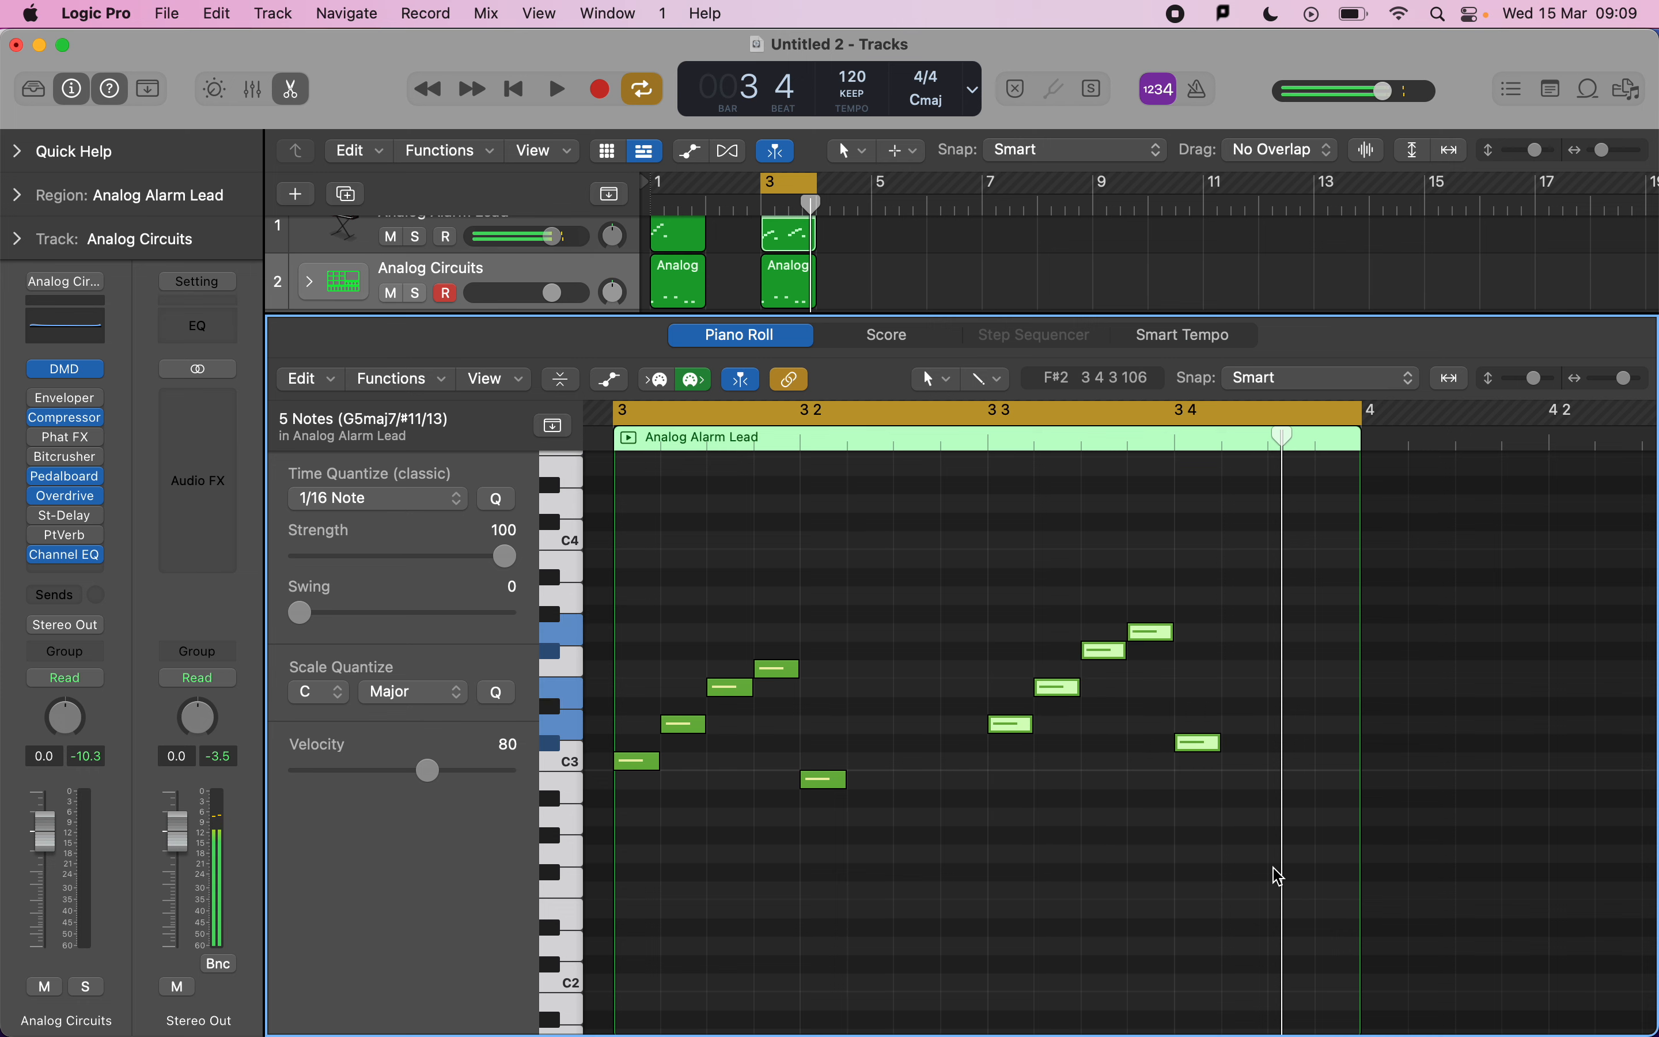
click(495, 693)
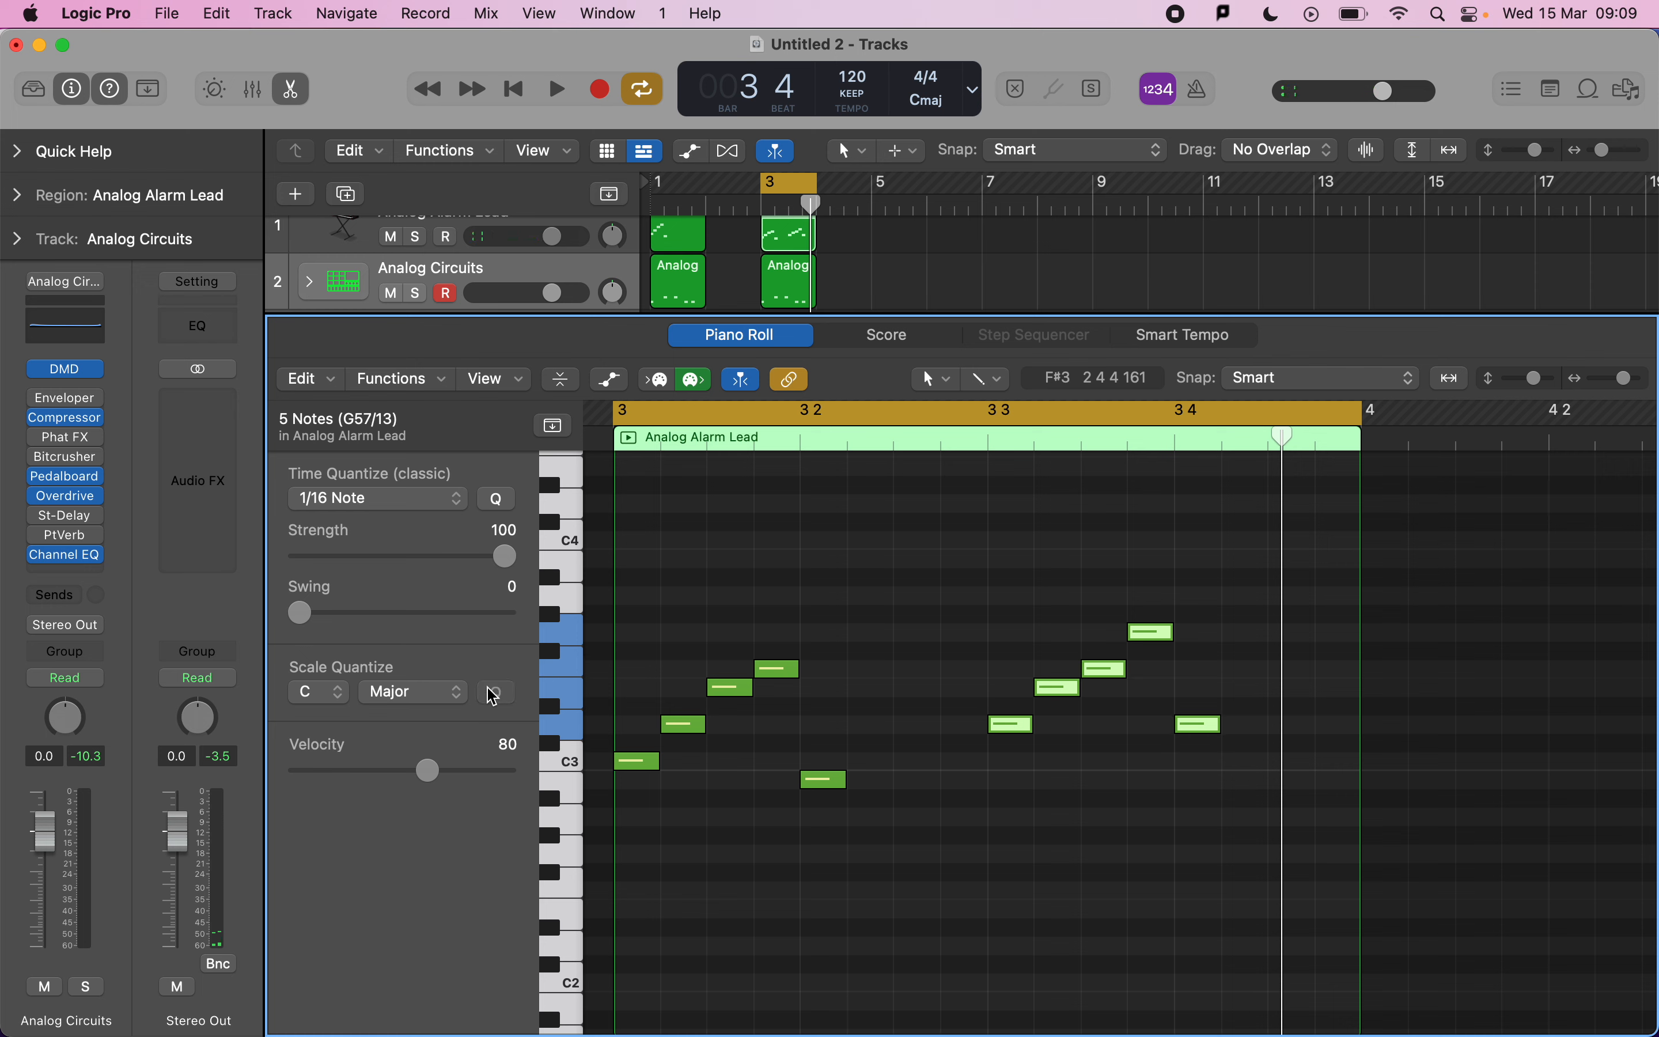
click(920, 626)
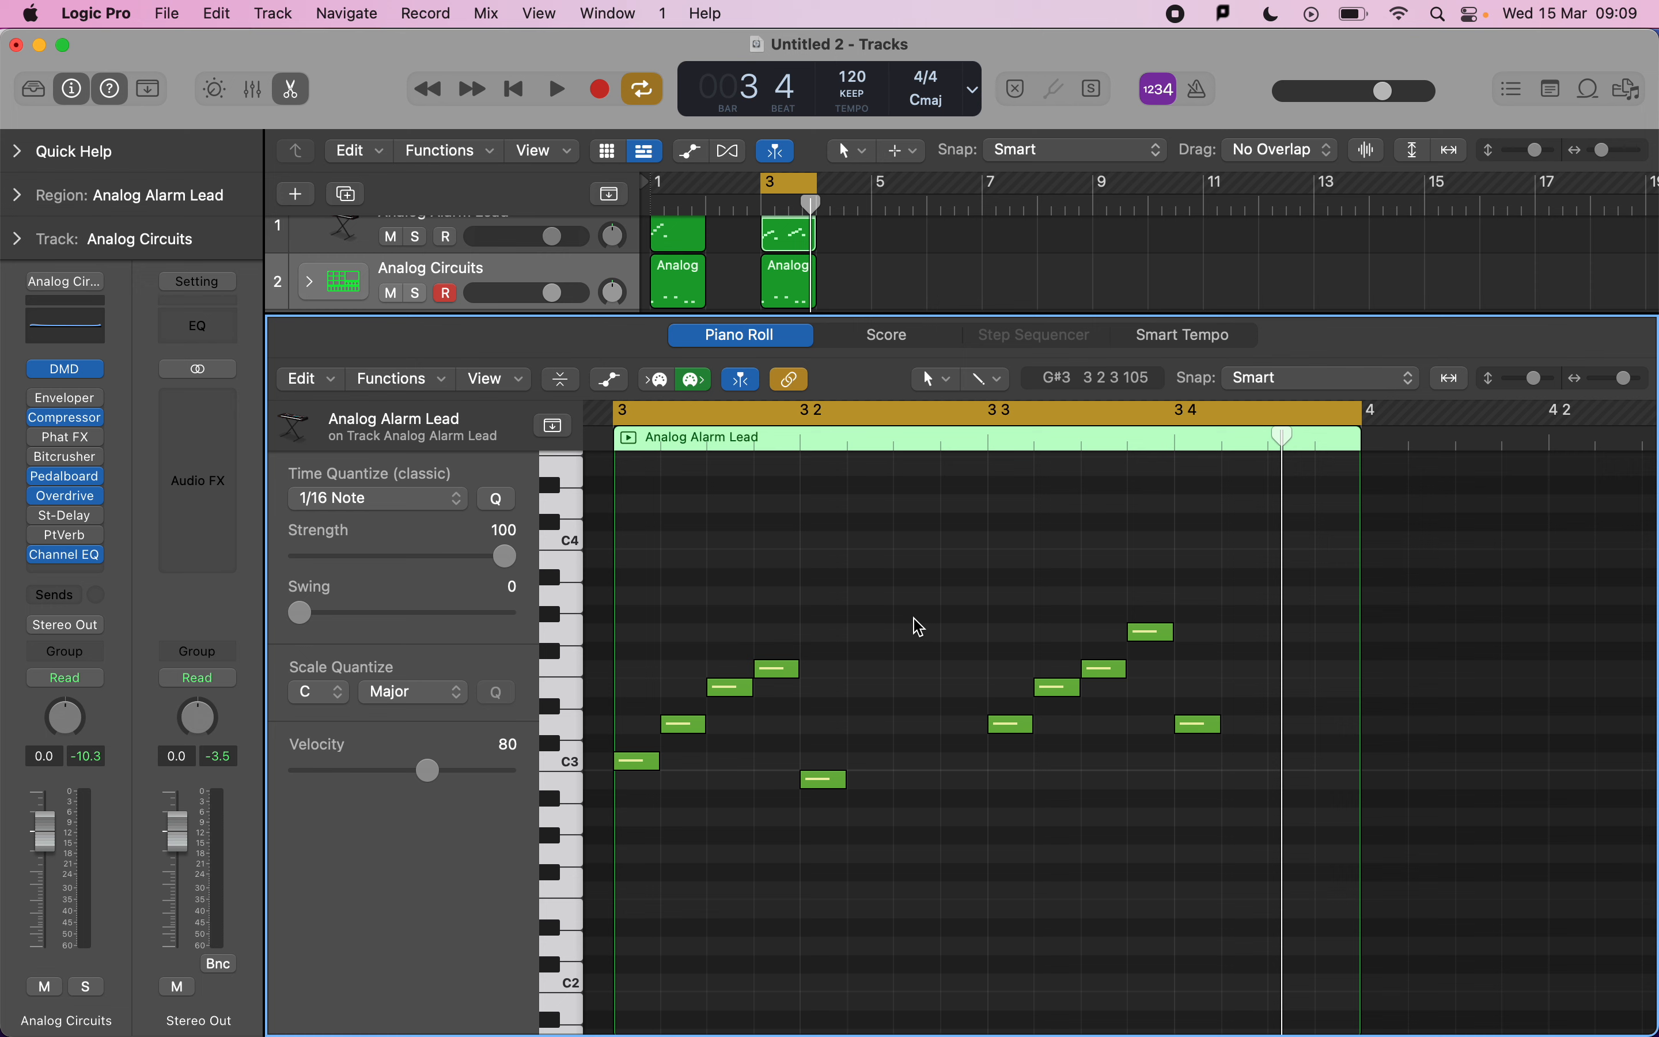
key(space)
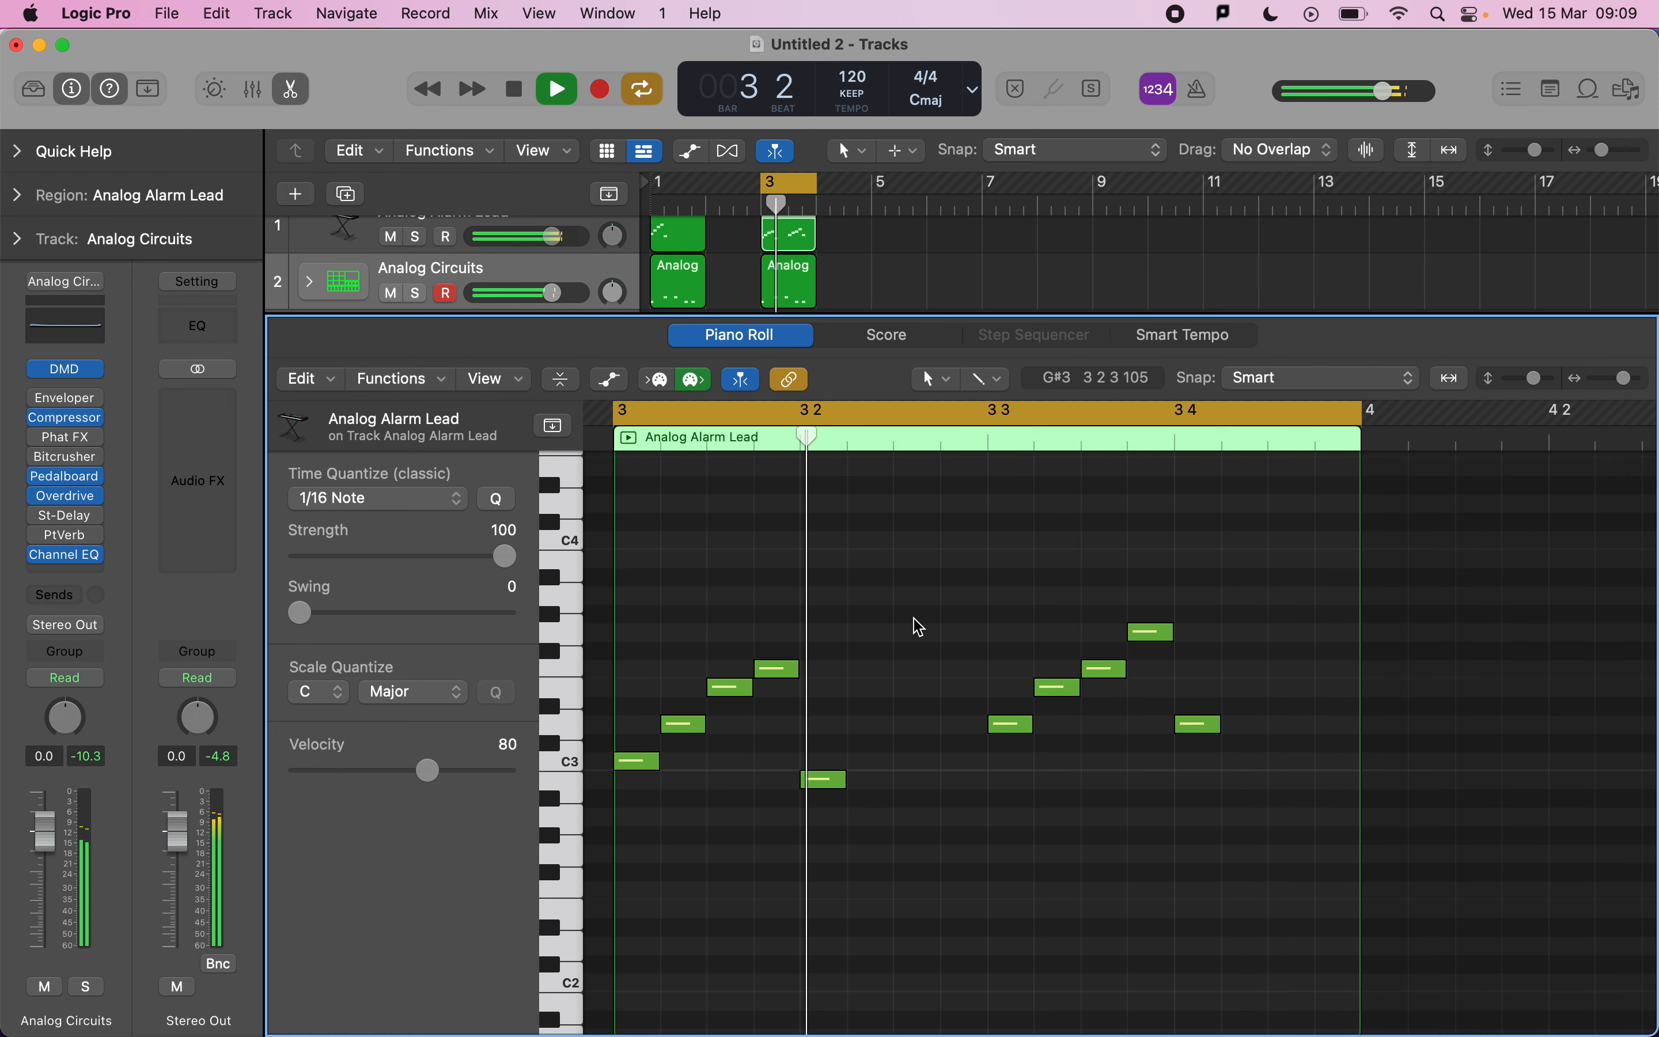
key(space)
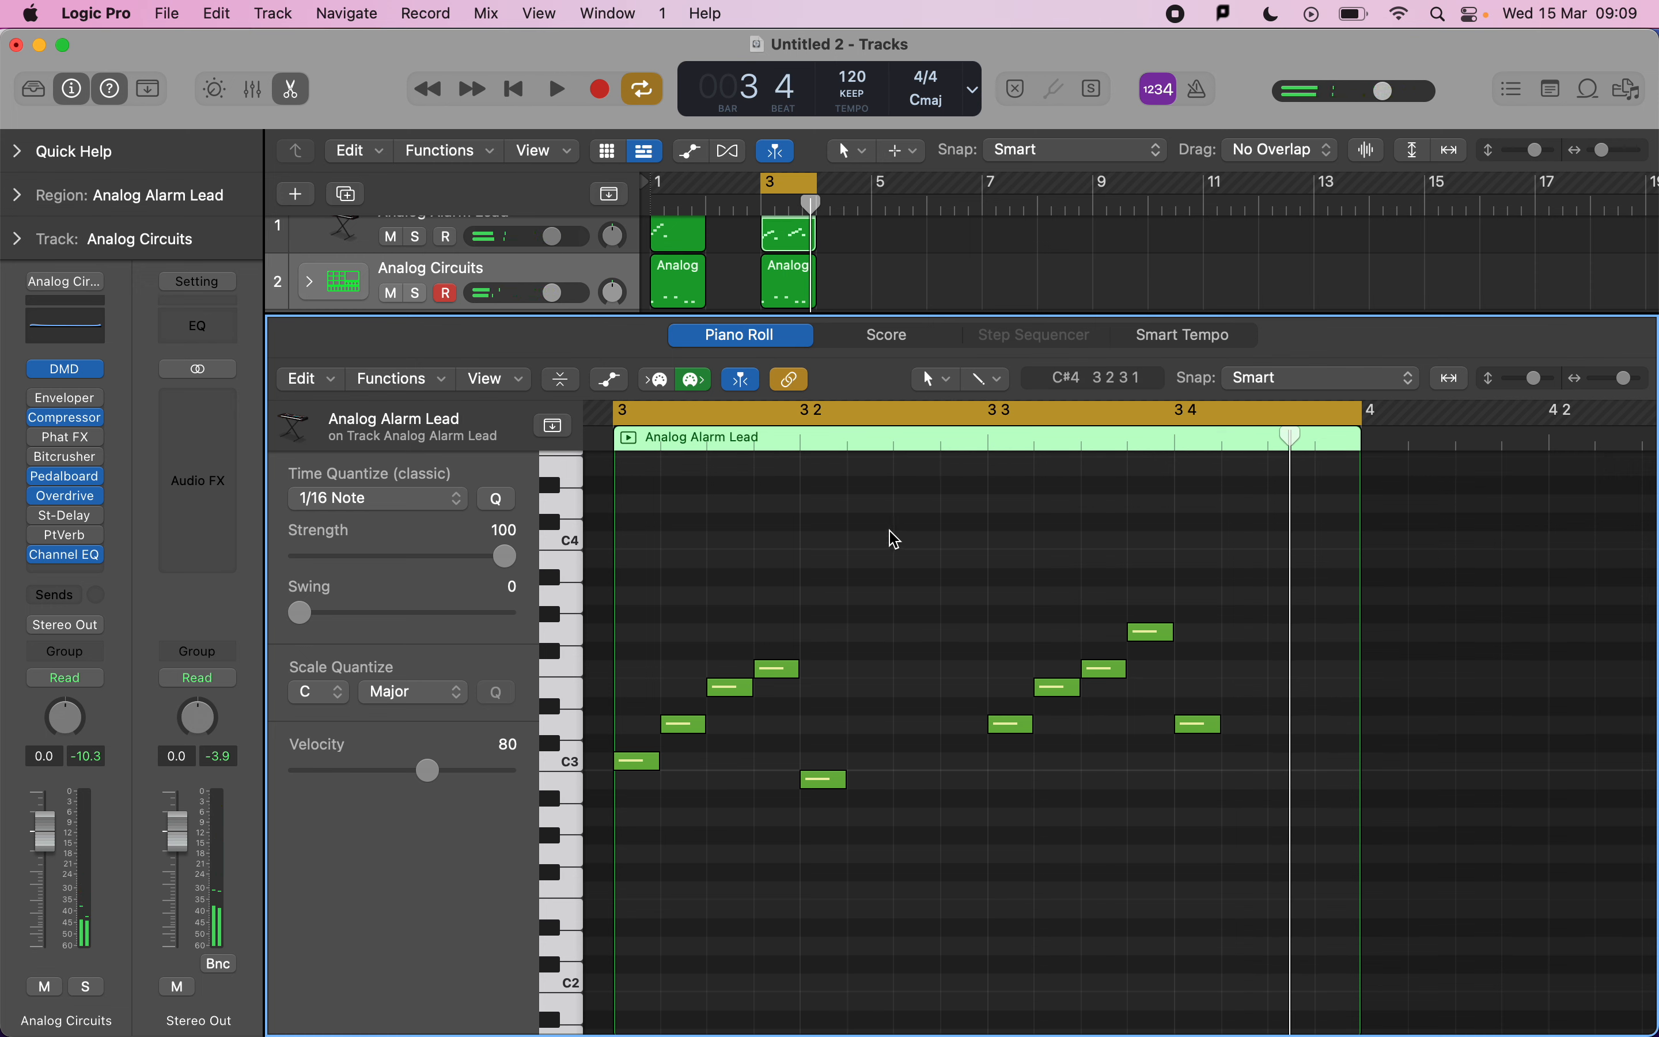
Open the lead track's Retro Synth and set the Glide time to about 33 ms while listening.
click(335, 244)
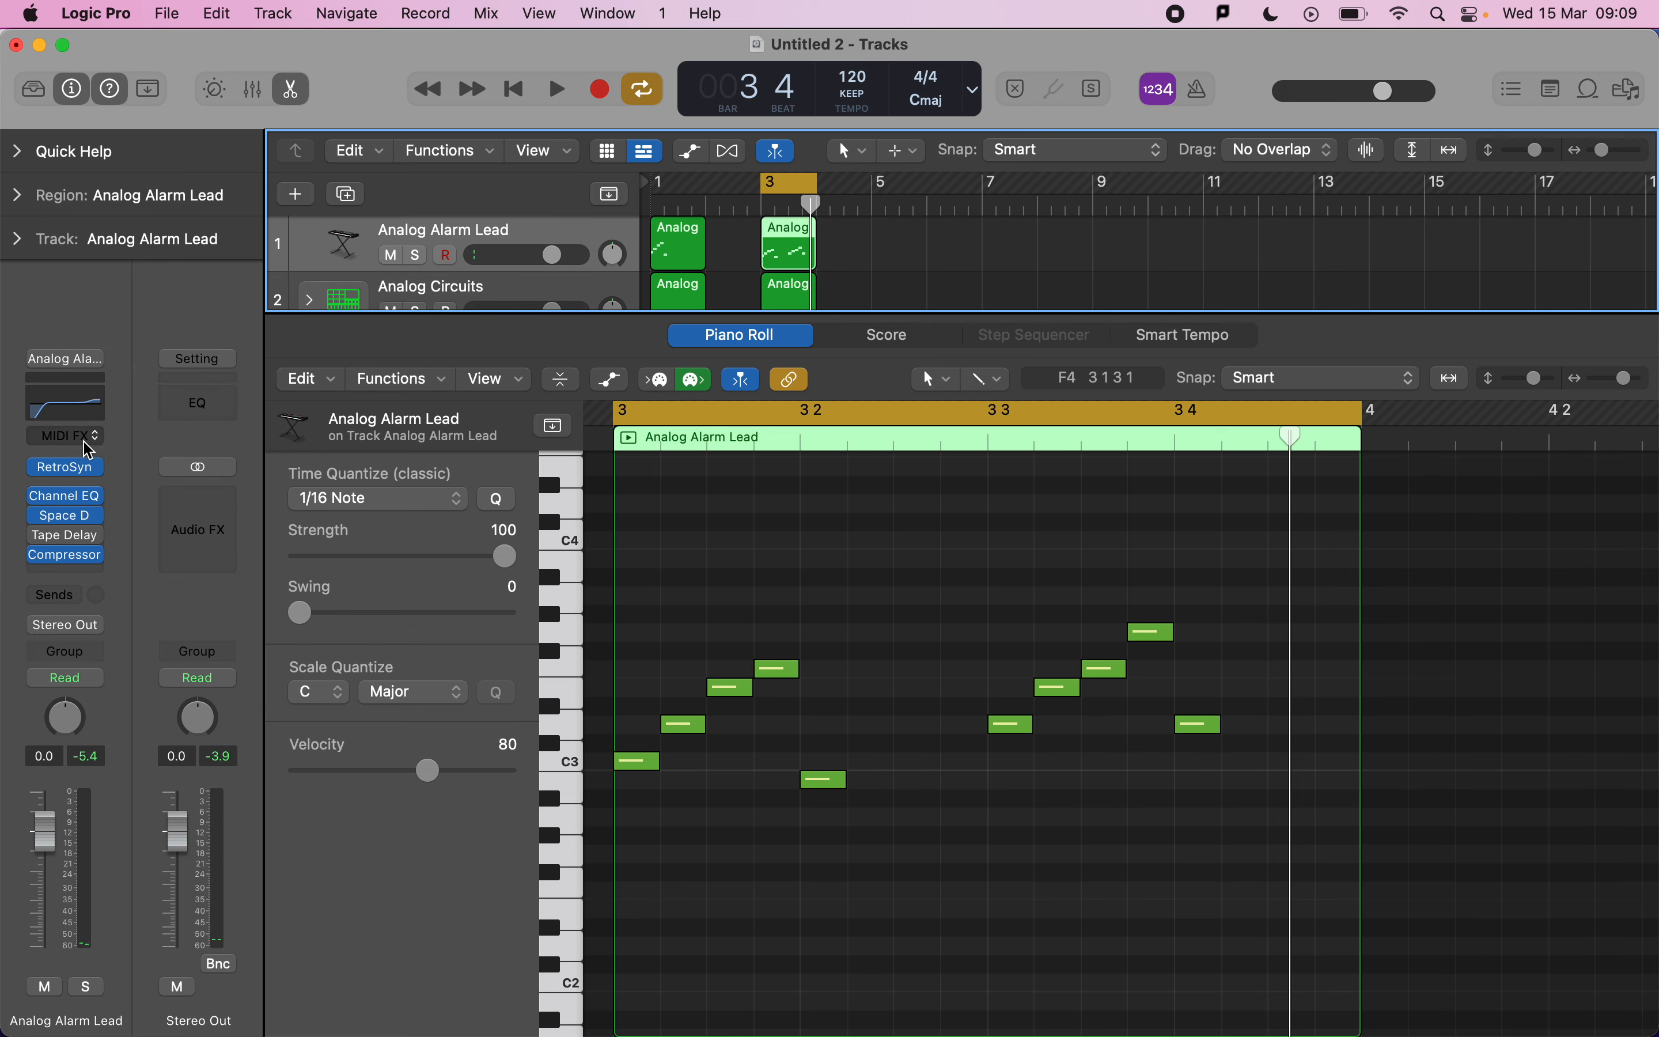
click(66, 476)
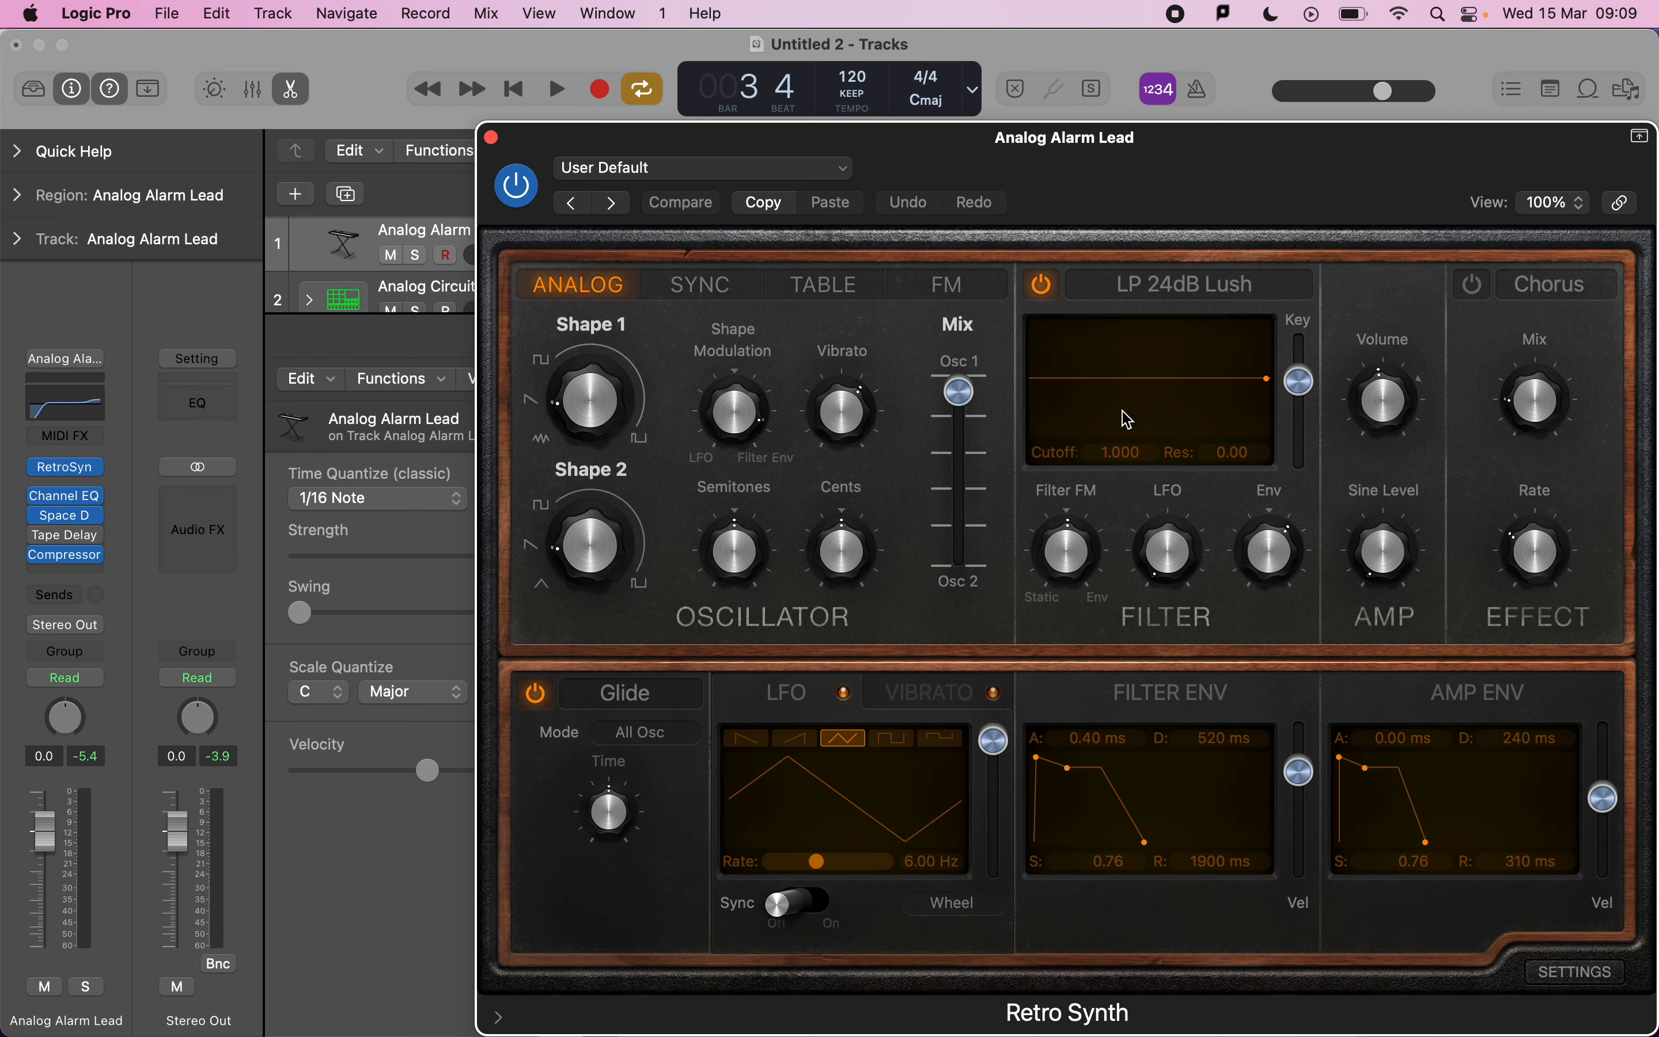
drag(612, 813, 609, 868)
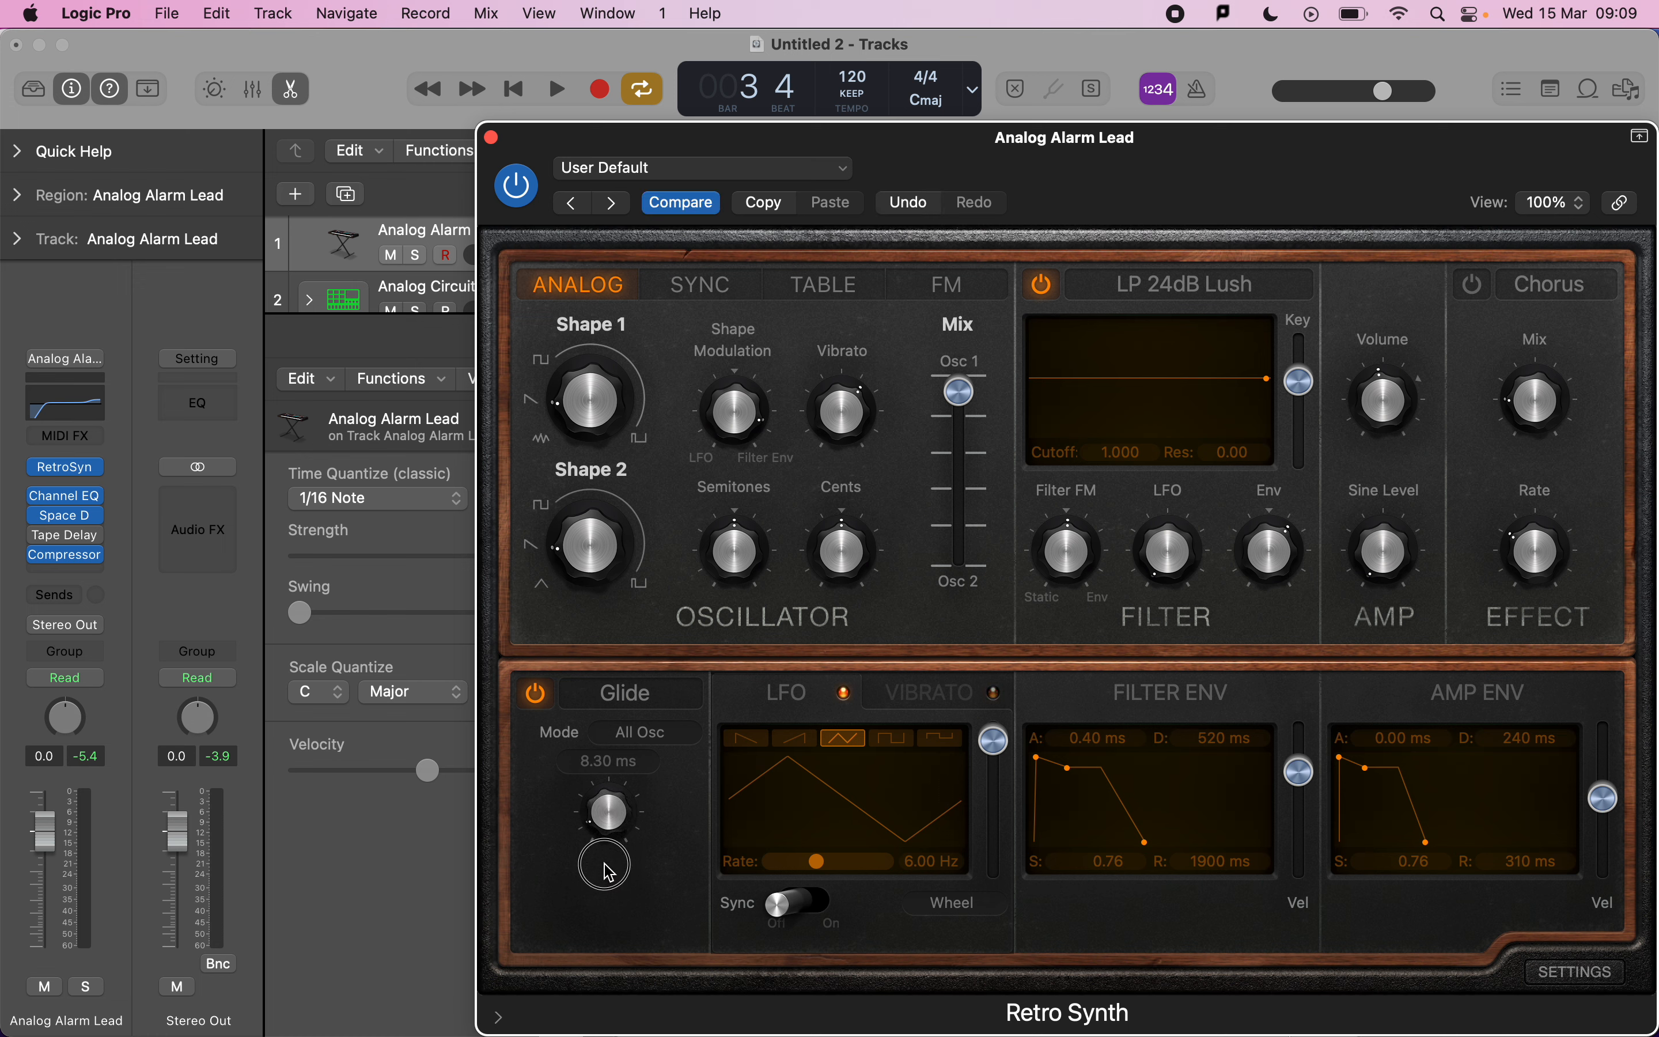
key(space)
mouse_move(611, 827)
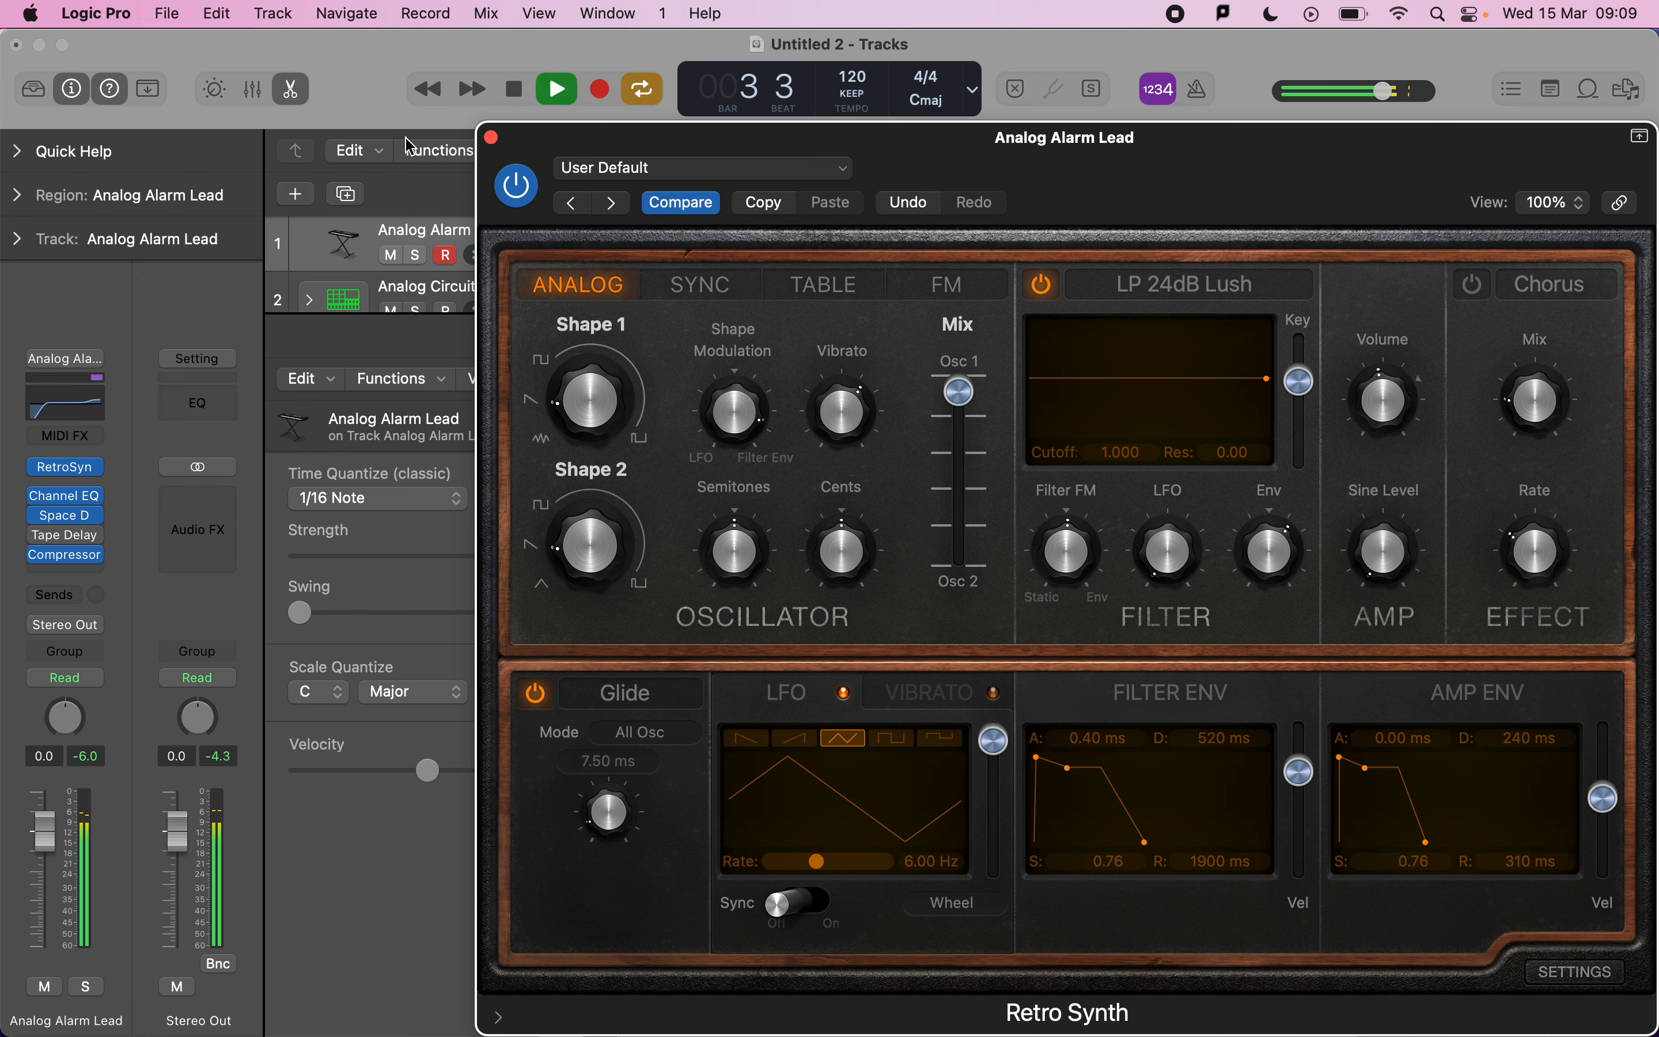
drag(617, 820, 623, 809)
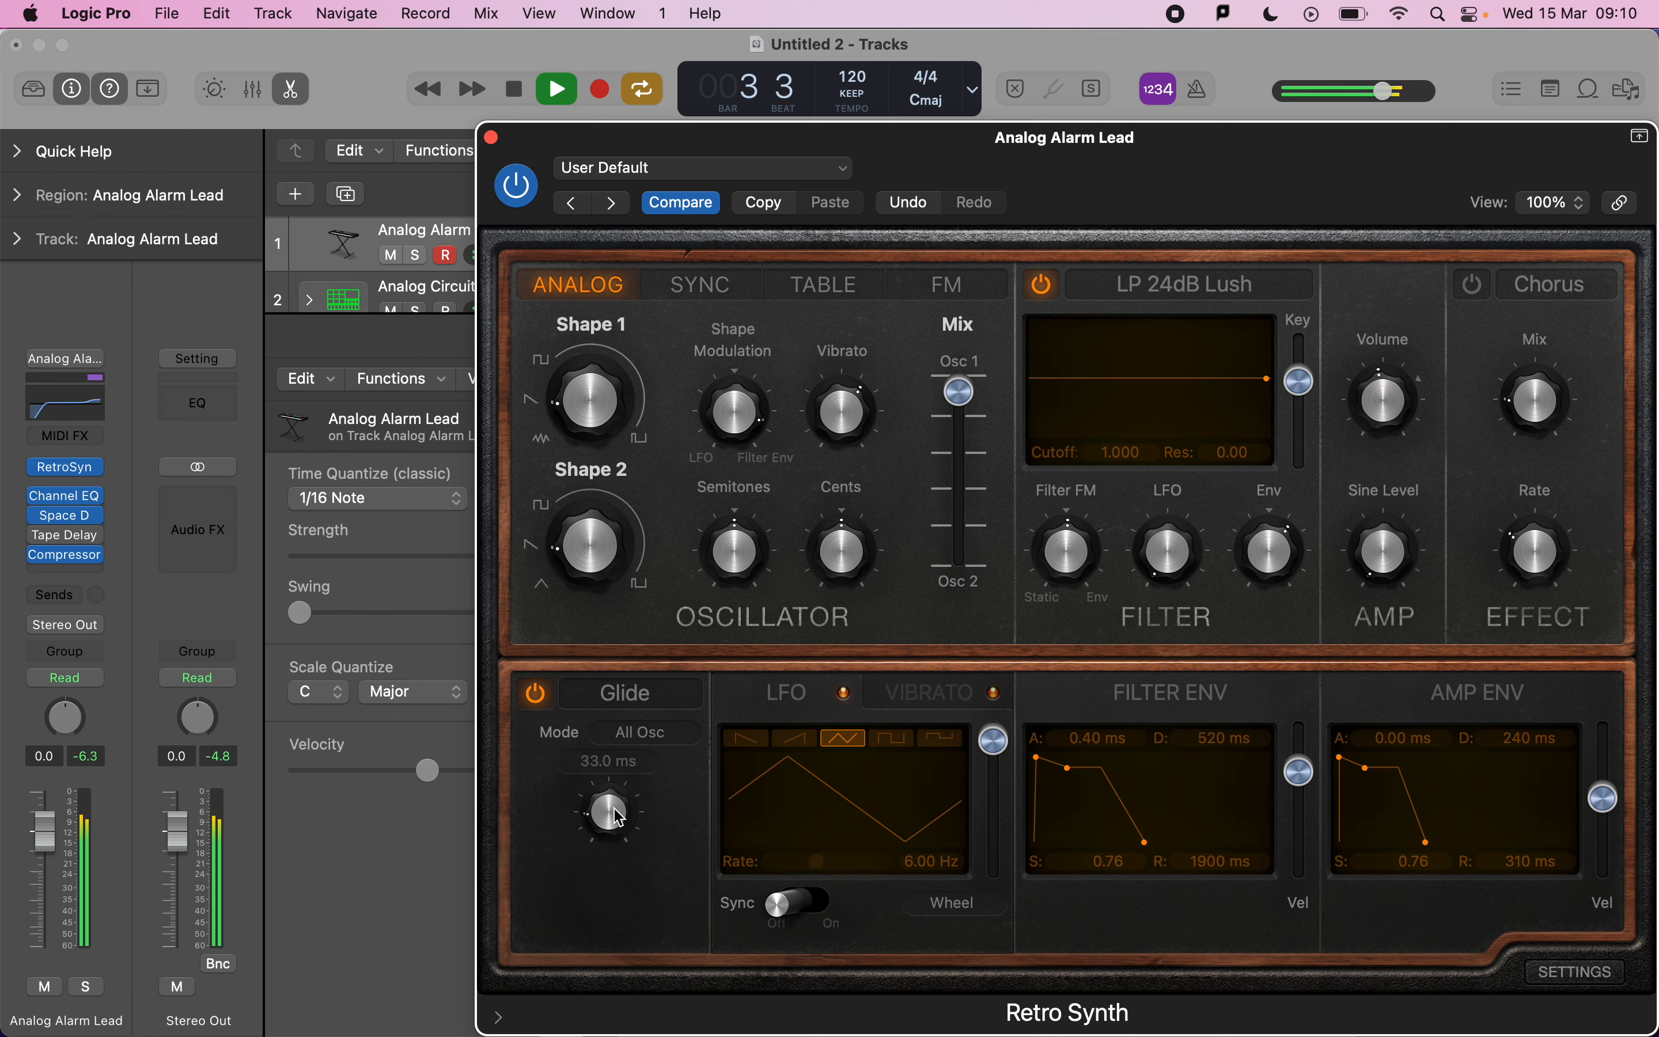
key(space)
click(491, 137)
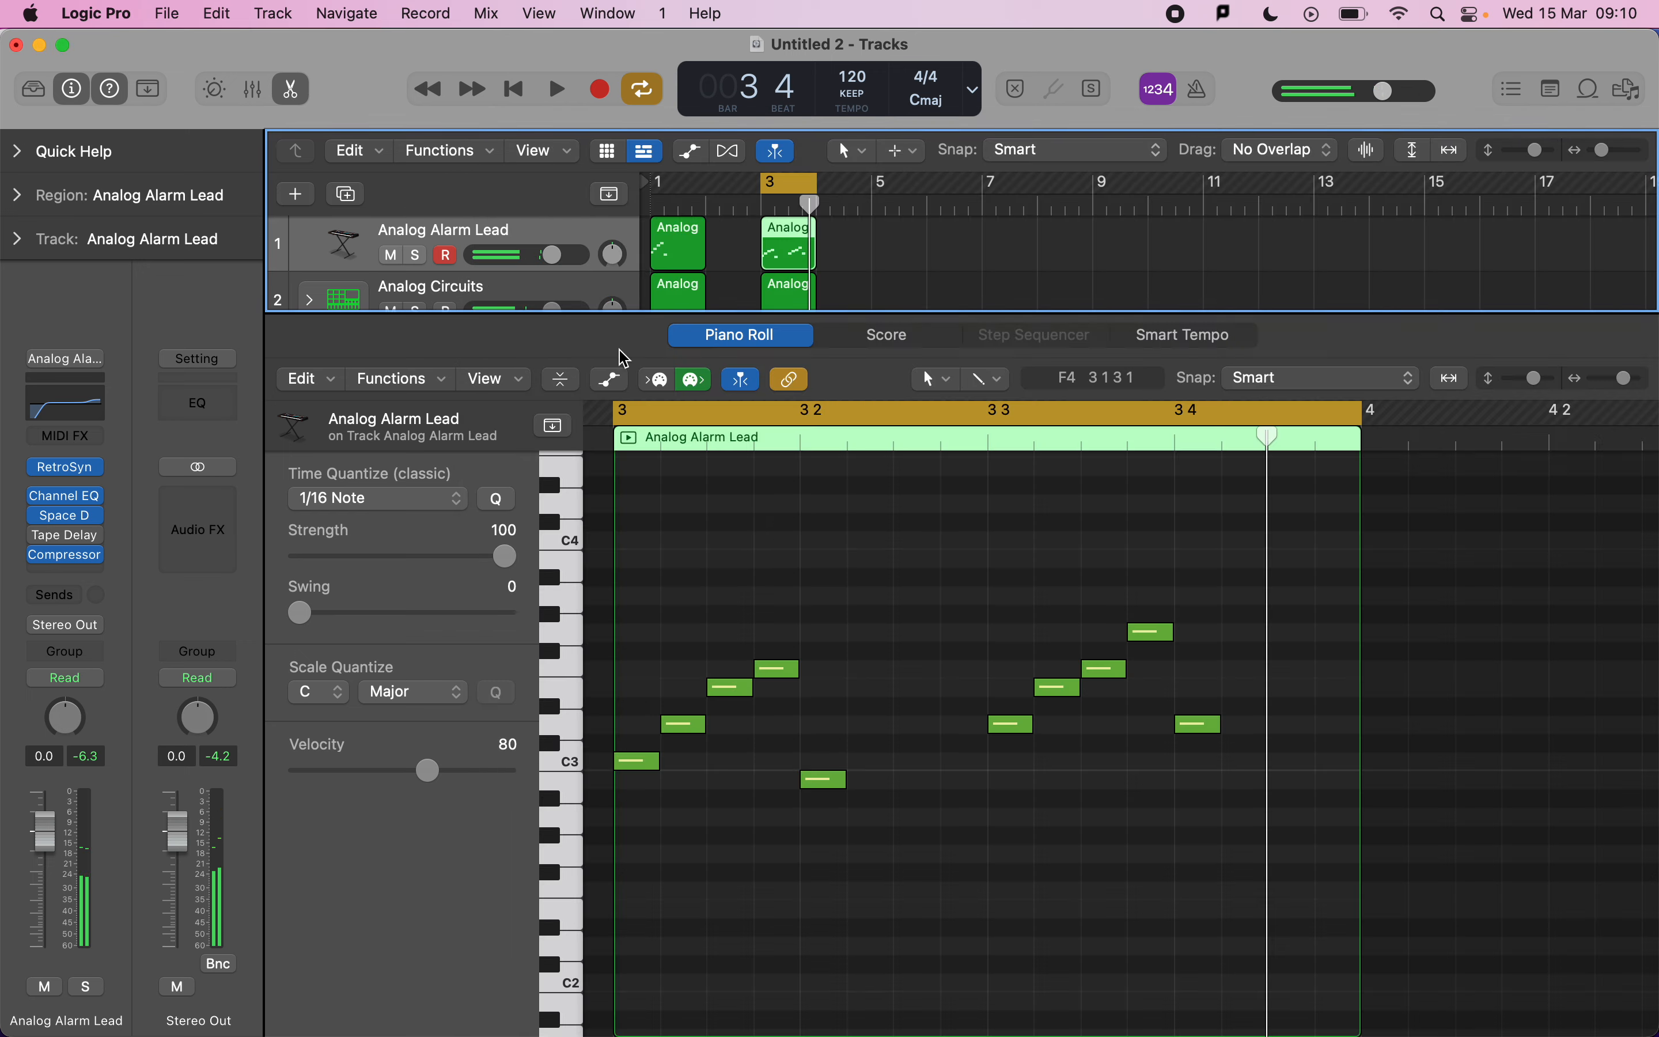
Open the bar-3 drum region in the Piano Roll, solo the Analog Circuits track and play it.
key(super+Tab)
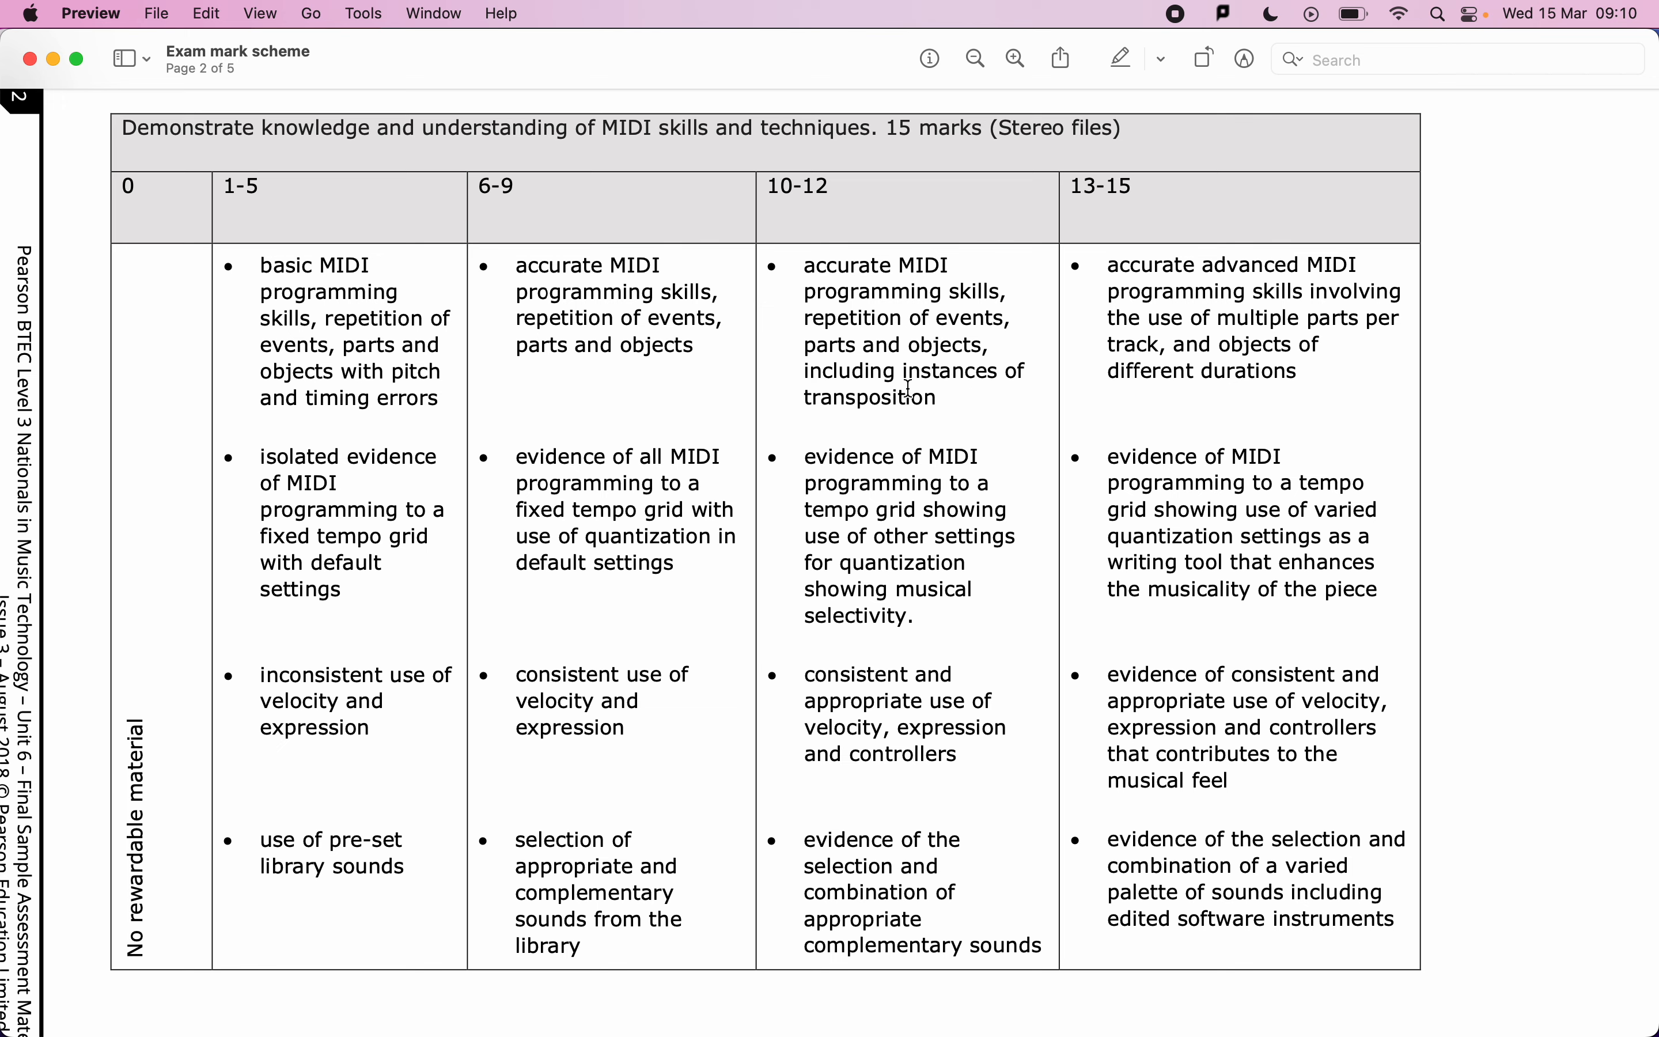
key(super+Tab)
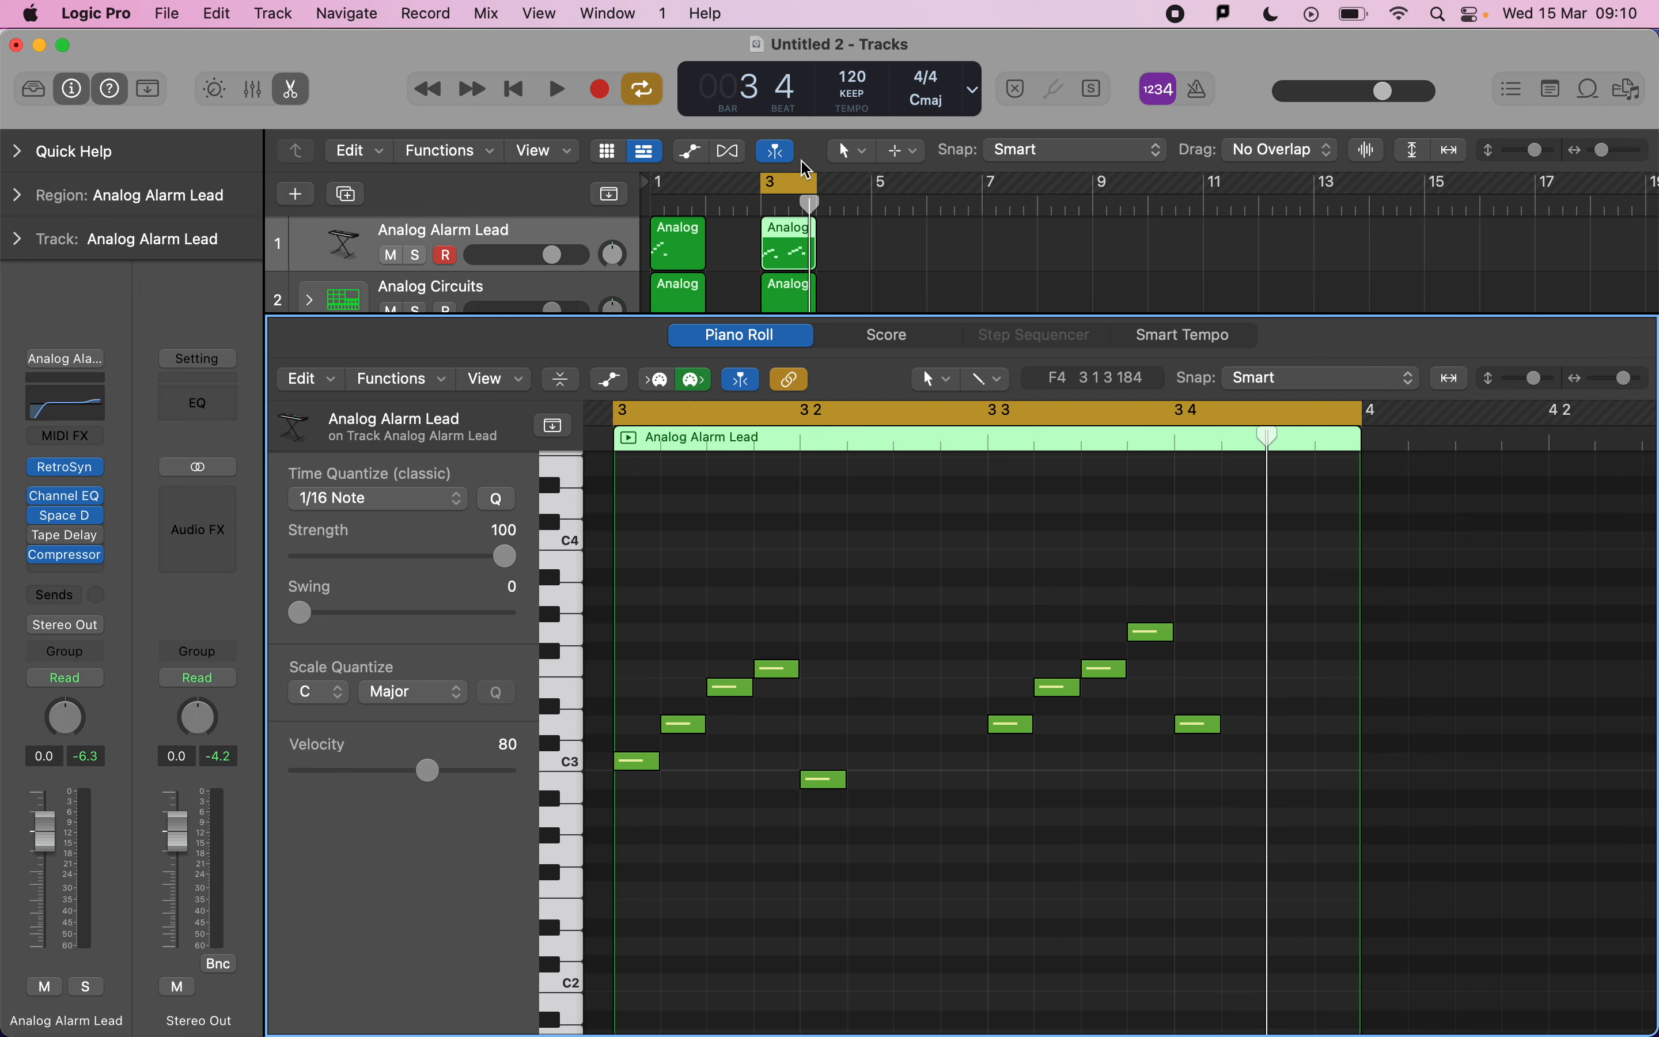
scroll(789, 253, down, 2)
click(786, 263)
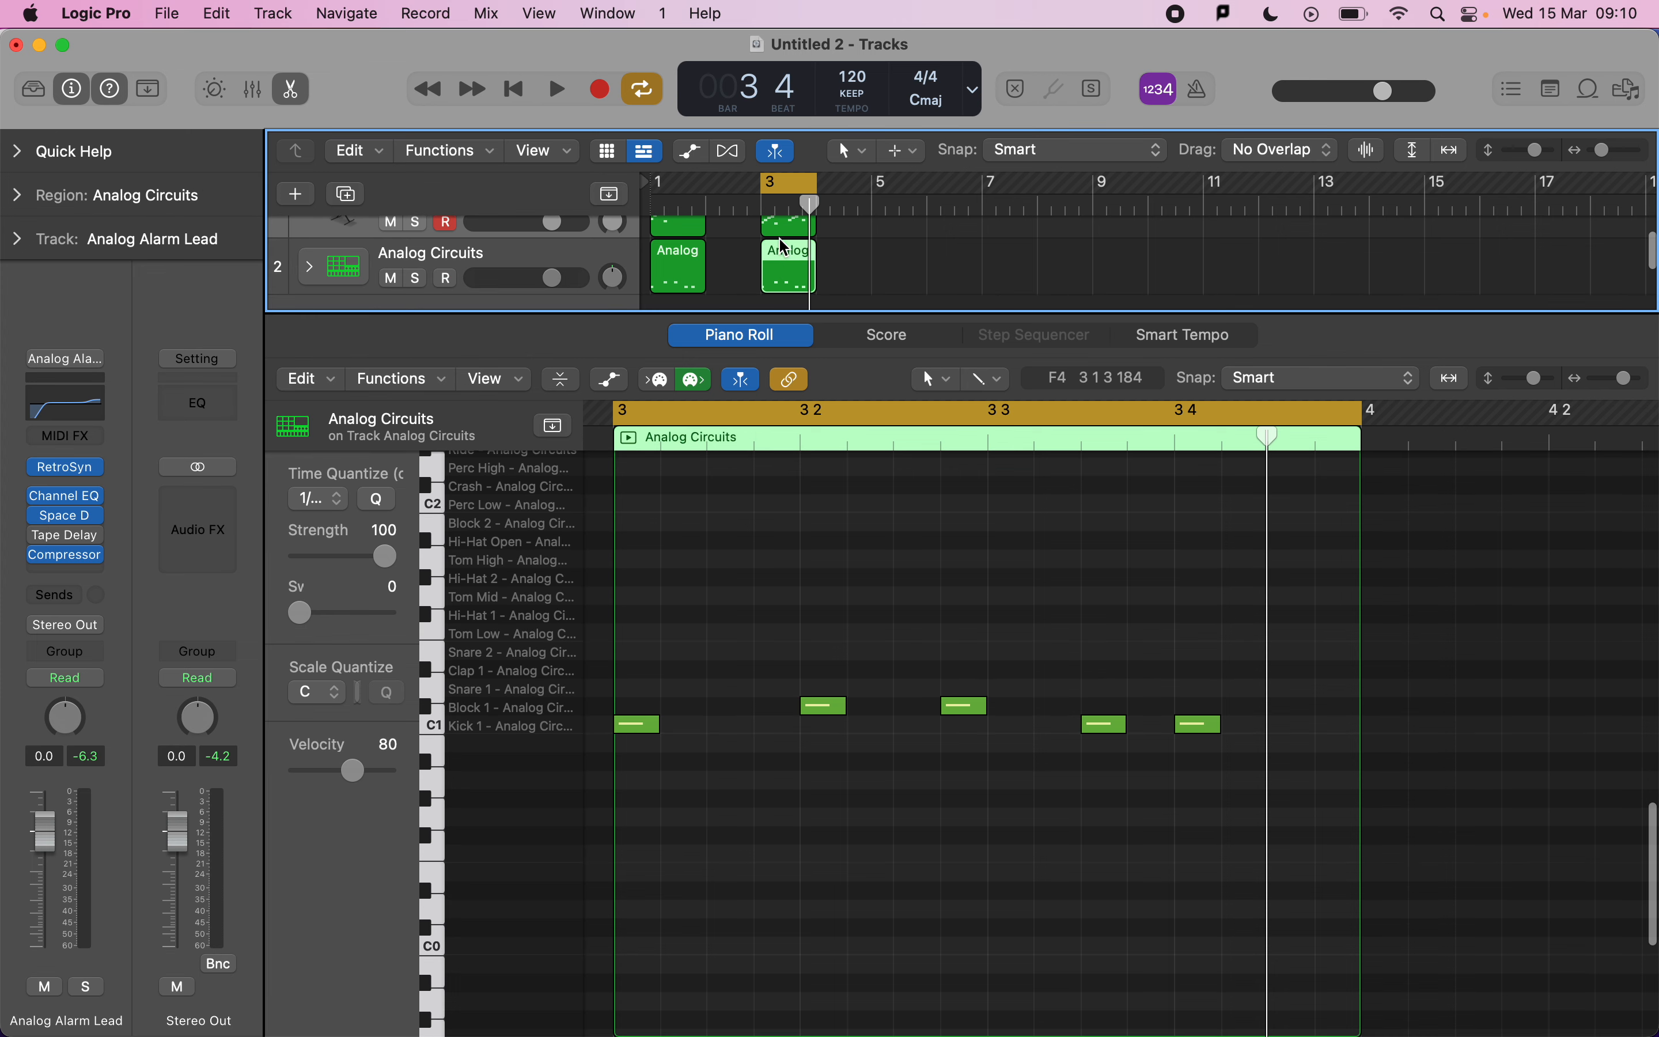
click(786, 184)
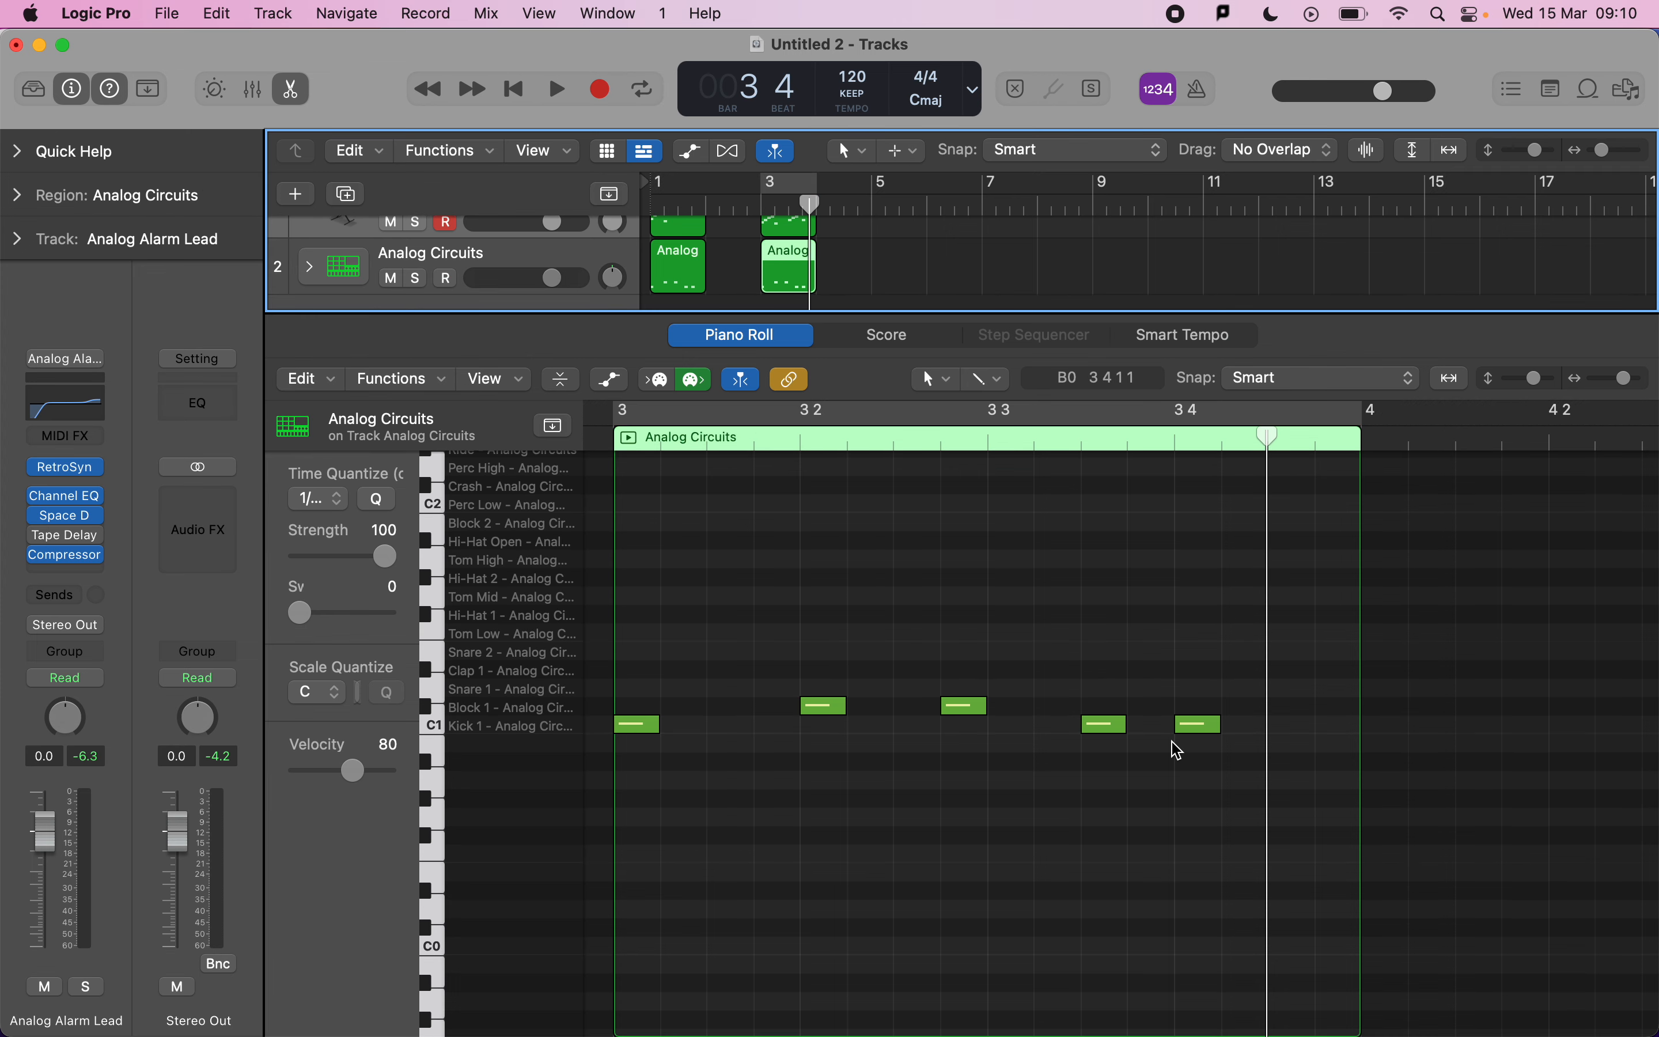
click(987, 739)
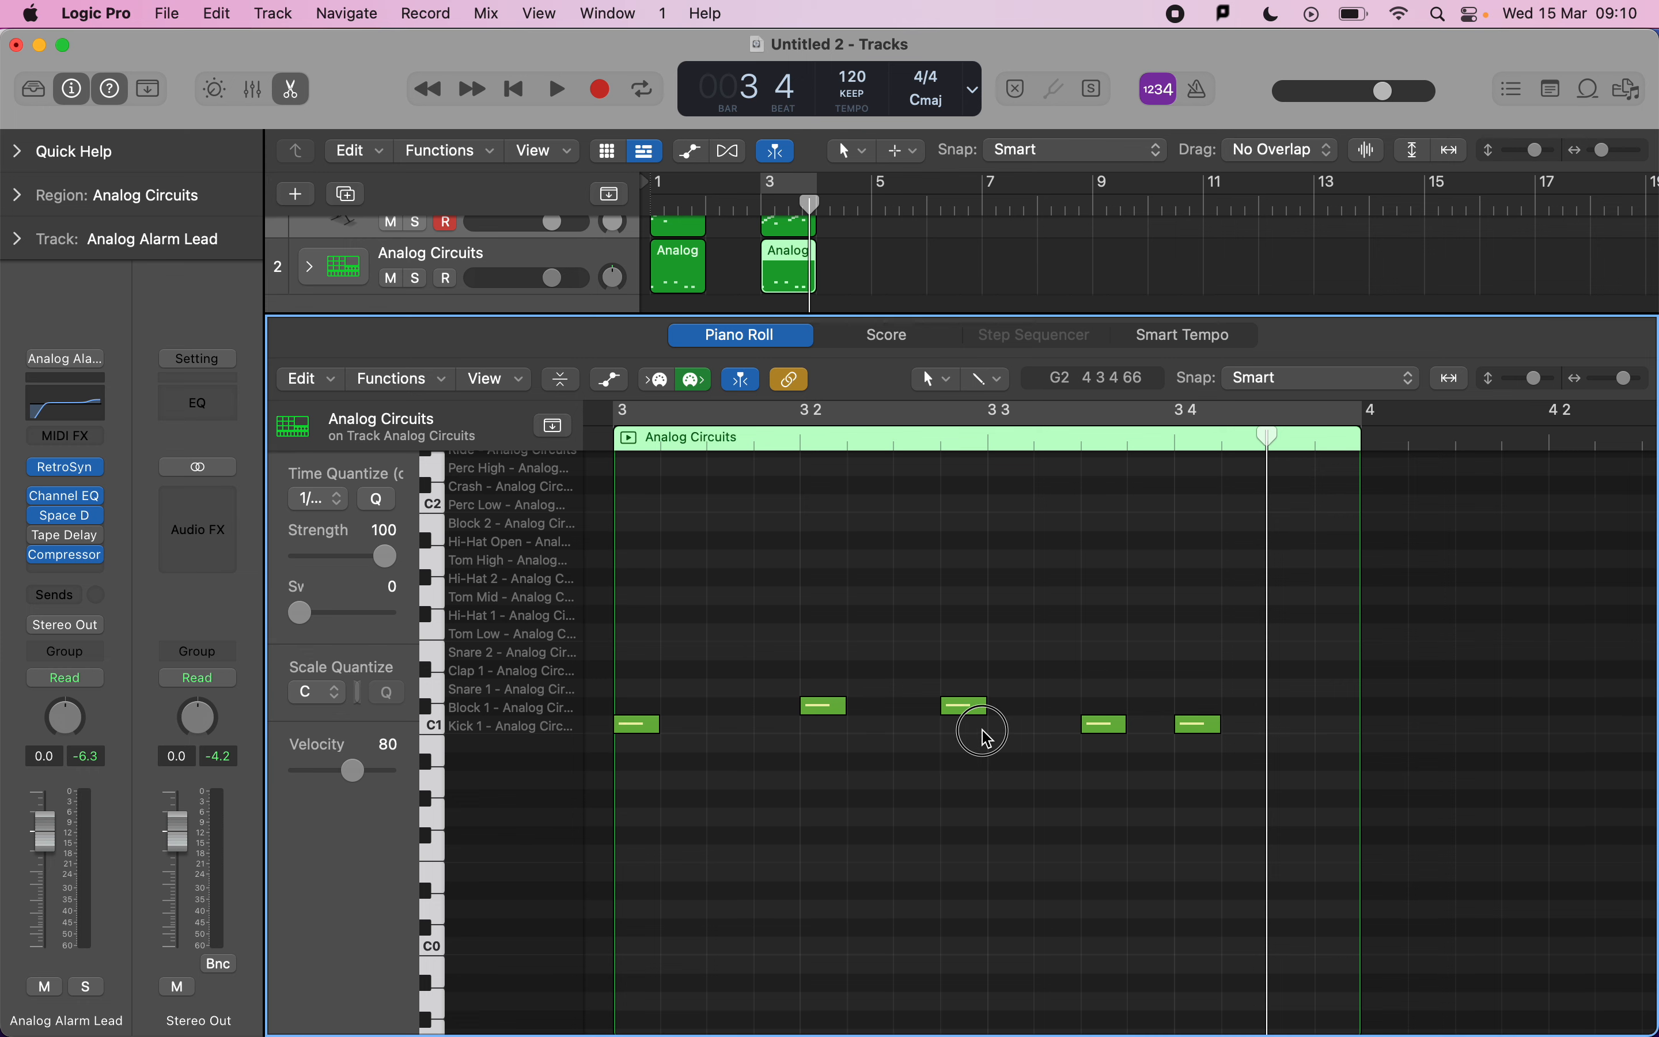
click(417, 278)
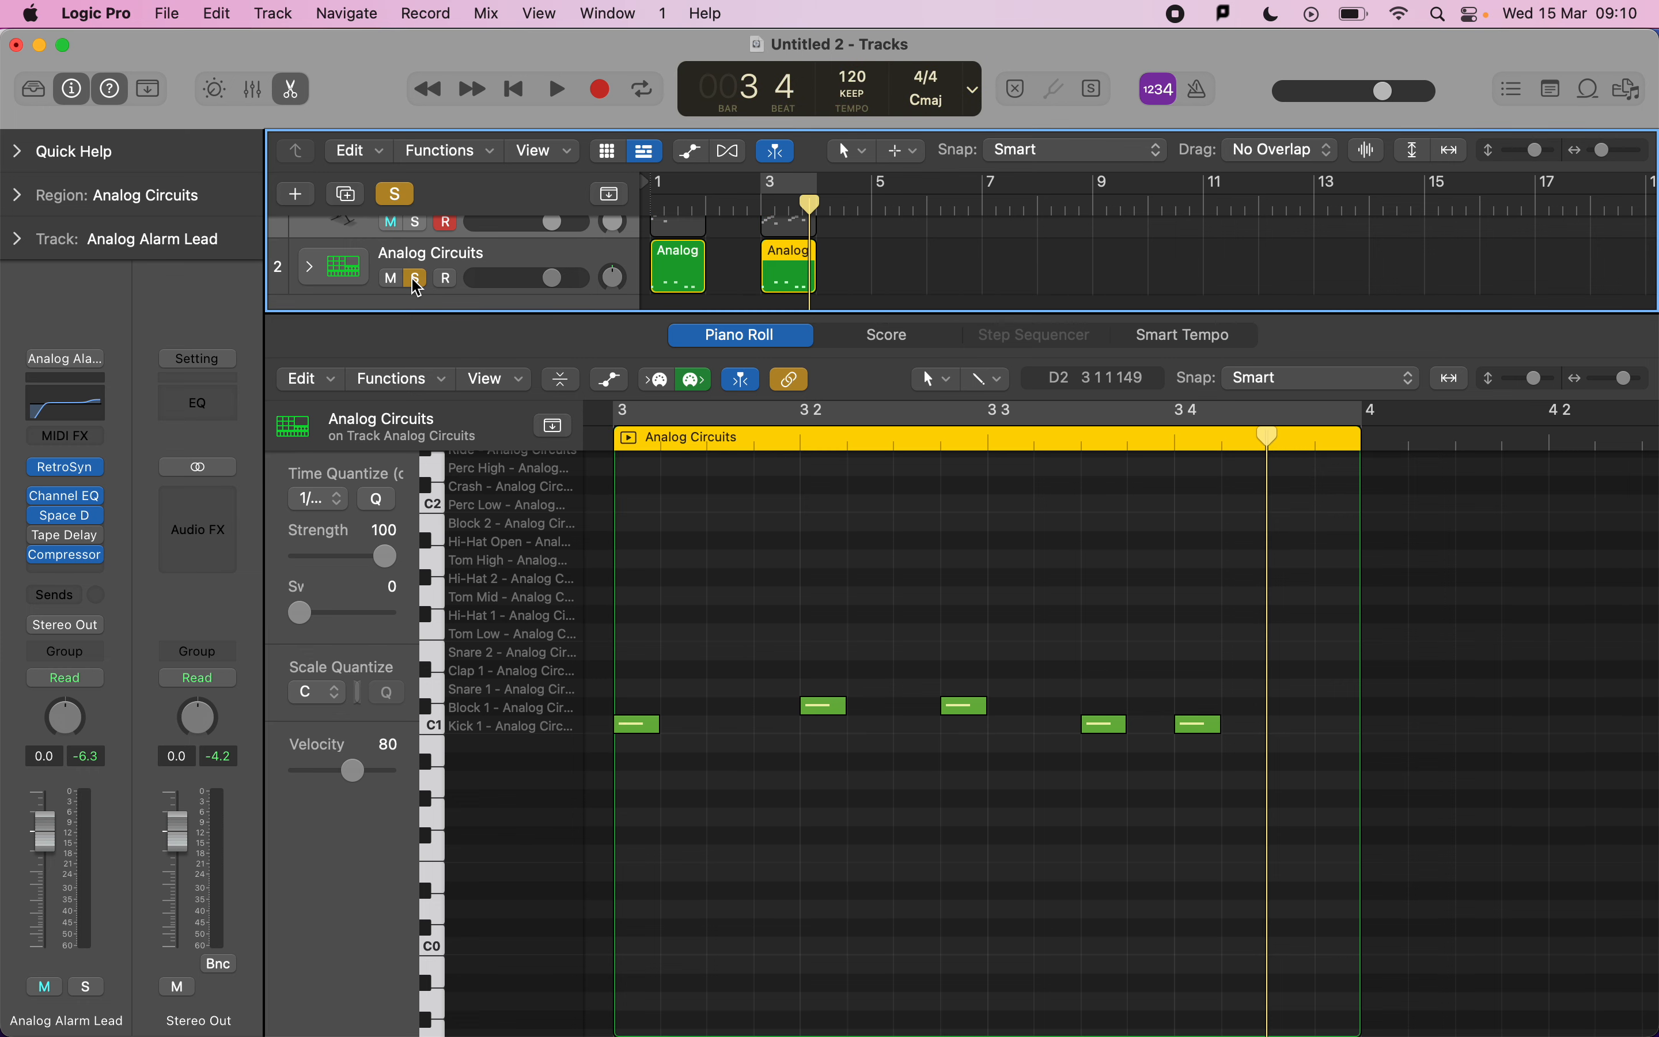
click(787, 187)
key(space)
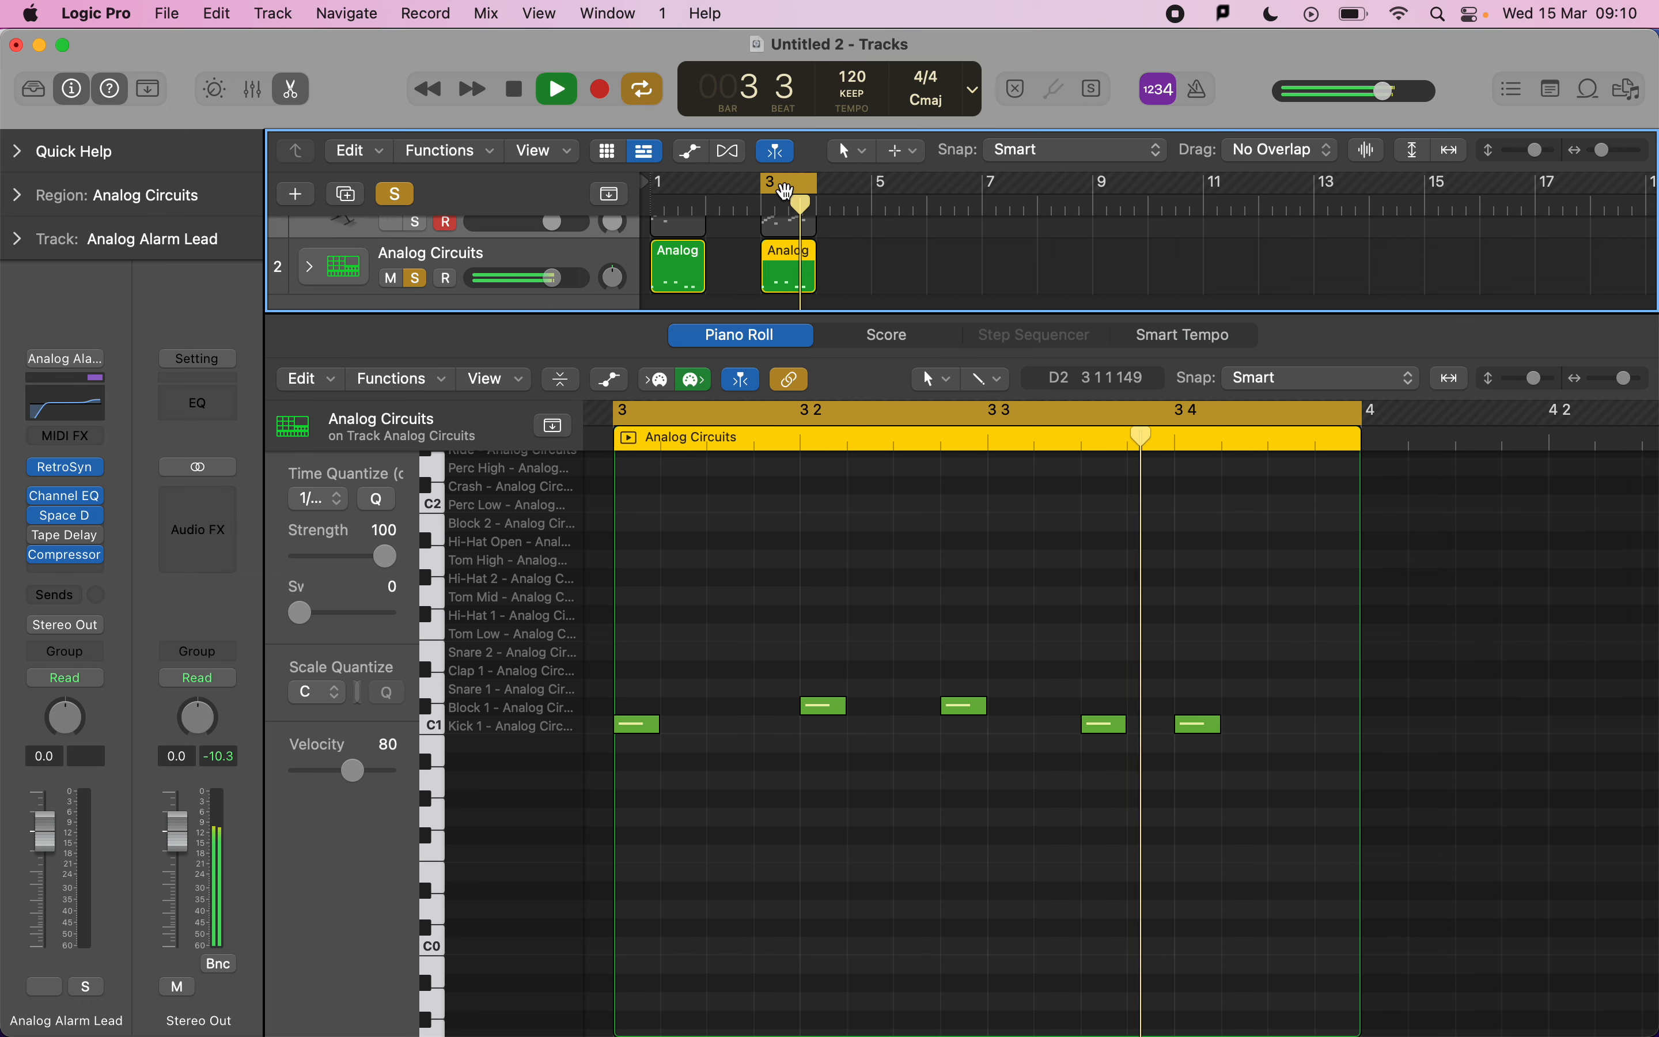
key(space)
Move the two Block 2 hits in the bar-3 drum region to Snare 2 and play it back.
drag(1004, 789, 823, 732)
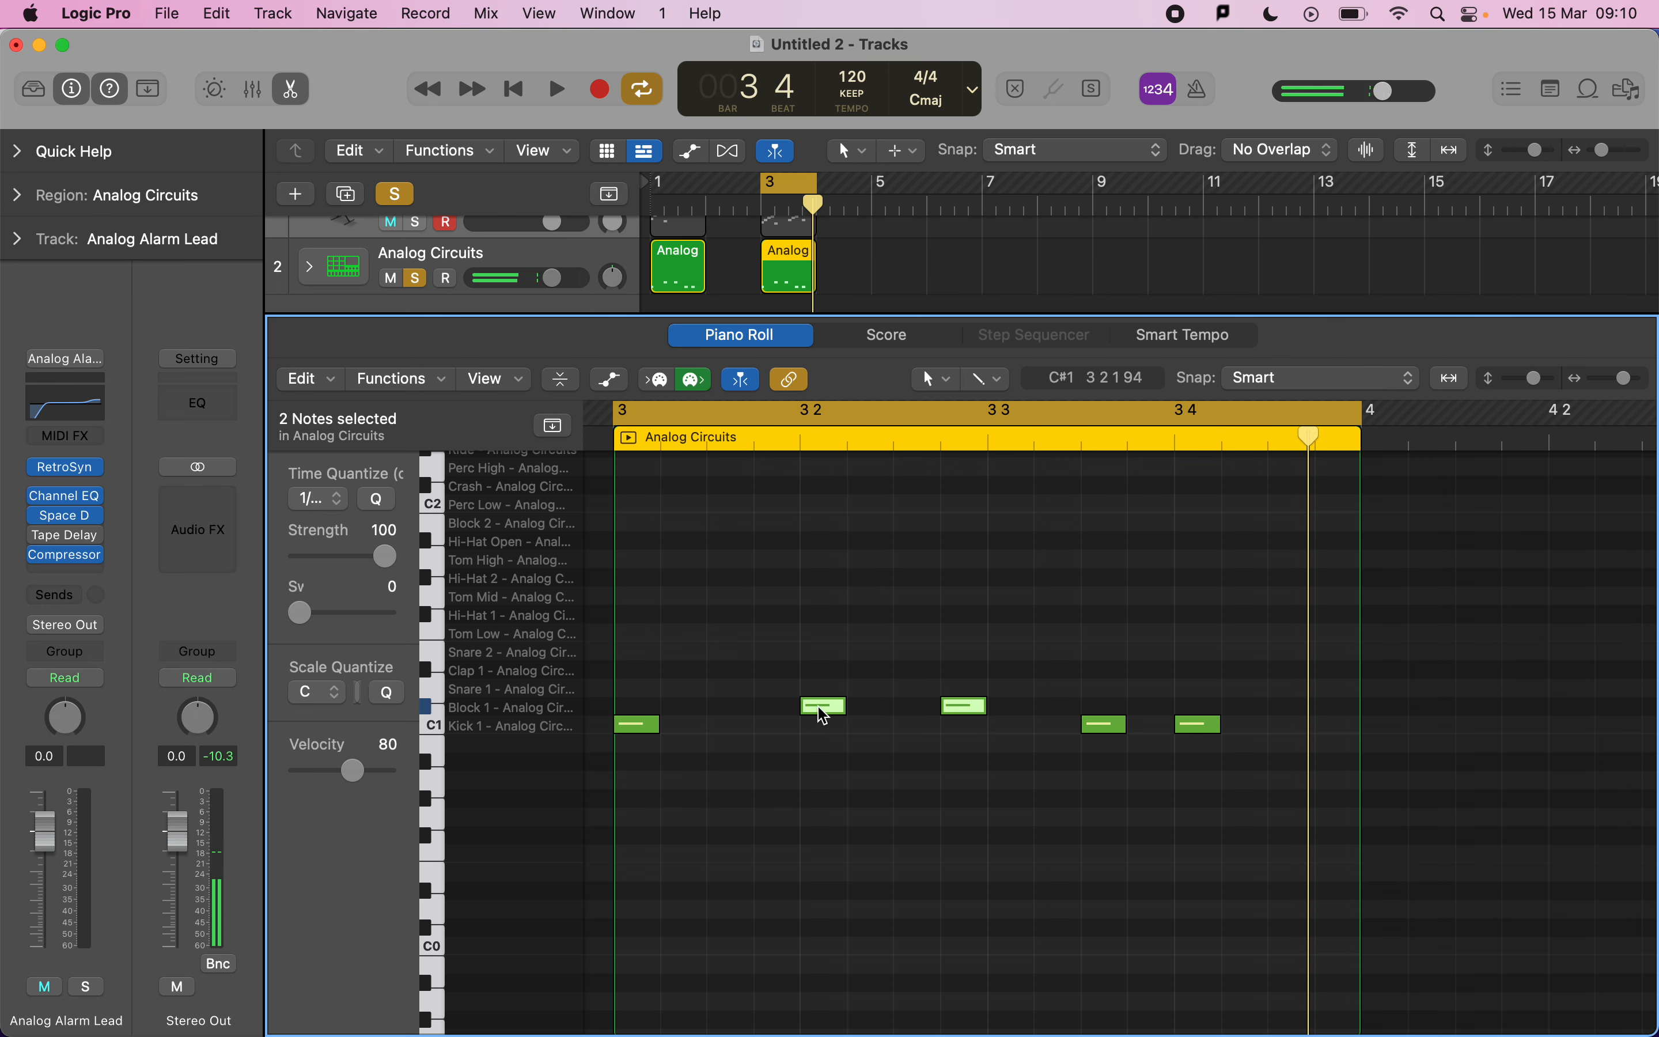
mouse_move(825, 715)
drag(825, 714, 821, 649)
key(space)
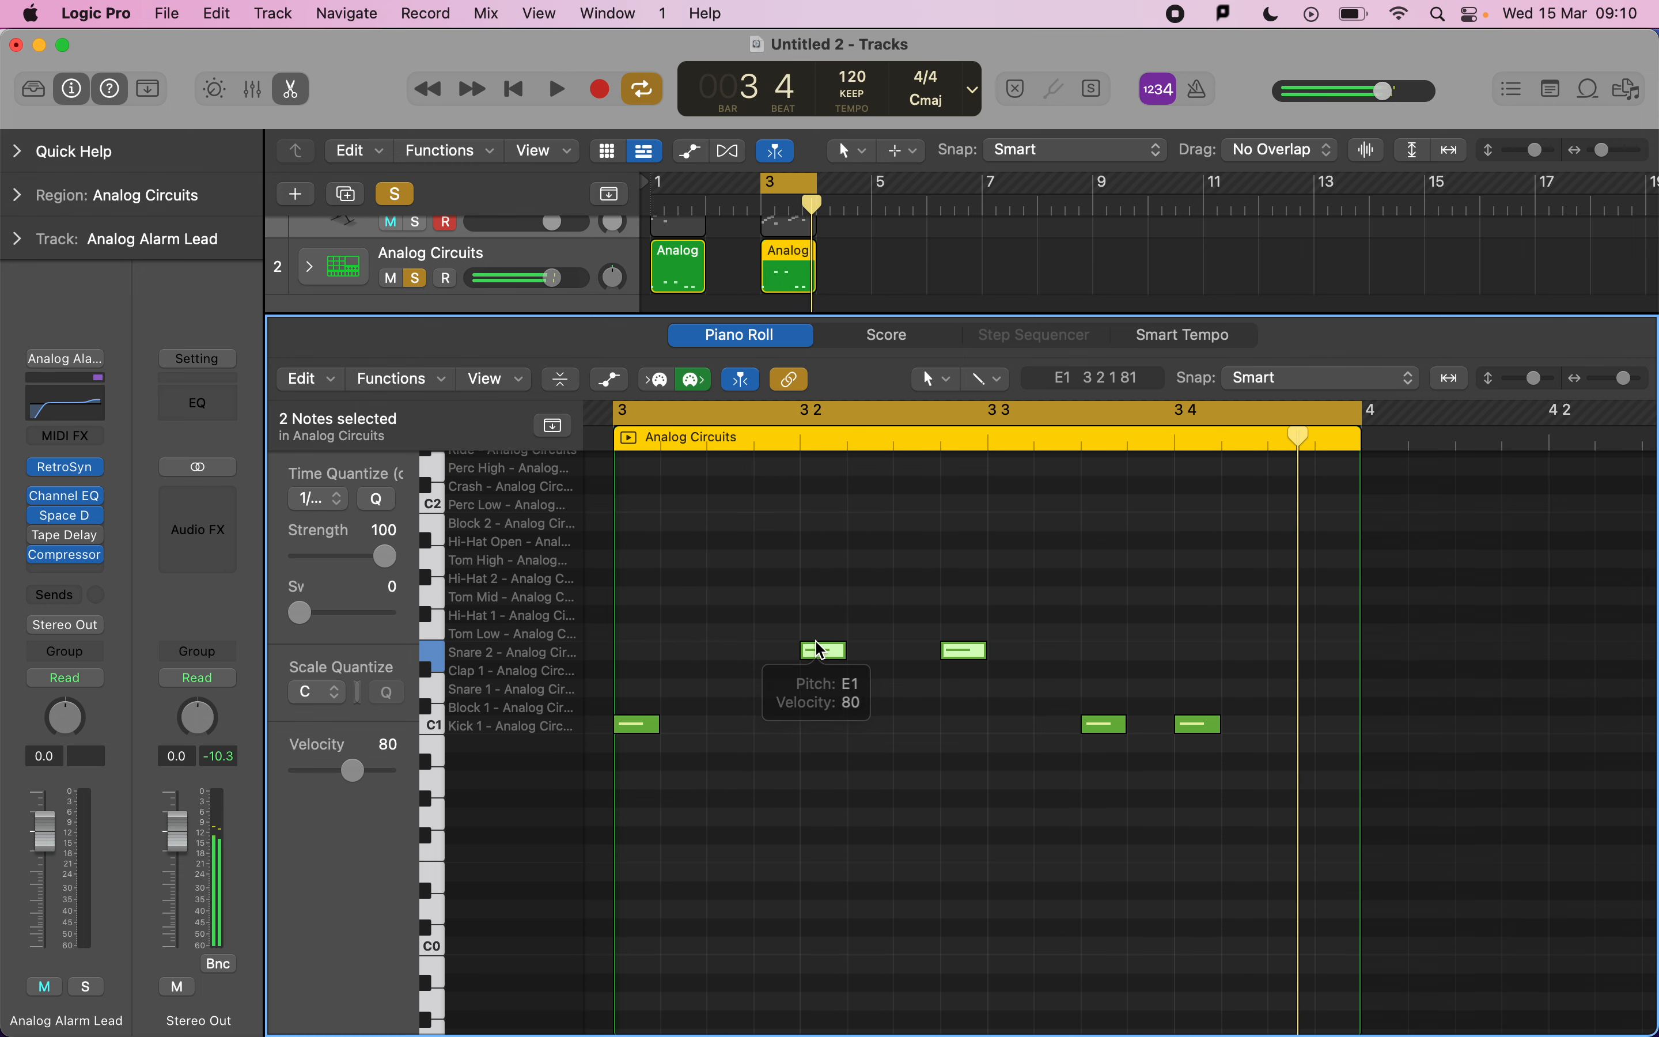
key(space)
click(868, 776)
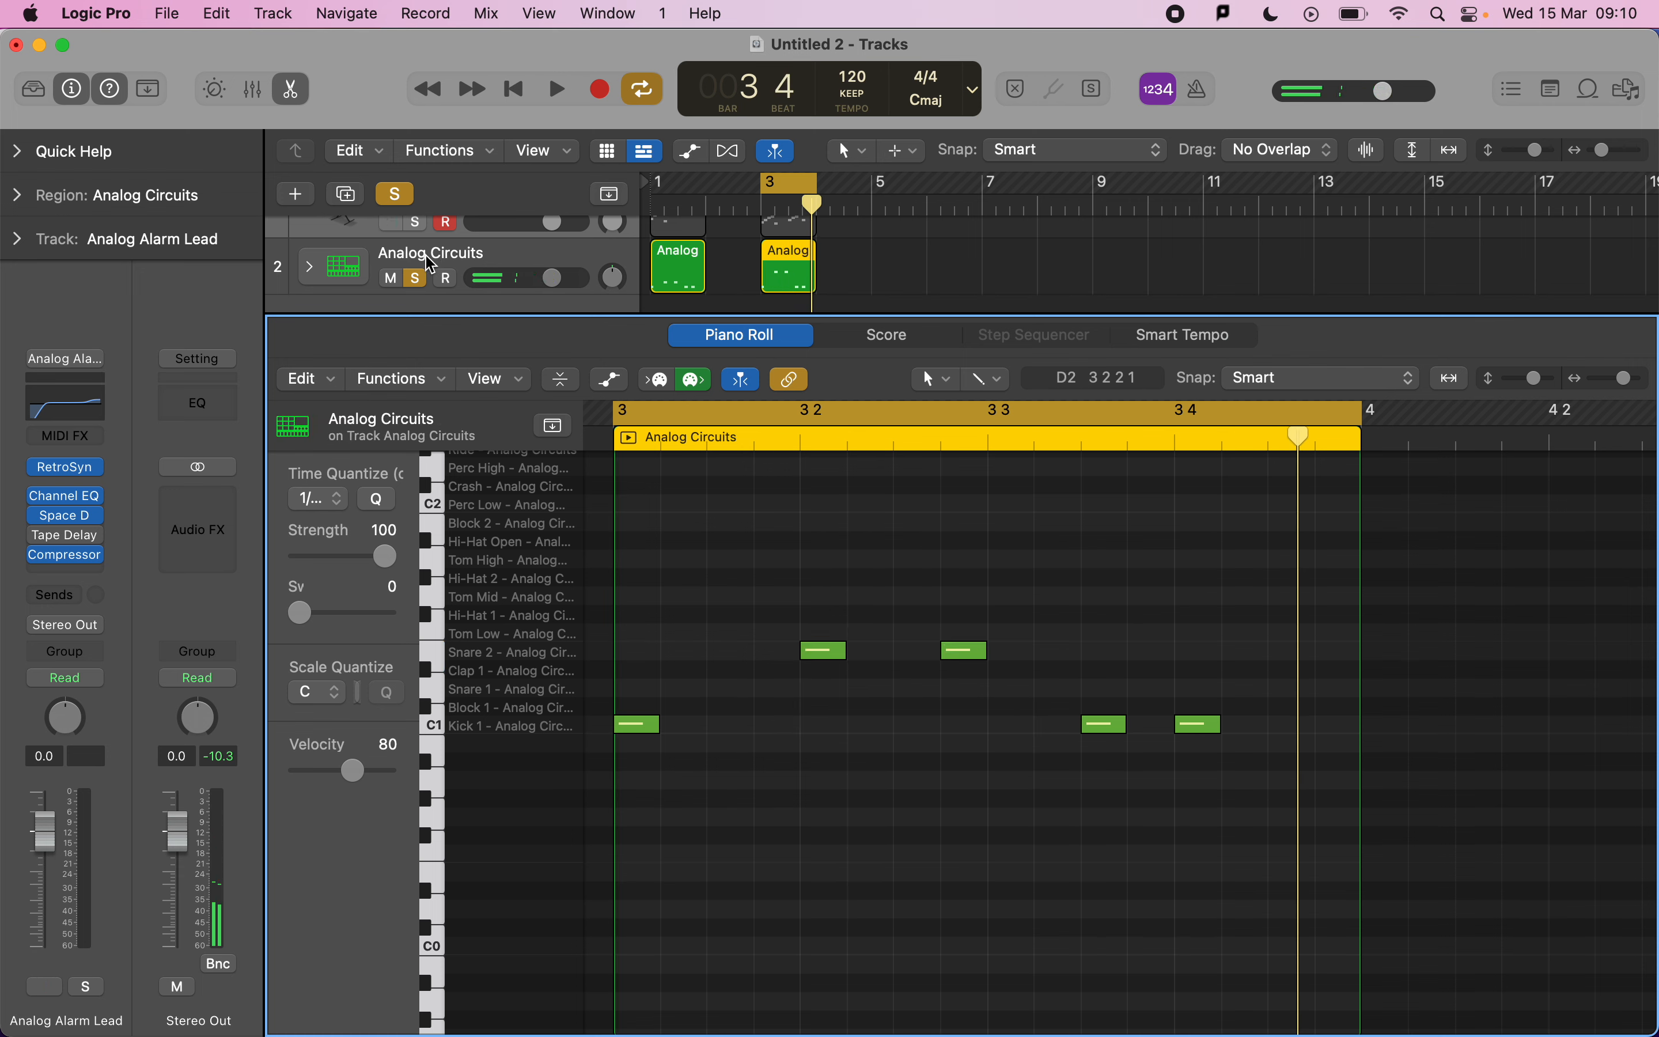
Unsolo the drum track and reopen the bar-3 lead region in the Piano Roll.
click(1055, 266)
scroll(847, 271, up, 2)
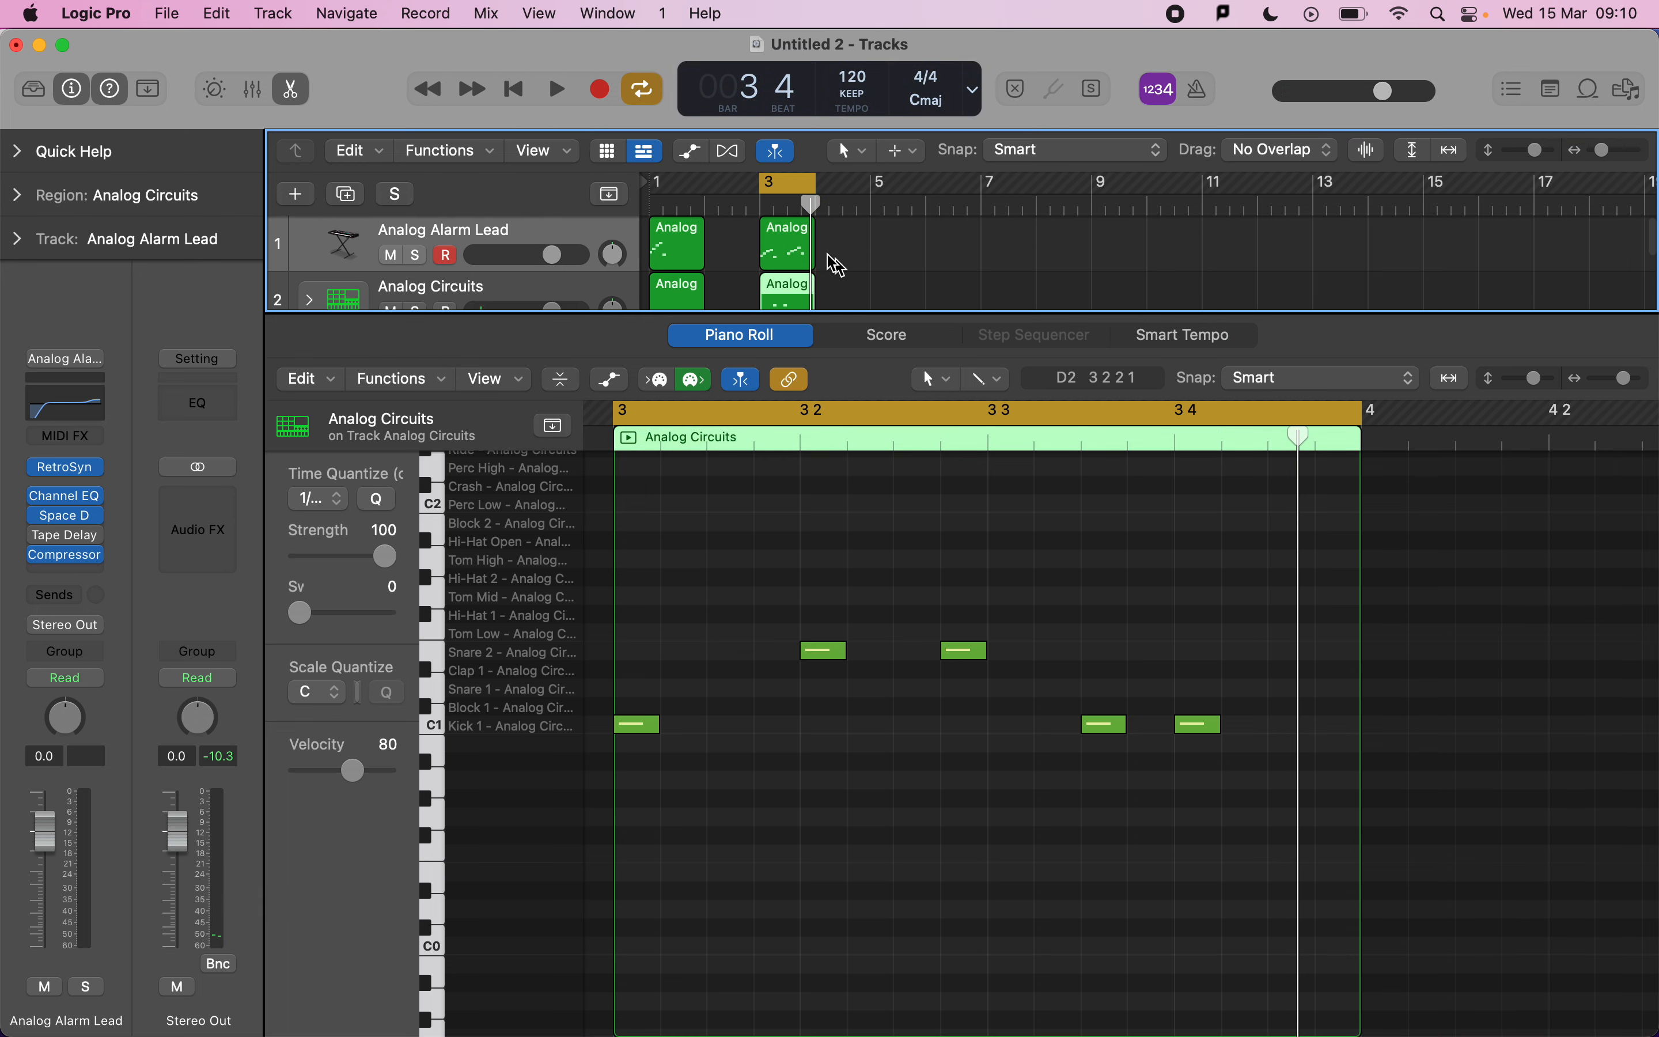
click(803, 252)
click(797, 296)
click(862, 267)
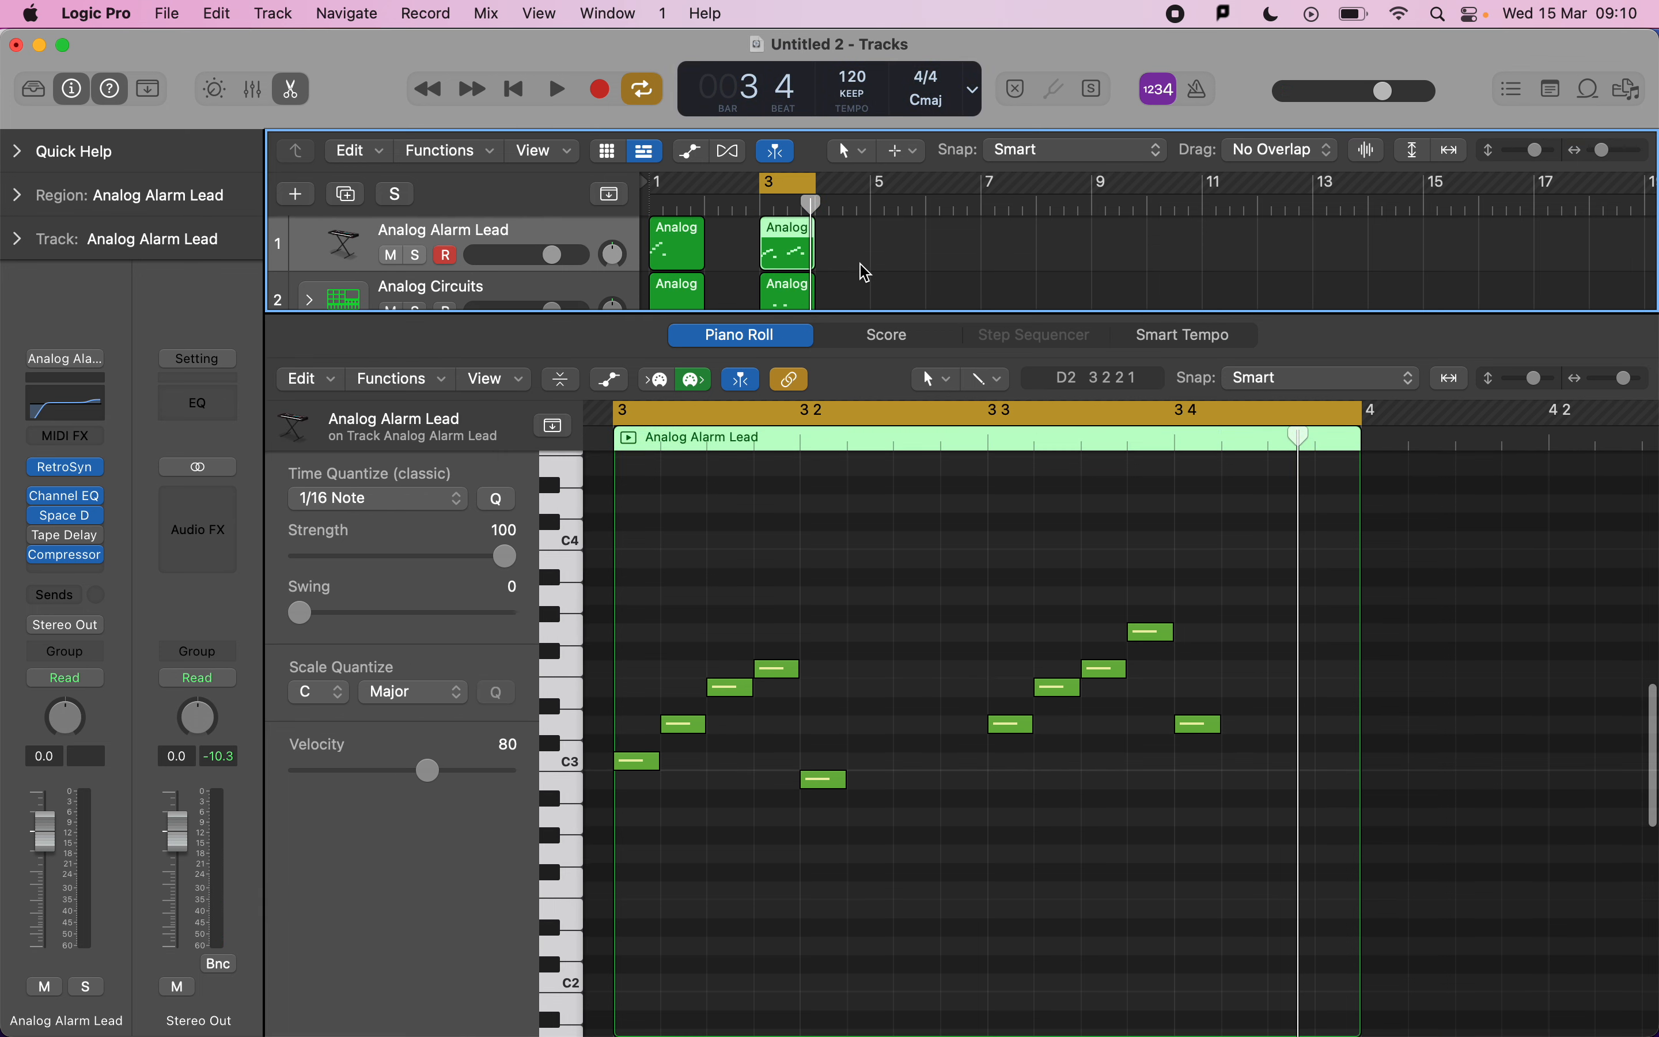
scroll(867, 272, down, 1)
scroll(866, 273, up, 1)
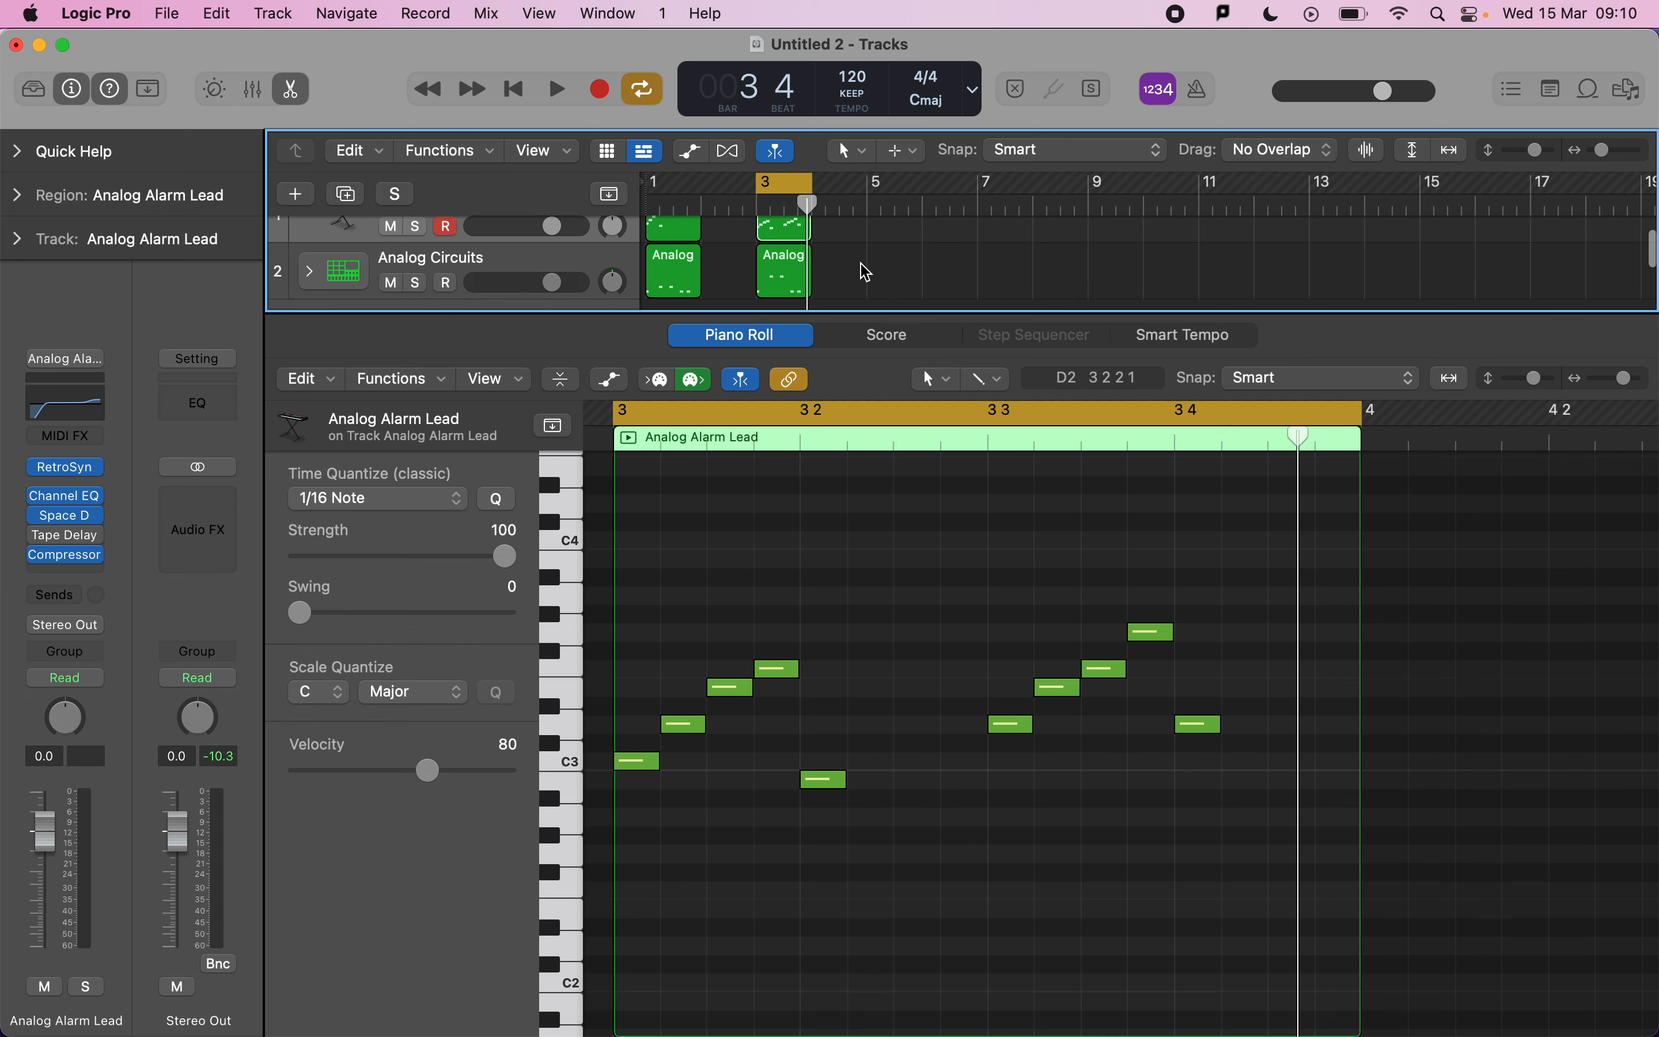
Close the editor and create one new Software Instrument track.
key(e)
click(306, 205)
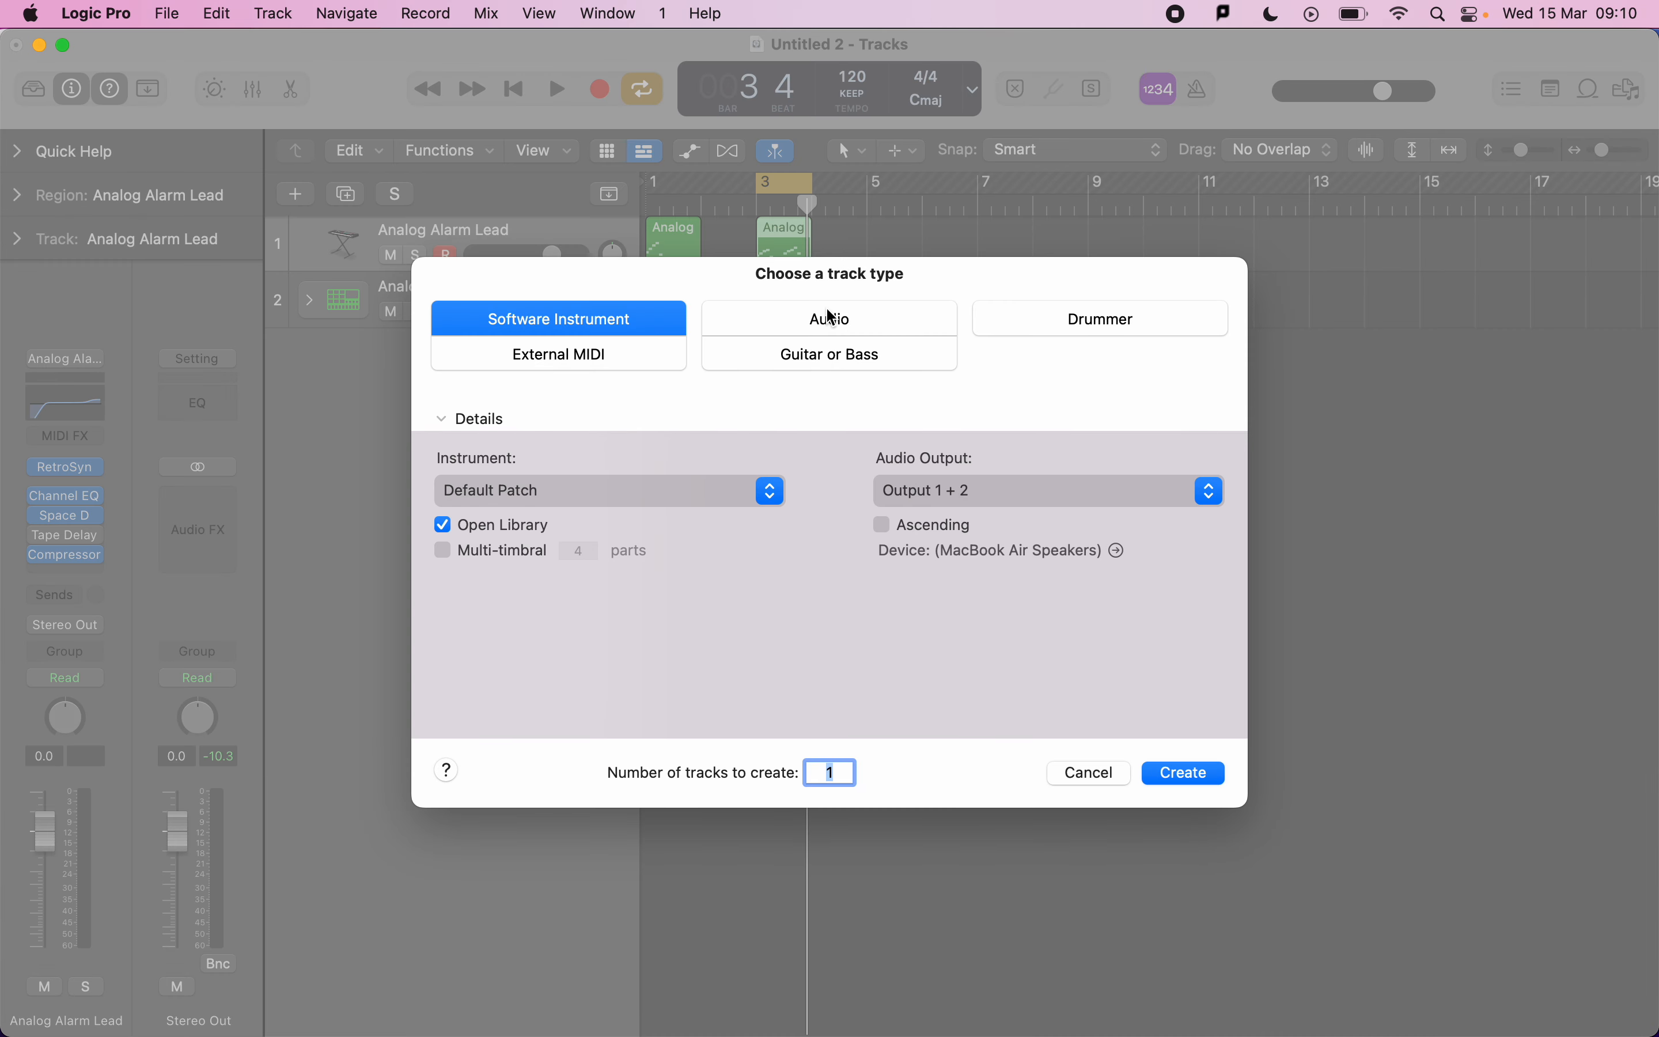
key(Return)
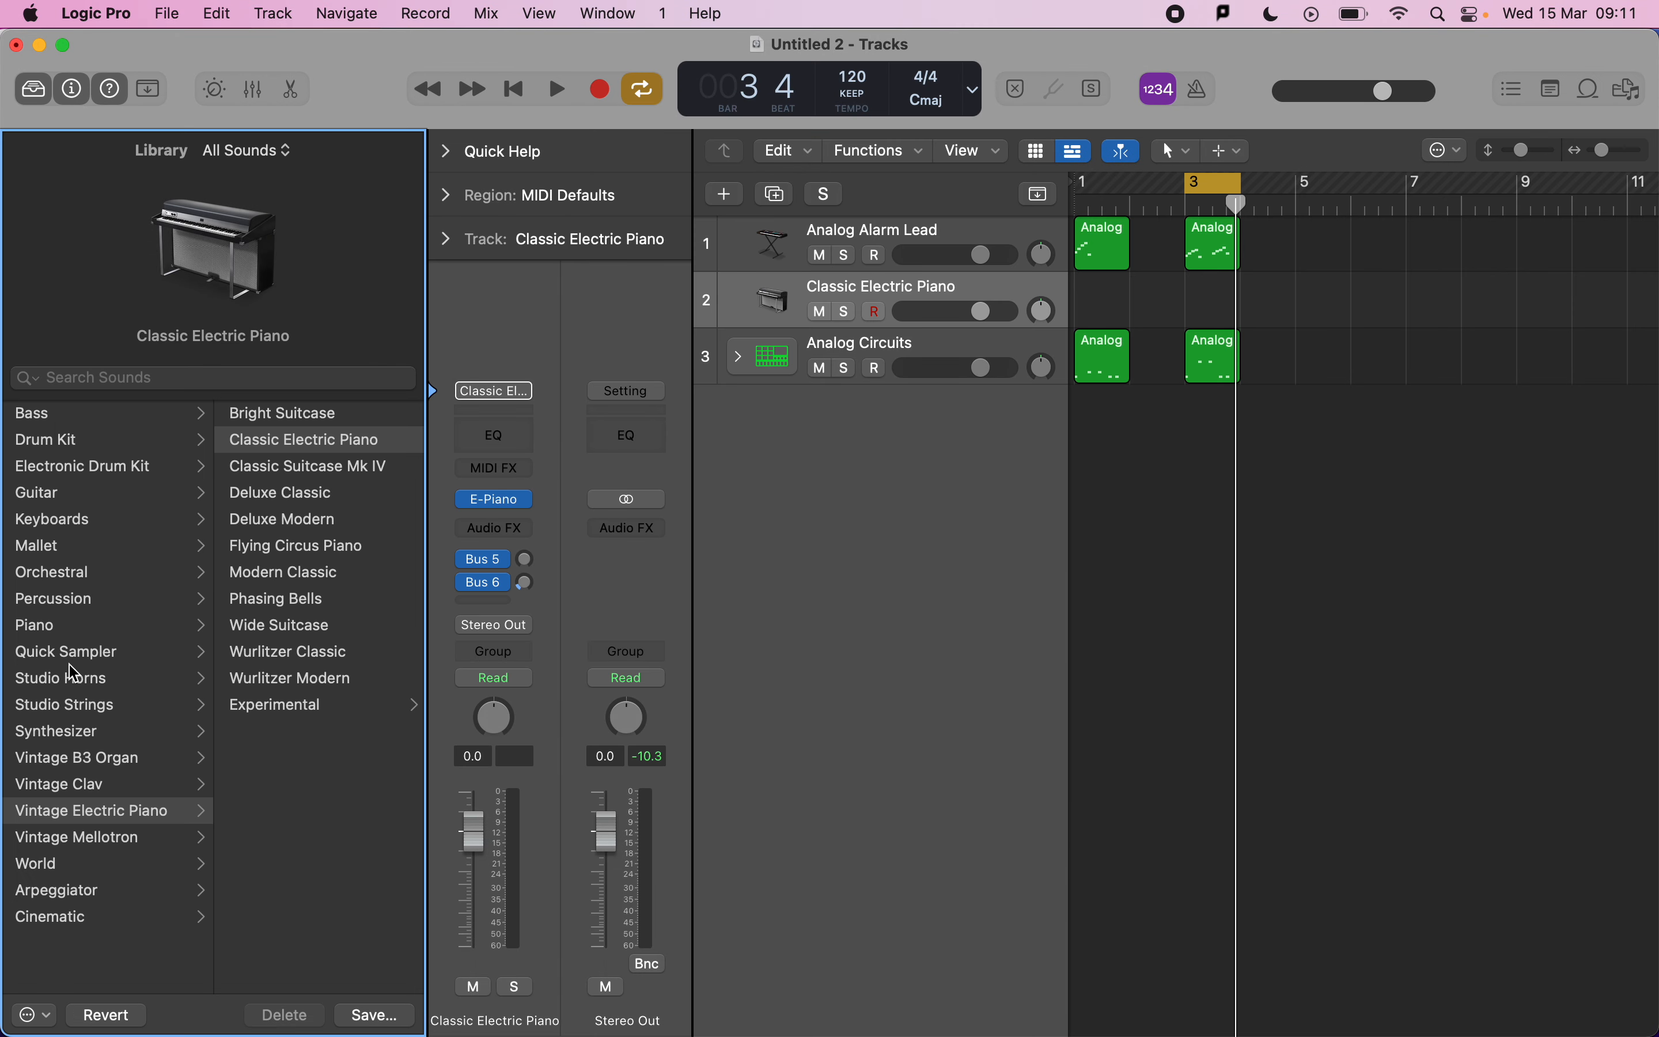
Browse the Synthesizer Pad sounds, auditioning Airways and Analog Spheres with Musical Typing, and load Analog Waves on the new track.
click(73, 739)
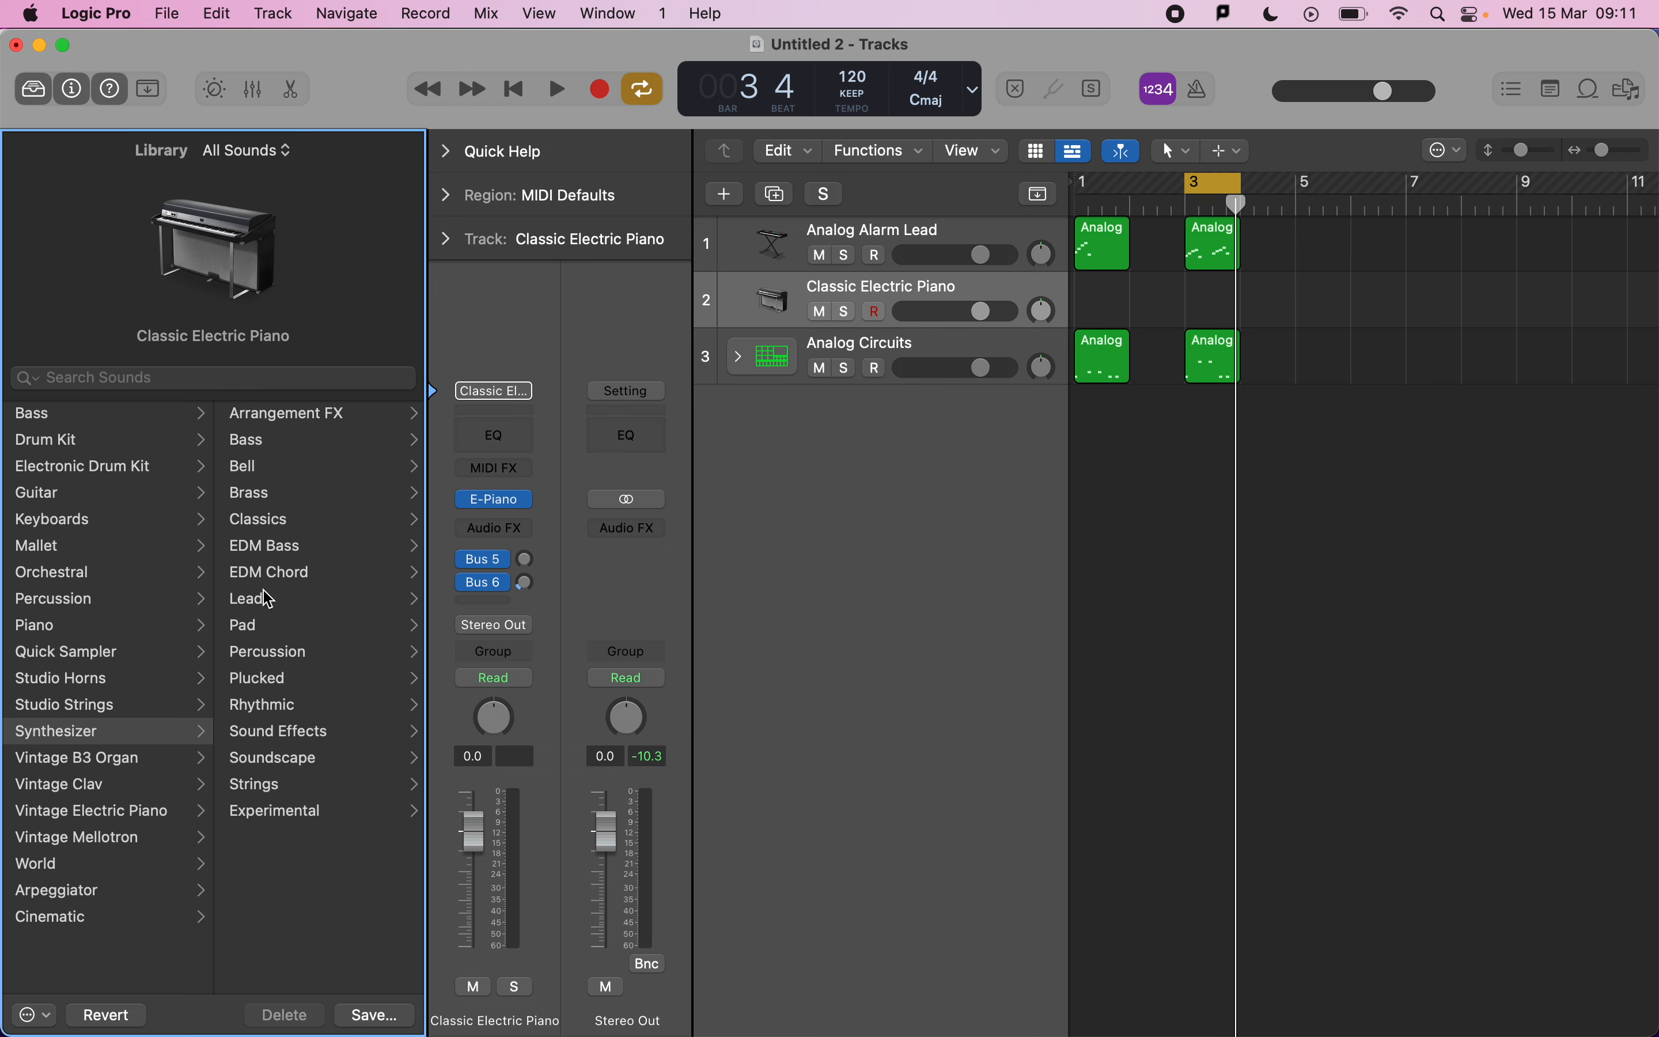
click(269, 626)
click(306, 442)
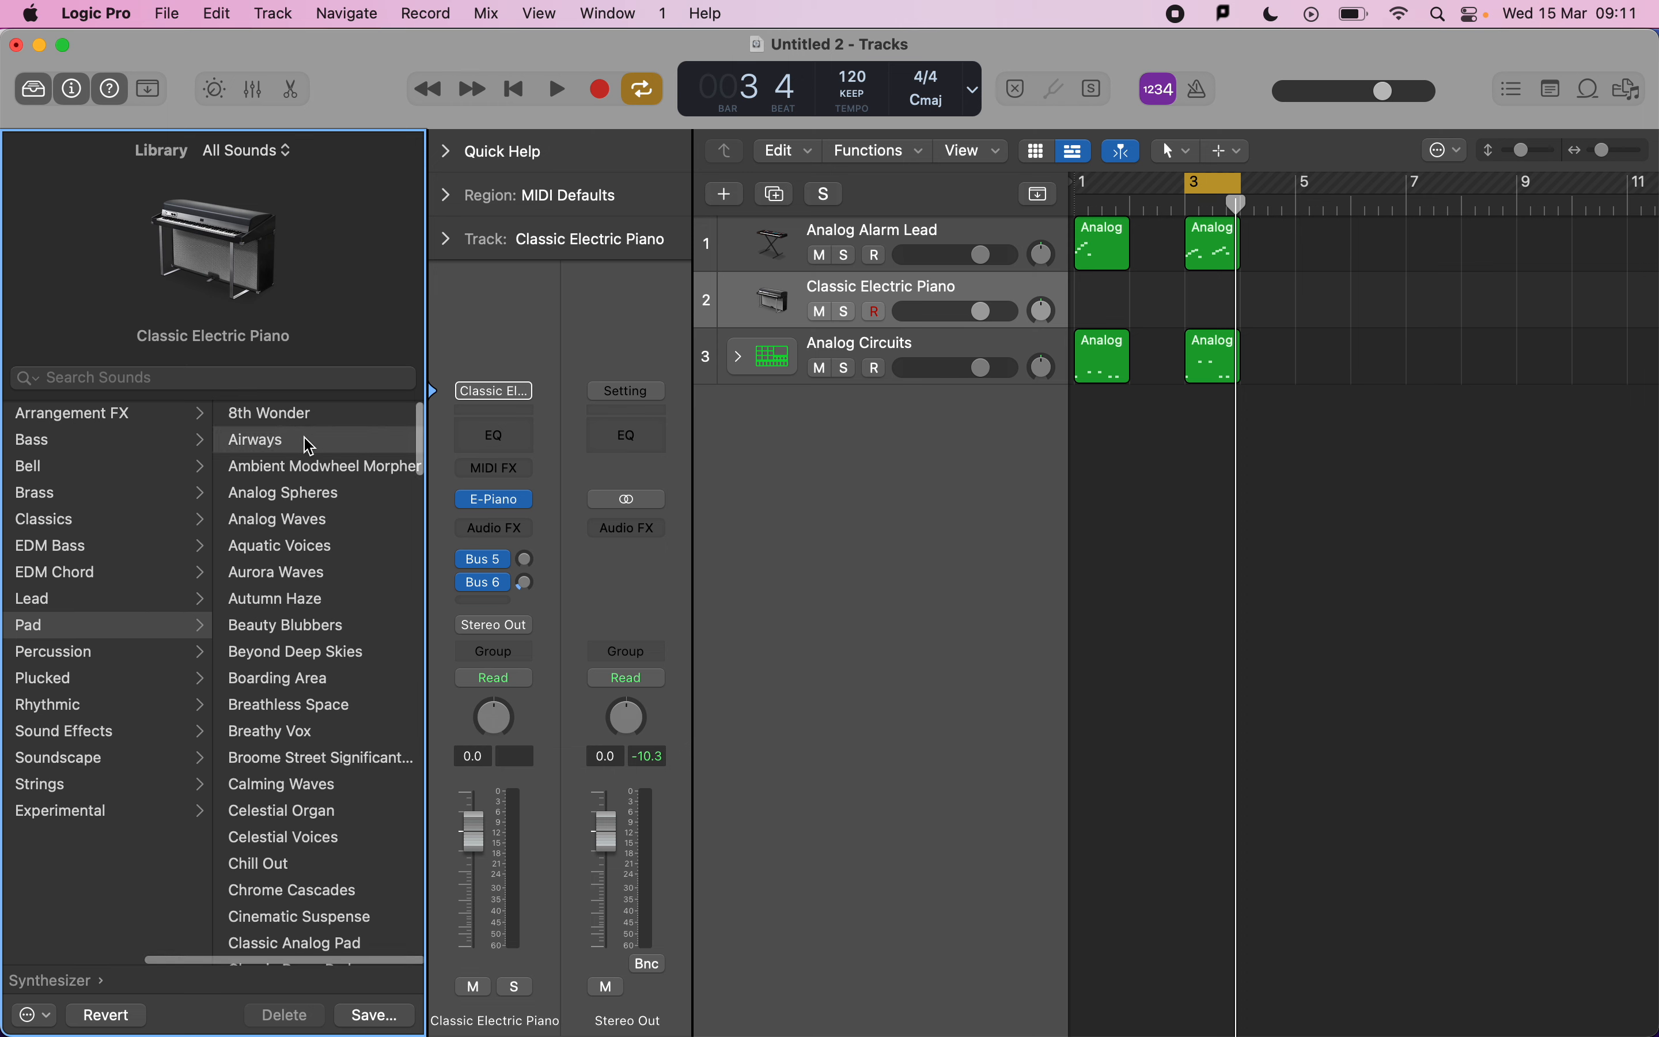
key(super+k)
key(e)
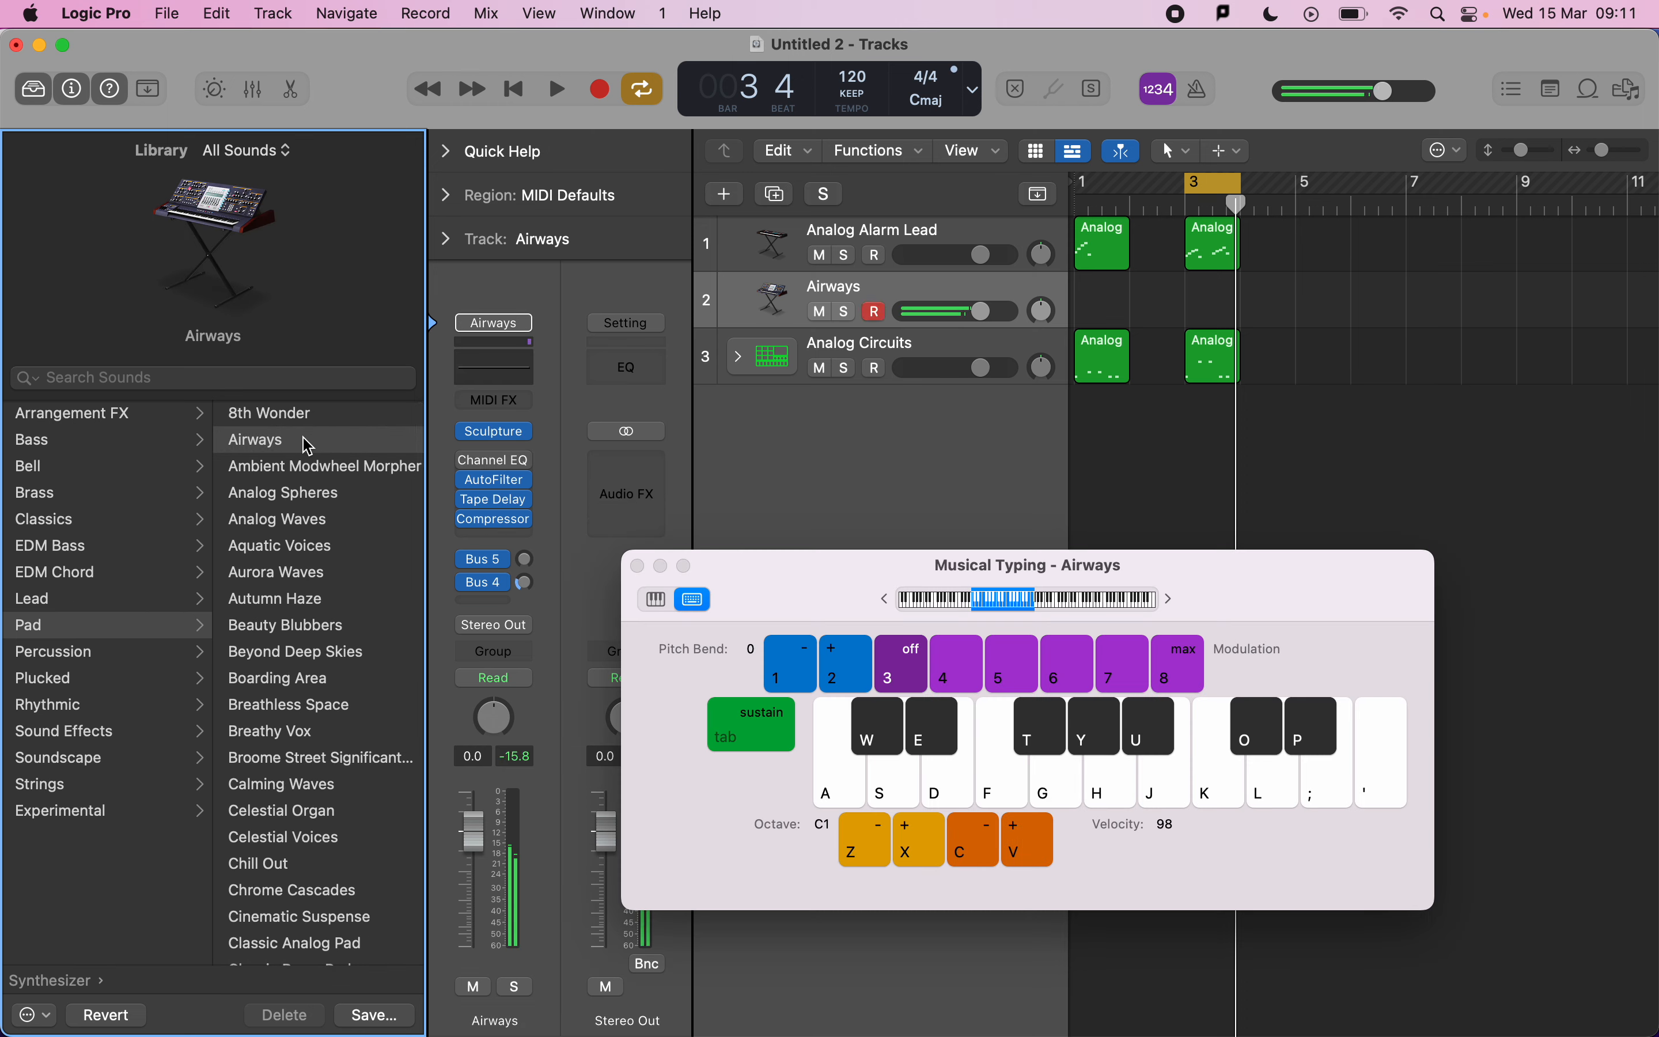
click(280, 493)
key(f)
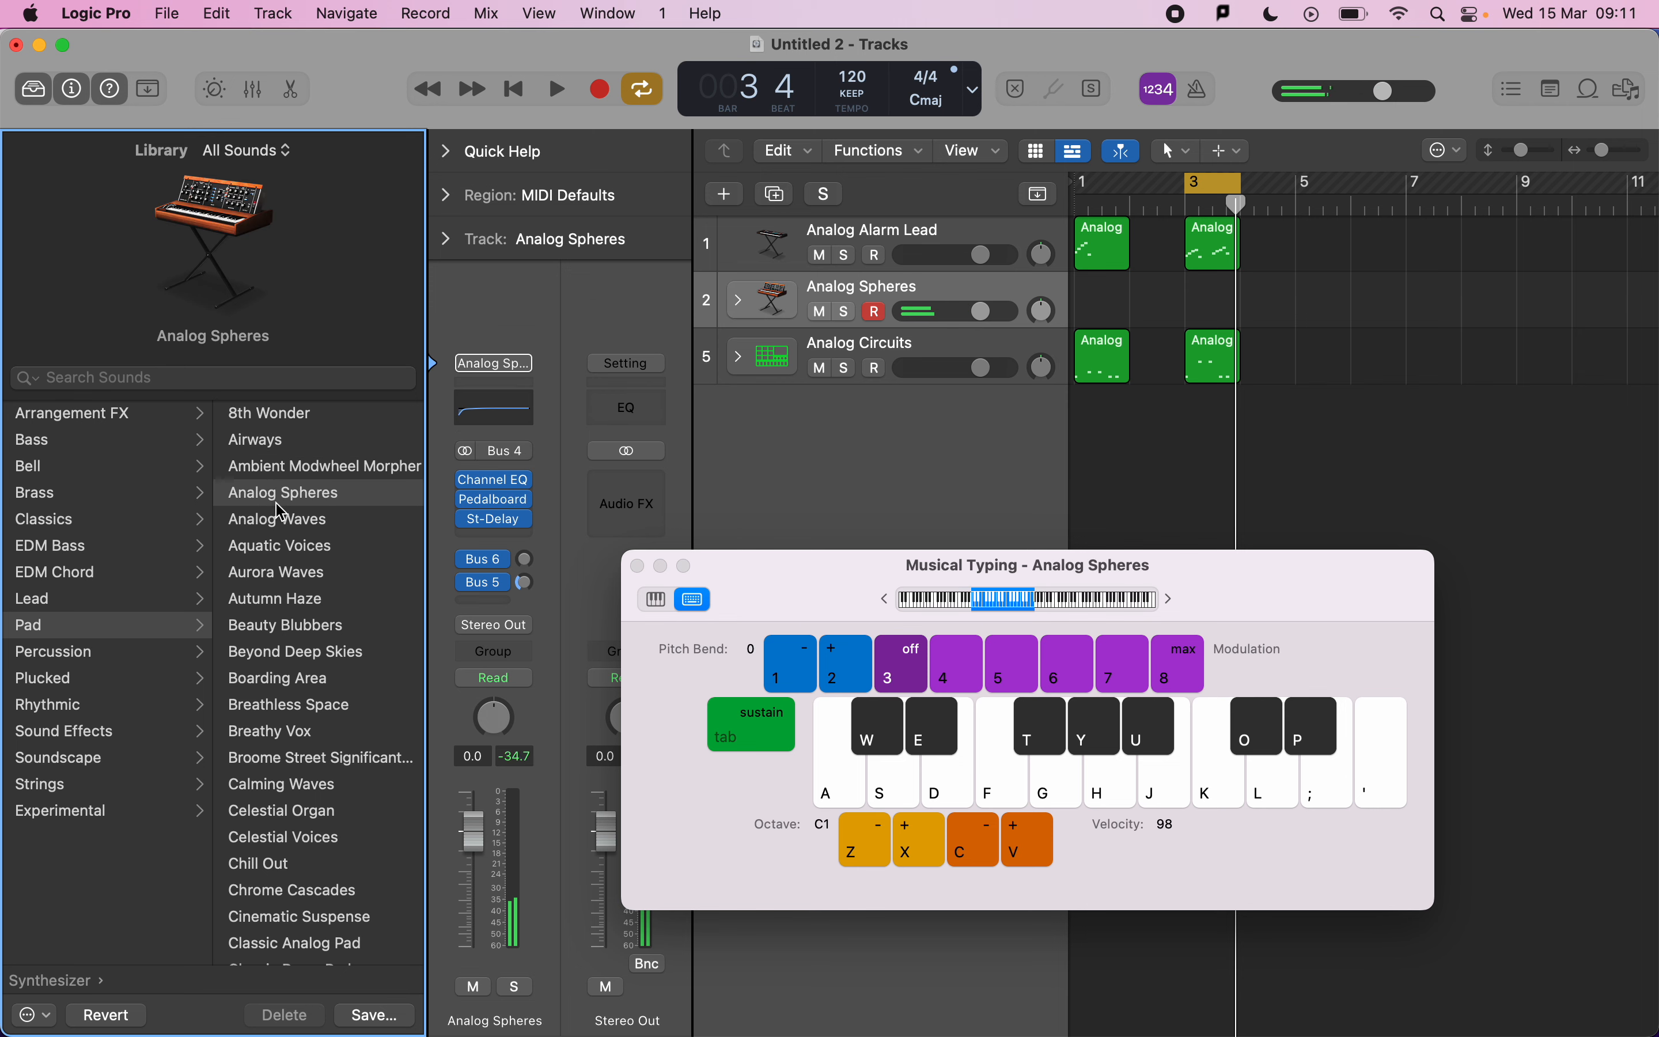
click(284, 519)
key(f)
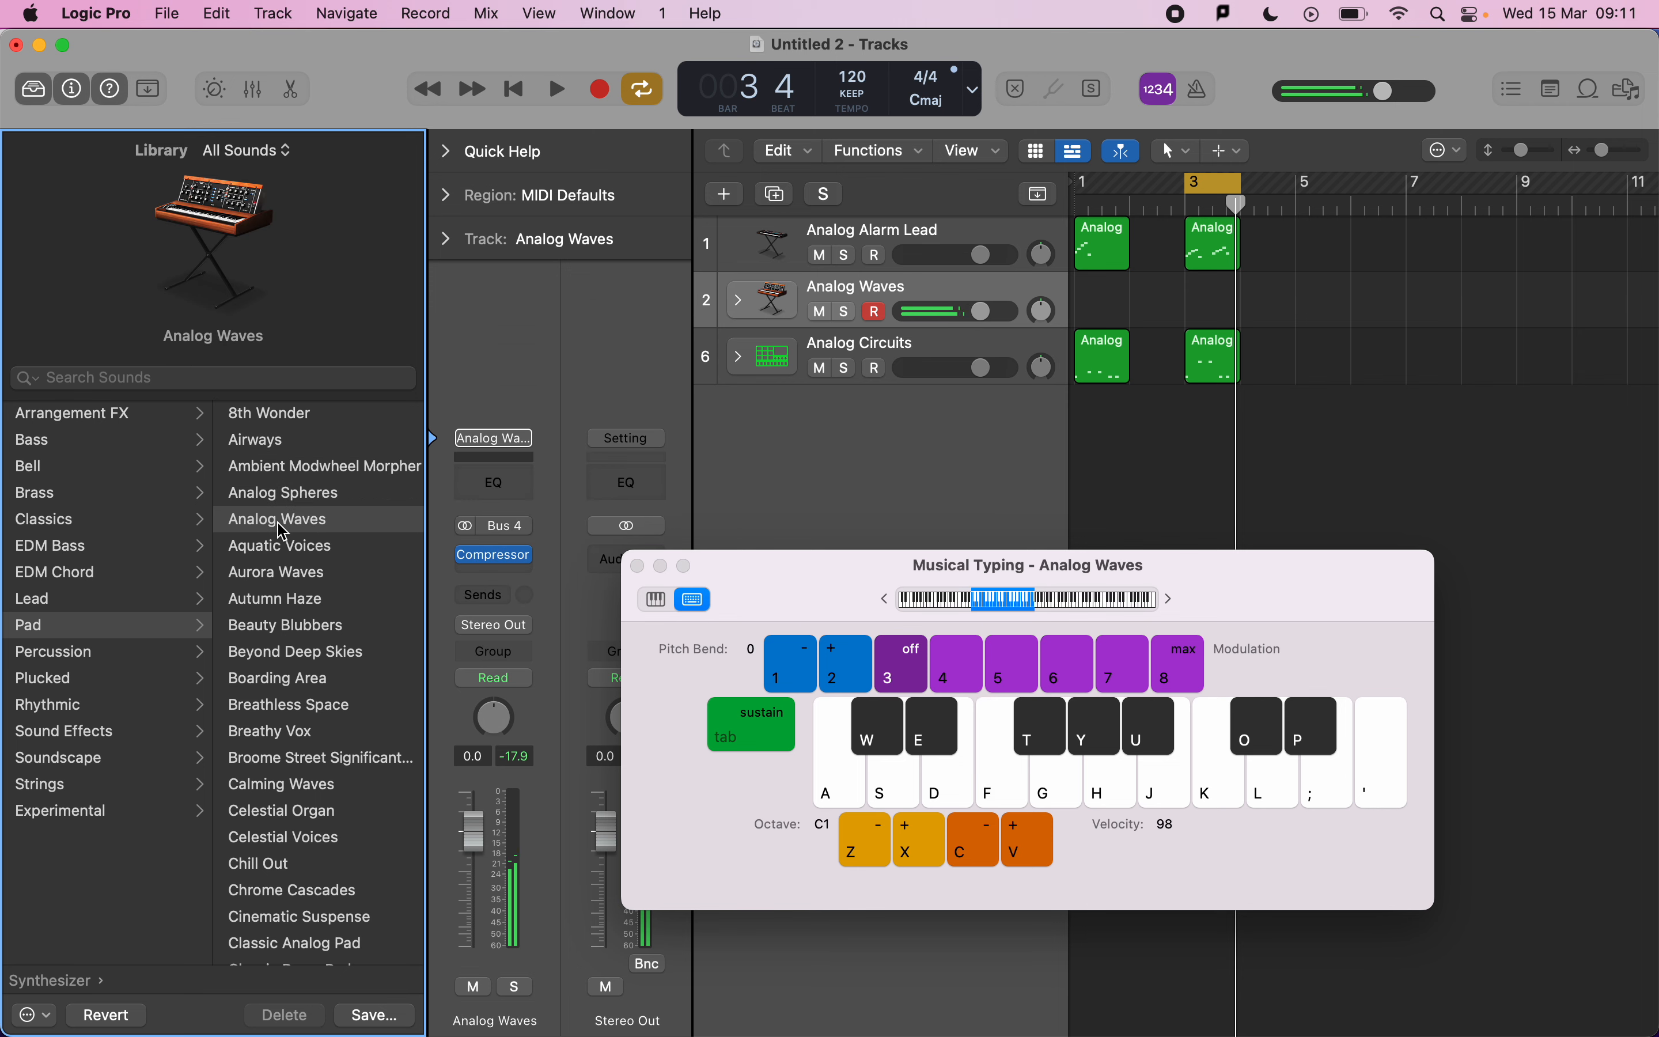
Audition Analog Waves by playing notes with Musical Typing, raising the octave, then close the Musical Typing window.
key(d)
key(h)
key(l)
key(l)
key(h)
key(d)
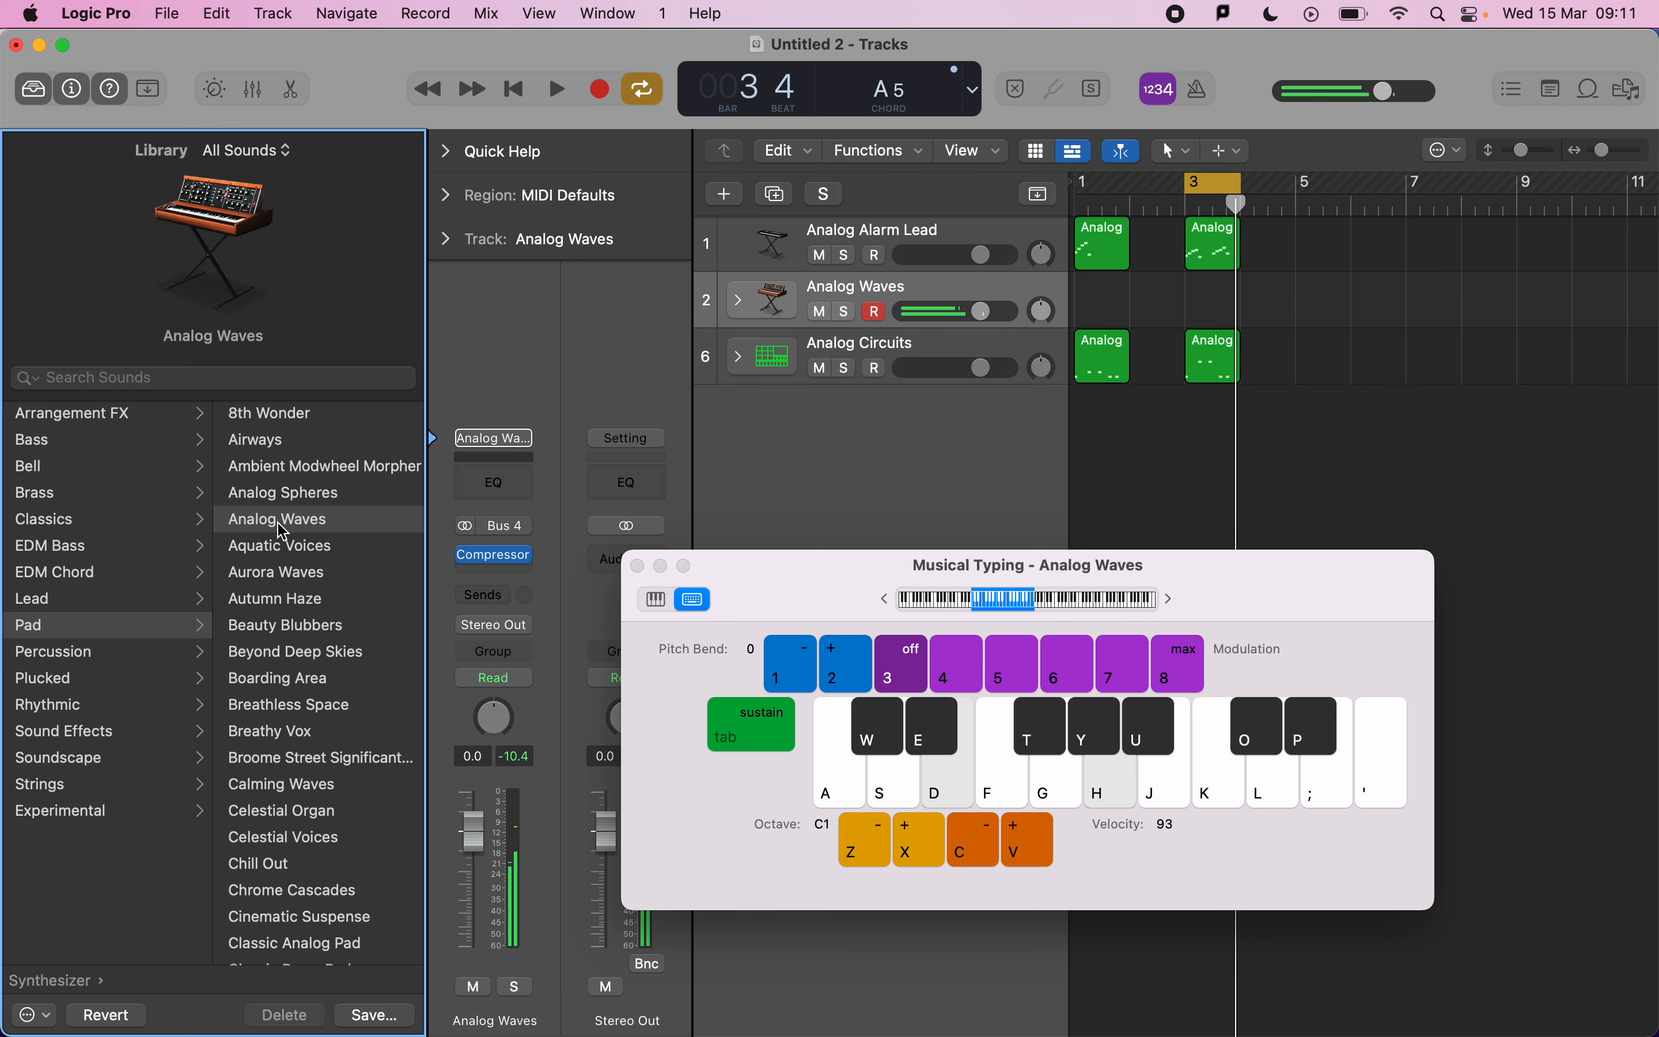
key(d)
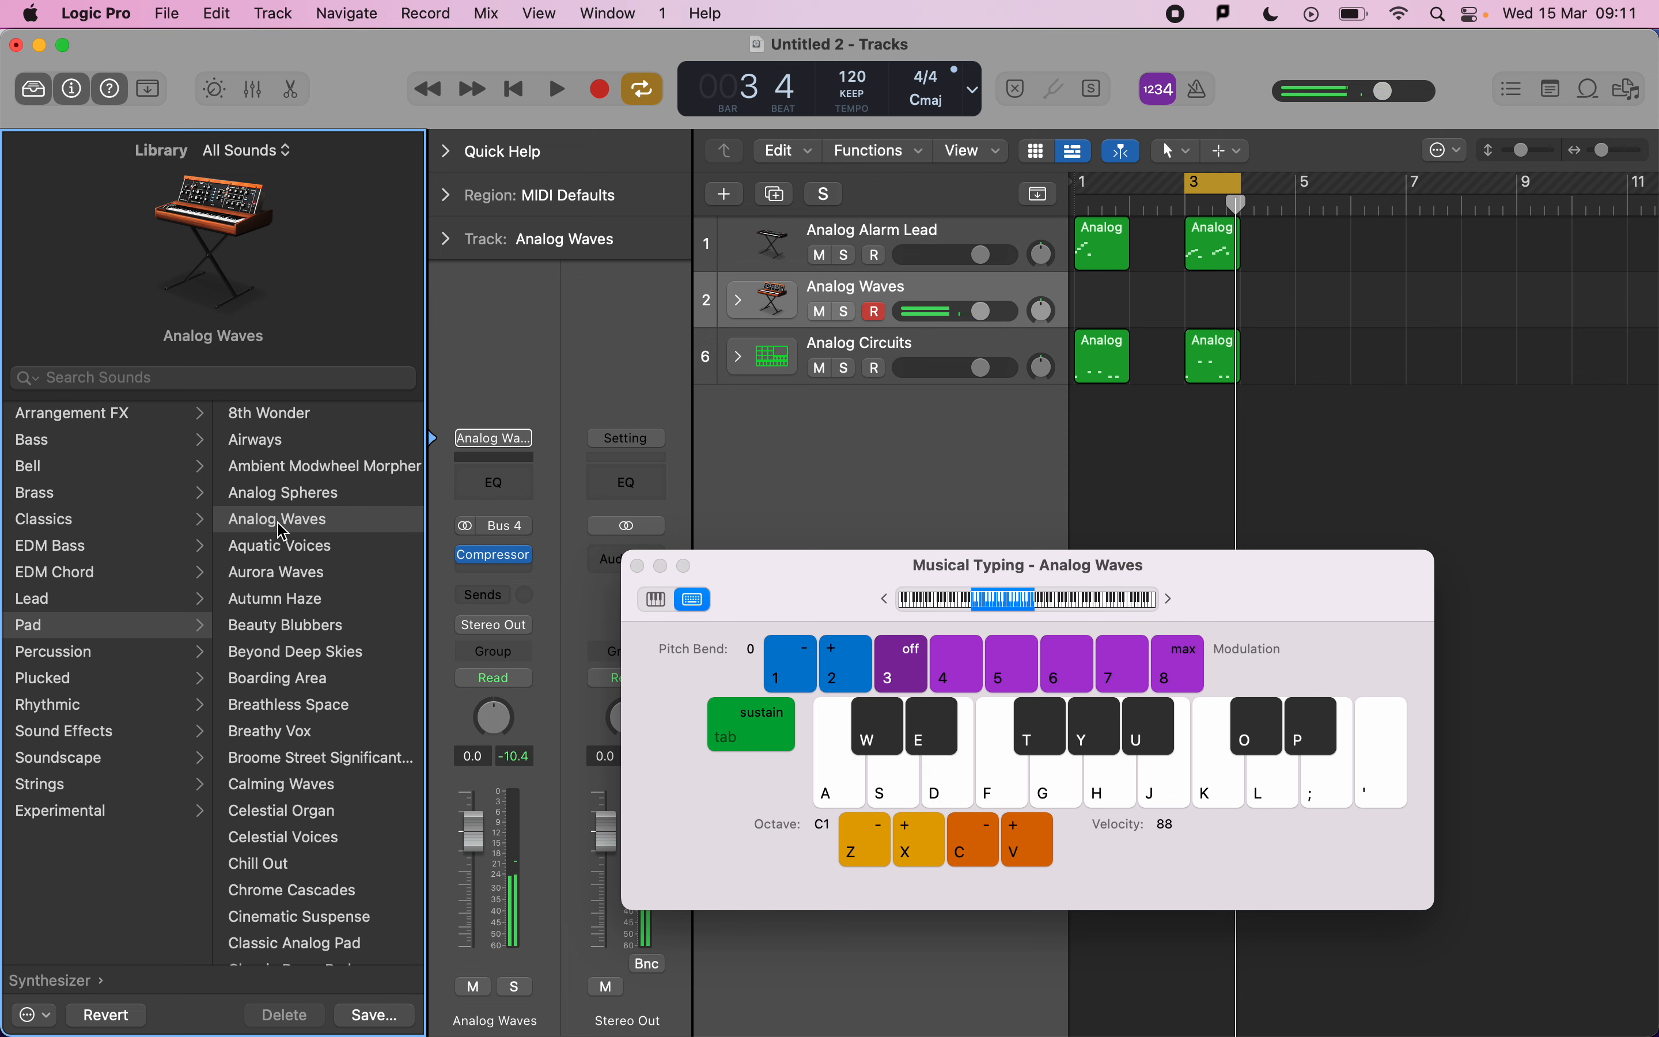
key(s)
key(h)
key(l)
key(x)
key(s)
key(h)
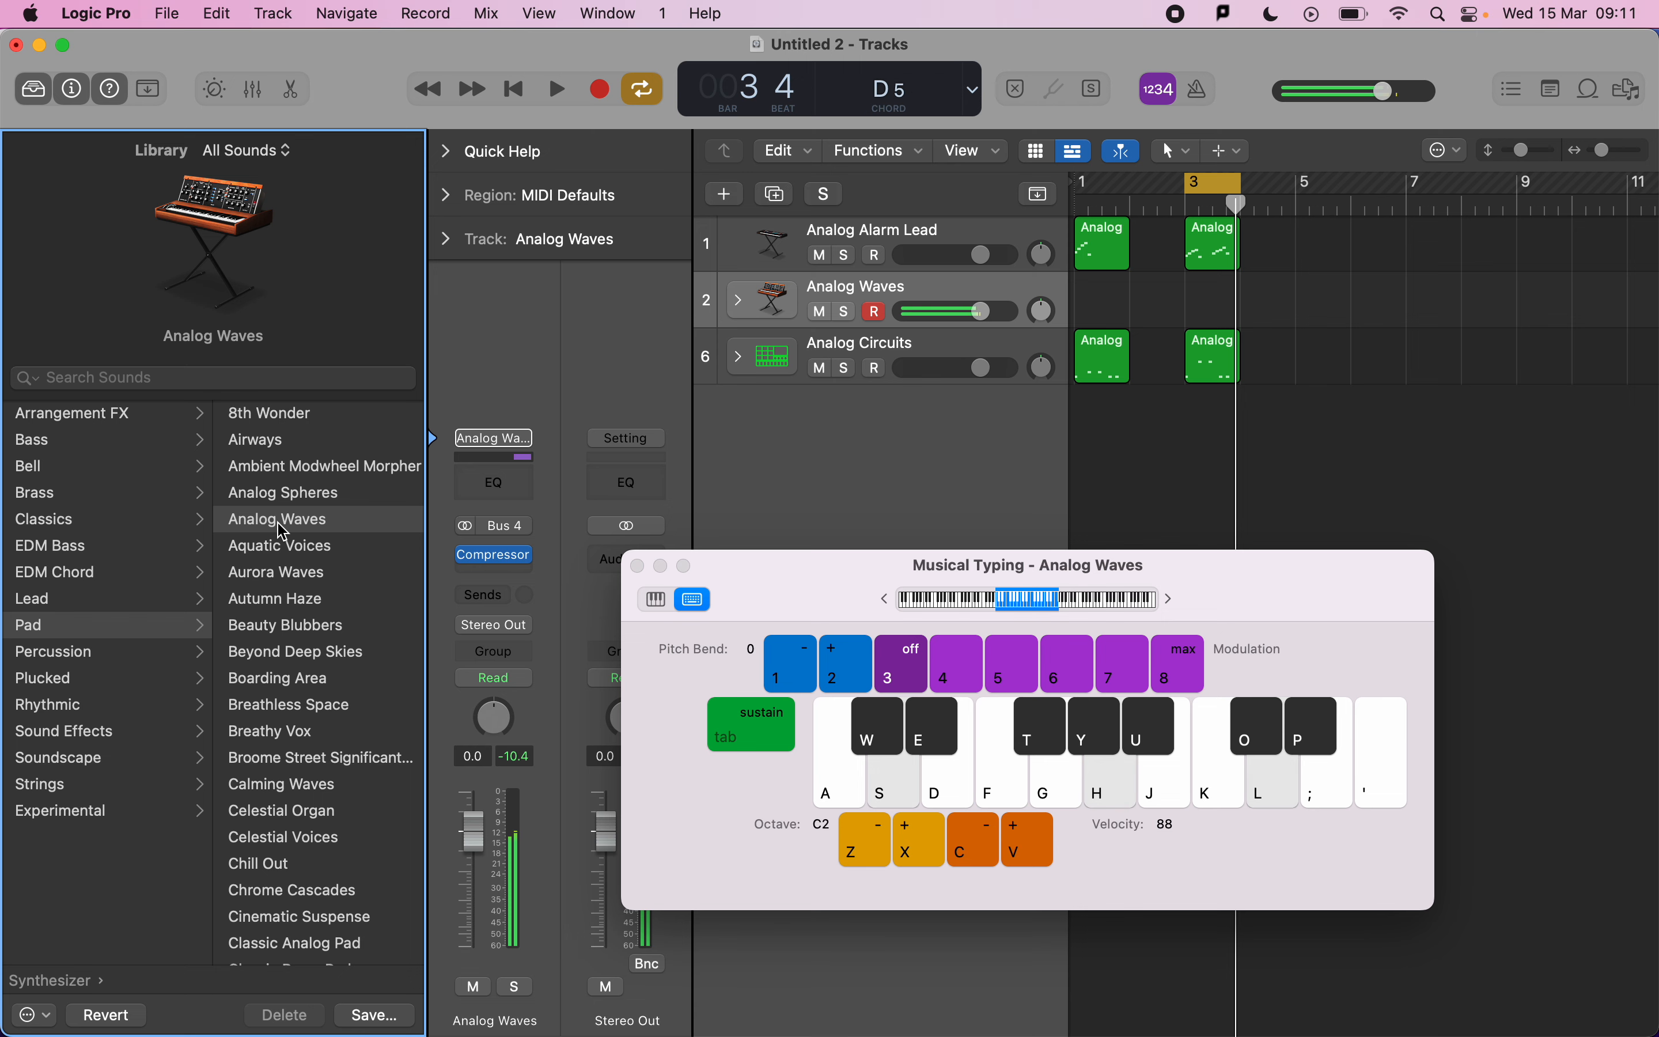
click(638, 565)
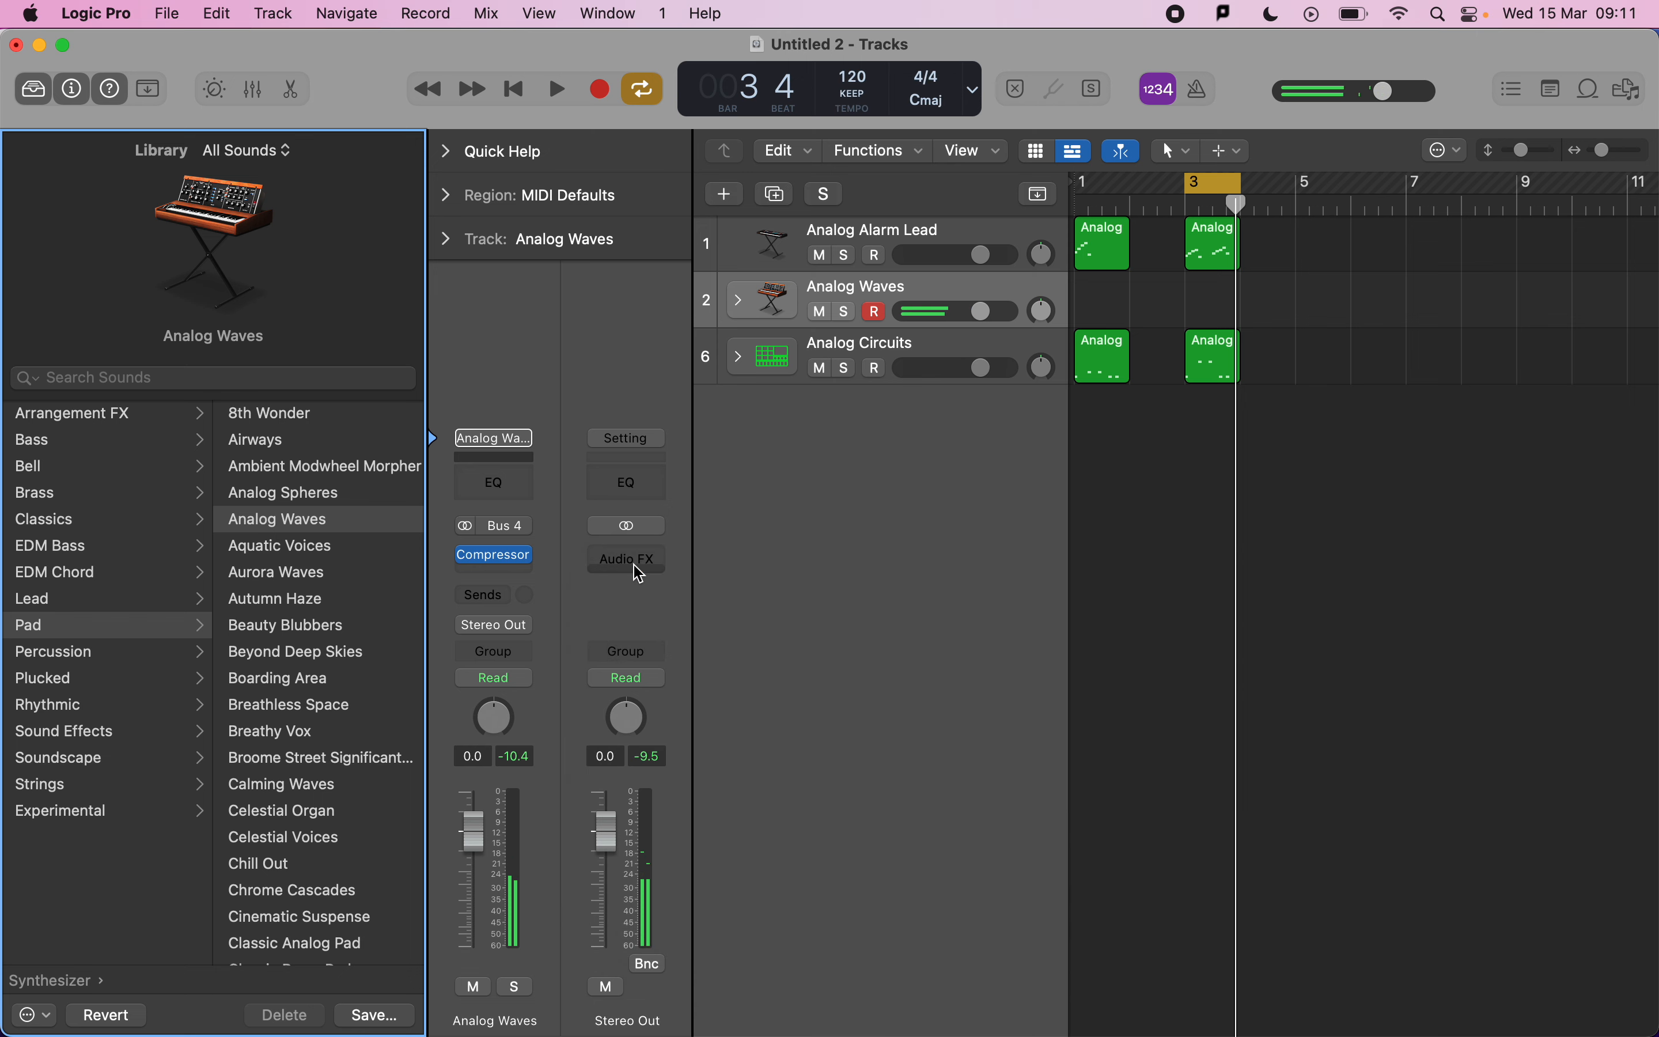
Create an empty MIDI region at bar 3 on the Analog Waves track and open it in the Piano Roll.
right_click(1218, 295)
click(1227, 303)
double_click(1212, 248)
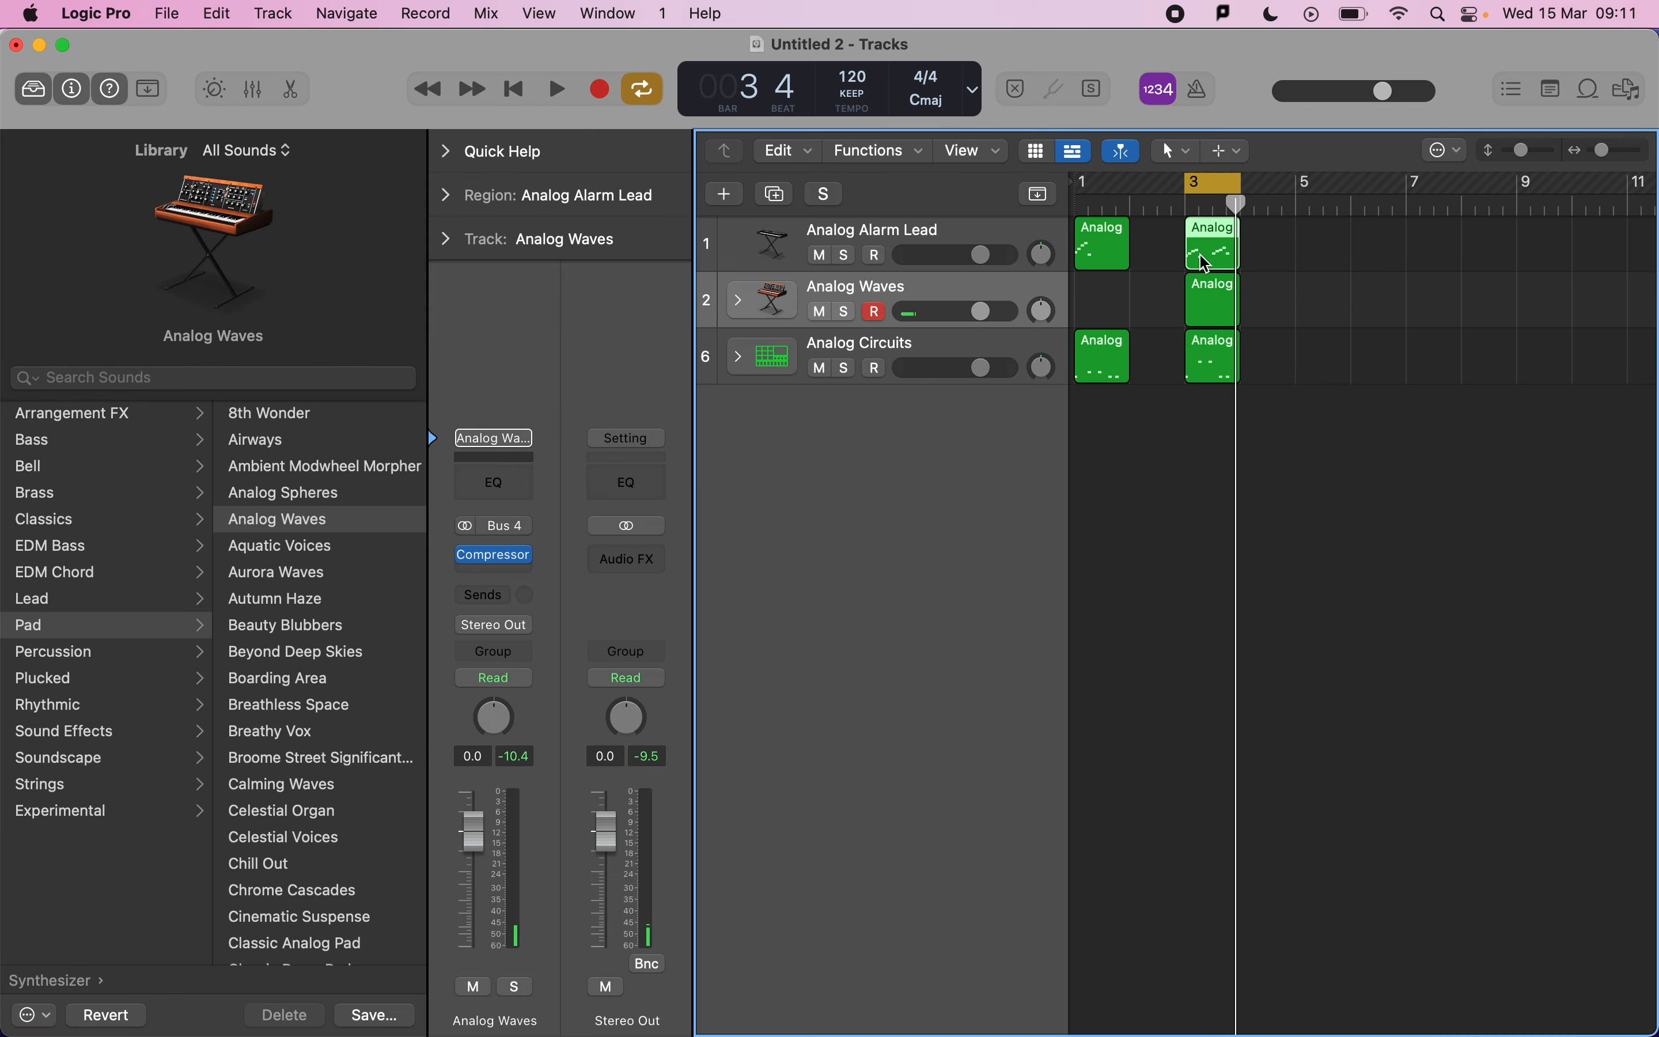
scroll(1205, 796, left, 5)
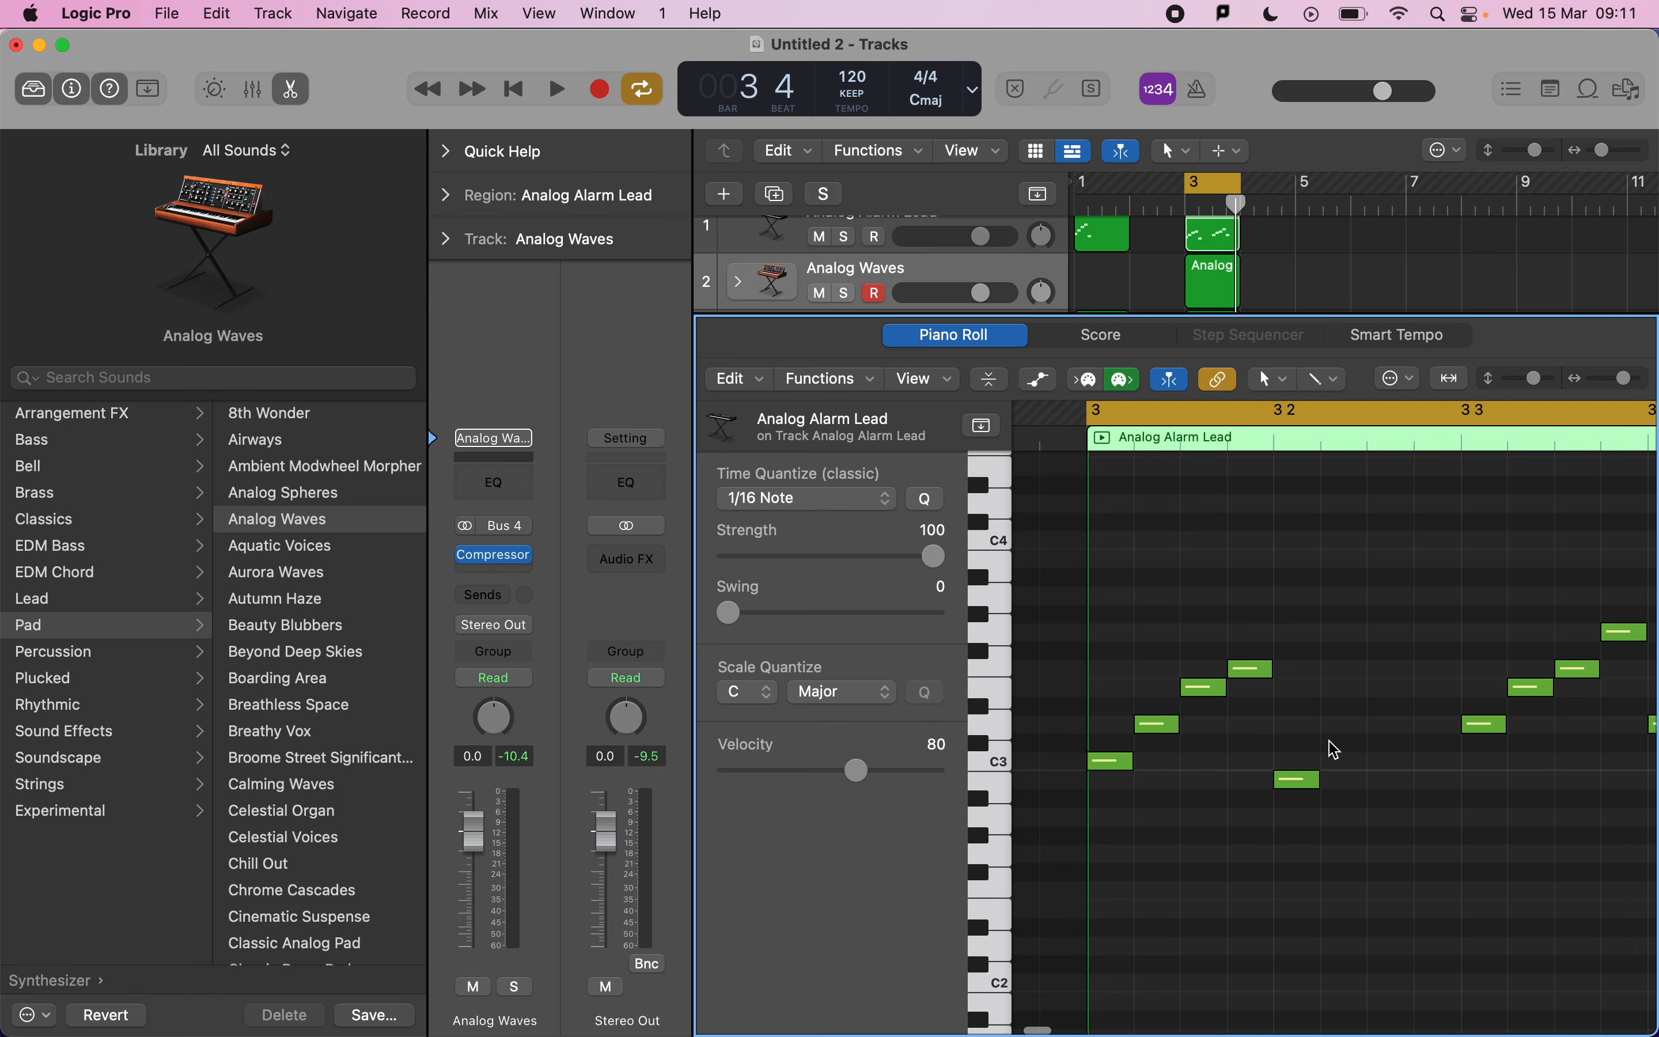
scroll(1334, 749, right, 2)
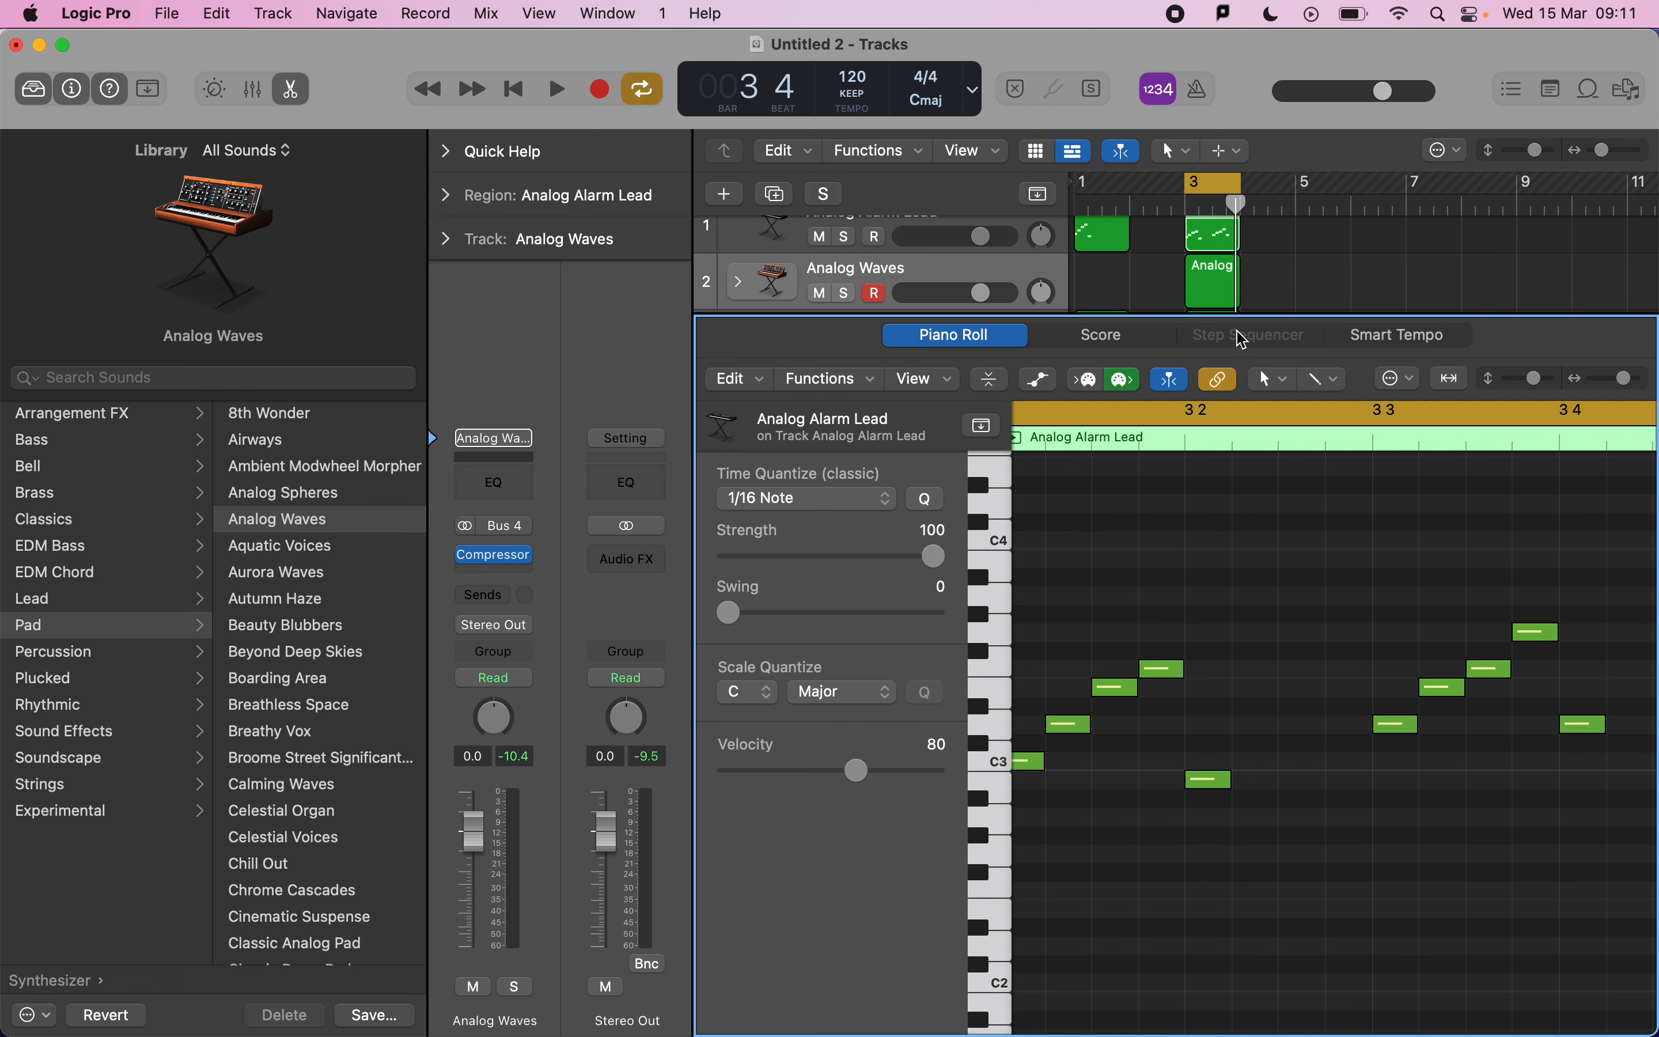
click(1230, 306)
scroll(1033, 803, left, 2)
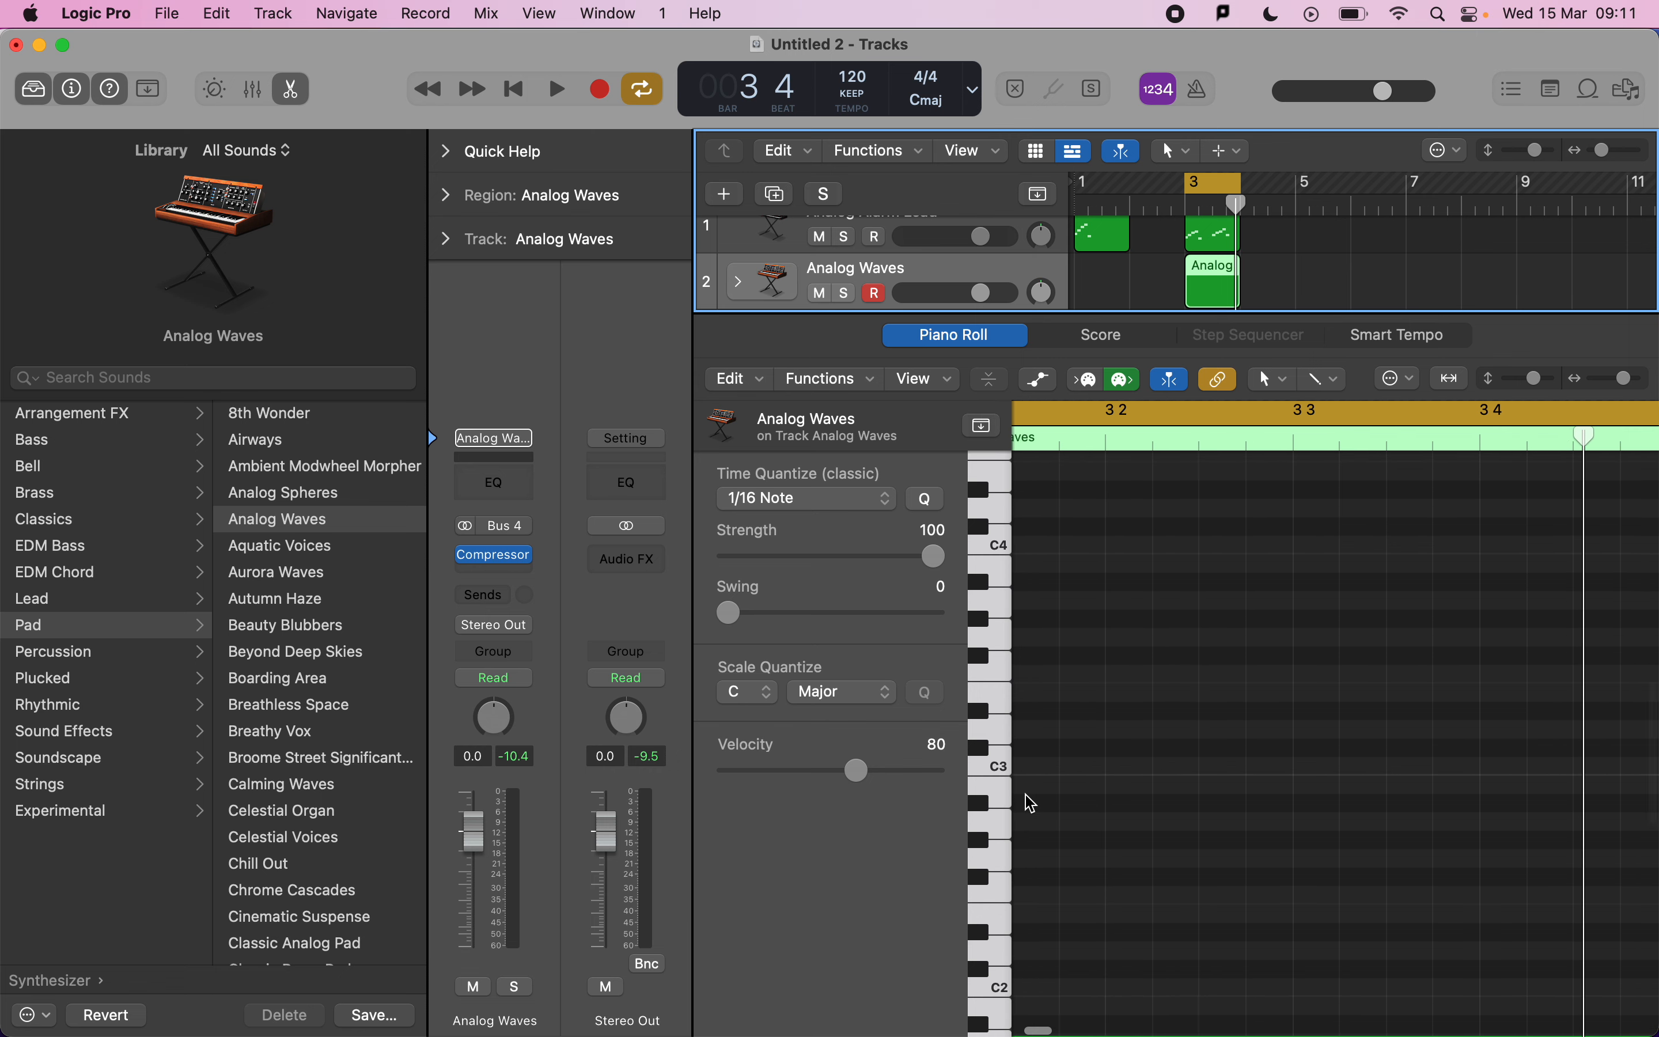
Draw a four-note D minor chord at the start of bar 3 and lengthen the notes to about two beats.
click(1105, 727)
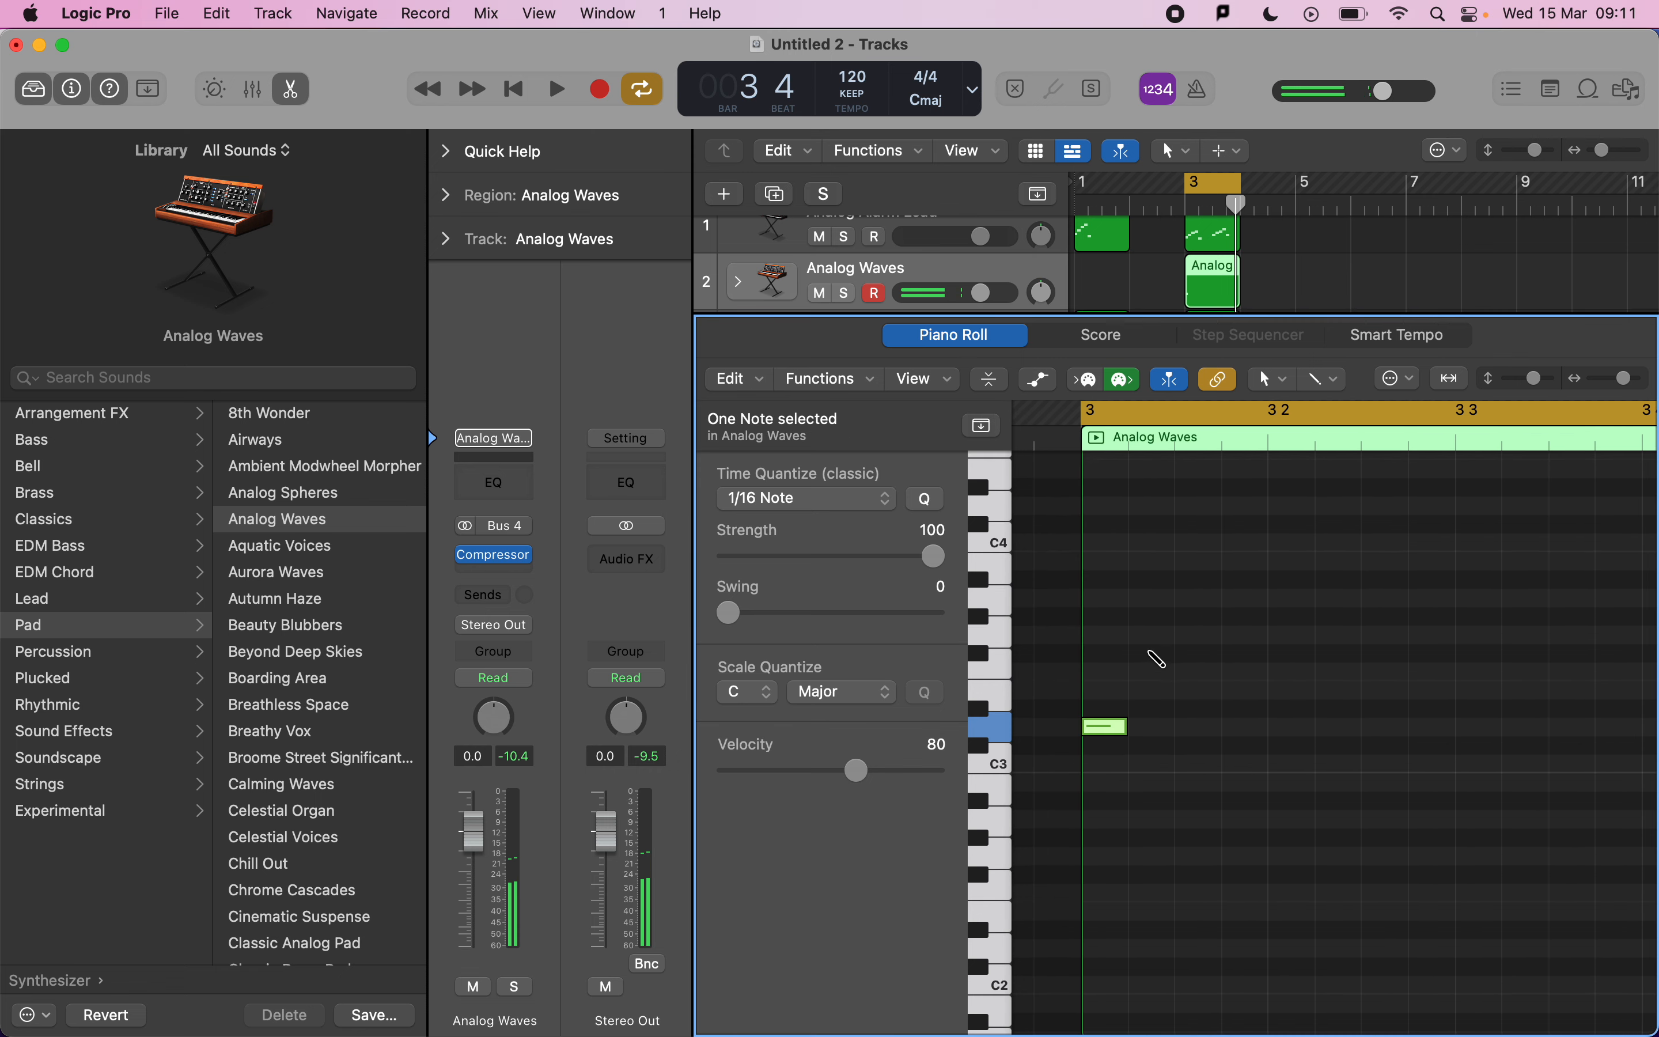
click(1105, 634)
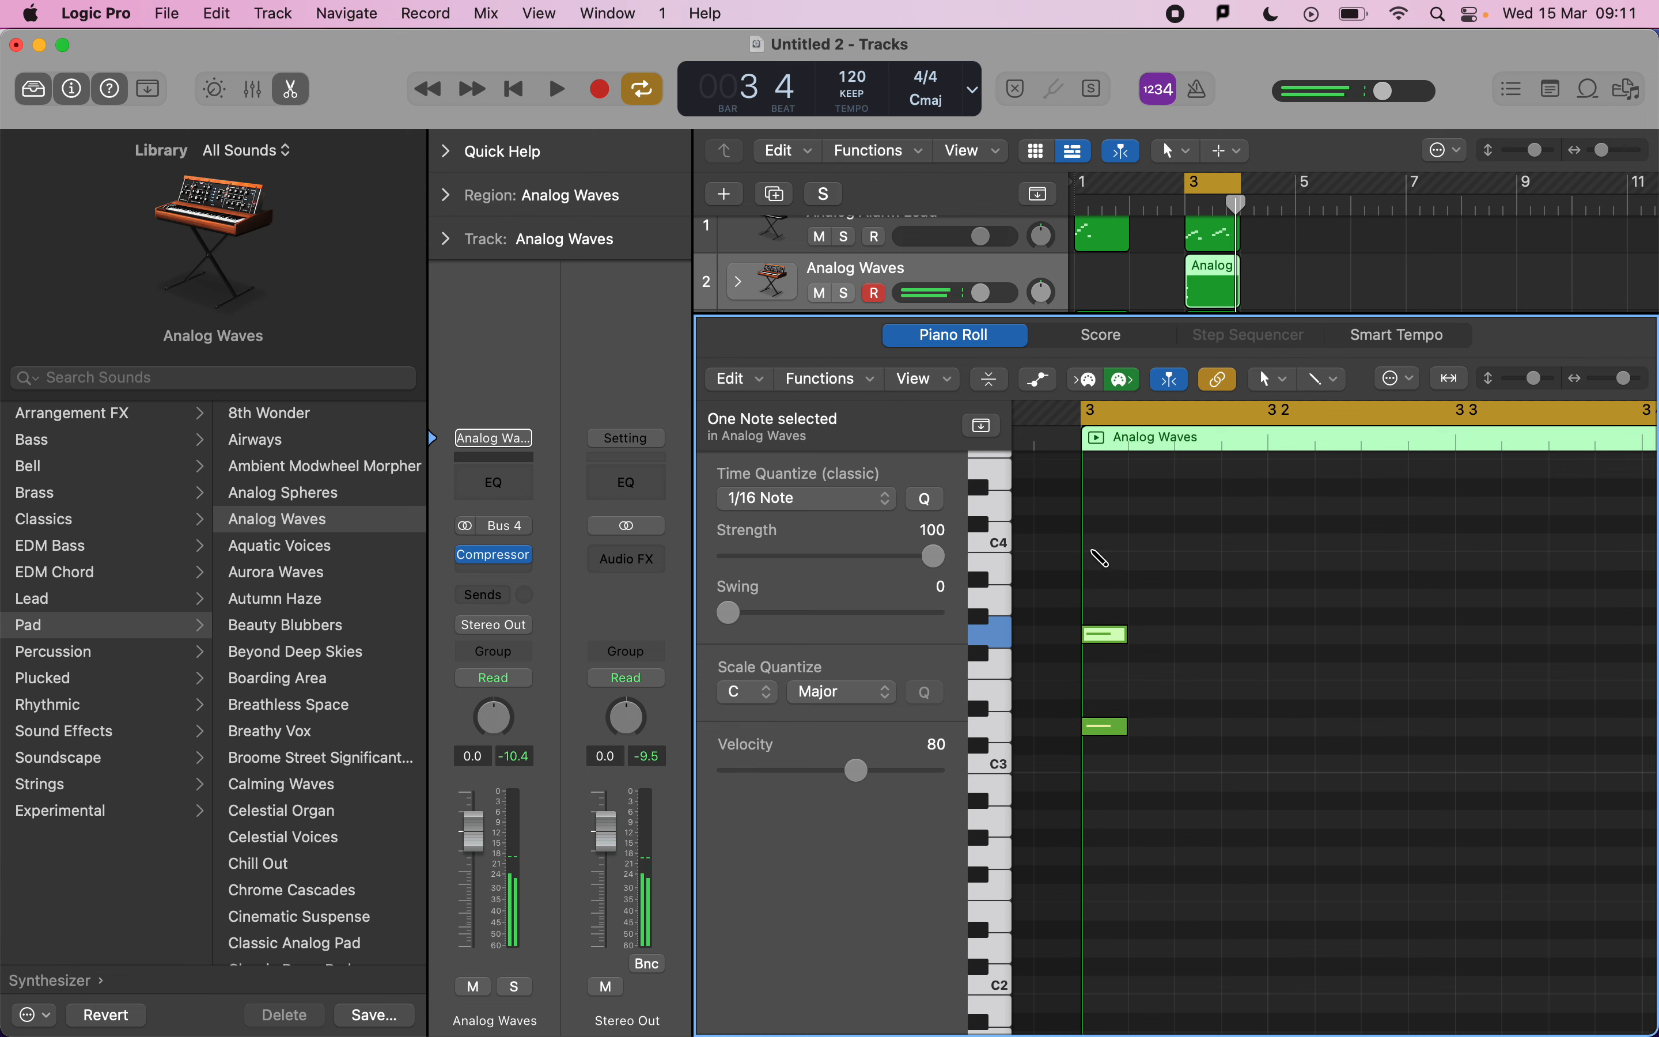
click(1104, 506)
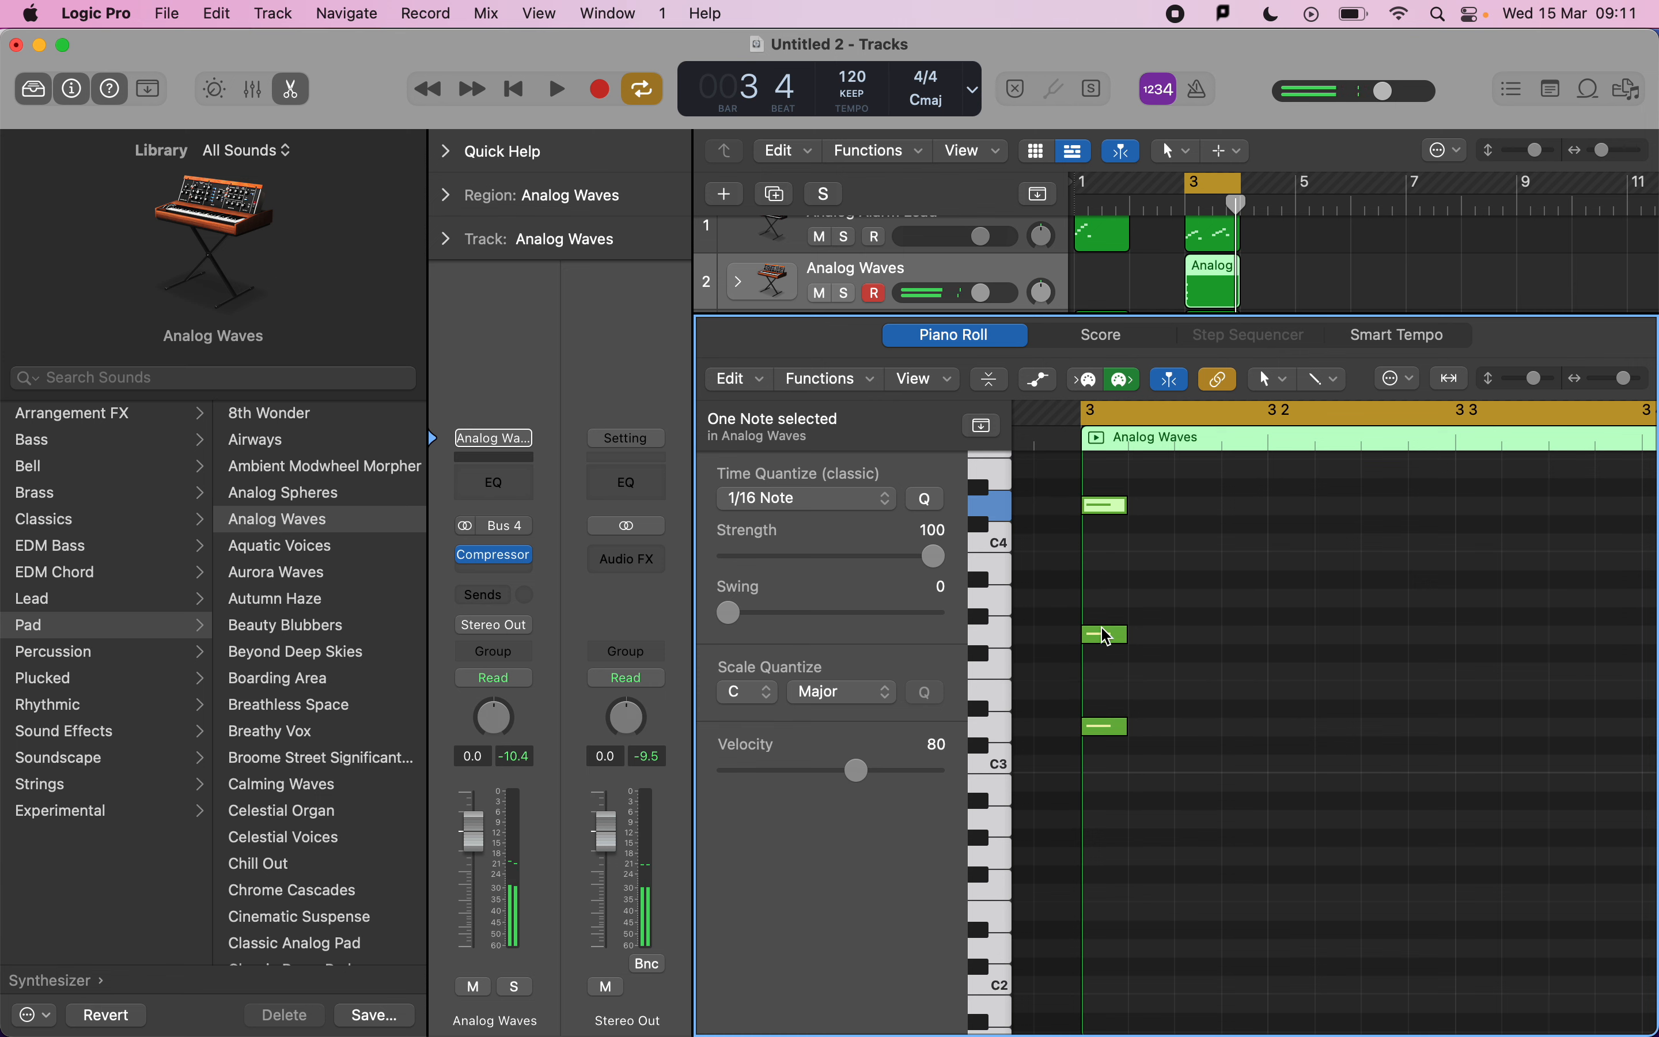
drag(1107, 642, 1111, 673)
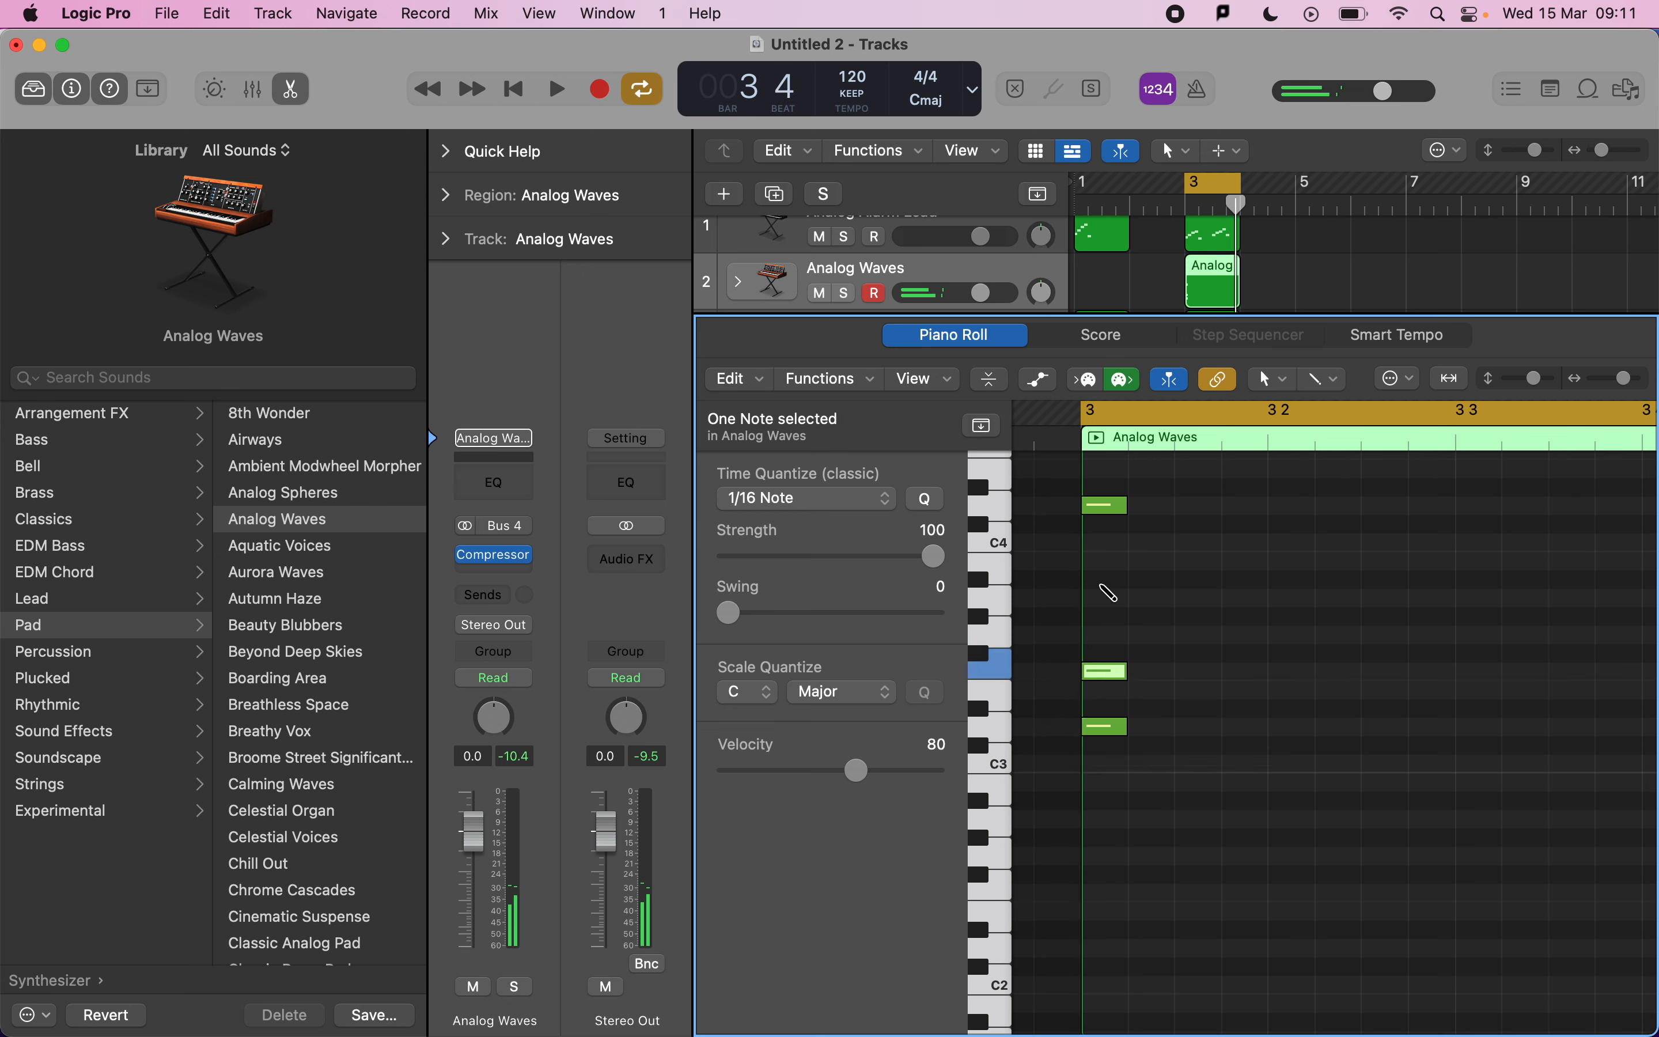
click(1105, 597)
drag(1168, 776, 1450, 508)
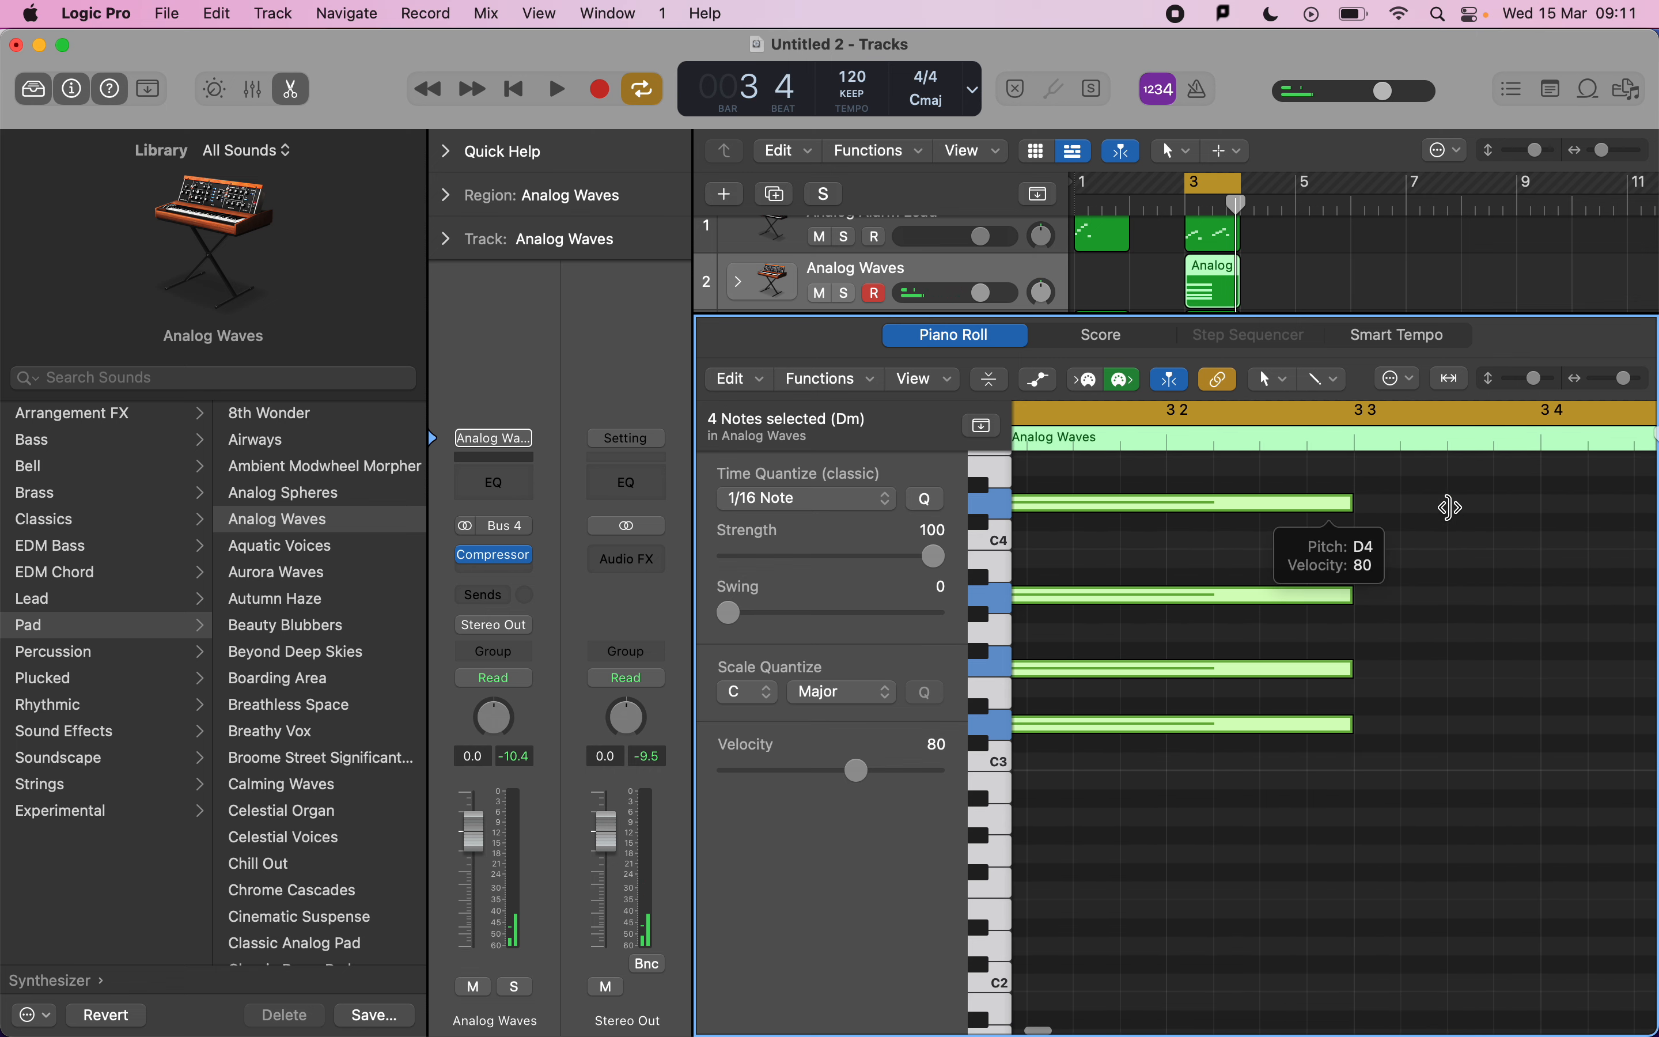
scroll(1432, 504, right, 2)
Mute the Analog Alarm Lead track and play the chord back.
click(818, 236)
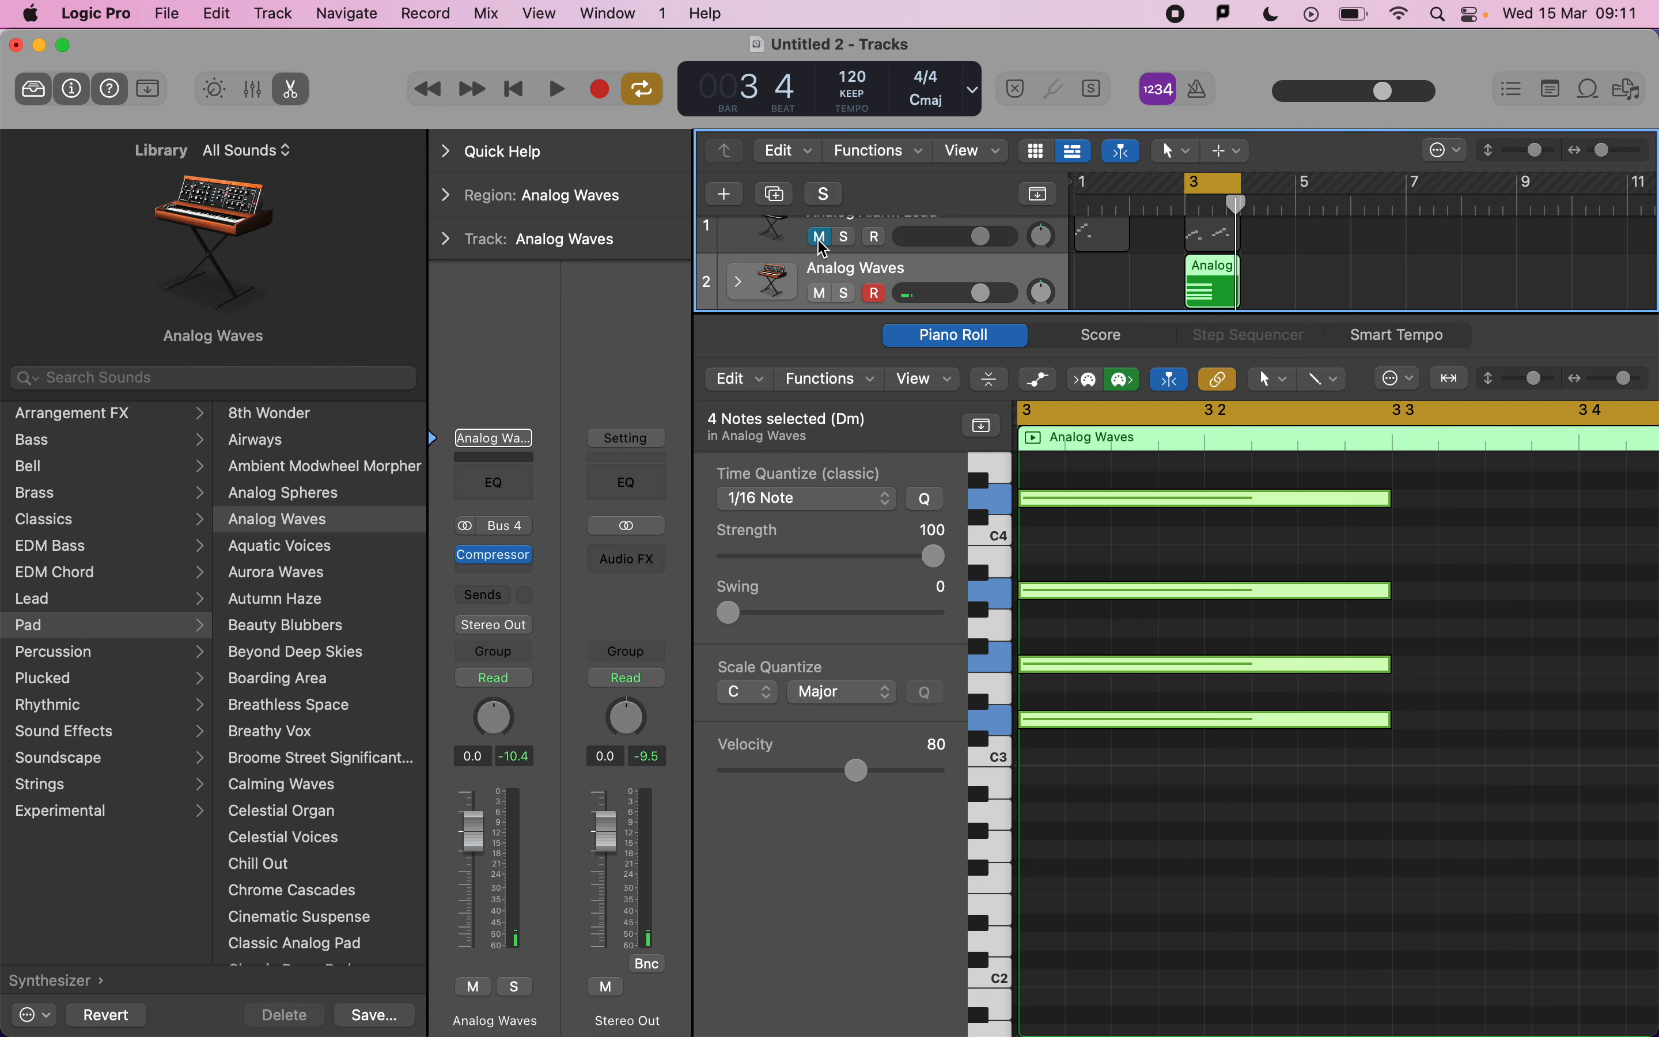
key(space)
scroll(1345, 553, right, 5)
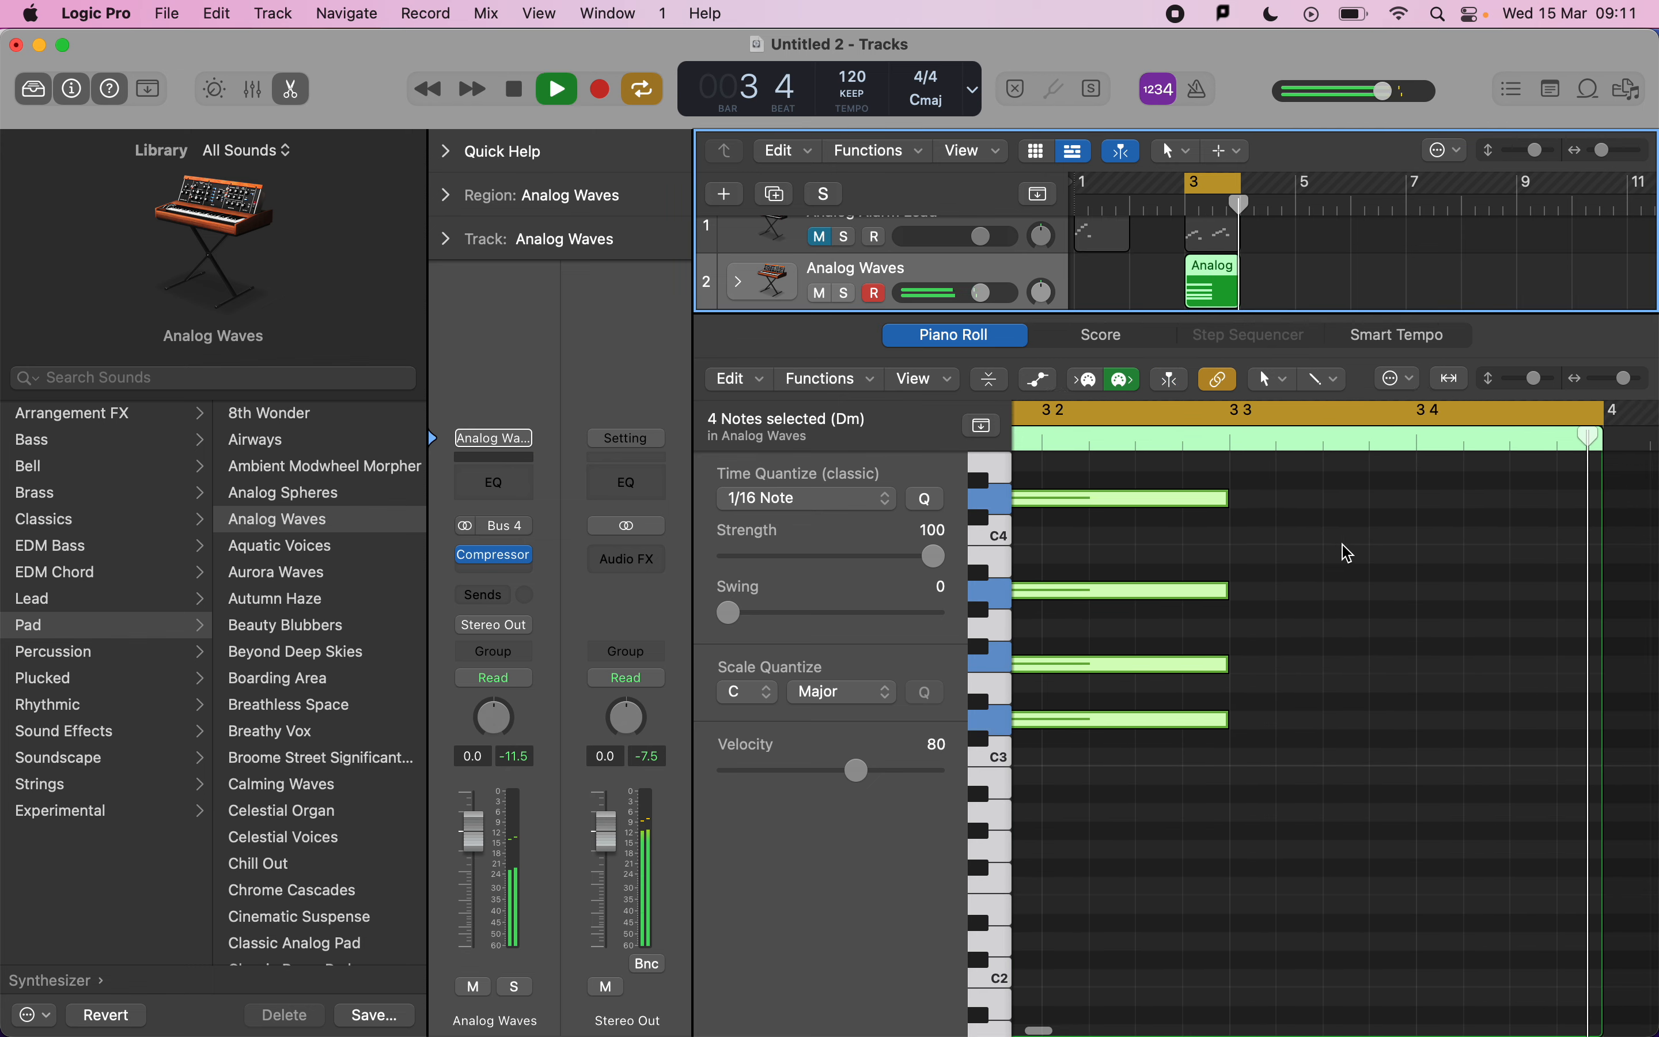
scroll(1345, 553, left, 4)
key(space)
scroll(1345, 553, down, 4)
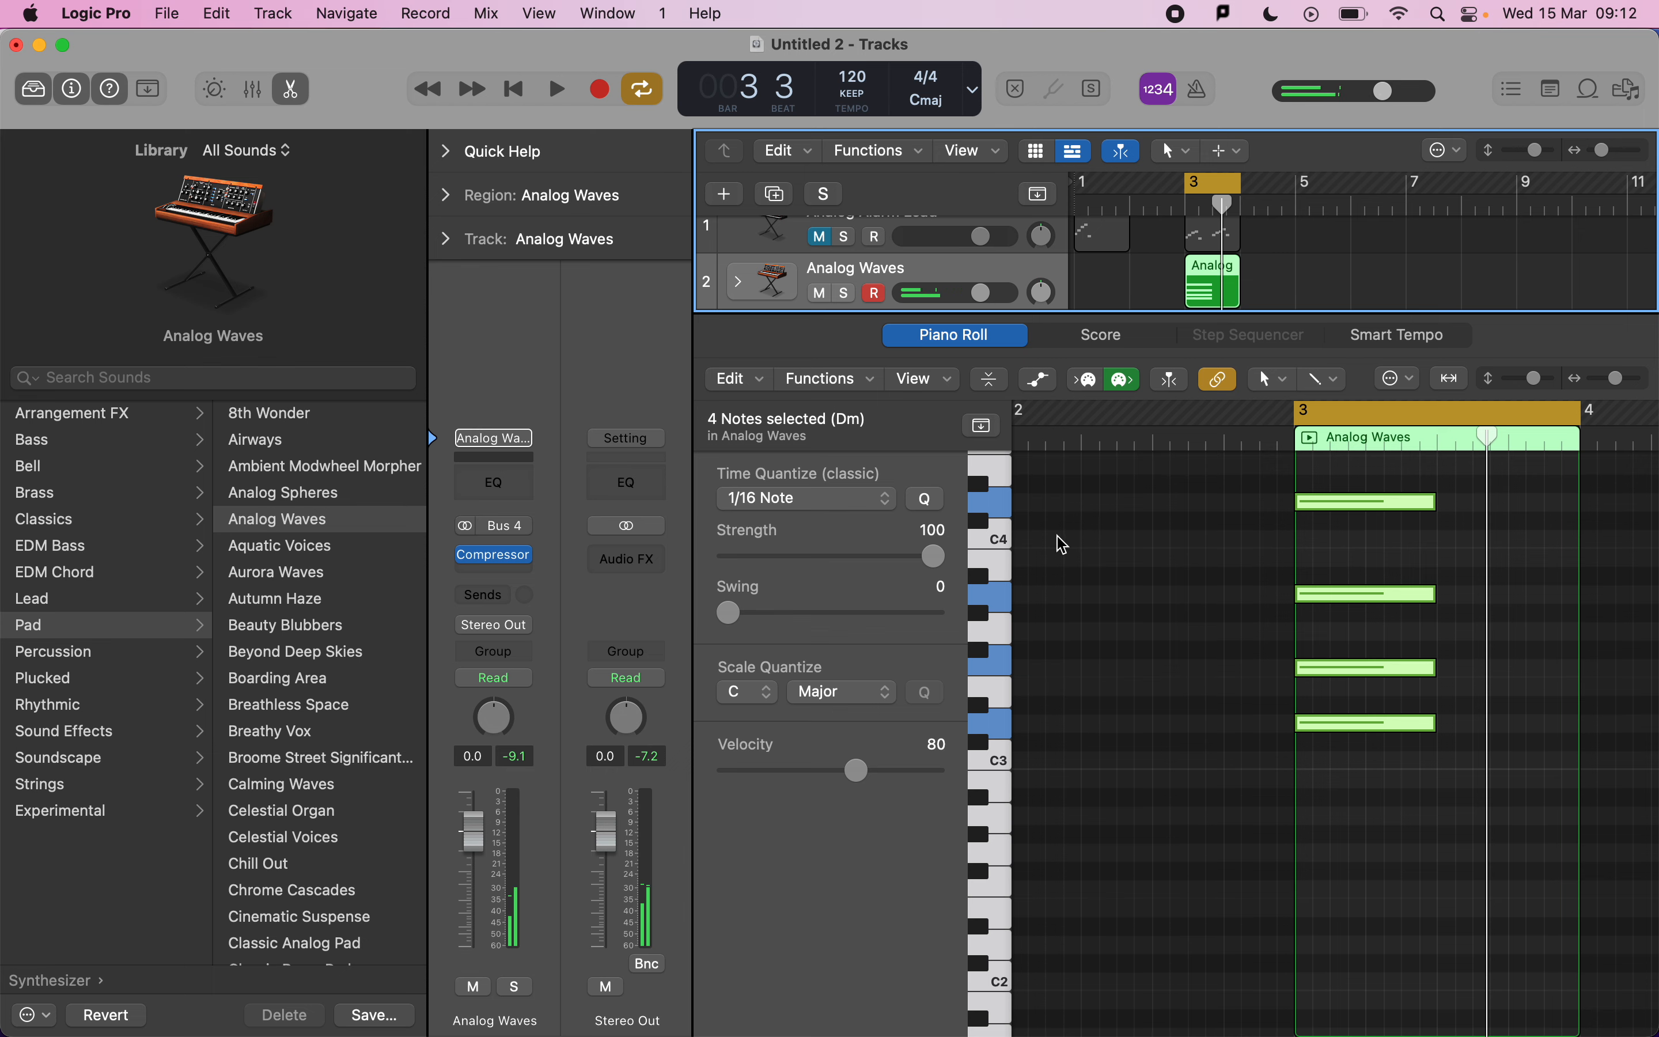
Hide the Library and Inspector and lengthen the chord notes to nearly the end of bar 3.
click(34, 89)
click(72, 89)
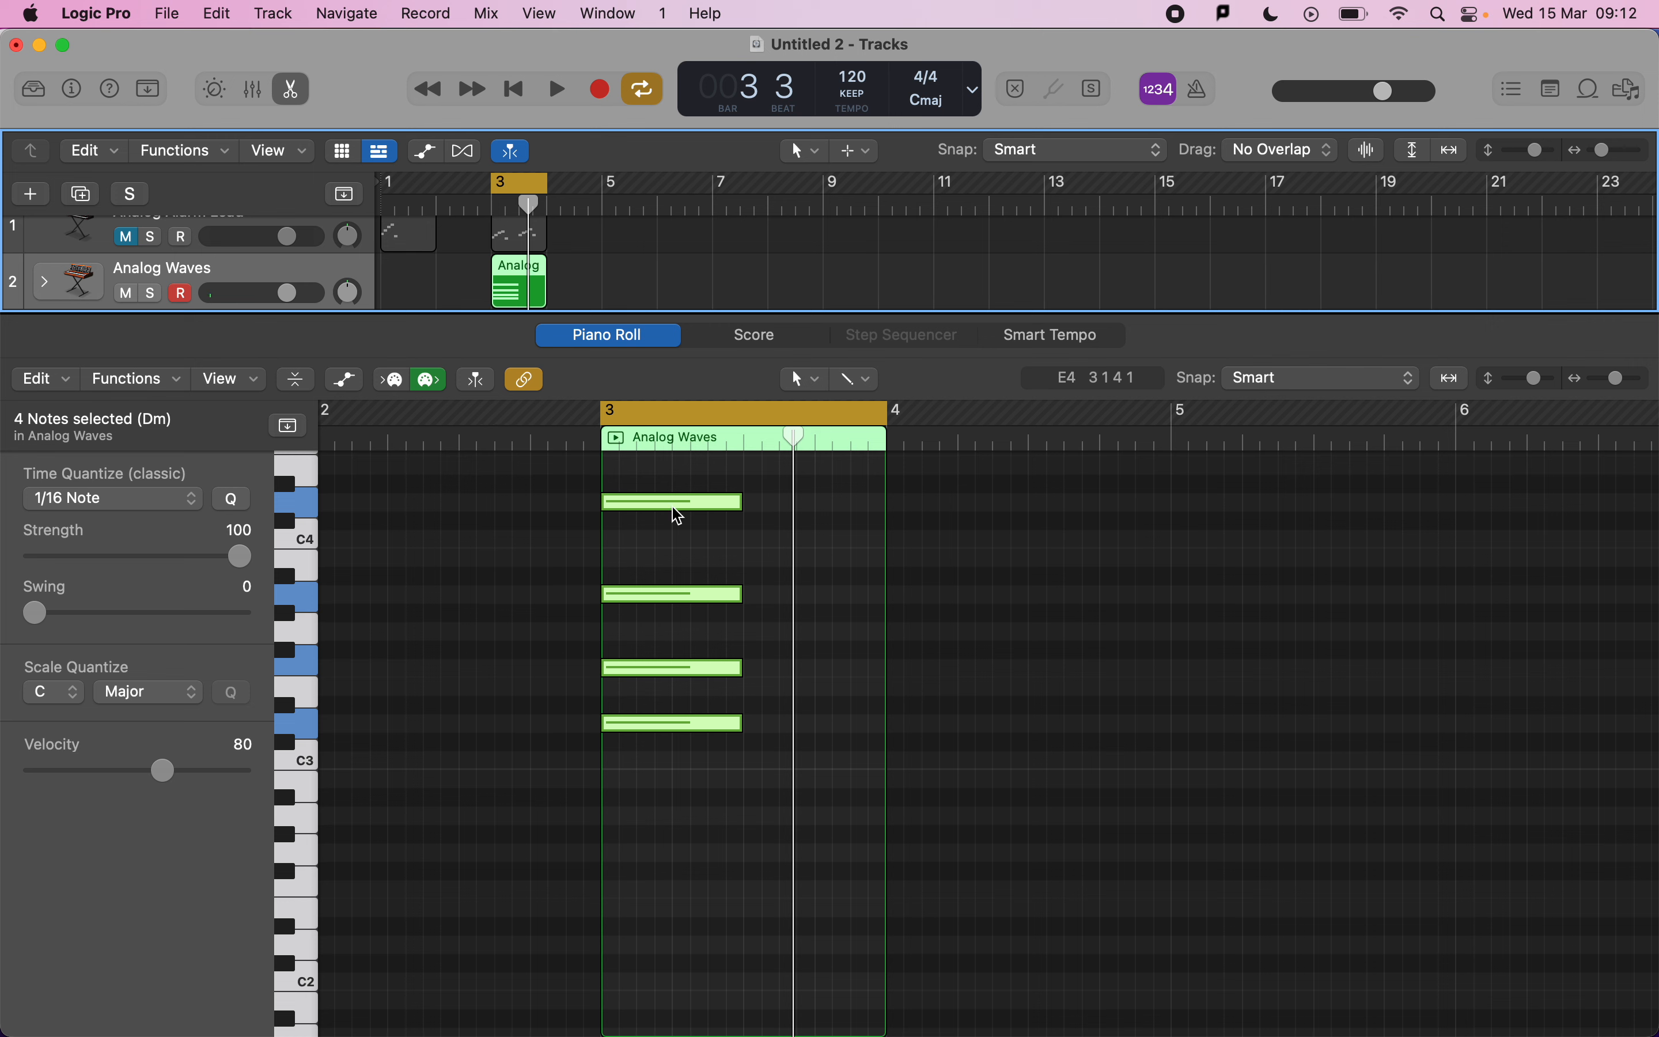
drag(761, 826, 866, 504)
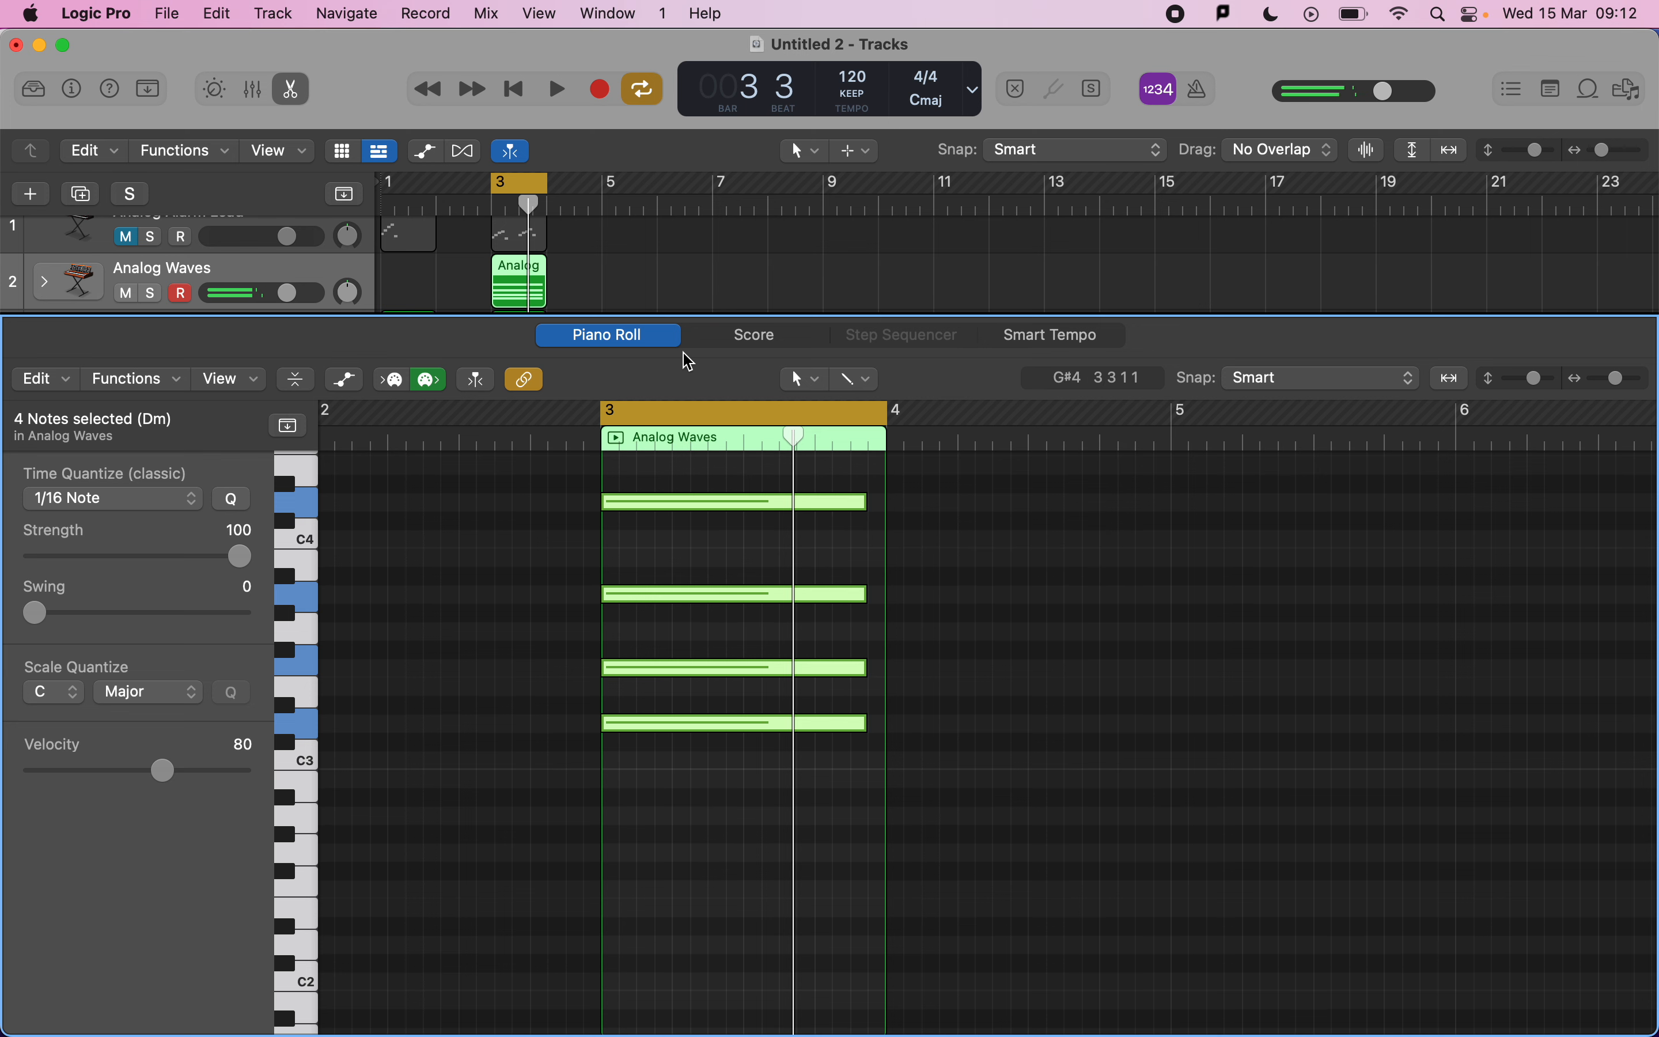
Close the Piano Roll and copy the Analog Waves chord region to bar 4.
key(e)
click(619, 330)
drag(513, 313, 572, 302)
shift+click(521, 302)
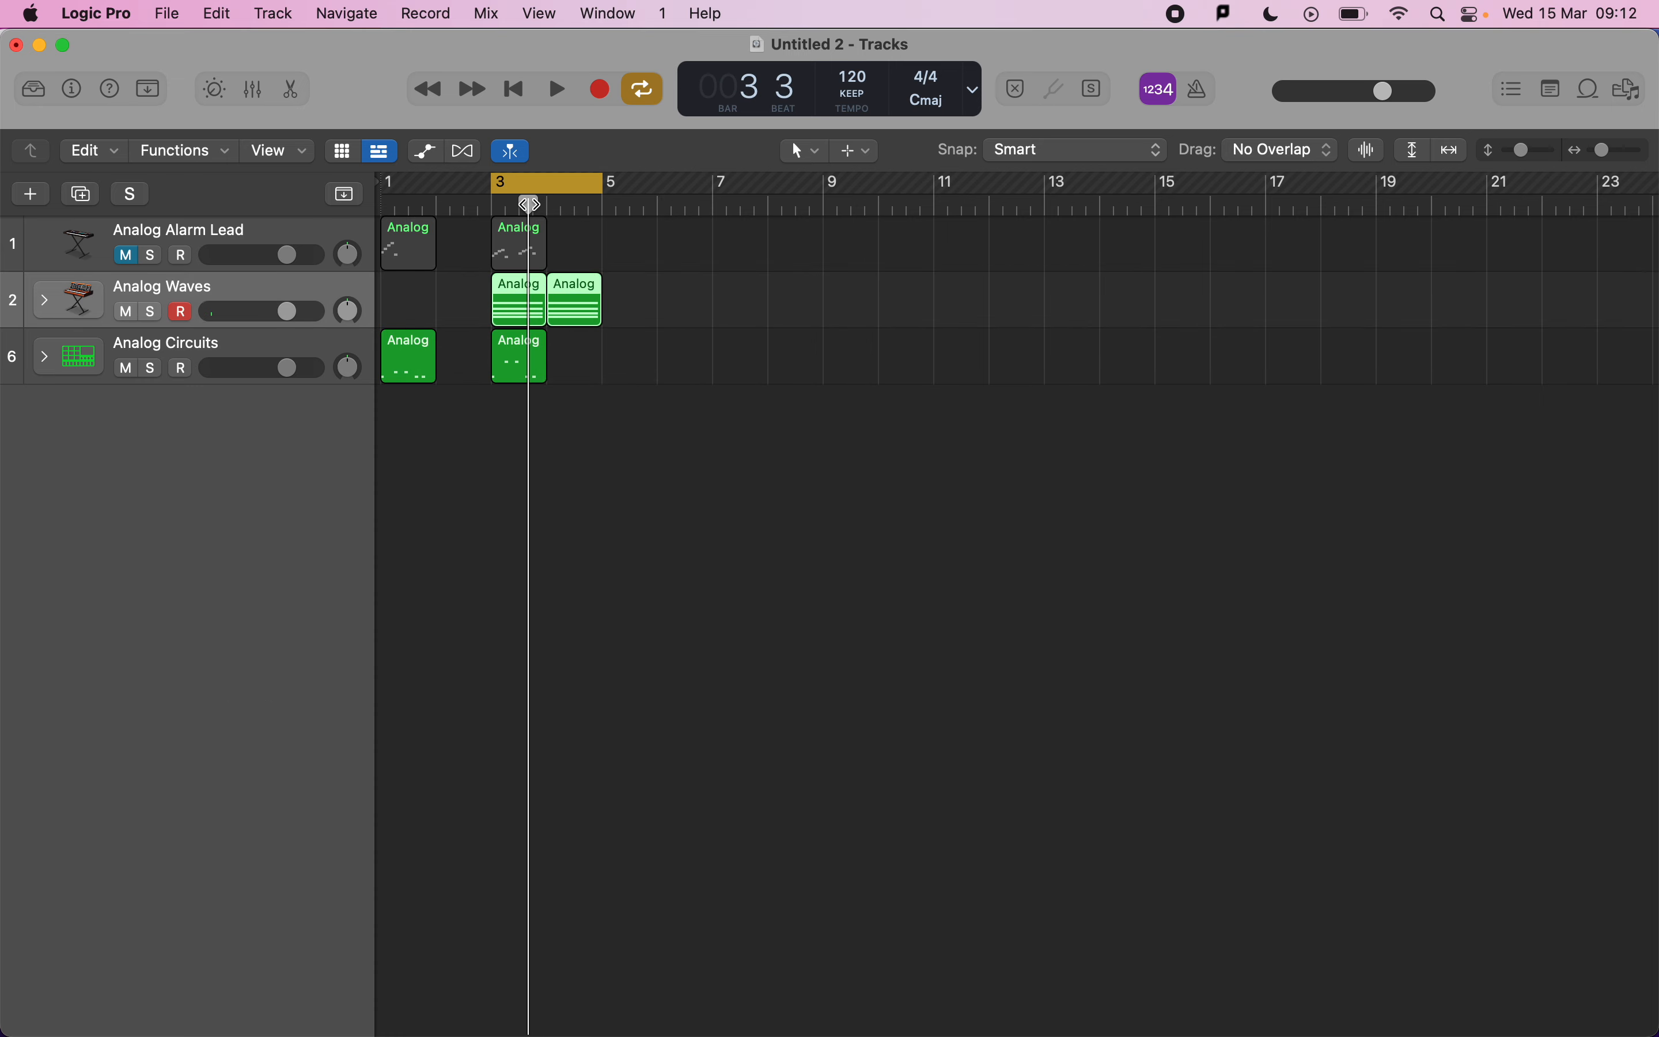
Open both chord regions in the Piano Roll, raise the bar-4 A3 note an octave to A4, and play it back.
double_click(537, 312)
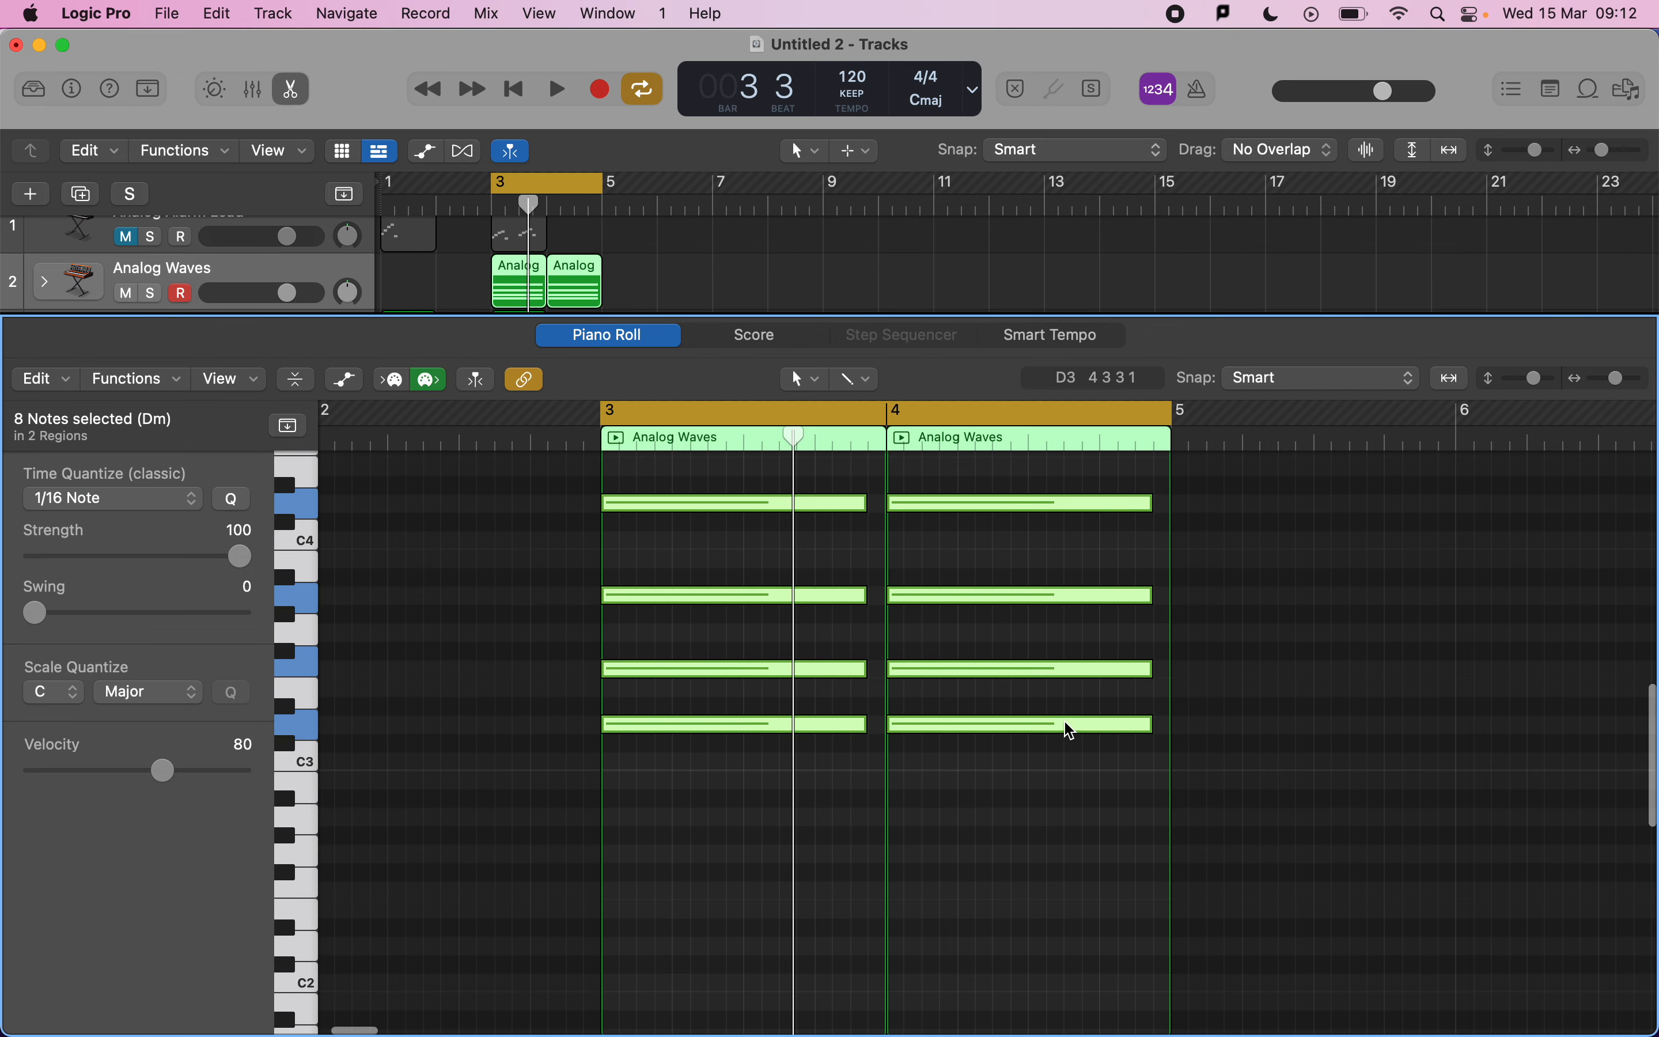
scroll(1066, 726, up, 2)
scroll(973, 584, right, 3)
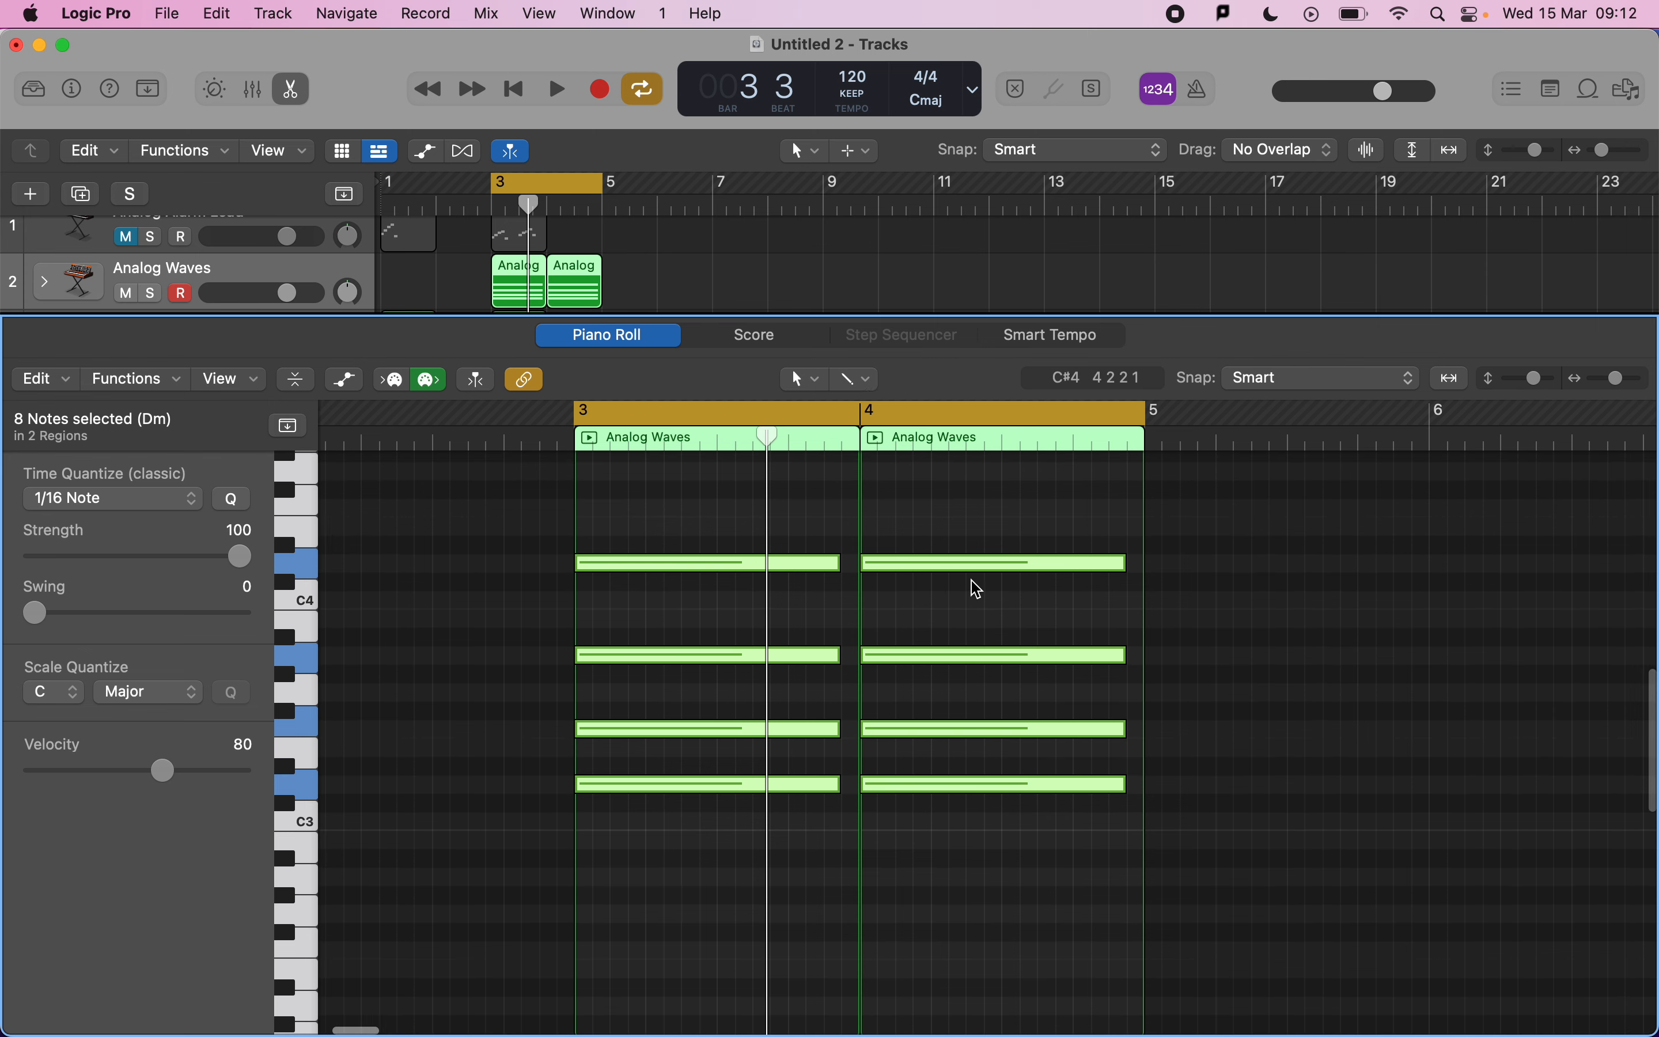
click(981, 643)
scroll(900, 630, right, 2)
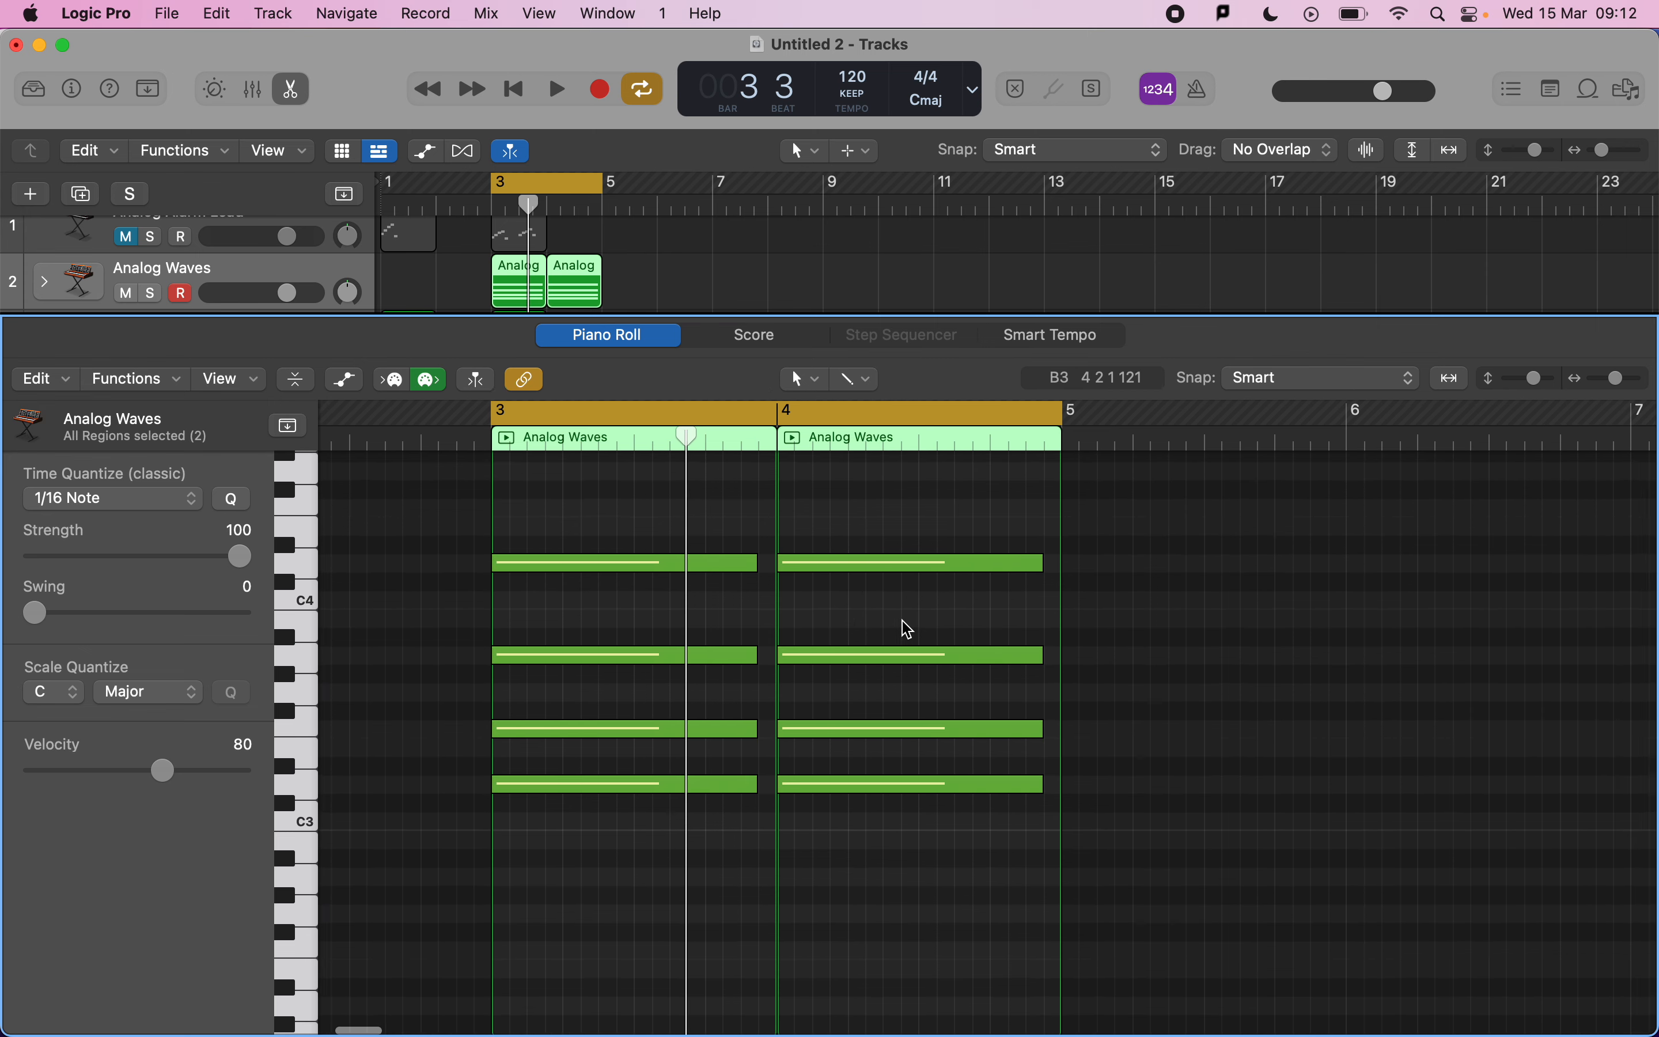
scroll(904, 630, up, 3)
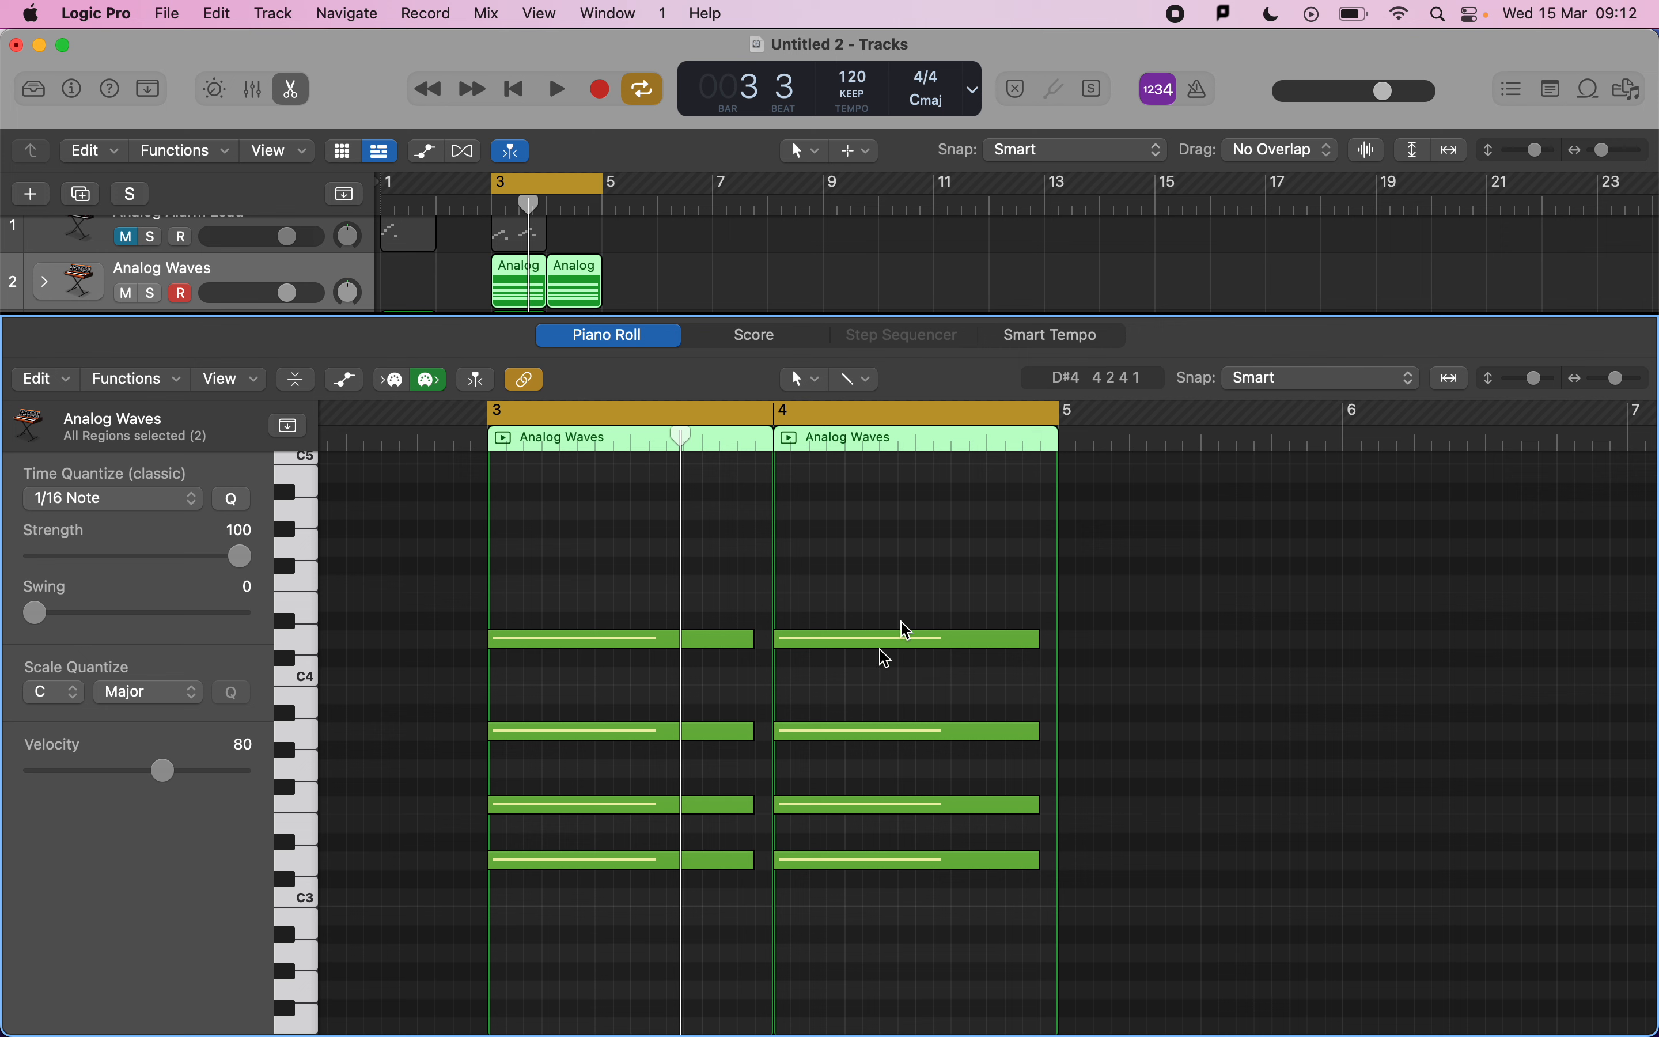
mouse_move(837, 741)
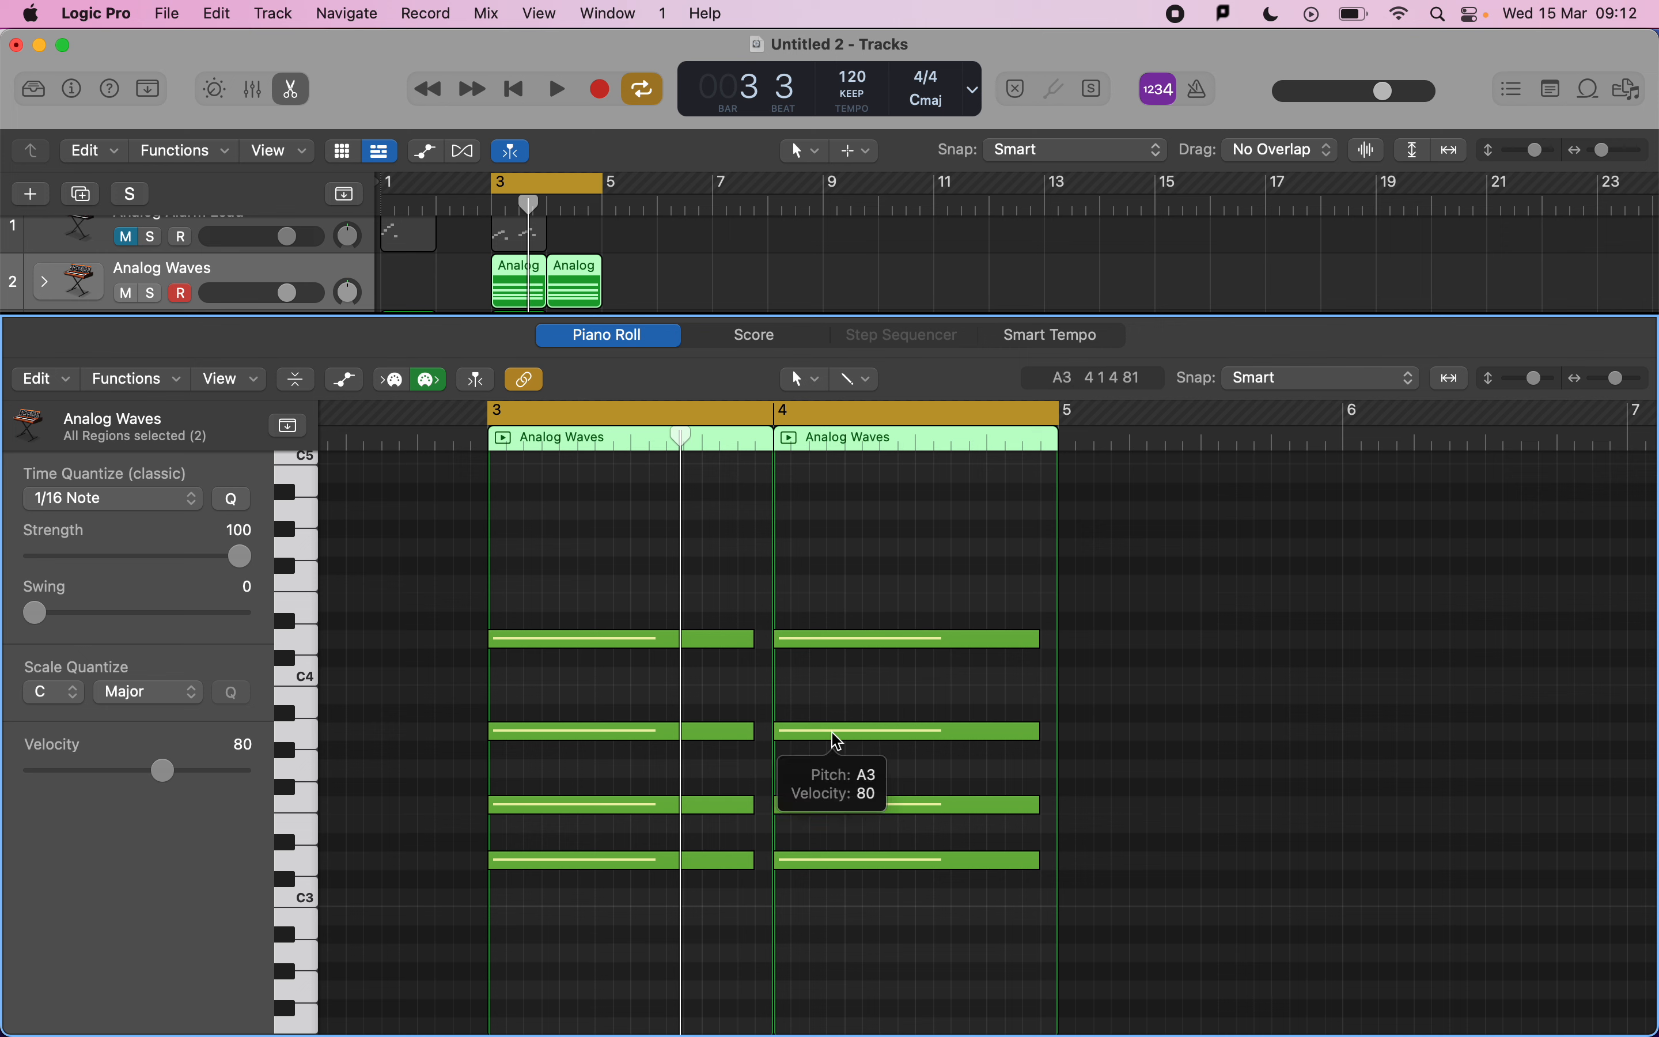
click(838, 741)
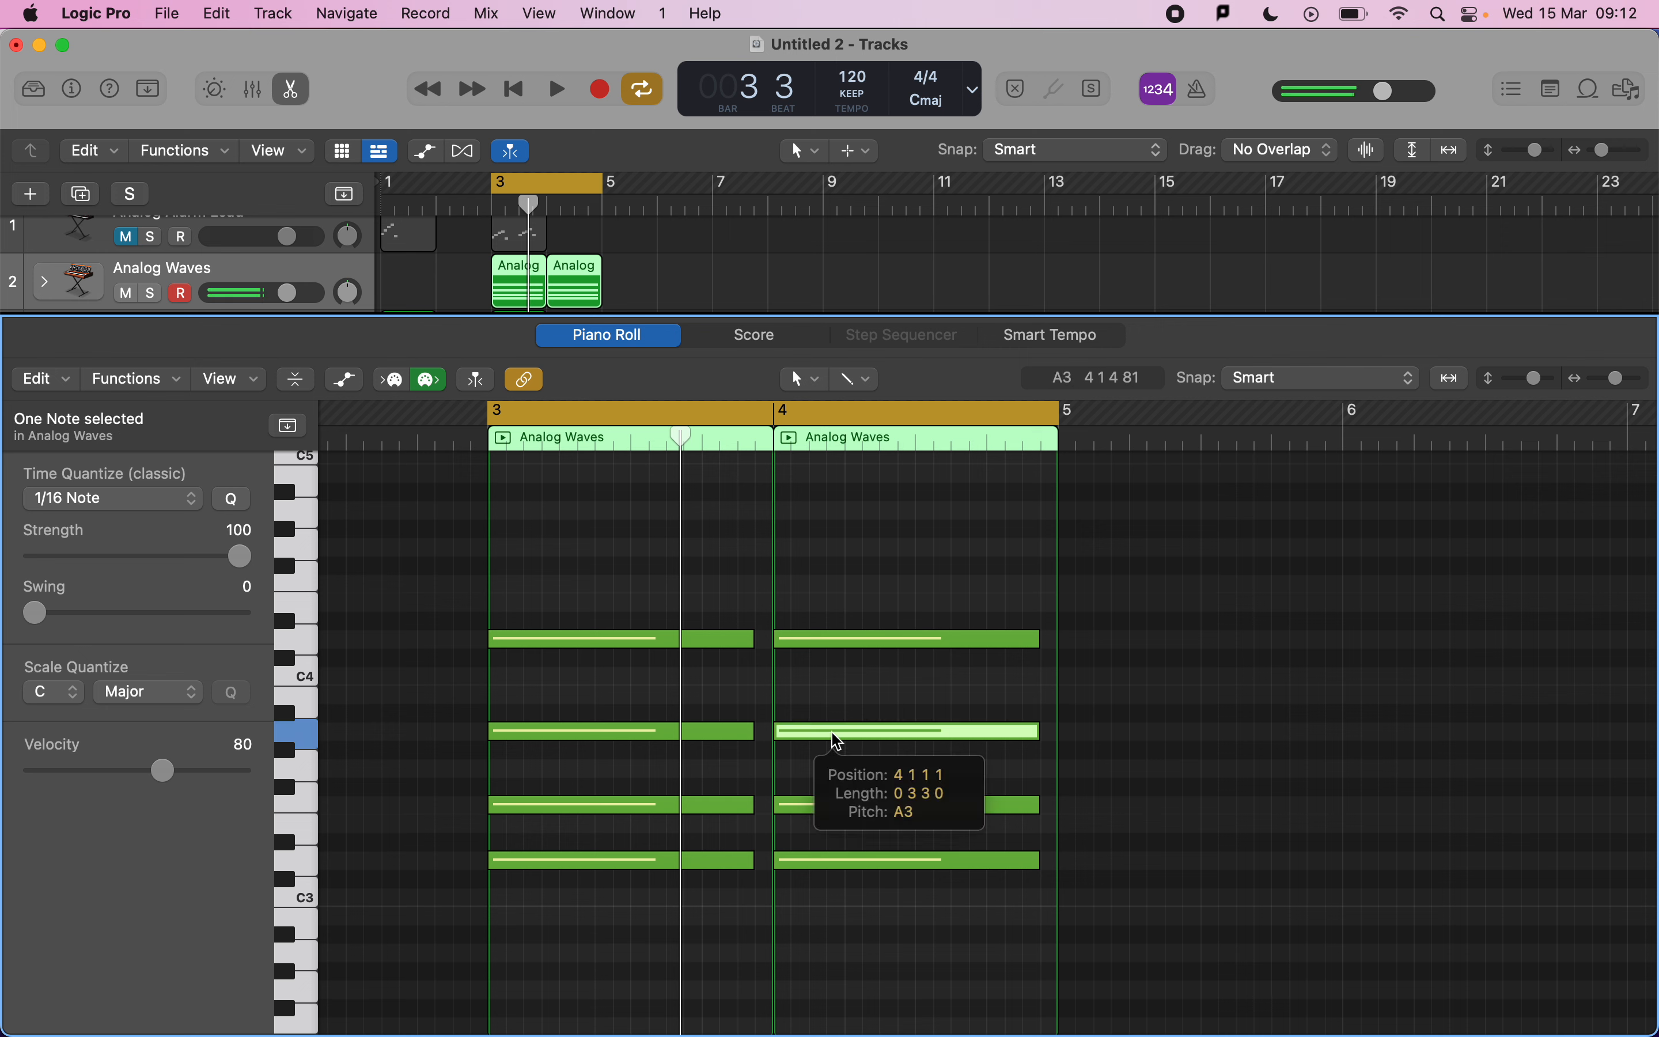
drag(838, 741, 838, 523)
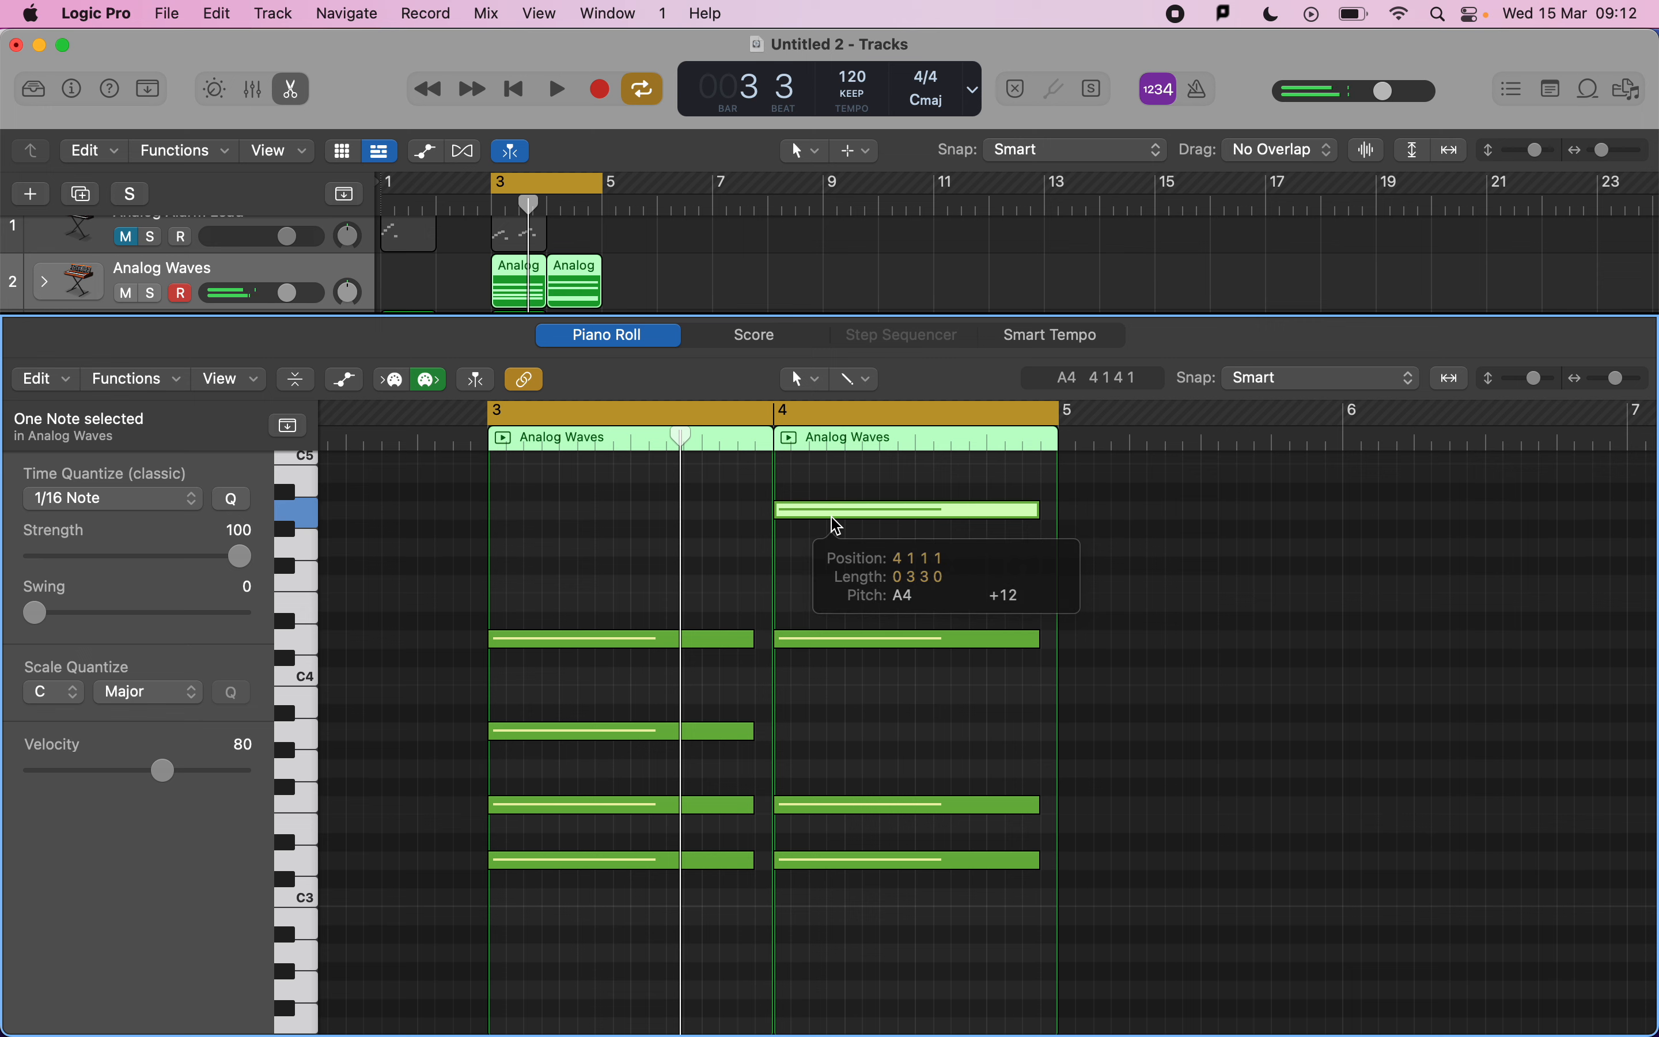
key(space)
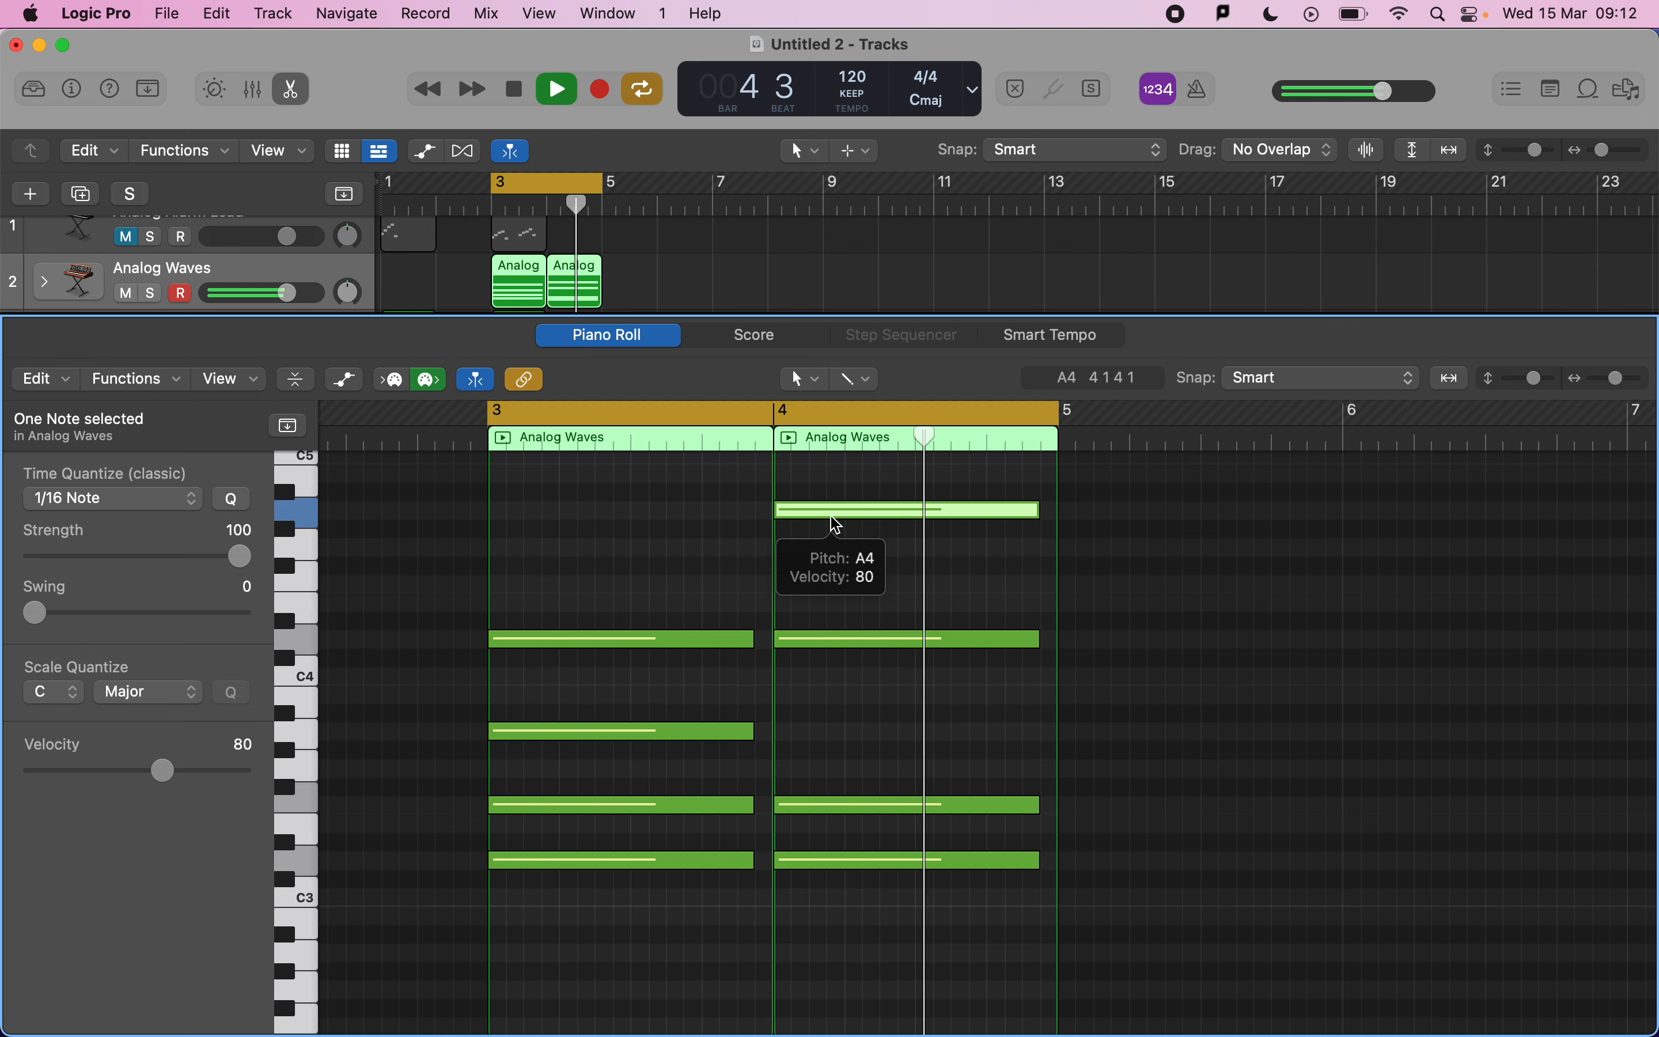
key(space)
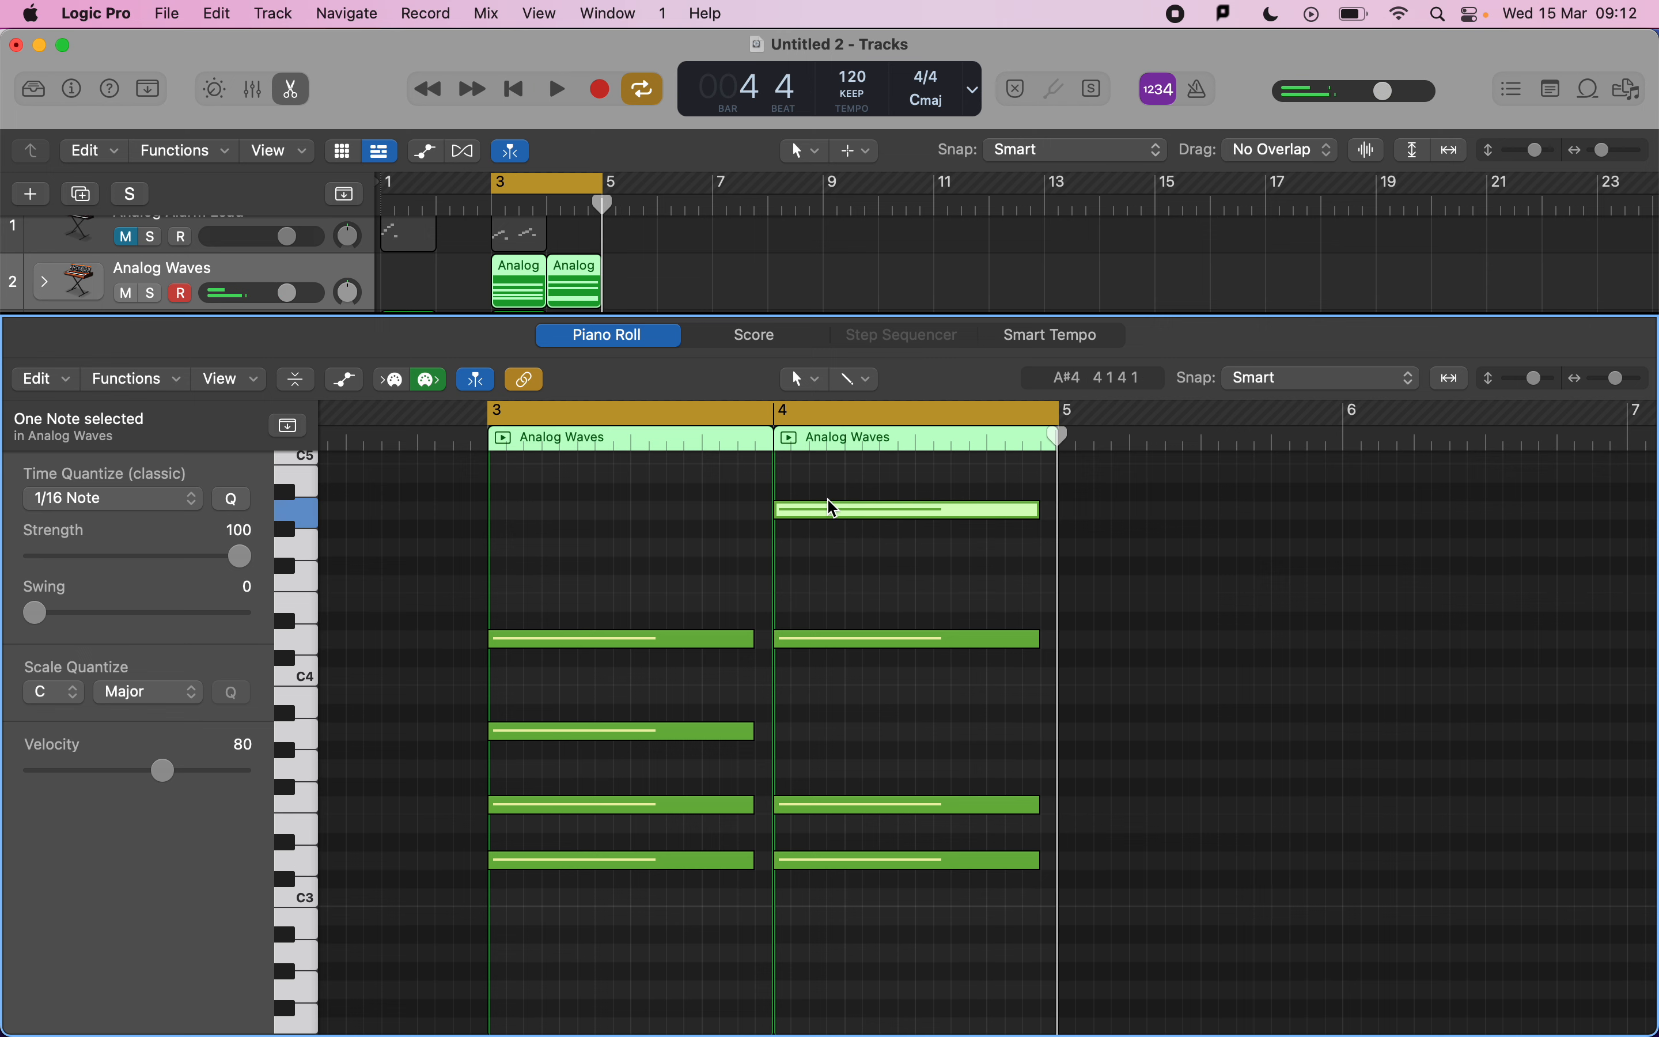
Lower the bar-3 F3 note an octave to F2 and play the chords back.
scroll(807, 660, down, 5)
click(669, 648)
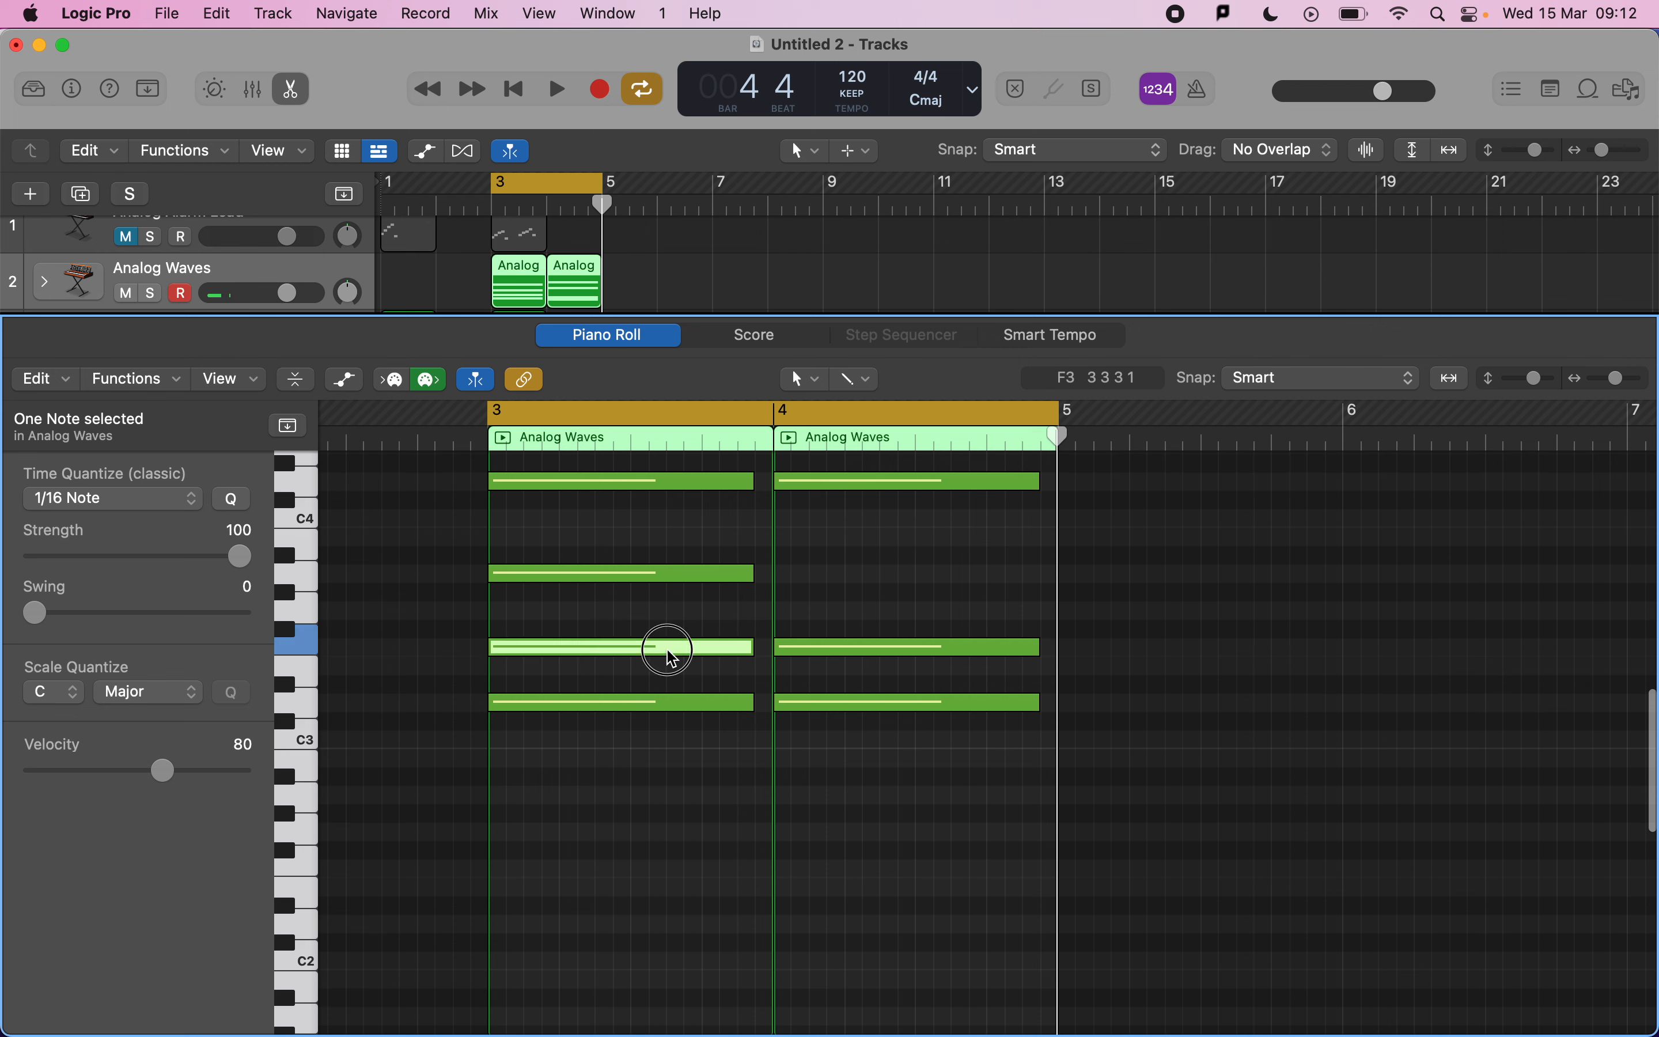
drag(672, 656, 665, 865)
key(space)
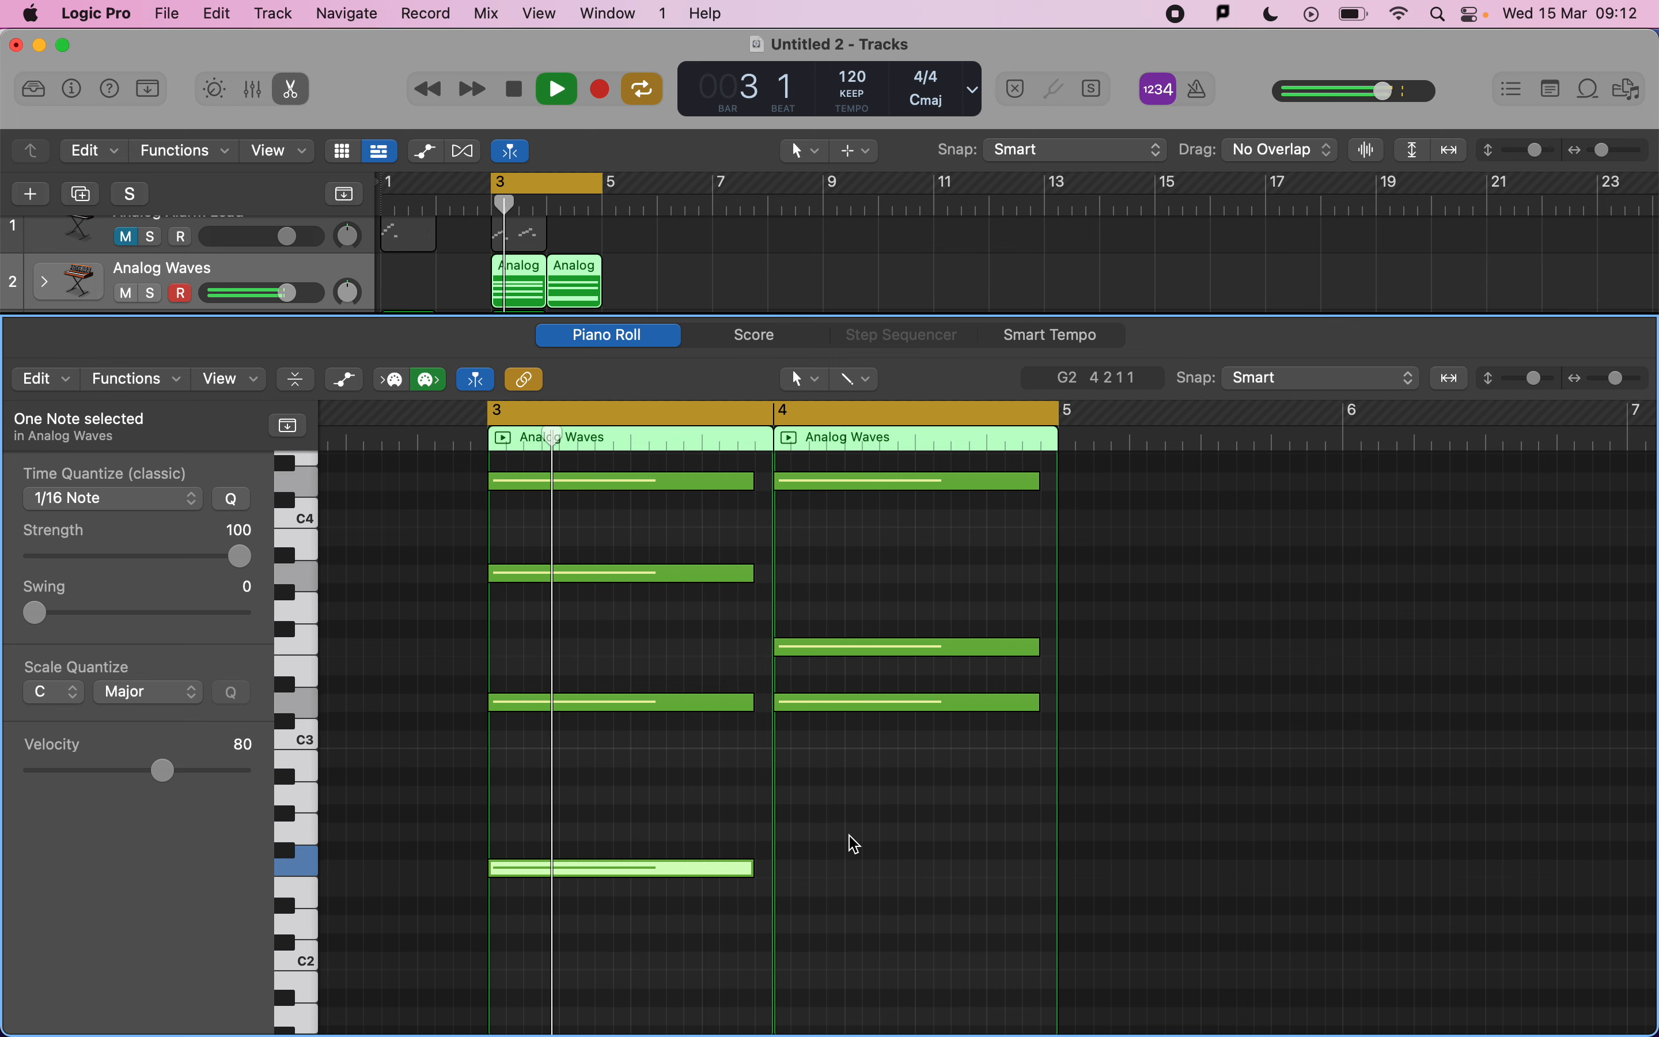
Play back the two chord regions and close the Piano Roll.
scroll(854, 842, up, 2)
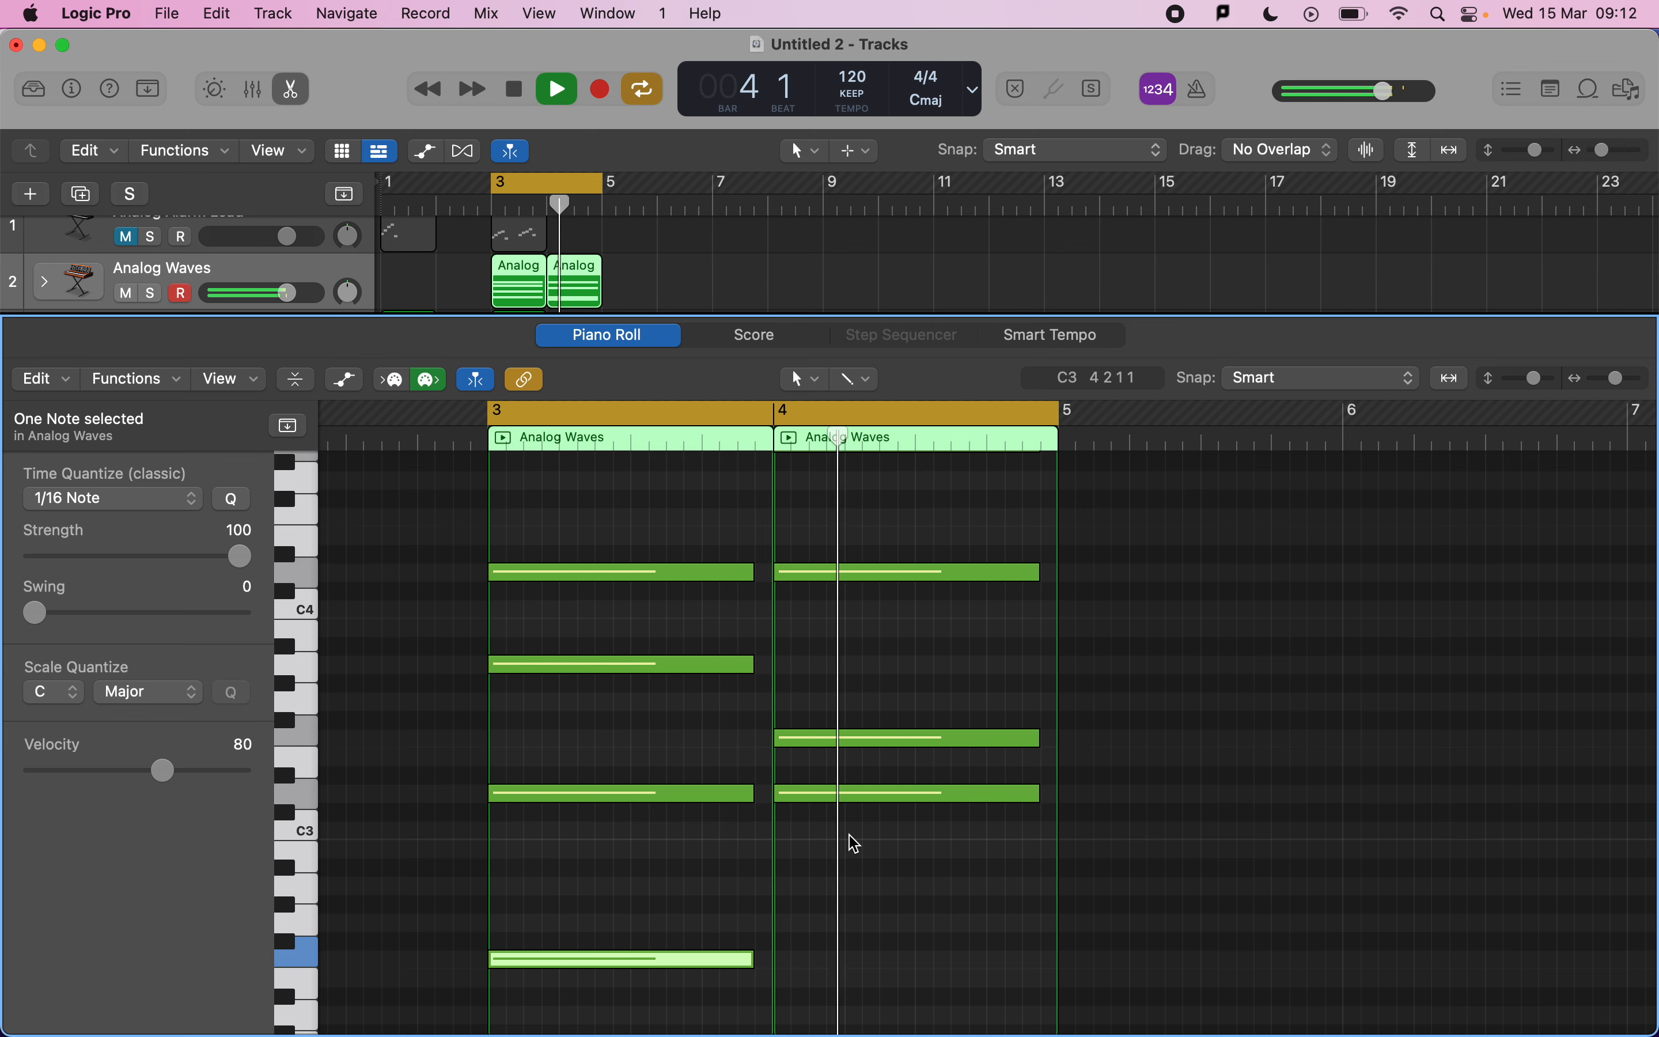
key(space)
scroll(849, 816, up, 3)
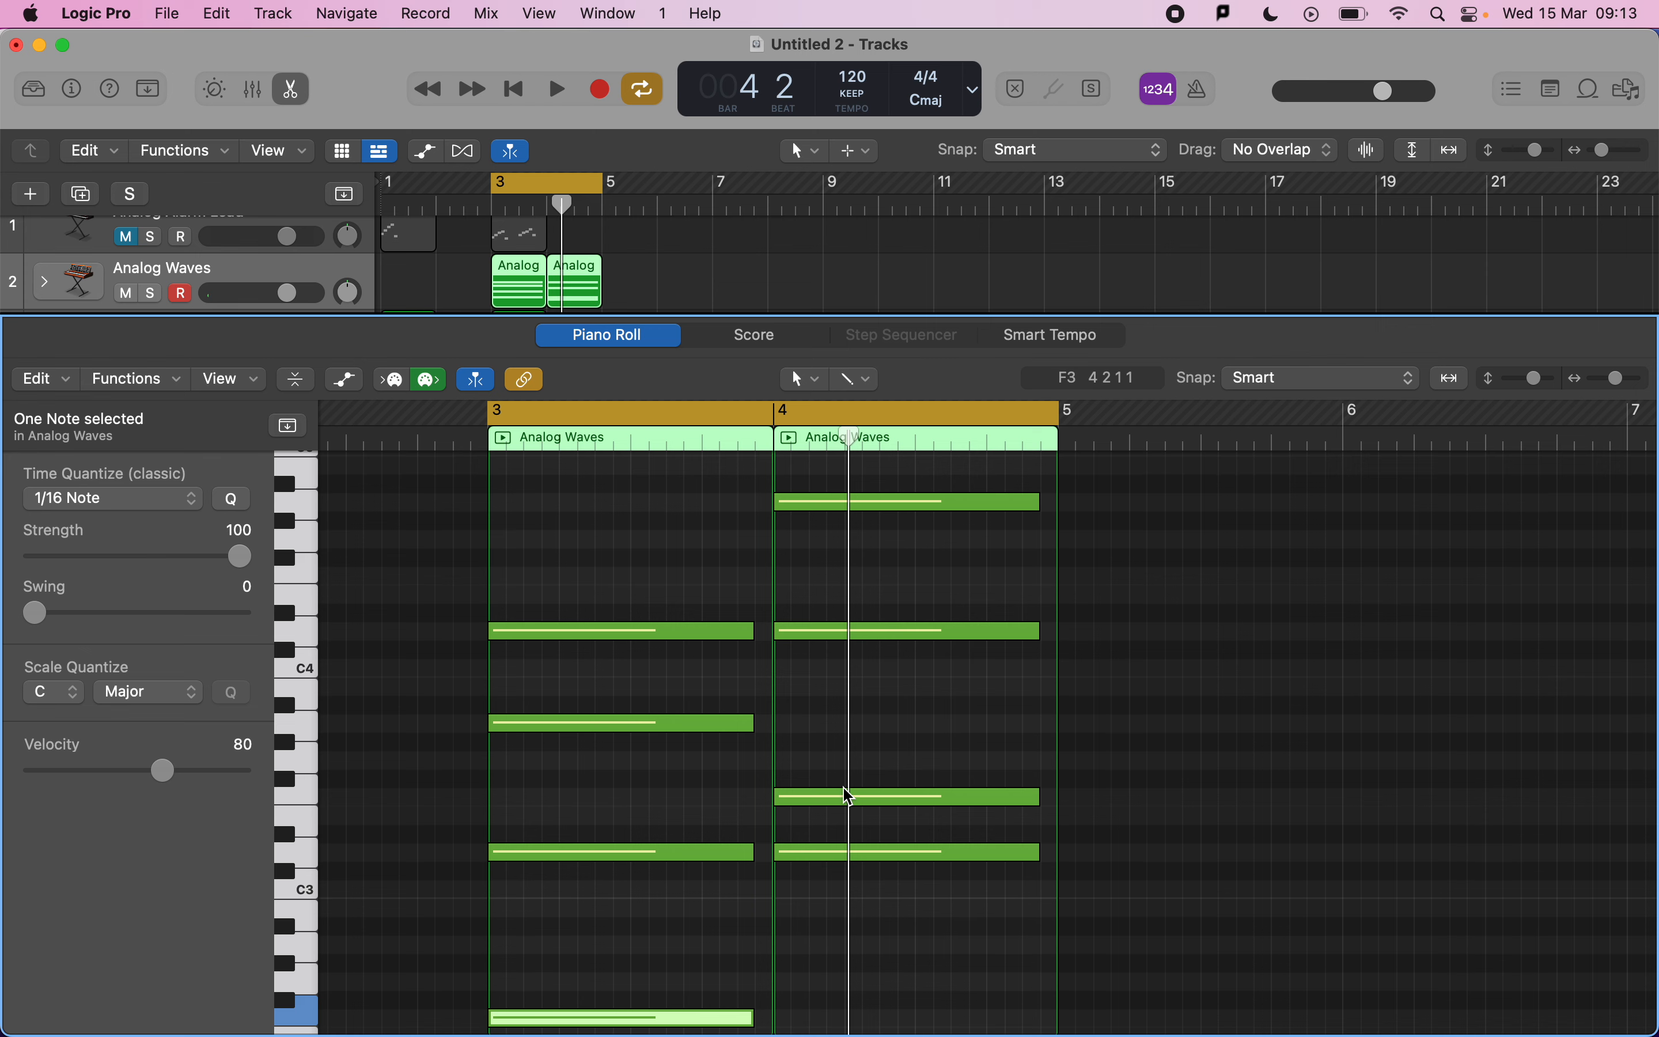
key(e)
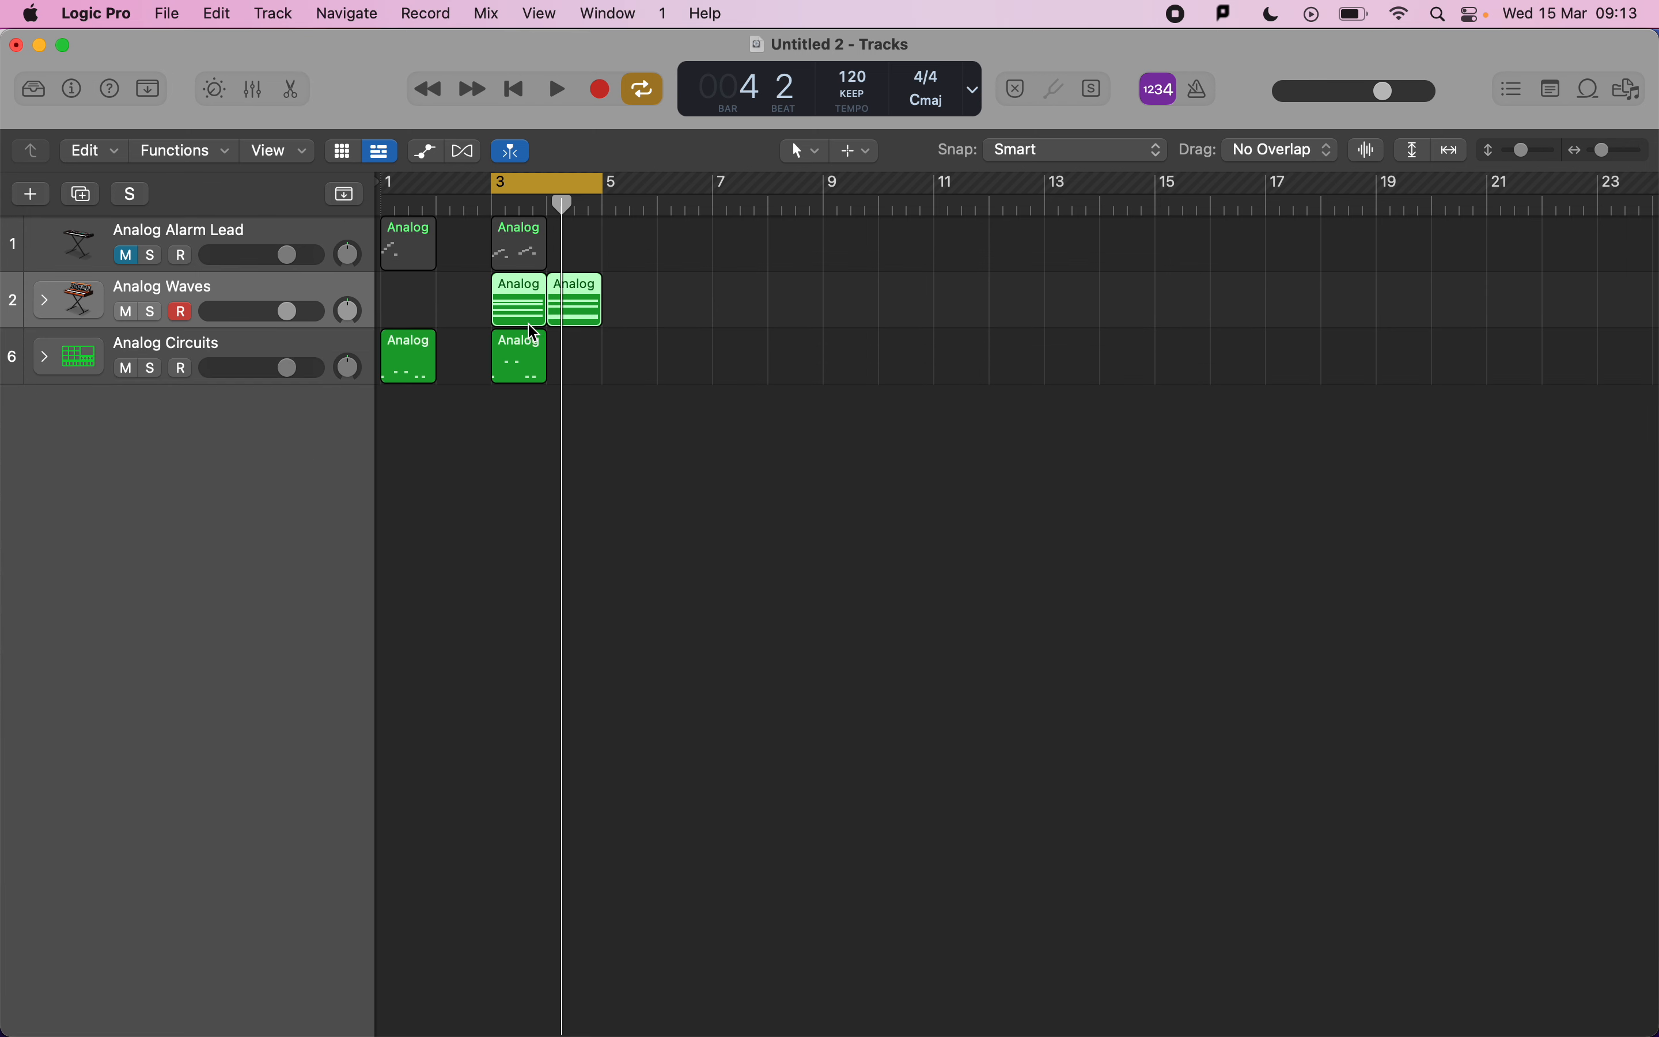
Copy the Analog Circuits drum region to bar 4, then review the exam mark scheme.
click(524, 363)
mouse_move(523, 364)
mouse_down()
mouse_move(576, 364)
mouse_move(515, 345)
mouse_up()
key(super+Tab)
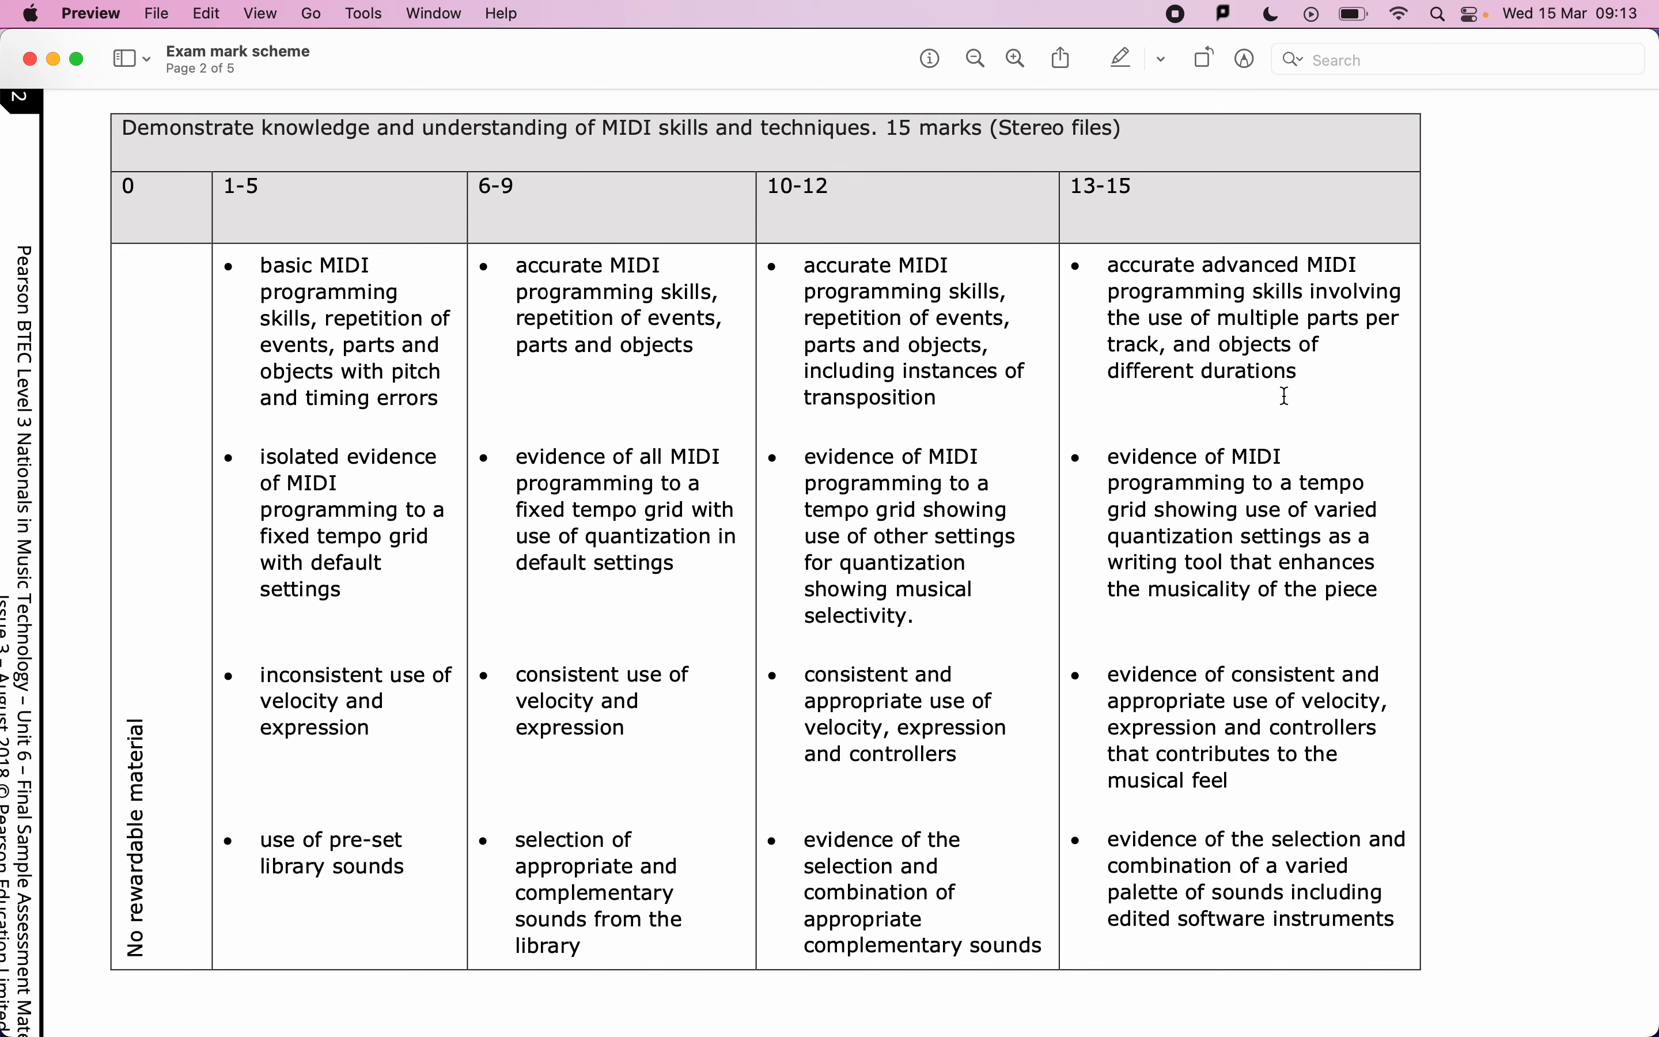
key(super+Tab)
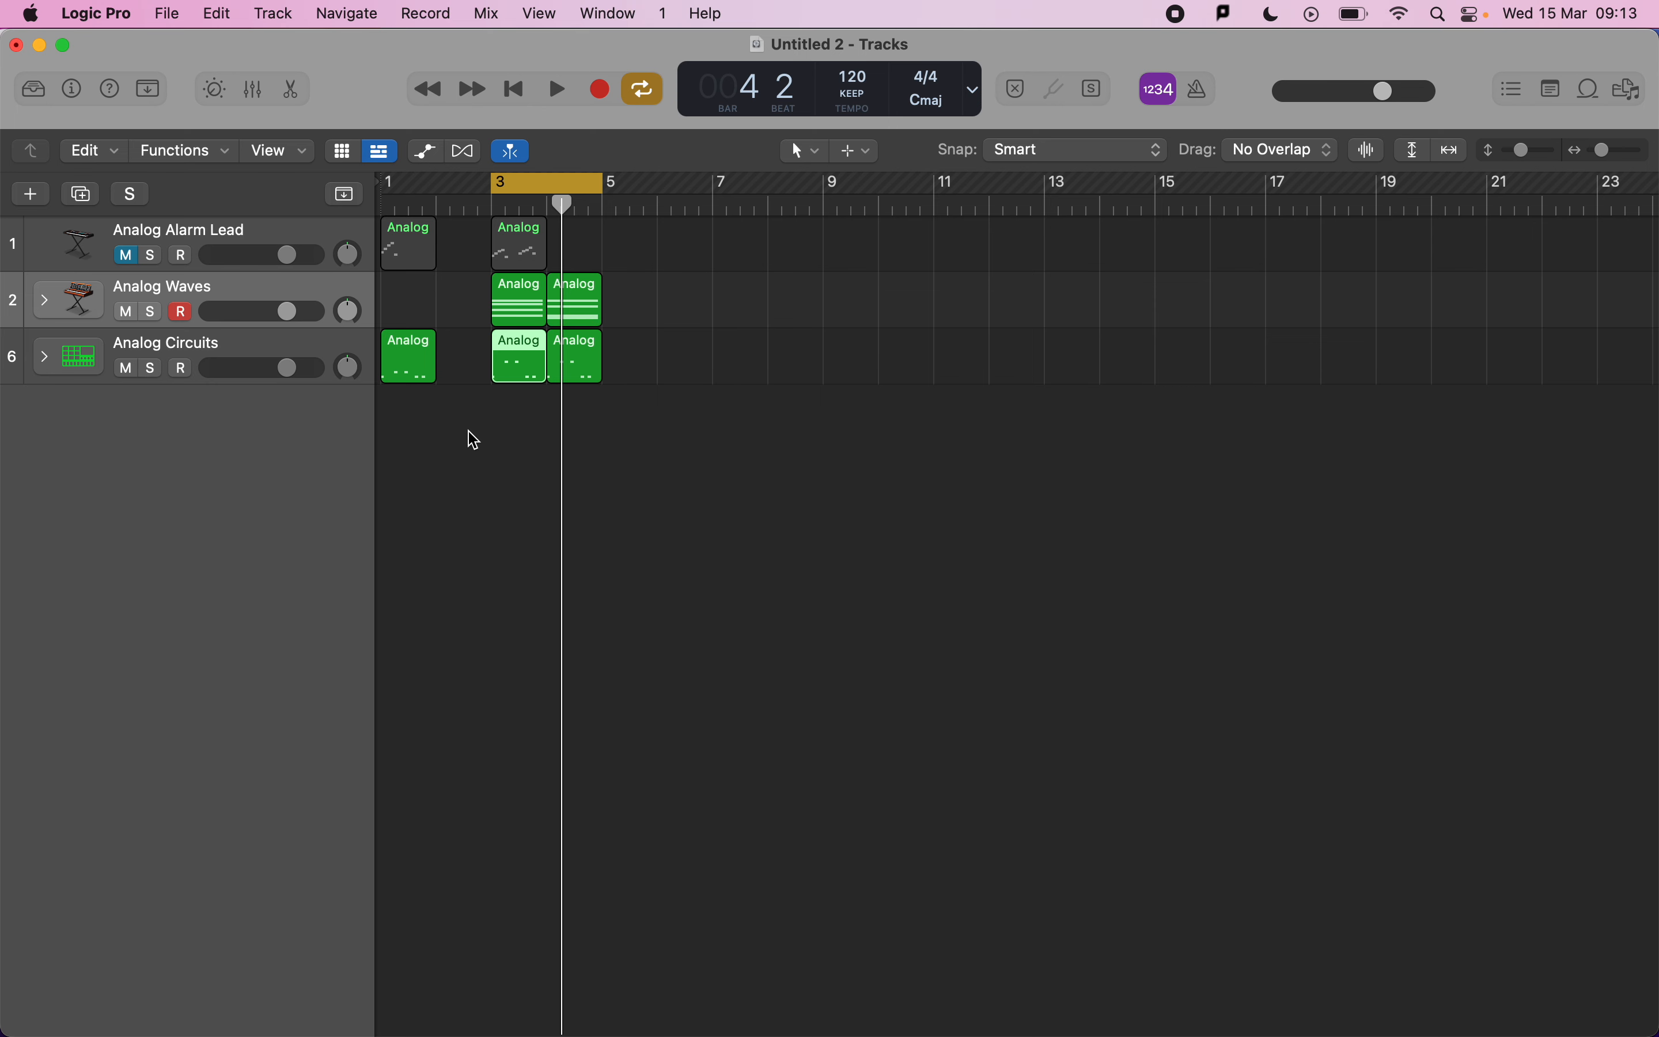
Join the two Analog Waves chord regions into one two-bar region and open it in the Piano Roll.
click(646, 422)
double_click(575, 310)
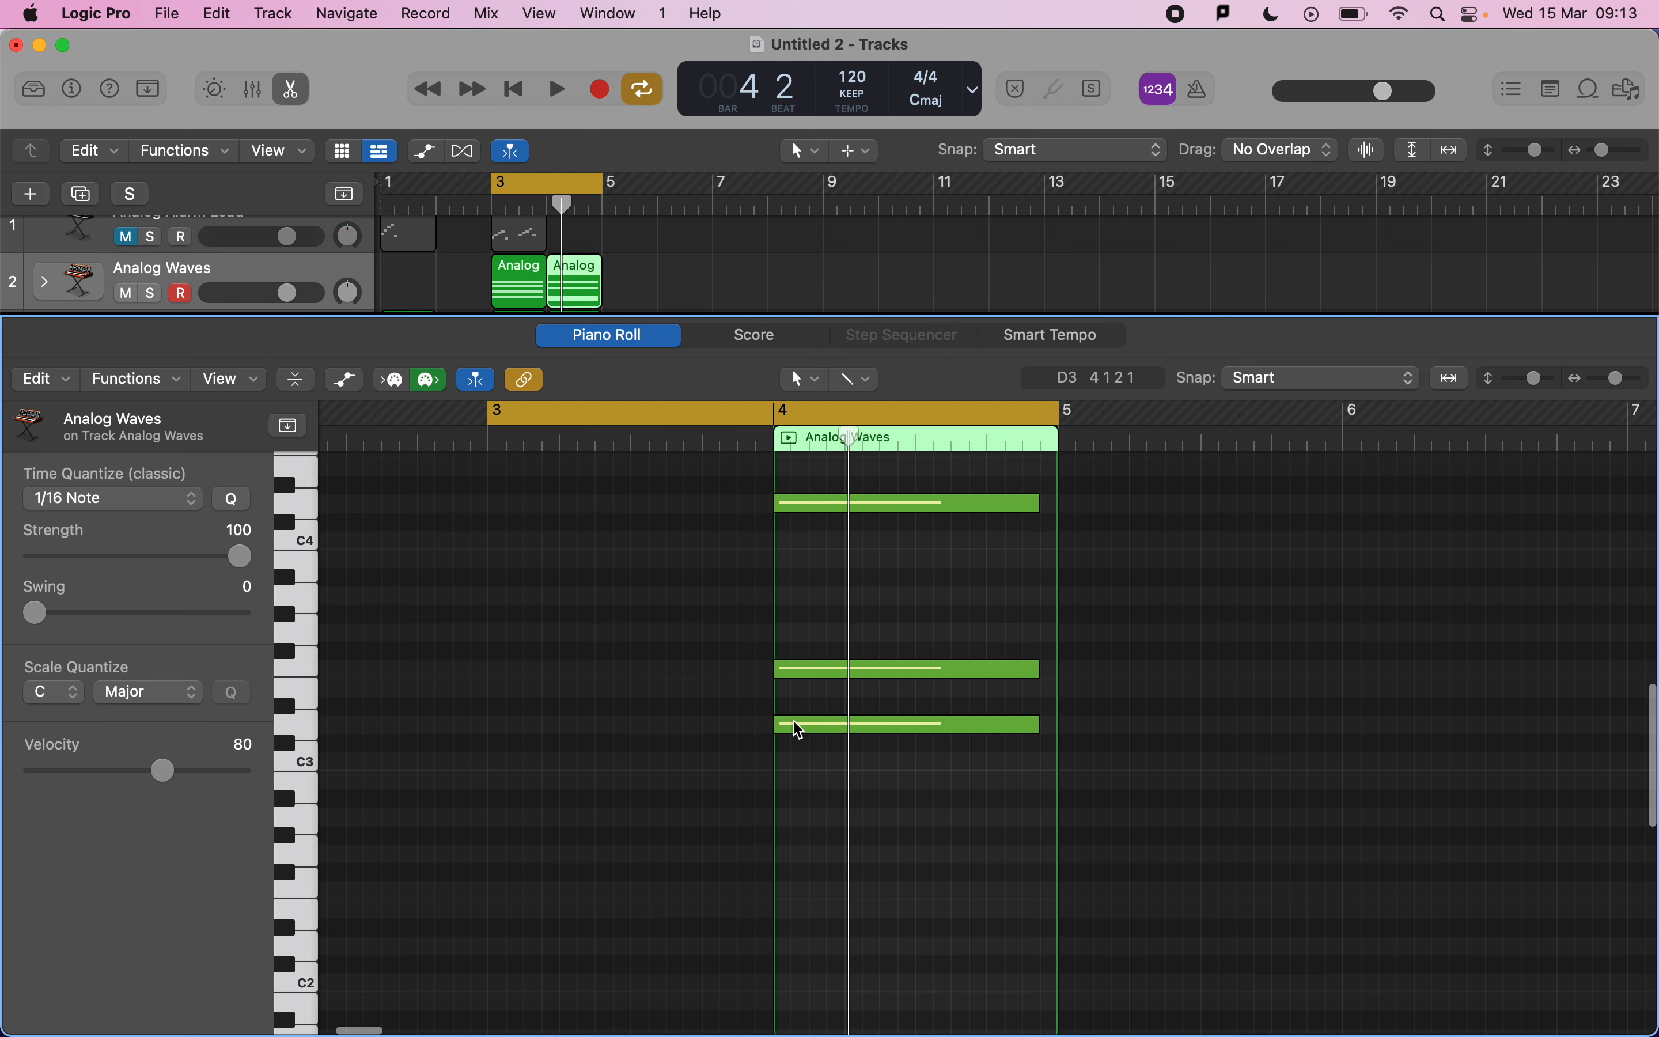
scroll(789, 725, up, 3)
drag(621, 287, 508, 284)
key(t)
click(548, 404)
click(518, 292)
key(t)
key(t)
scroll(820, 714, down, 2)
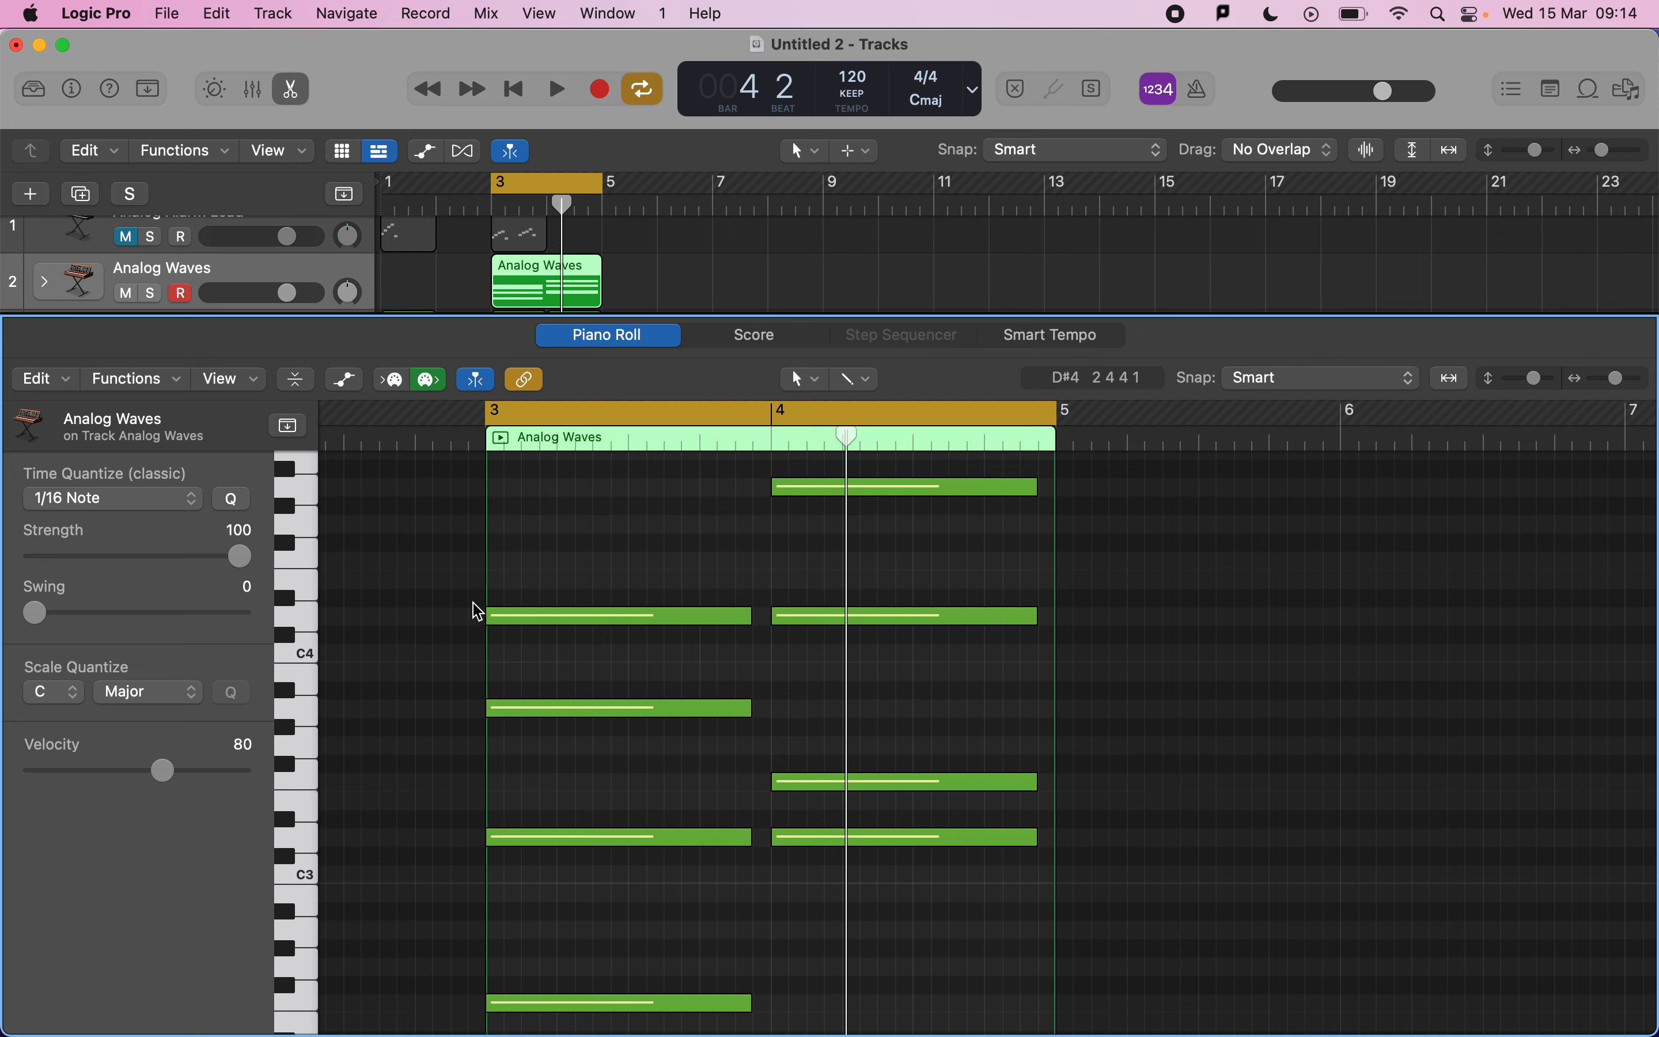
Move the starts of the top chord notes in bars 3 and 4 later, then play back.
drag(489, 615, 563, 615)
drag(779, 613, 848, 614)
key(space)
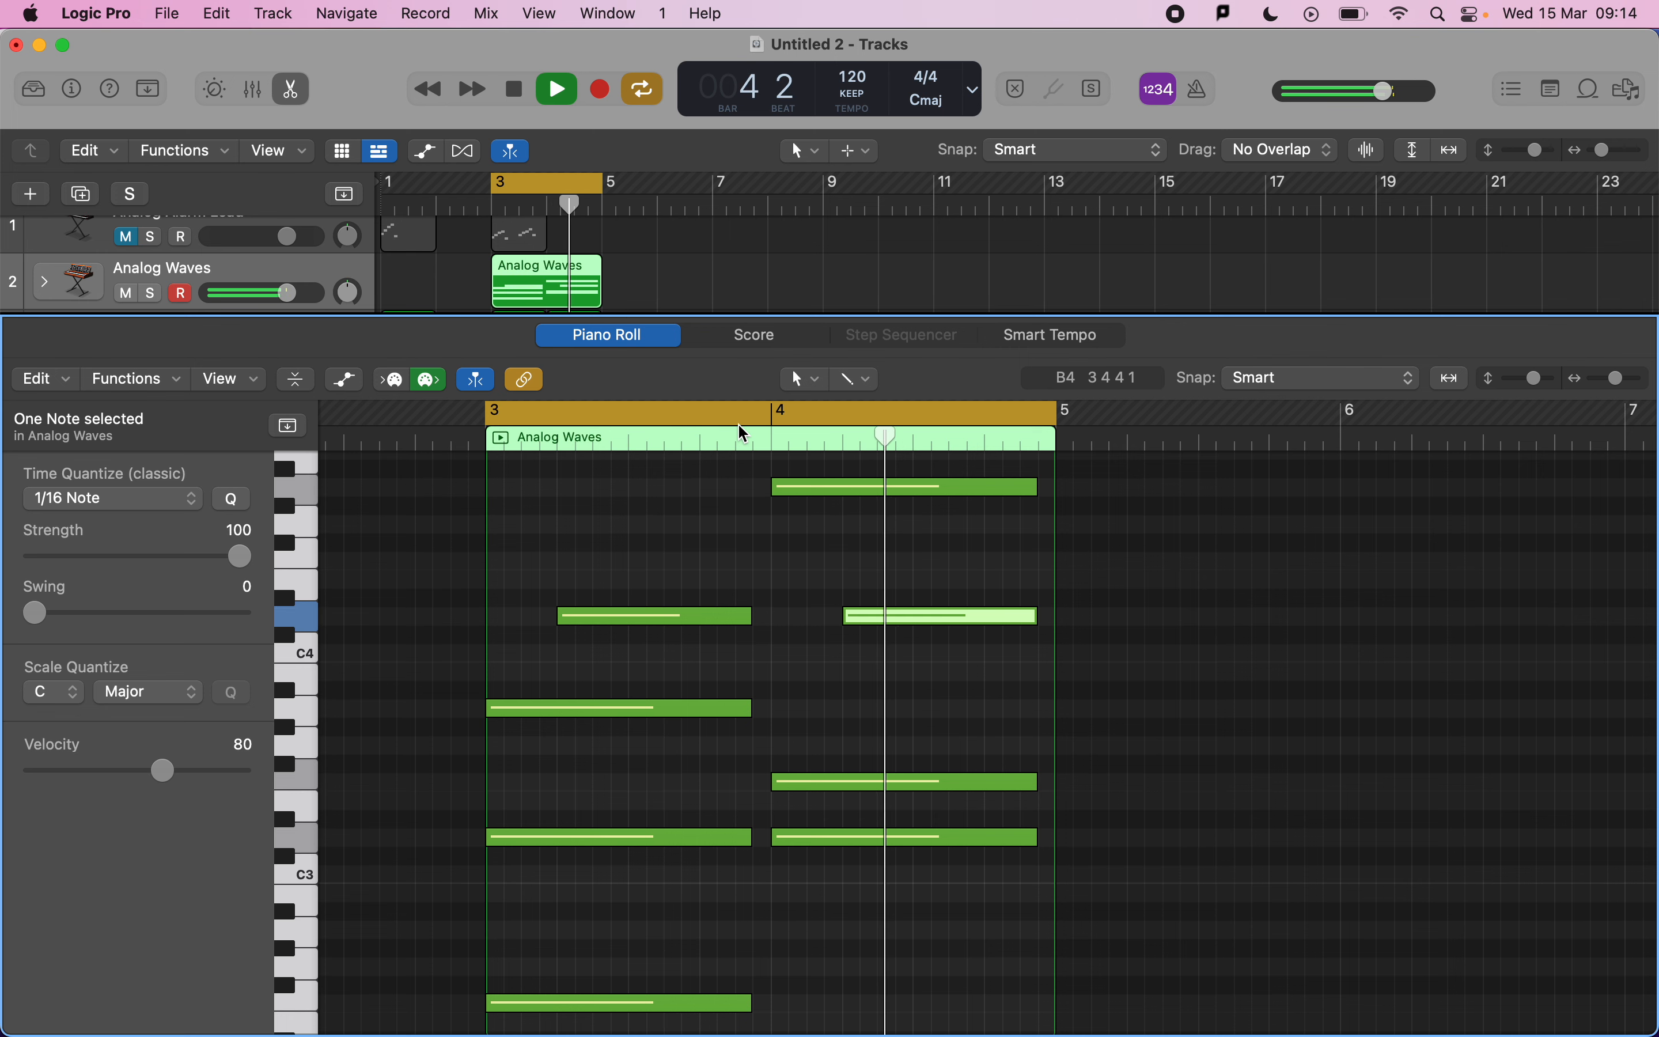
key(space)
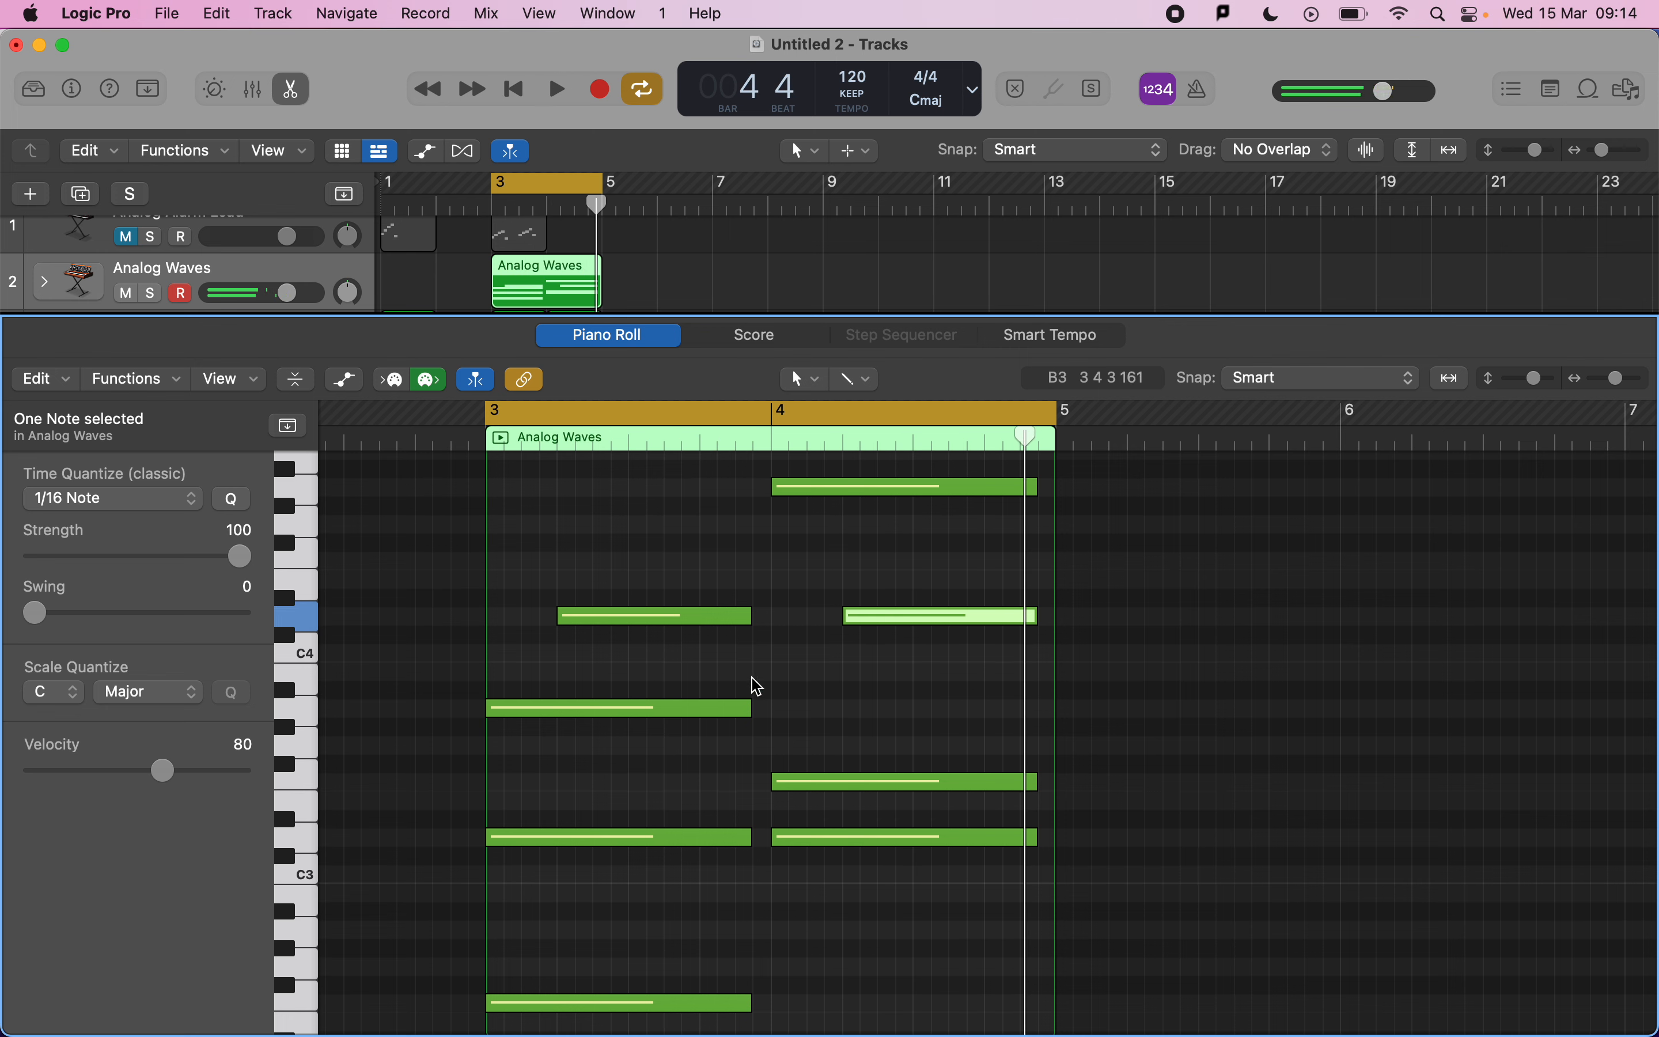
Extend a middle bar-3 note to the barline and delay the starts of the lower-middle notes in both bars; play back.
drag(753, 706, 772, 707)
drag(773, 836, 801, 836)
drag(488, 837, 596, 841)
key(space)
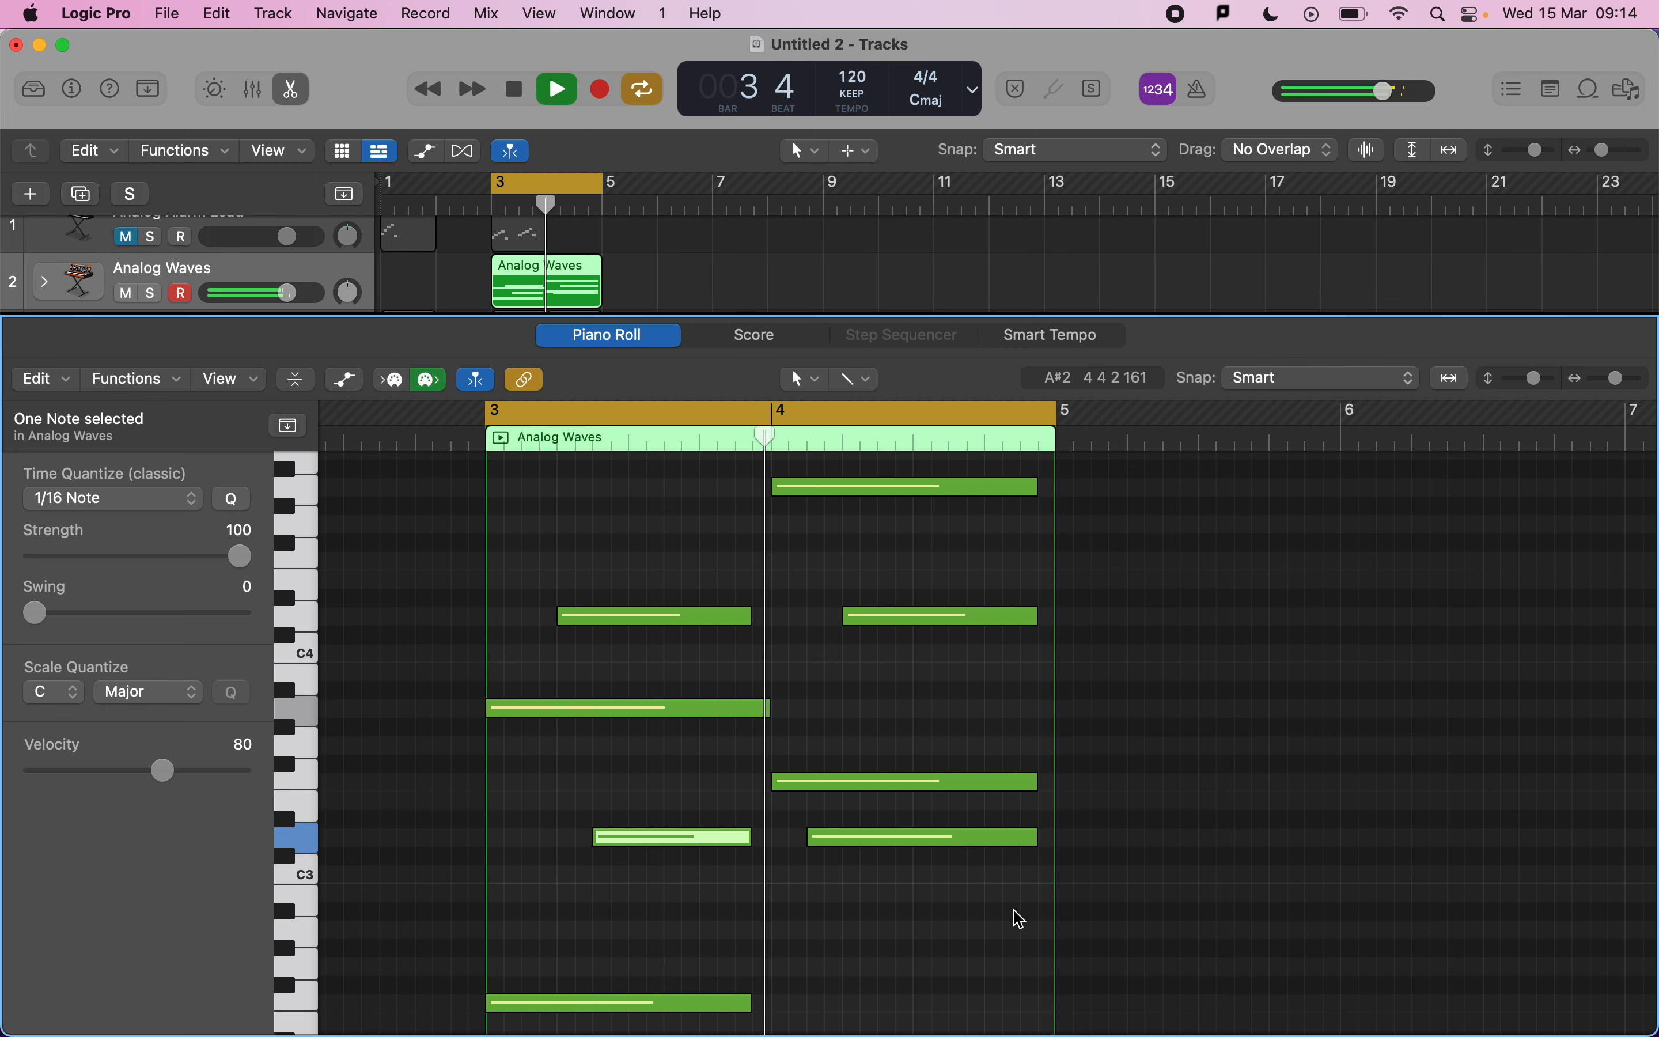
key(space)
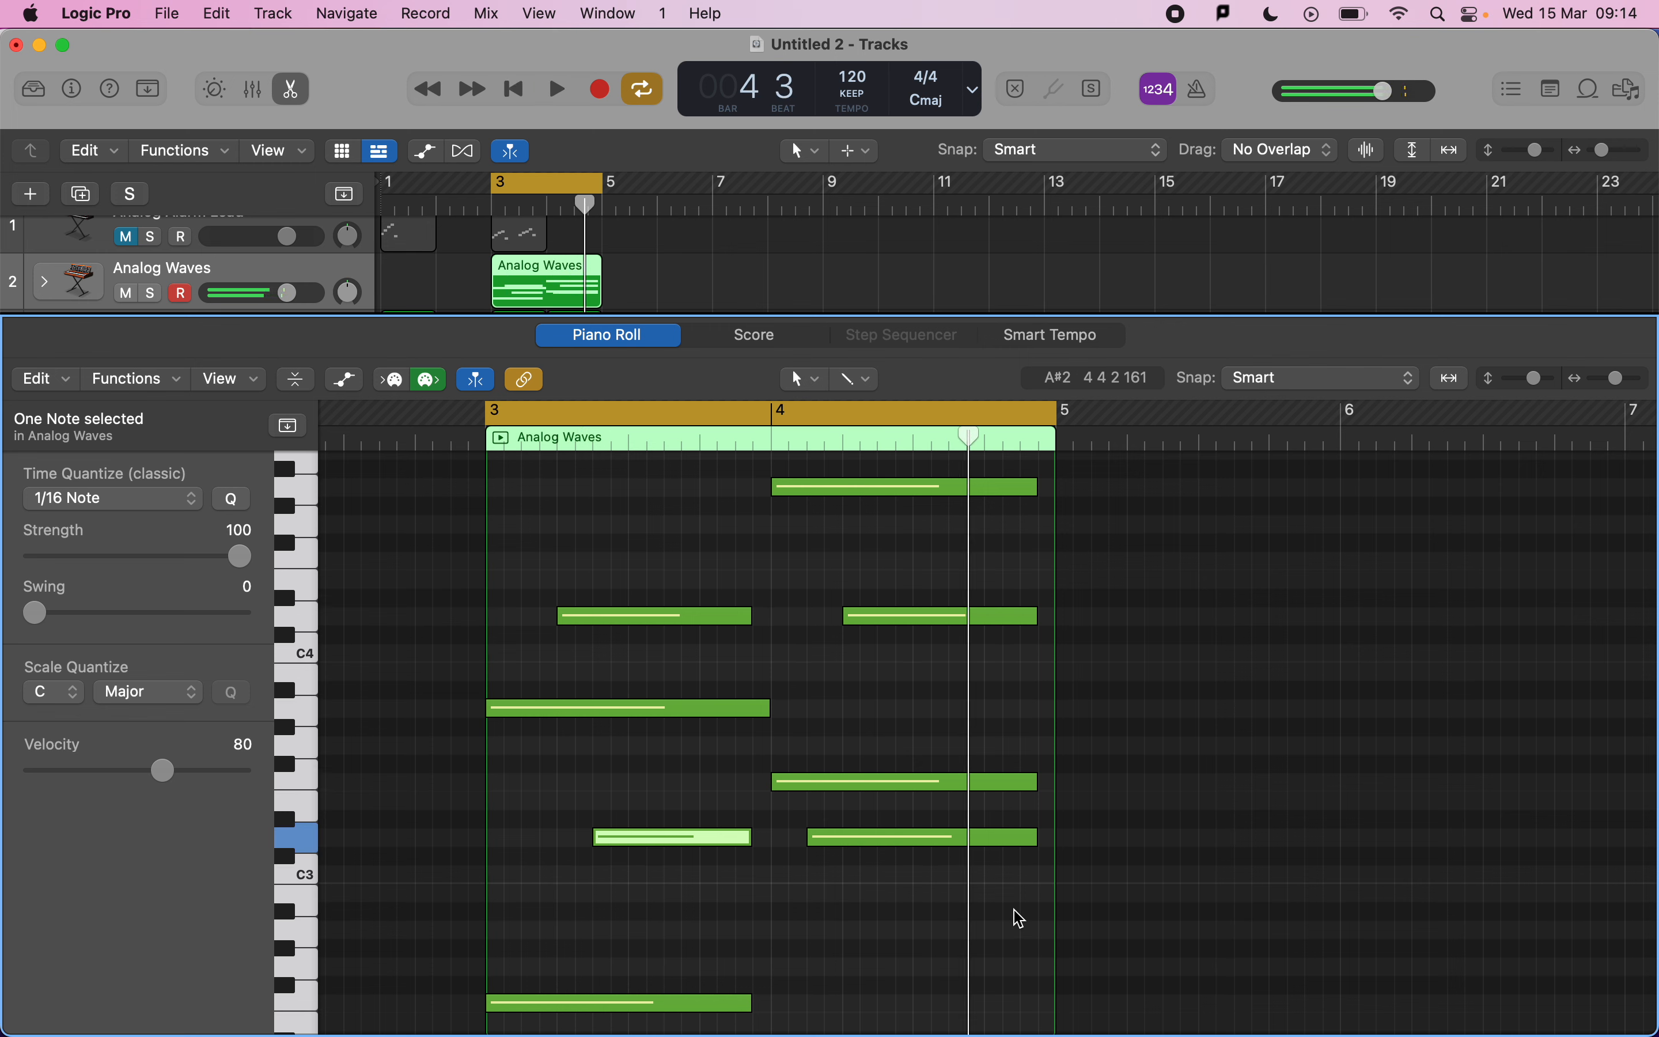
Review the MIDI mark scheme again.
scroll(1020, 919, down, 3)
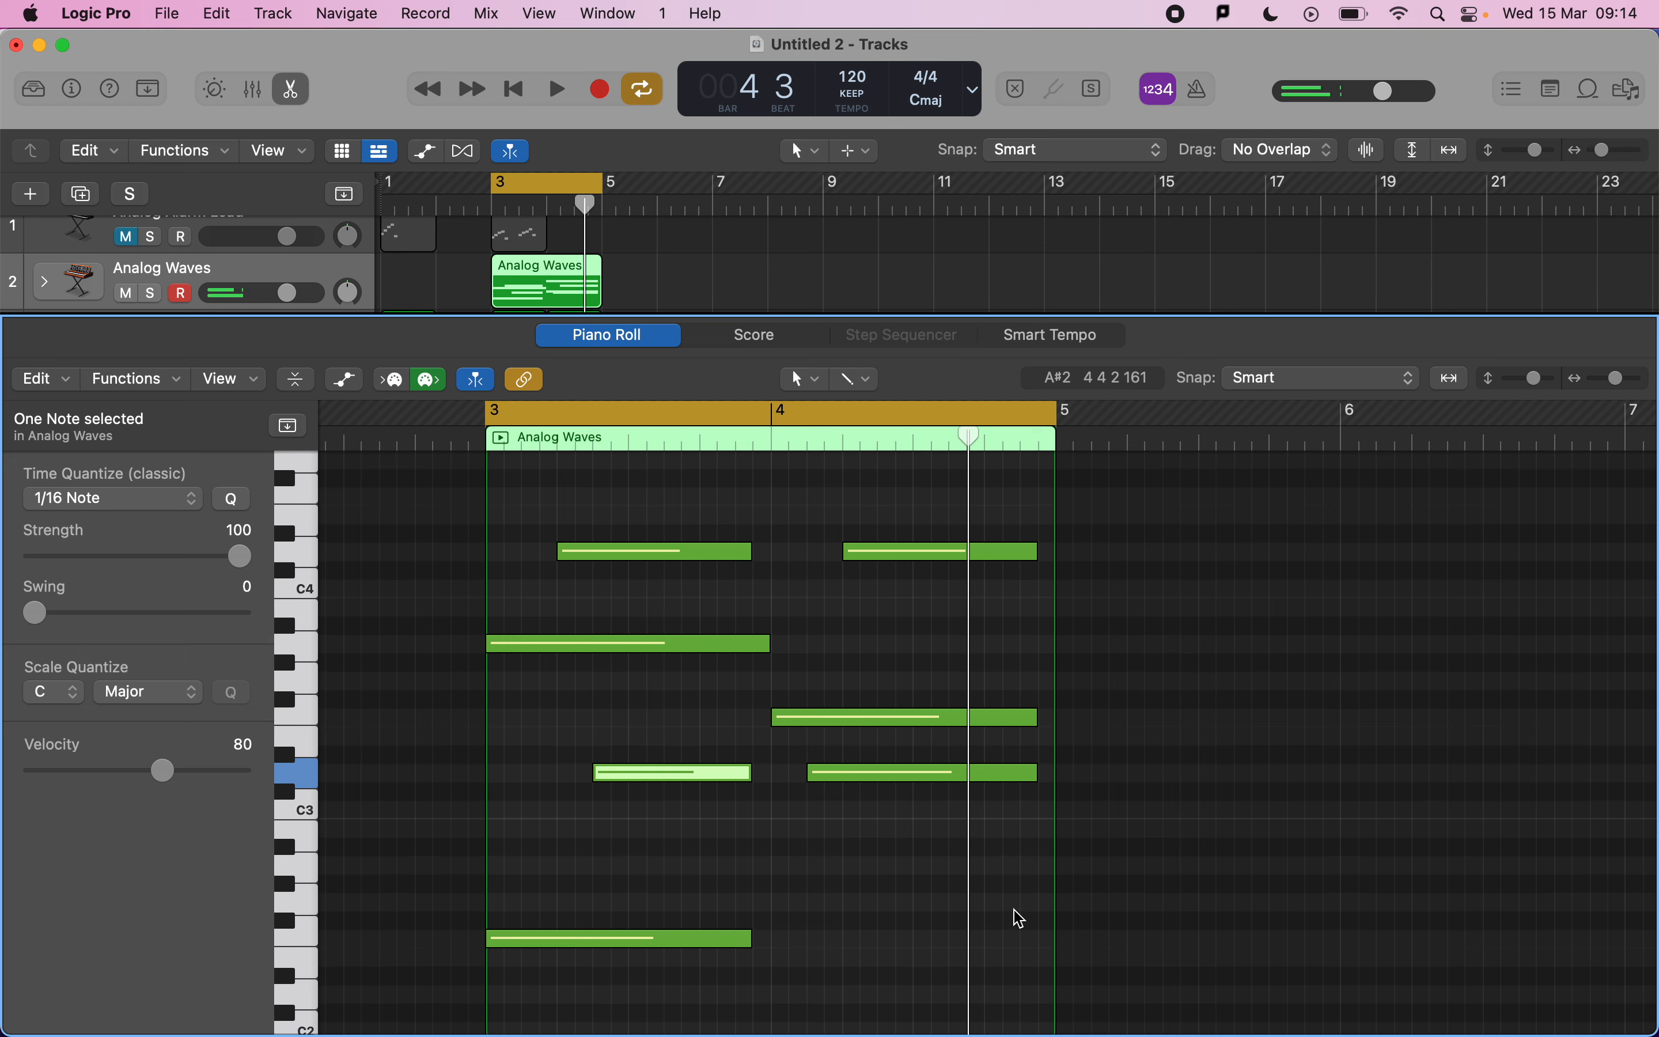
scroll(1014, 911, down, 7)
key(super+Tab)
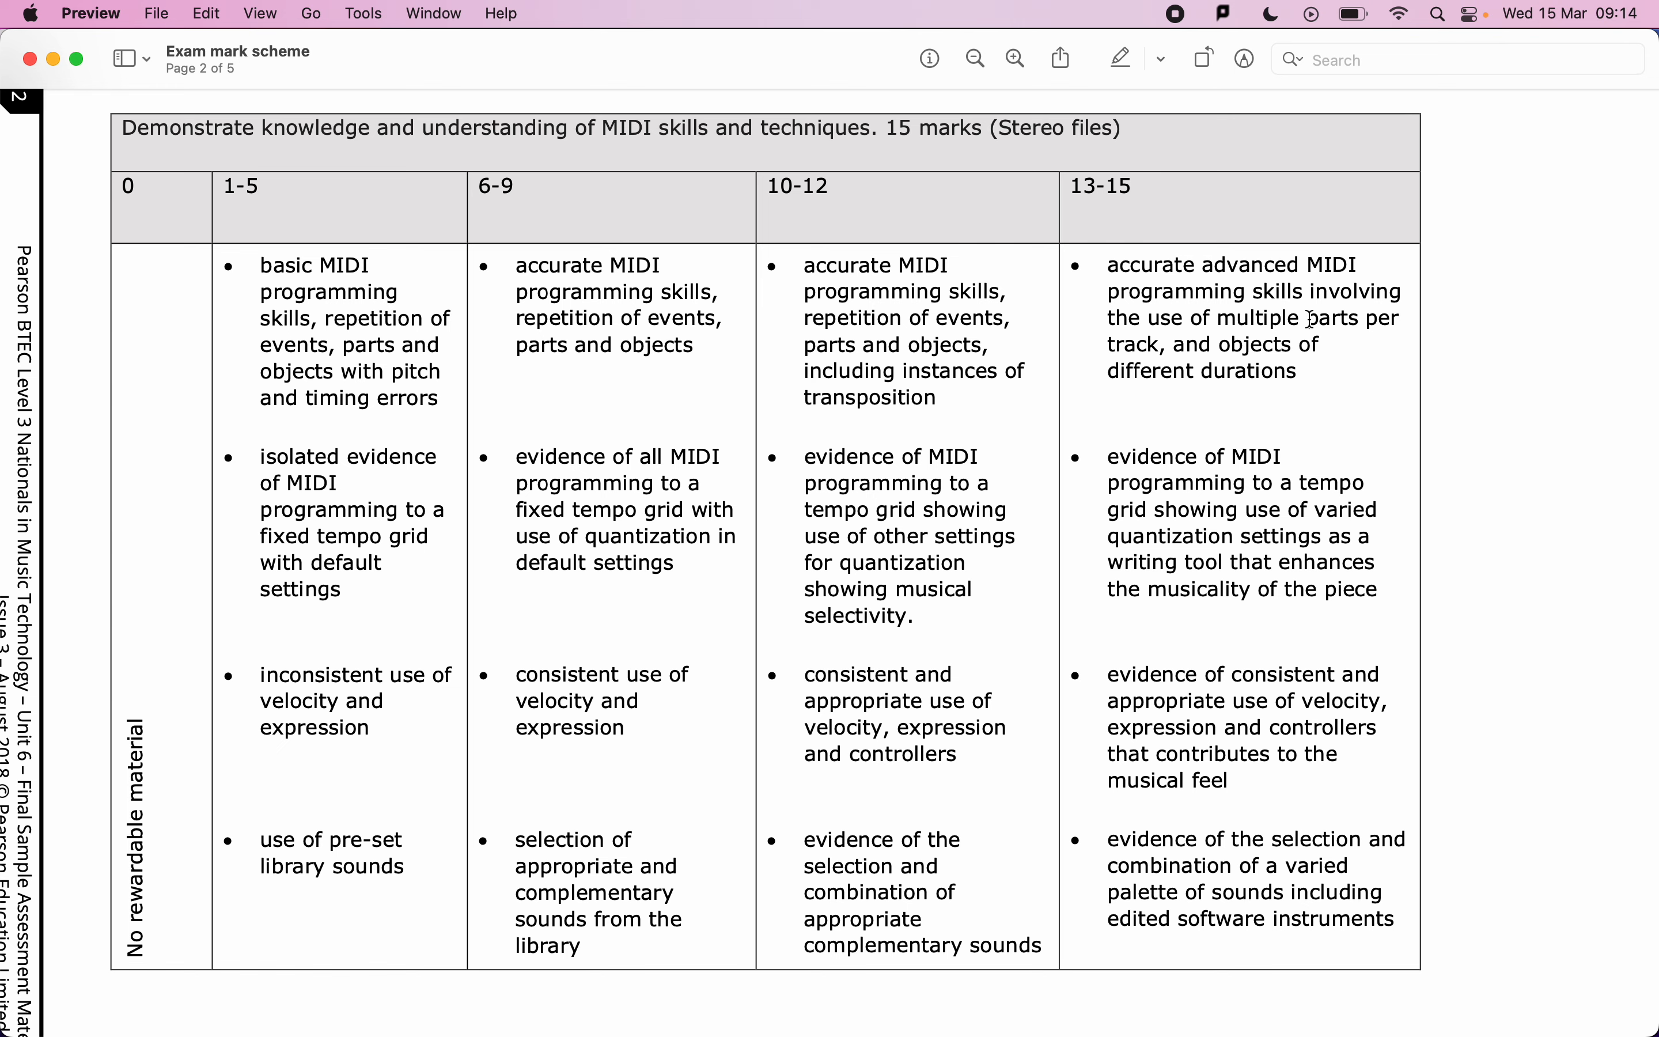
key(super+Tab)
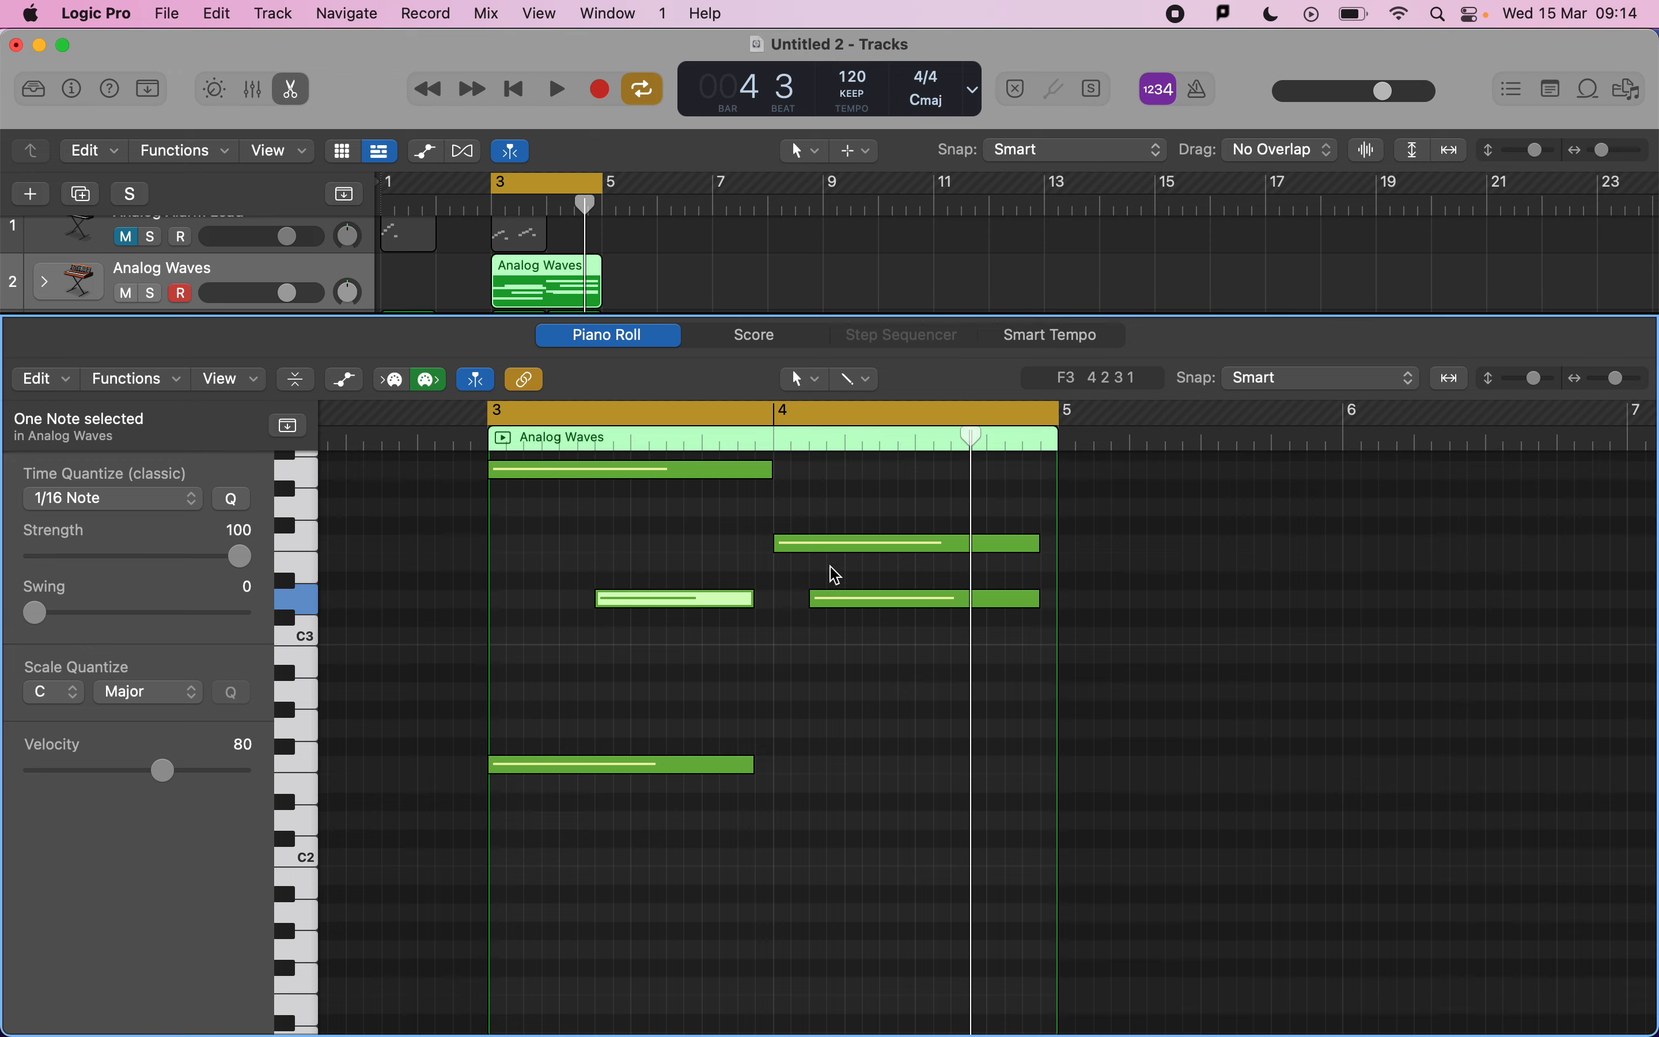
scroll(733, 742, up, 4)
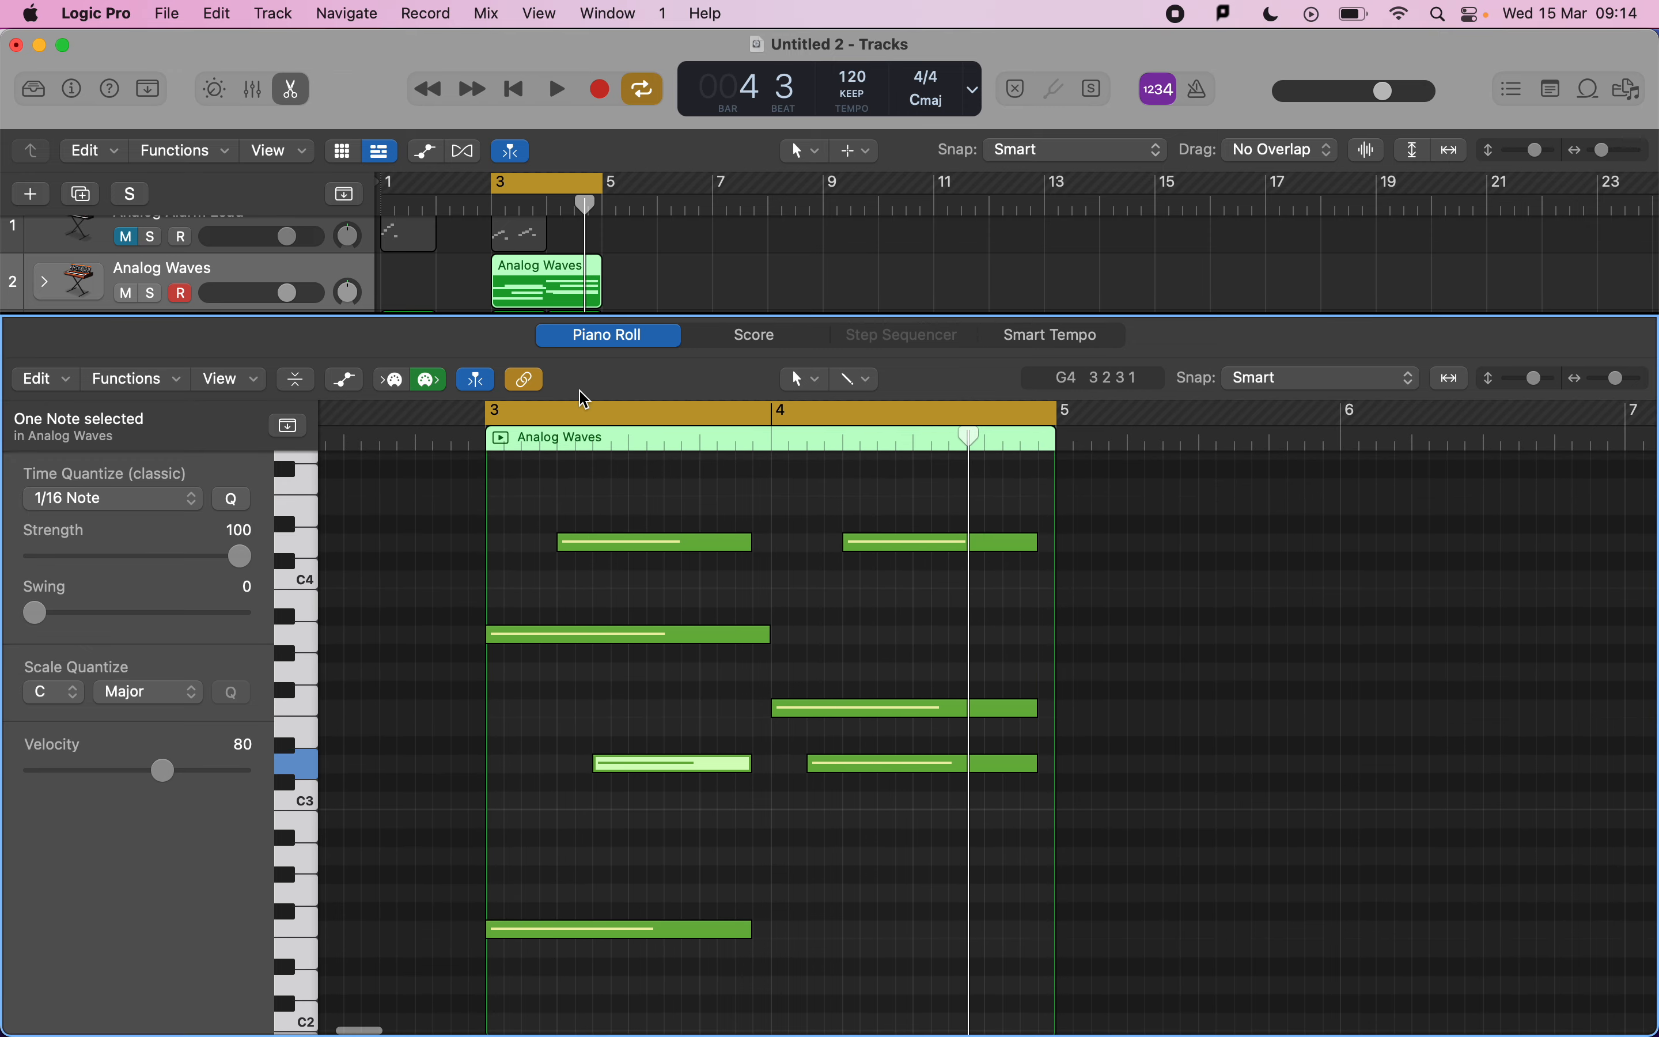
Solo the Analog Waves track and play the chords.
click(146, 292)
key(space)
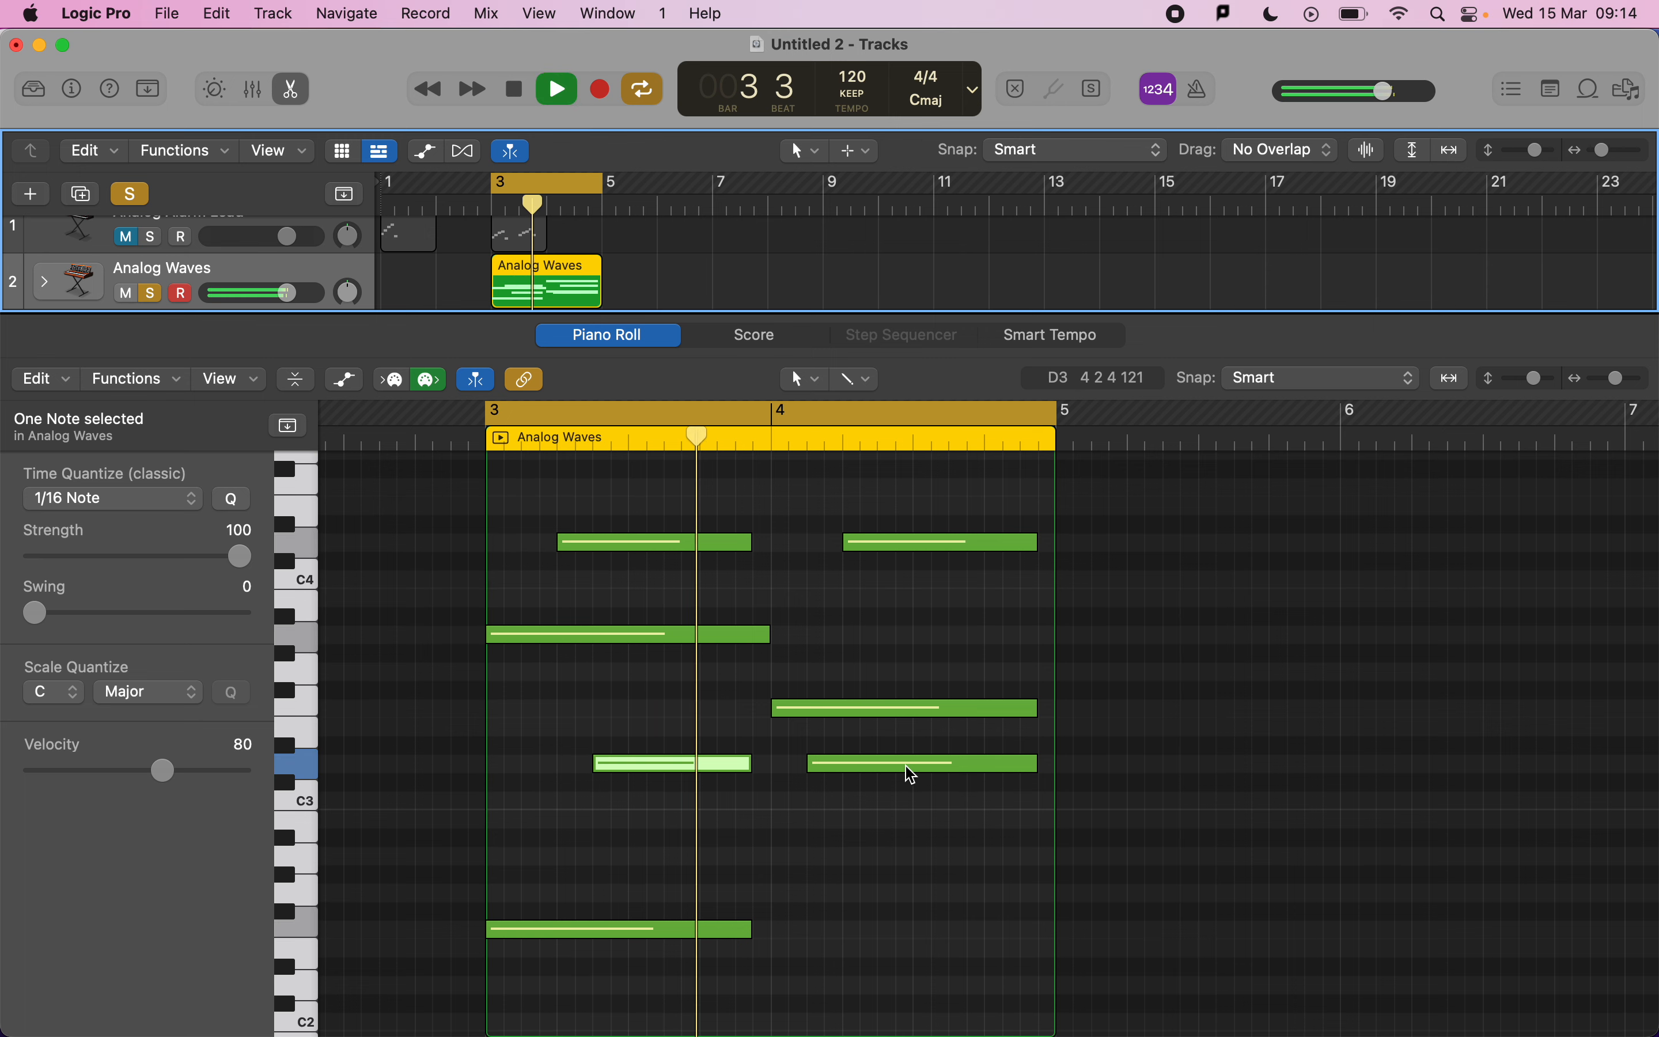
mouse_move(912, 775)
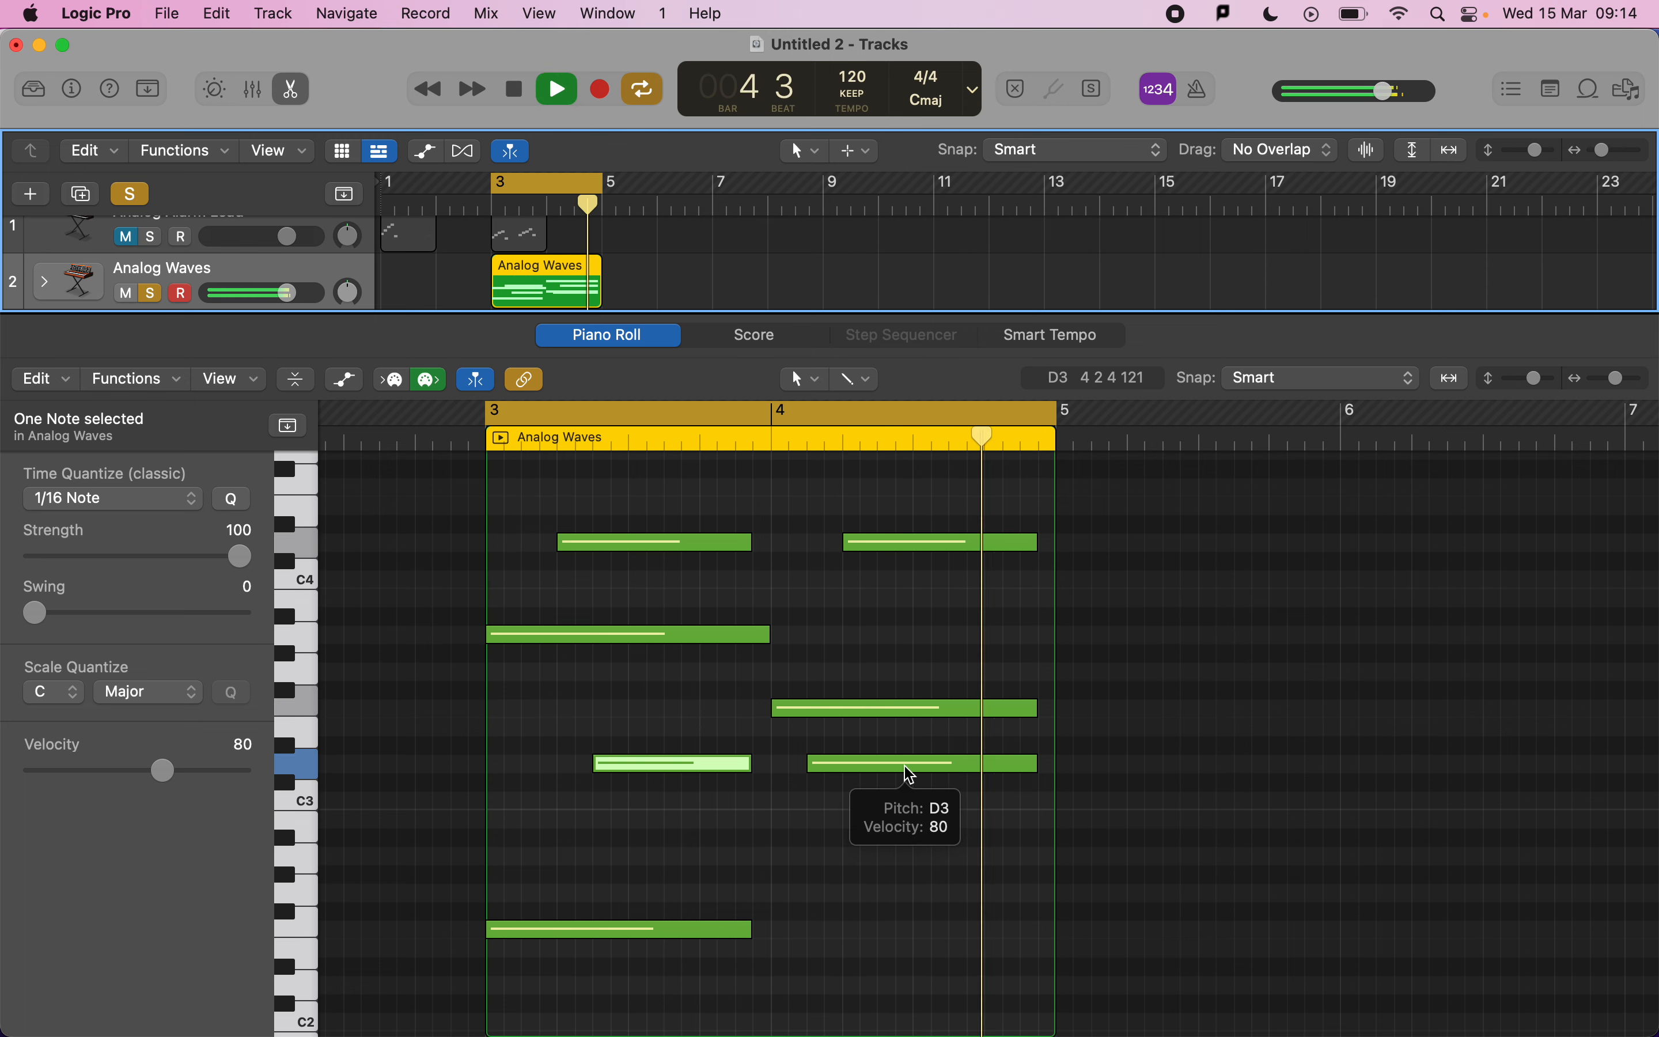
key(space)
Pencil in three short D1 notes across bar 3 of the chord region and play them.
scroll(912, 774, down, 10)
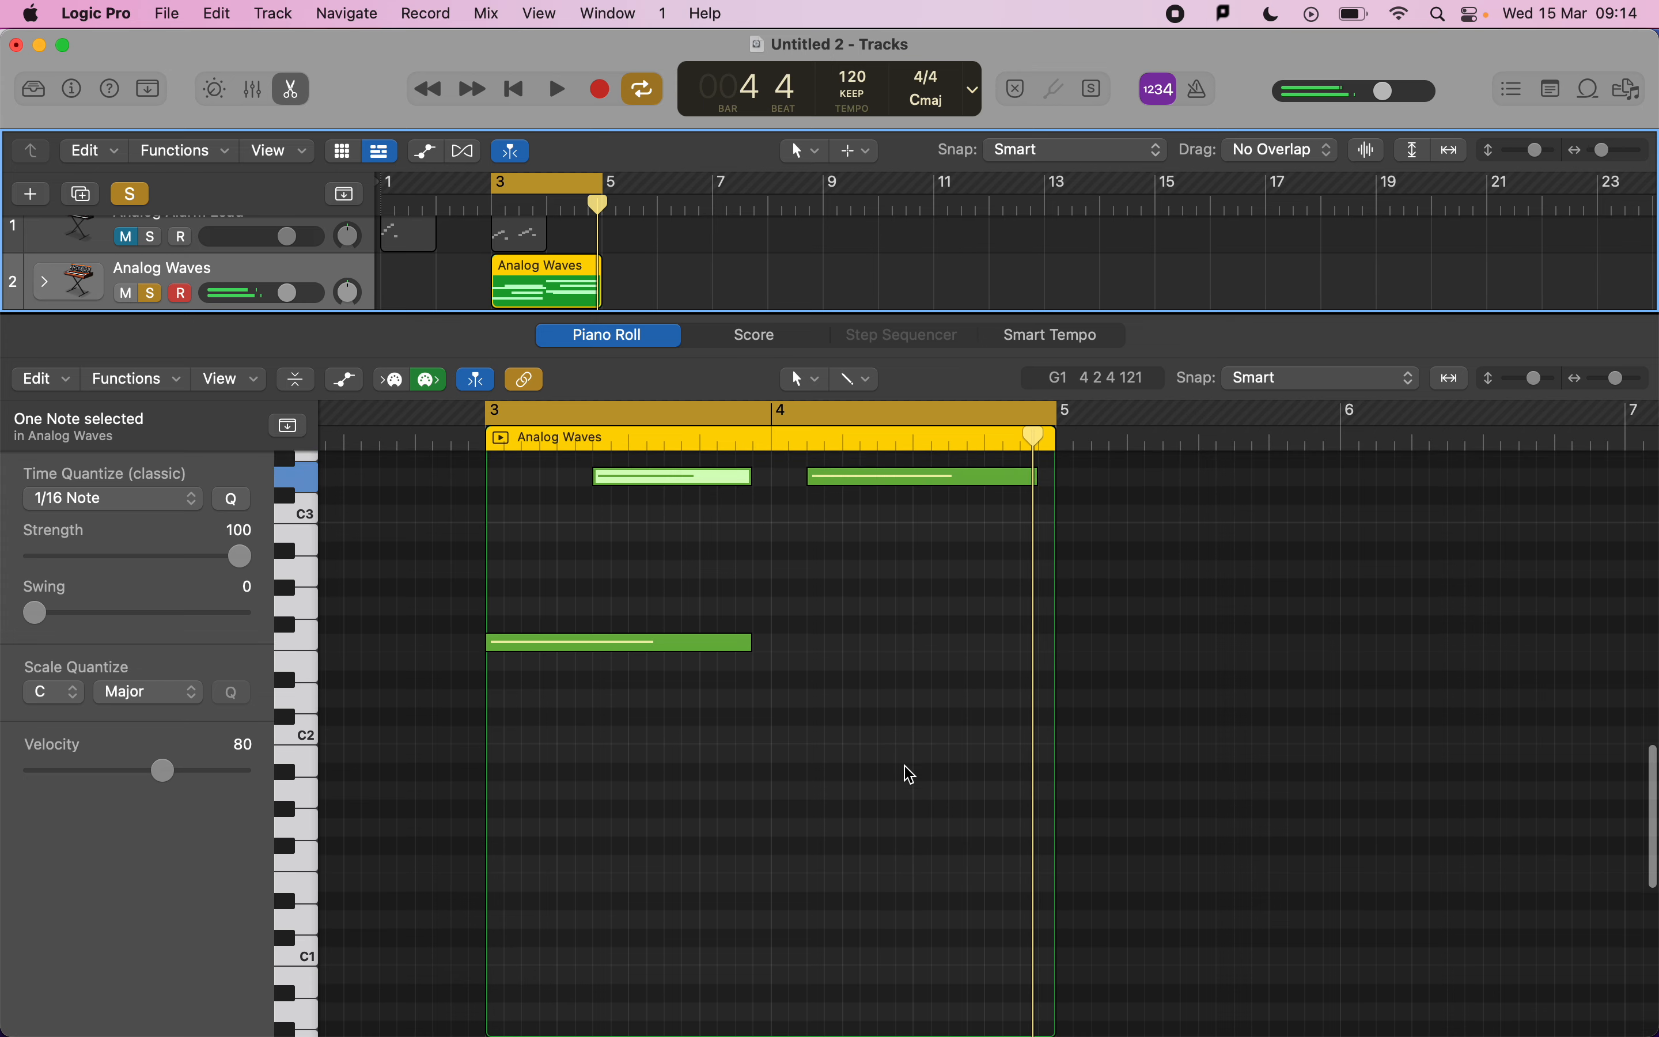
scroll(904, 774, down, 5)
scroll(645, 761, up, 5)
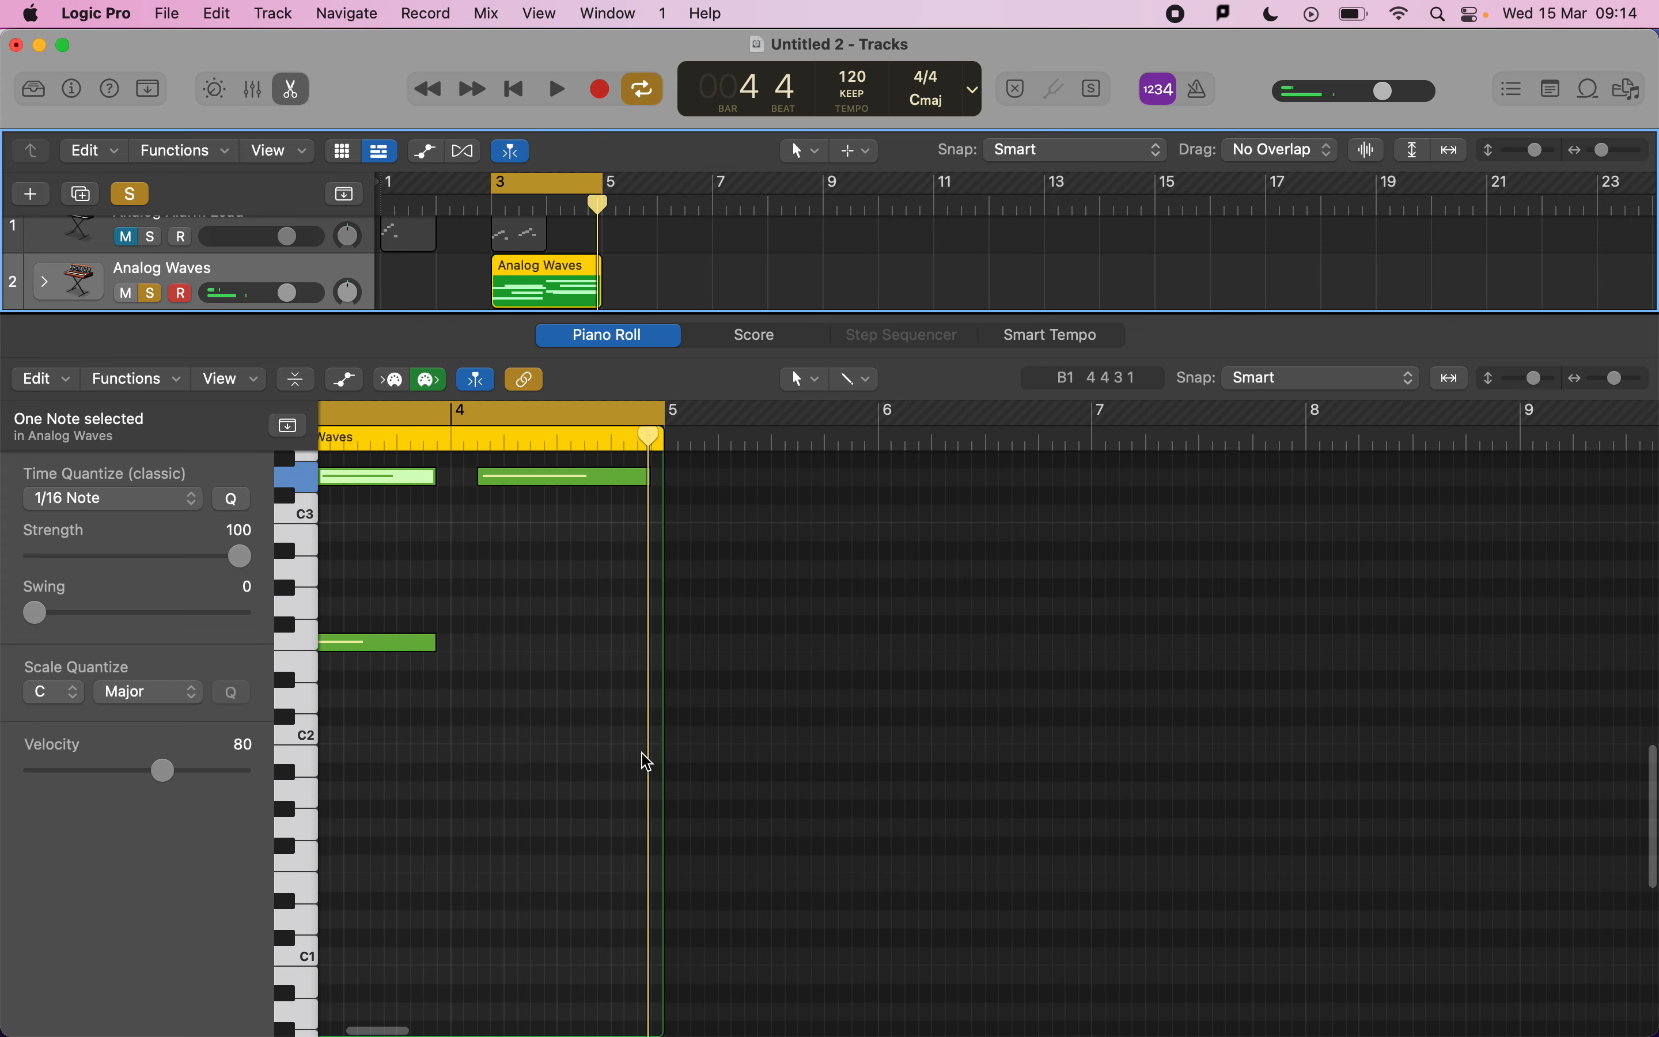
scroll(578, 761, down, 1)
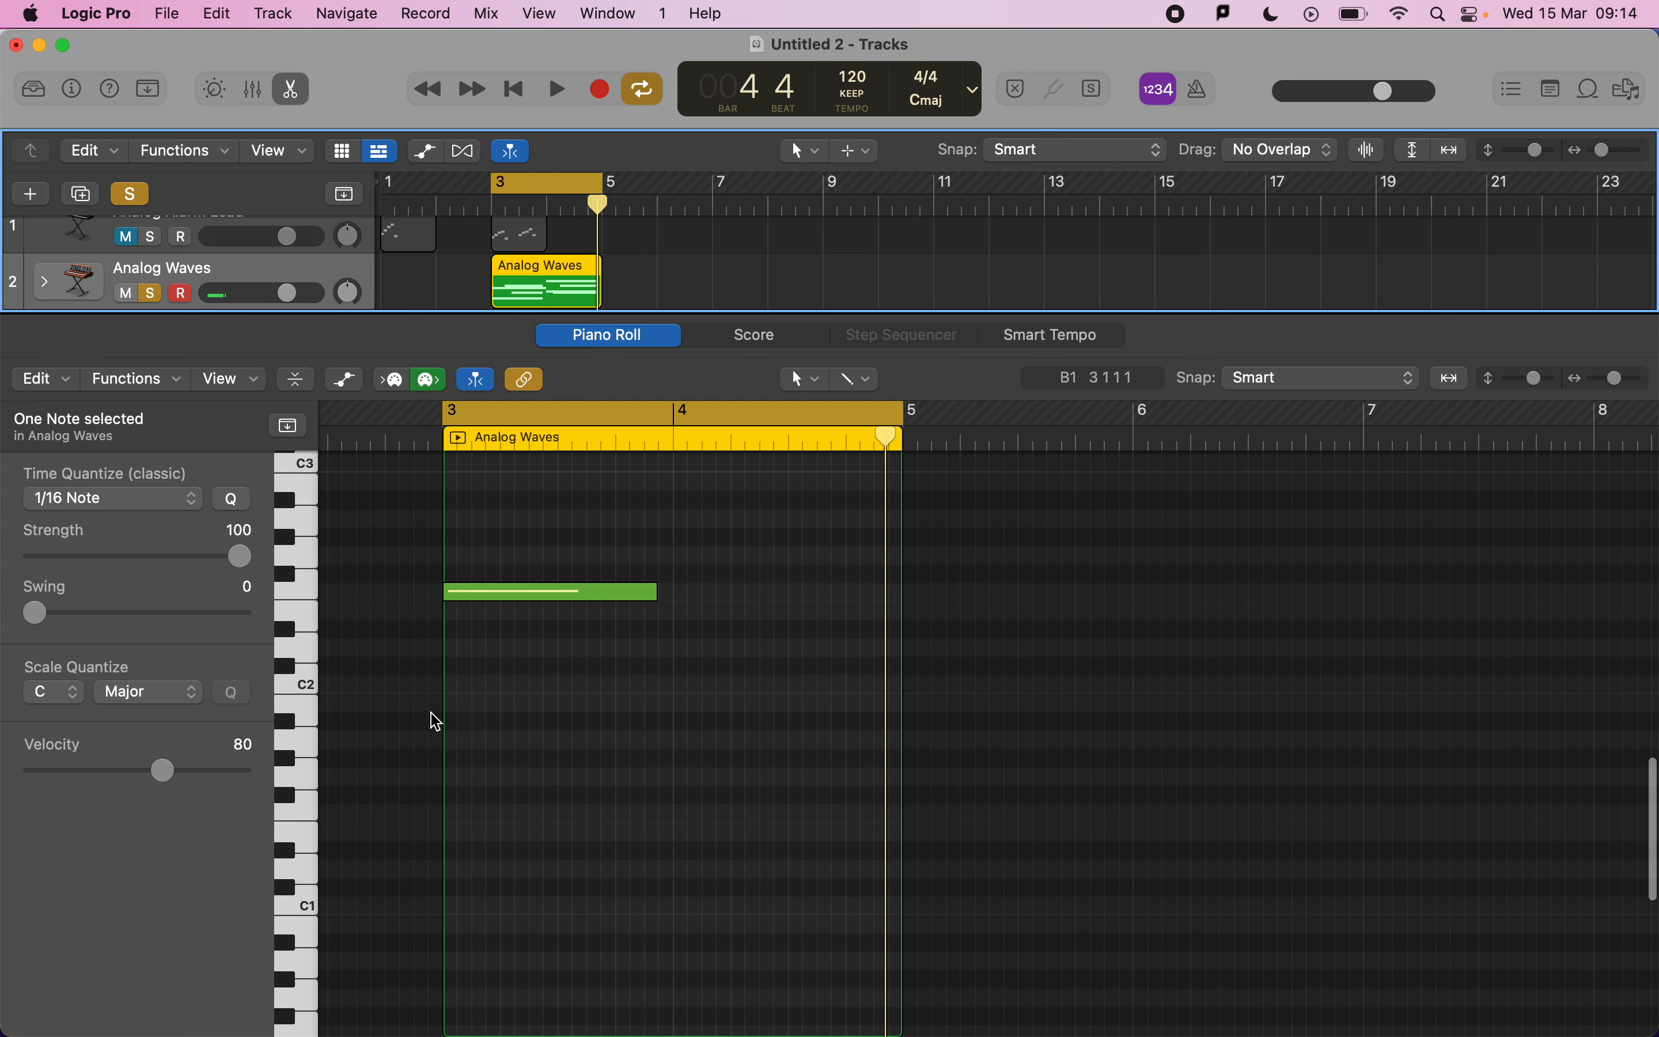
click(298, 866)
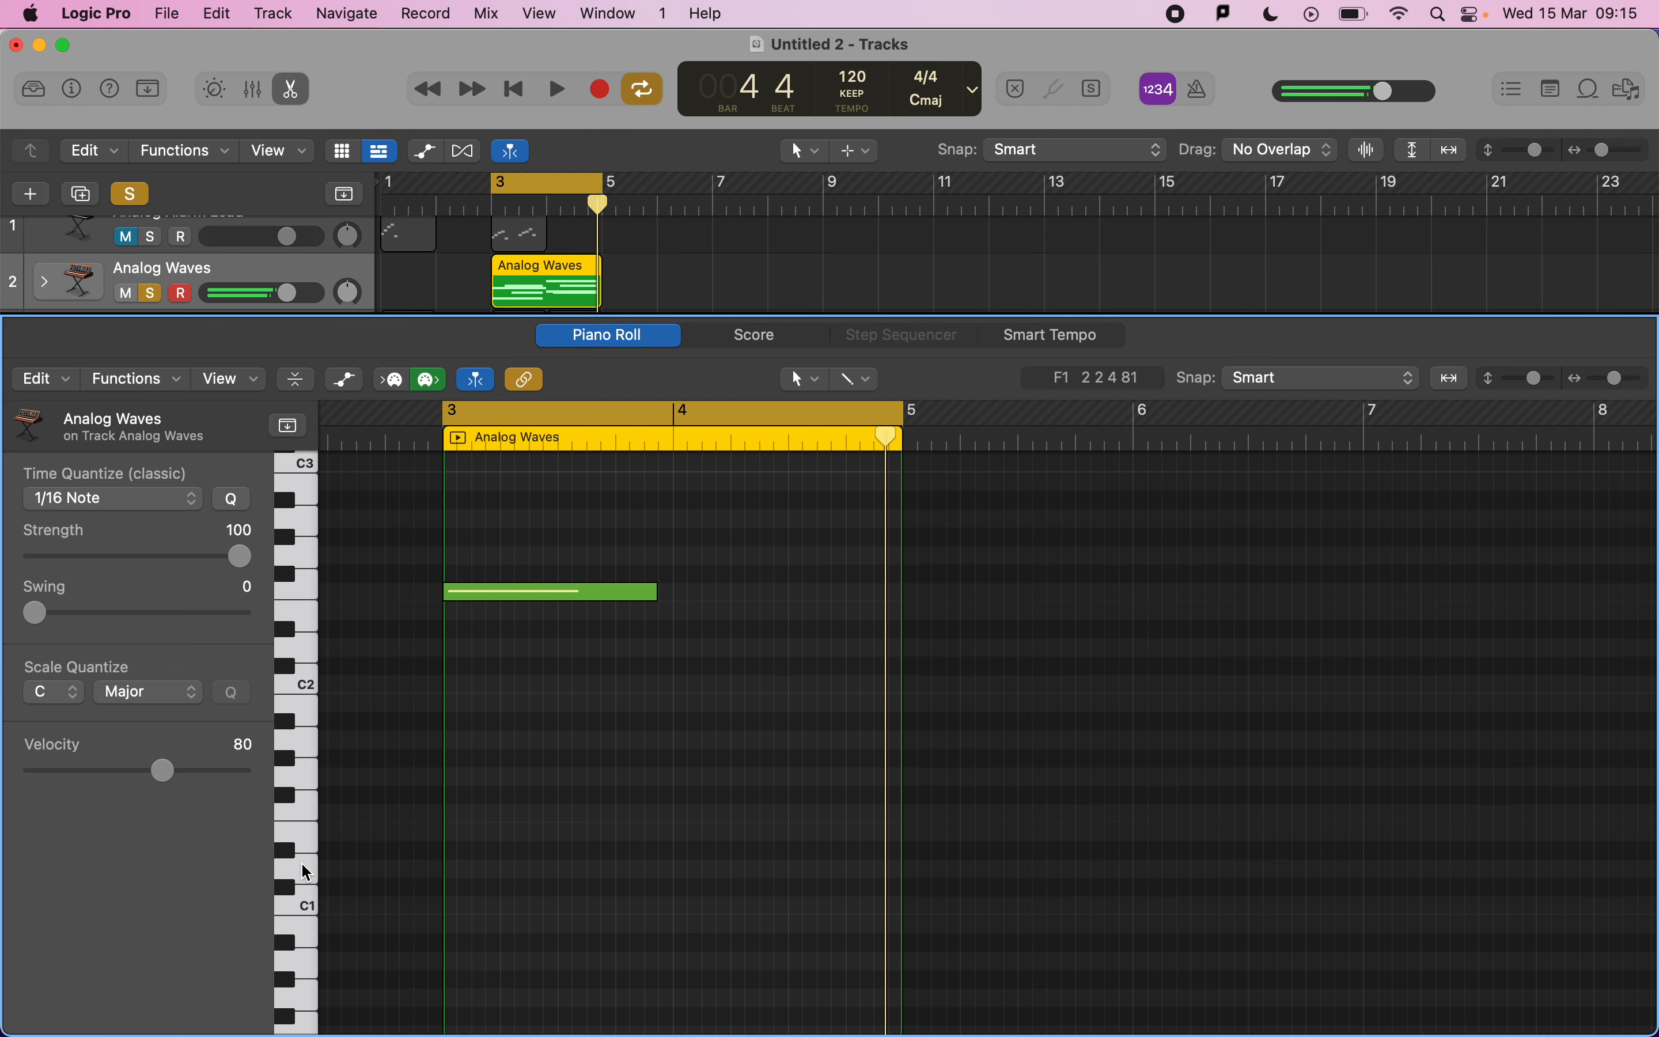
super+click(458, 868)
drag(645, 880, 526, 871)
click(518, 870)
click(594, 870)
key(space)
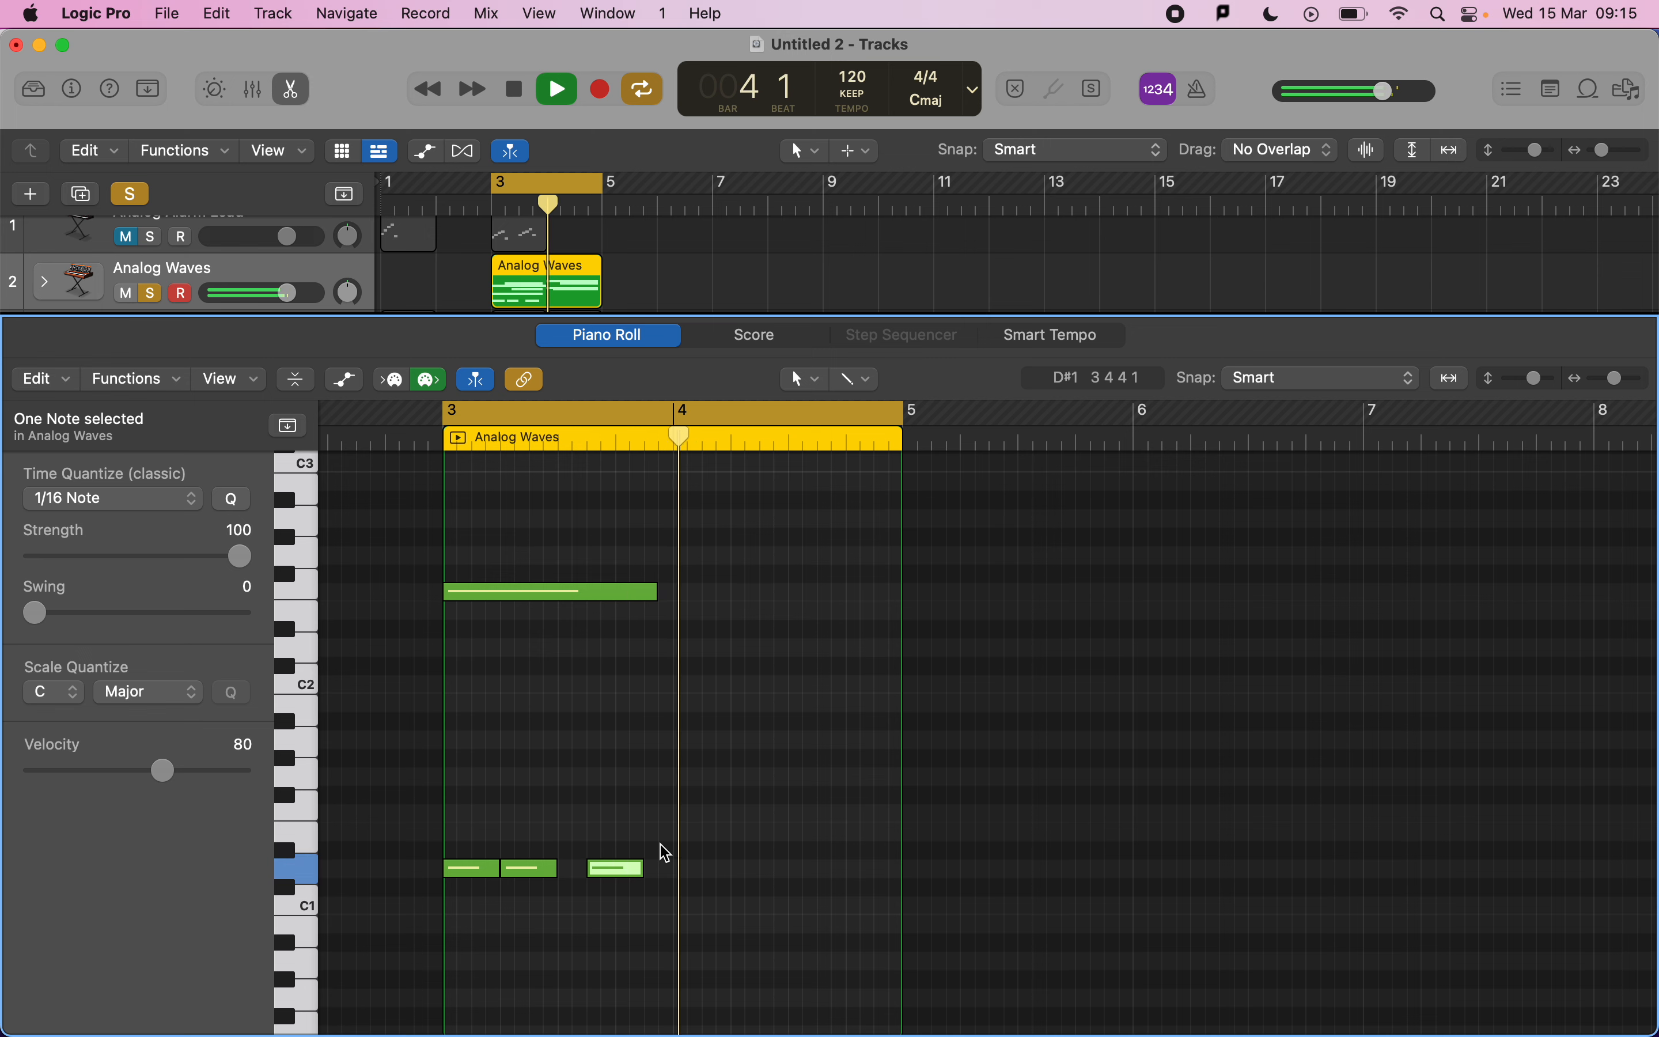
key(space)
Add two more short D1 notes in bar 4 to form a five-note pattern.
scroll(659, 850, down, 3)
click(630, 761)
drag(631, 760, 474, 752)
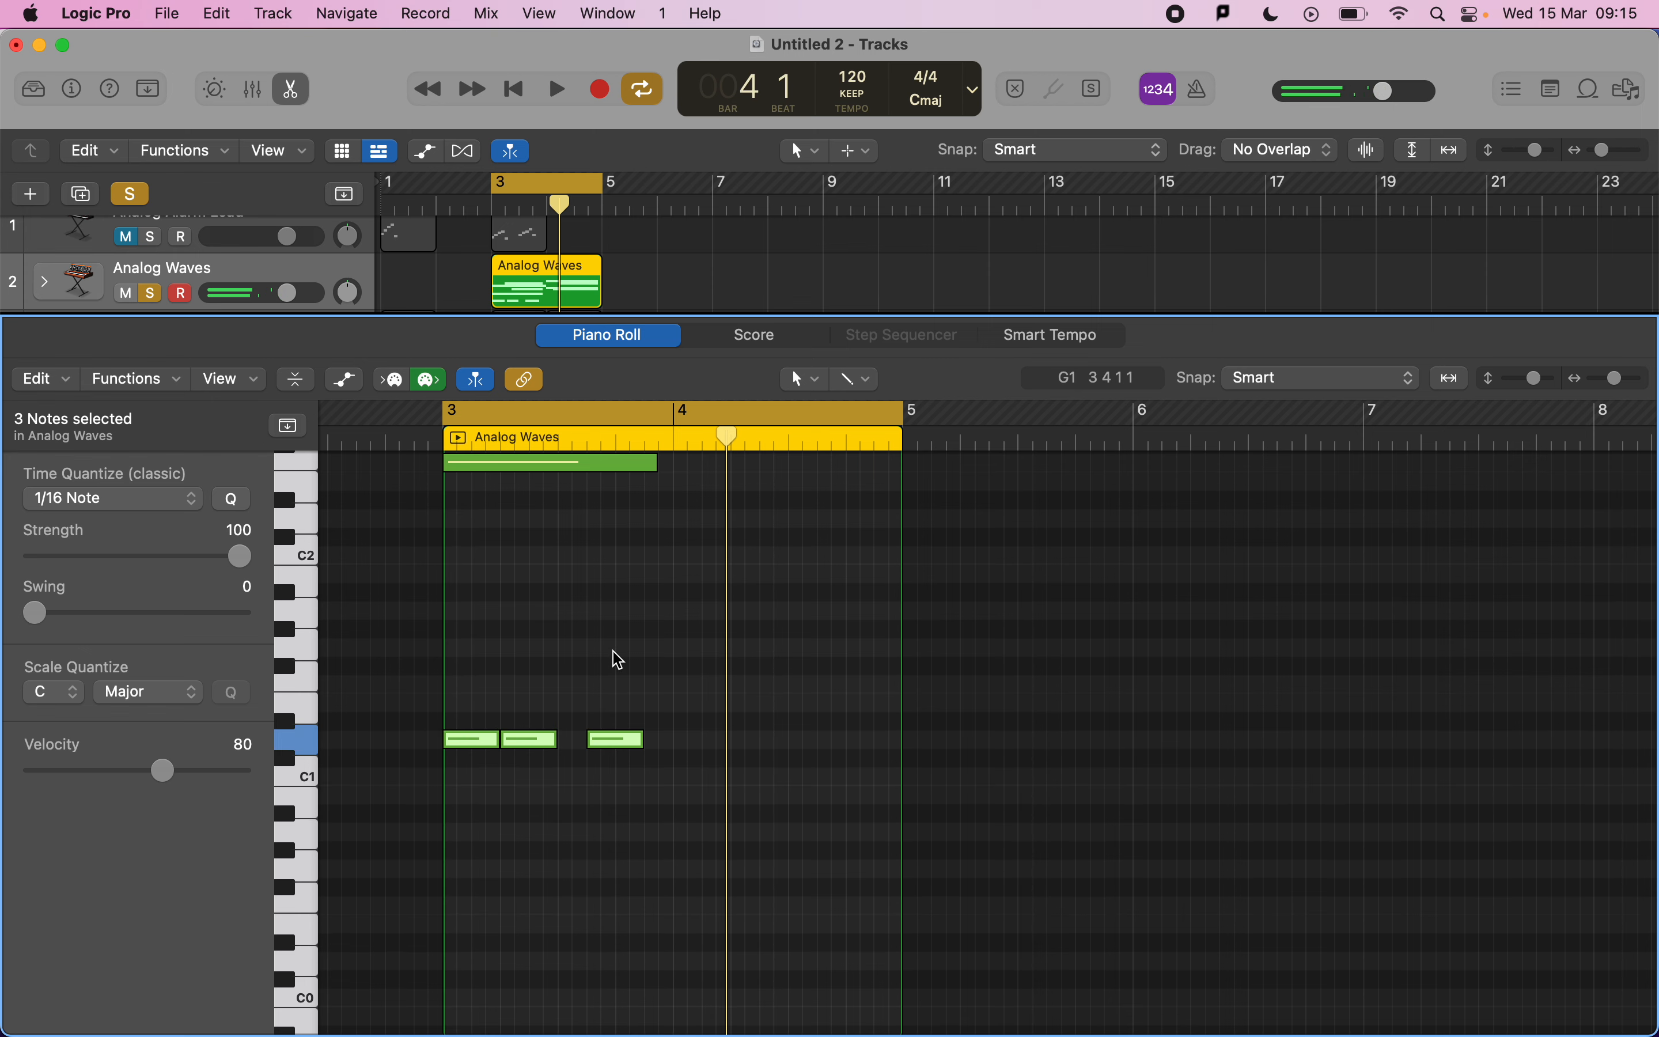
scroll(616, 659, up, 2)
super+click(682, 817)
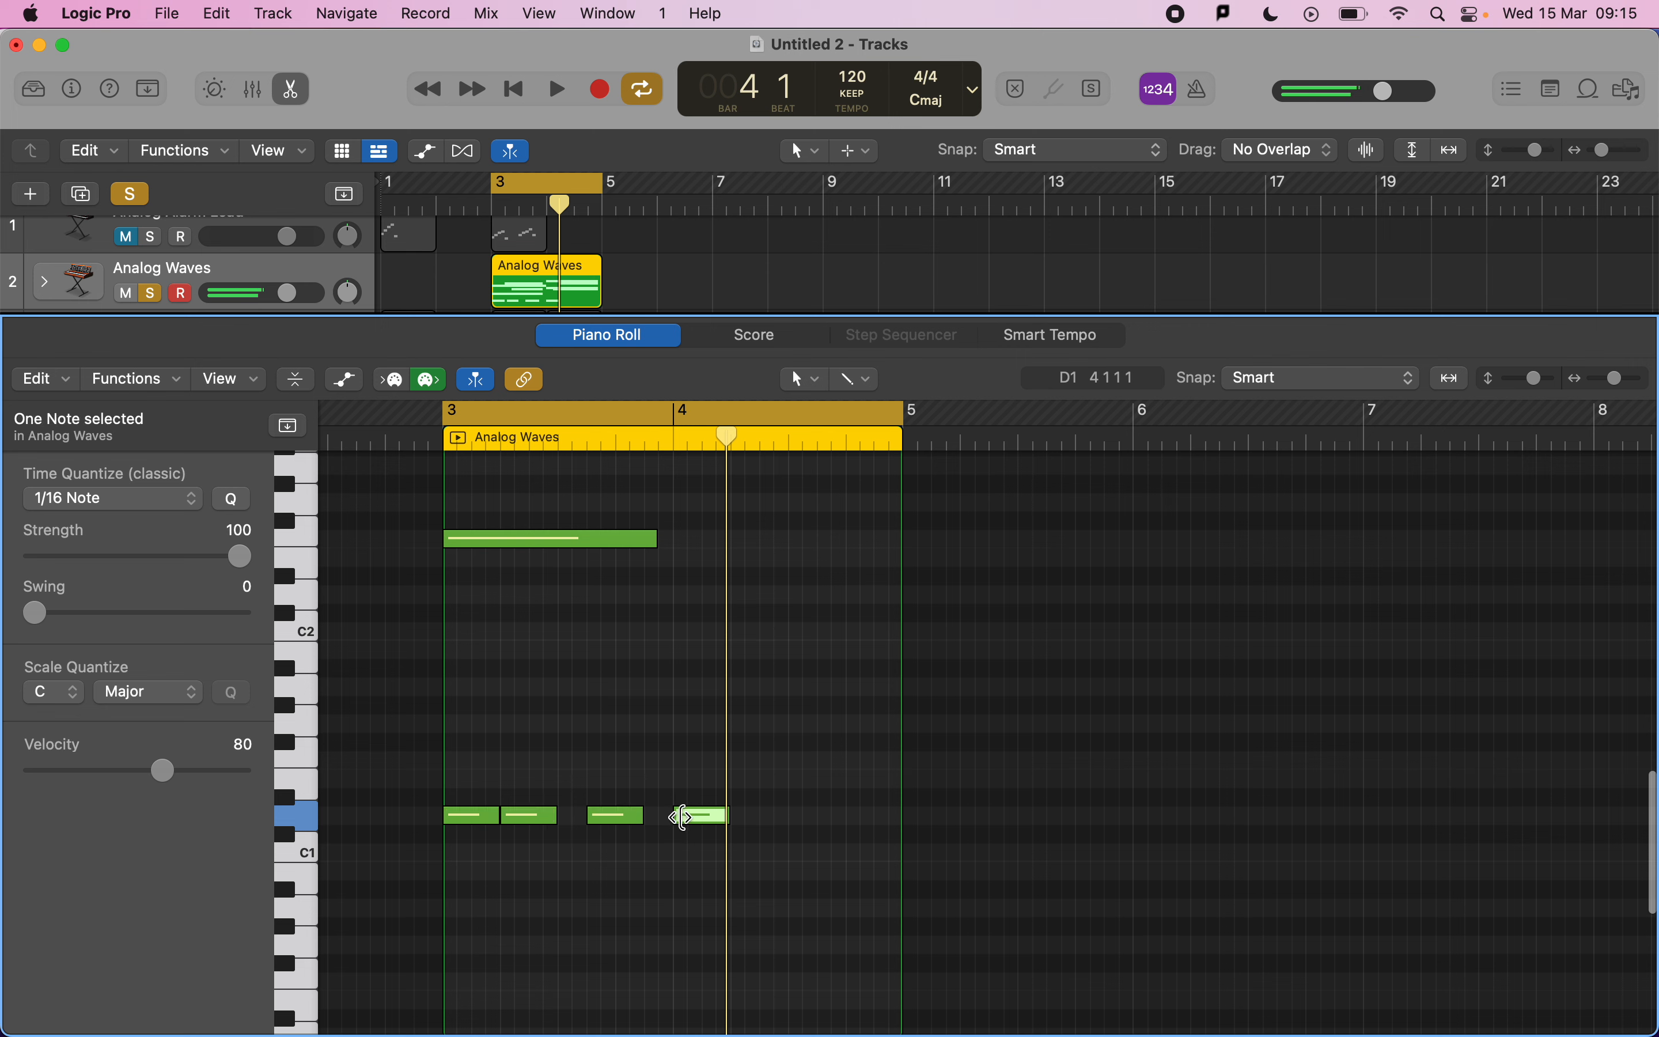
super+click(774, 816)
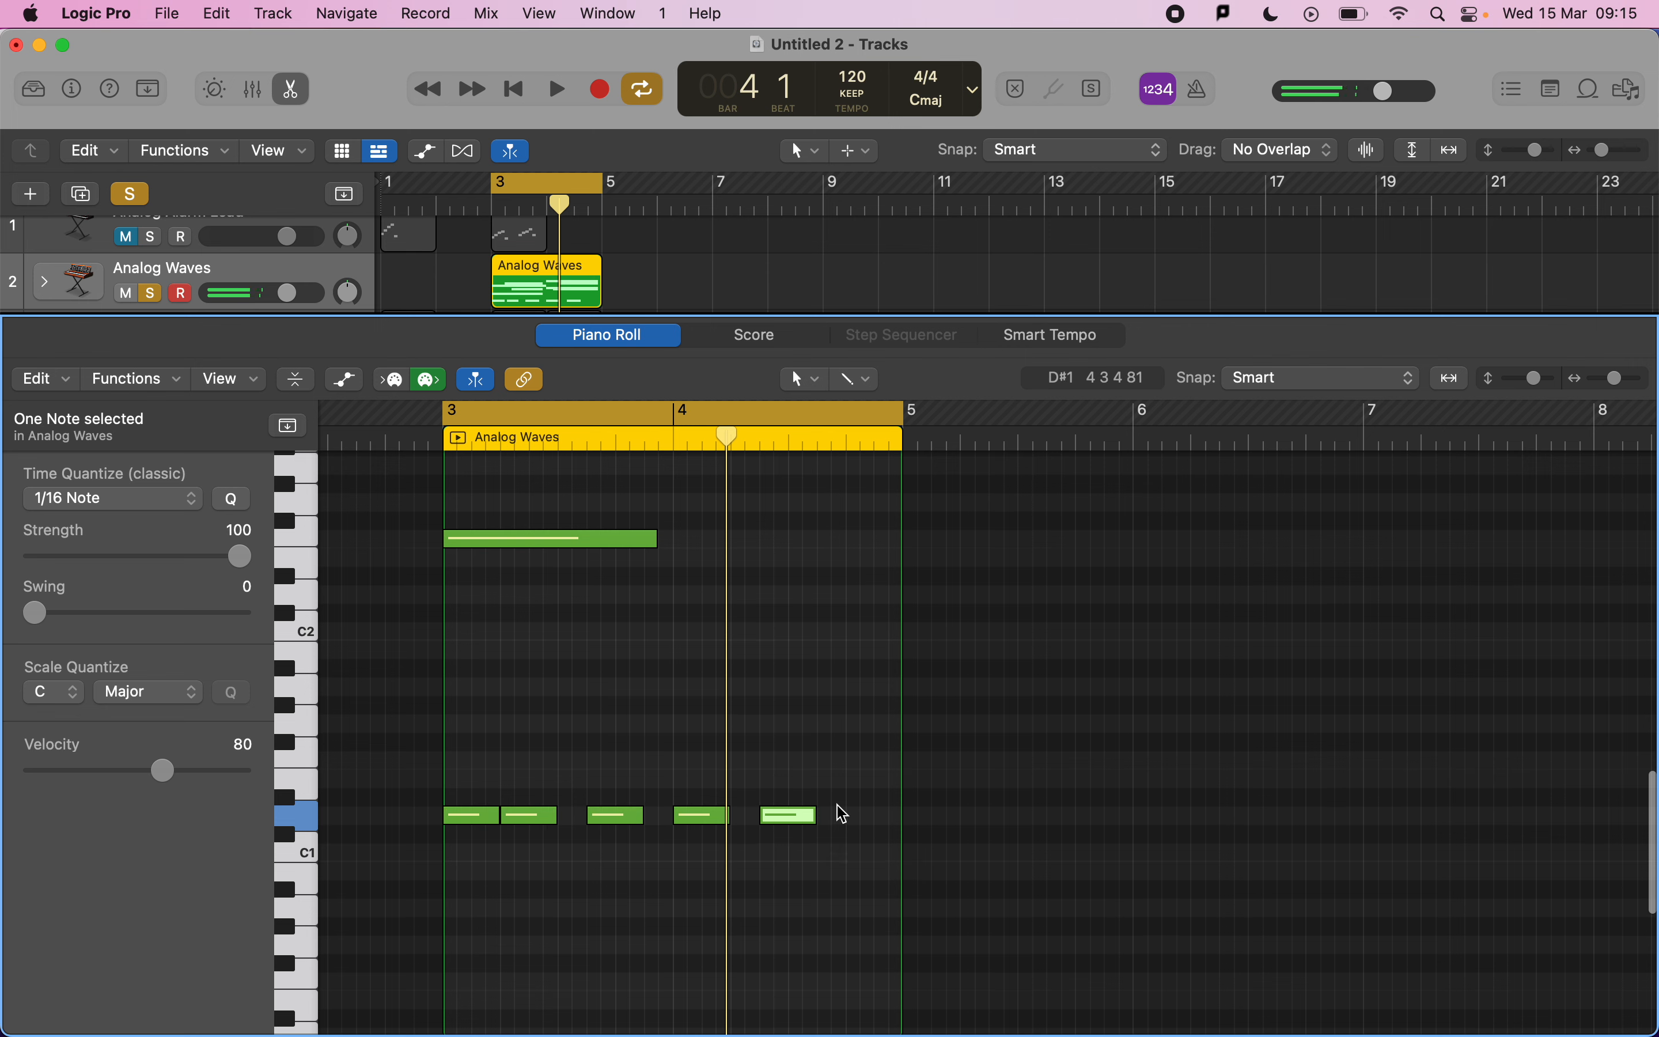
Select all five D1 notes, set their velocity to 124, and play back.
click(755, 844)
drag(755, 849, 473, 792)
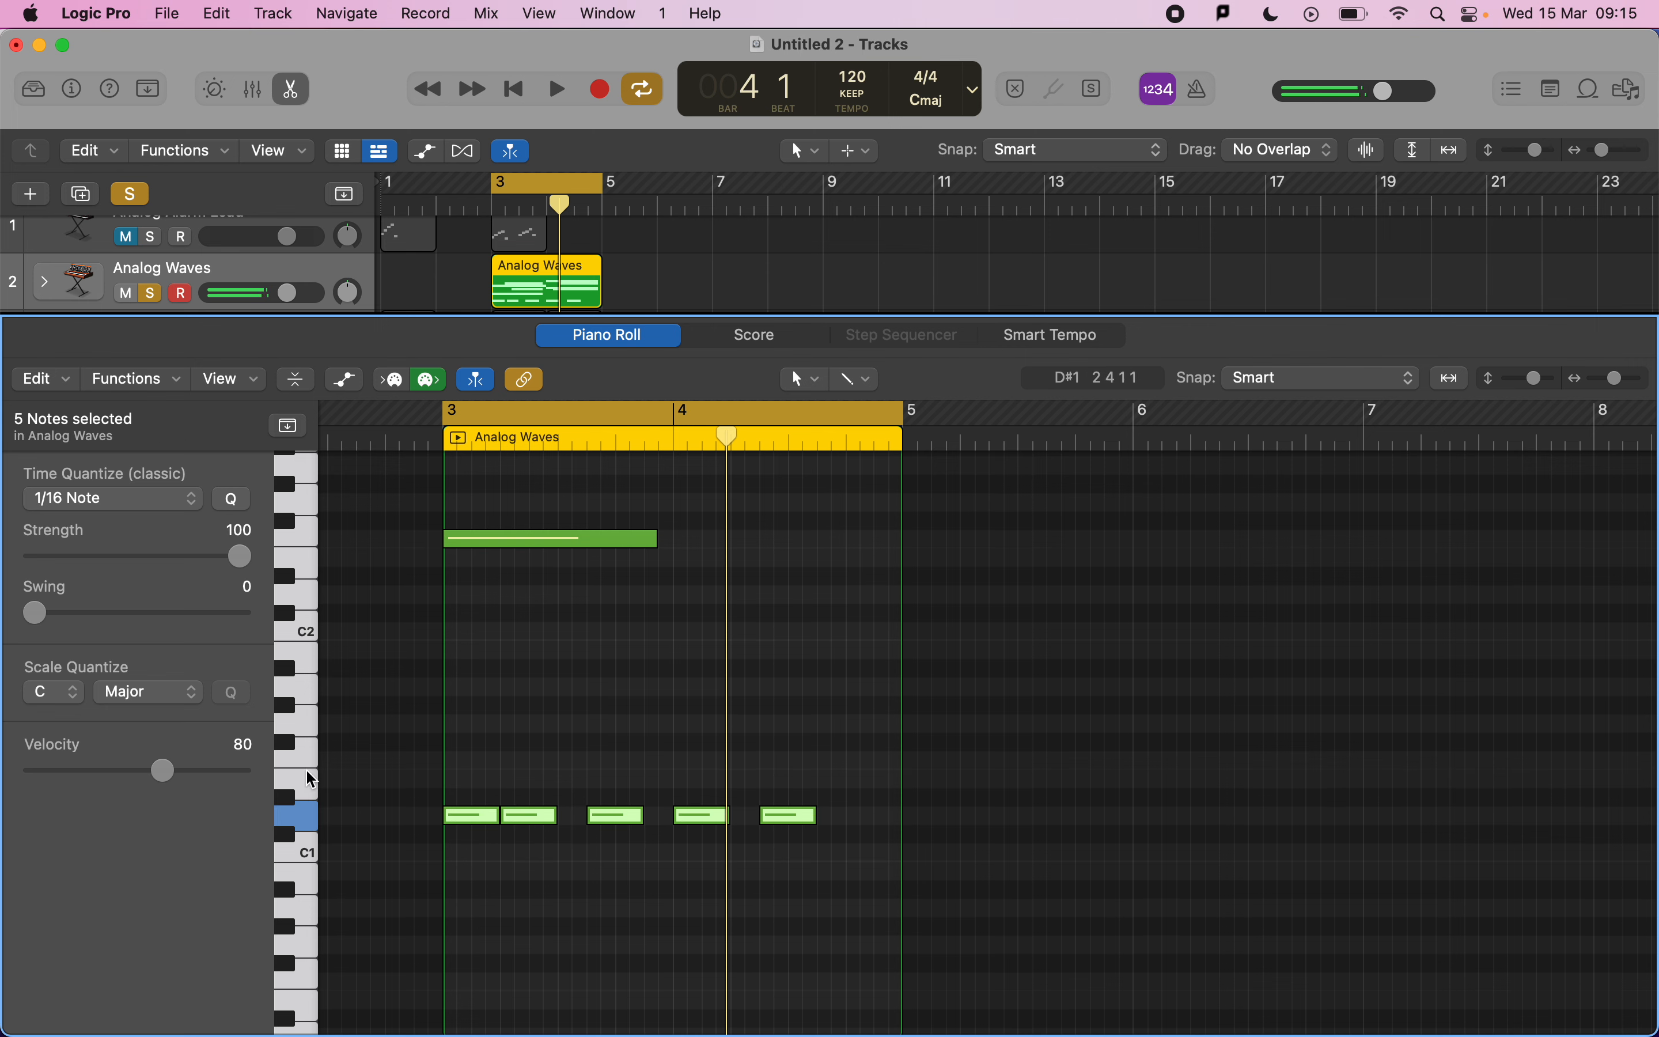
drag(160, 770, 242, 782)
key(space)
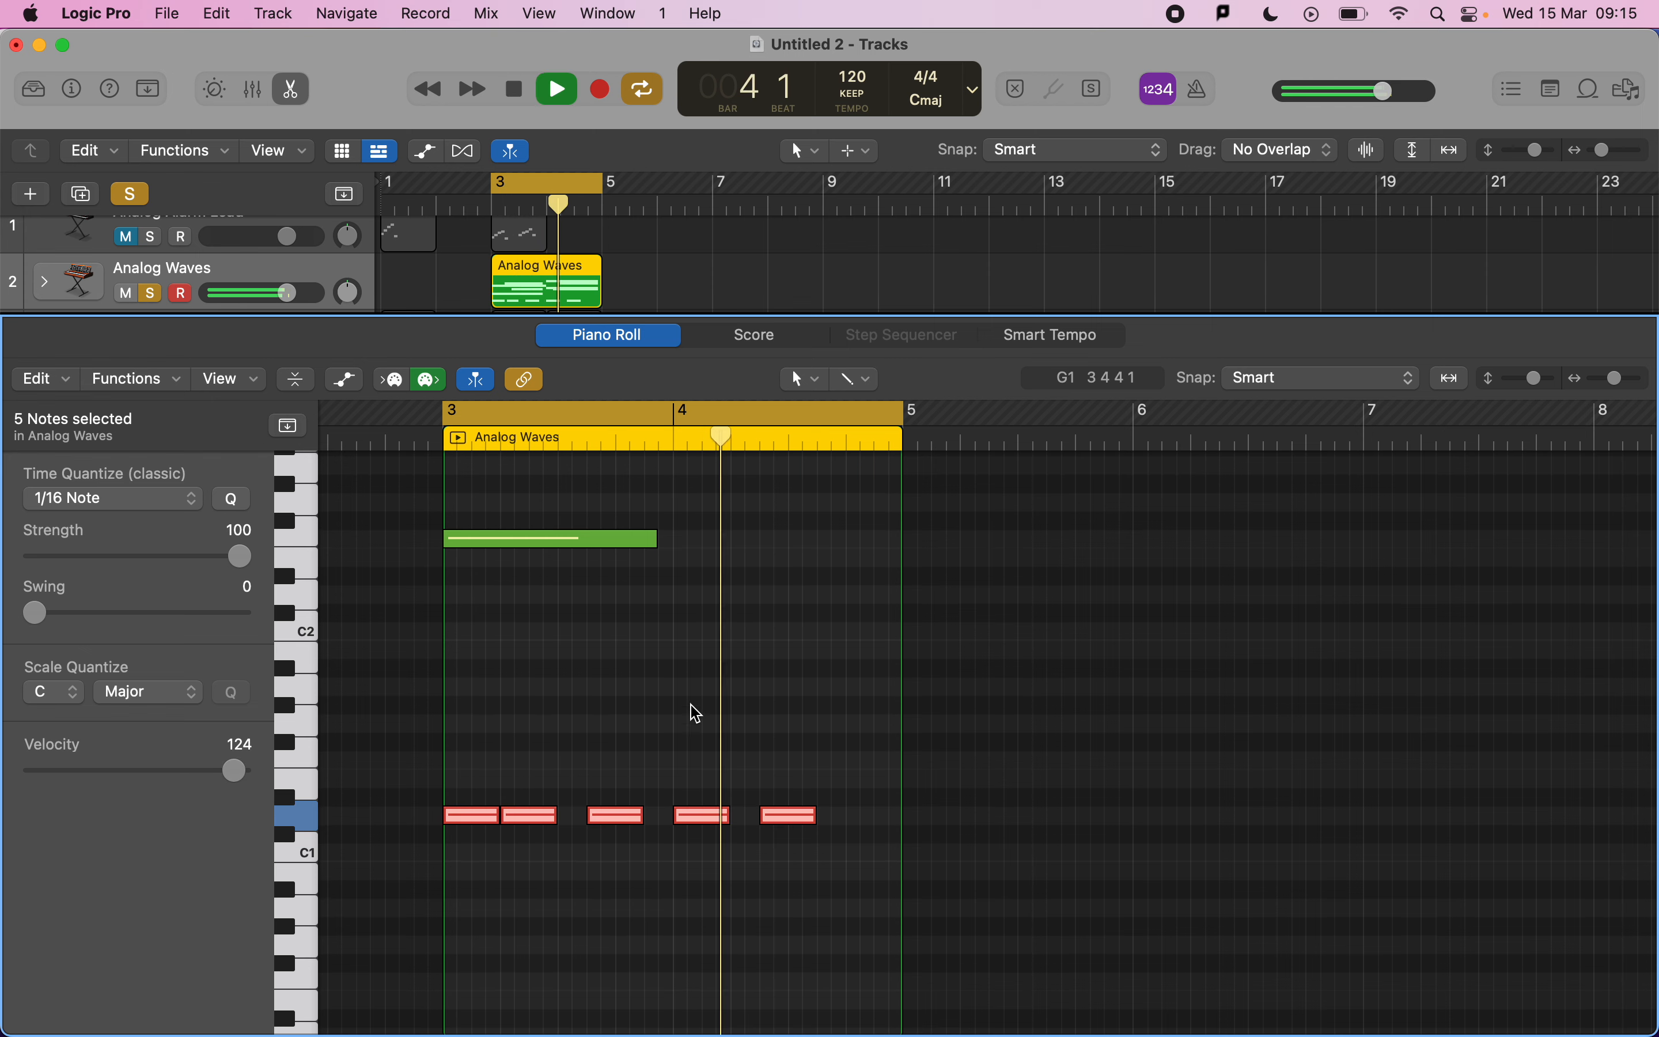
key(space)
Select the eight chord notes, set their velocity to 39, and play back.
scroll(700, 695, up, 3)
scroll(700, 706, down, 5)
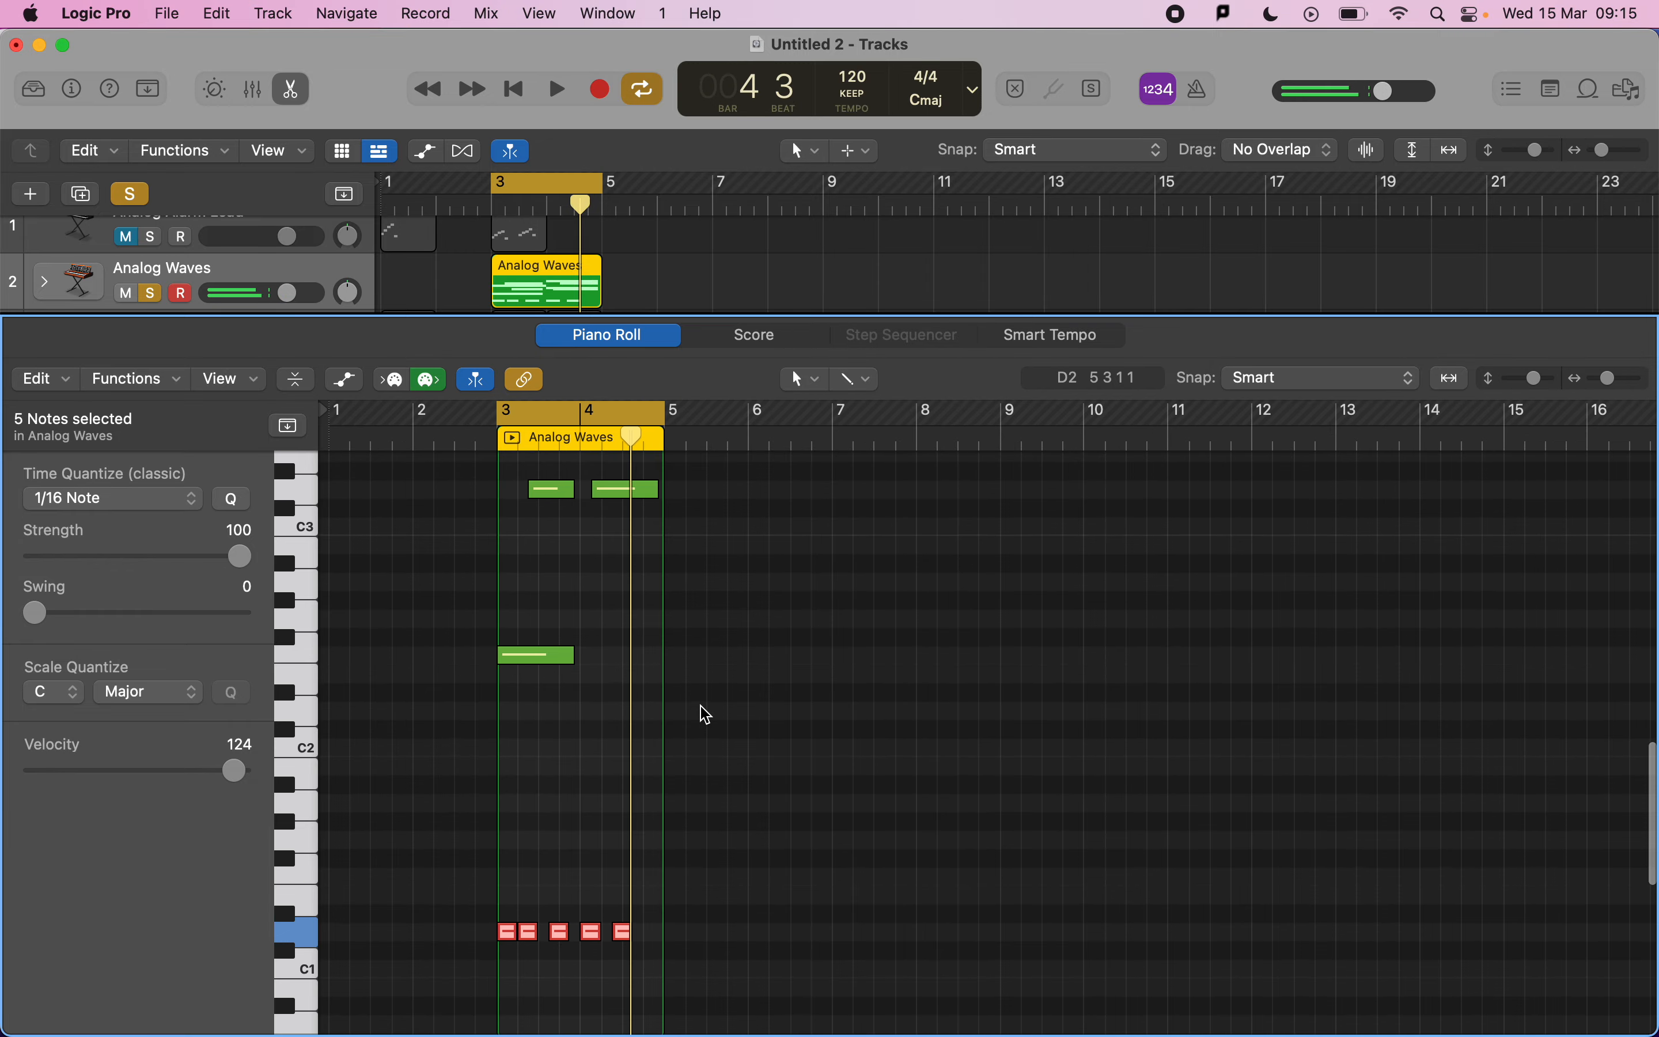
scroll(624, 706, up, 4)
drag(629, 845, 523, 507)
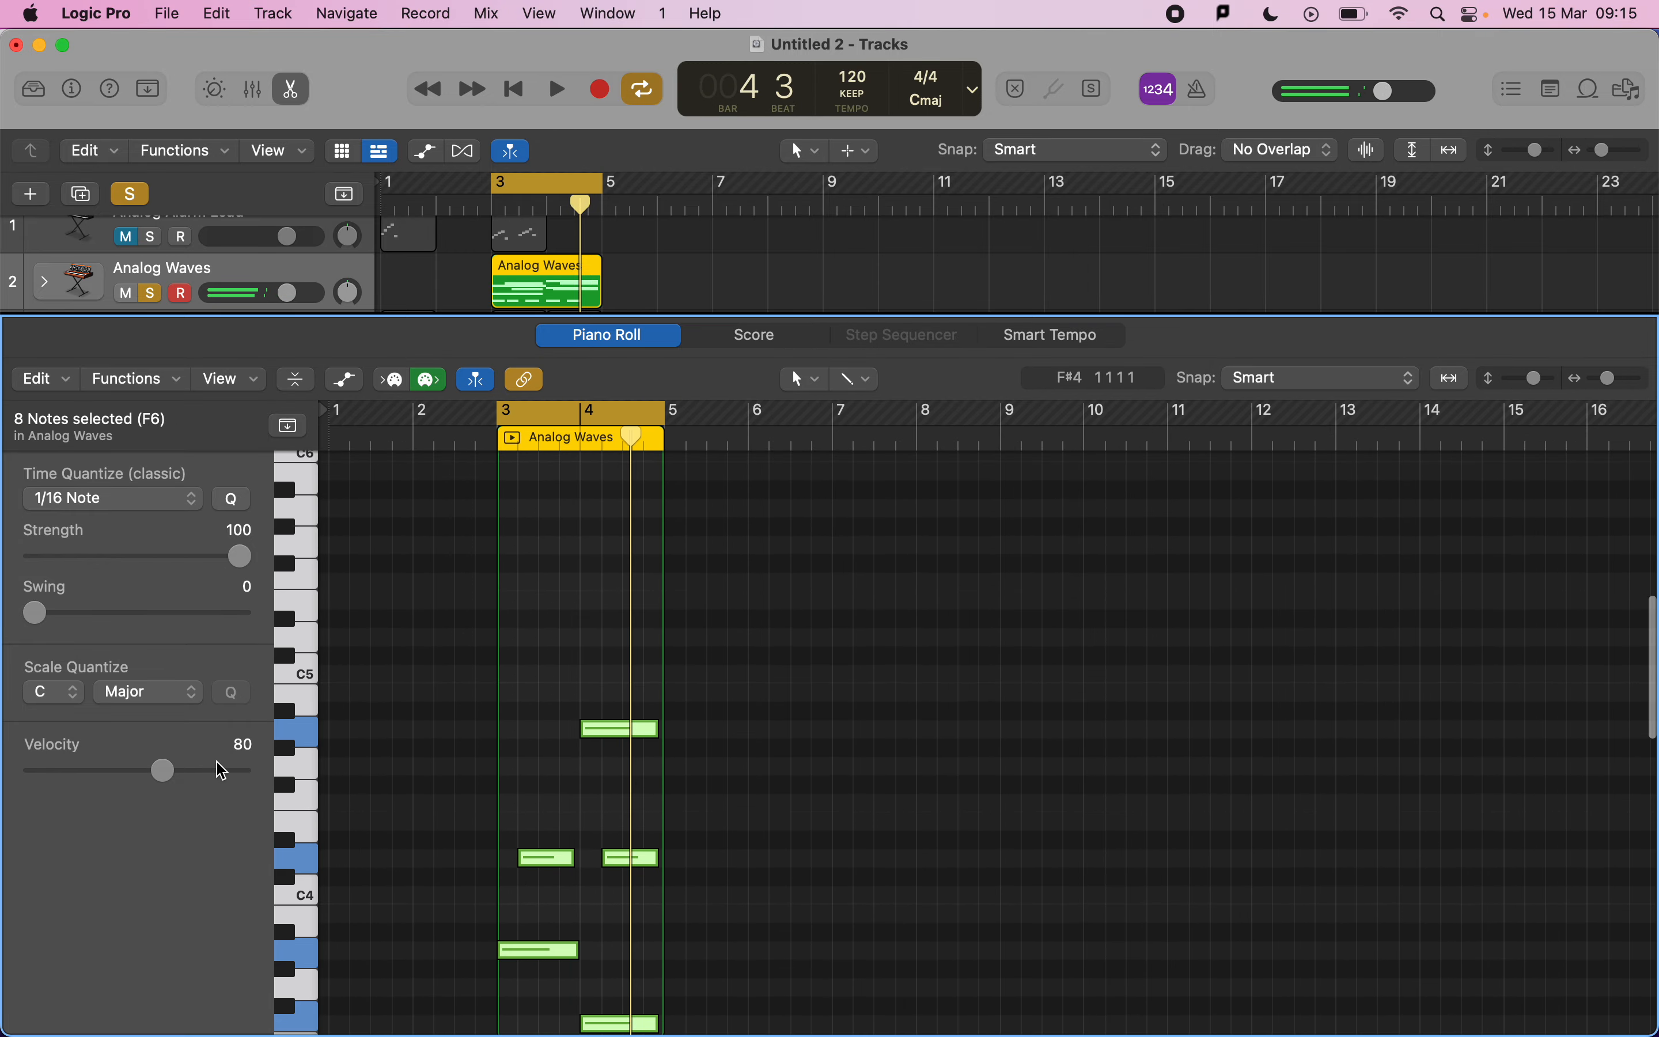
drag(165, 774, 96, 772)
key(space)
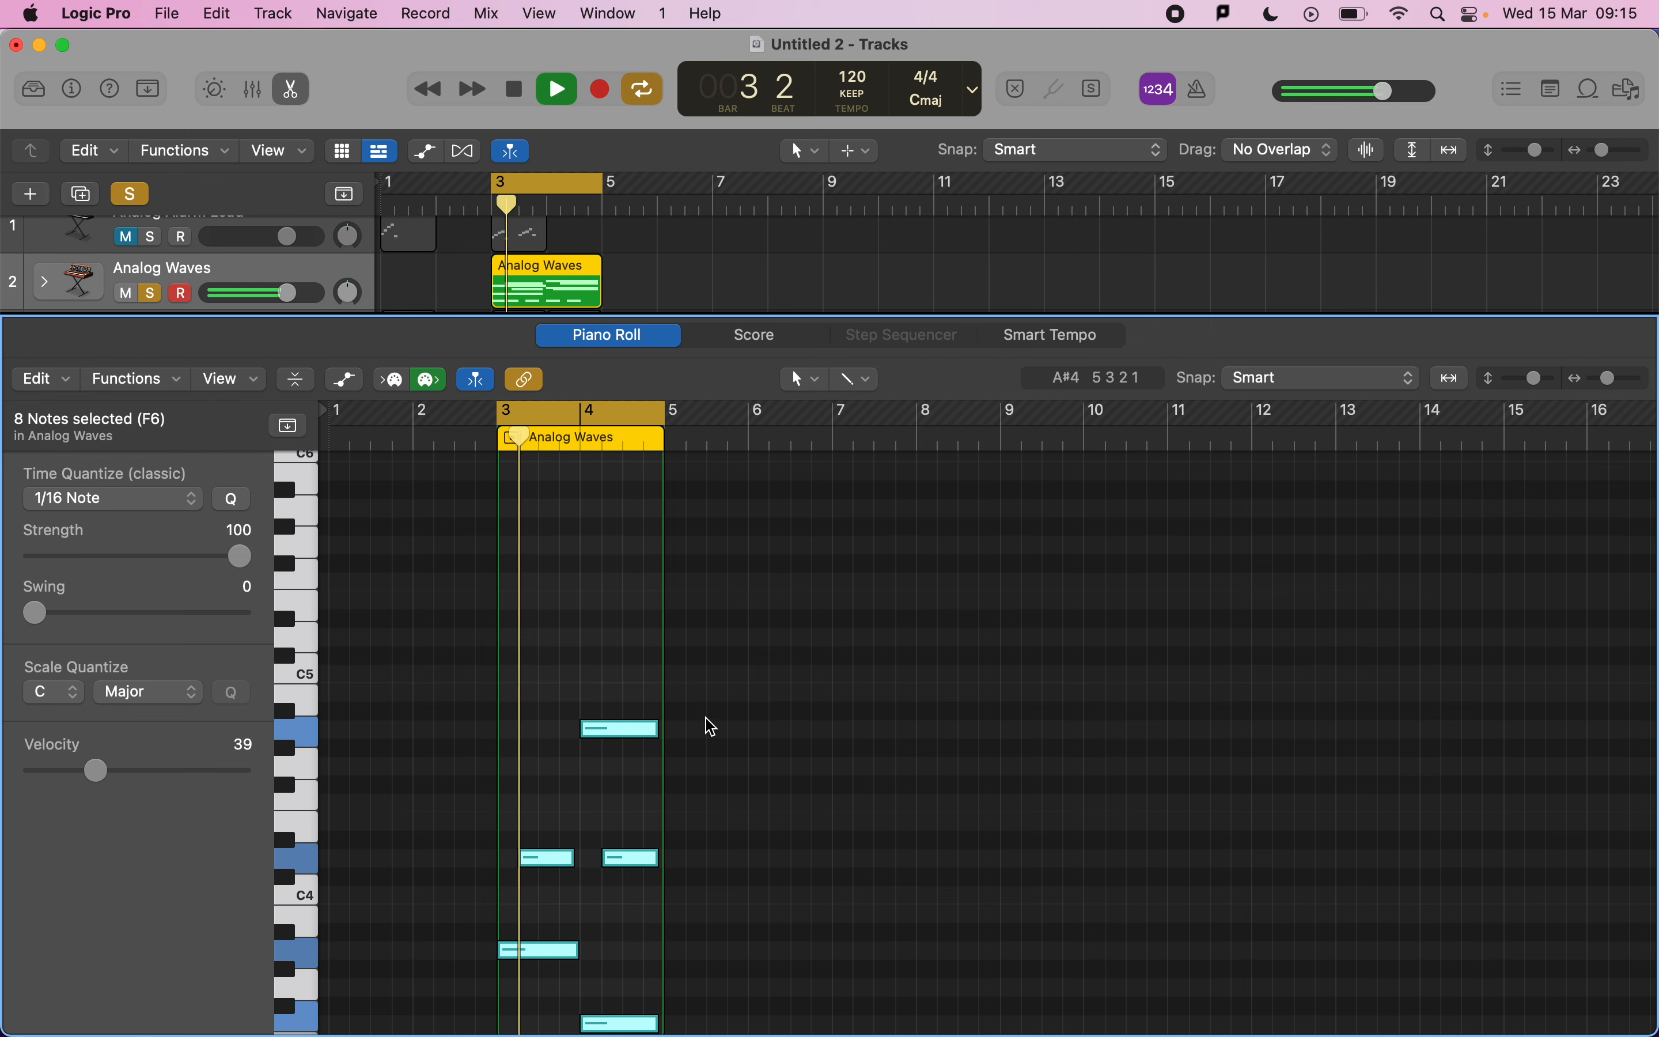
scroll(698, 737, up, 2)
scroll(698, 737, down, 10)
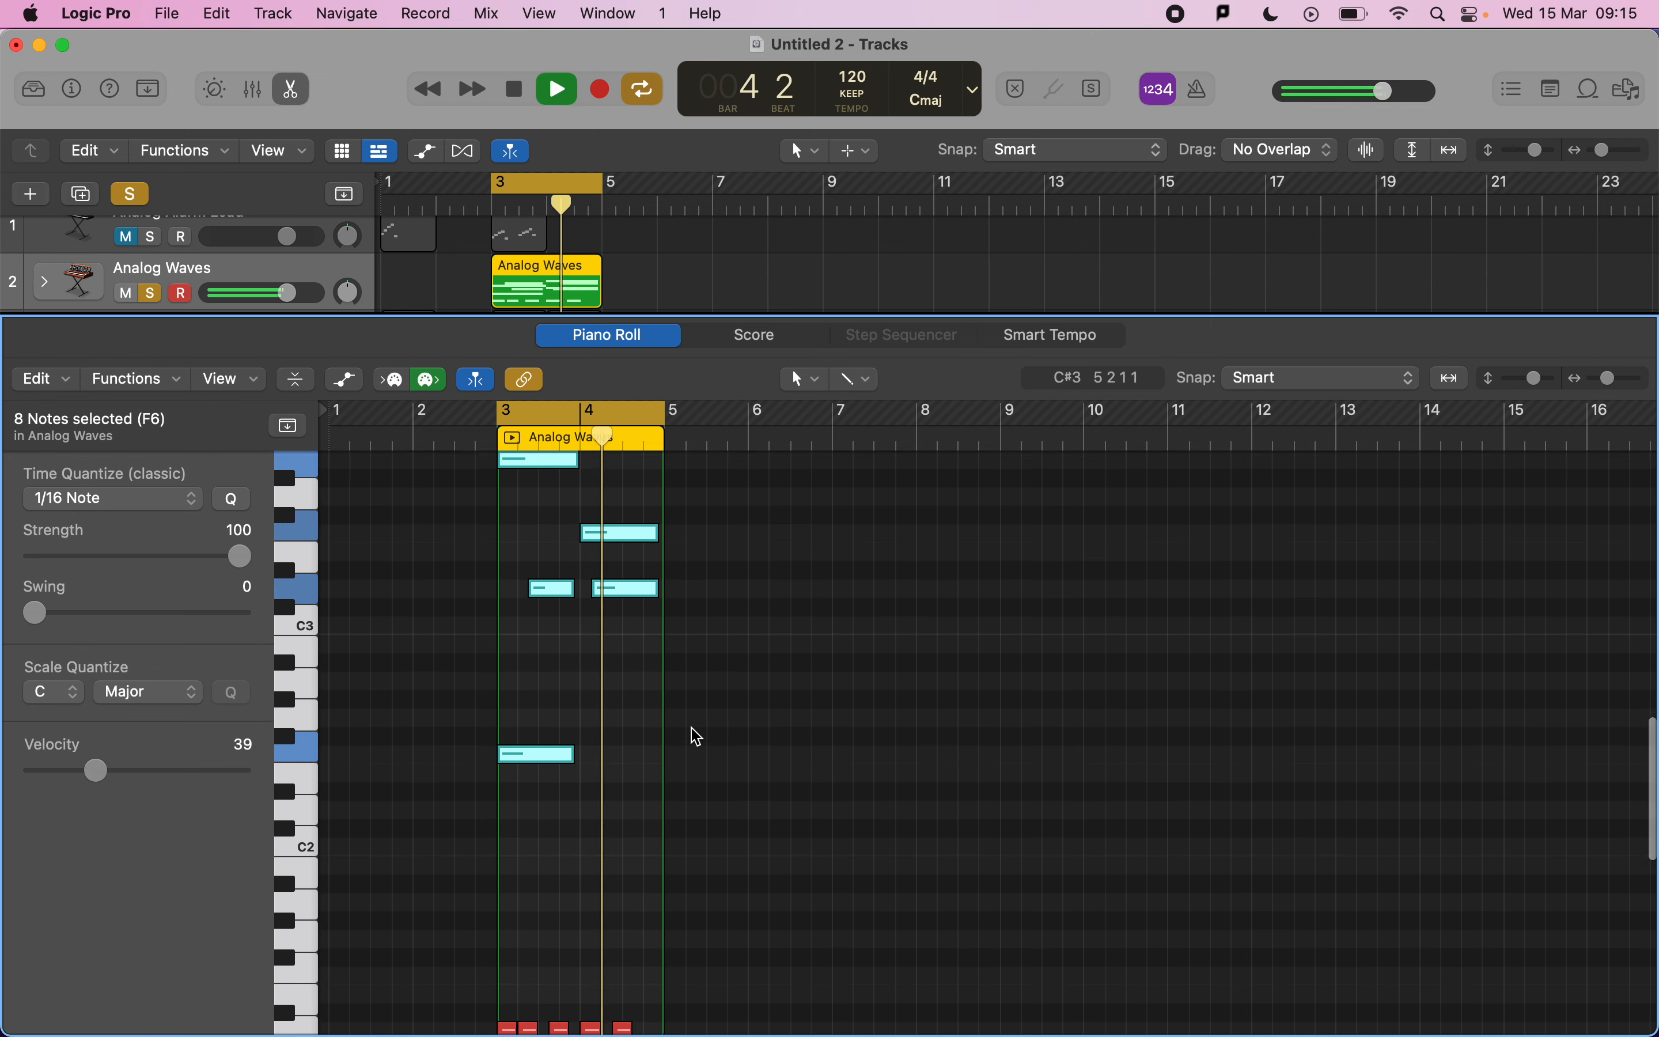
scroll(698, 737, down, 1)
key(space)
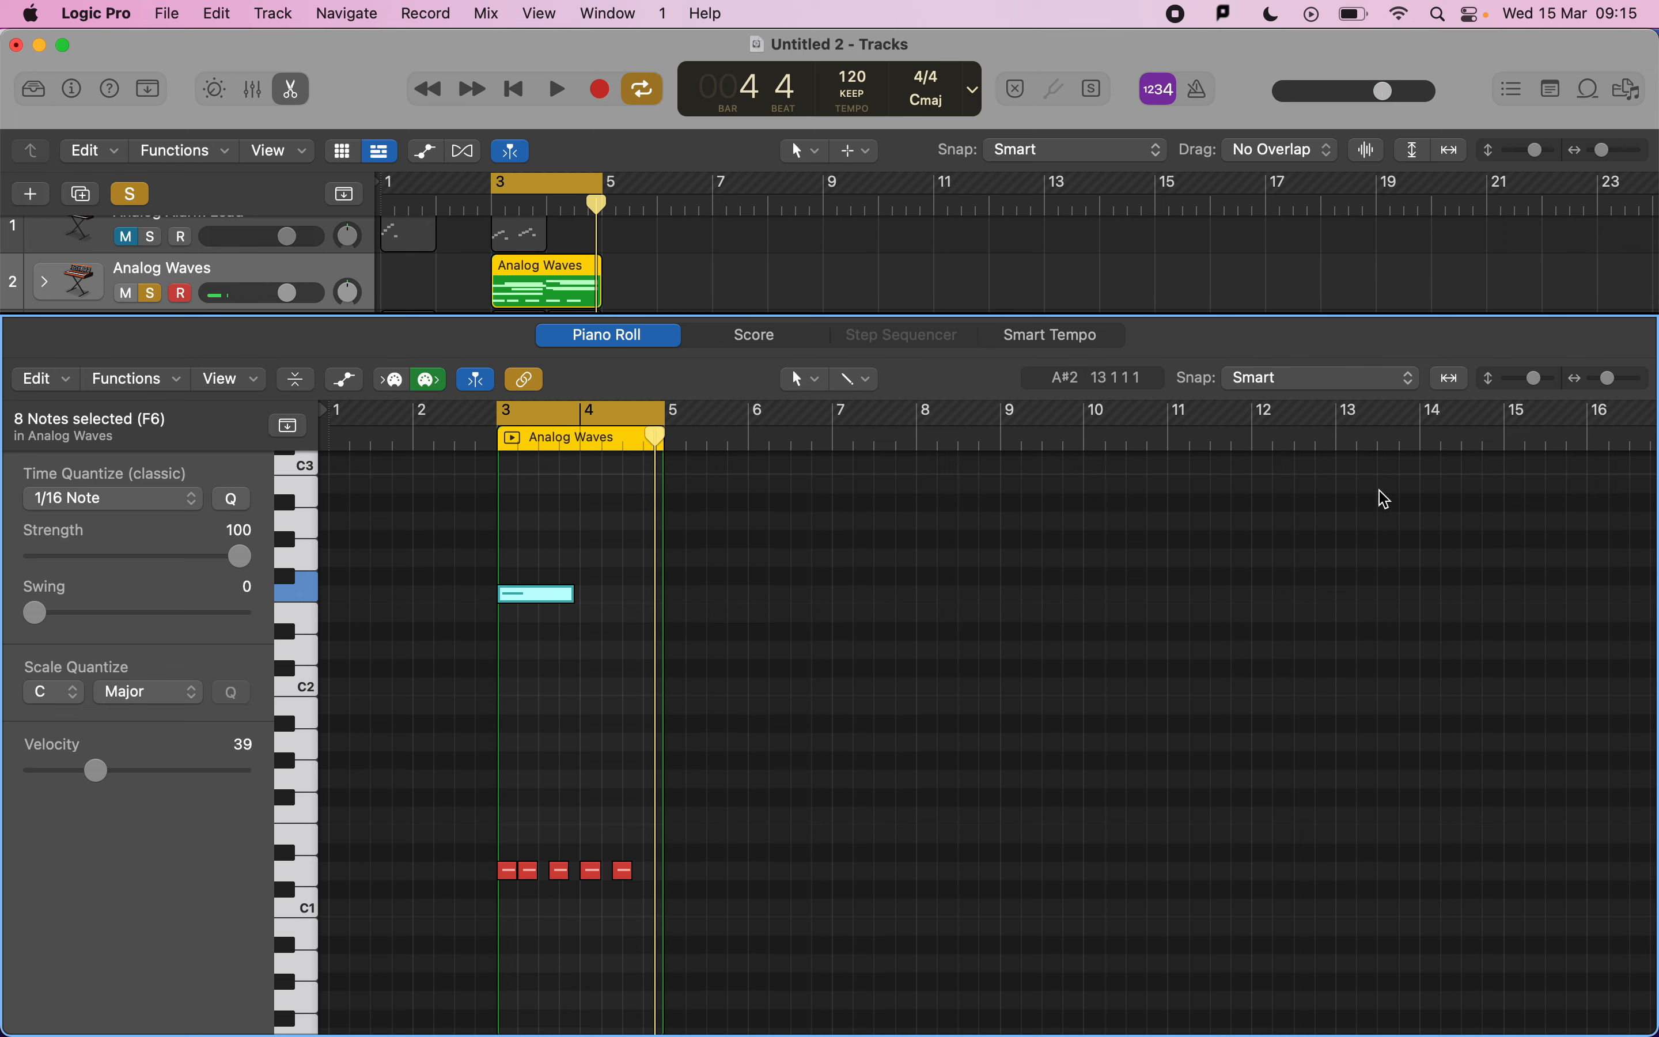
mouse_move(1546, 377)
mouse_down()
mouse_move(1532, 375)
mouse_move(1547, 384)
mouse_up()
scroll(659, 907, up, 5)
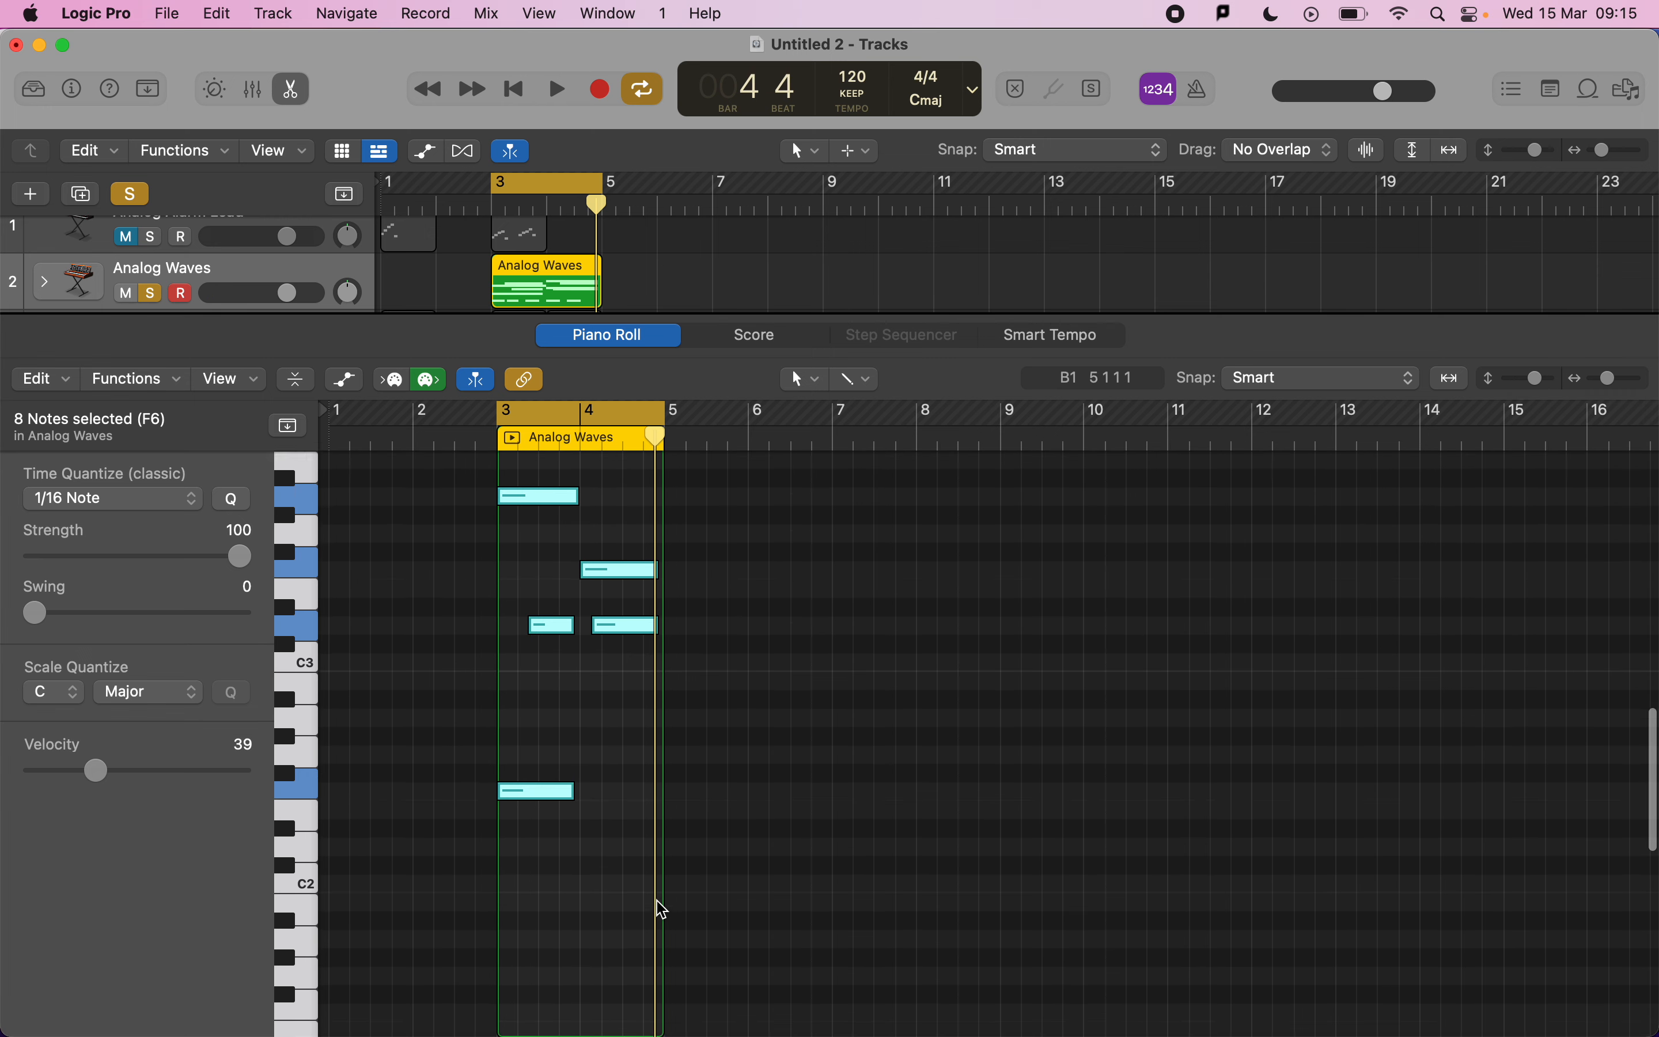
scroll(593, 532, up, 3)
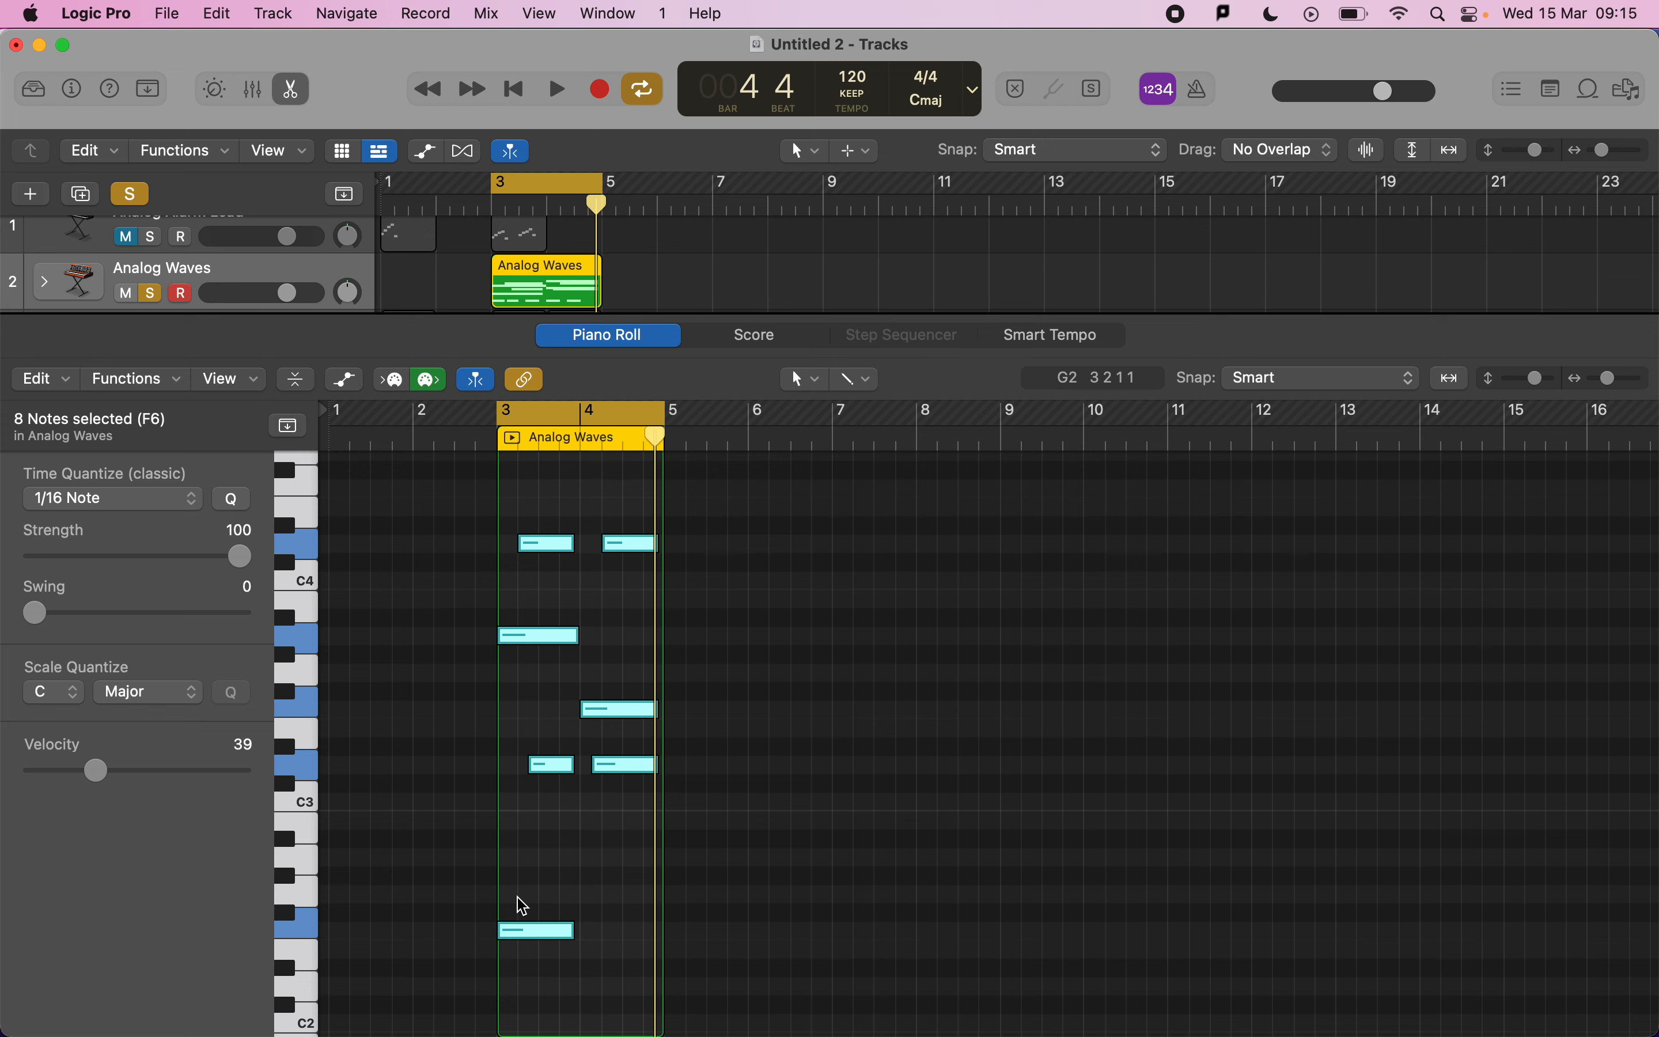
scroll(523, 905, up, 8)
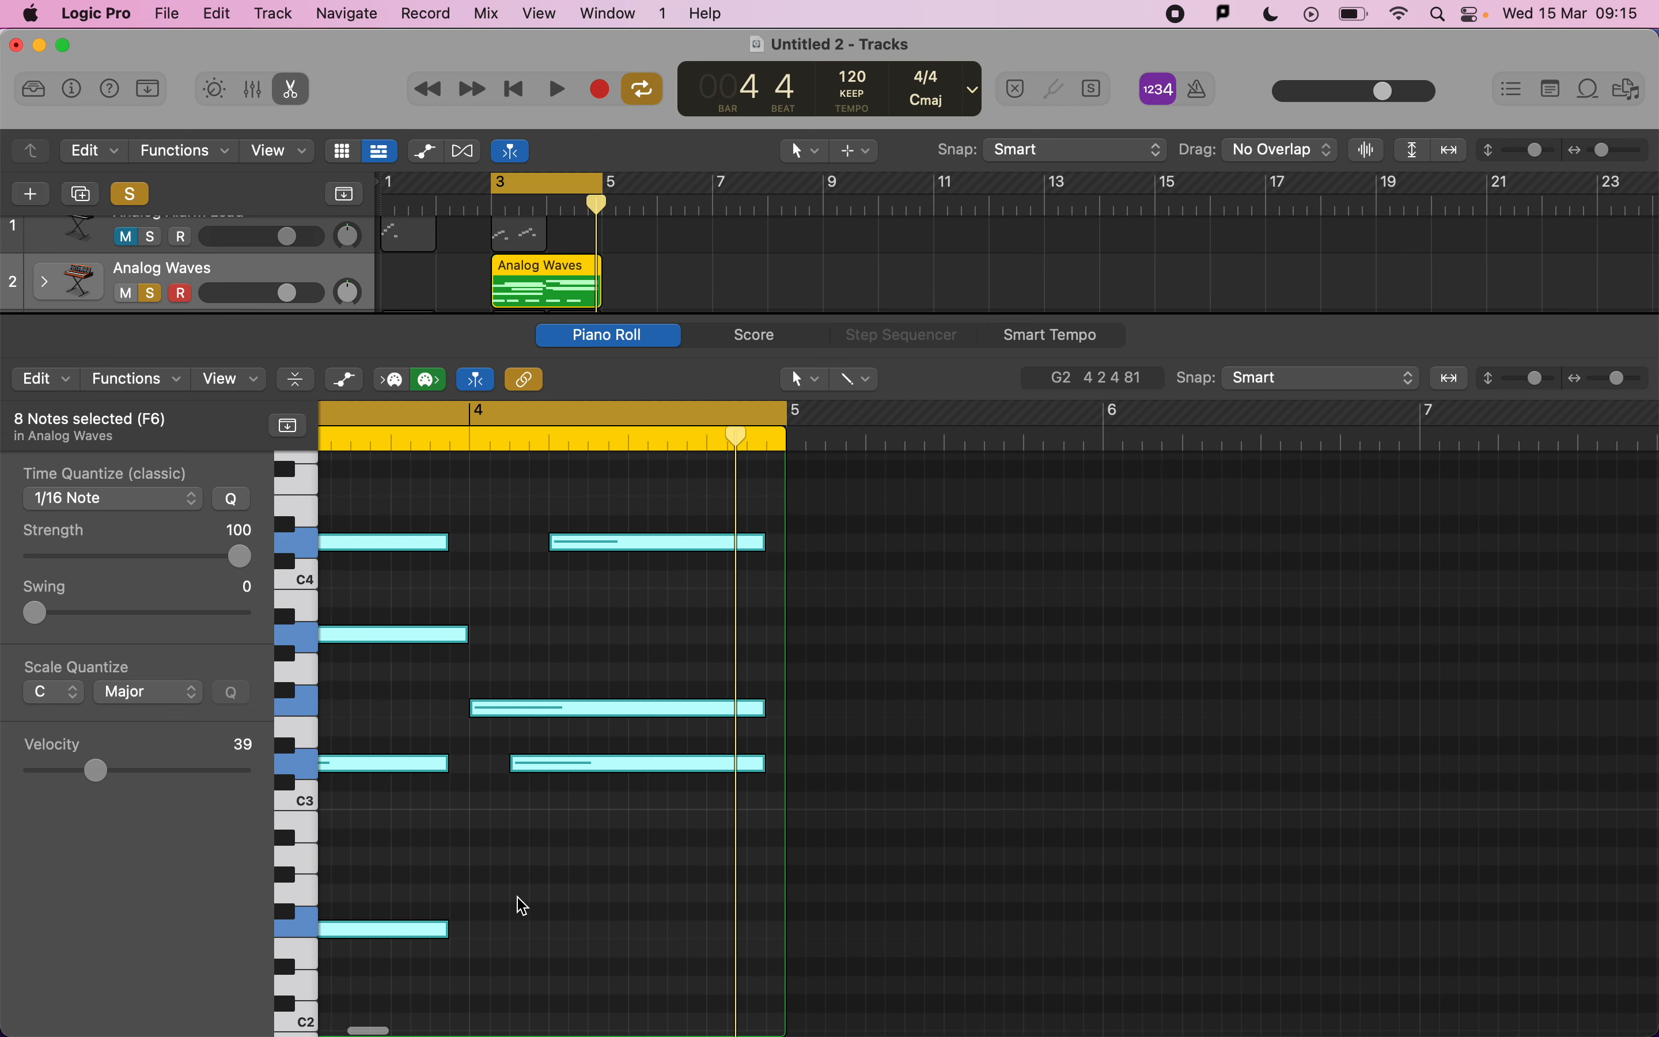
Switch to the exam mark scheme to review the MIDI criteria, then return to the project.
scroll(523, 905, left, 5)
click(538, 880)
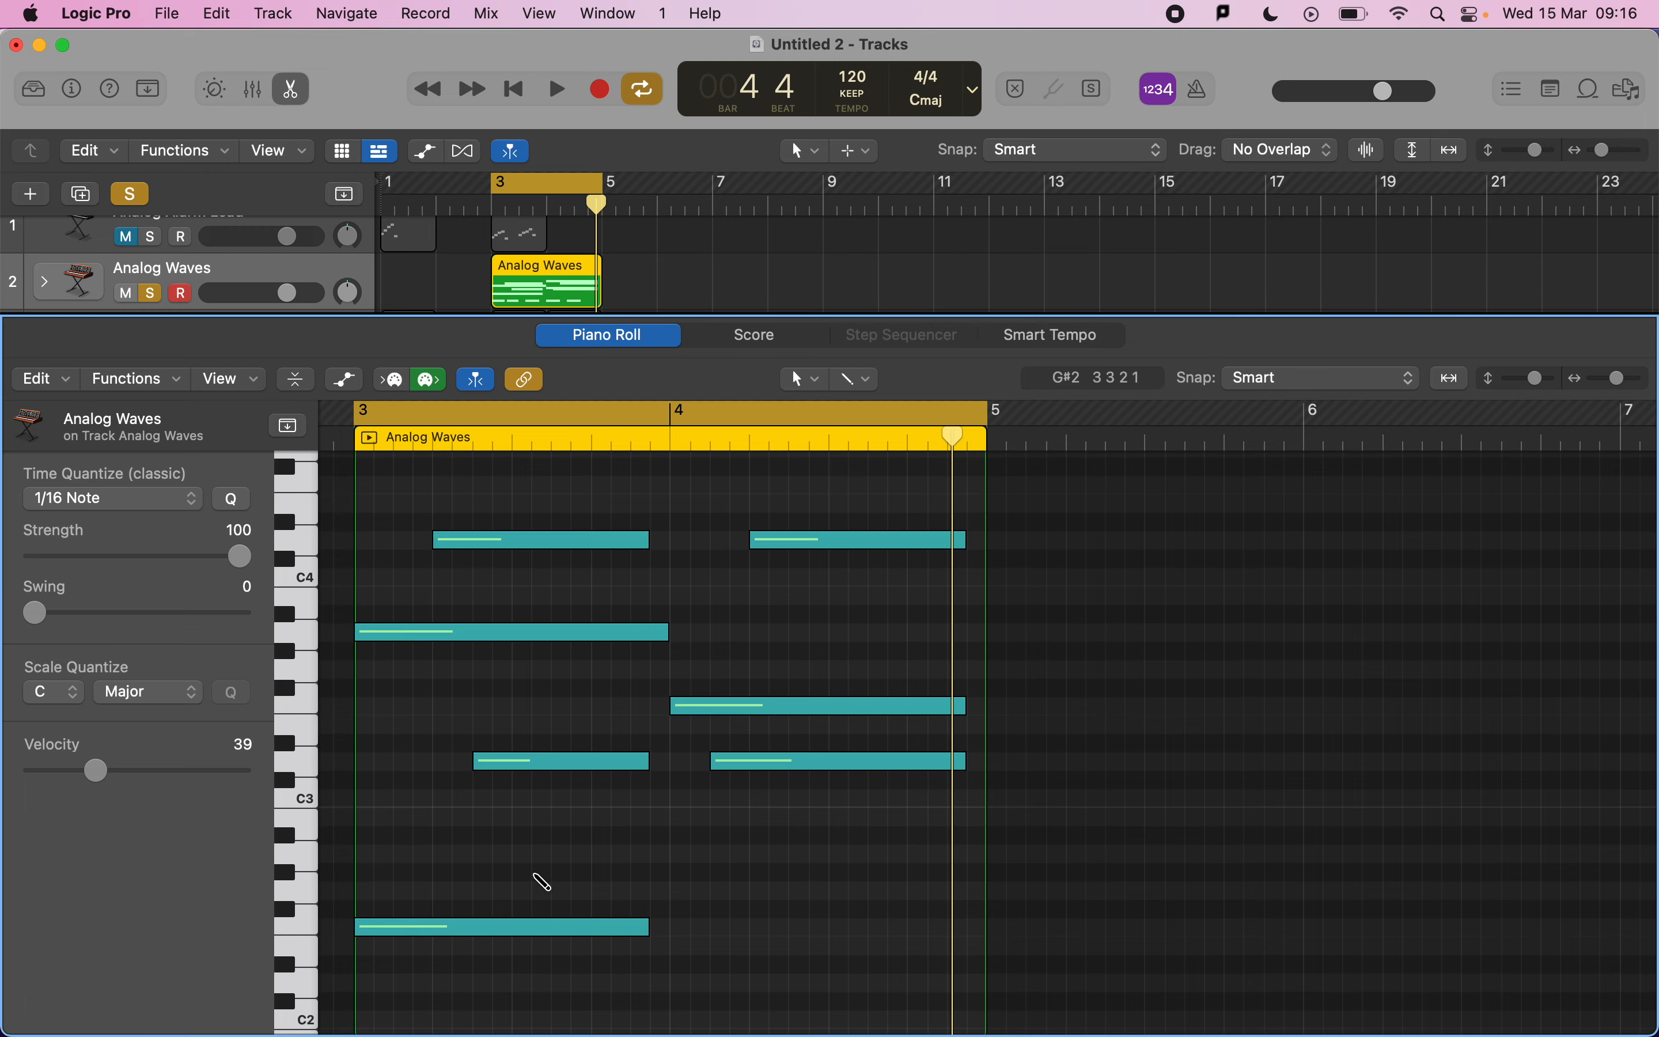
key(super+Tab)
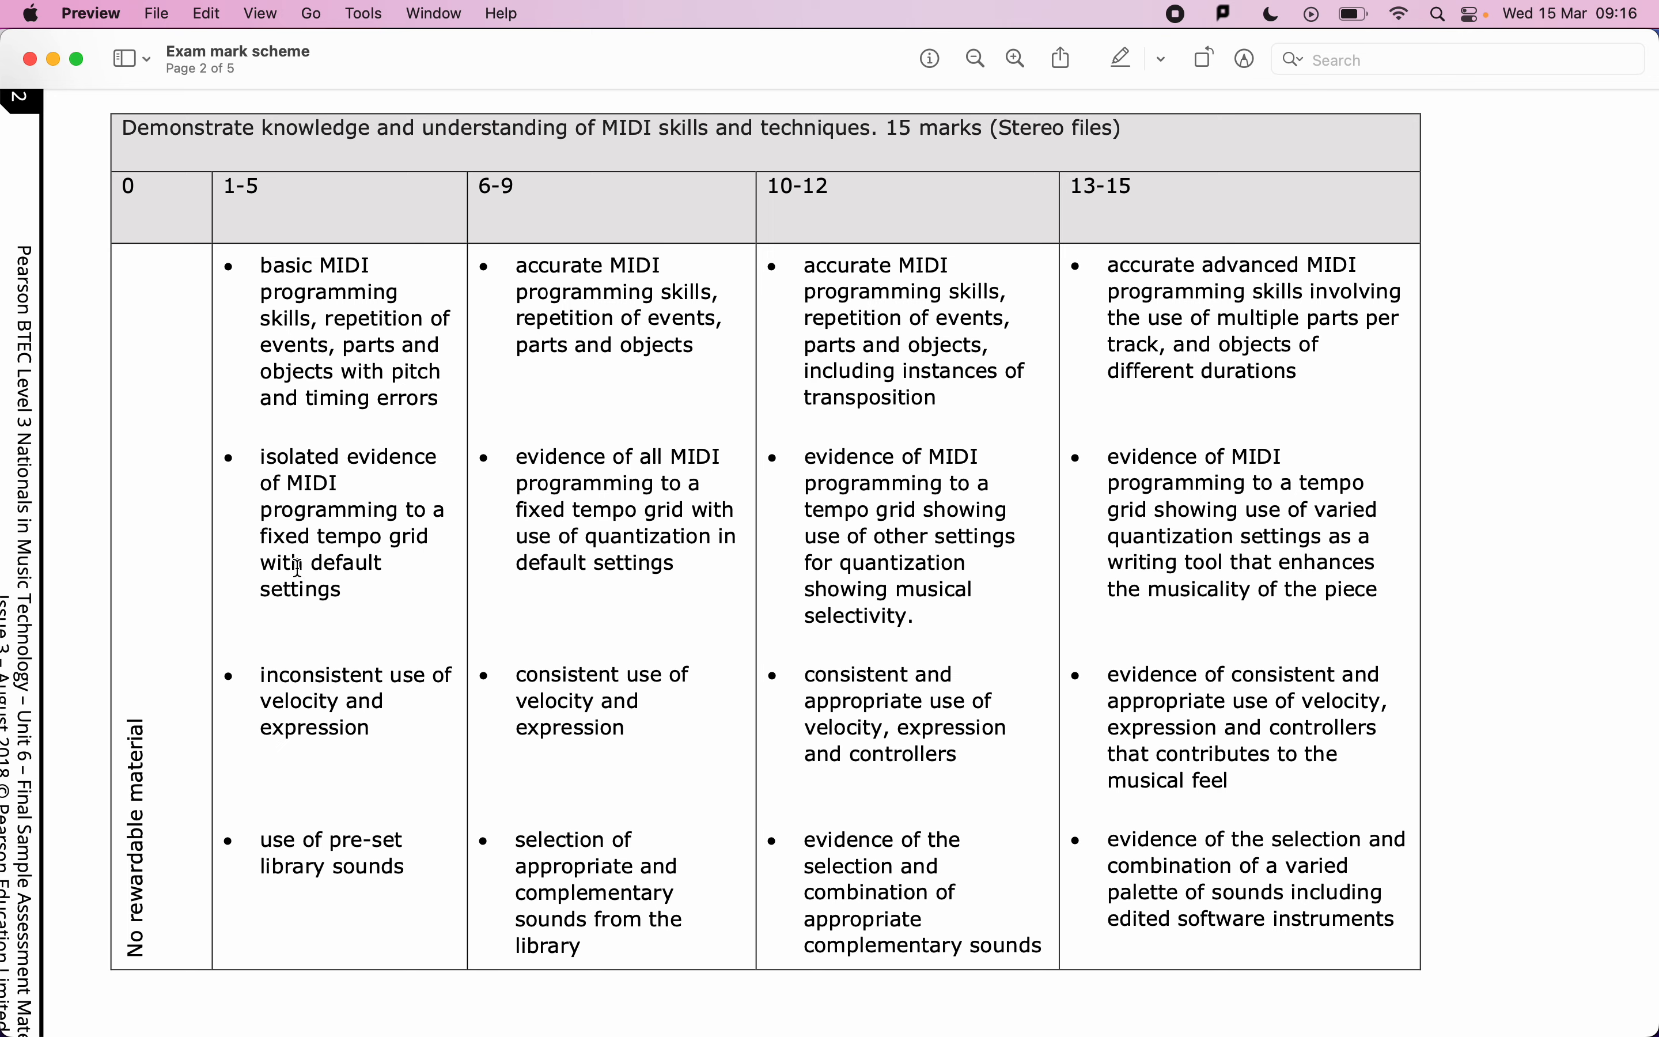
key(super+Tab)
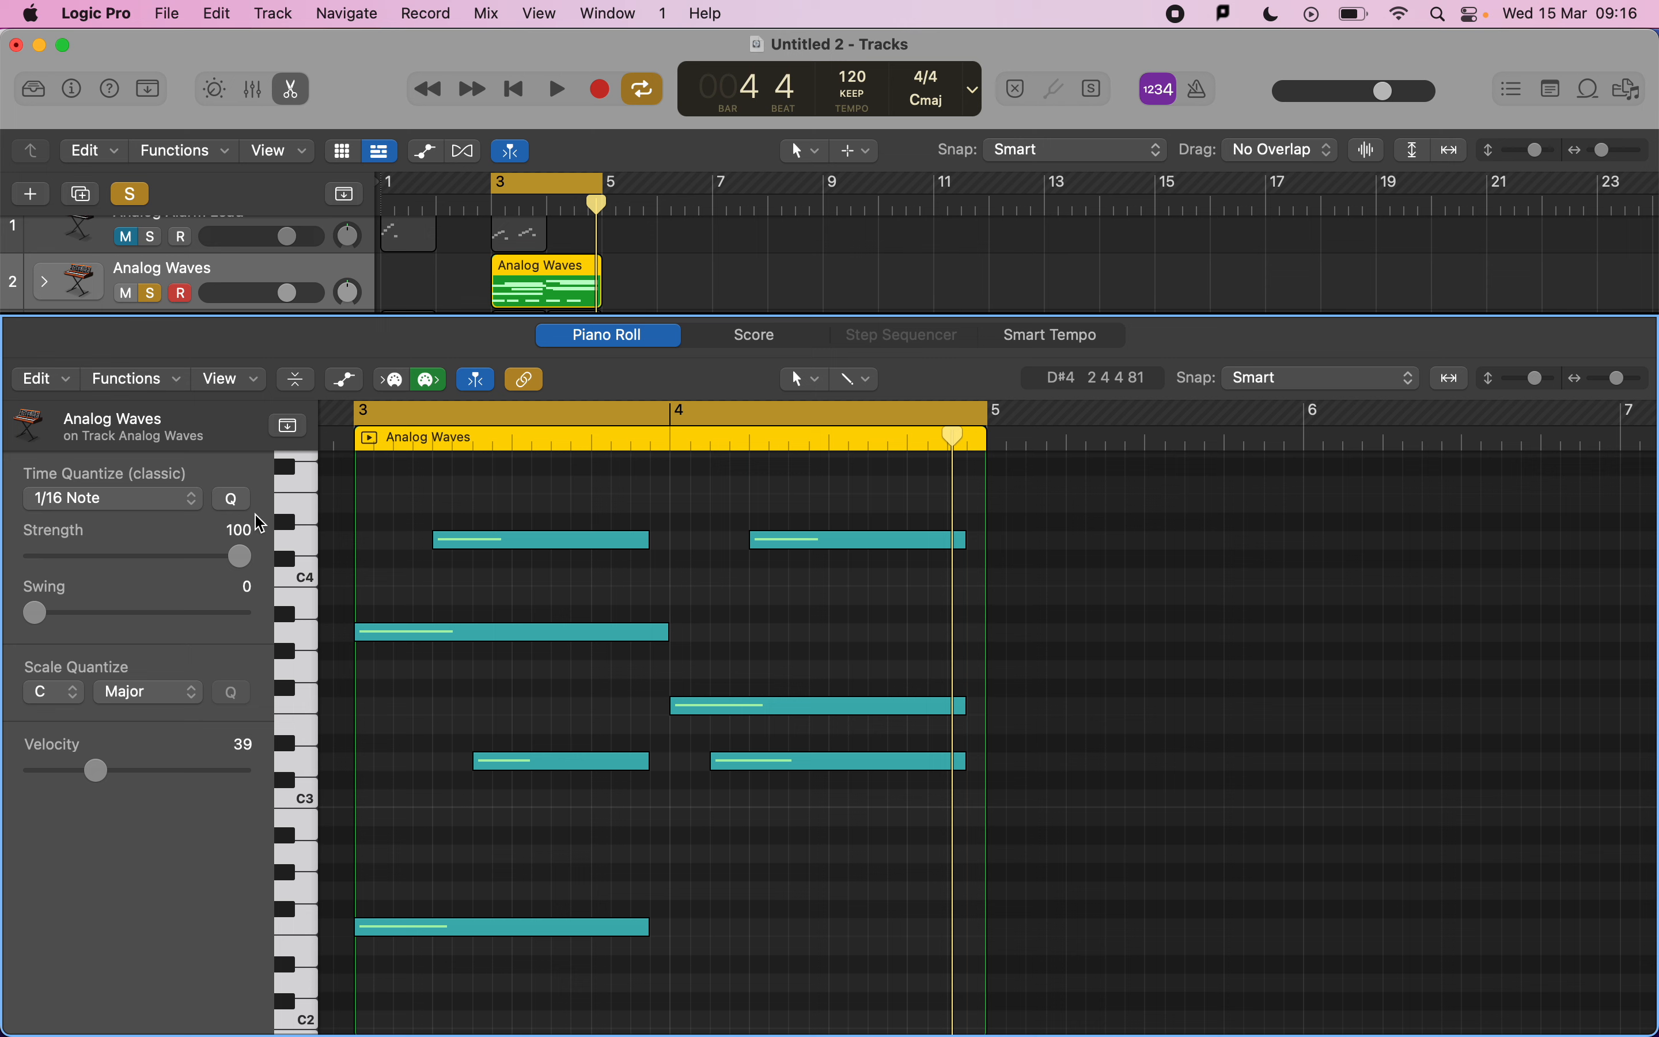
click(138, 505)
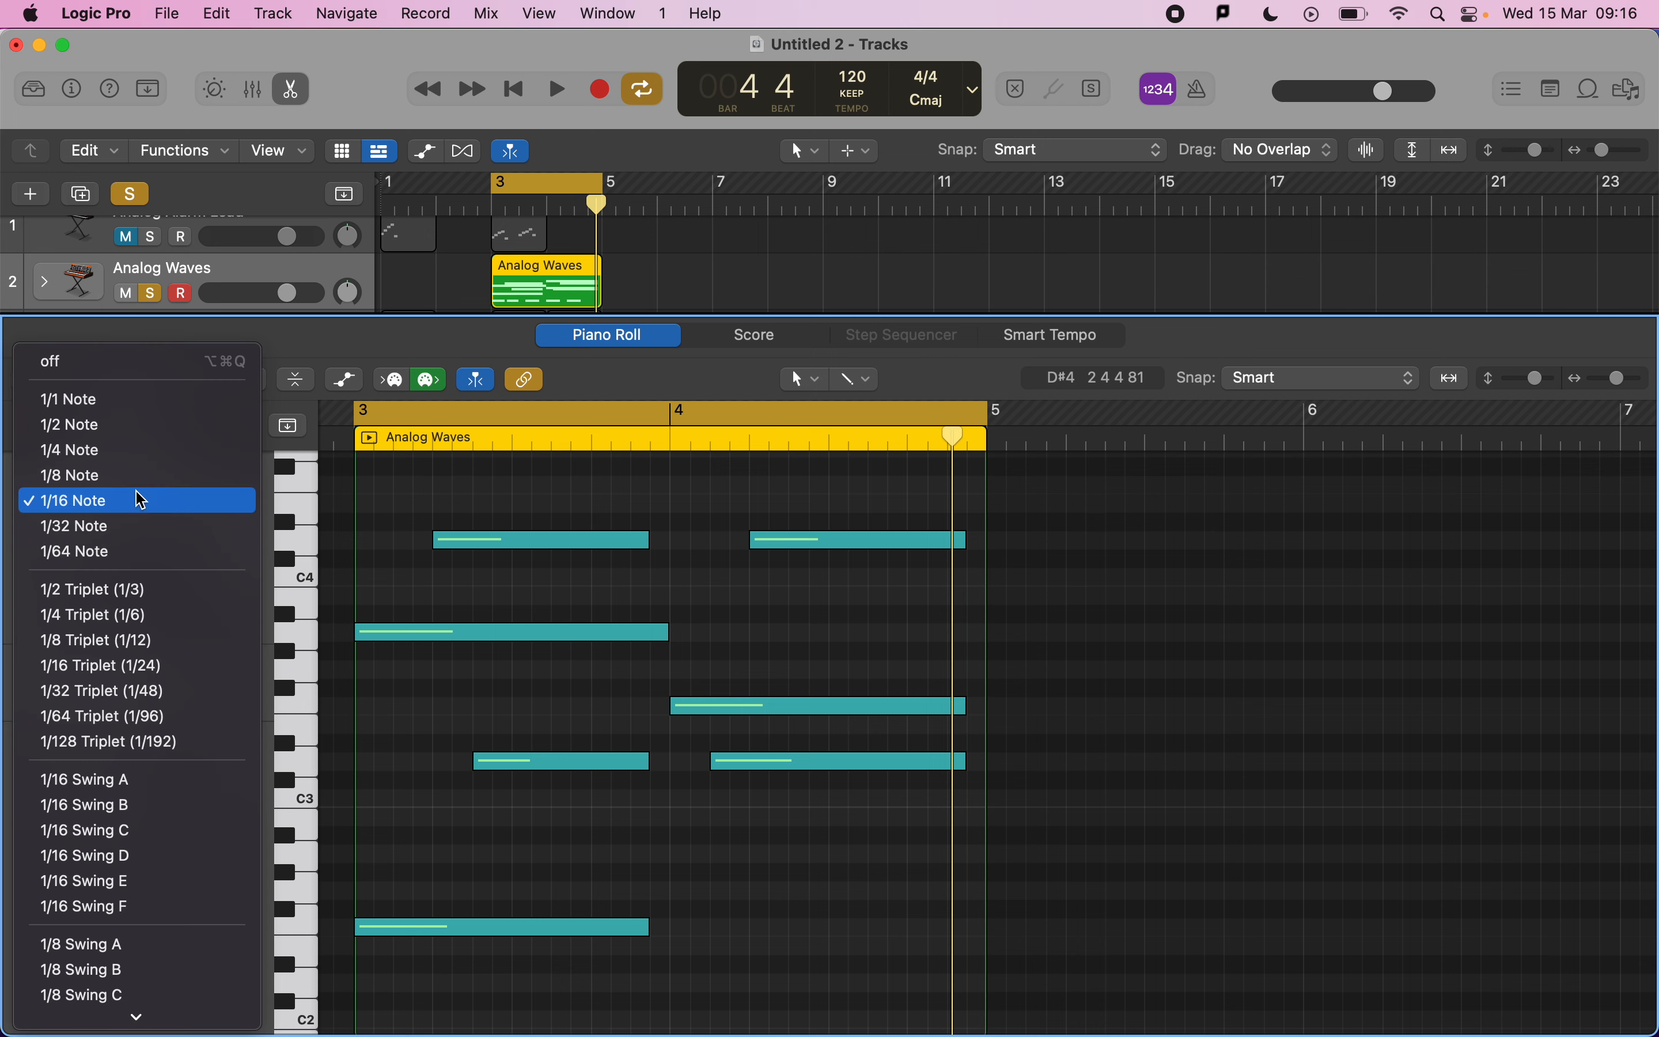
click(442, 526)
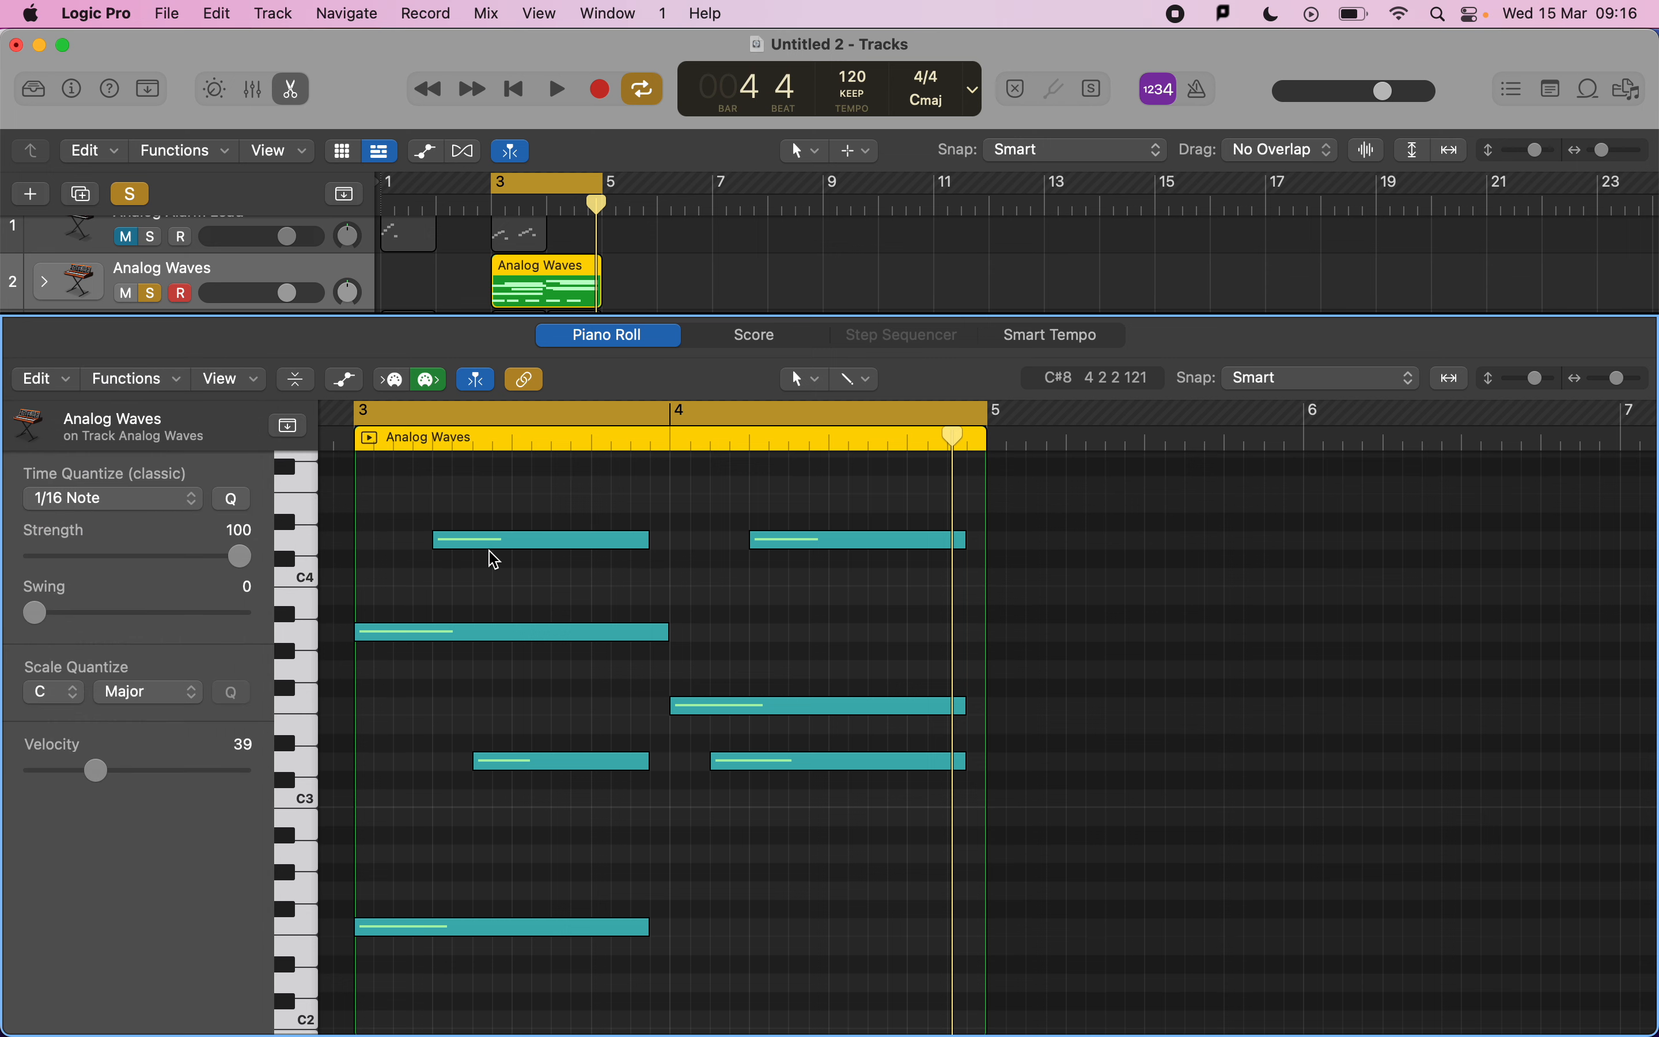
mouse_move(491, 541)
key(super+Right)
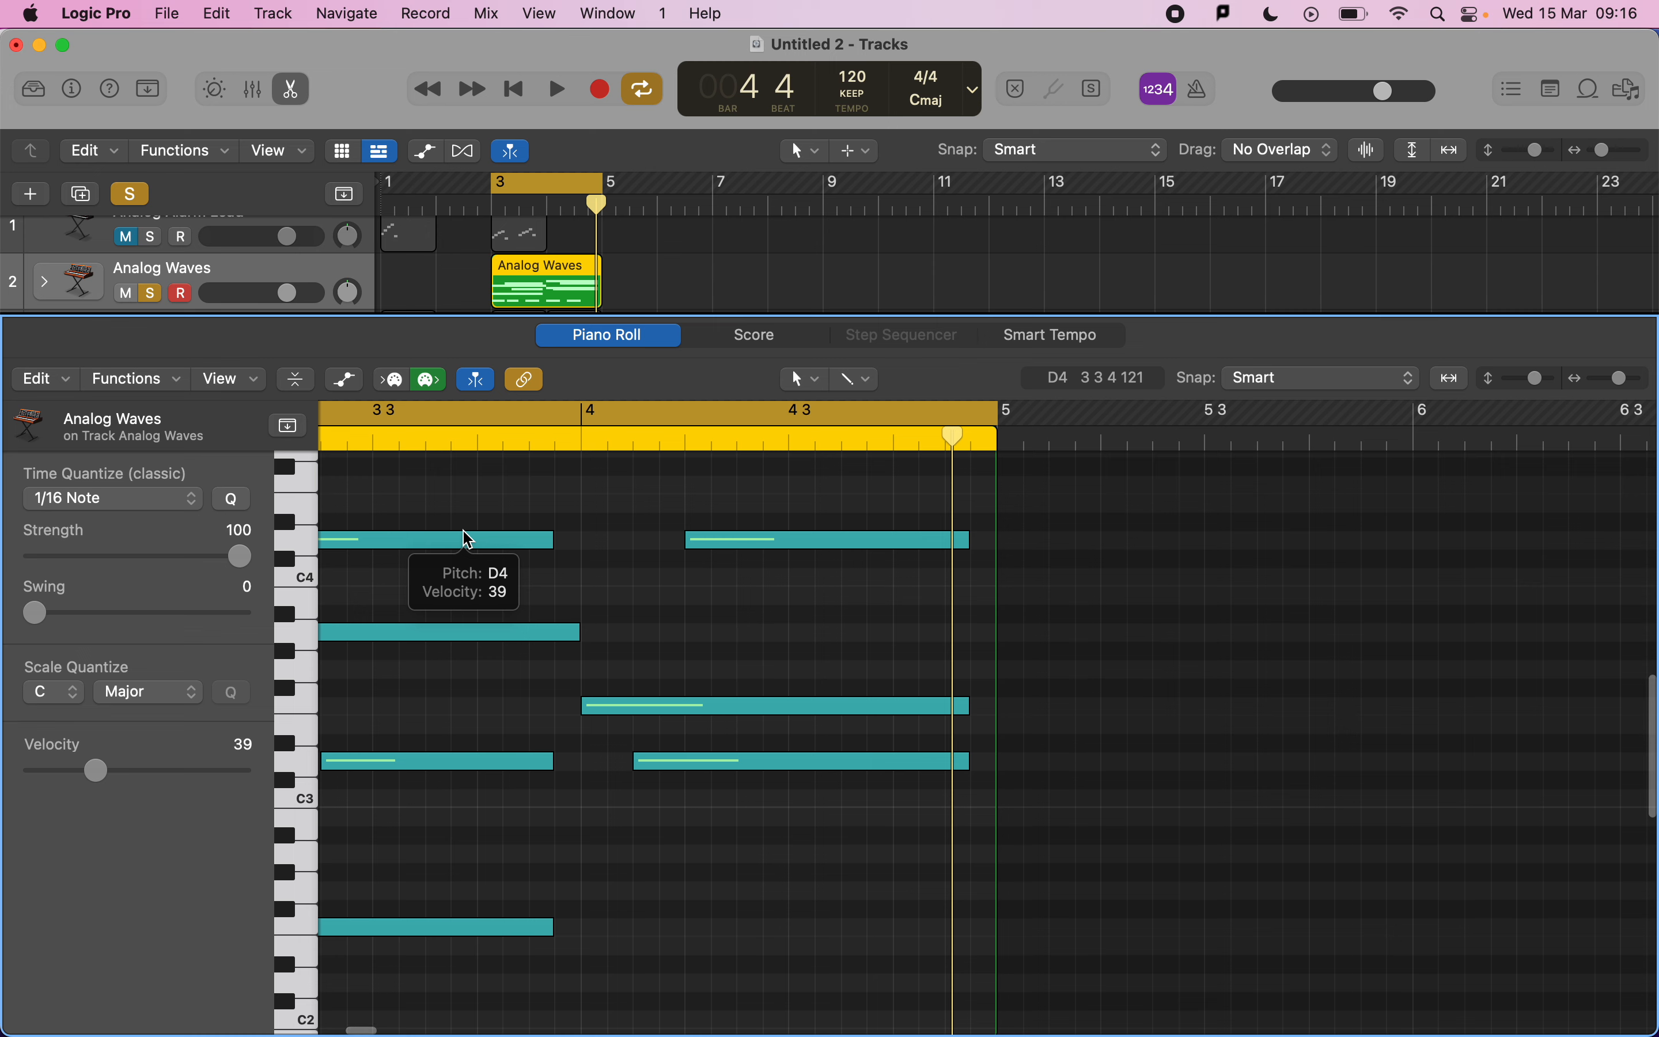
Solo the Analog Circuits drum track and open its bar-3 region in the Piano Roll.
key(x)
key(x)
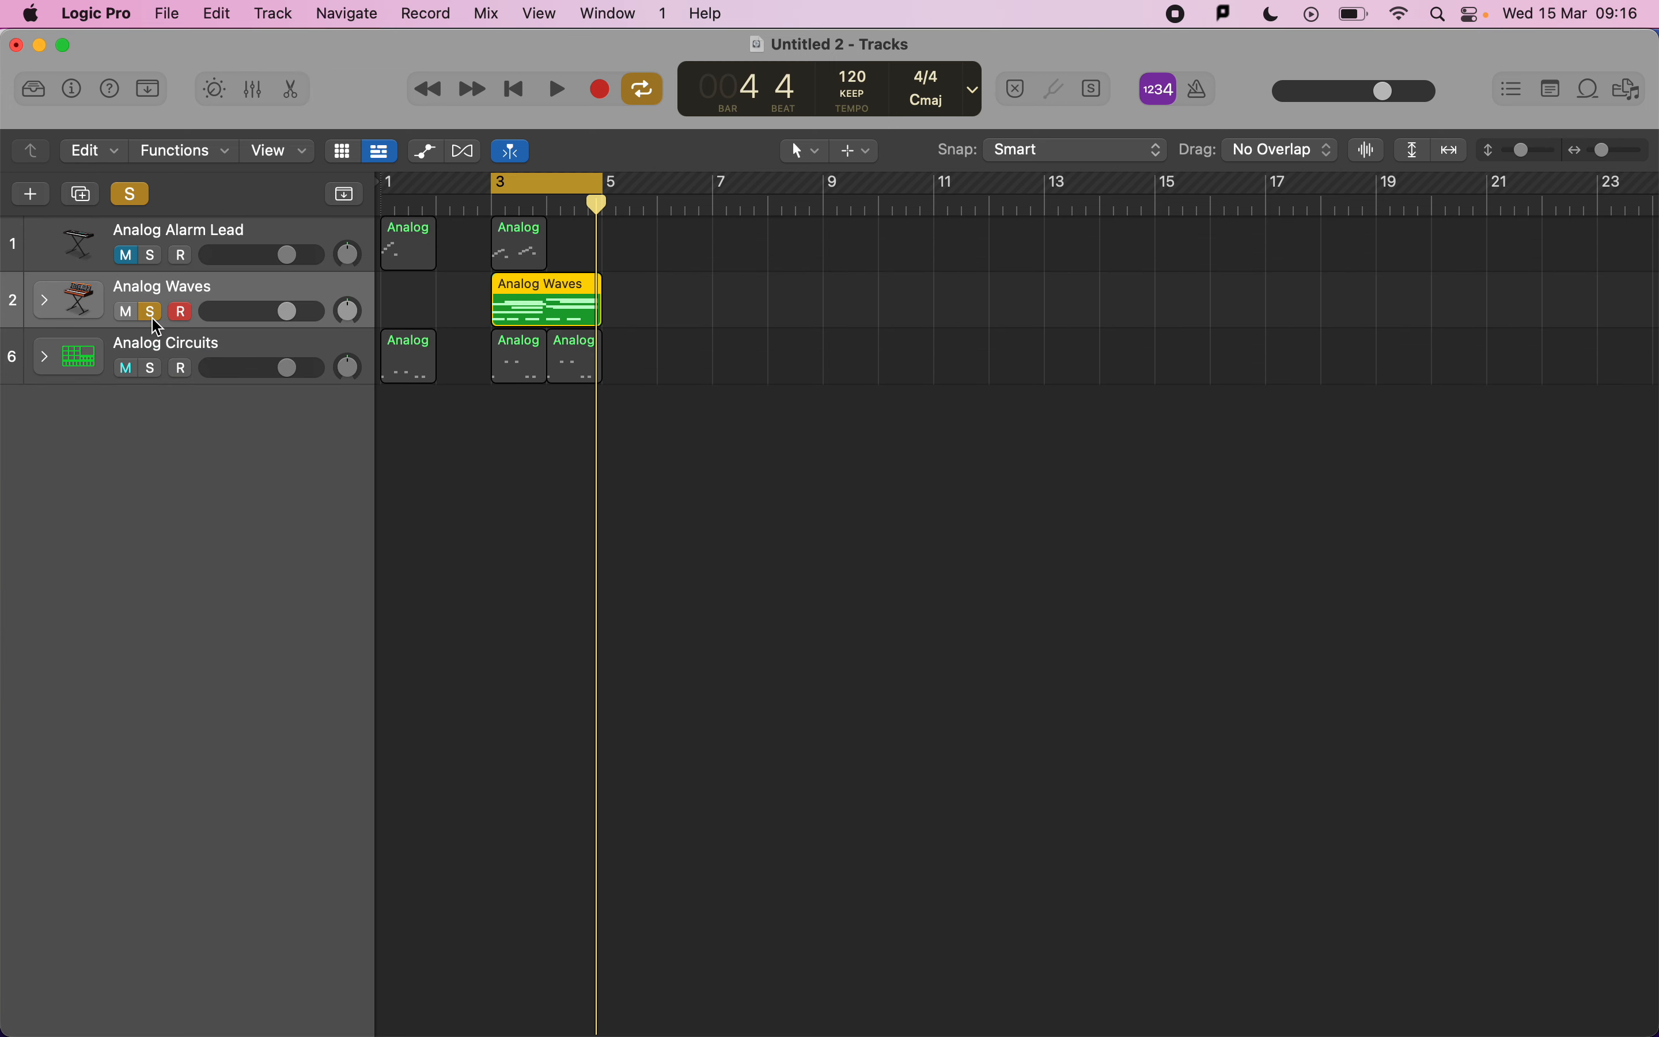
click(152, 370)
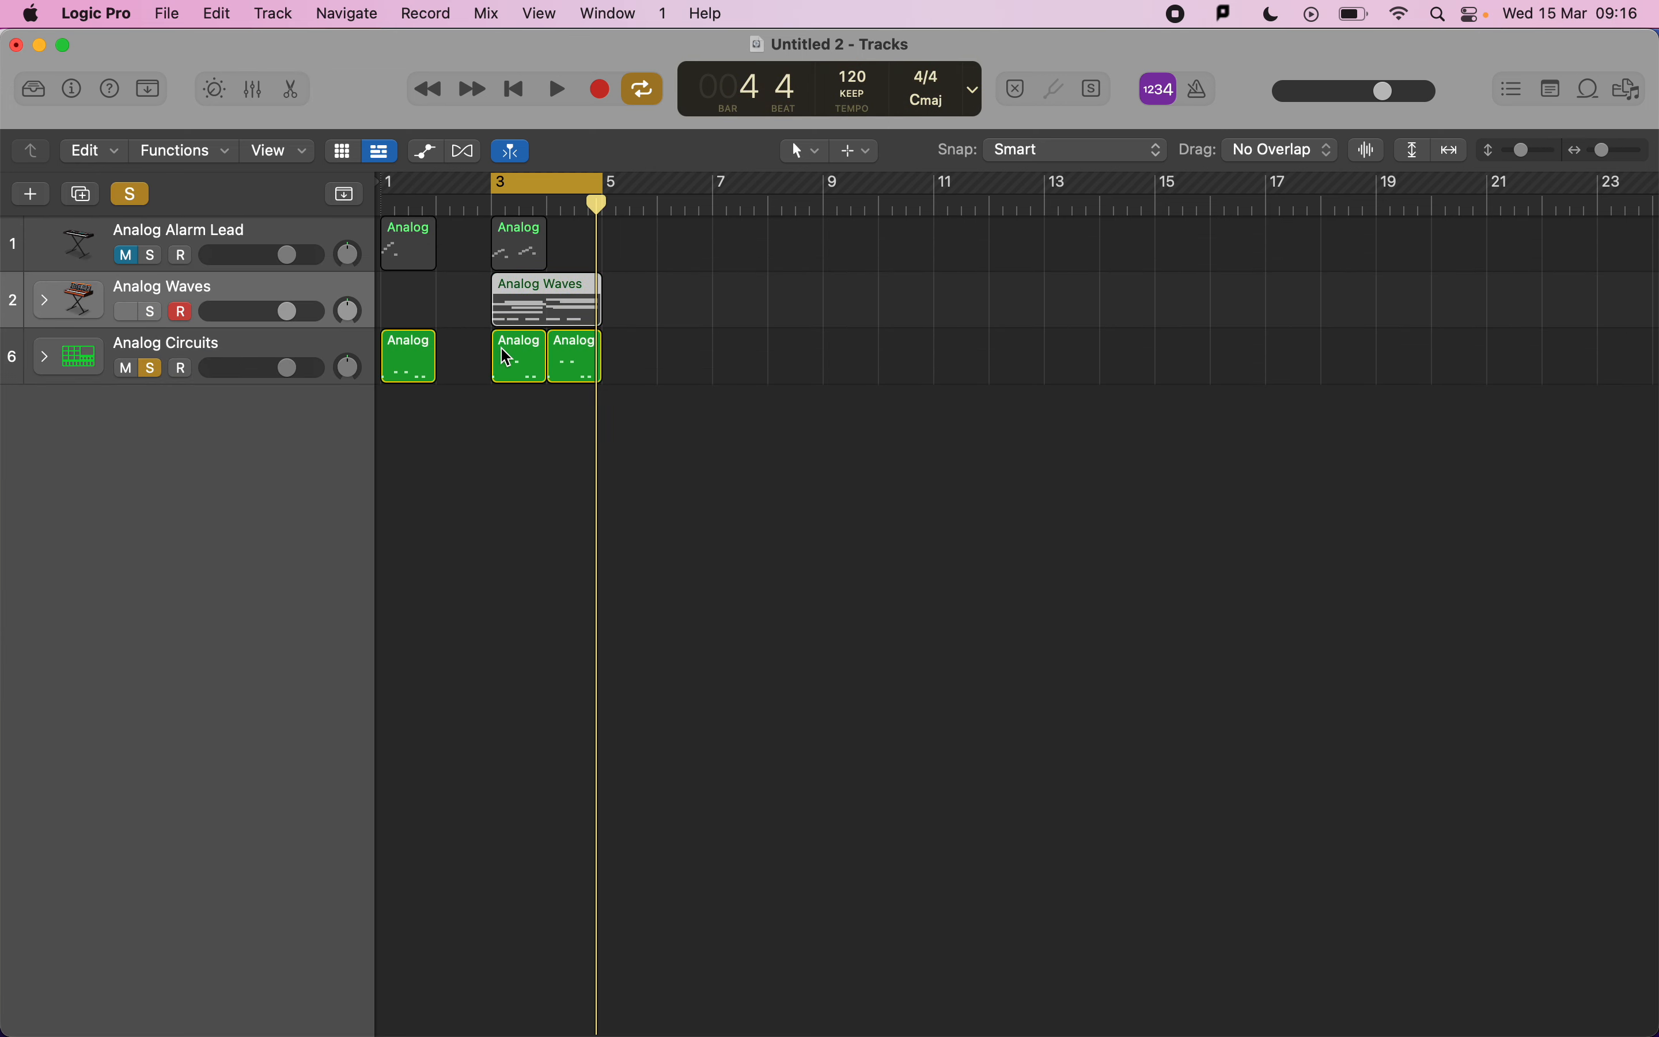
double_click(506, 357)
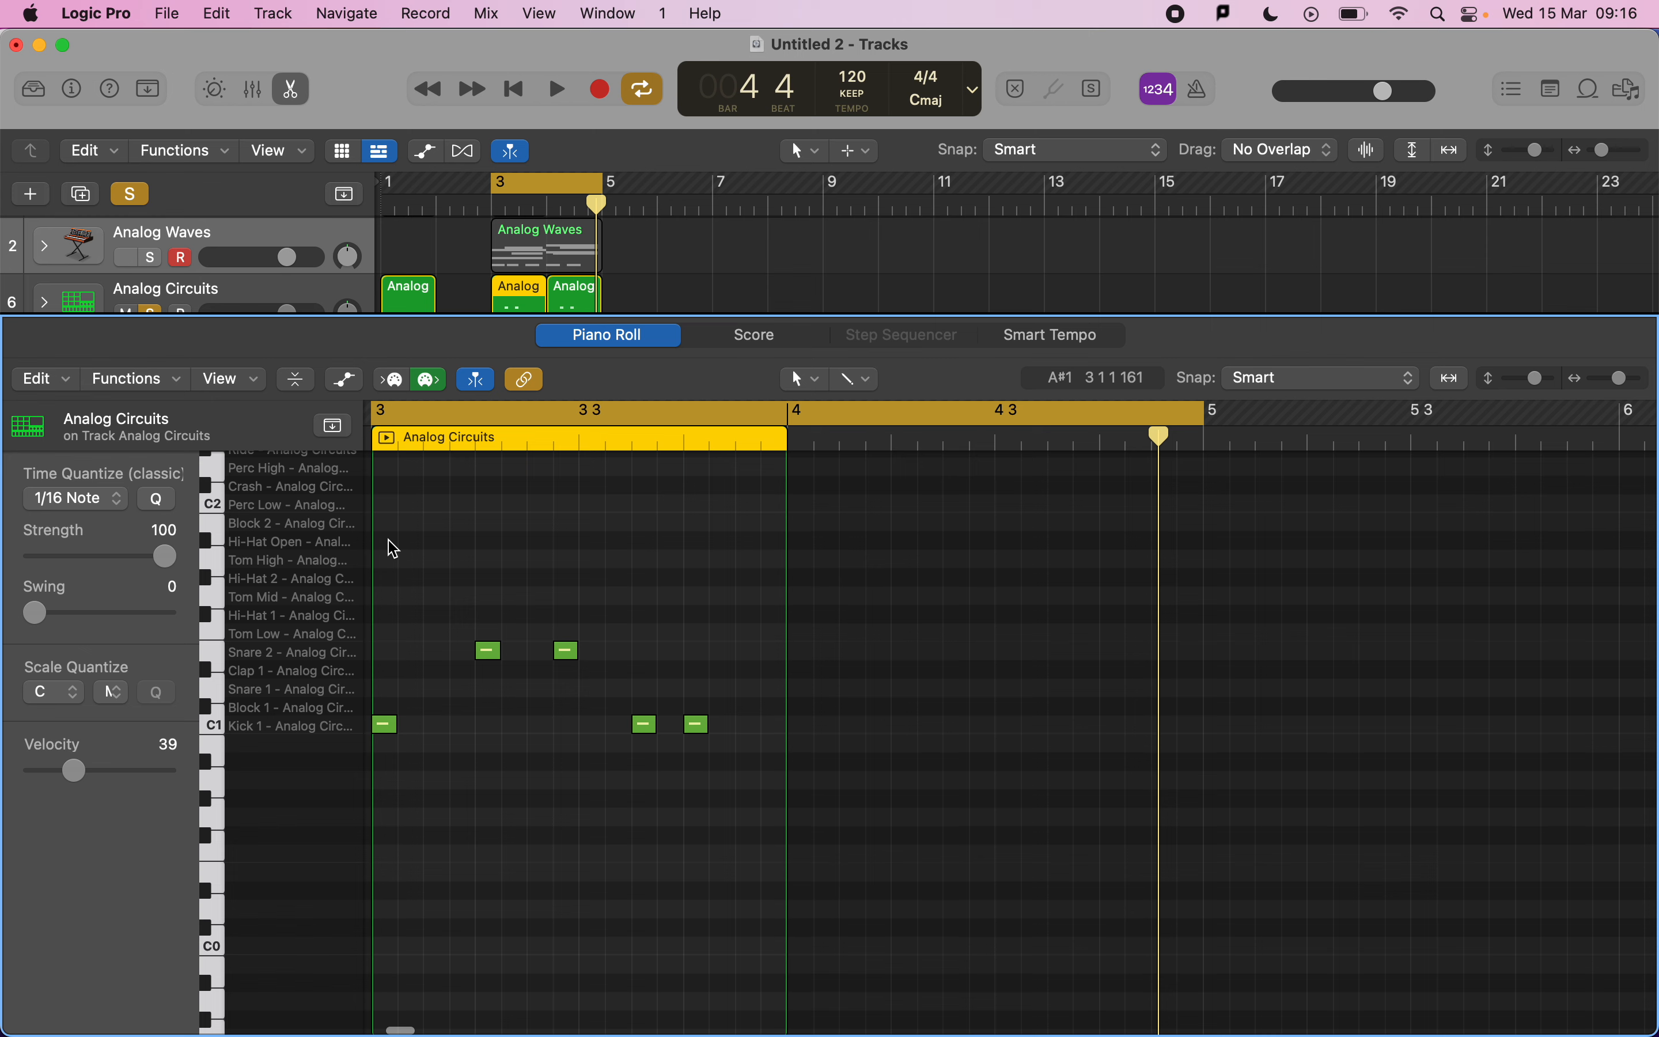
Pencil a note at the start of bar 3 on the hi-hat row and switch Scale Quantize off.
scroll(398, 549, down, 1)
key(t)
key(p)
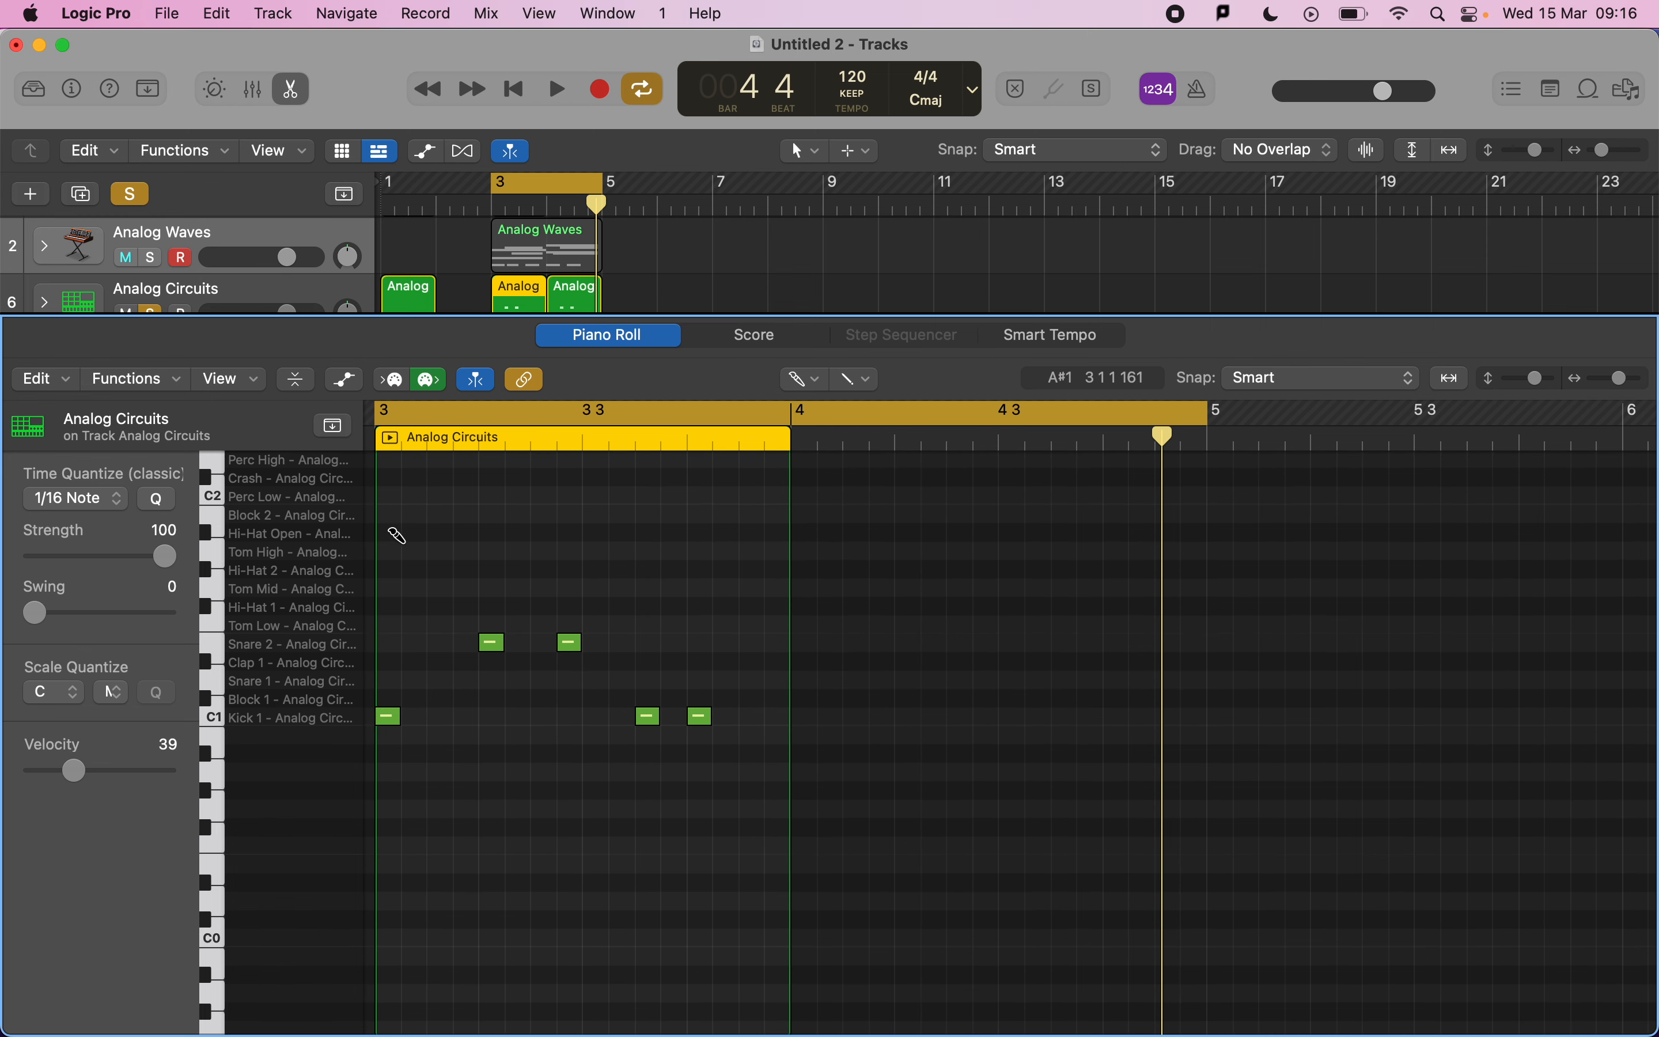
click(392, 529)
double_click(392, 547)
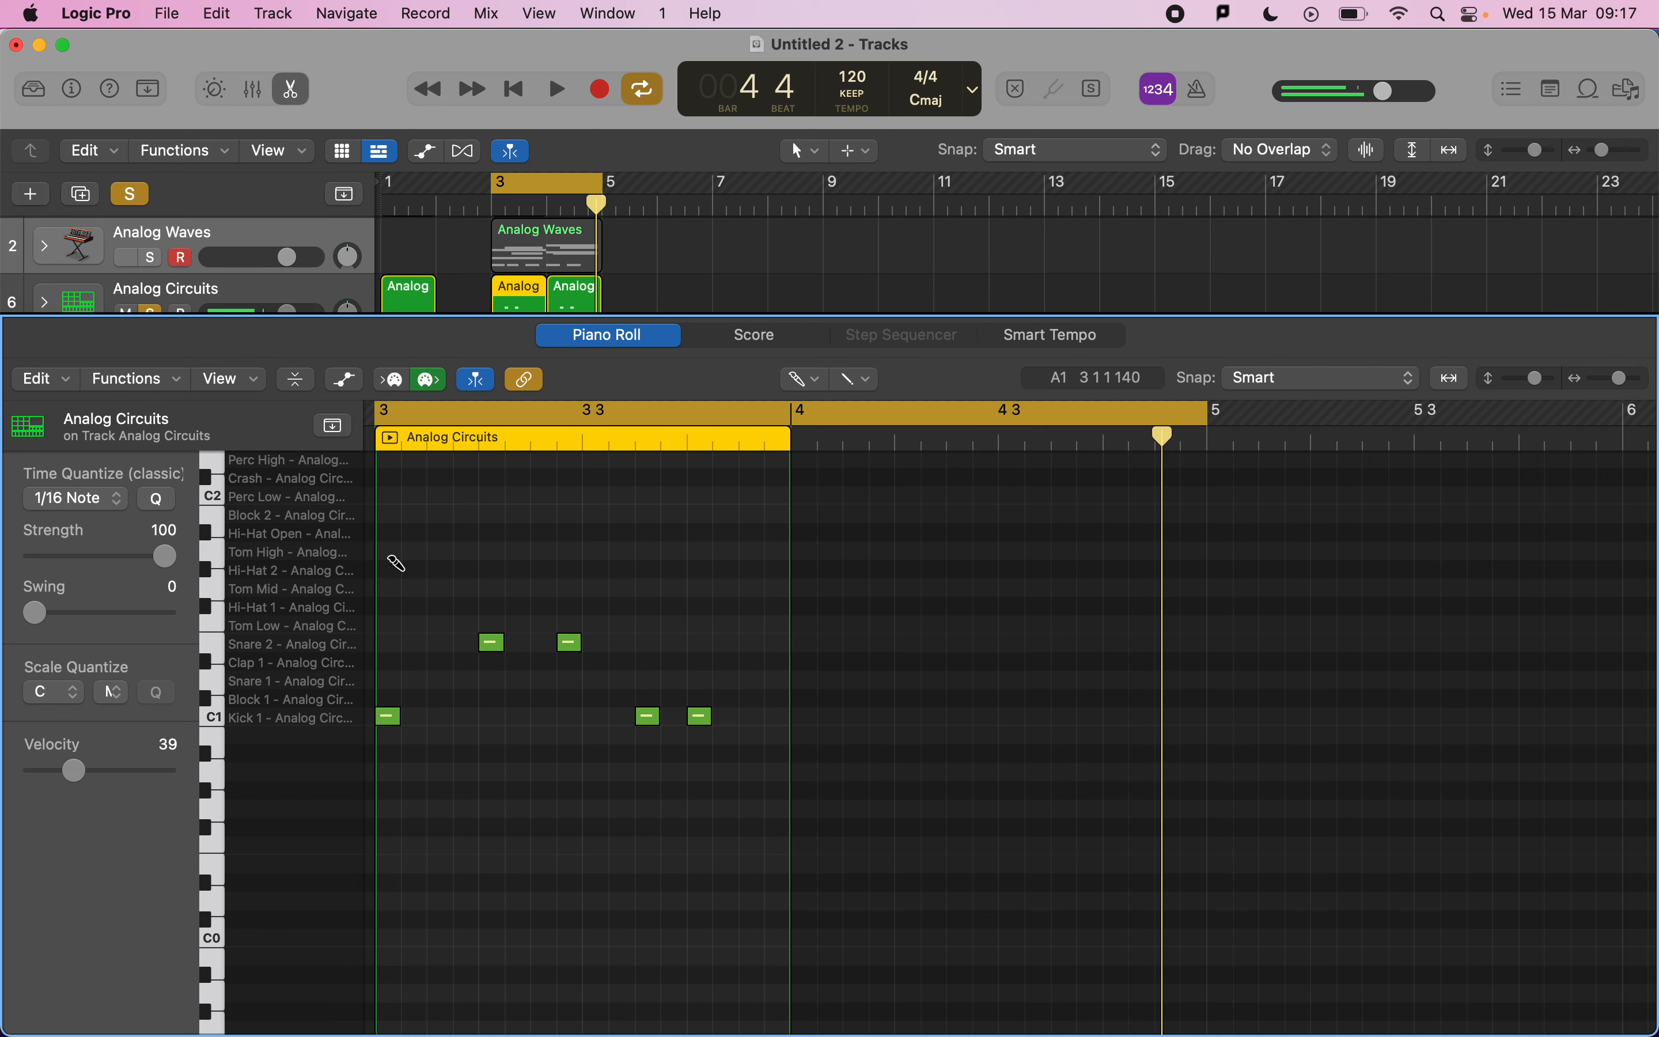
mouse_move(394, 595)
mouse_down()
mouse_move(422, 600)
mouse_move(388, 585)
mouse_up()
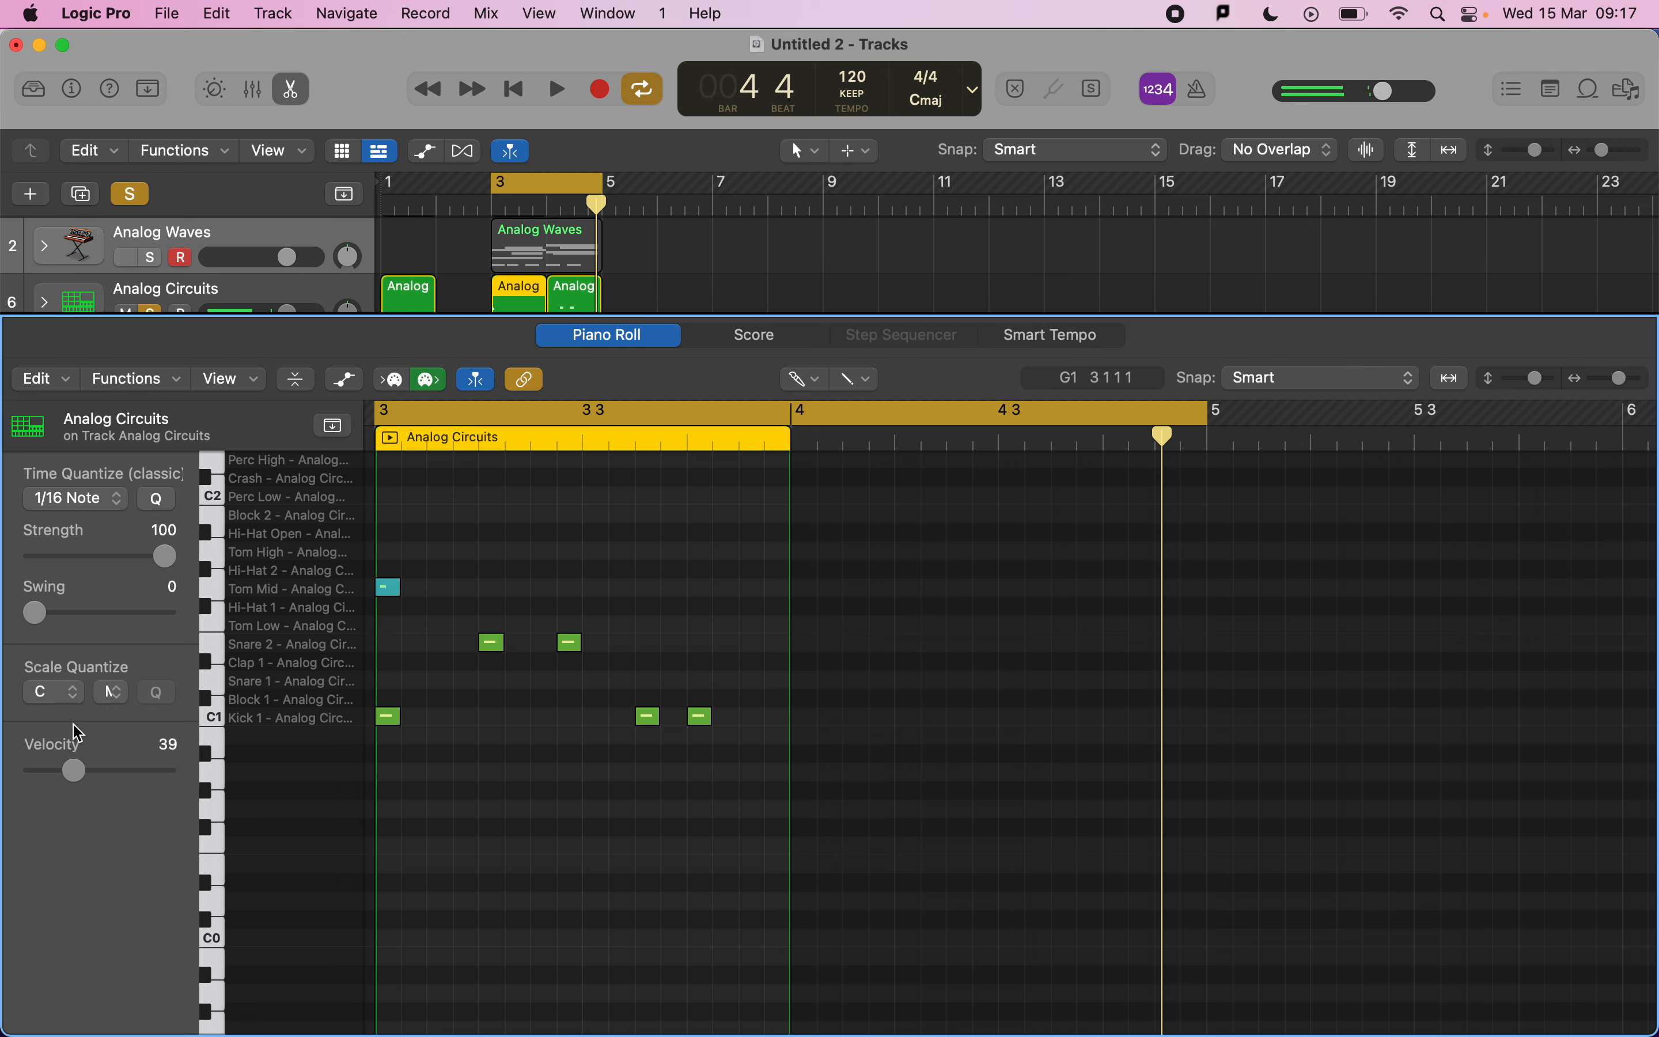
click(62, 695)
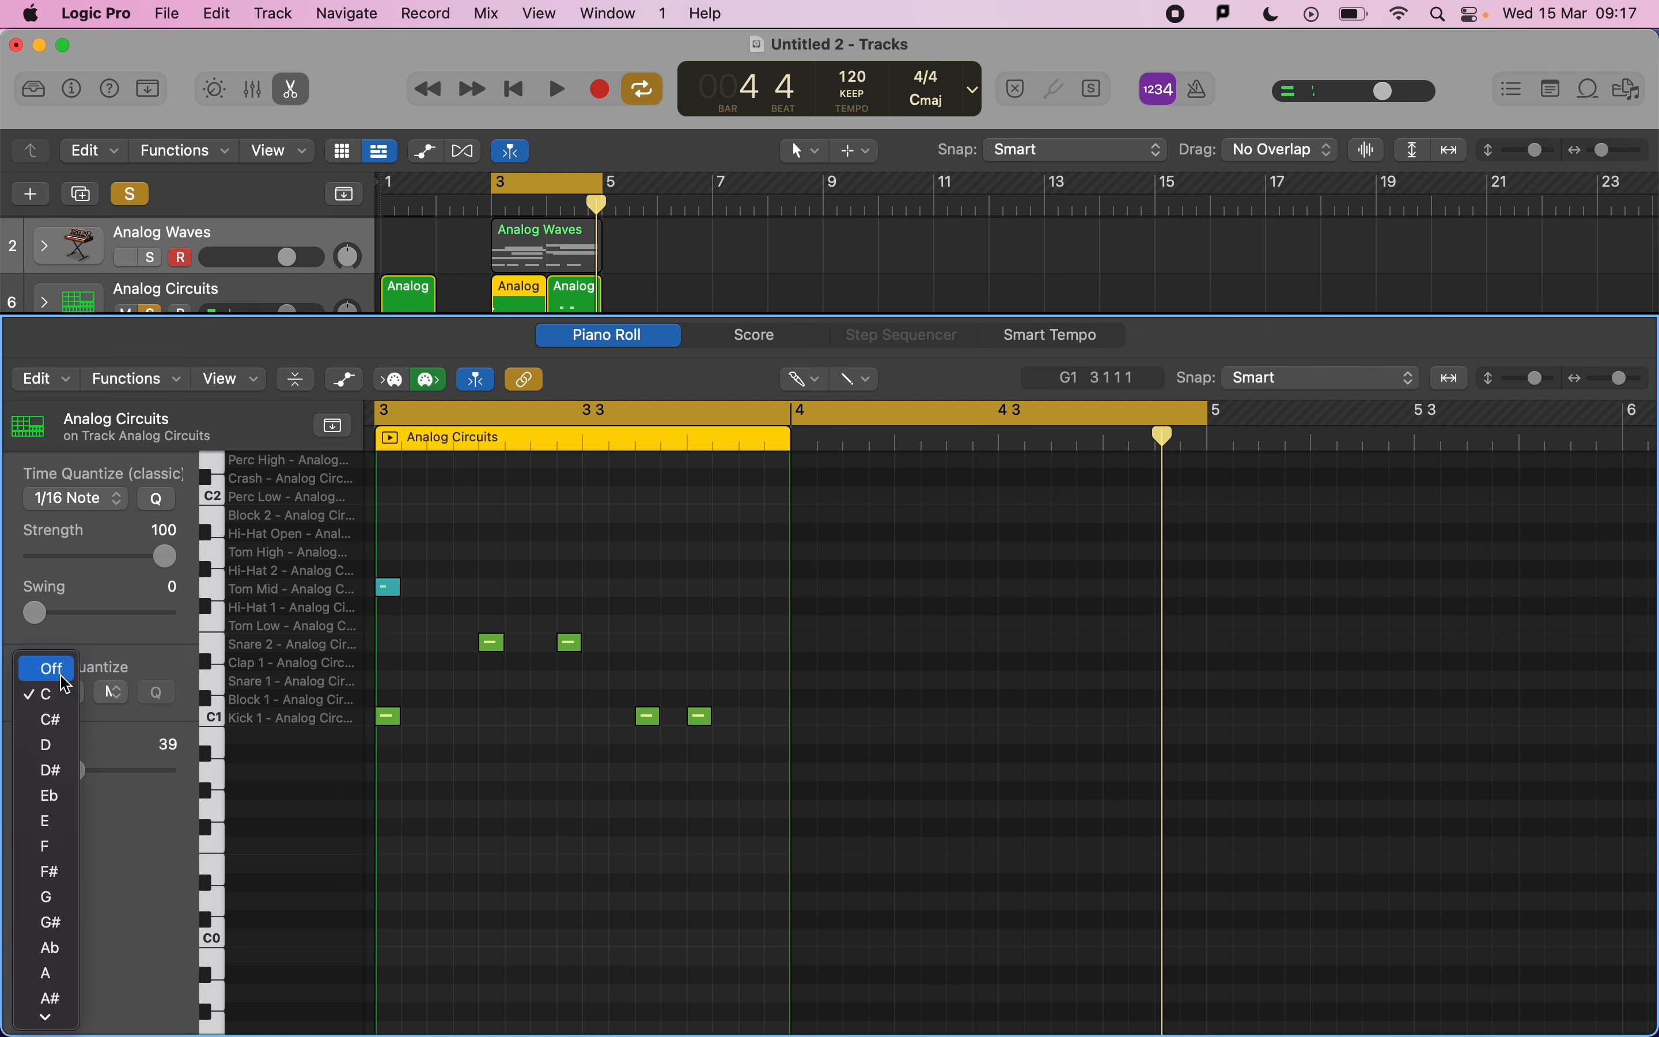
click(42, 671)
Delete the misplaced note and paint eight 16th-note Hi-Hat 1 hits across the first half of bar 3.
click(386, 586)
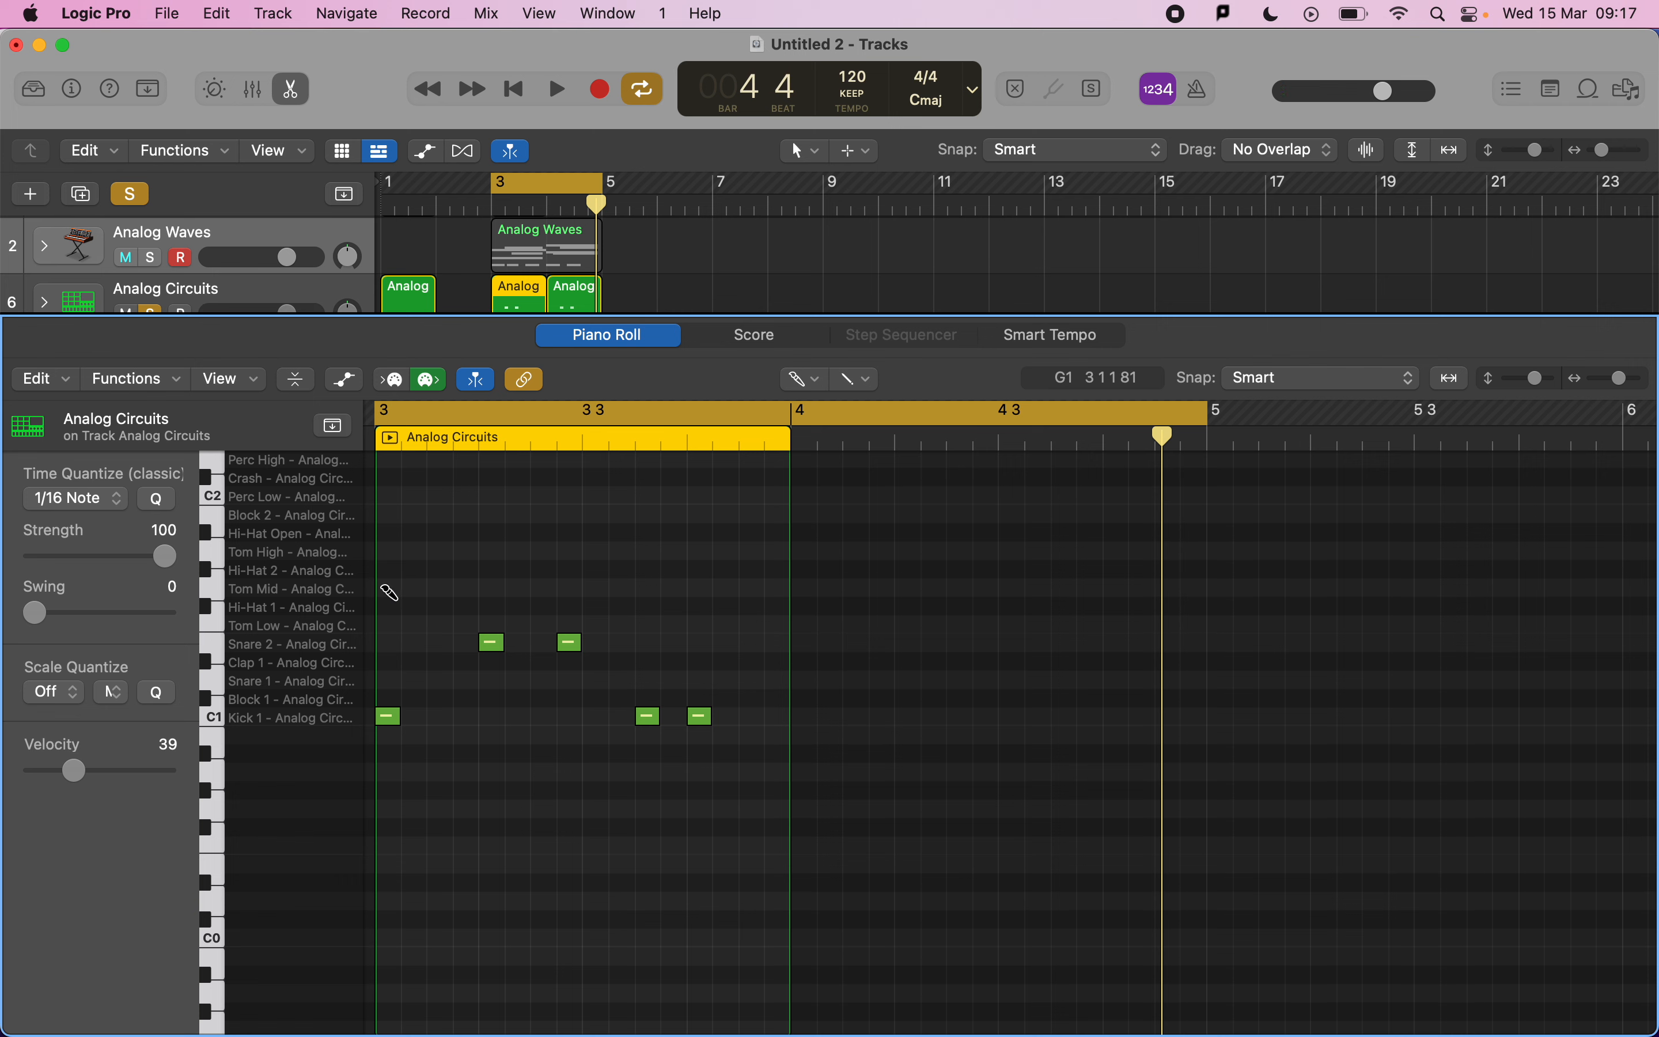
click(385, 603)
drag(389, 607, 569, 610)
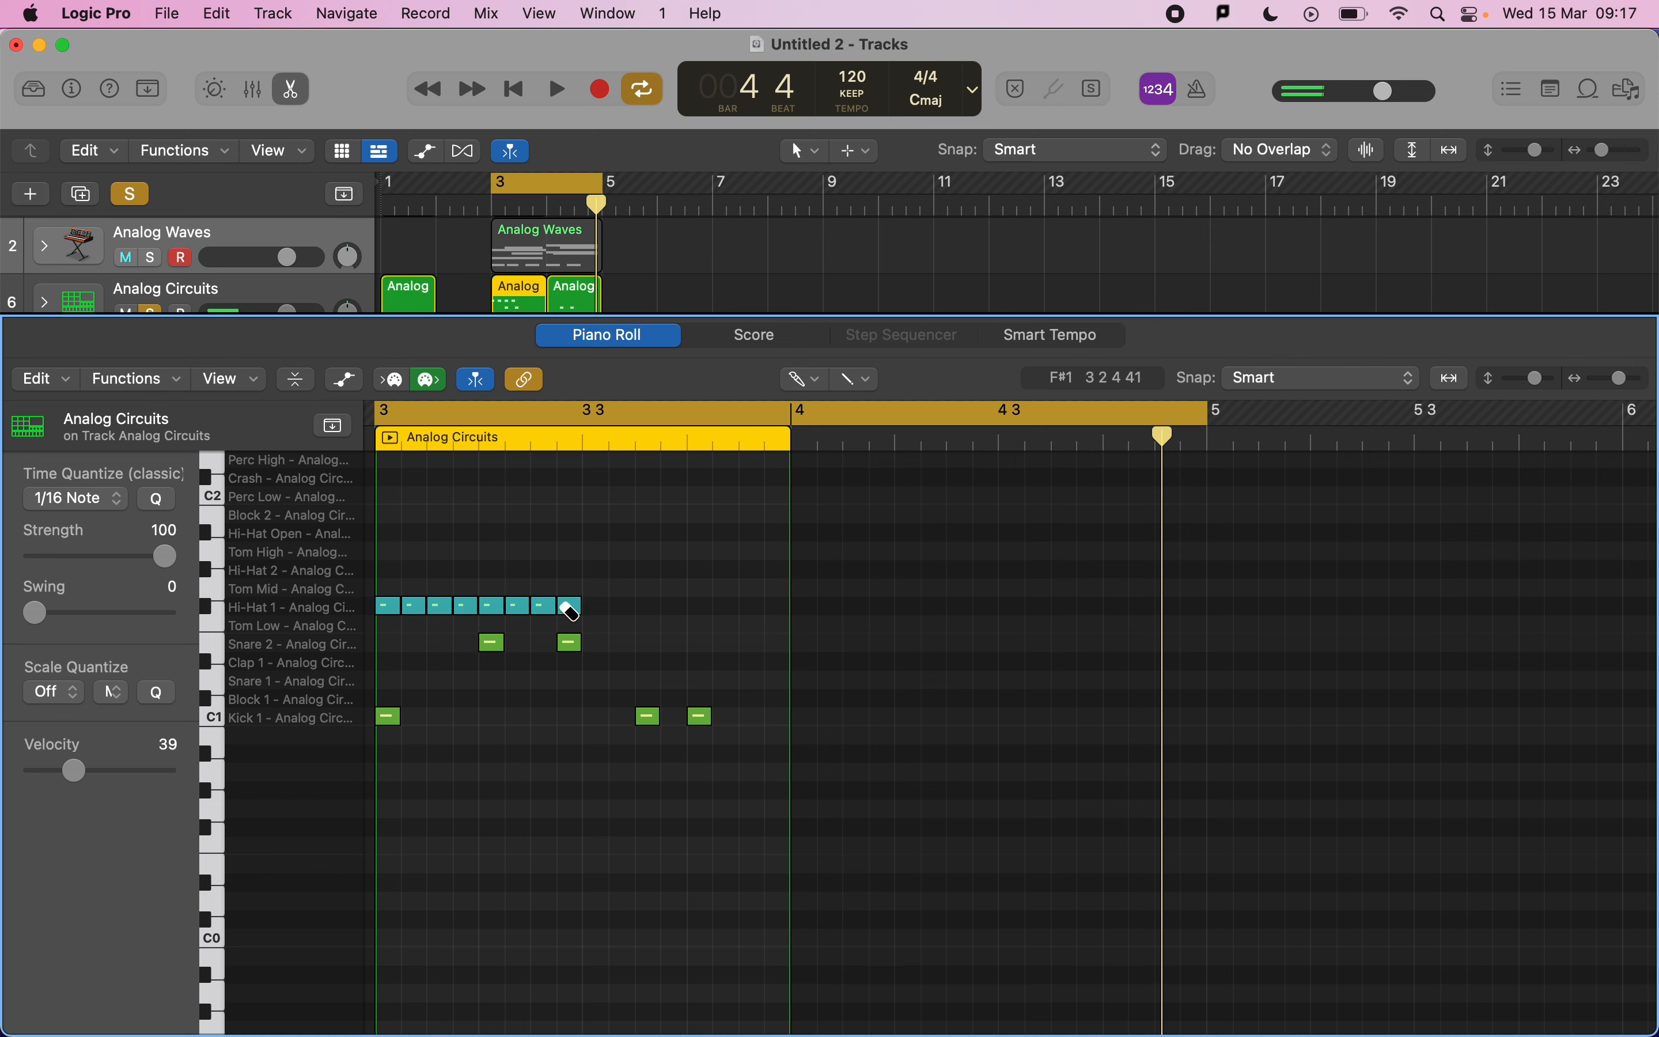
Set Time Quantize to 1/8 Note, paint four eighth-note Hi-Hat 1 hits across the second half of bar 3, and play back.
click(90, 506)
click(89, 479)
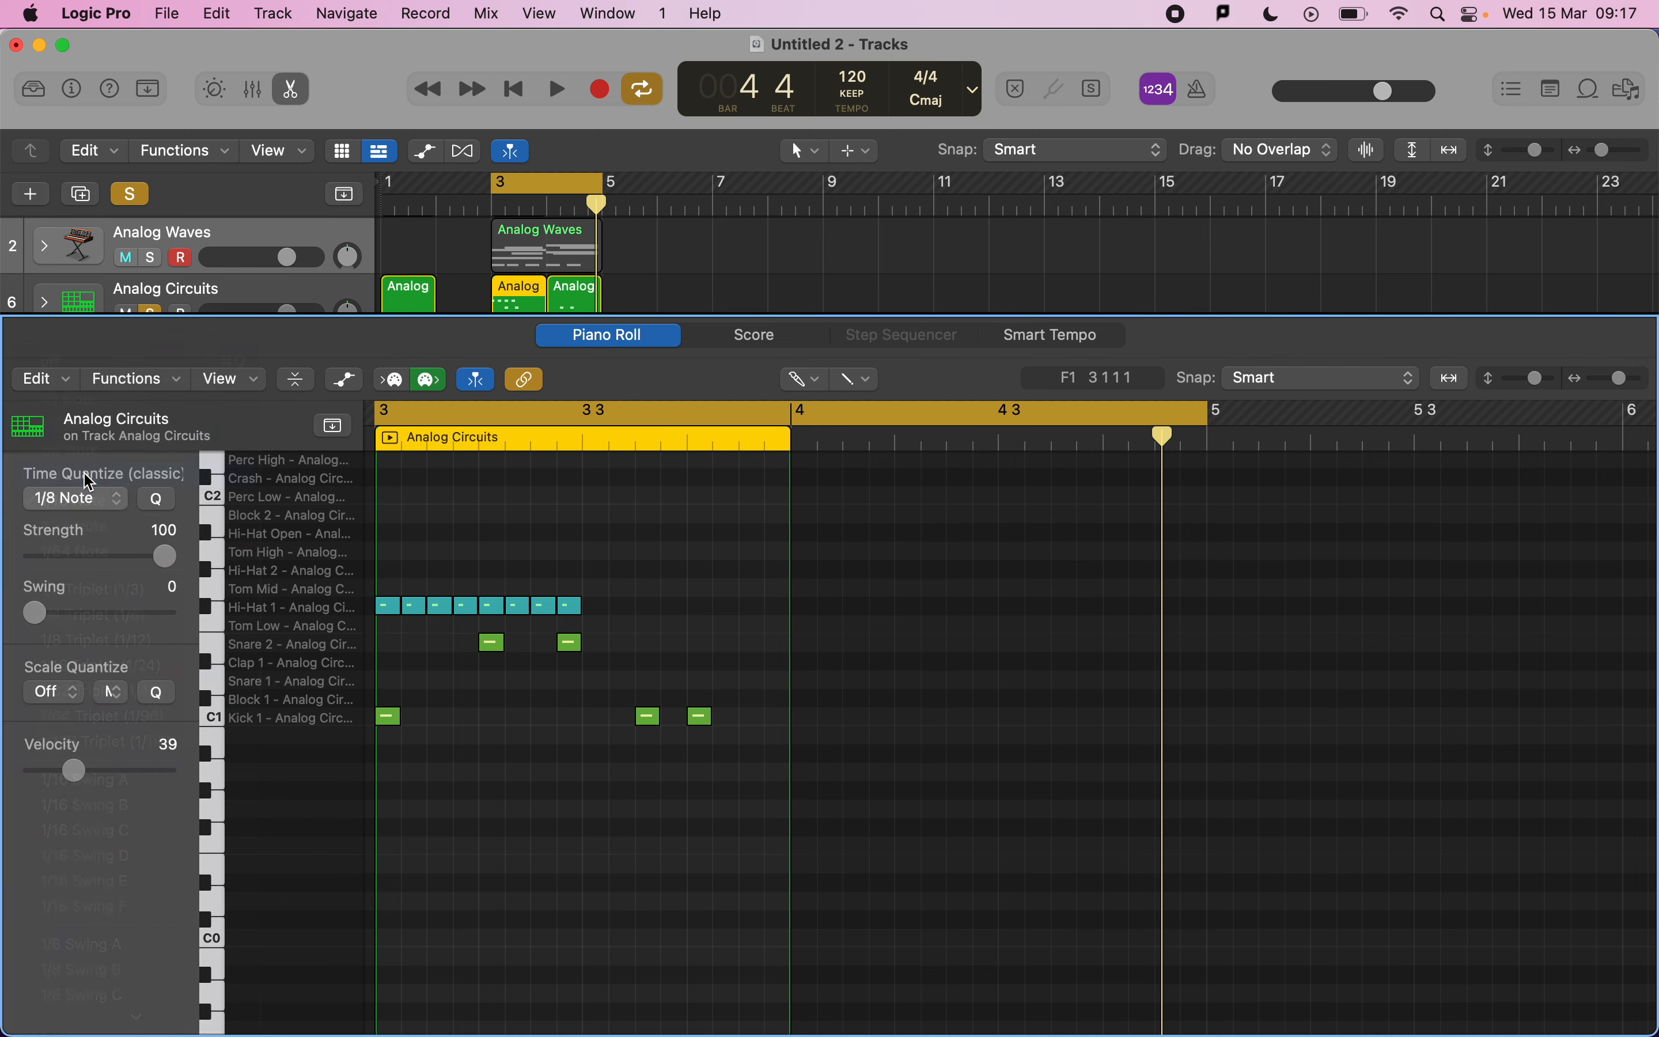
drag(586, 606, 747, 603)
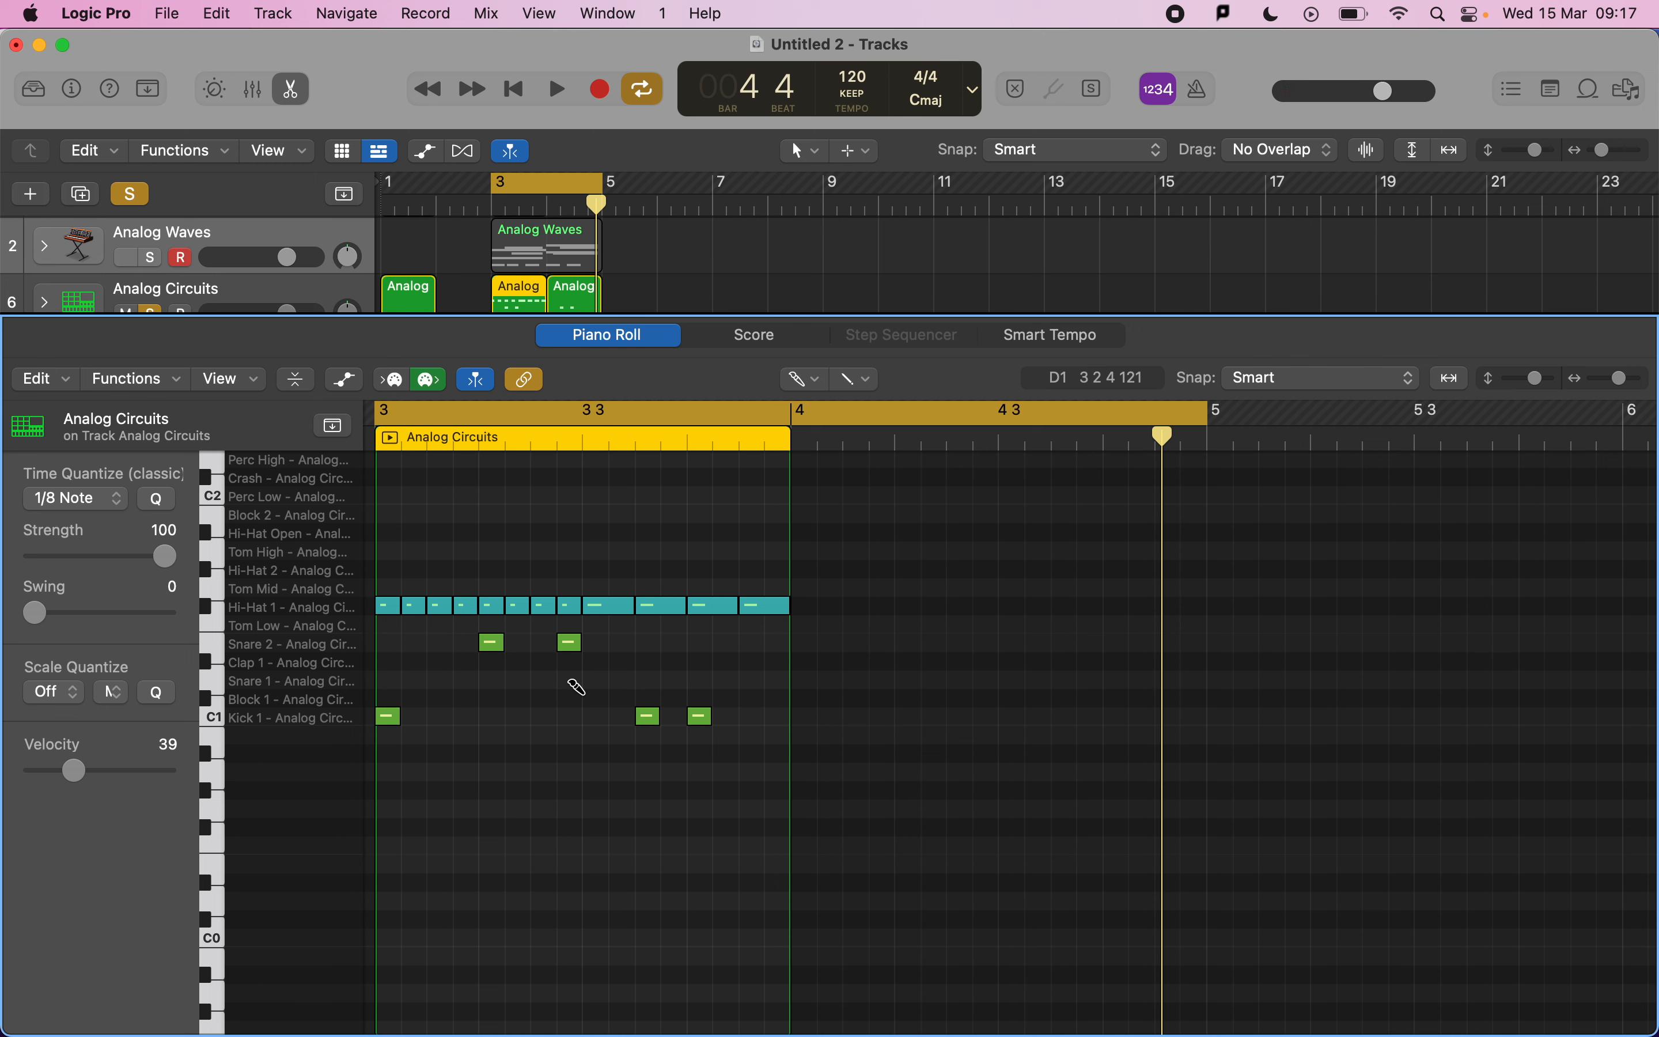
key(space)
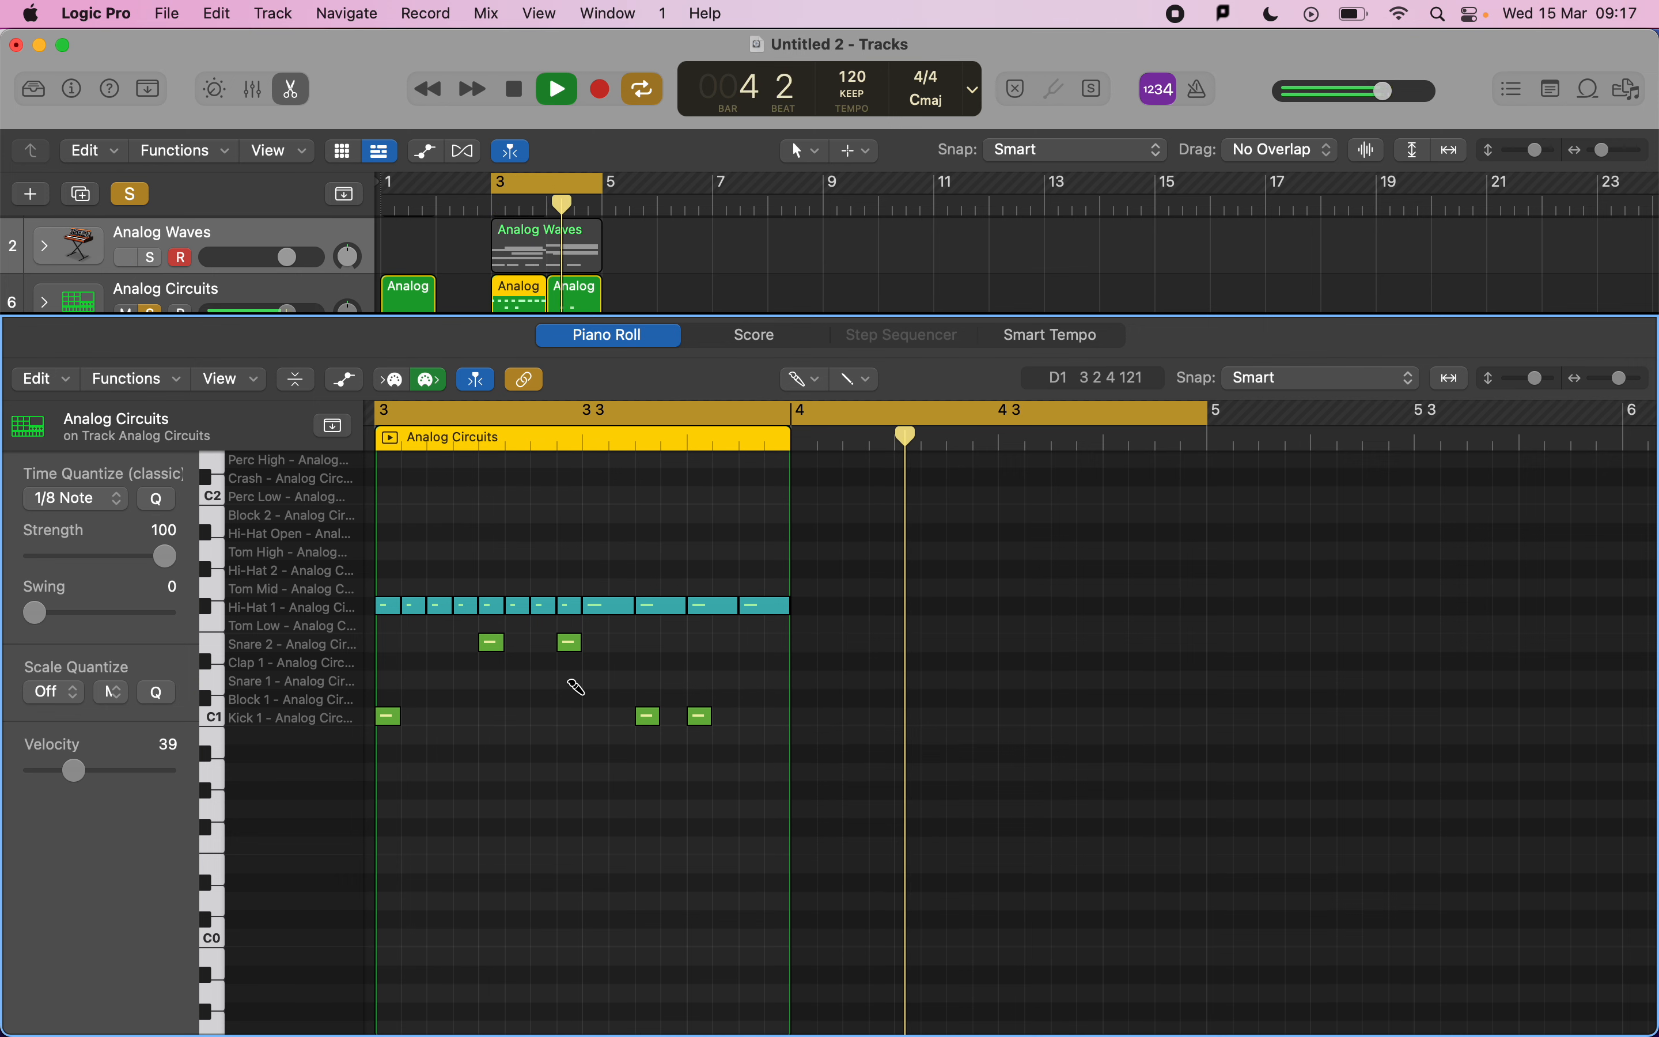
key(space)
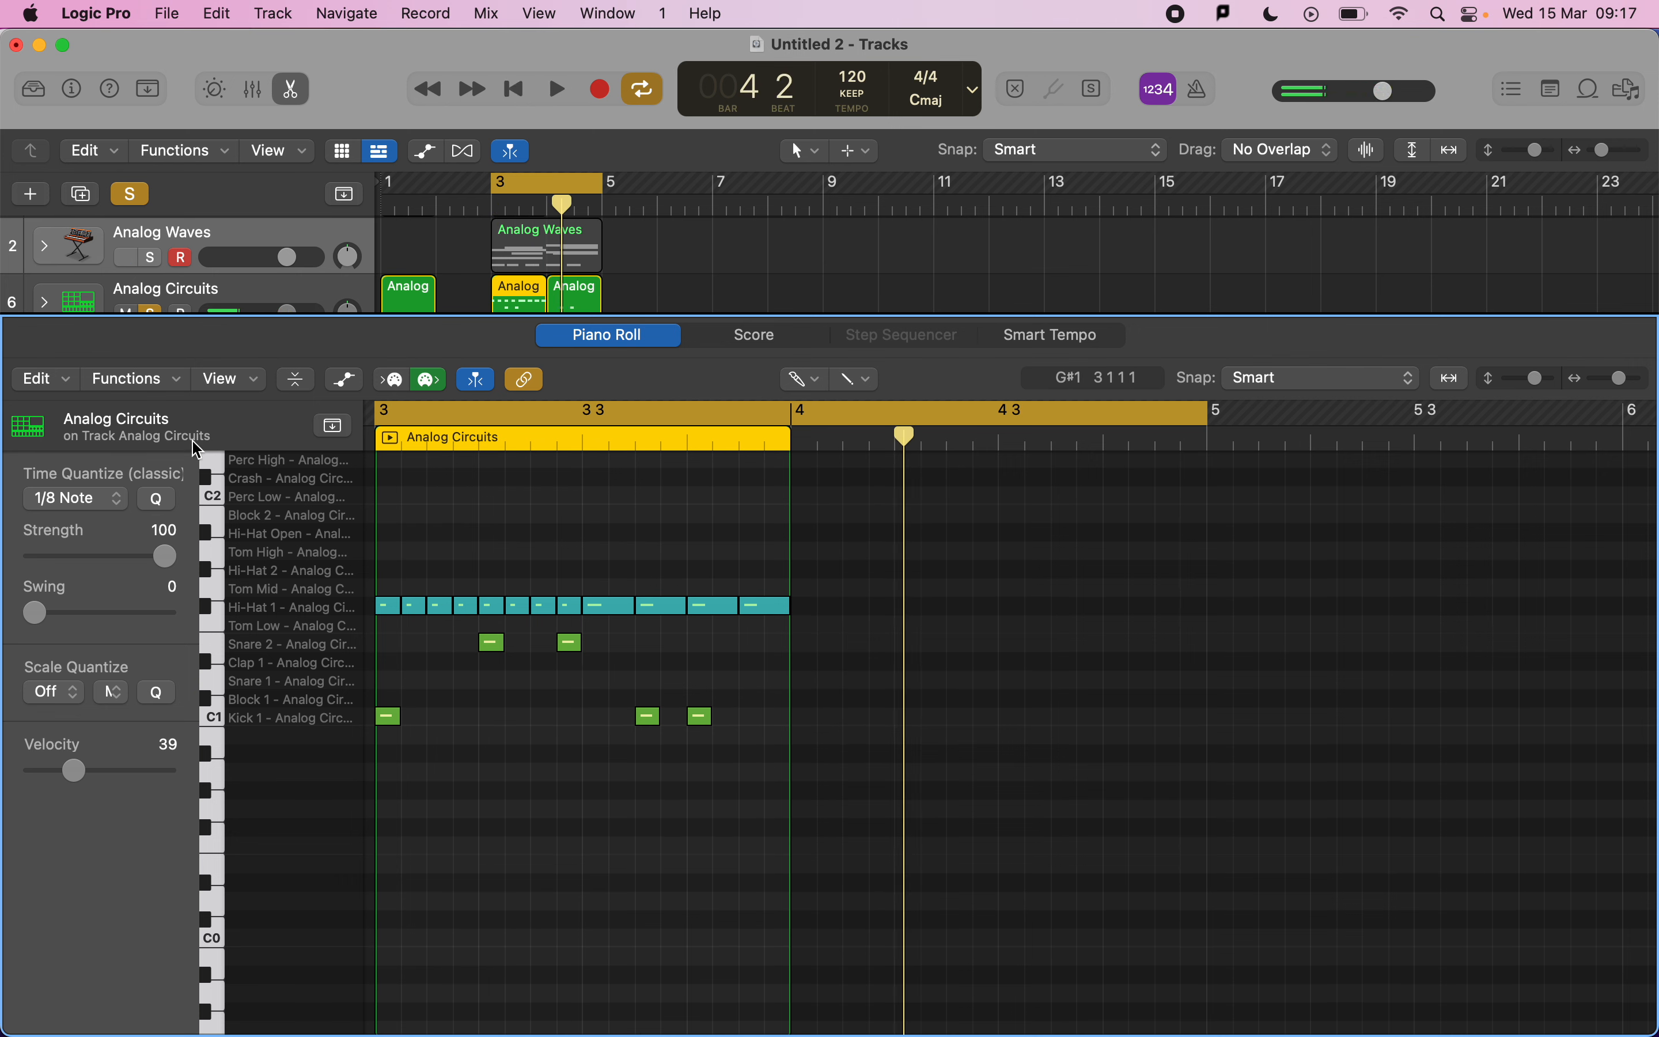
Select the eight 16th-note hi-hats, quantize them to 1/16 Note with swing 66, and play back.
key(t)
key(t)
drag(390, 559, 578, 616)
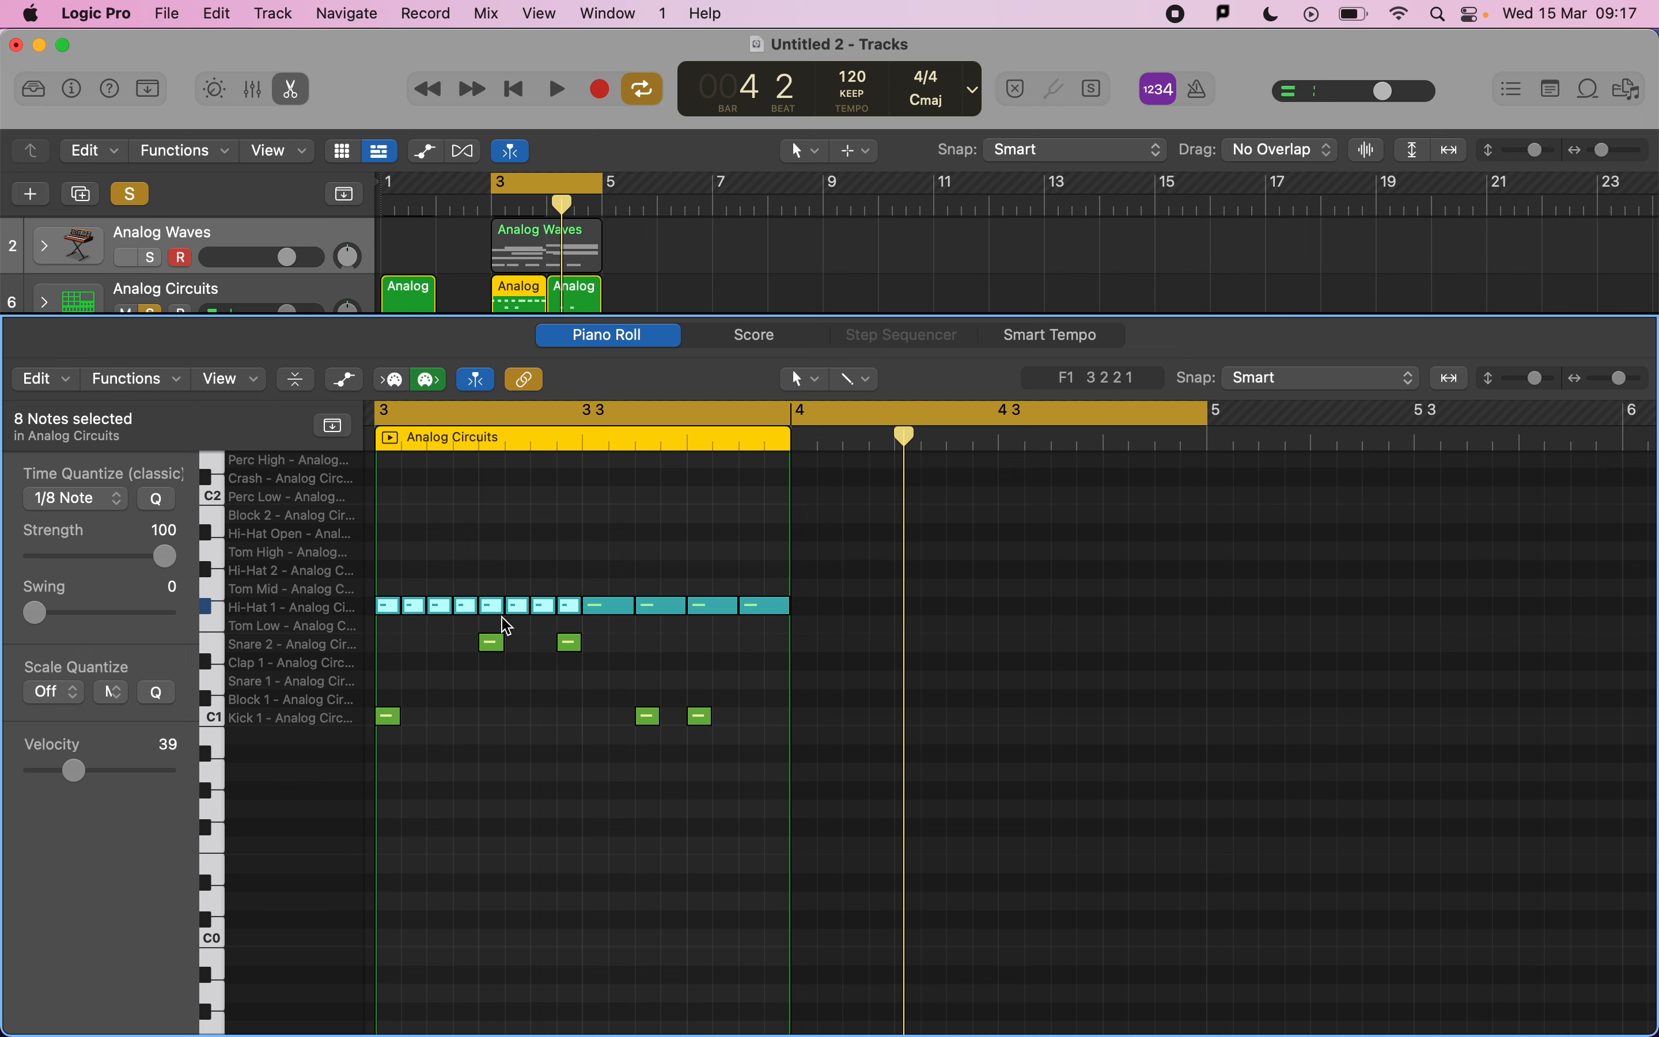
click(75, 497)
click(103, 529)
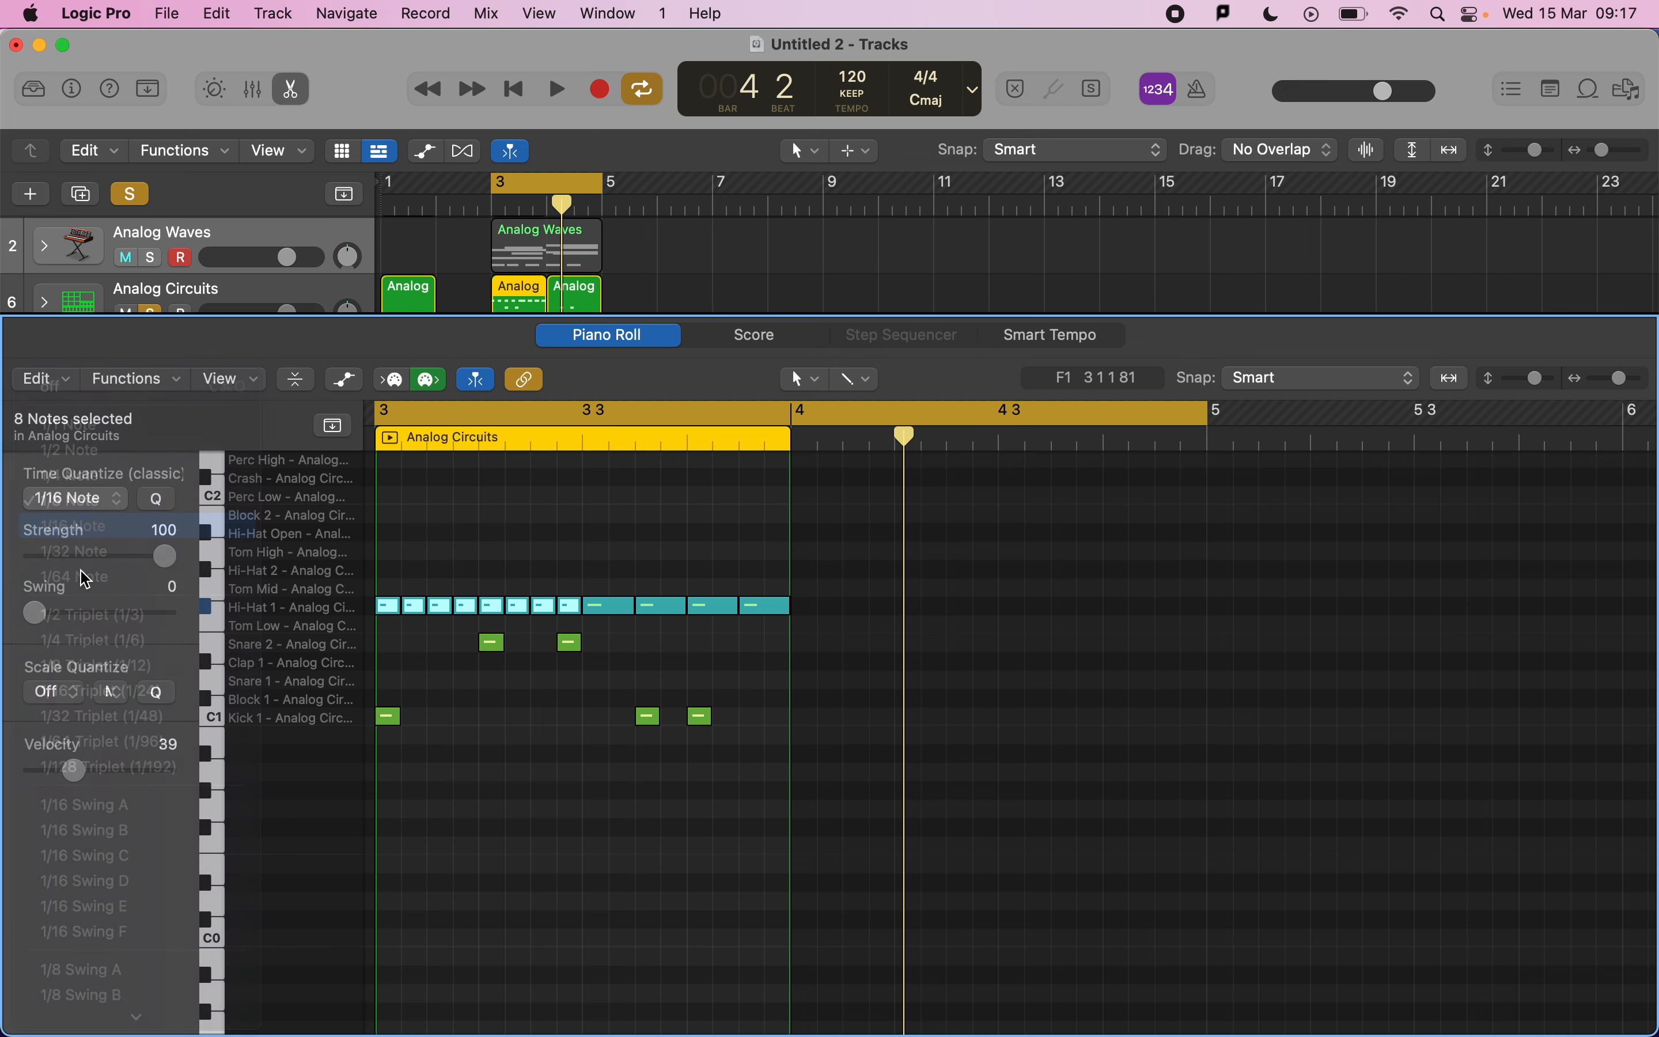
drag(40, 620, 120, 625)
key(space)
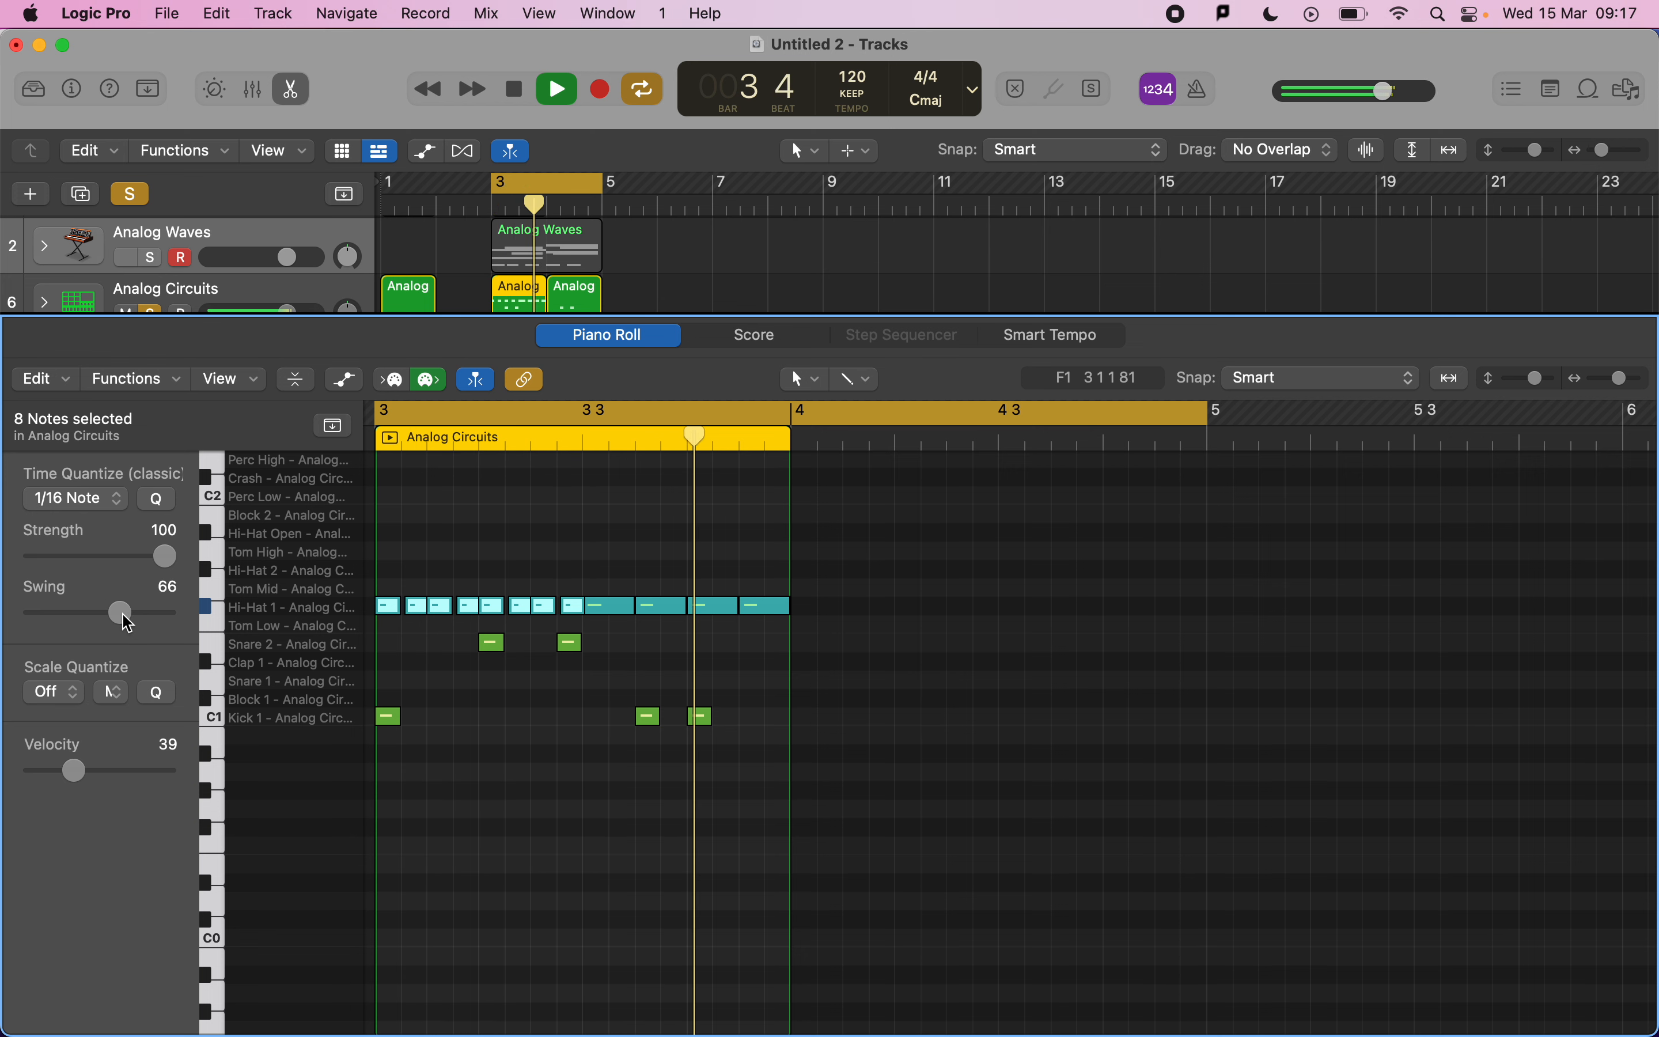
key(space)
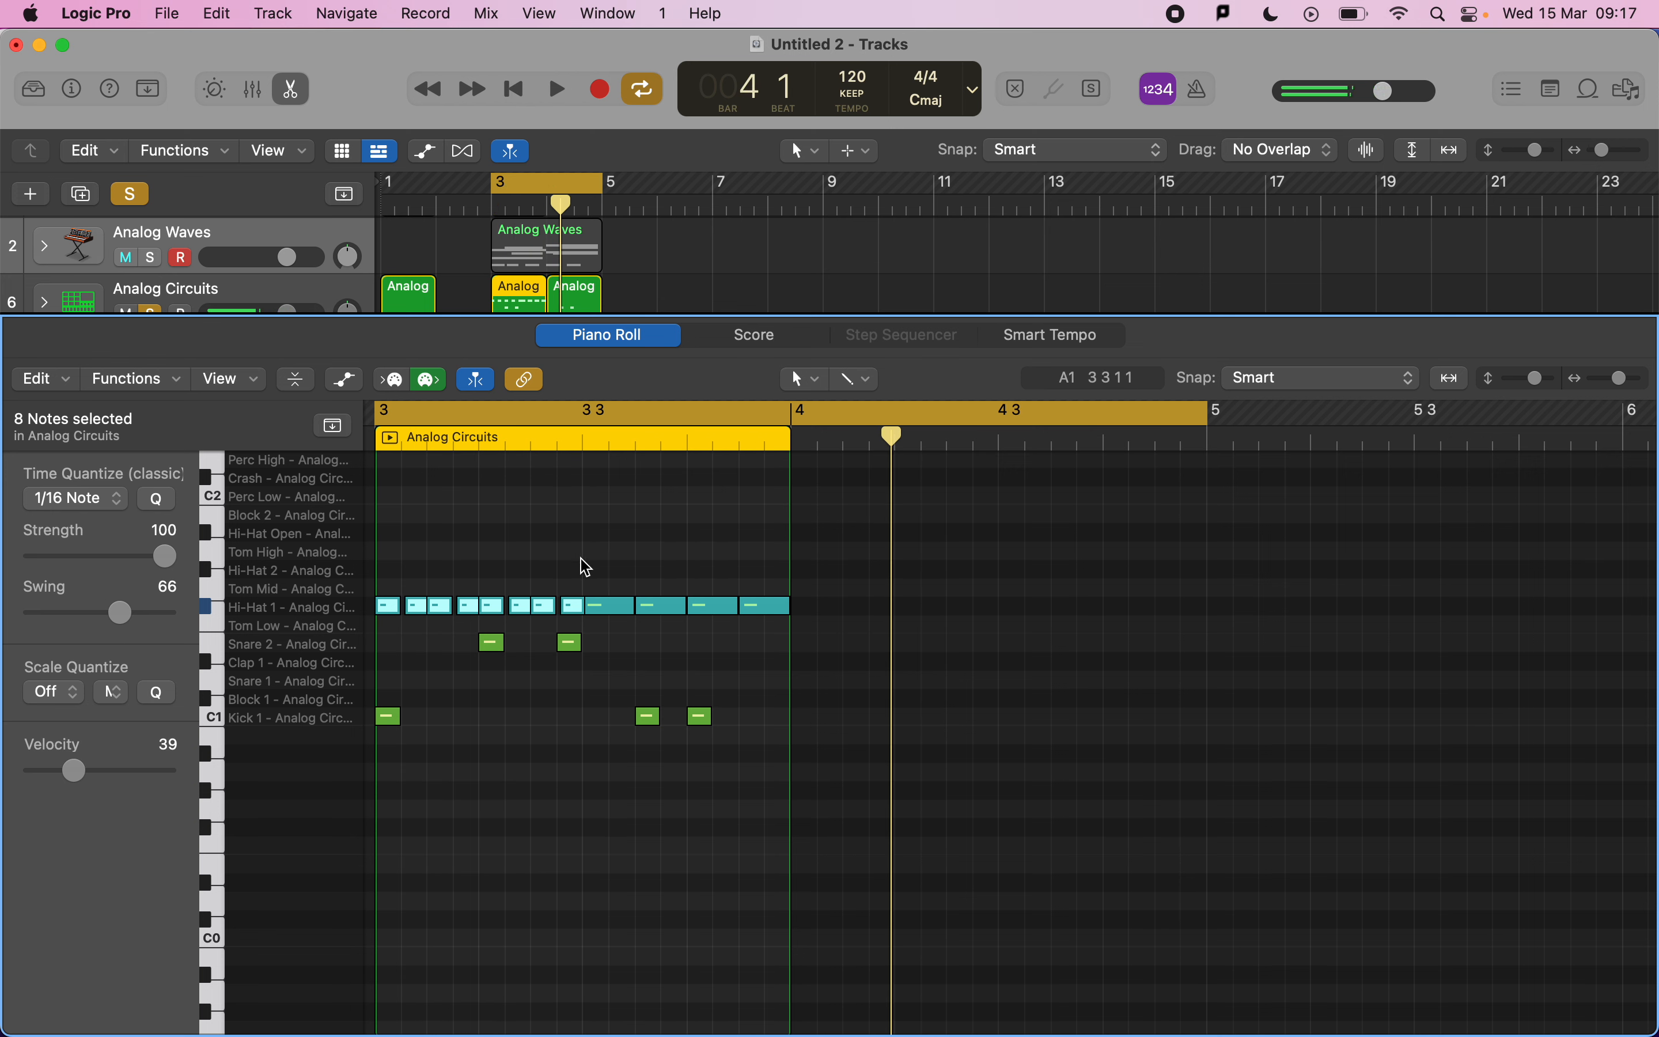
Select the four eighth-note hi-hats, quantize them to 1/8 Note with swing 66, and play back.
click(598, 574)
drag(618, 569, 764, 634)
click(109, 498)
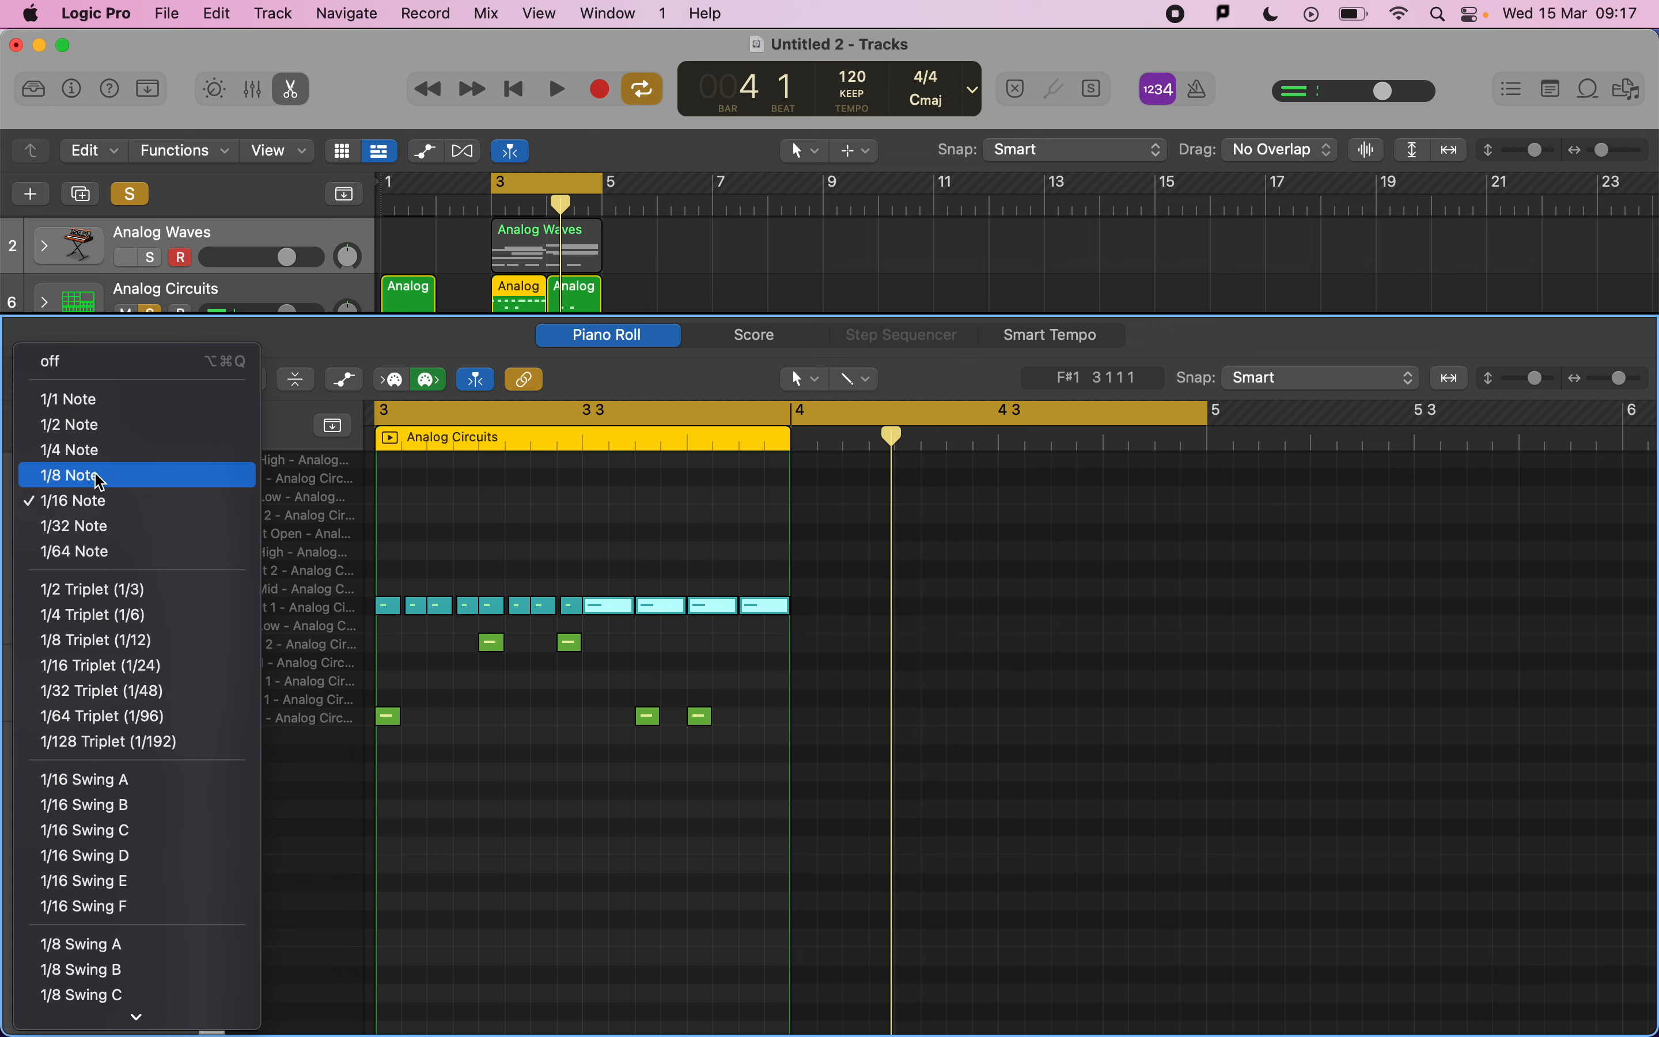
click(101, 476)
click(120, 612)
key(space)
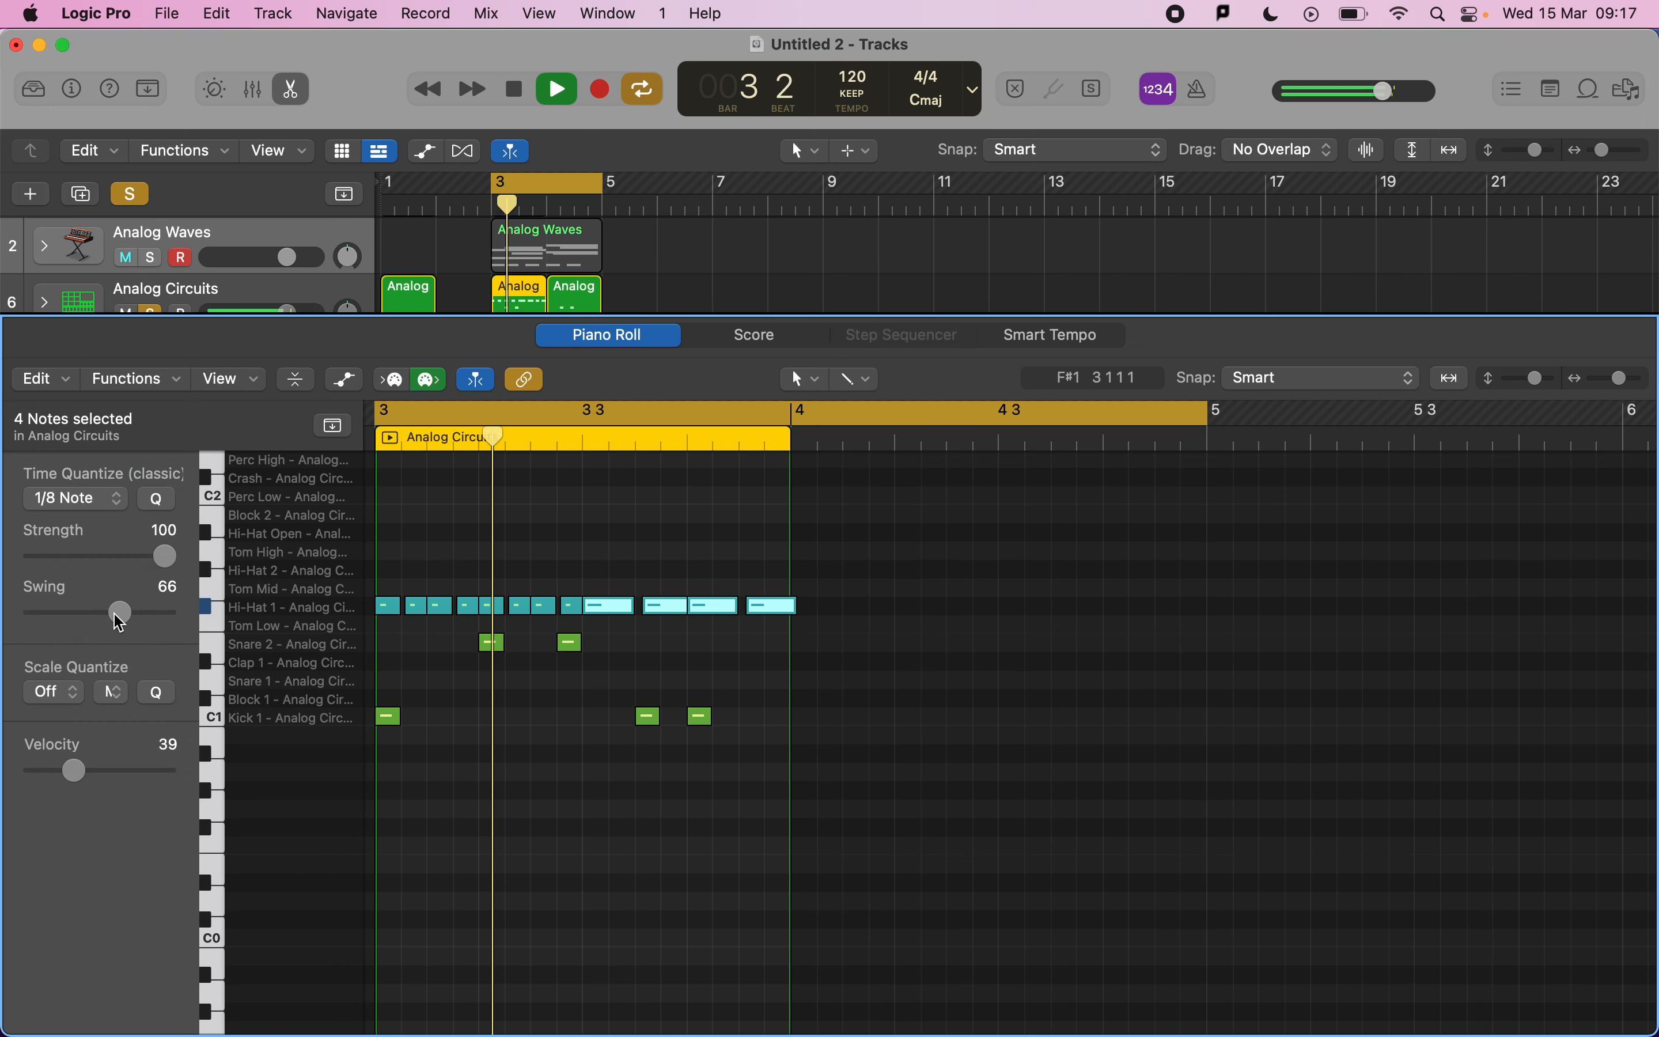
key(space)
Delete the bar-4 drum region, extend the bar-3 drum region across bar 4, and play back.
click(579, 295)
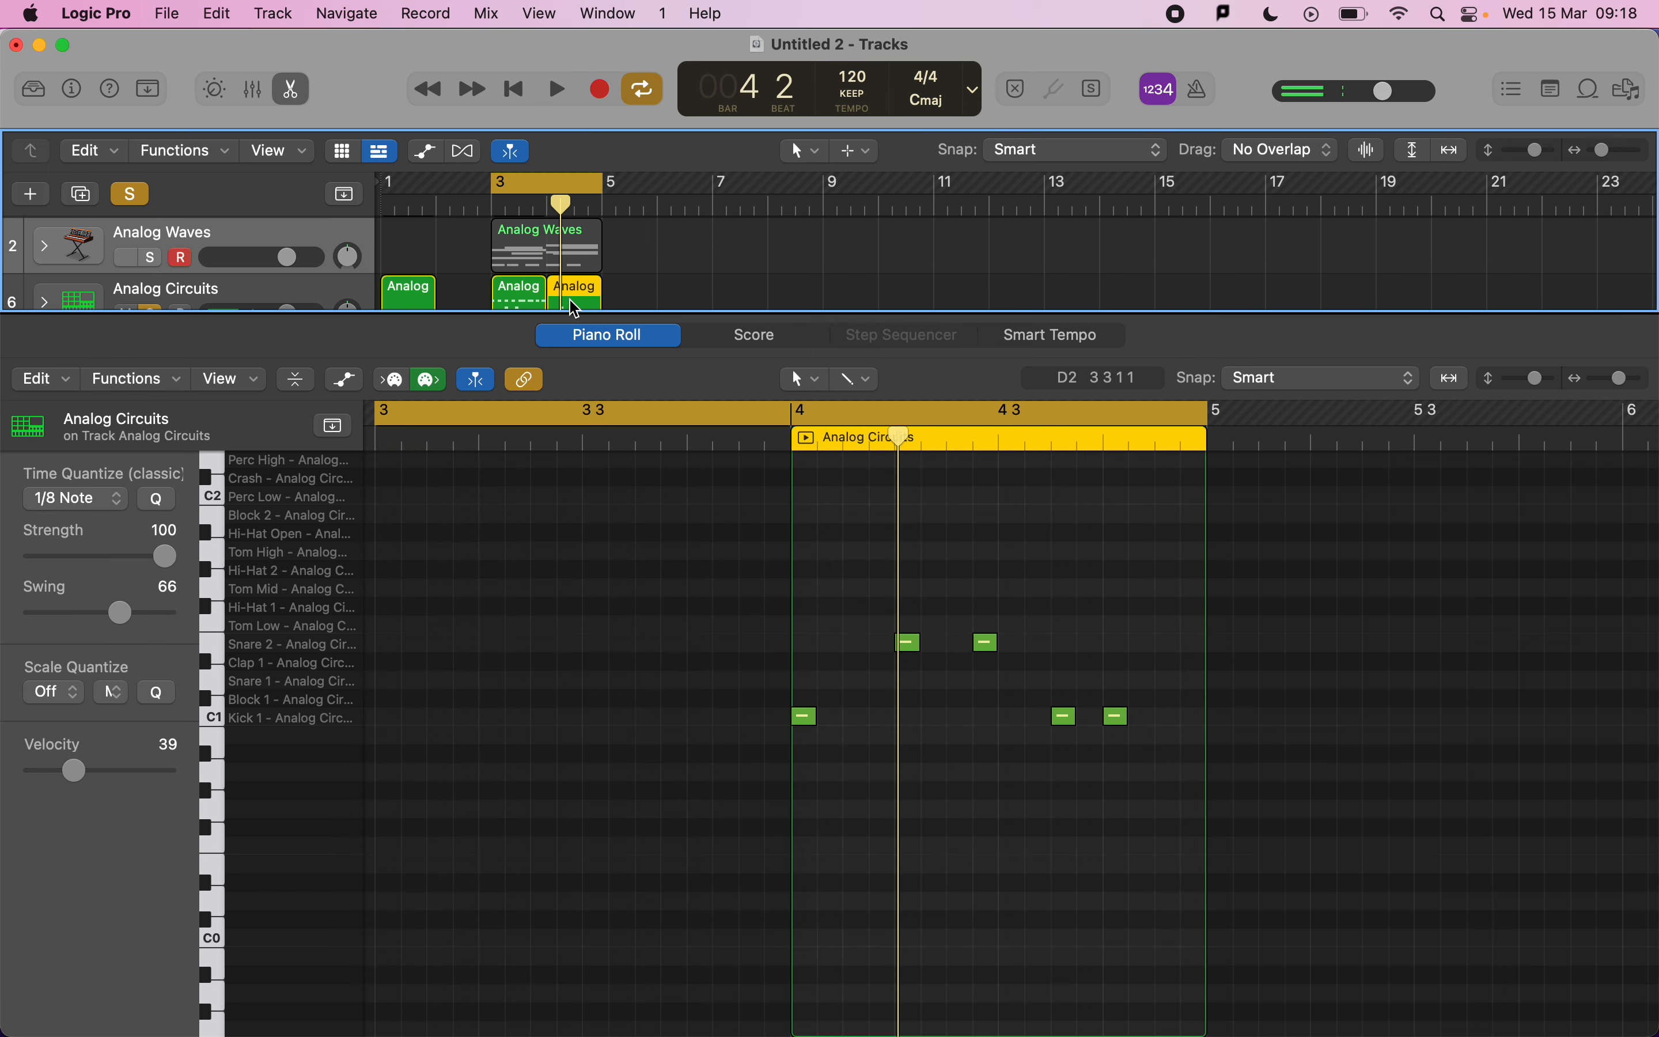
key(Delete)
drag(552, 296, 601, 288)
key(space)
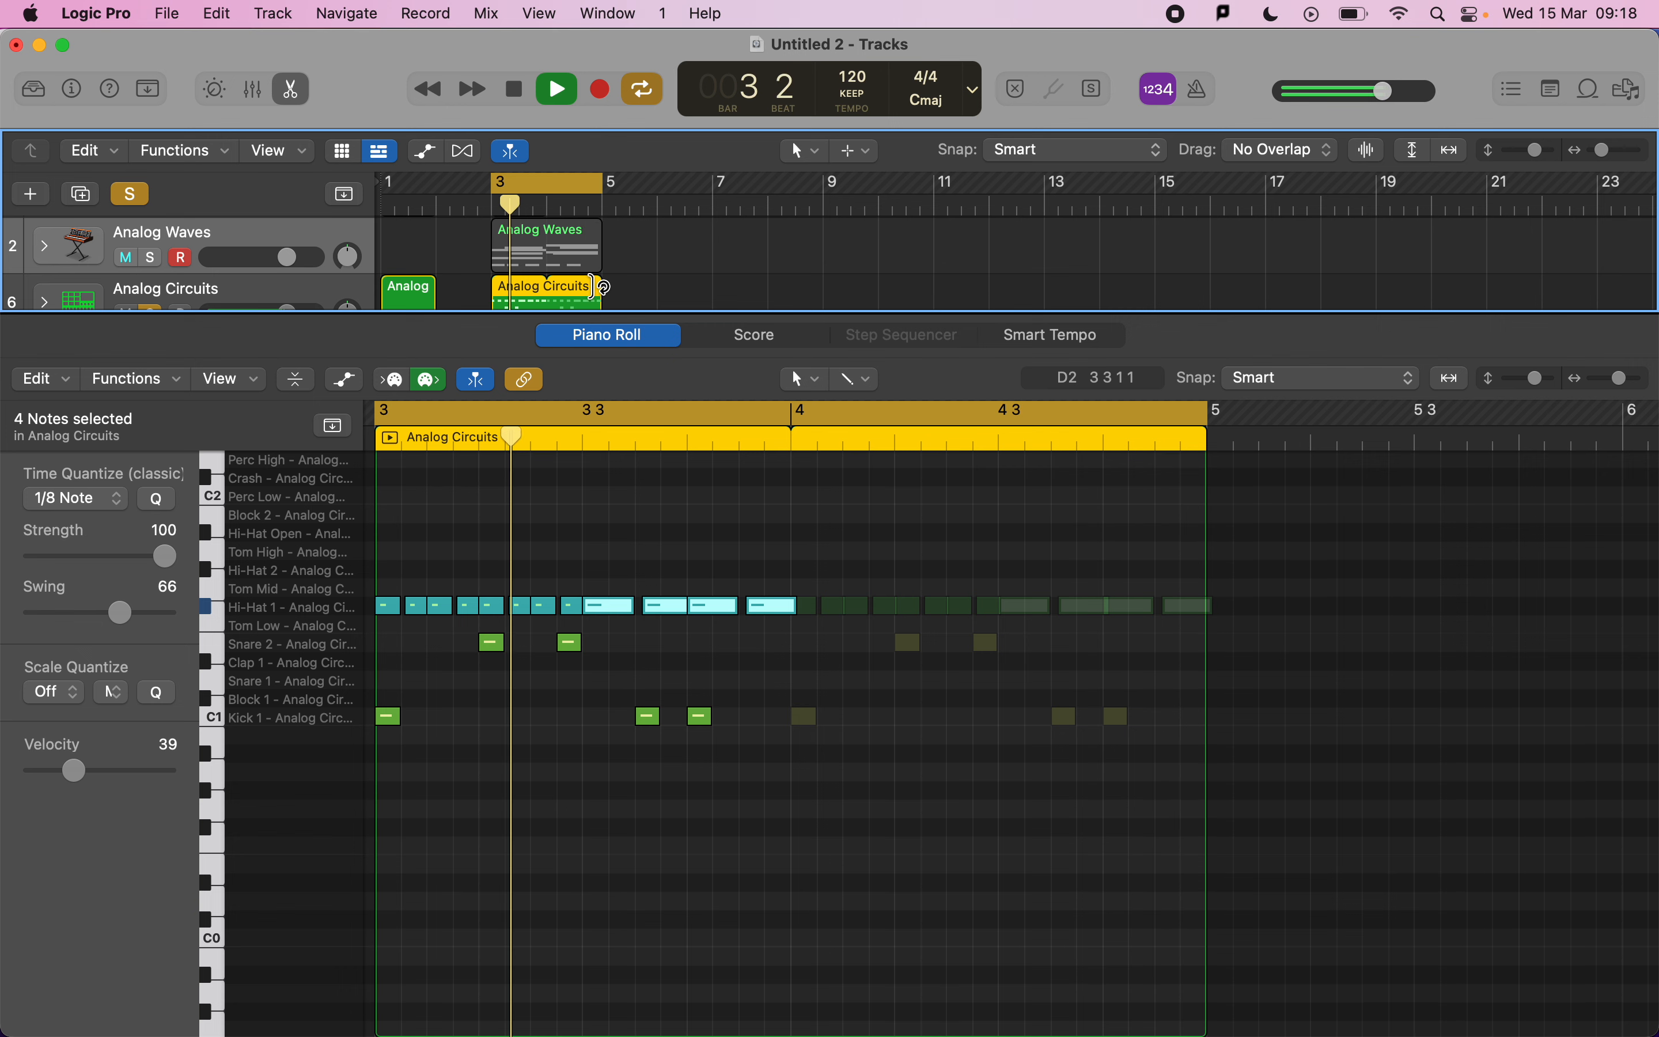
key(space)
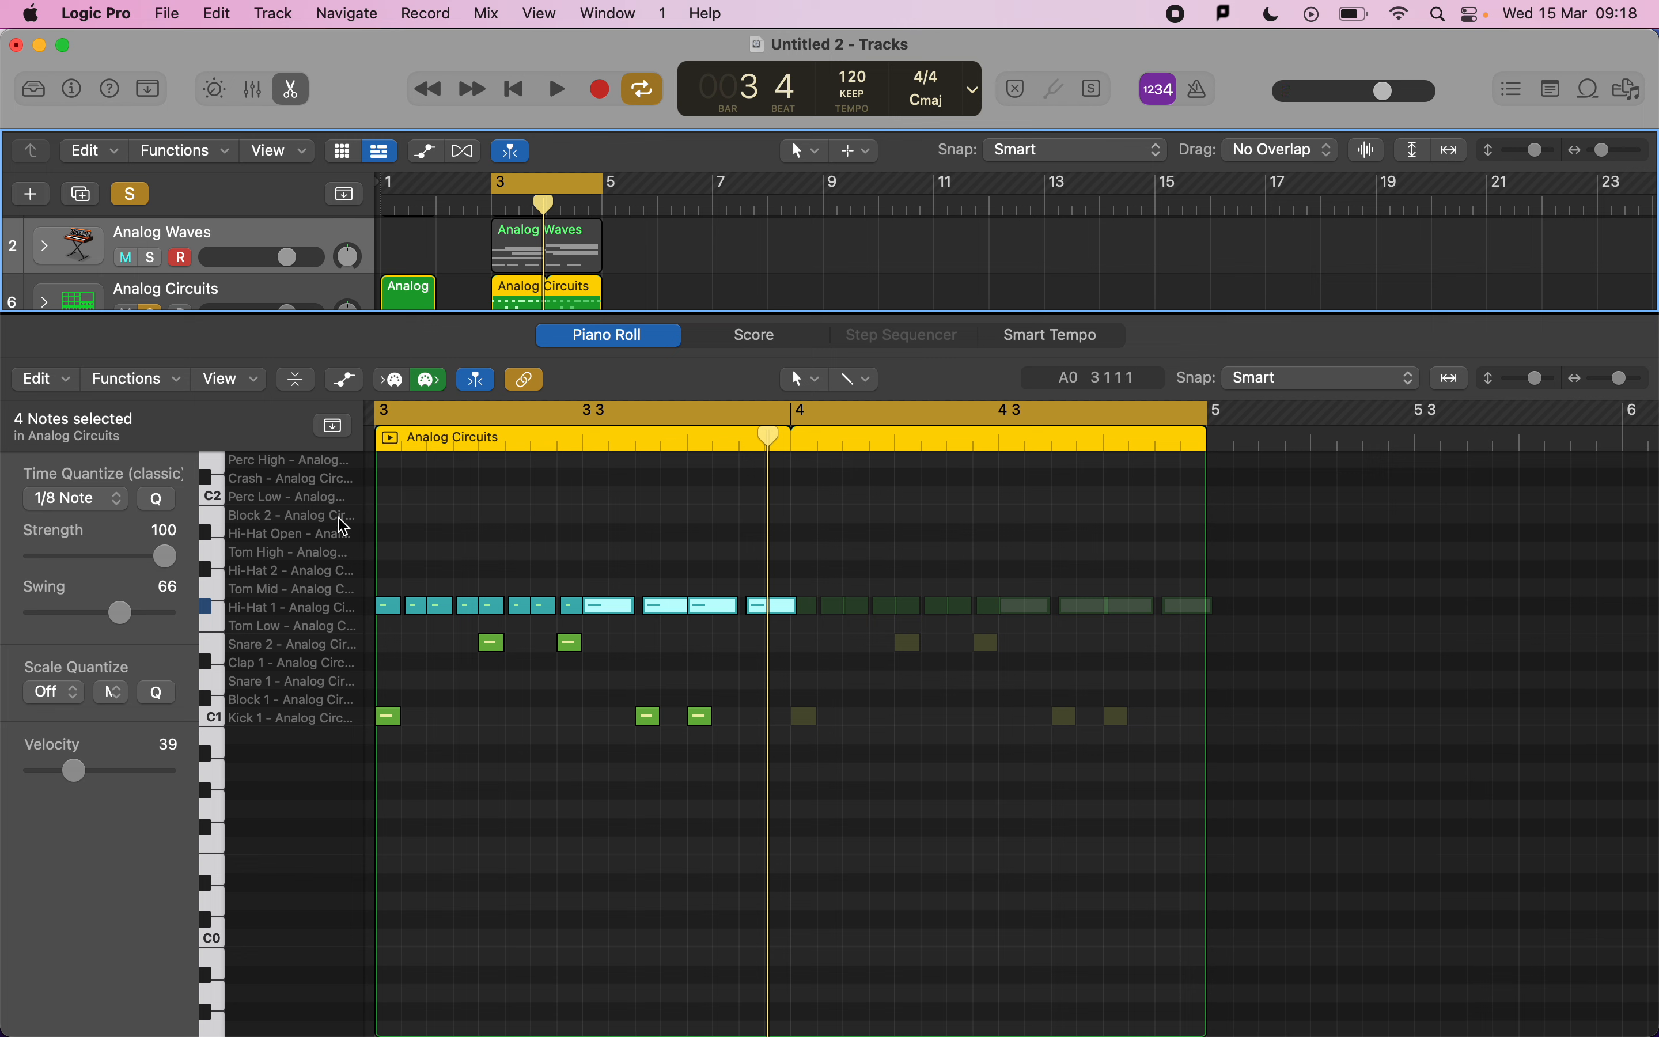
Check the quantize options and the mark scheme's quantization criteria.
click(75, 499)
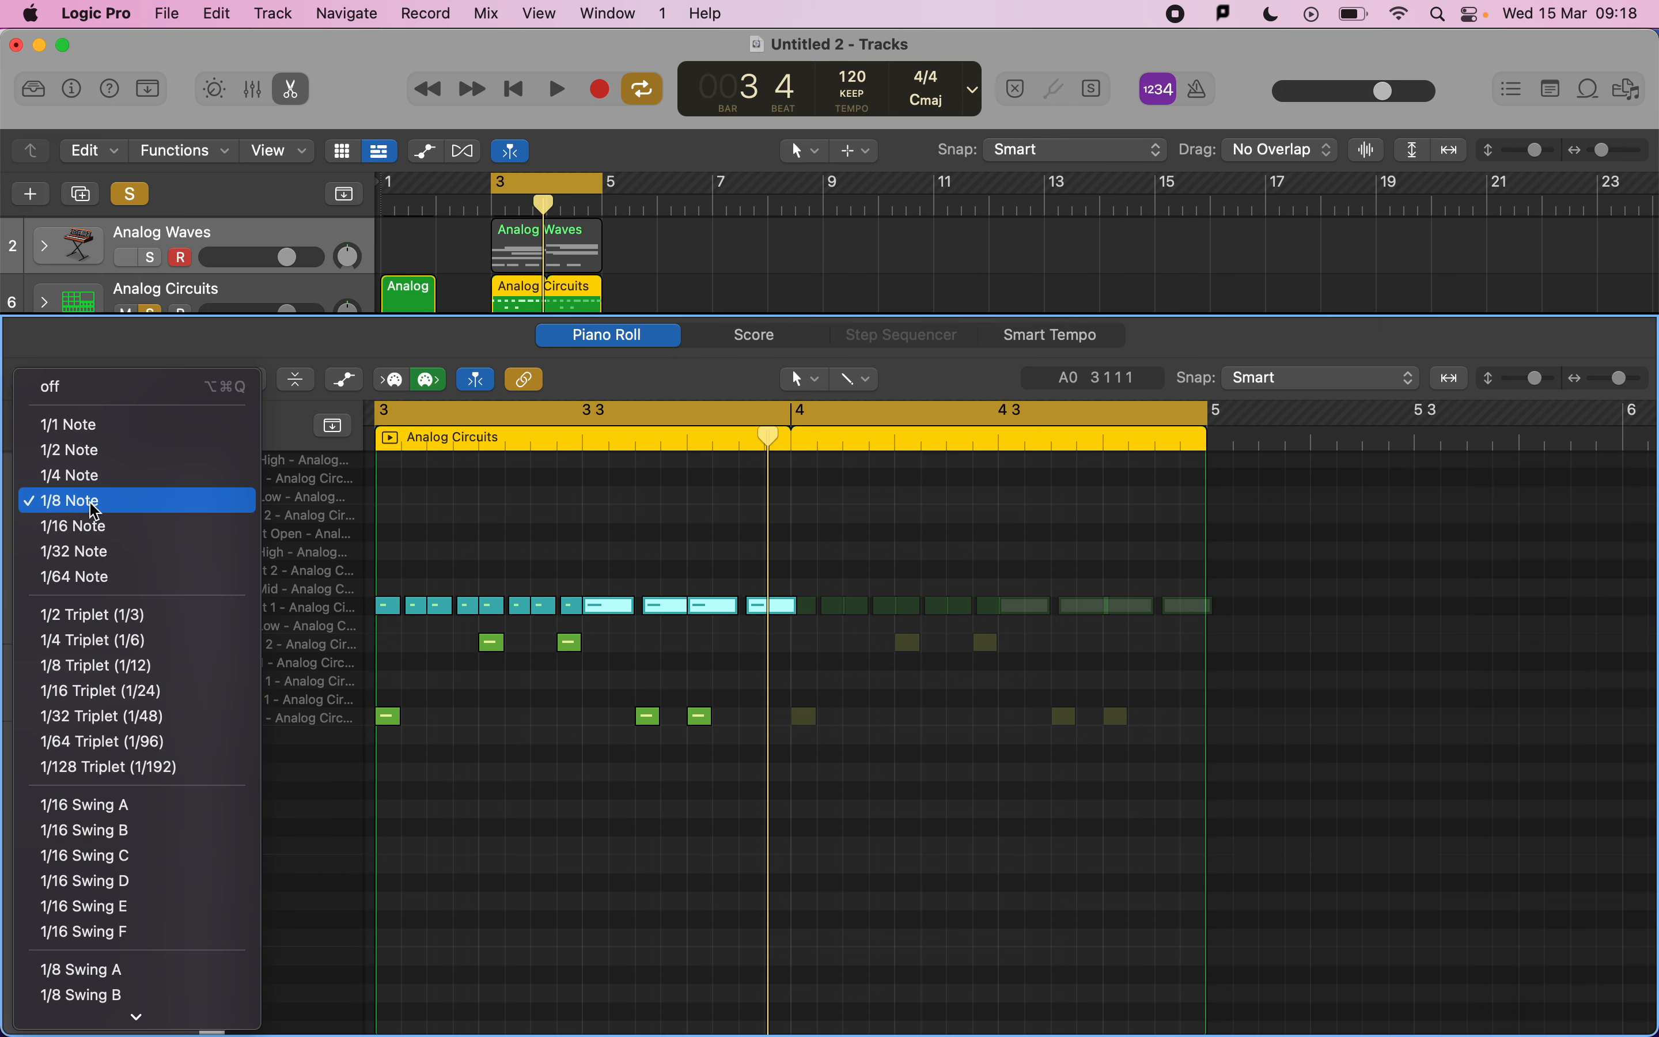
click(303, 519)
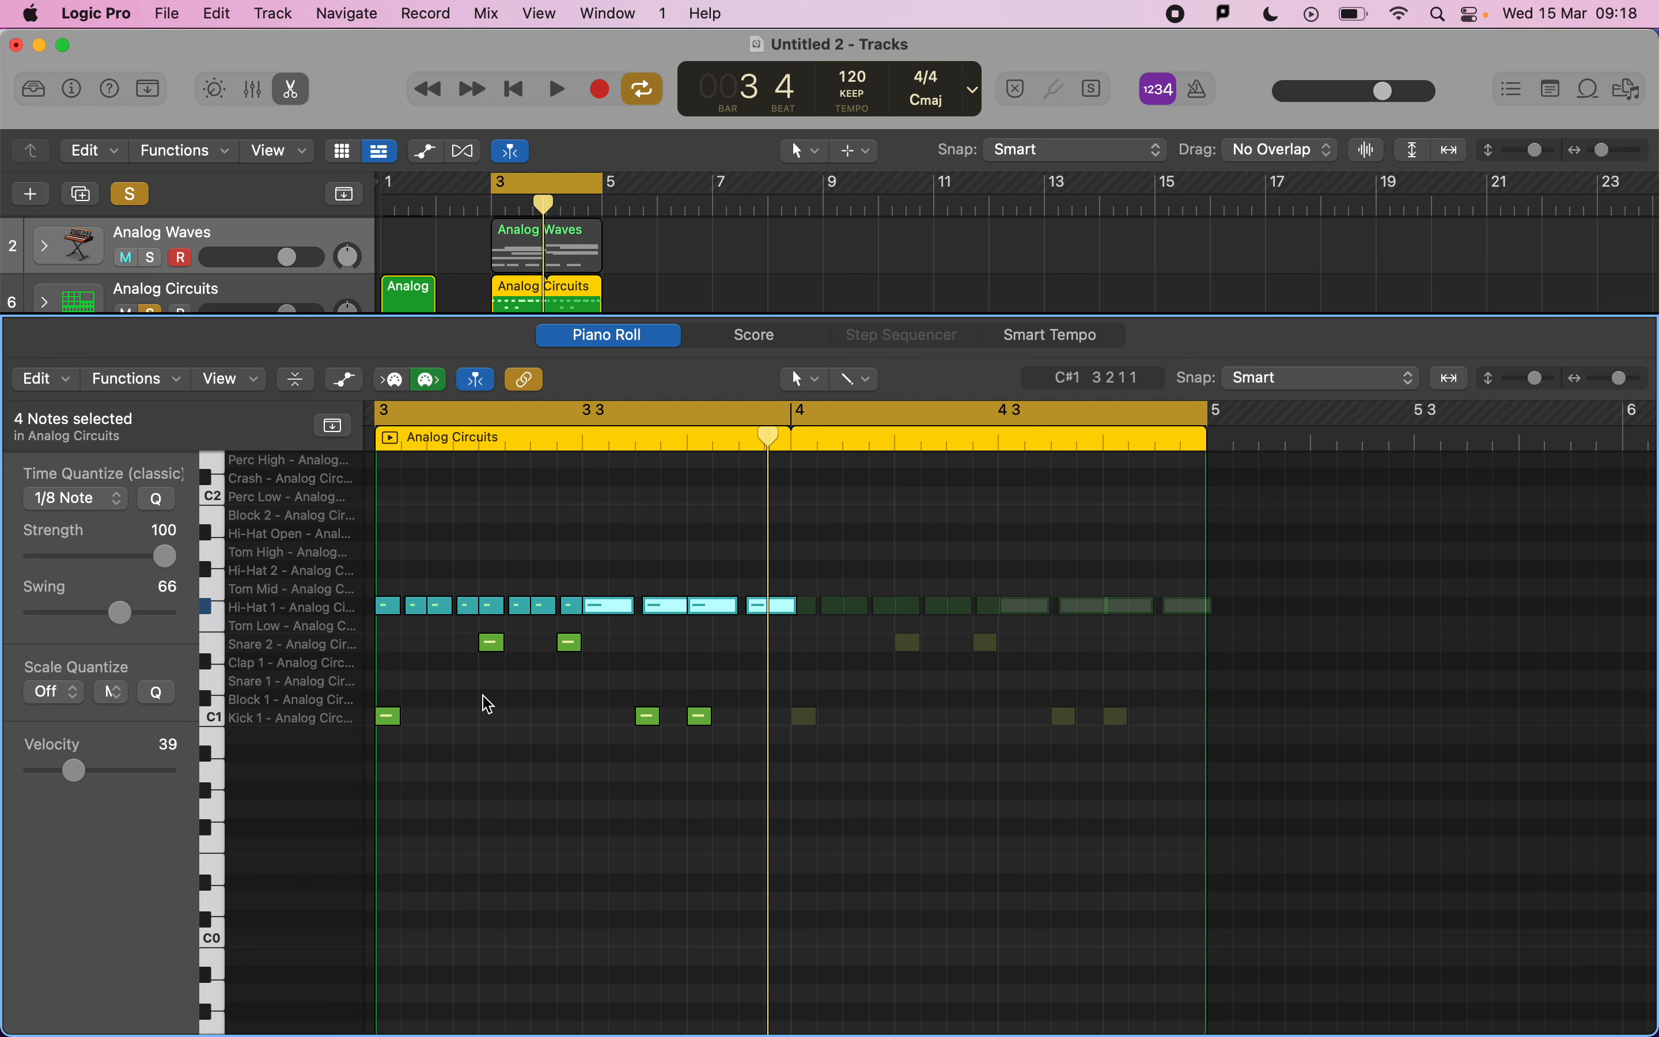
key(super+Tab)
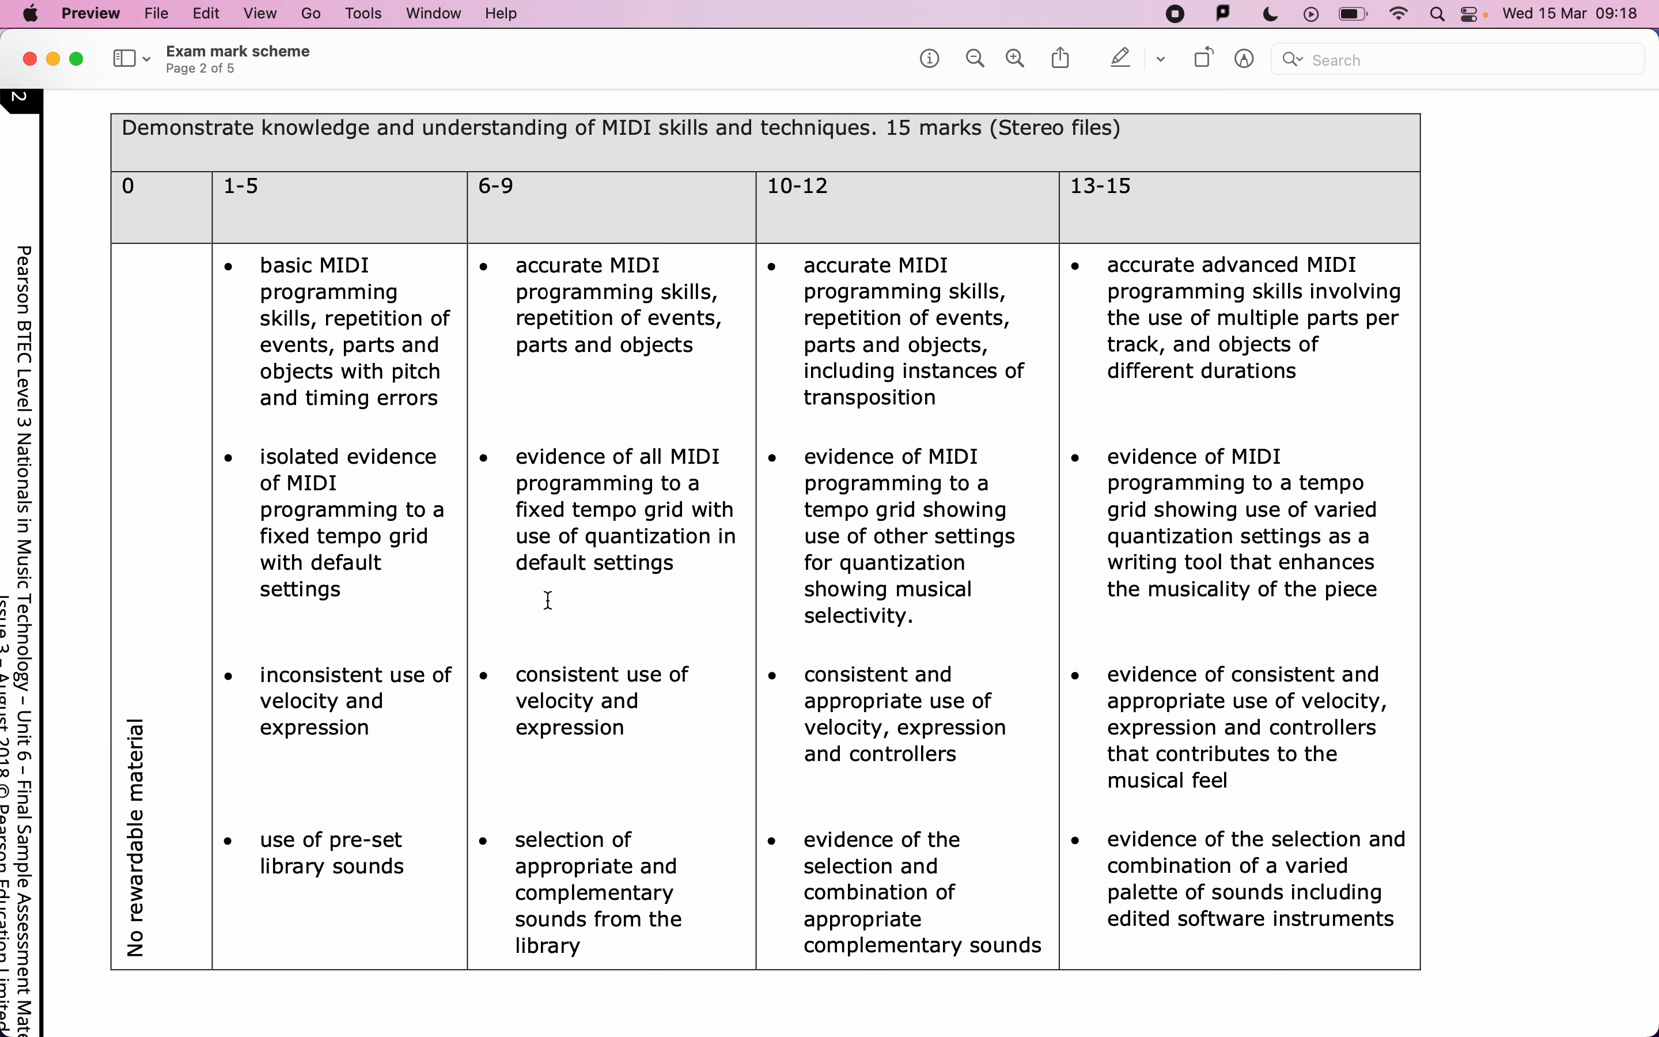
key(super+Tab)
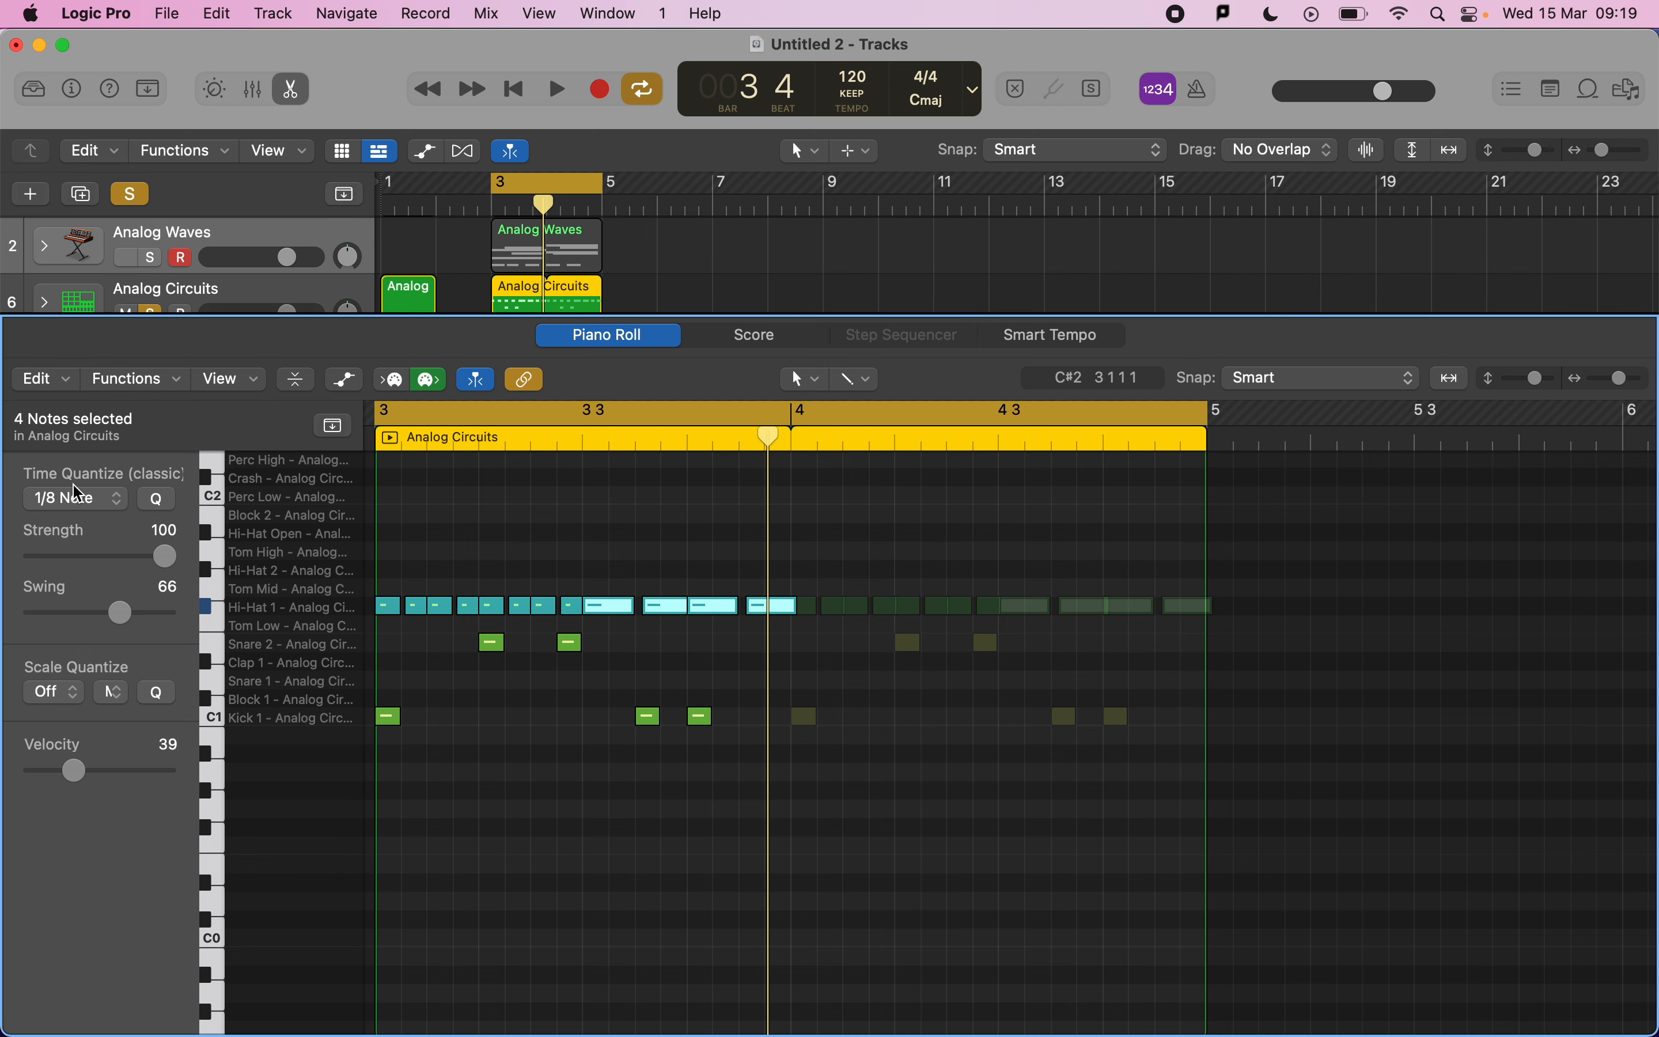
Copy the drum region to bar 7, set the cycle to bar 7, and trim the copy to one bar.
scroll(557, 496, up, 5)
scroll(559, 502, down, 5)
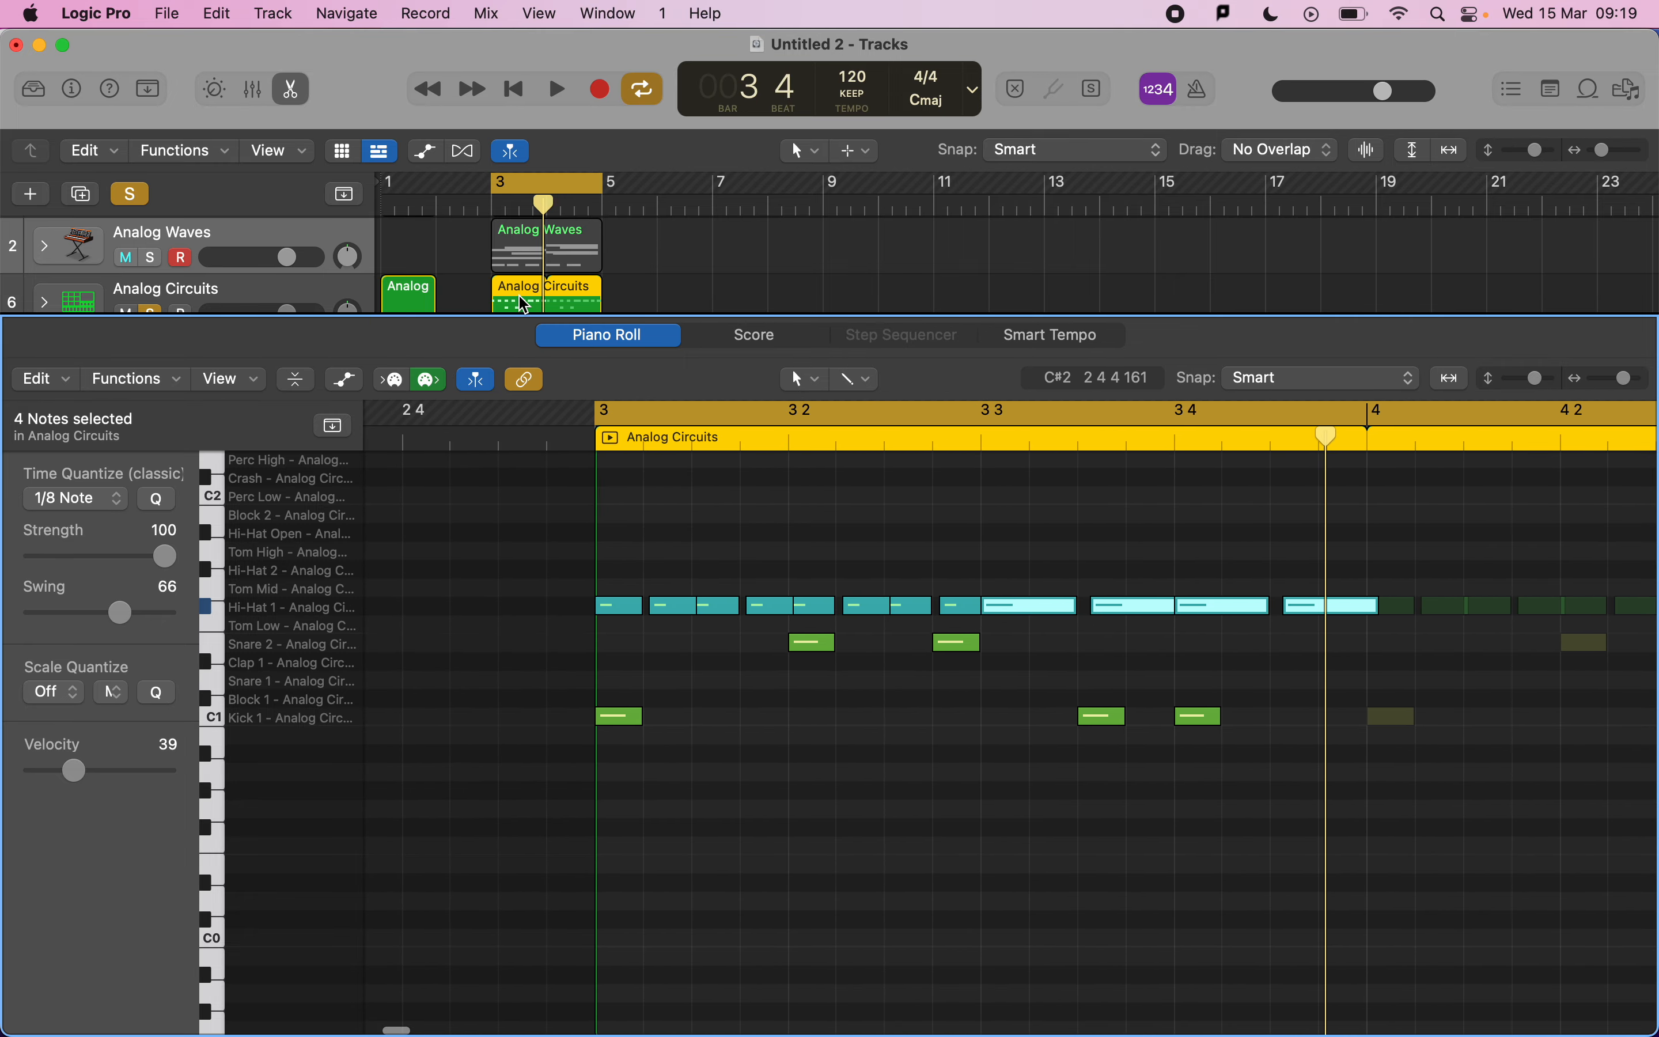
drag(524, 302, 736, 370)
key(e)
drag(718, 181, 788, 187)
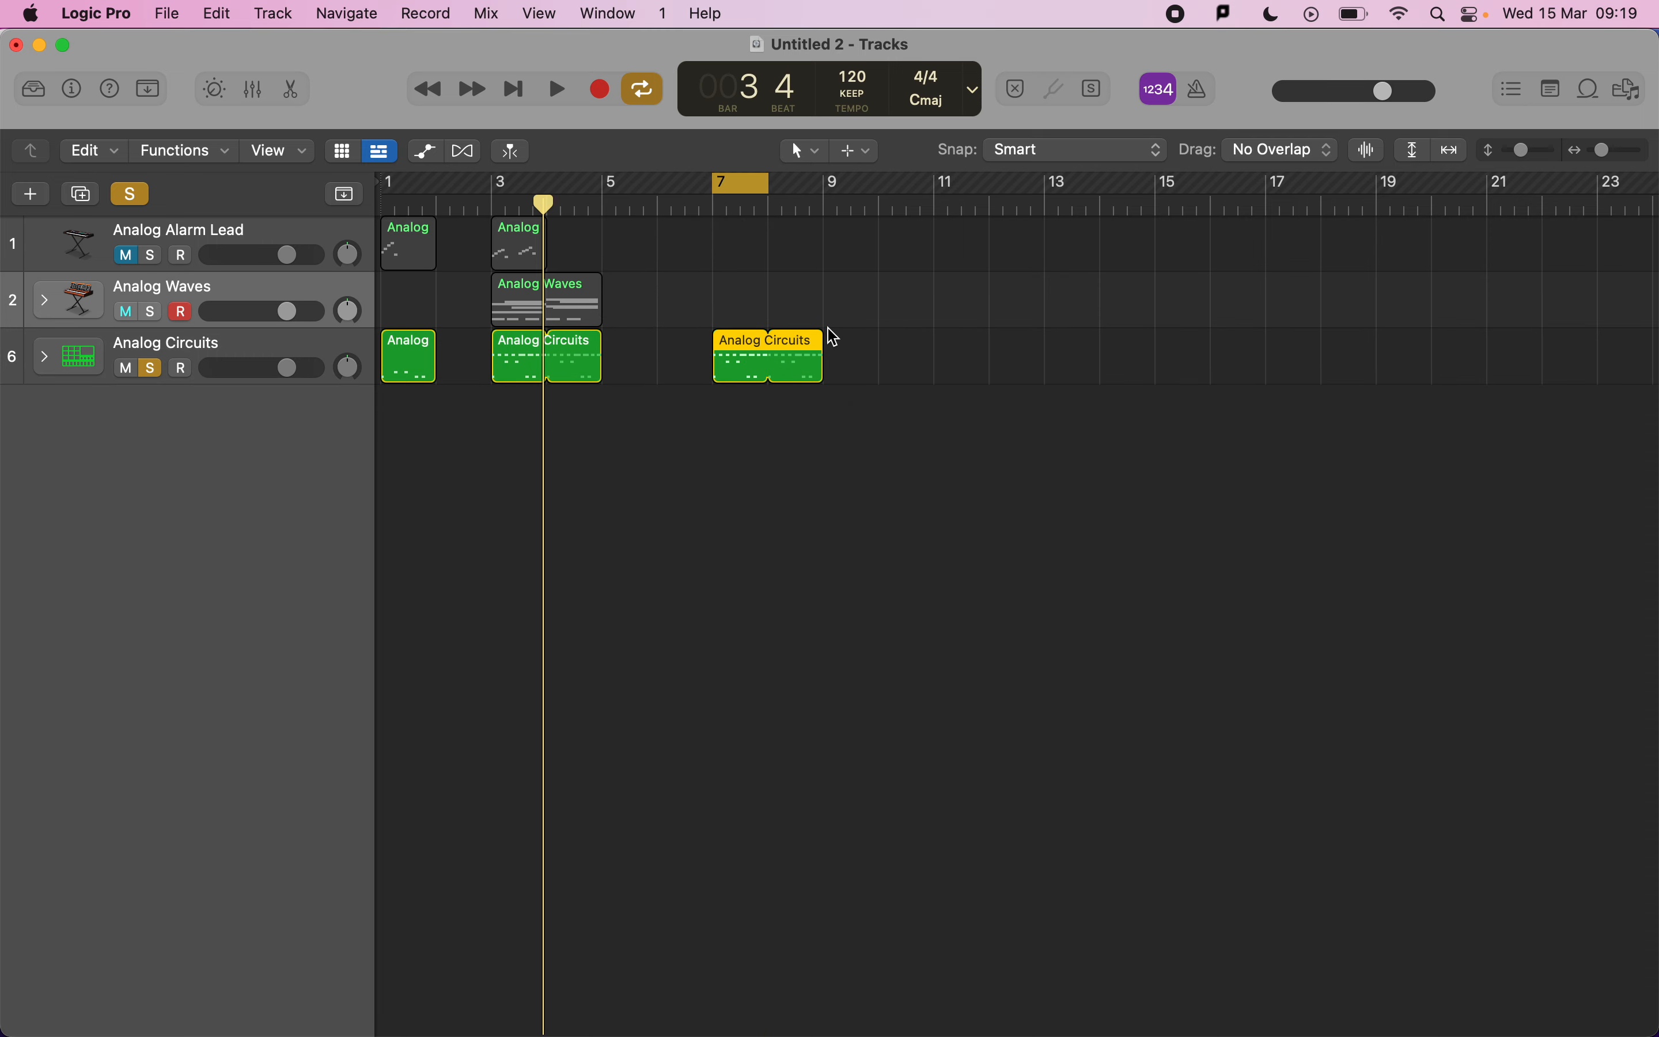
drag(824, 346, 754, 374)
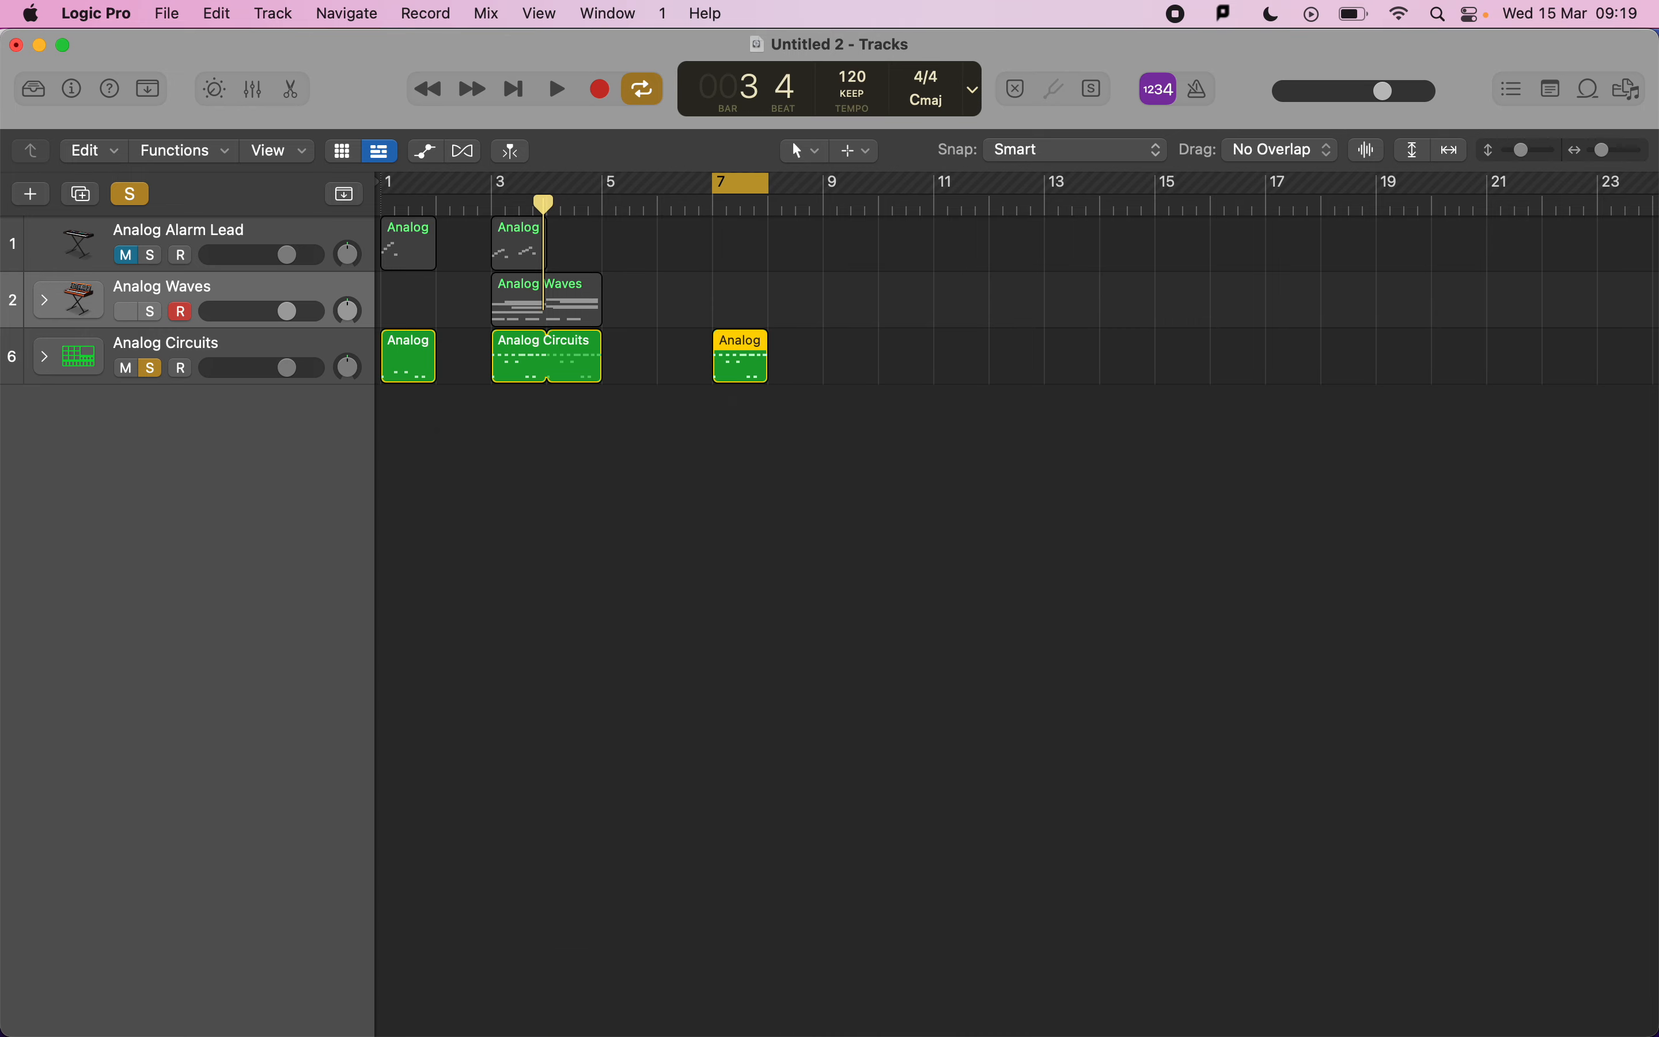
Open the bar-7 drum region for note editing, select its first eight hi-hats, and quantize them to 1/16 Note with swing 0.
double_click(754, 373)
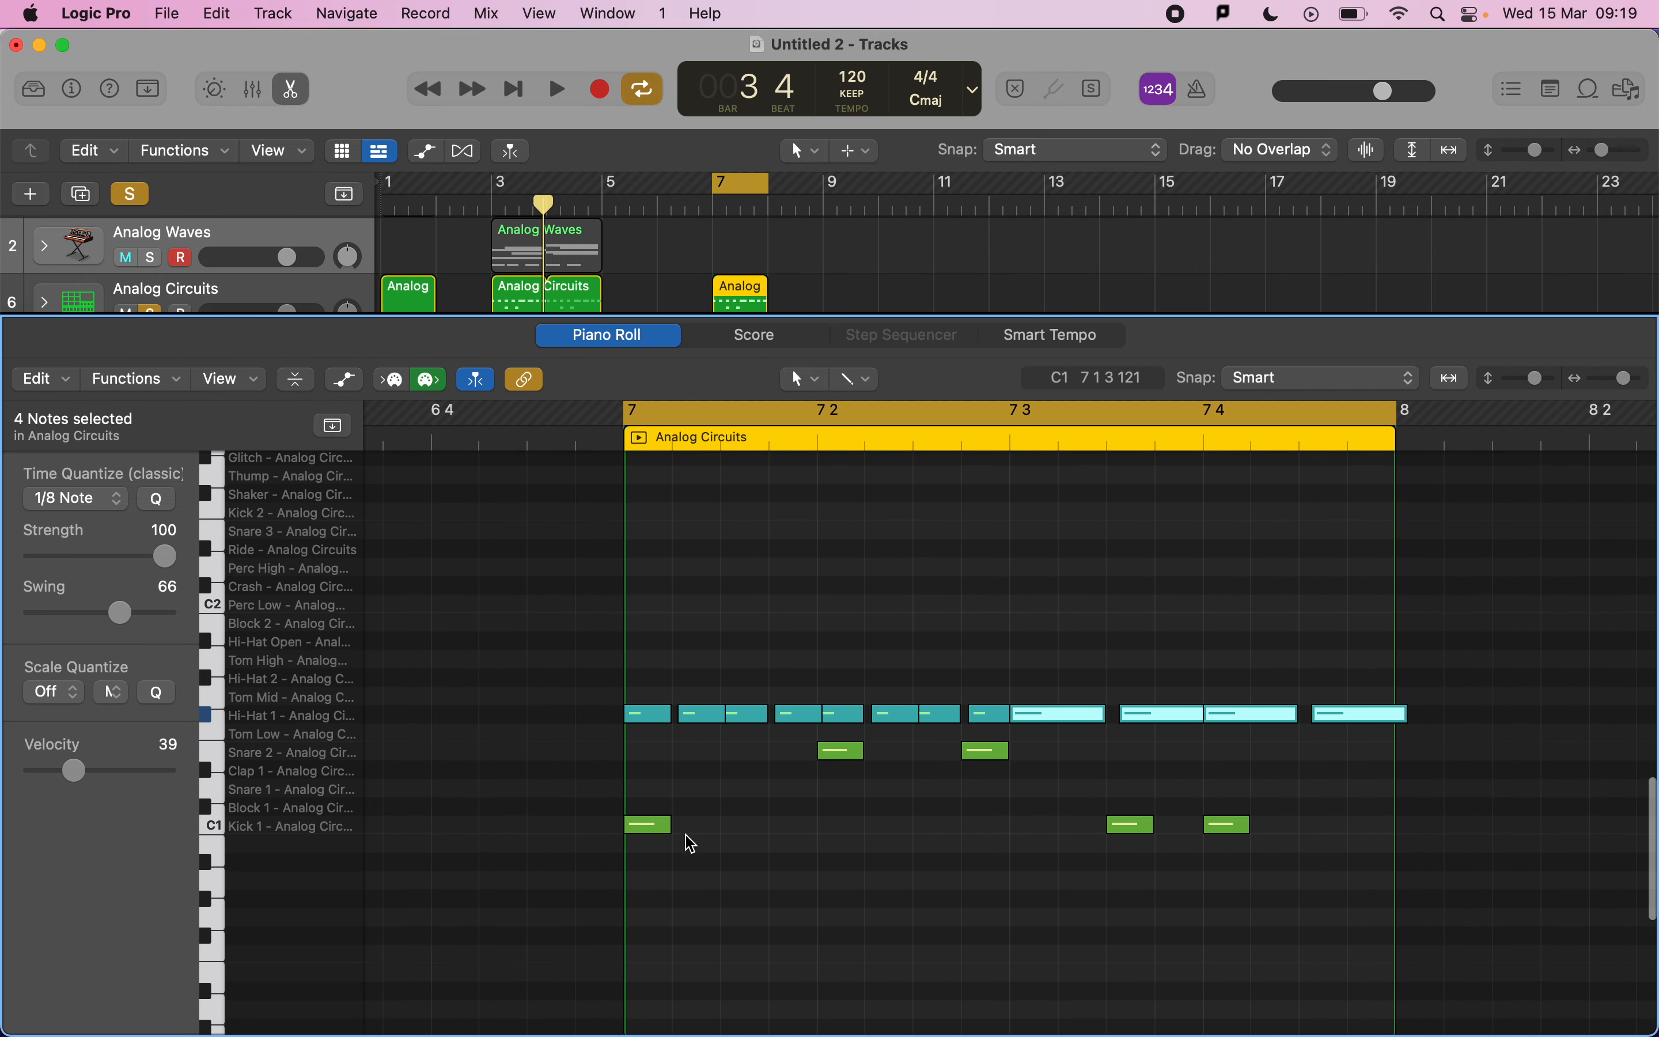
mouse_move(723, 709)
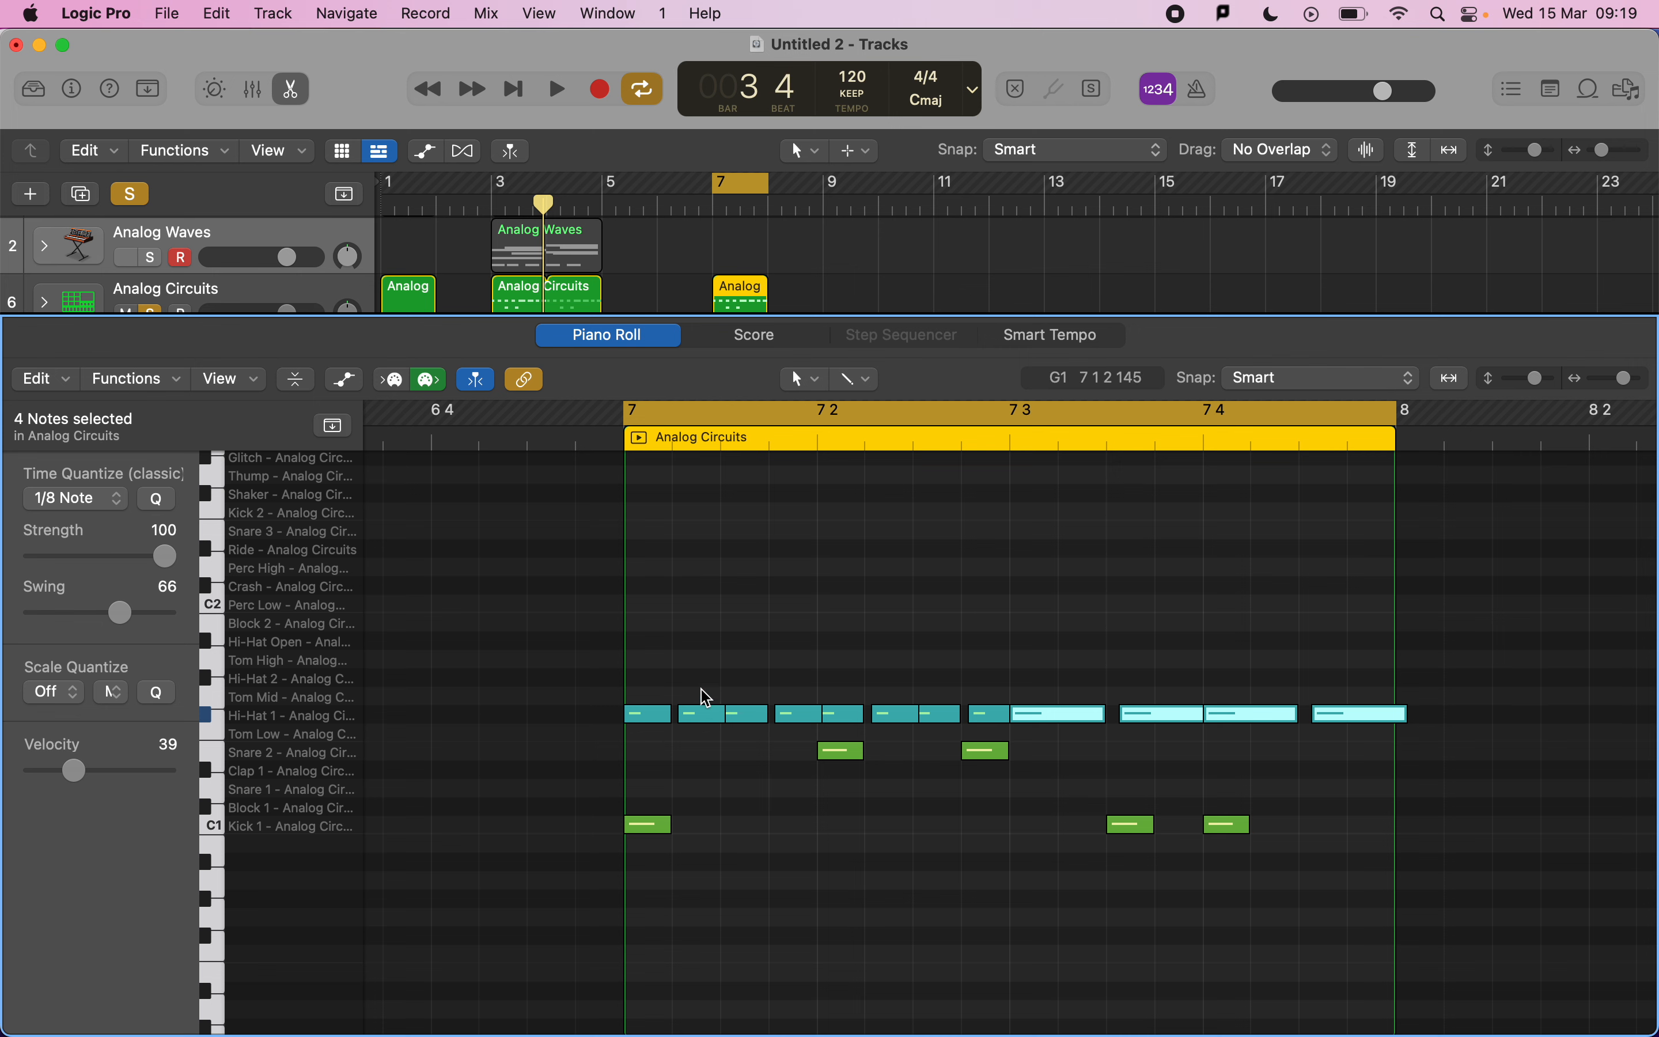
click(657, 691)
drag(660, 663, 973, 720)
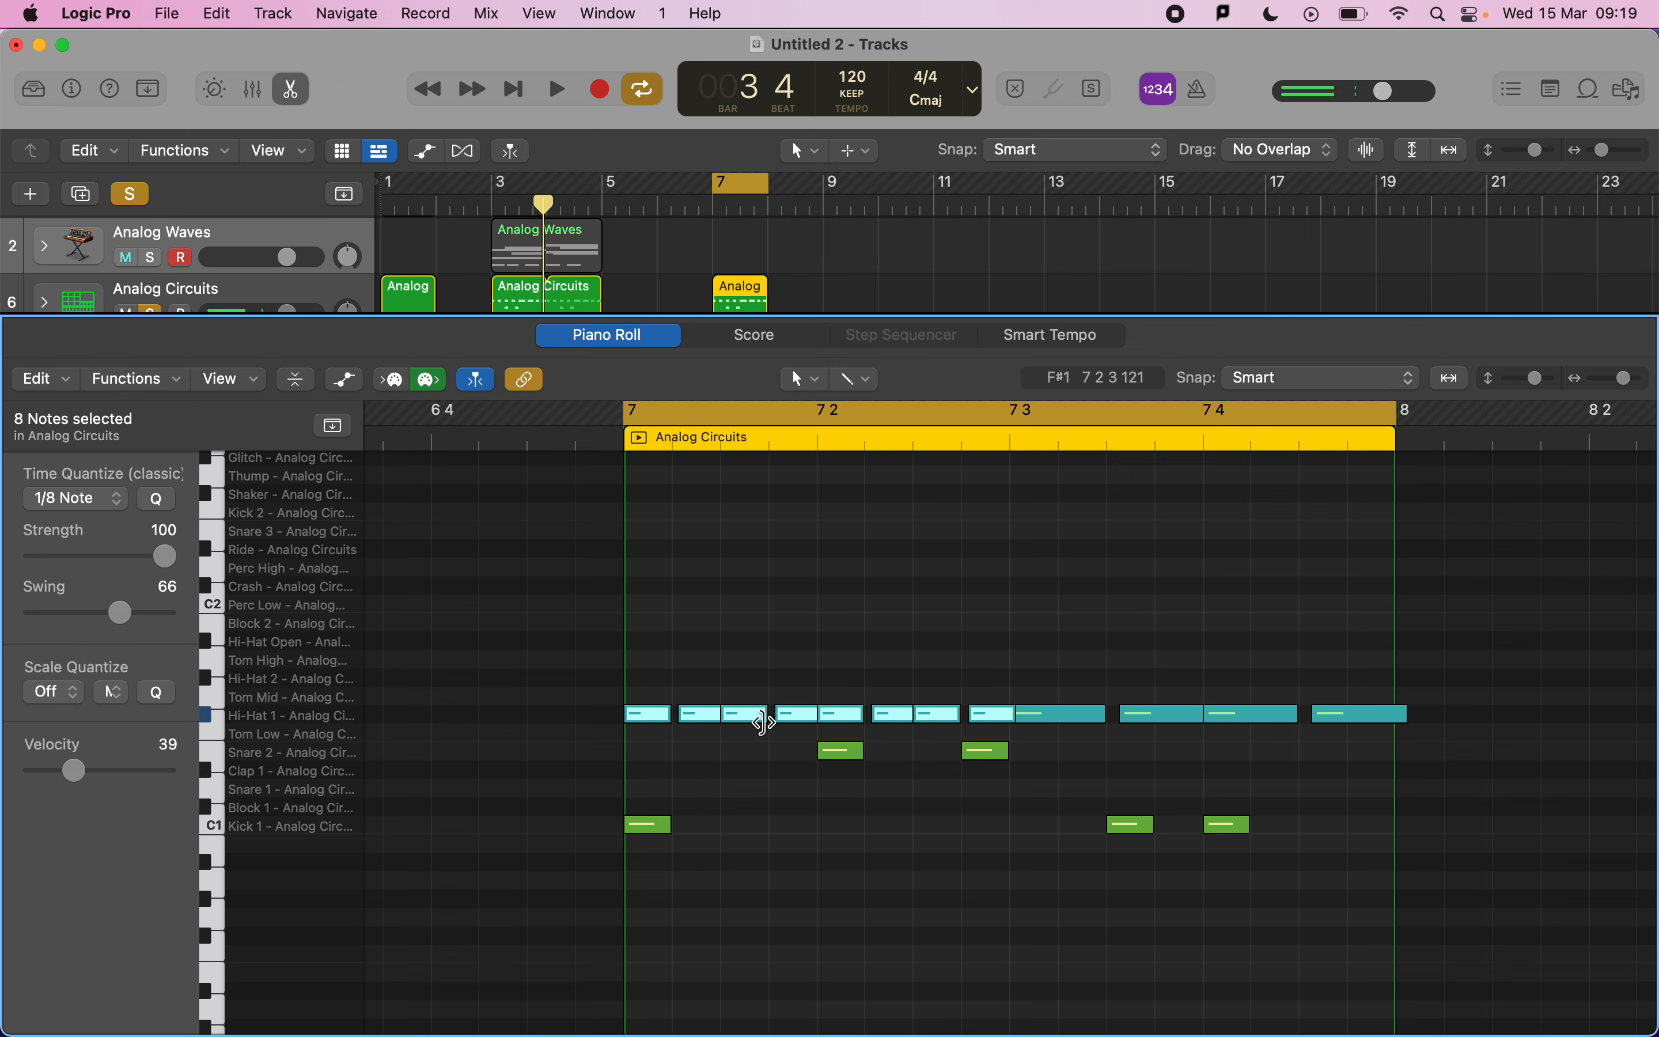
click(106, 500)
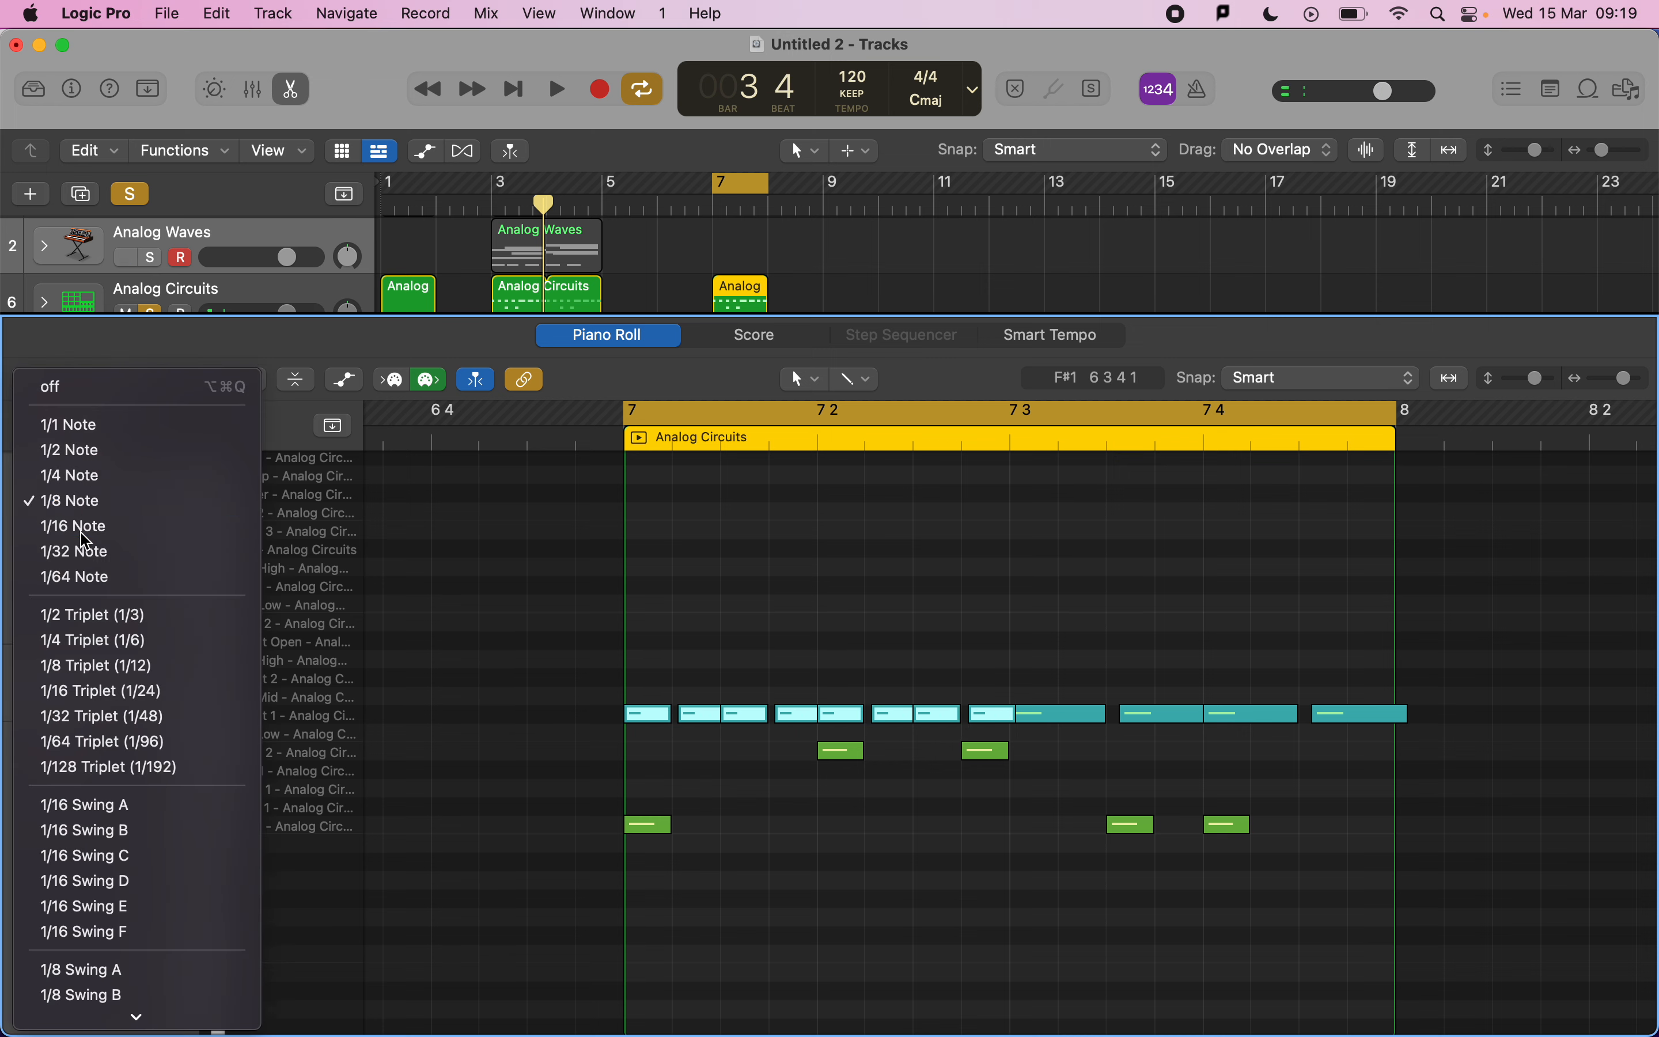
click(83, 529)
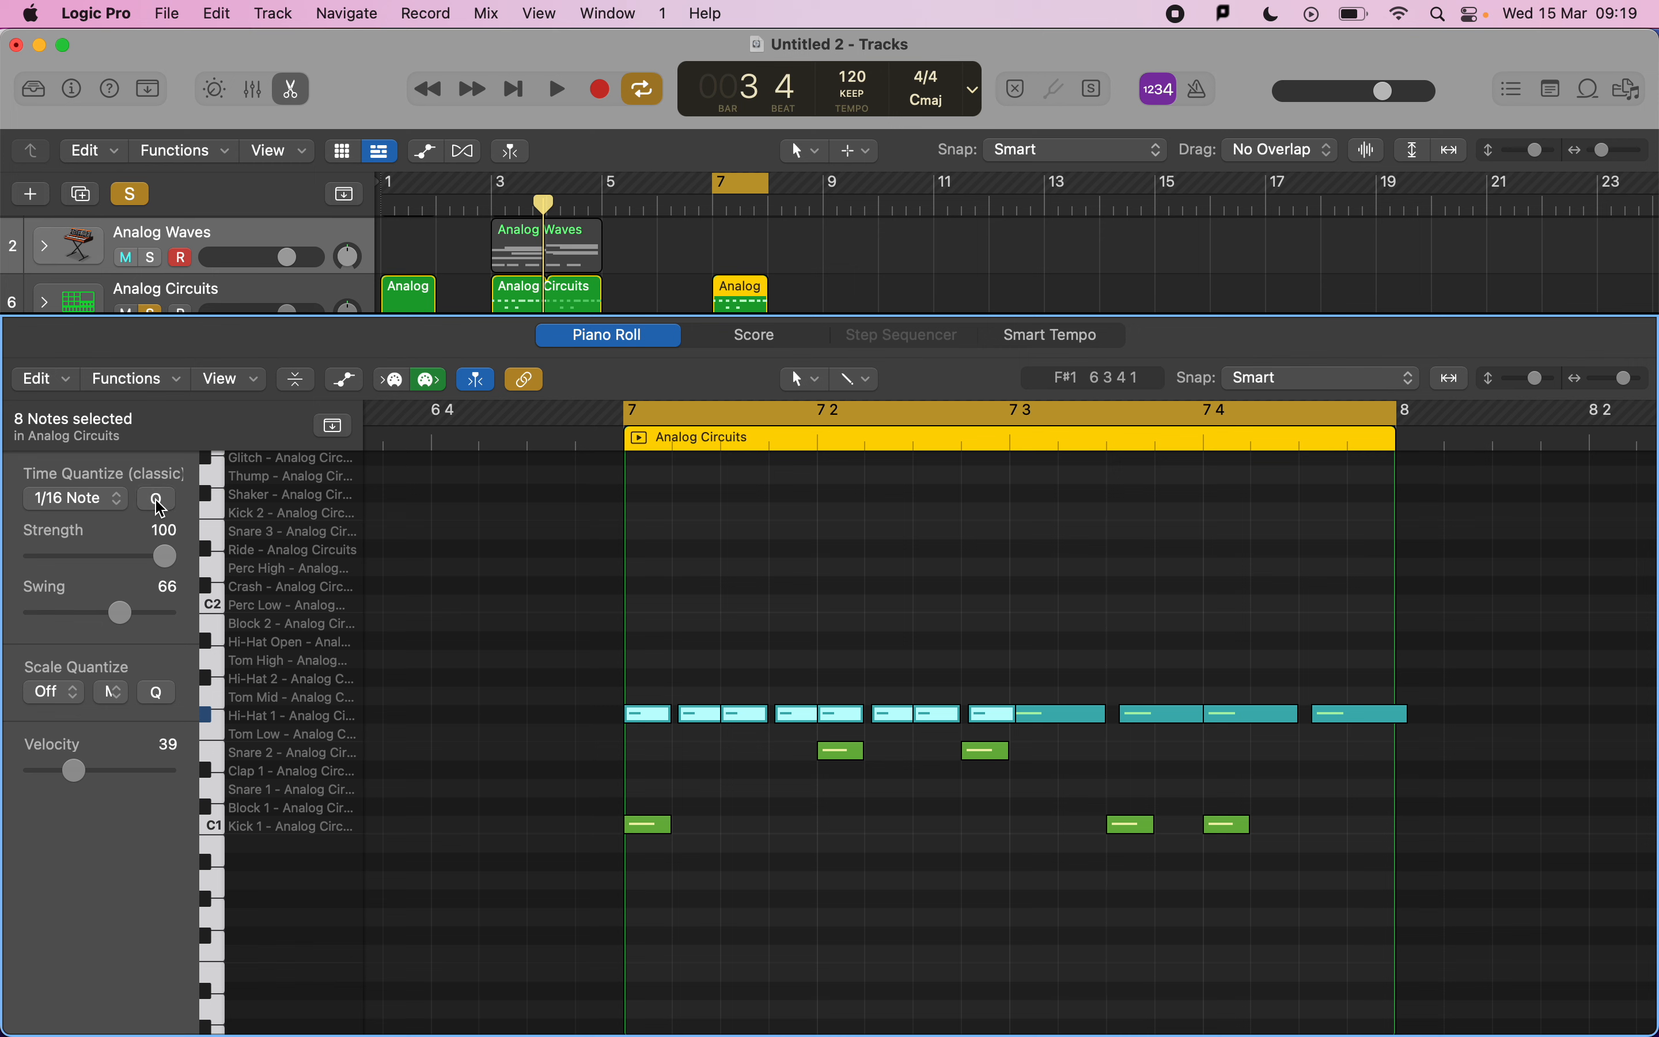
drag(122, 613, 4, 612)
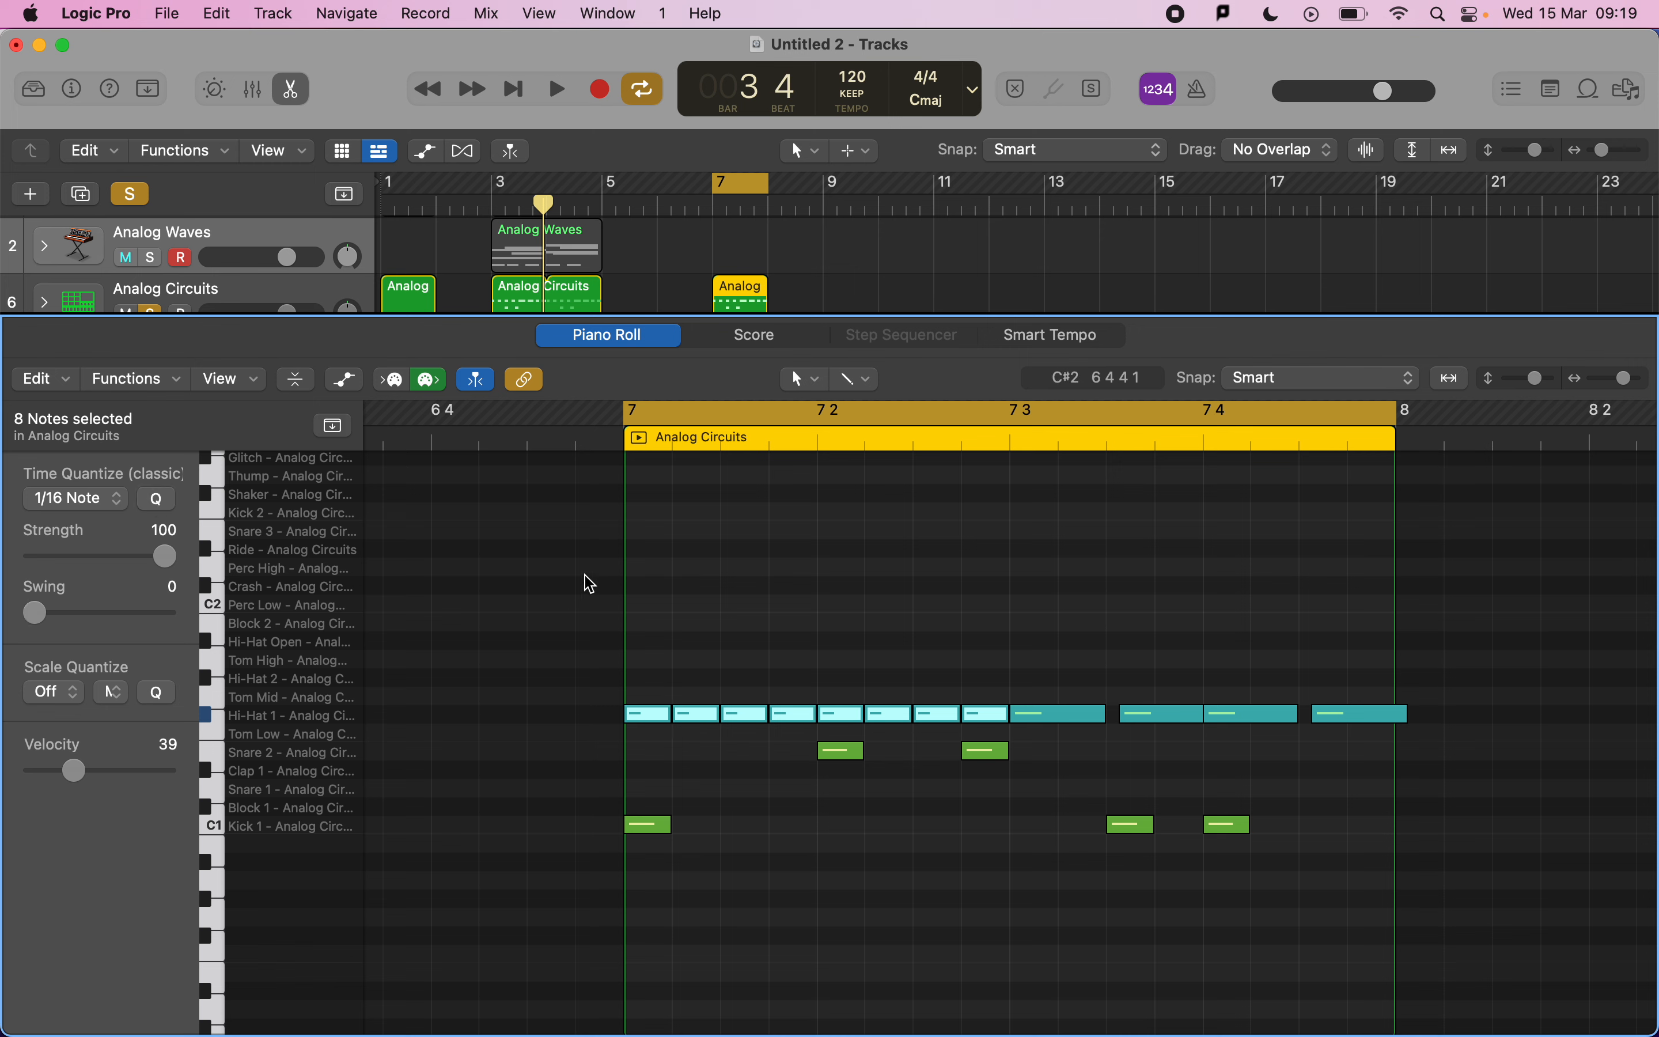
Shift the first kick slightly later off the downbeat, select all the region's notes, and play back.
click(792, 633)
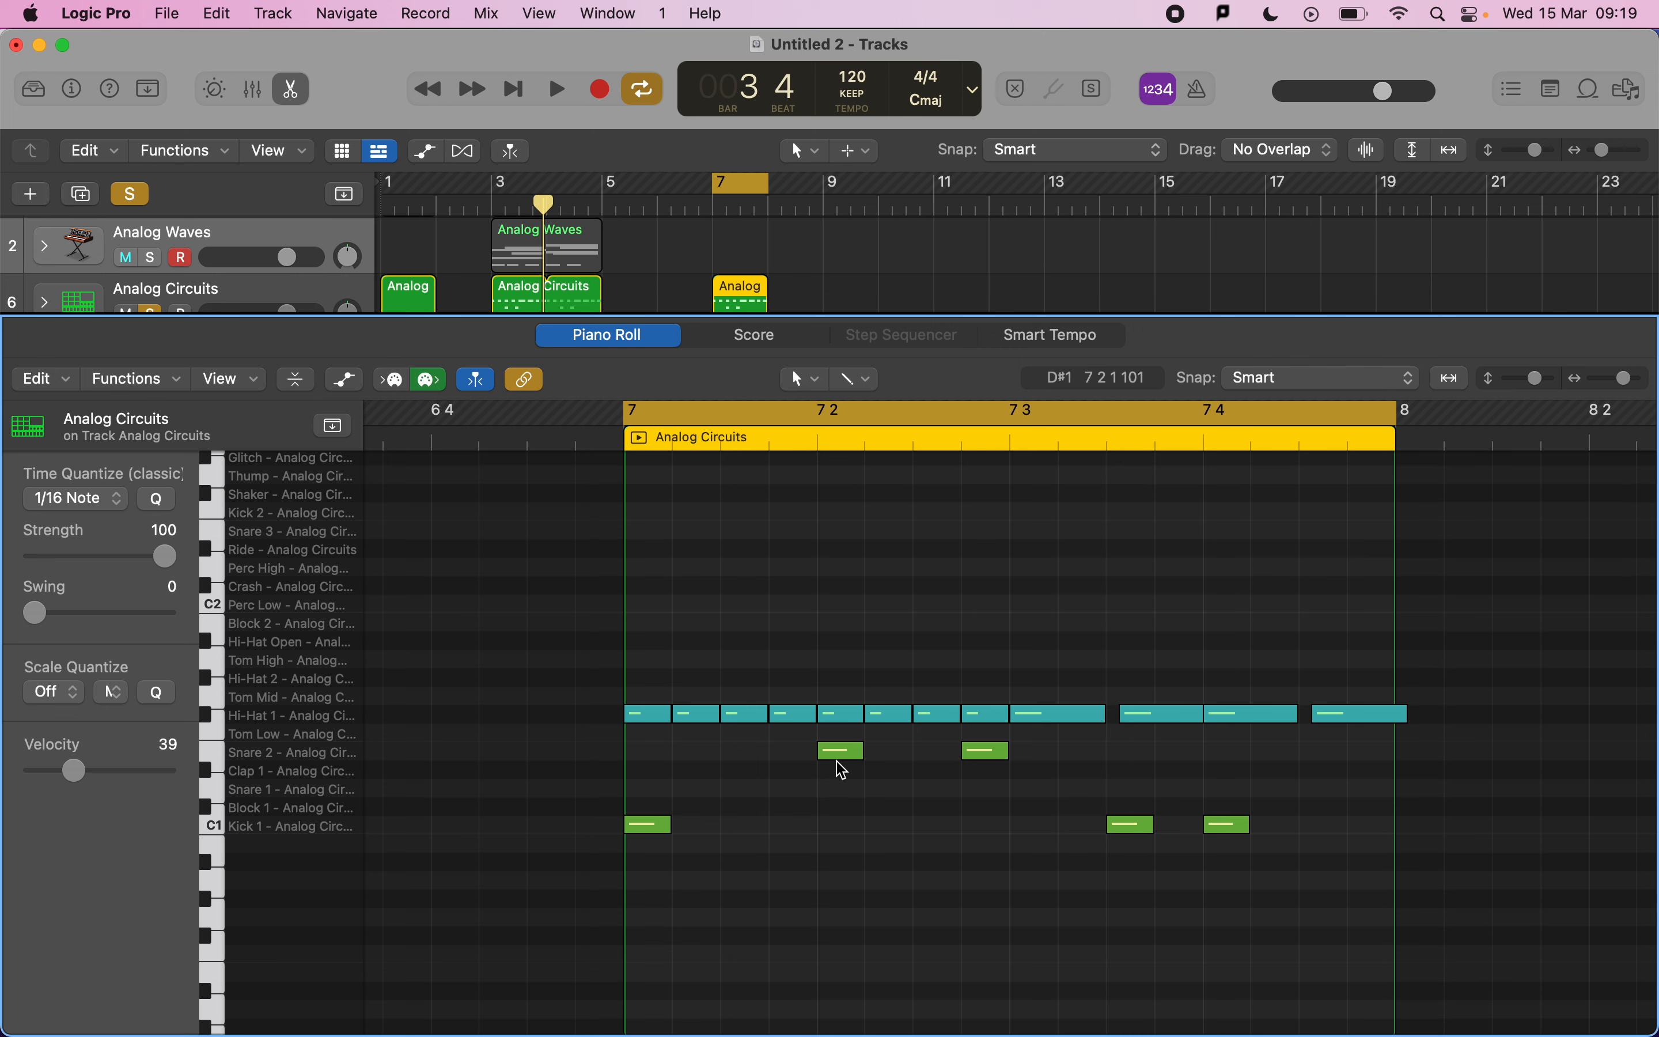
drag(648, 824, 688, 834)
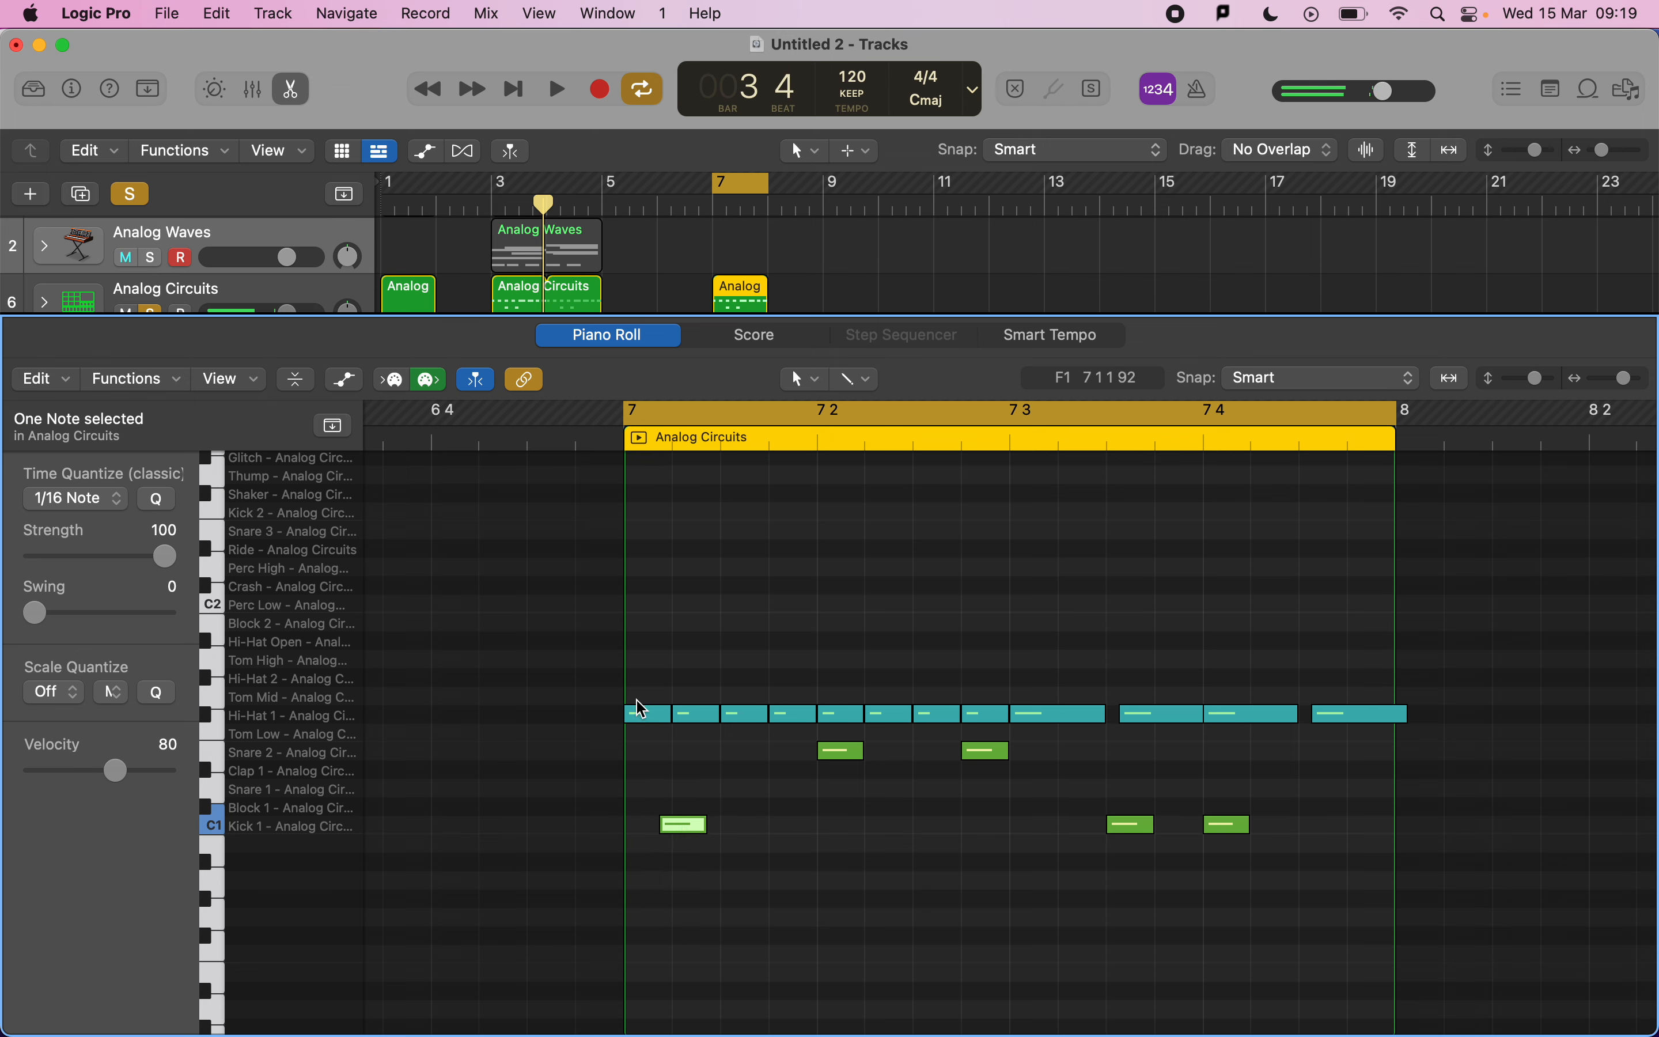
drag(654, 609, 1052, 871)
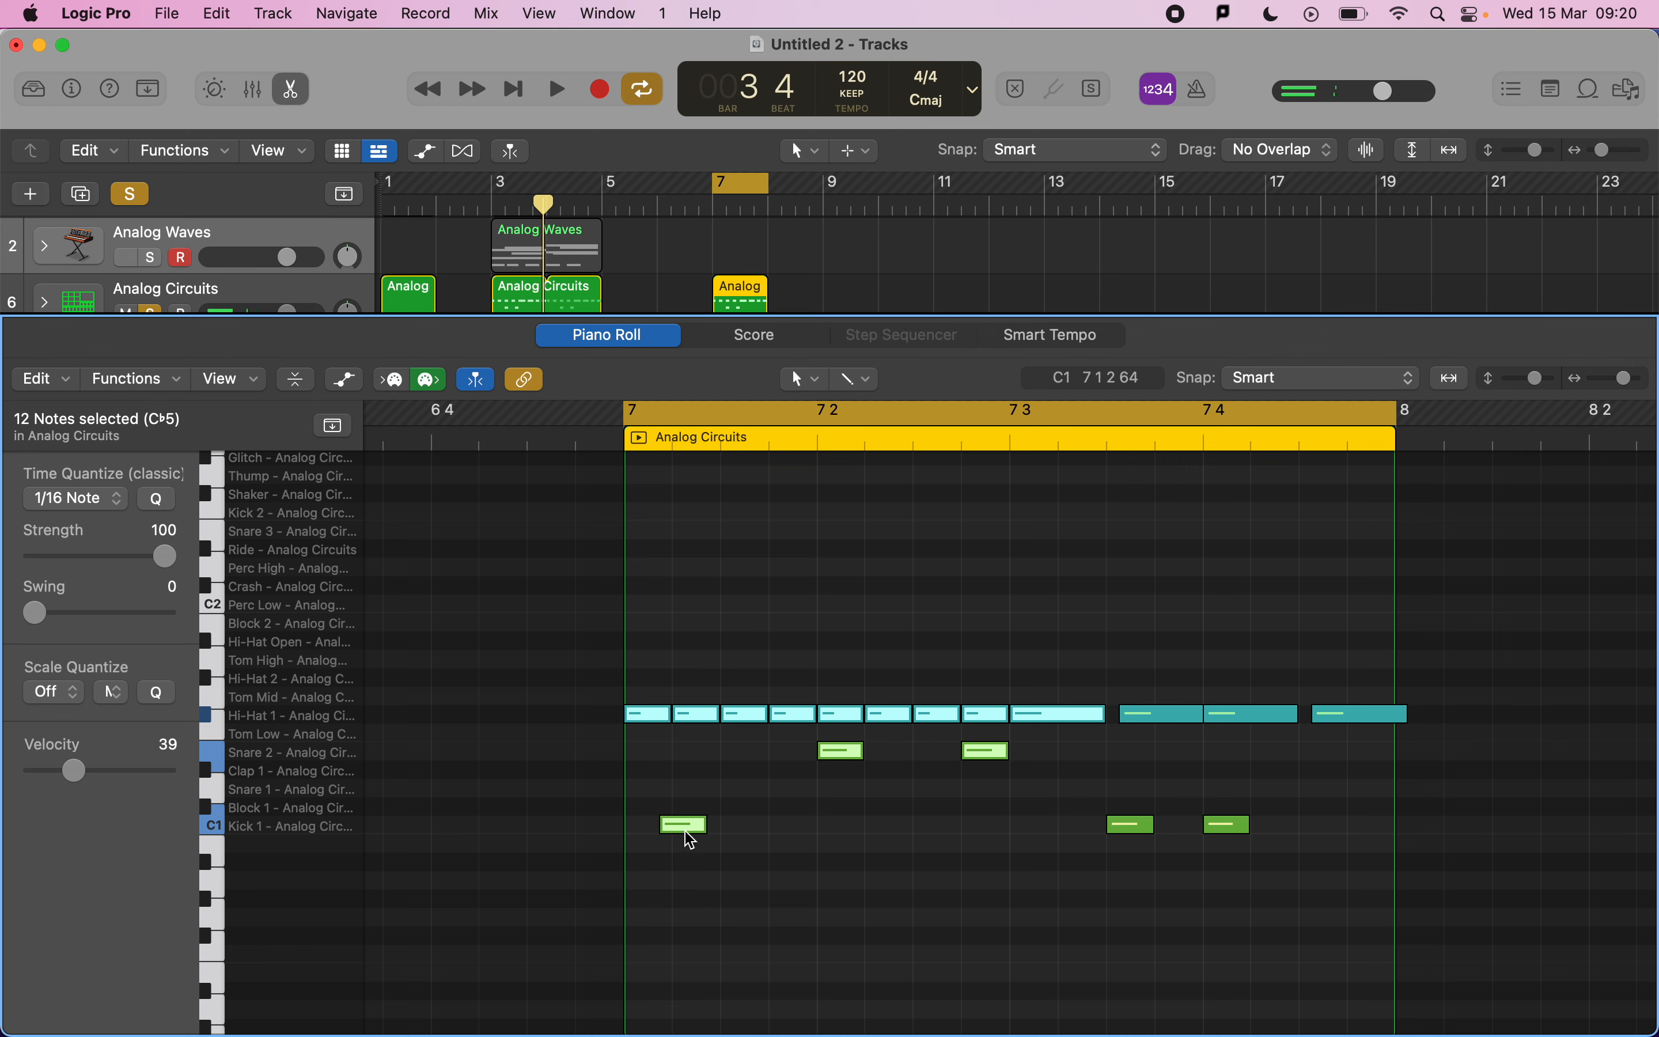
key(space)
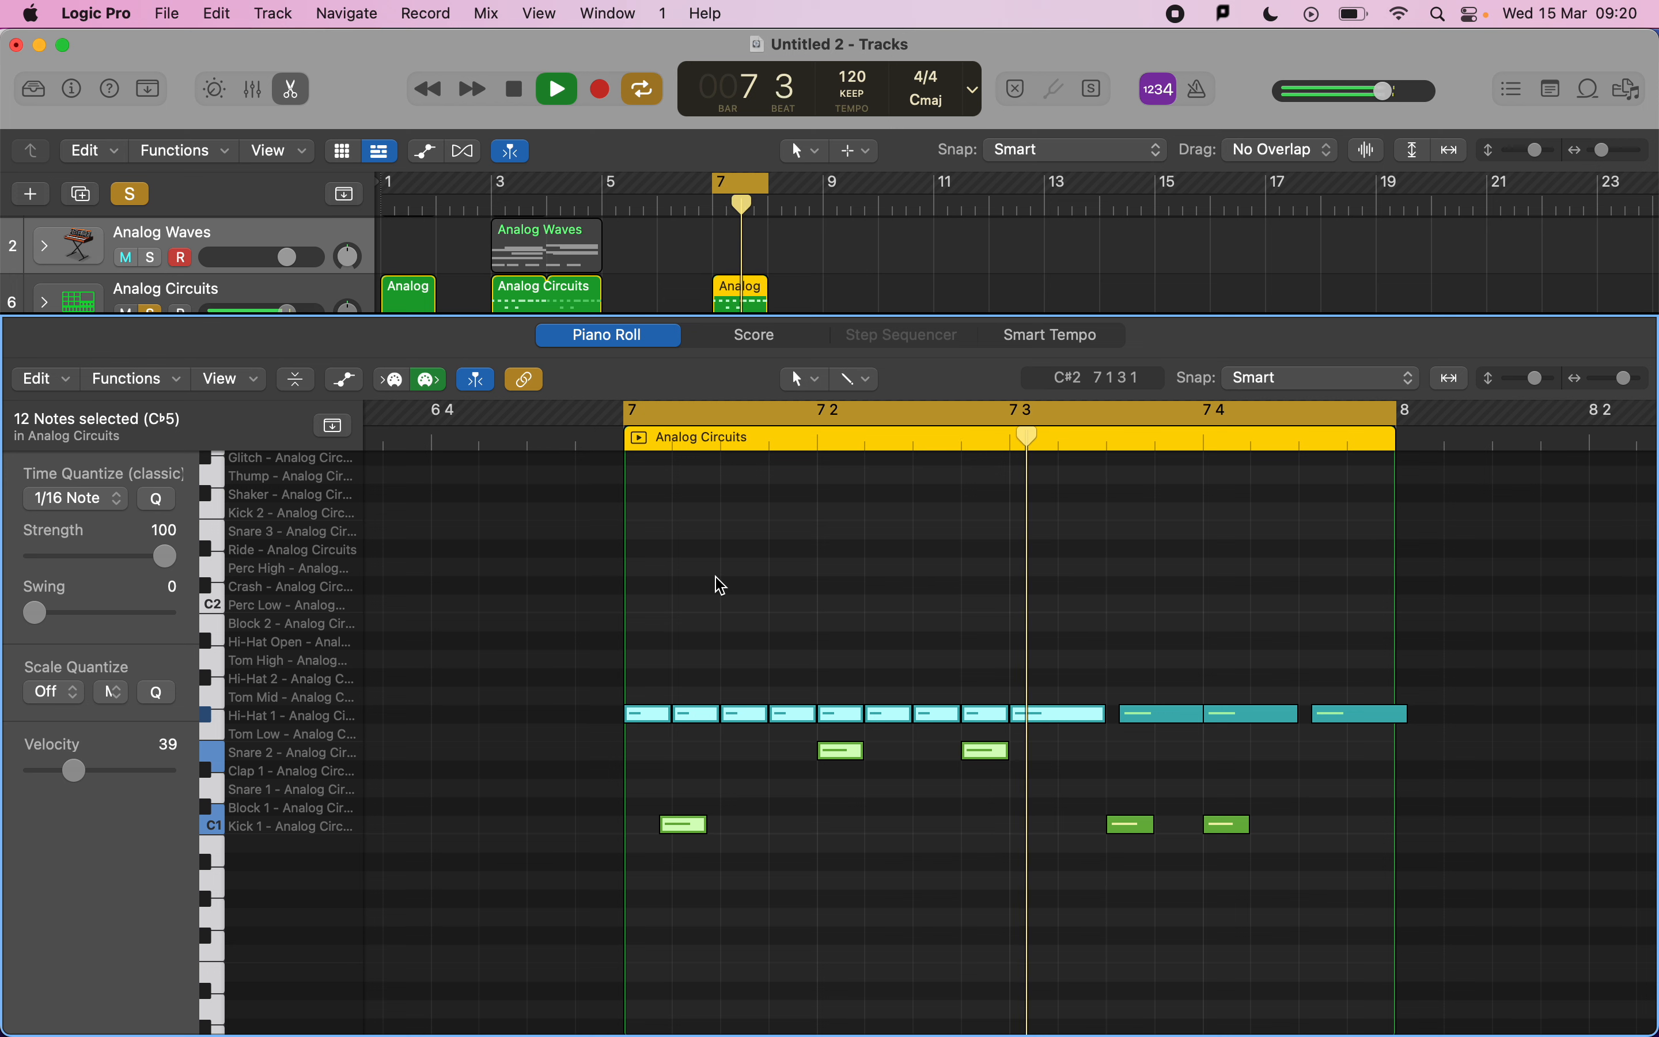
key(space)
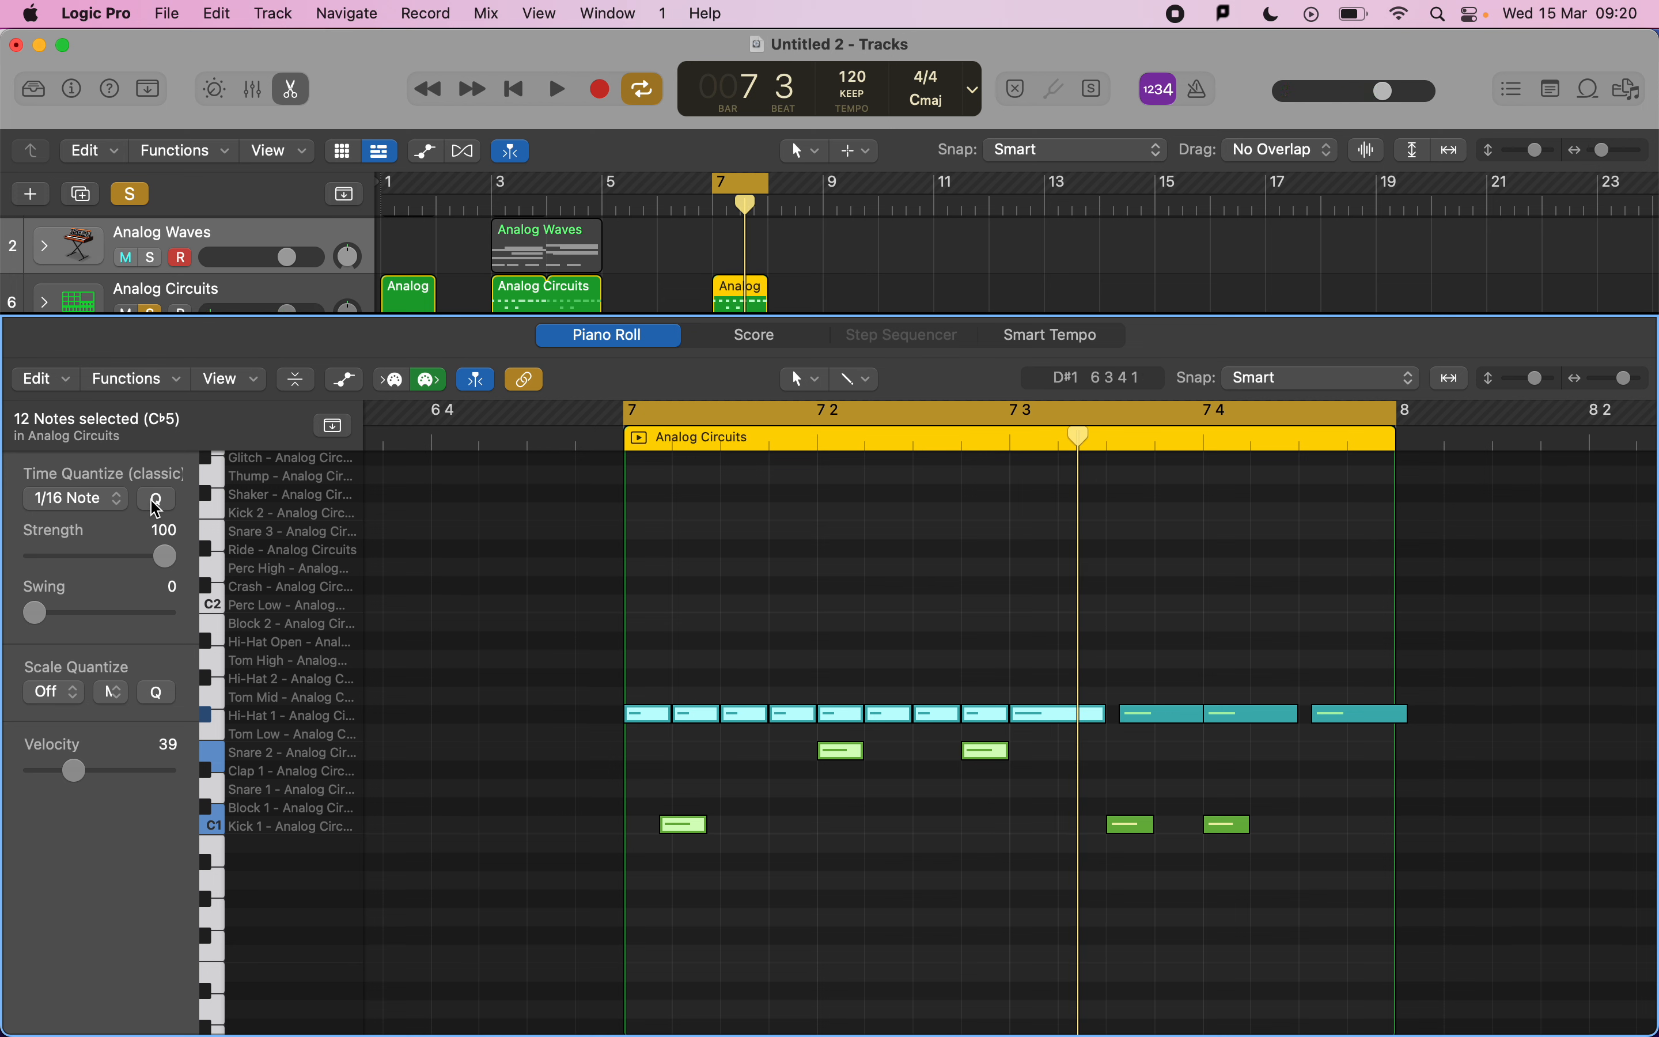
Try quantizing all the selected drum notes to 1/16 Note, audition the result, and undo the quantize.
click(155, 504)
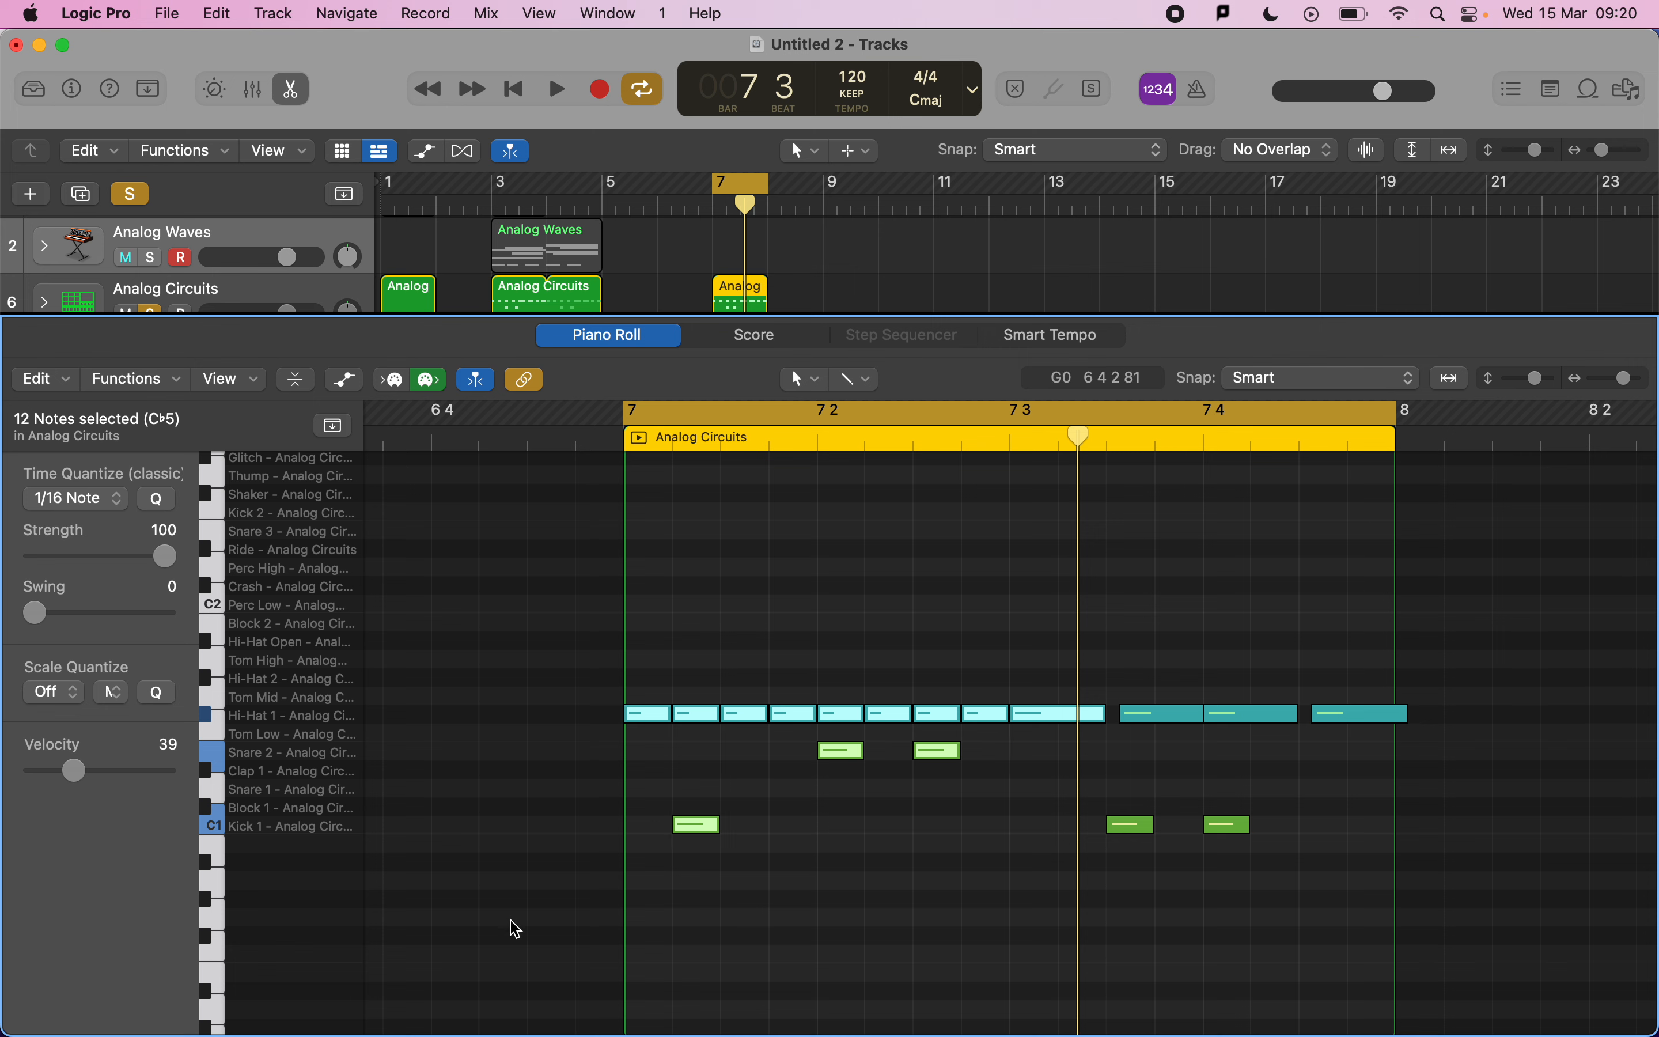
key(space)
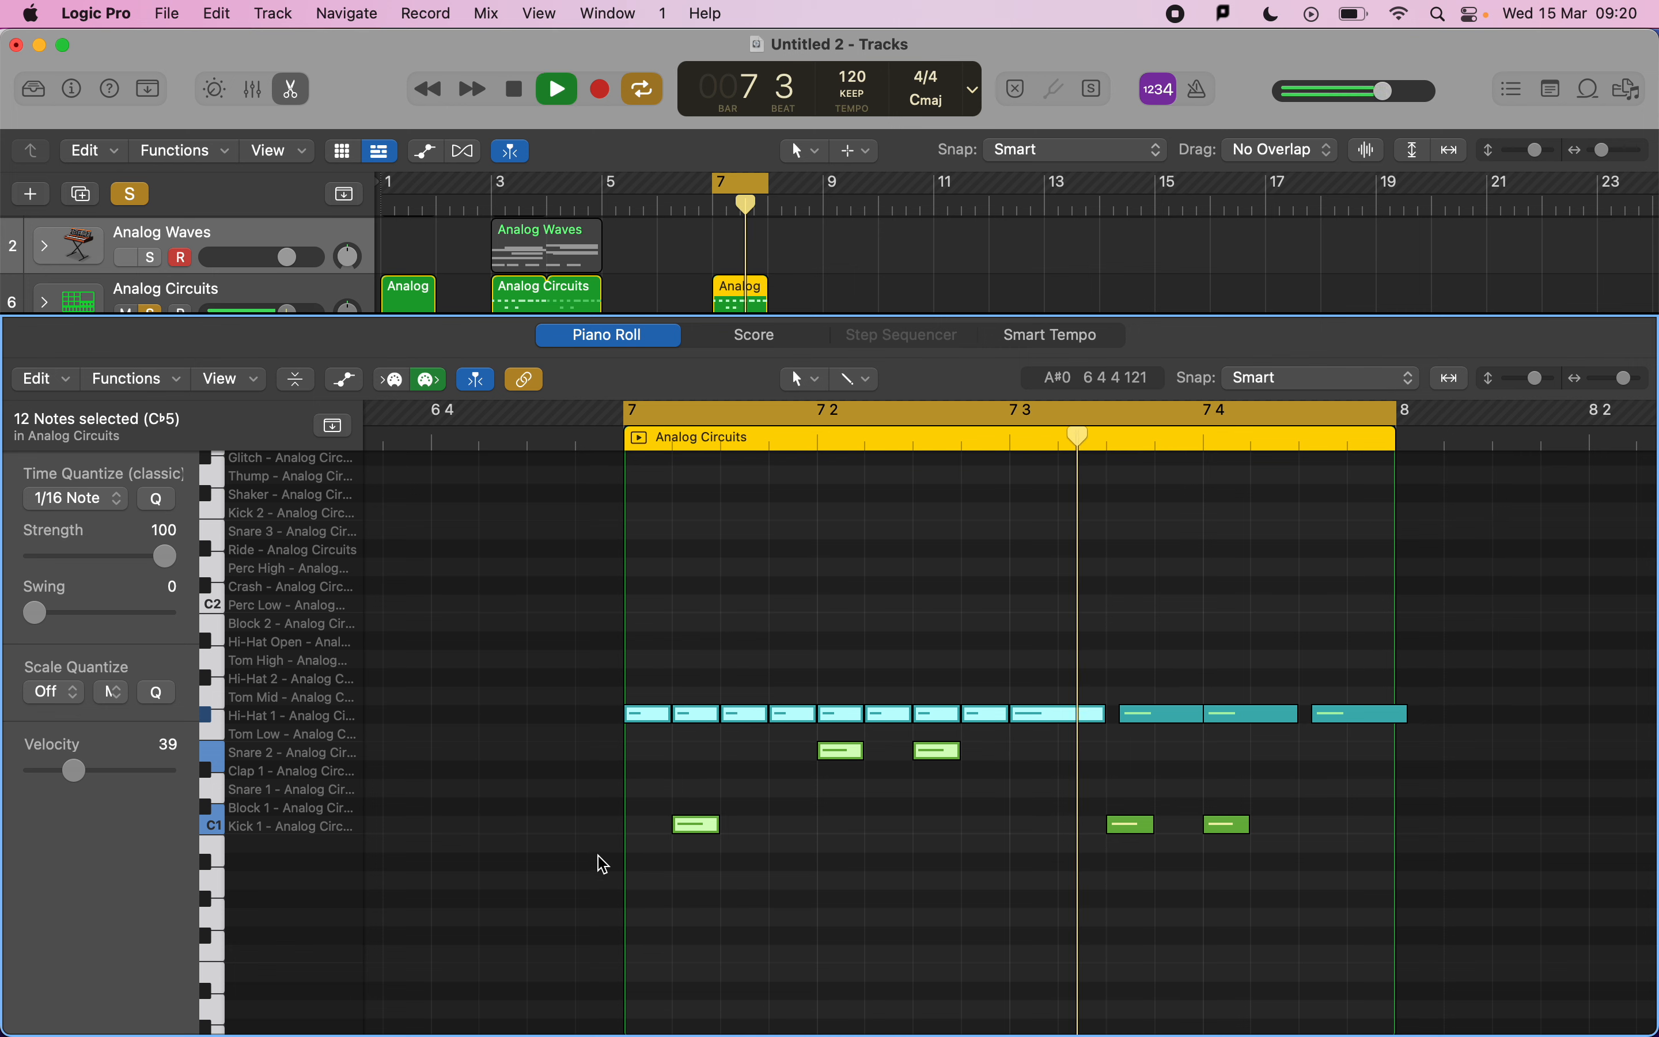
key(space)
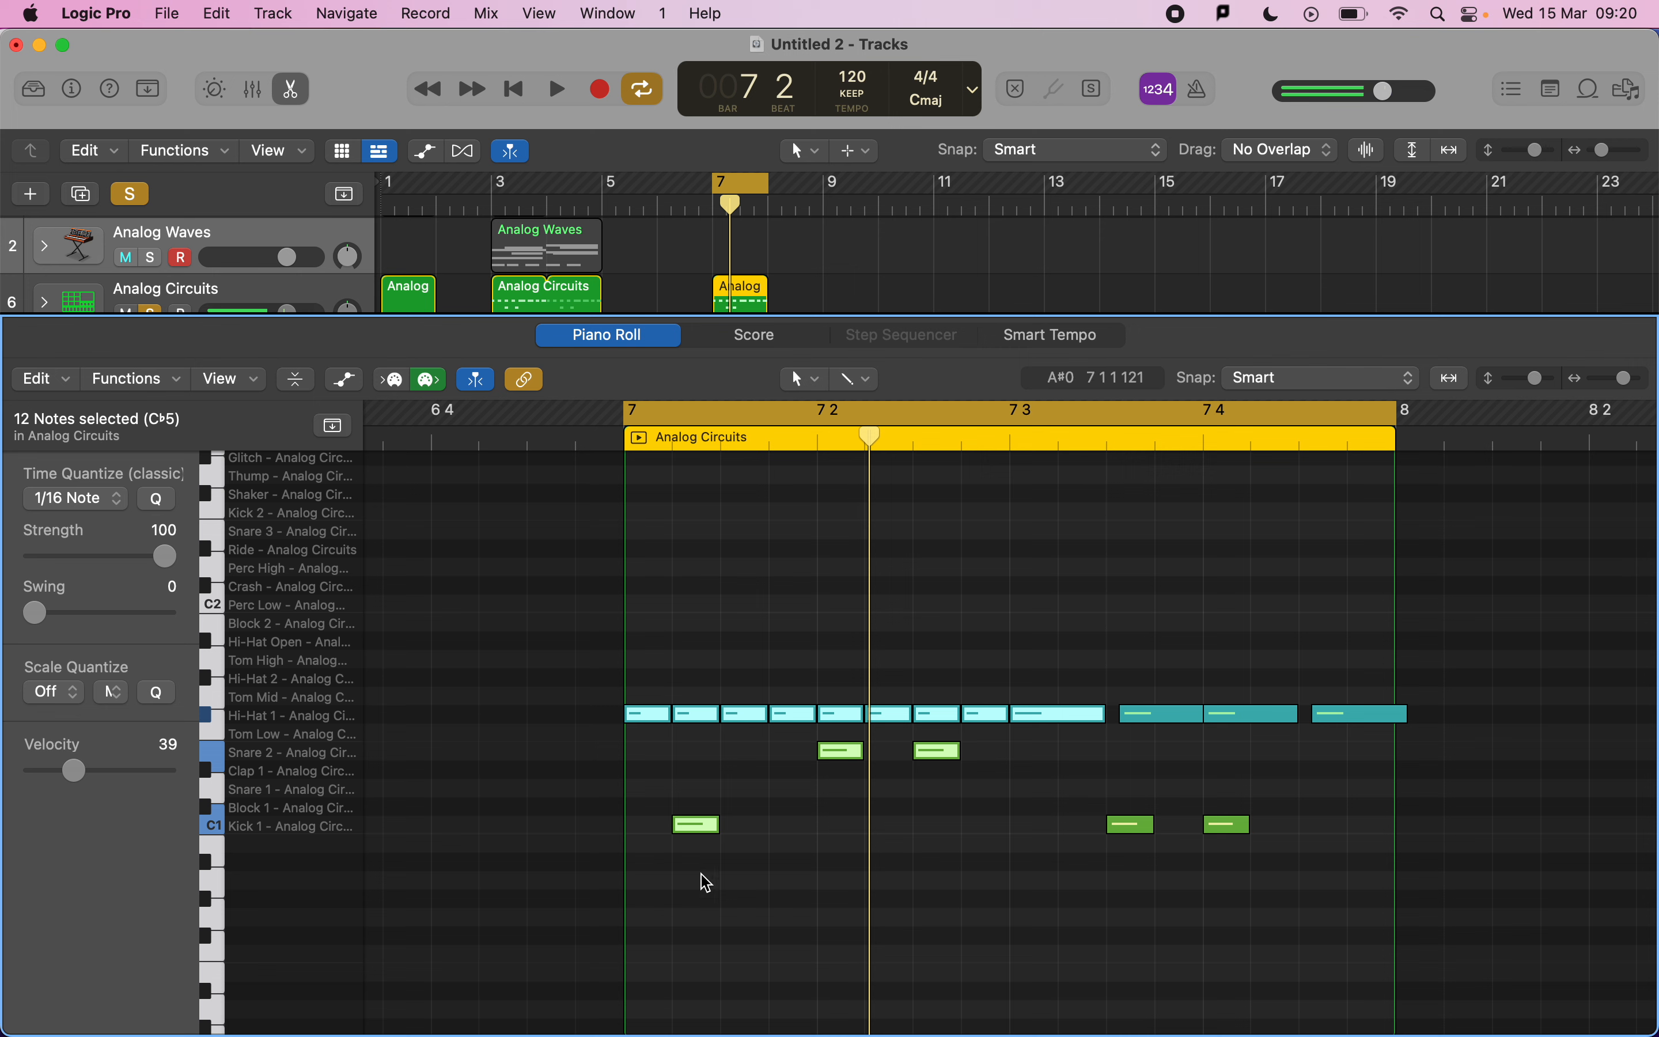
click(740, 885)
click(694, 826)
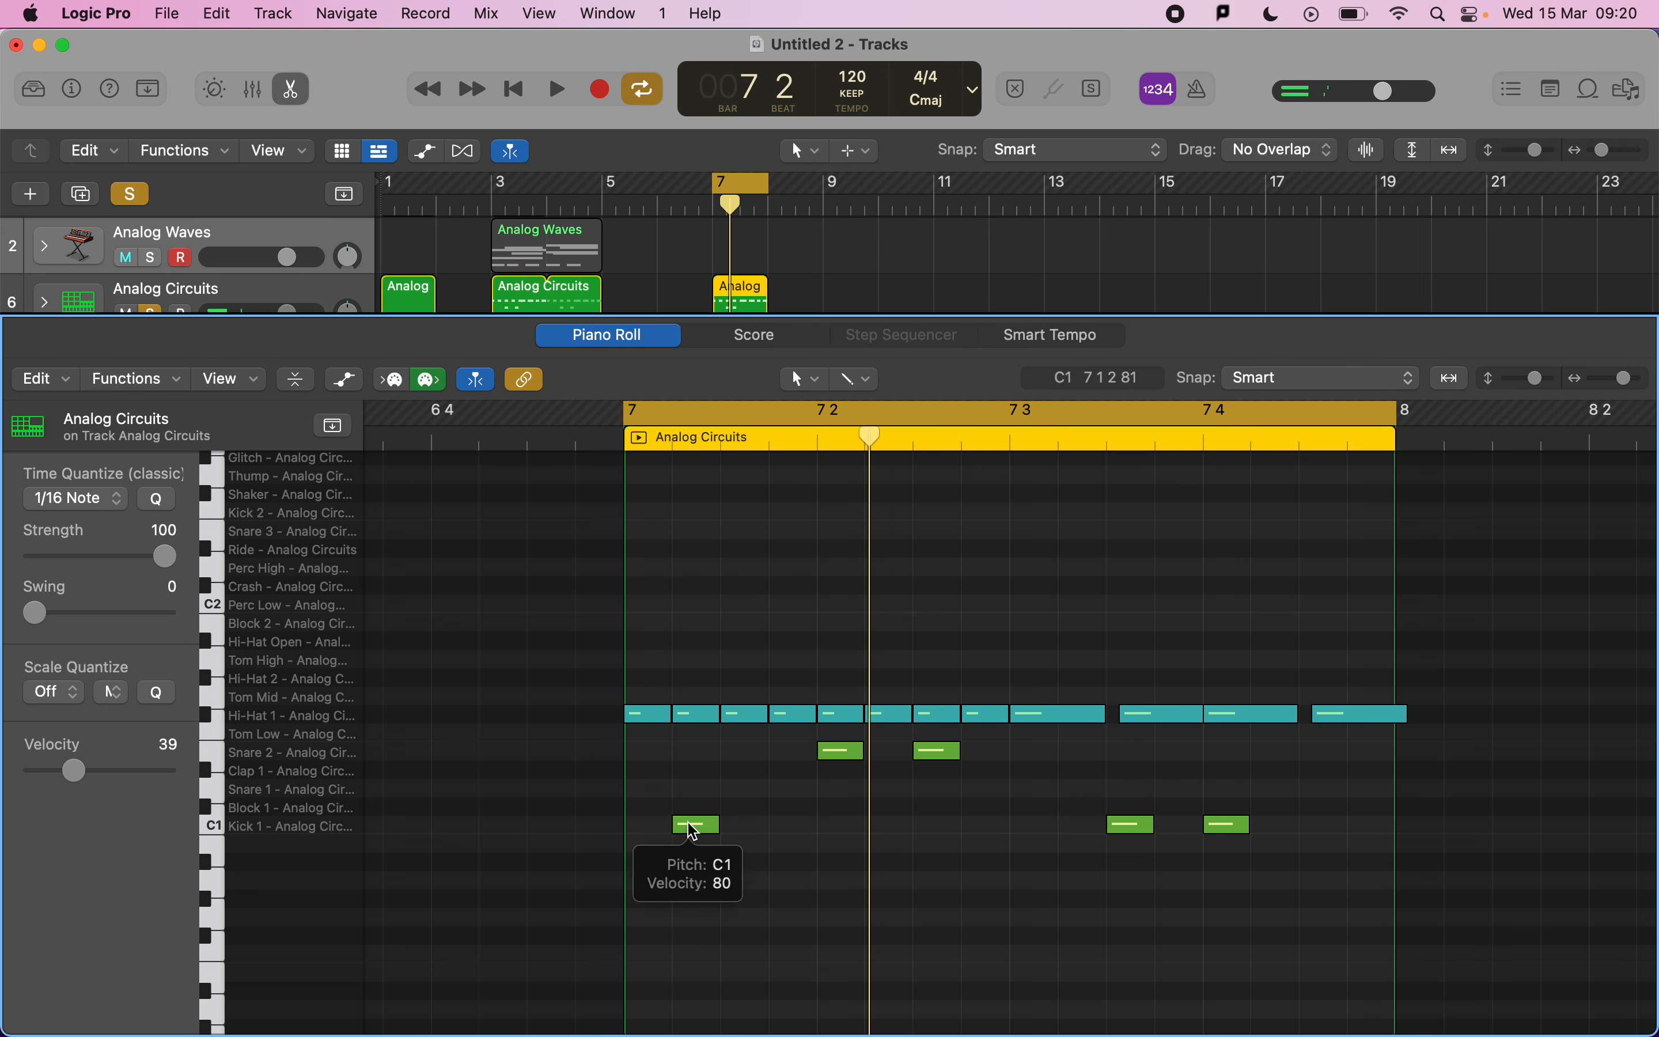
click(688, 823)
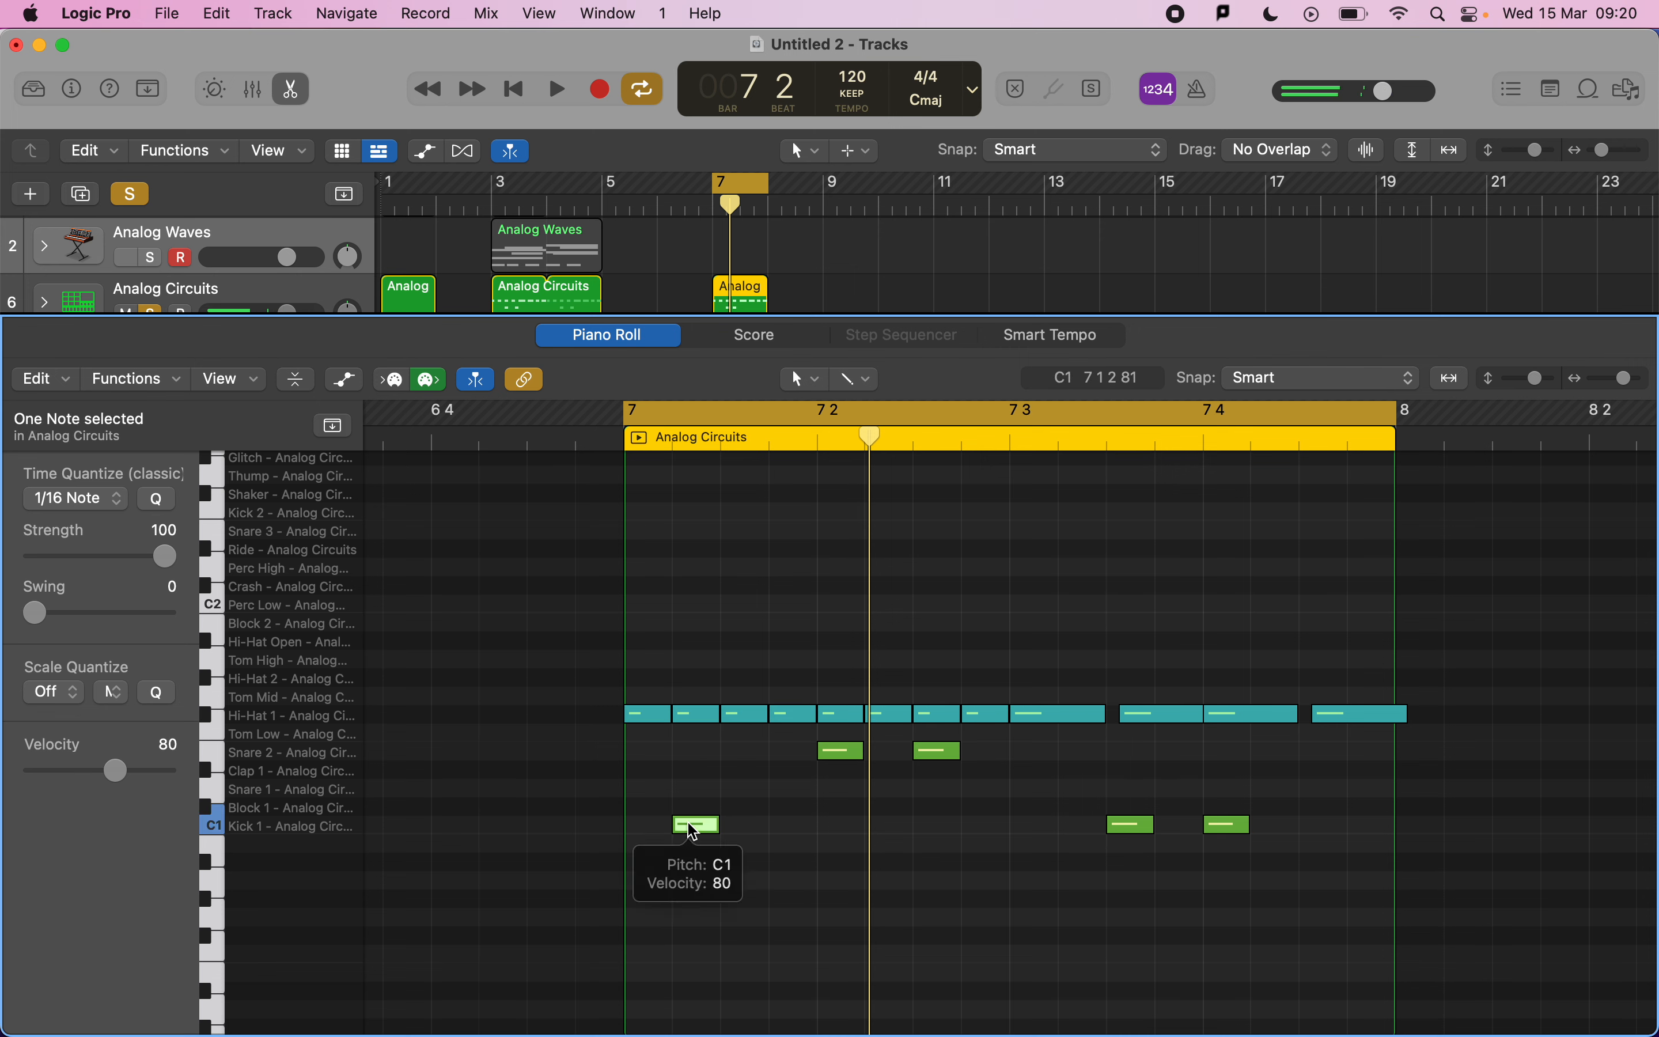
click(693, 827)
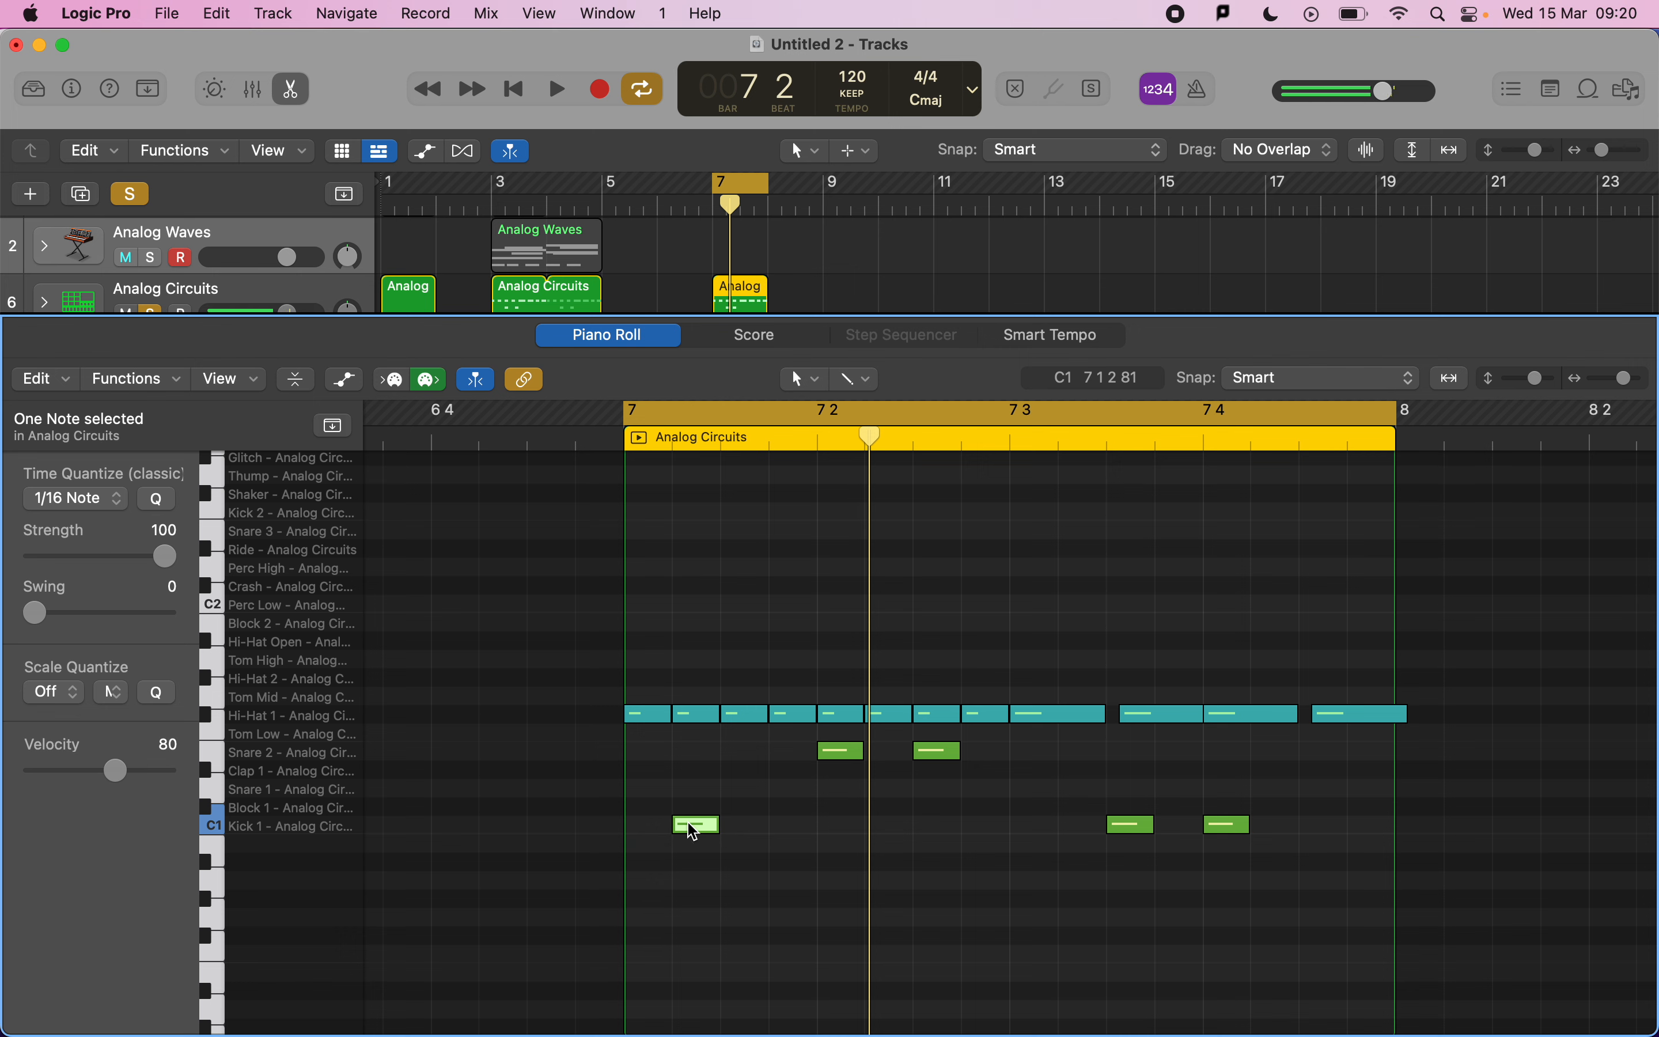
click(693, 827)
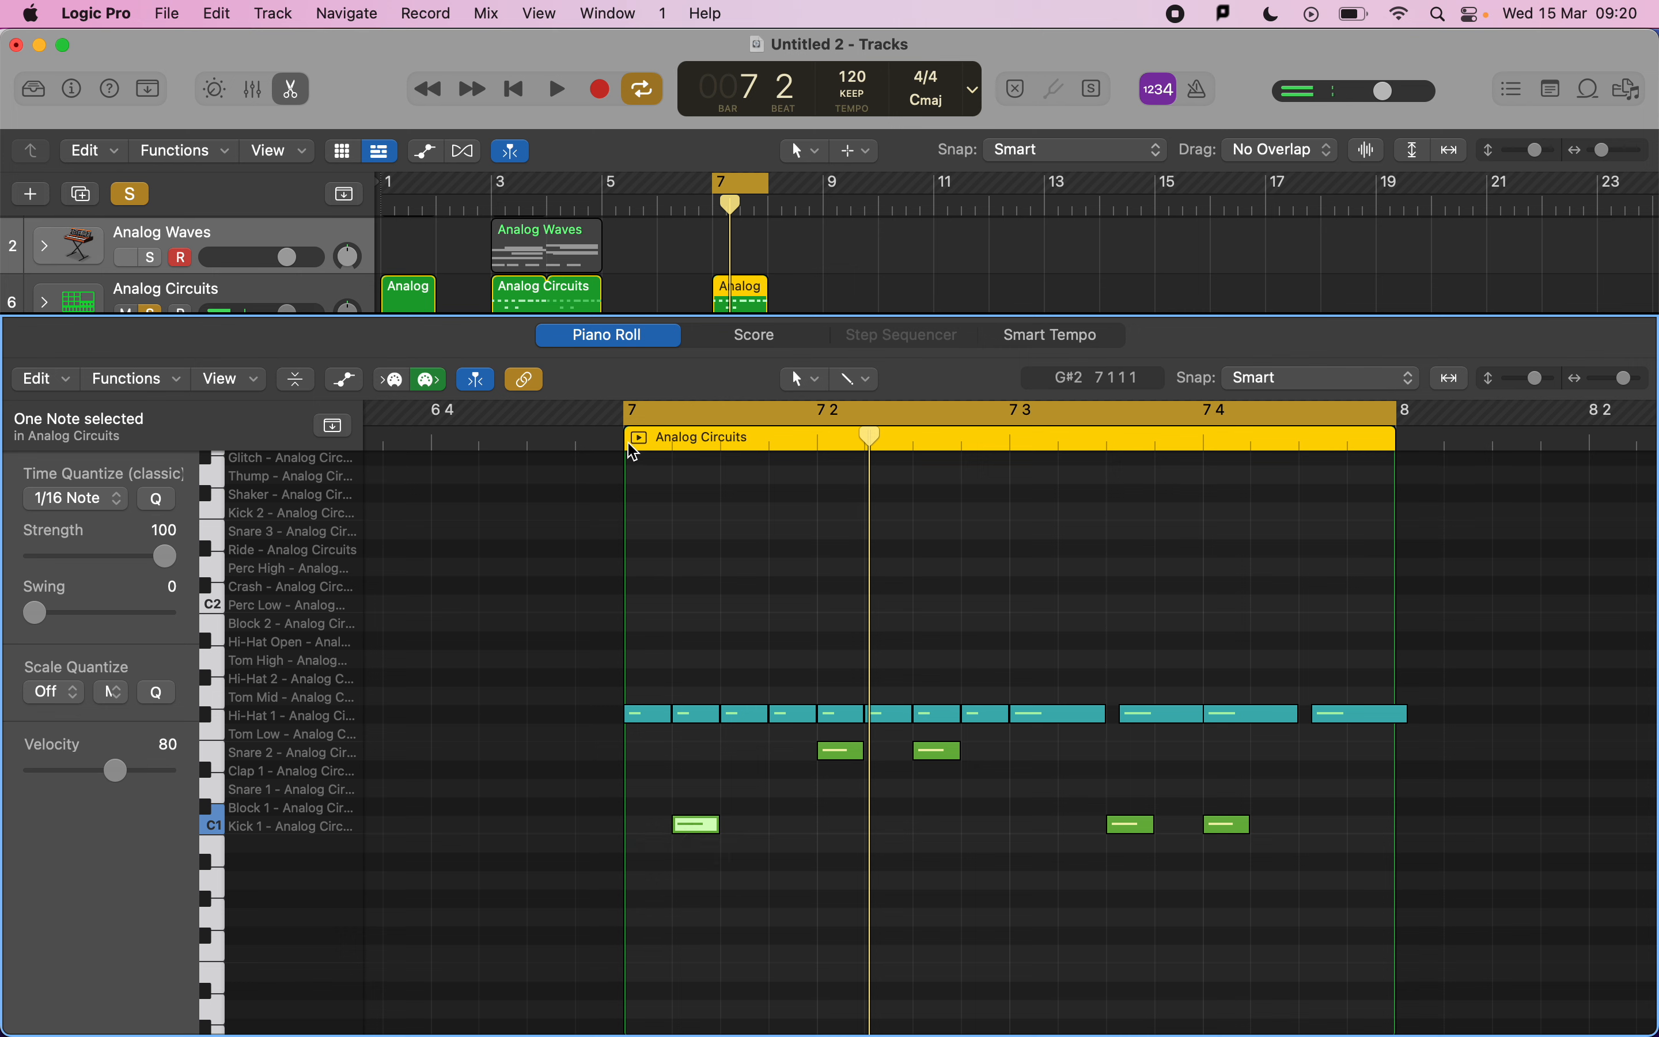
click(688, 831)
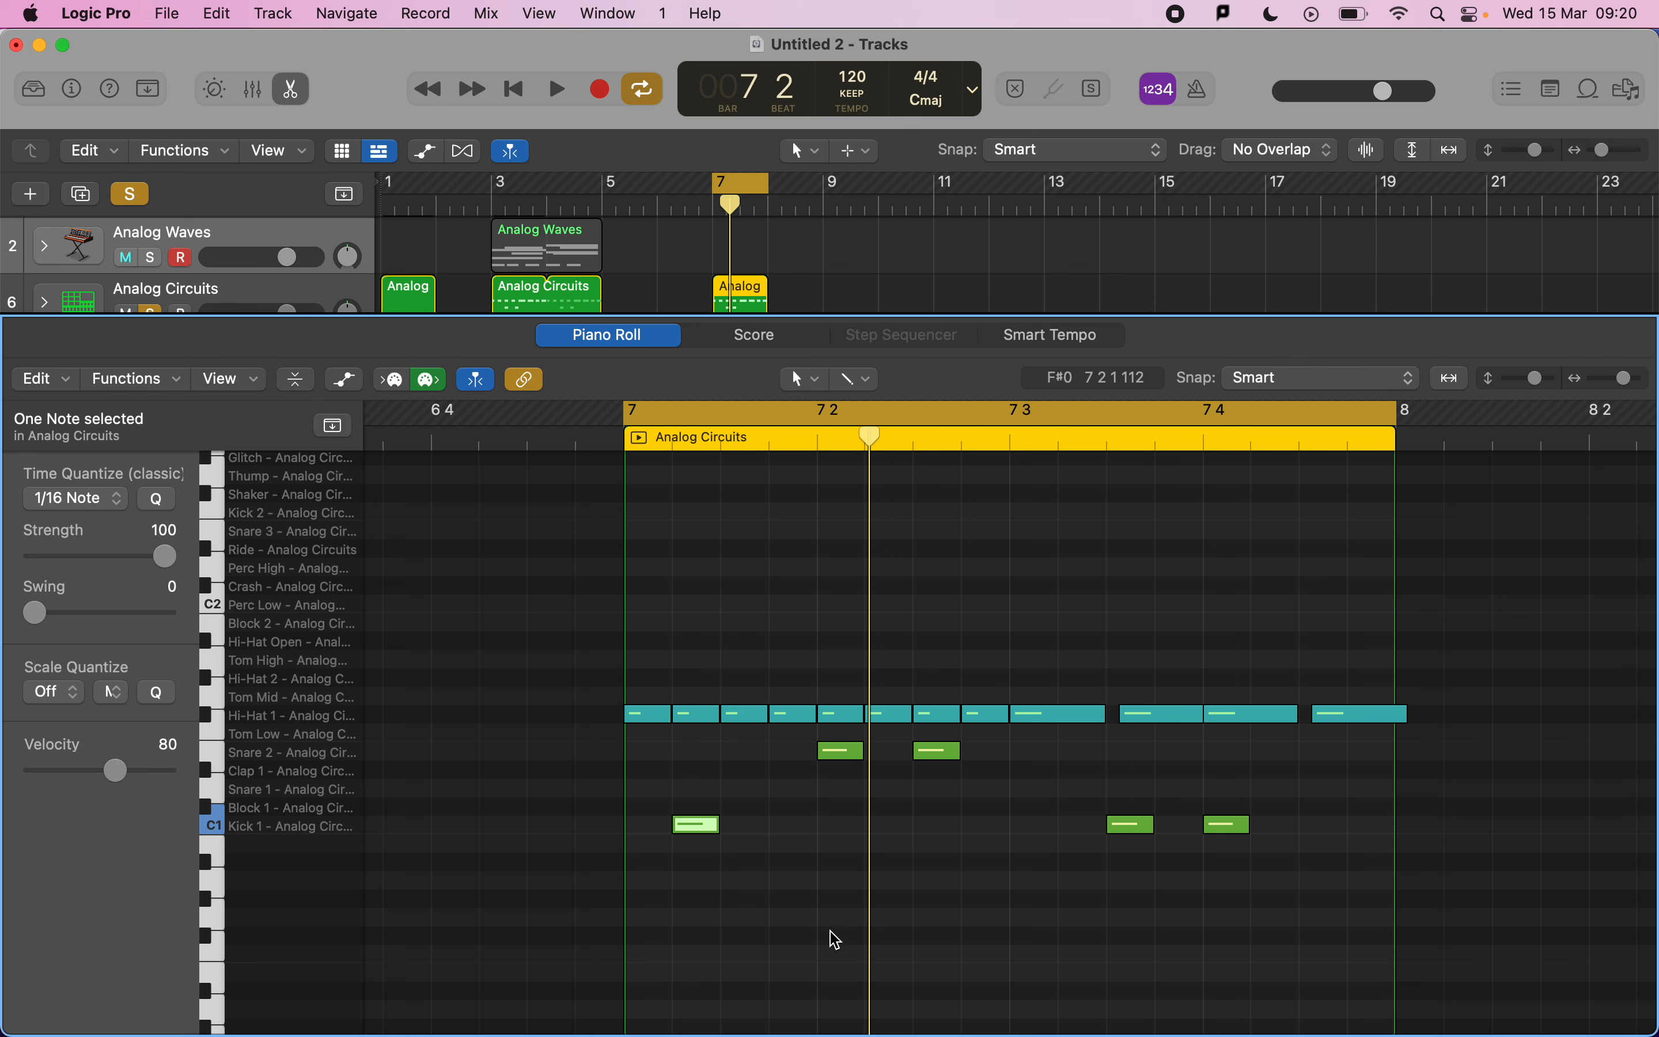
key(super+z)
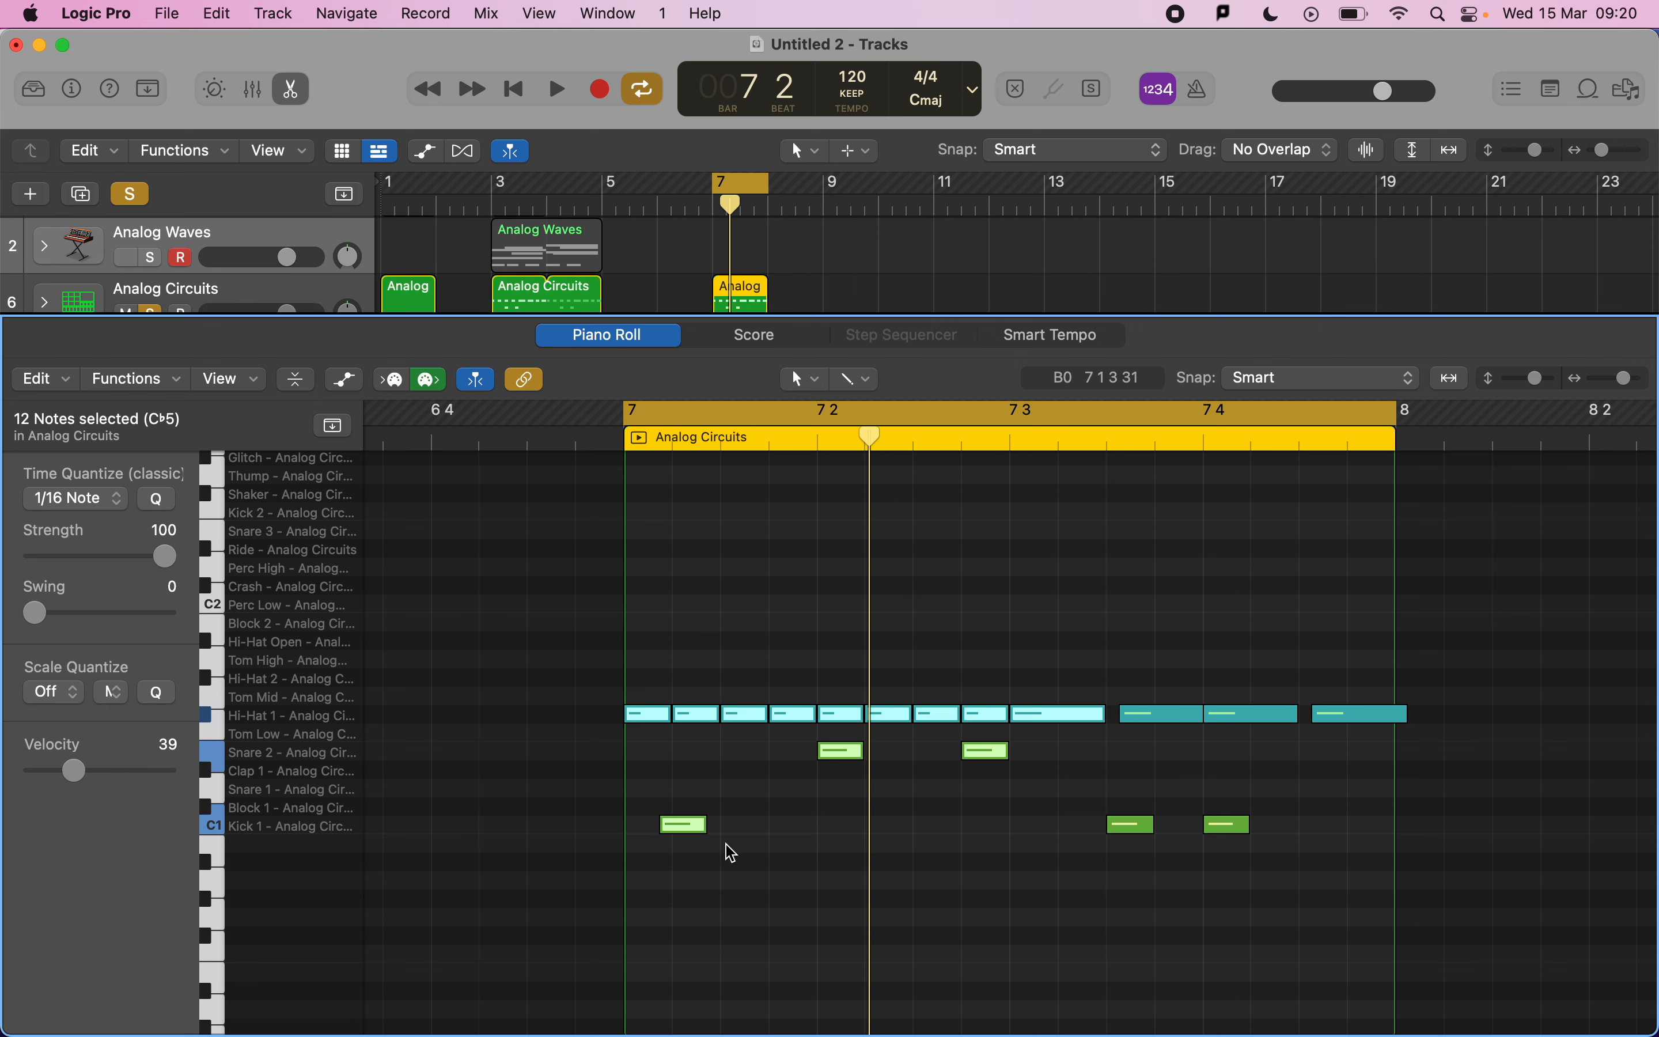
Try quantizing the selected drum notes to 1/8 Note and undo it.
click(675, 828)
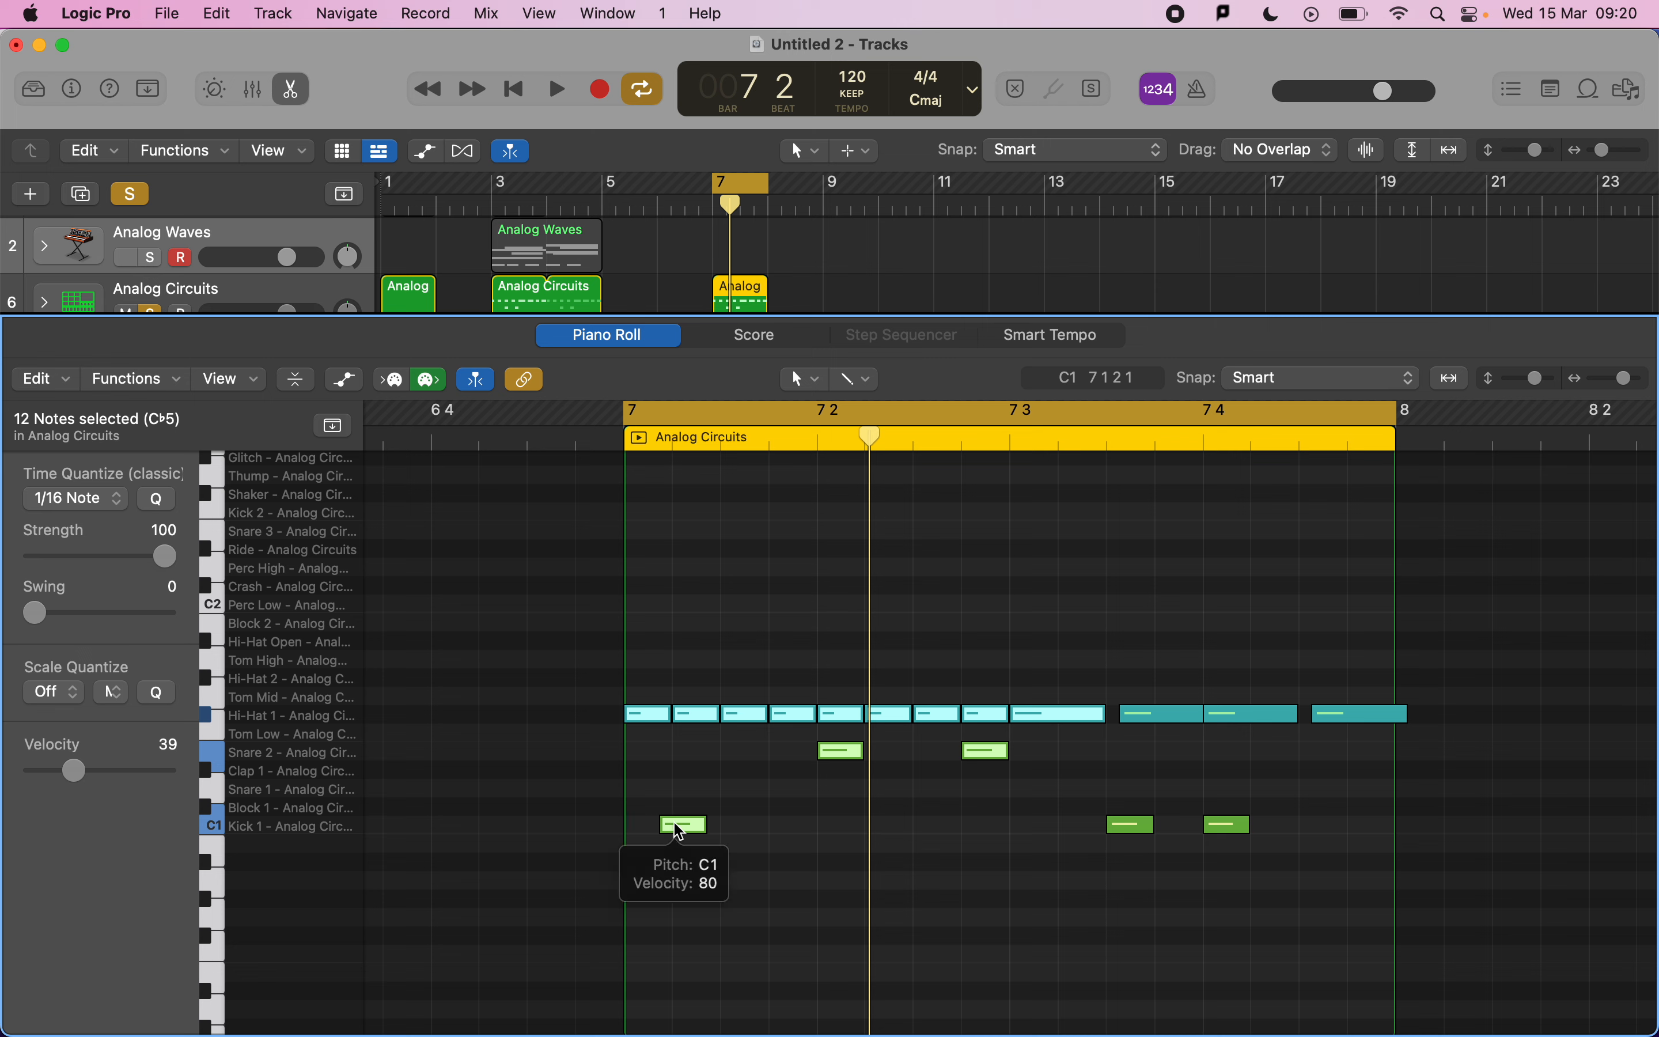
click(100, 499)
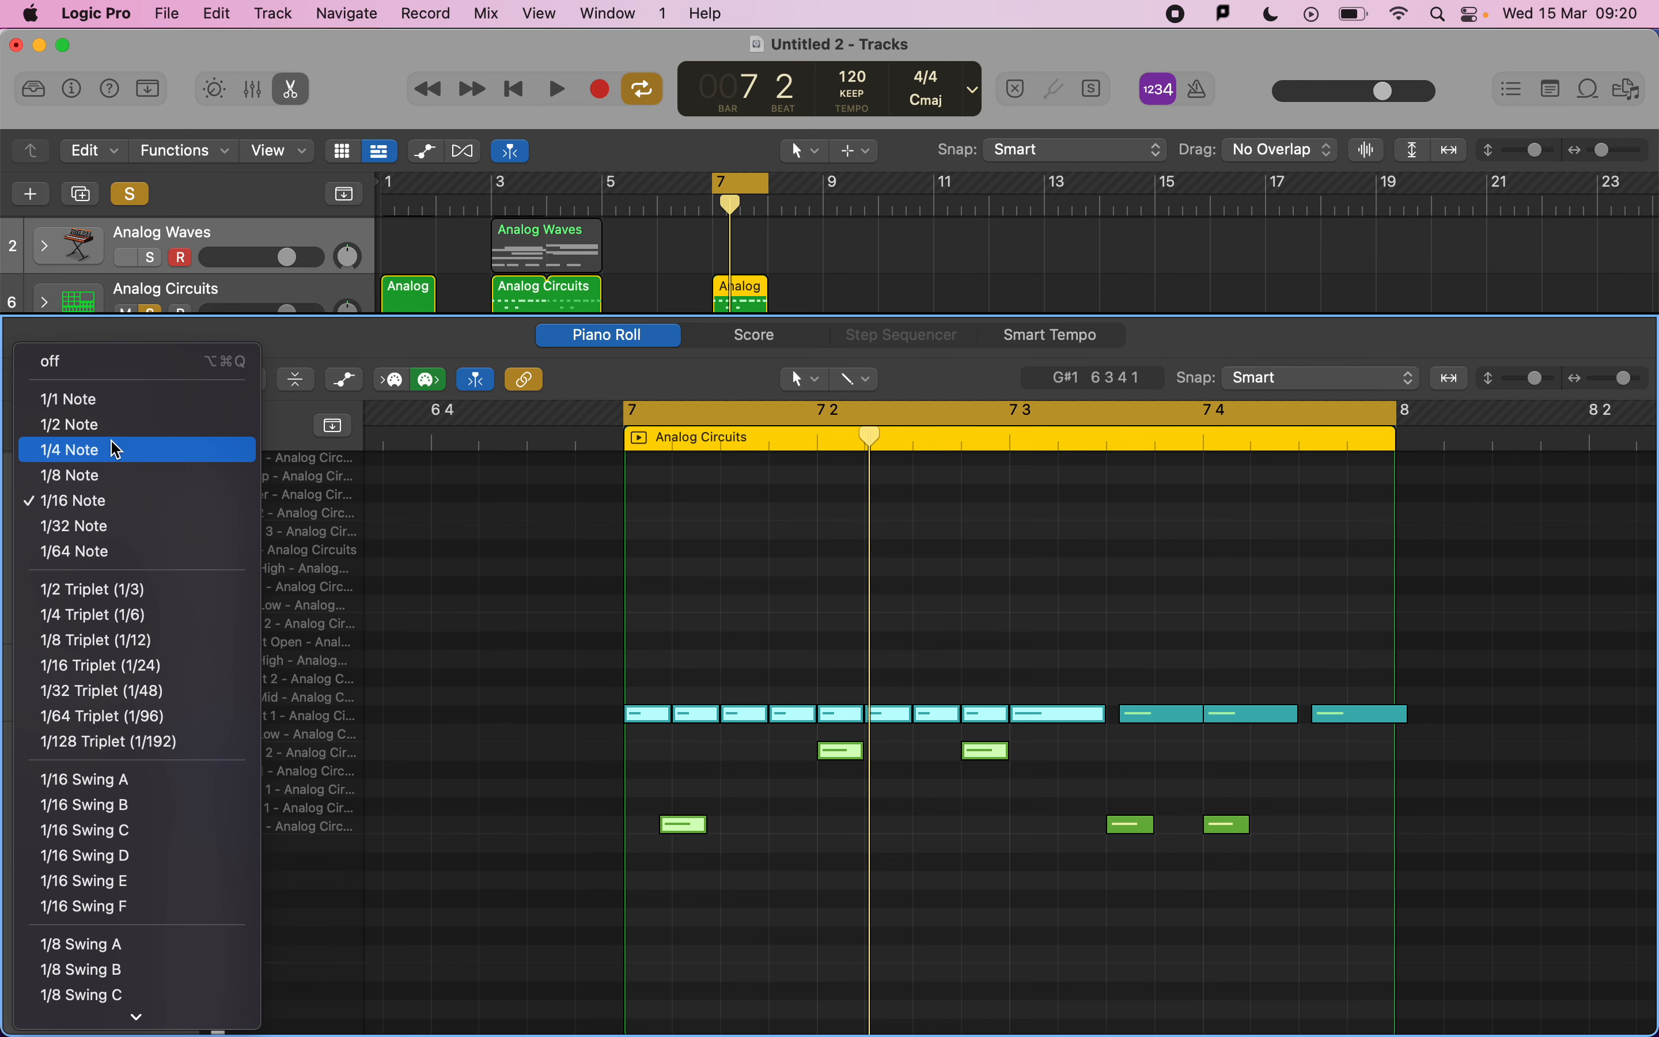
click(643, 767)
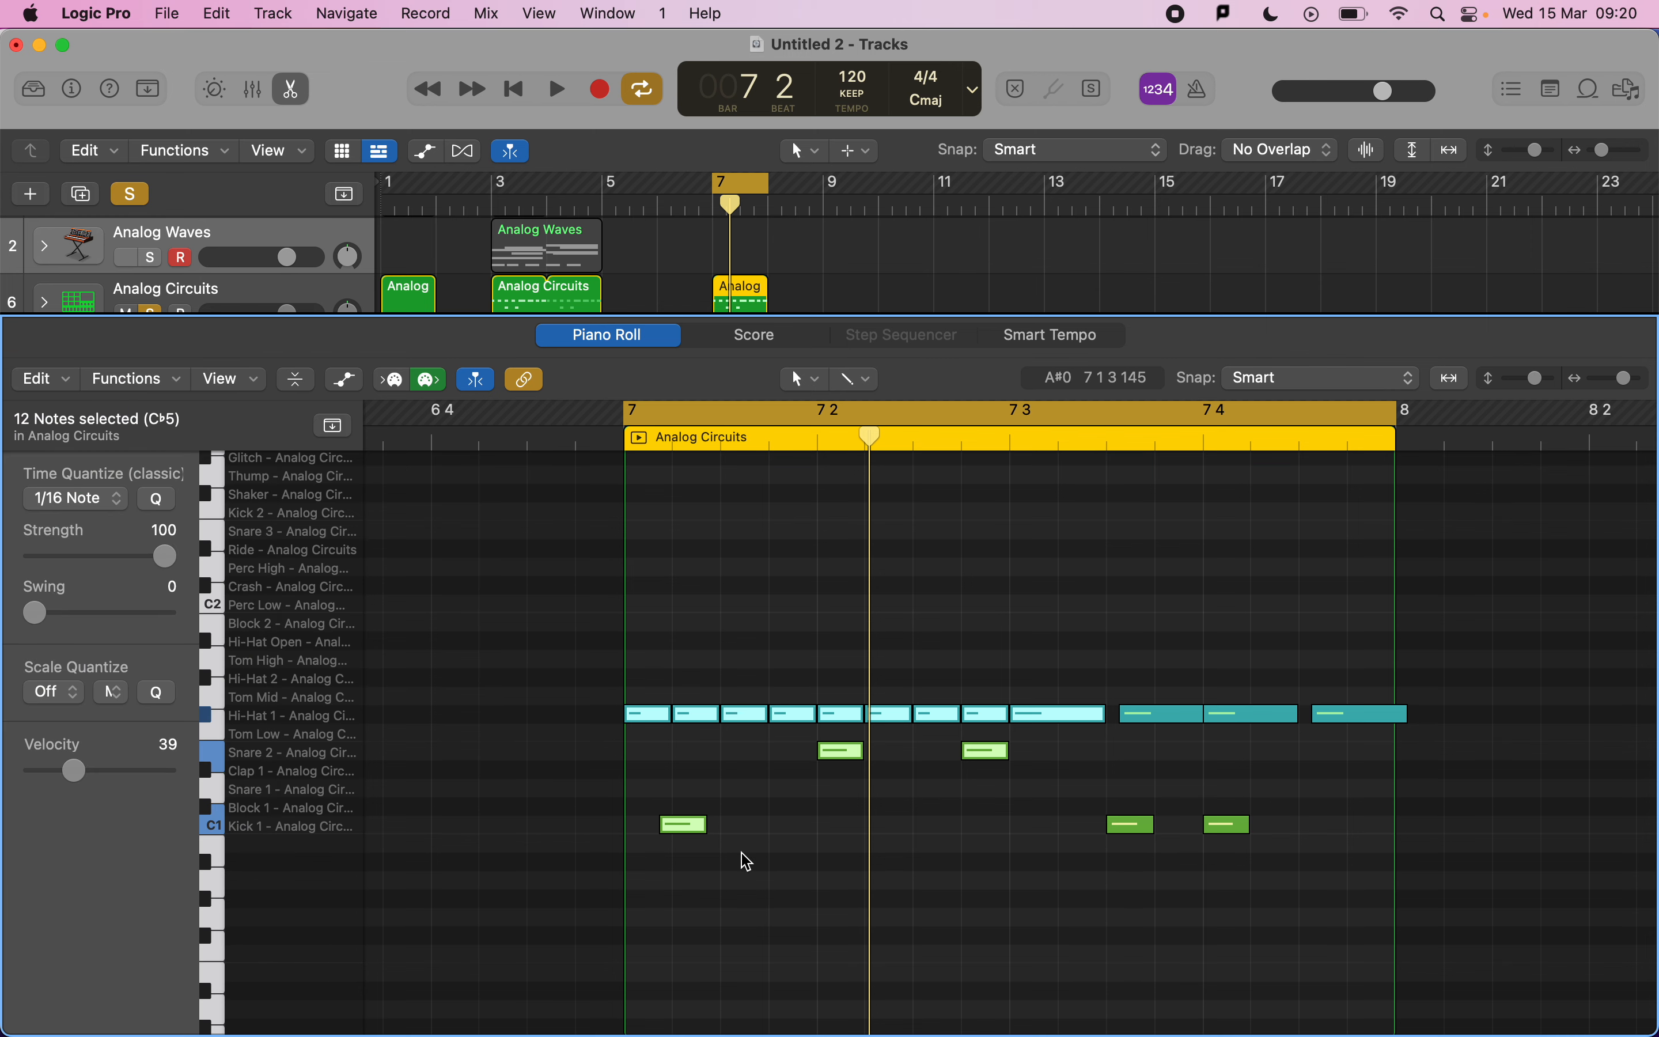
click(92, 500)
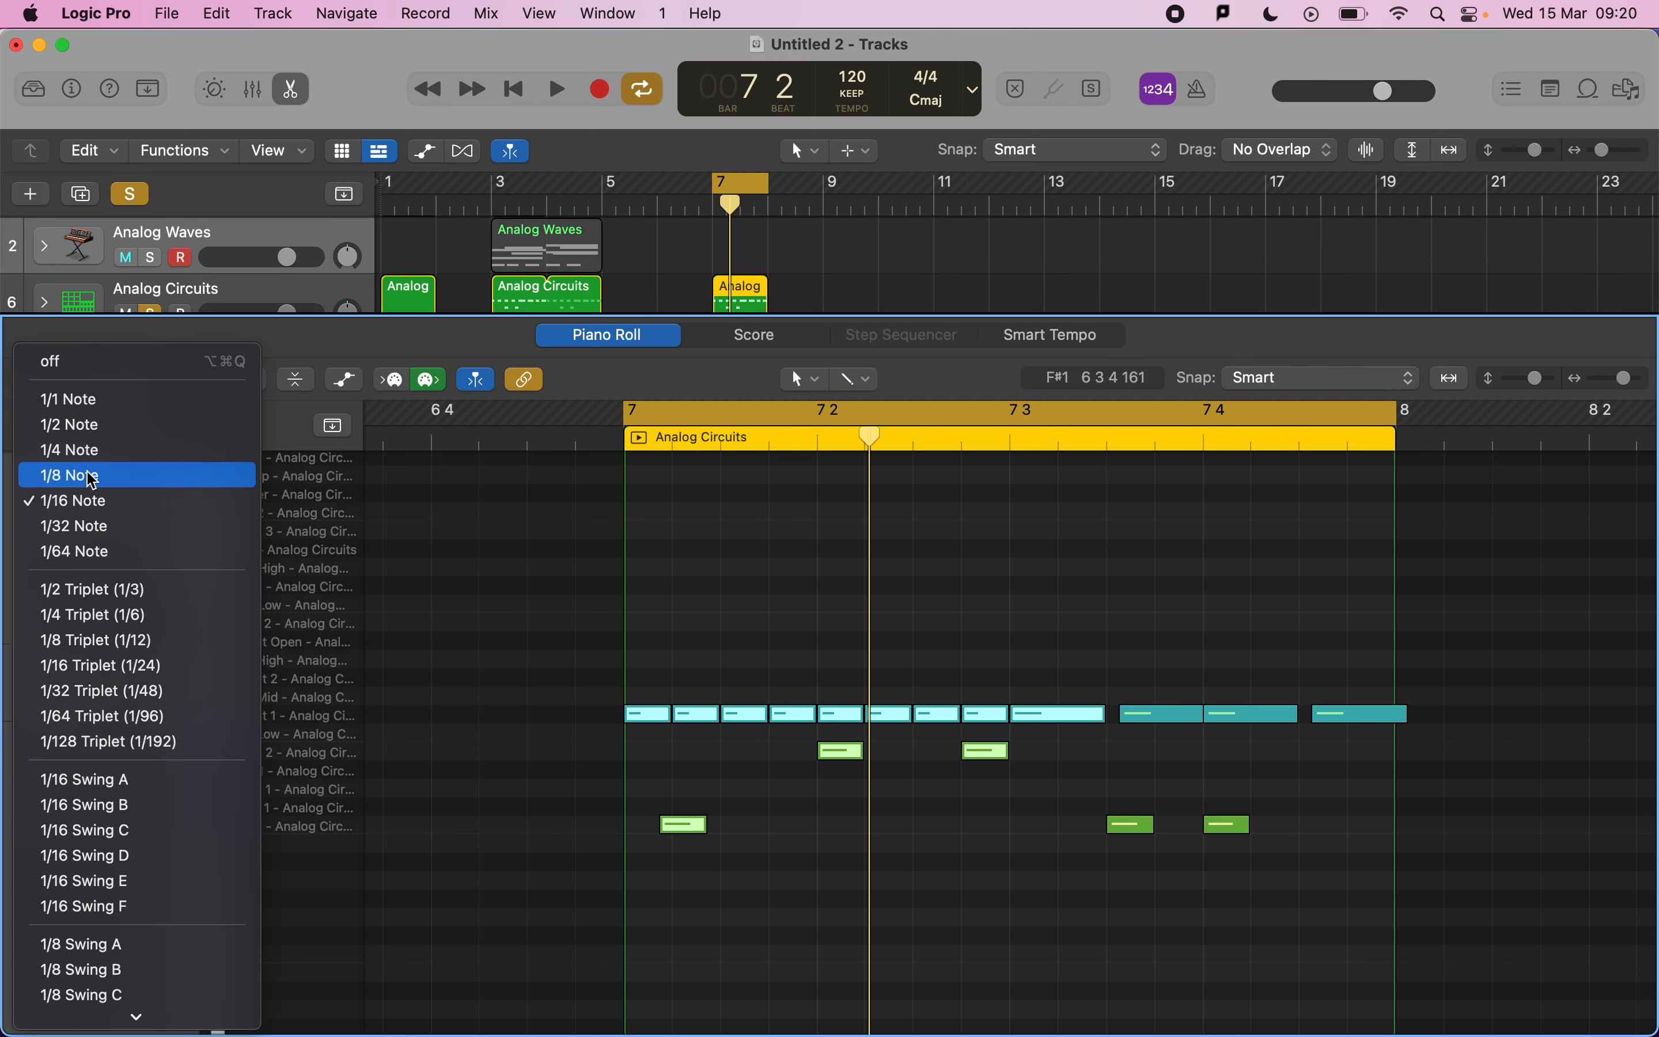
click(92, 476)
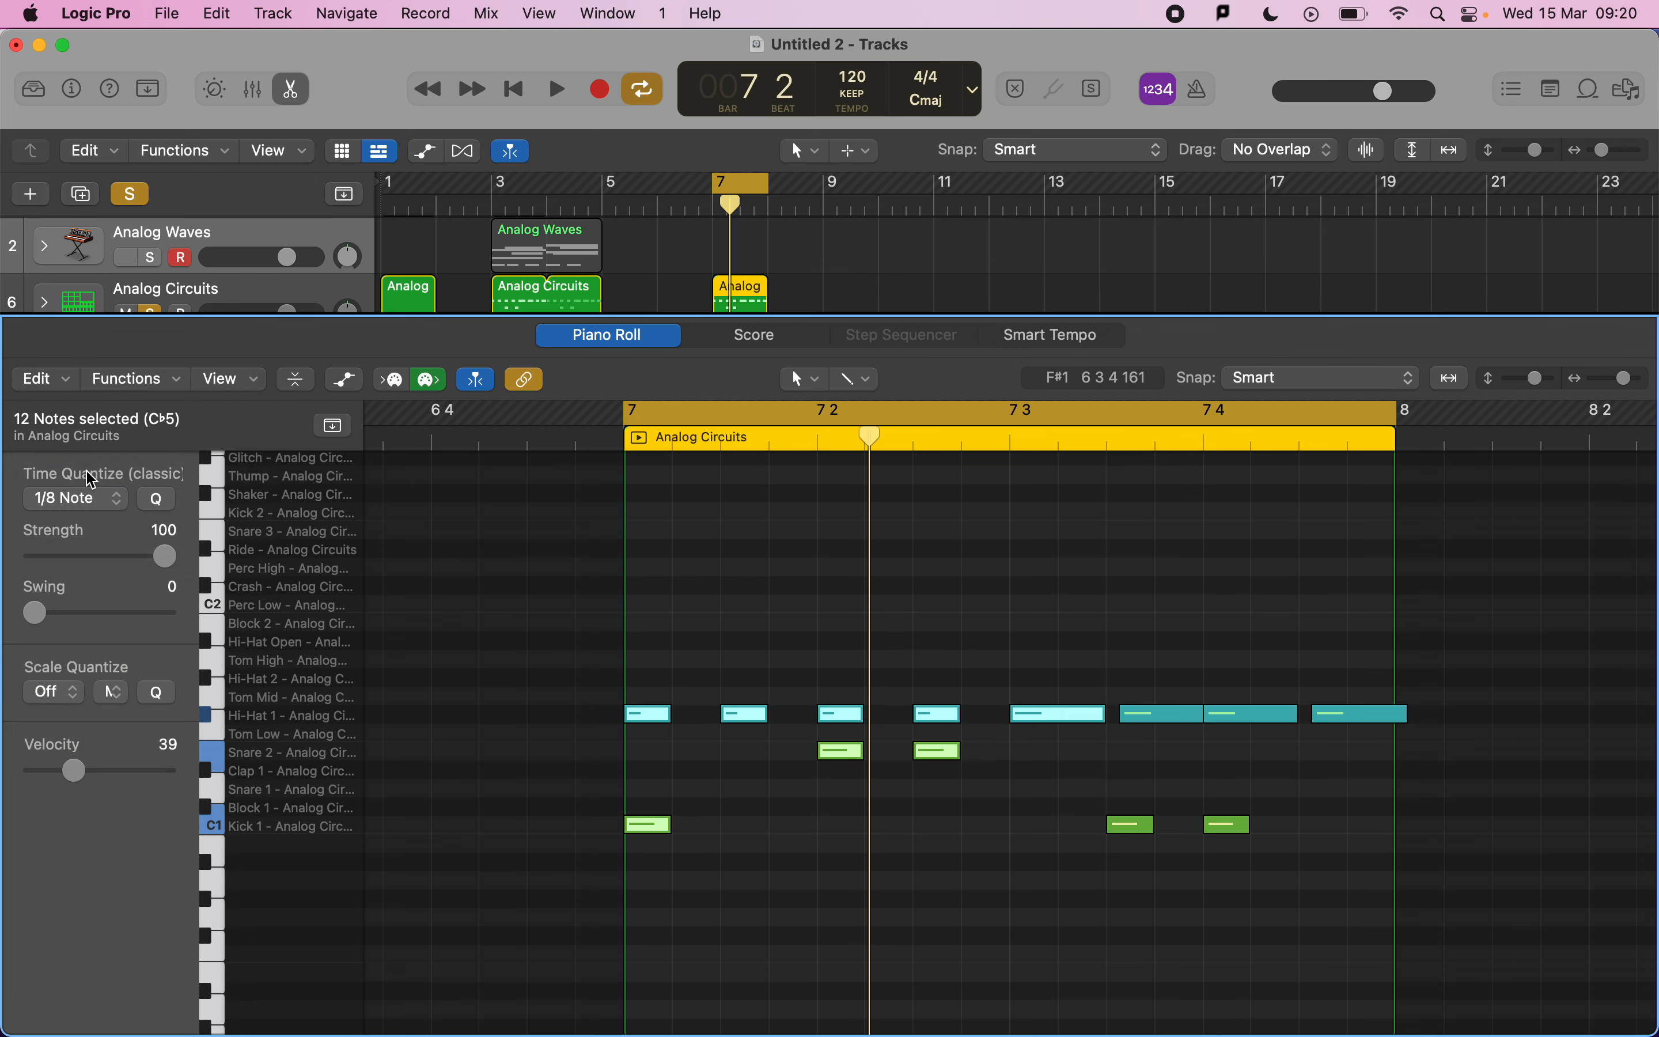
key(super+z)
Select only the first kick, quantize it to 1/8 Note, and play back the region.
click(668, 822)
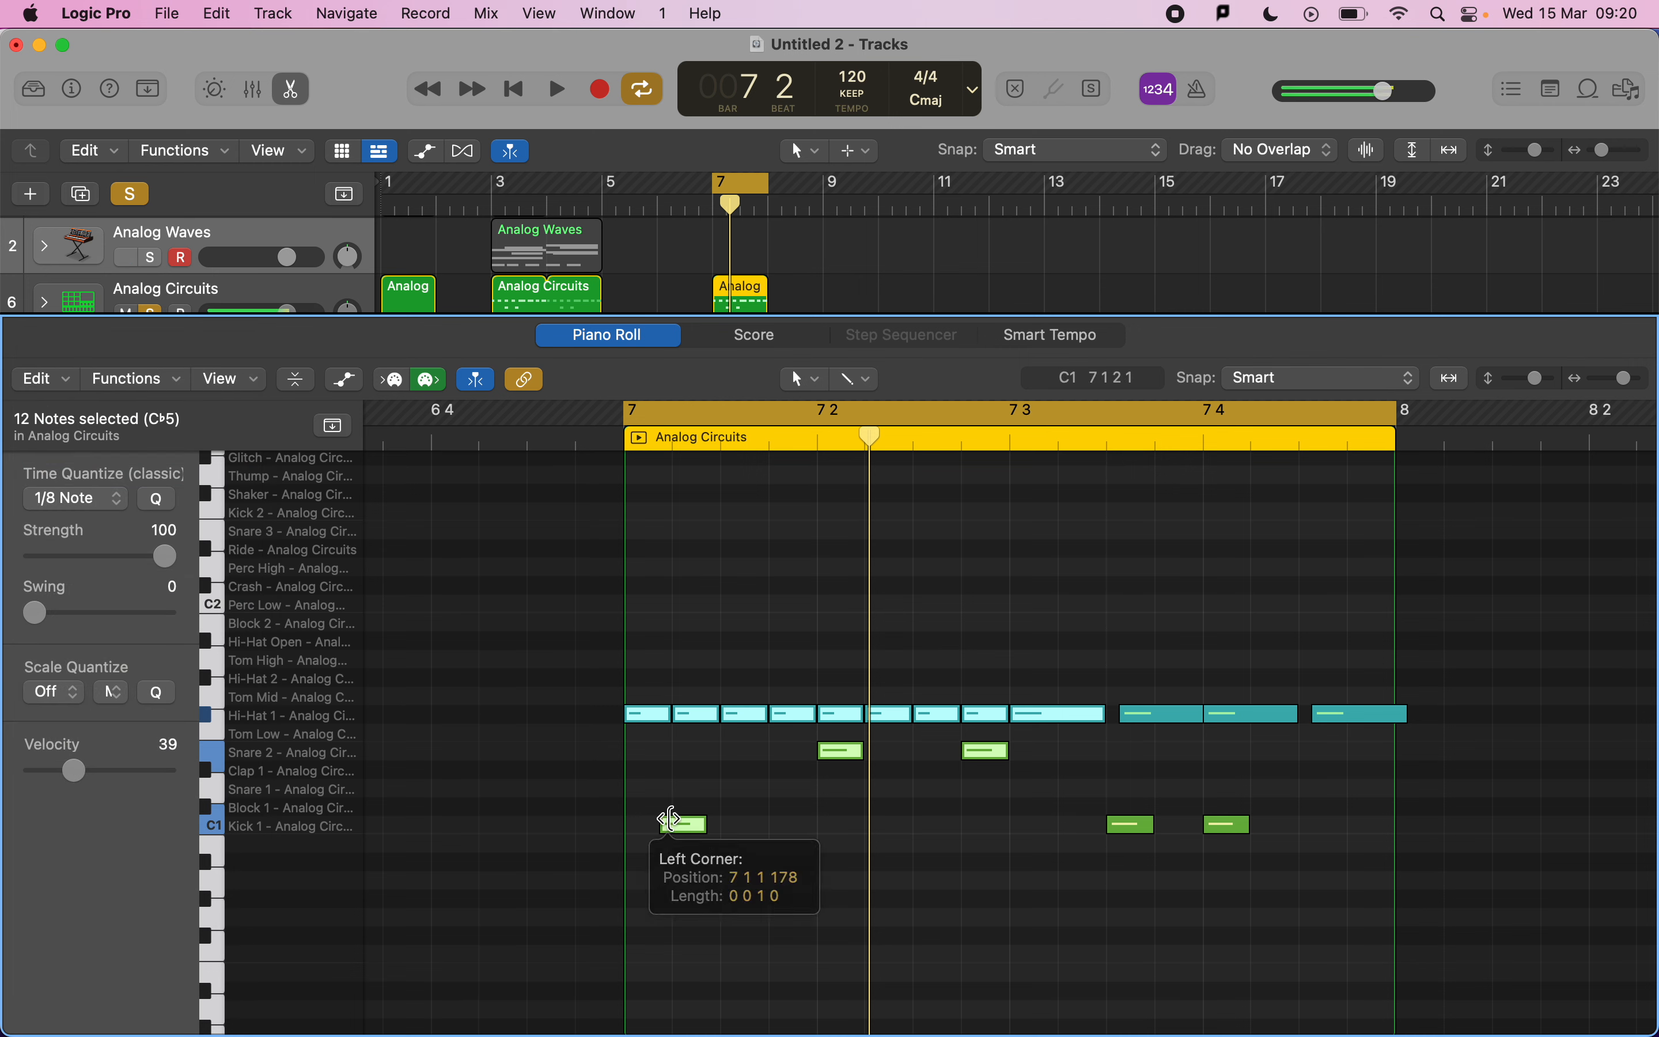
click(837, 852)
click(684, 823)
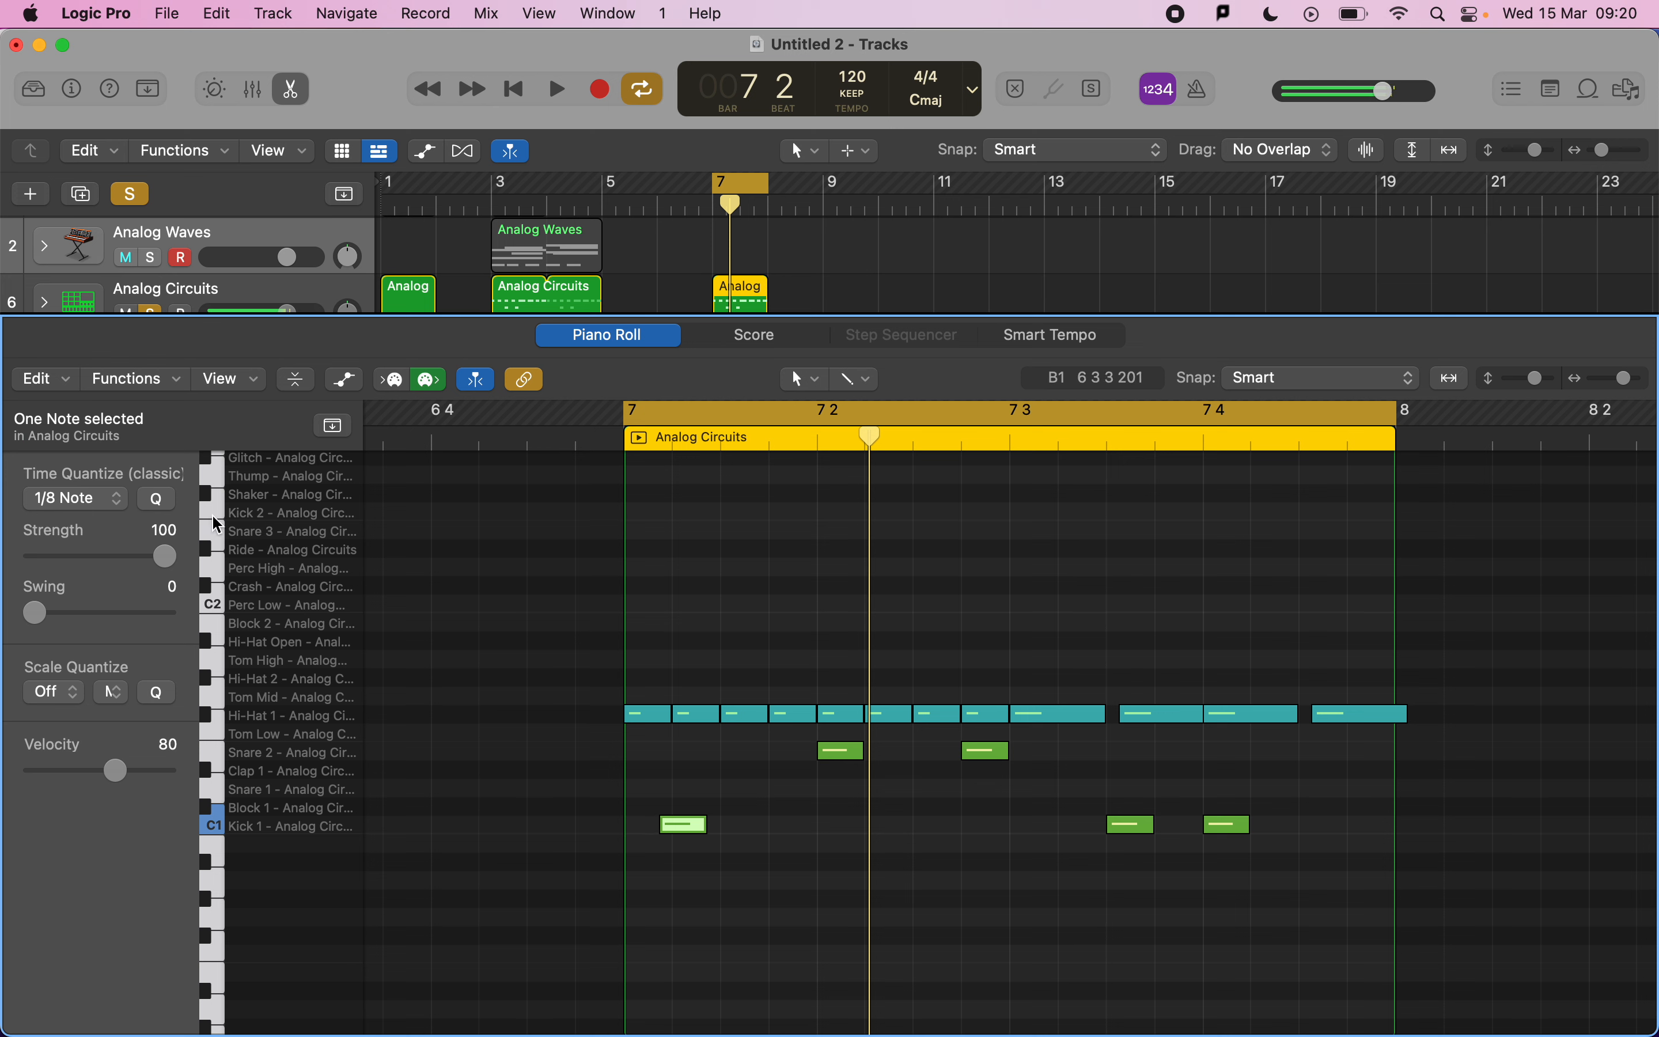
click(163, 500)
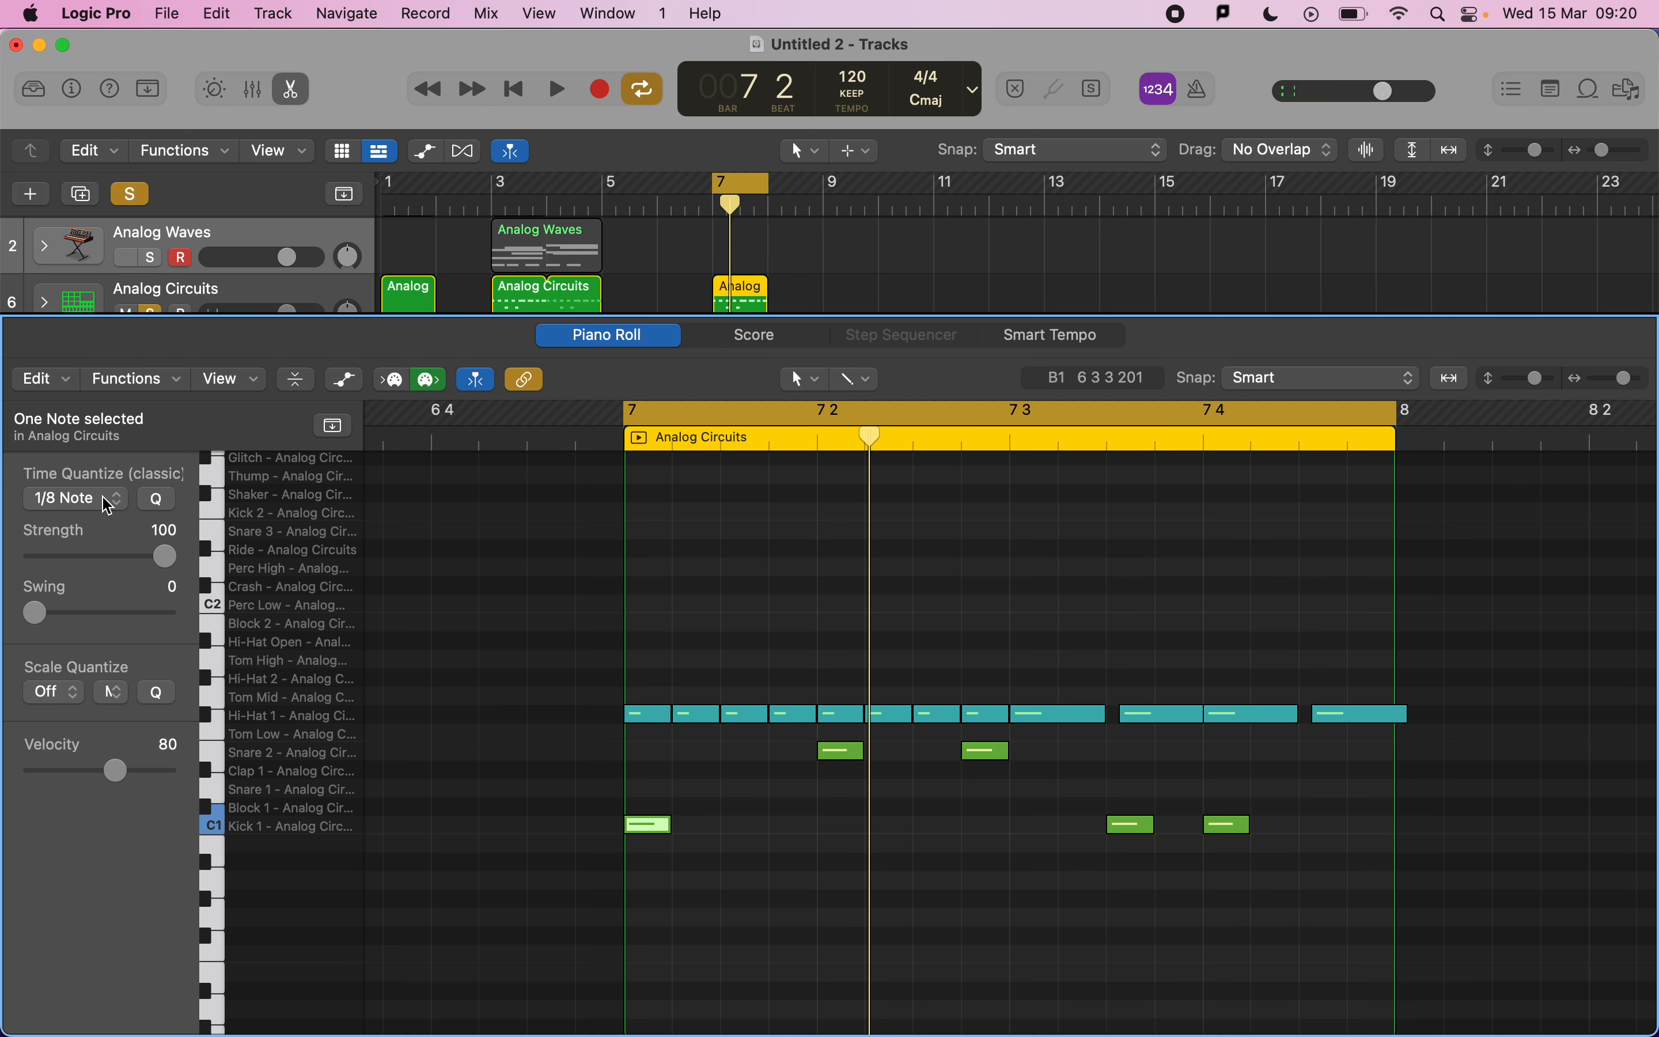
key(space)
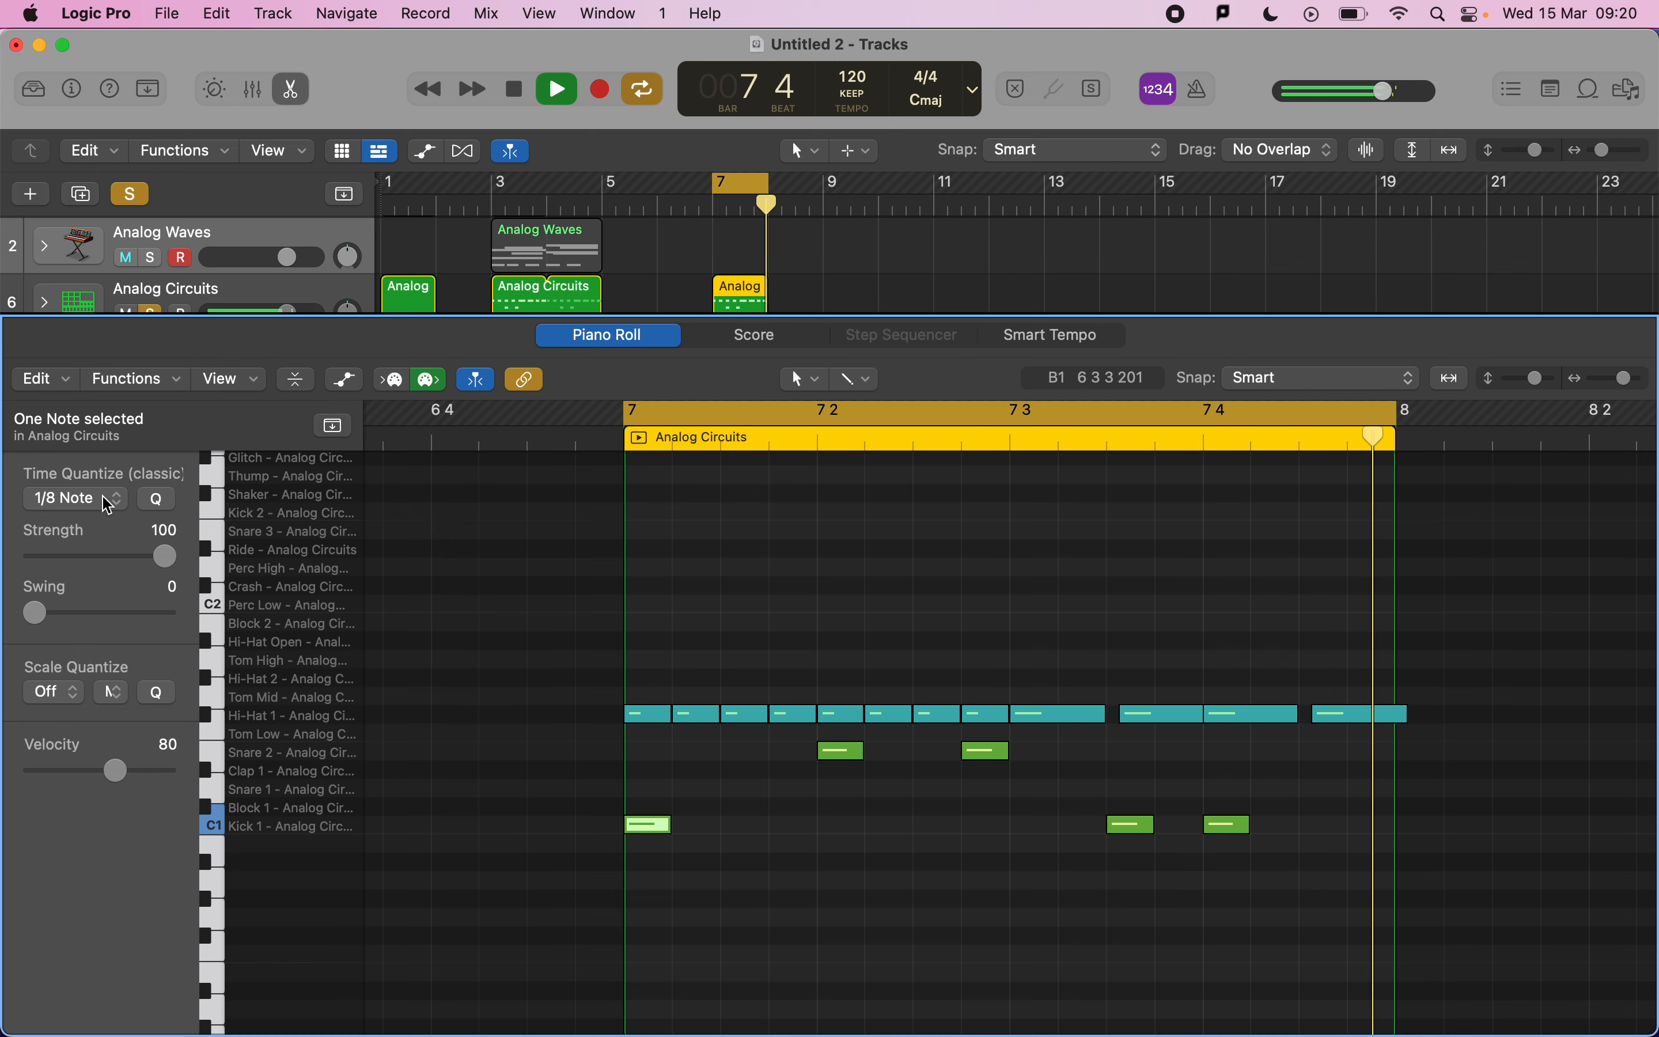
Switch to the mark scheme in Preview to review its quantization and velocity criteria against the drum part.
key(super+Tab)
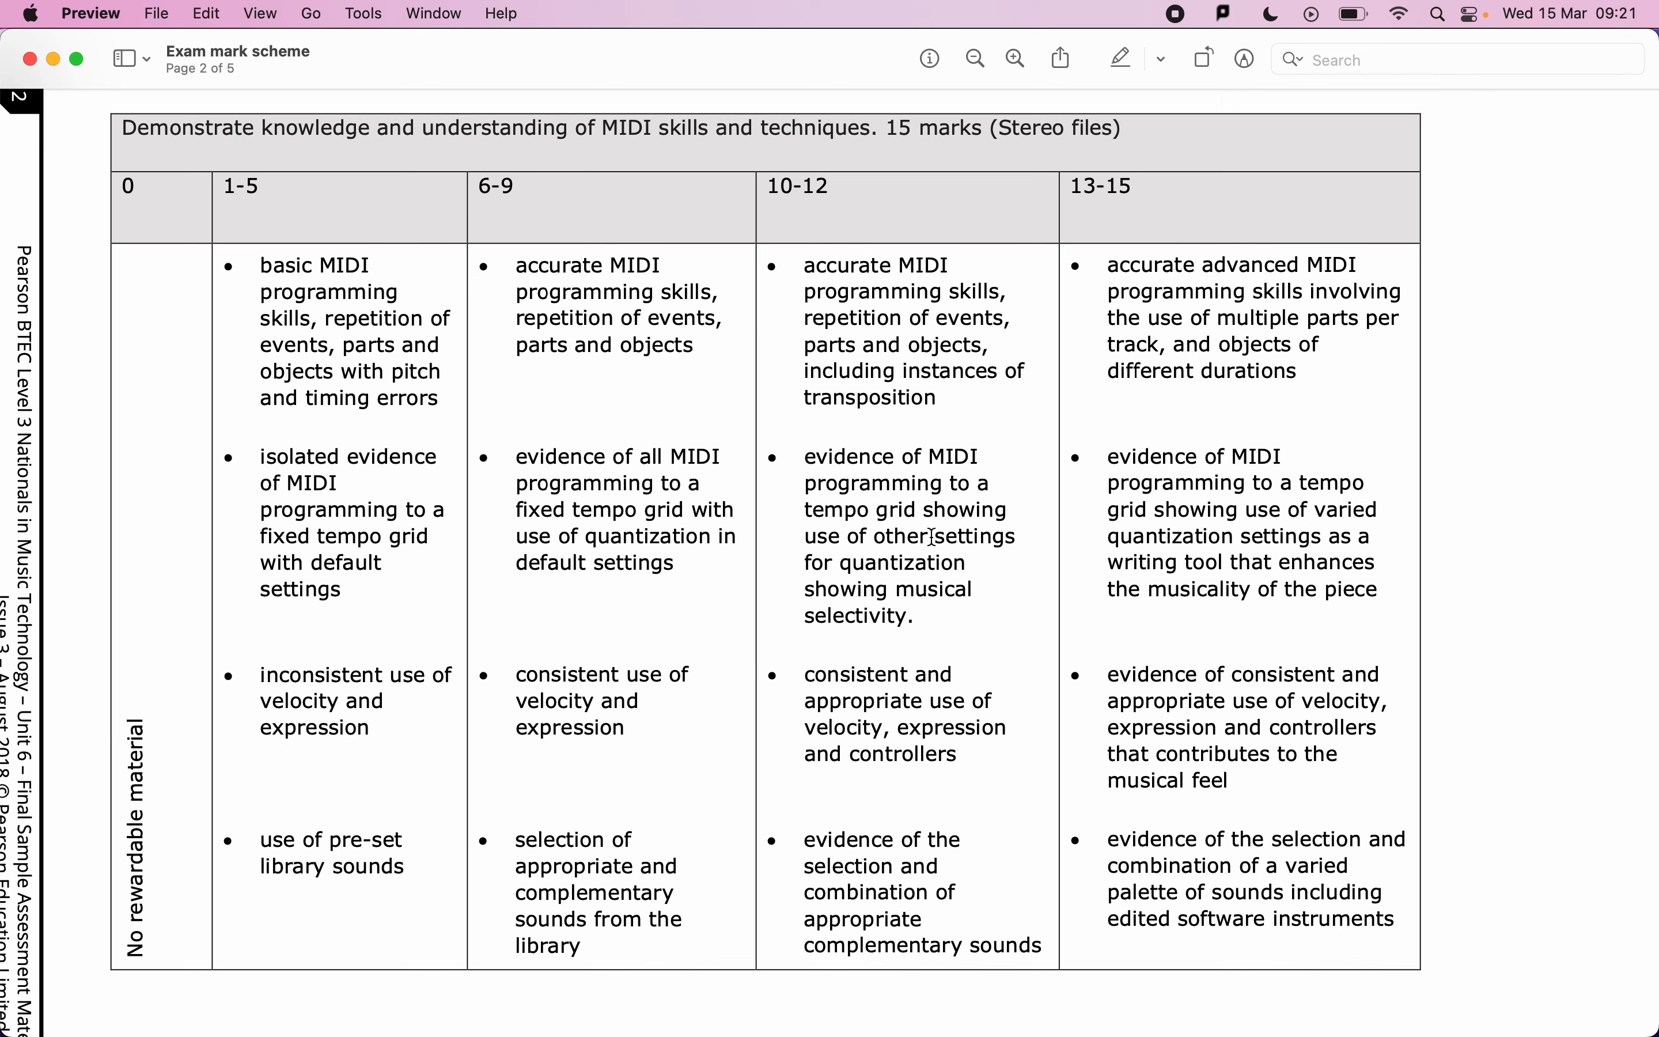
key(super+Tab)
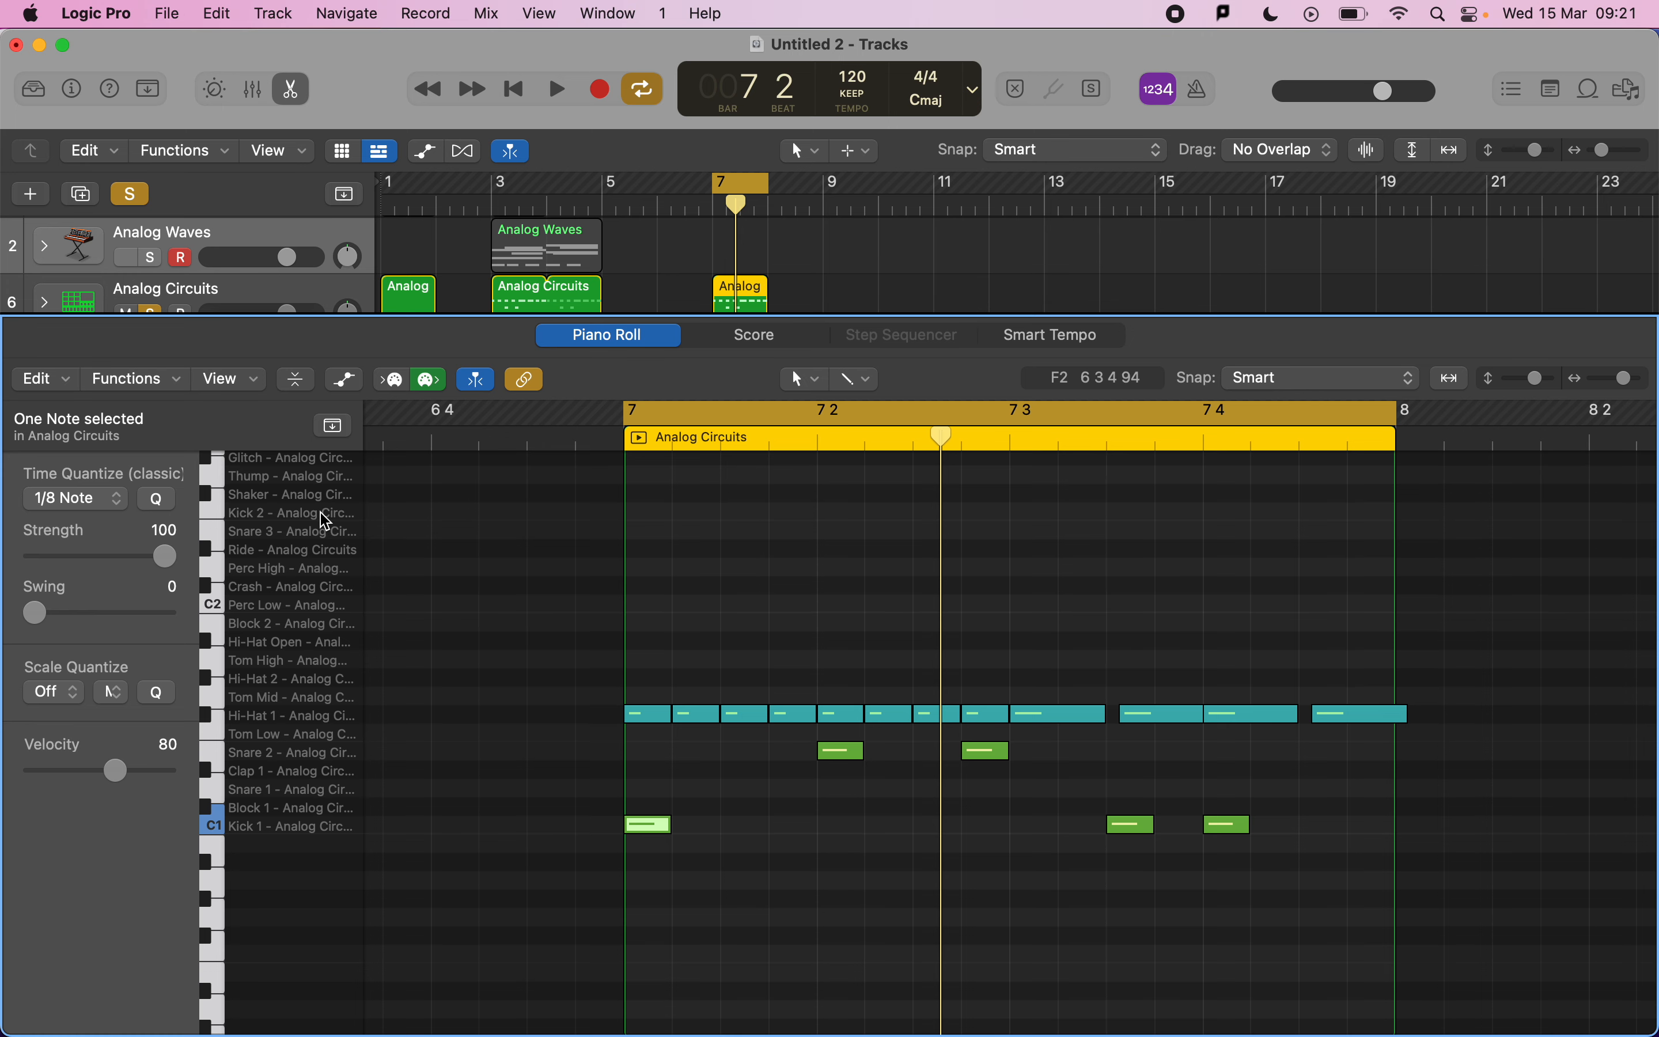
click(1208, 713)
key(super+Tab)
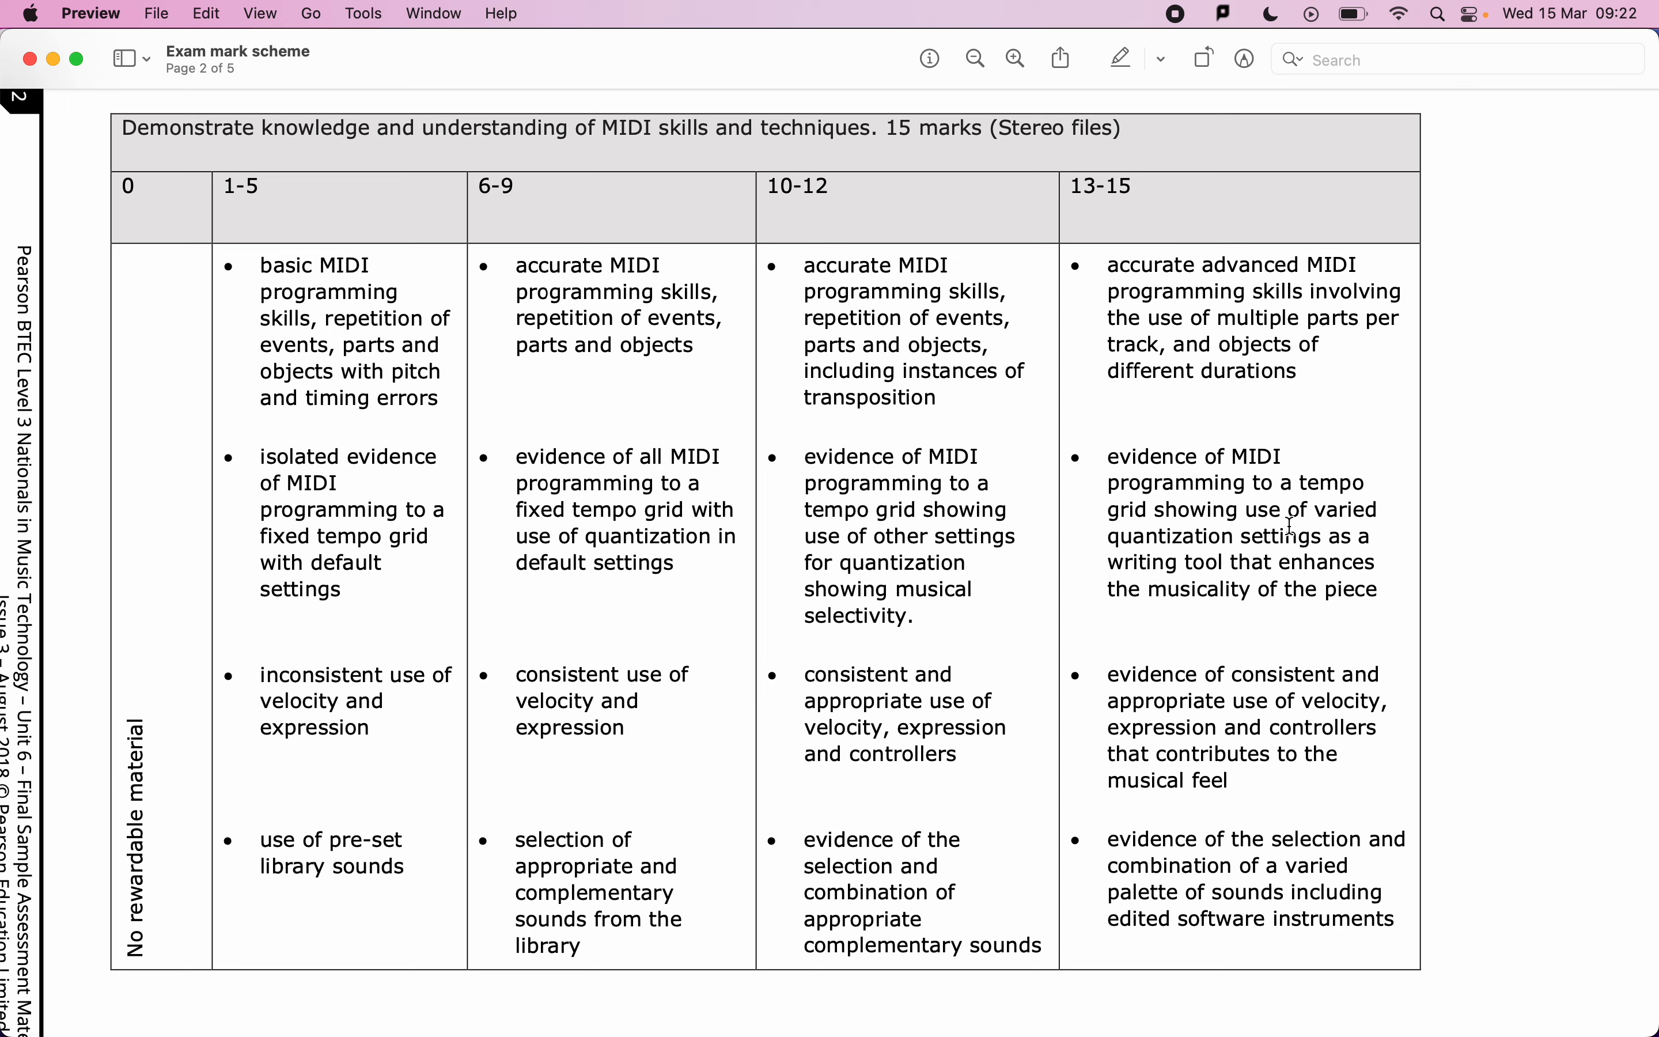
Return to Logic Pro, enlarge the editor area, and copy the Analog Alarm Lead region from bar 3 to bar 7.
key(super+Tab)
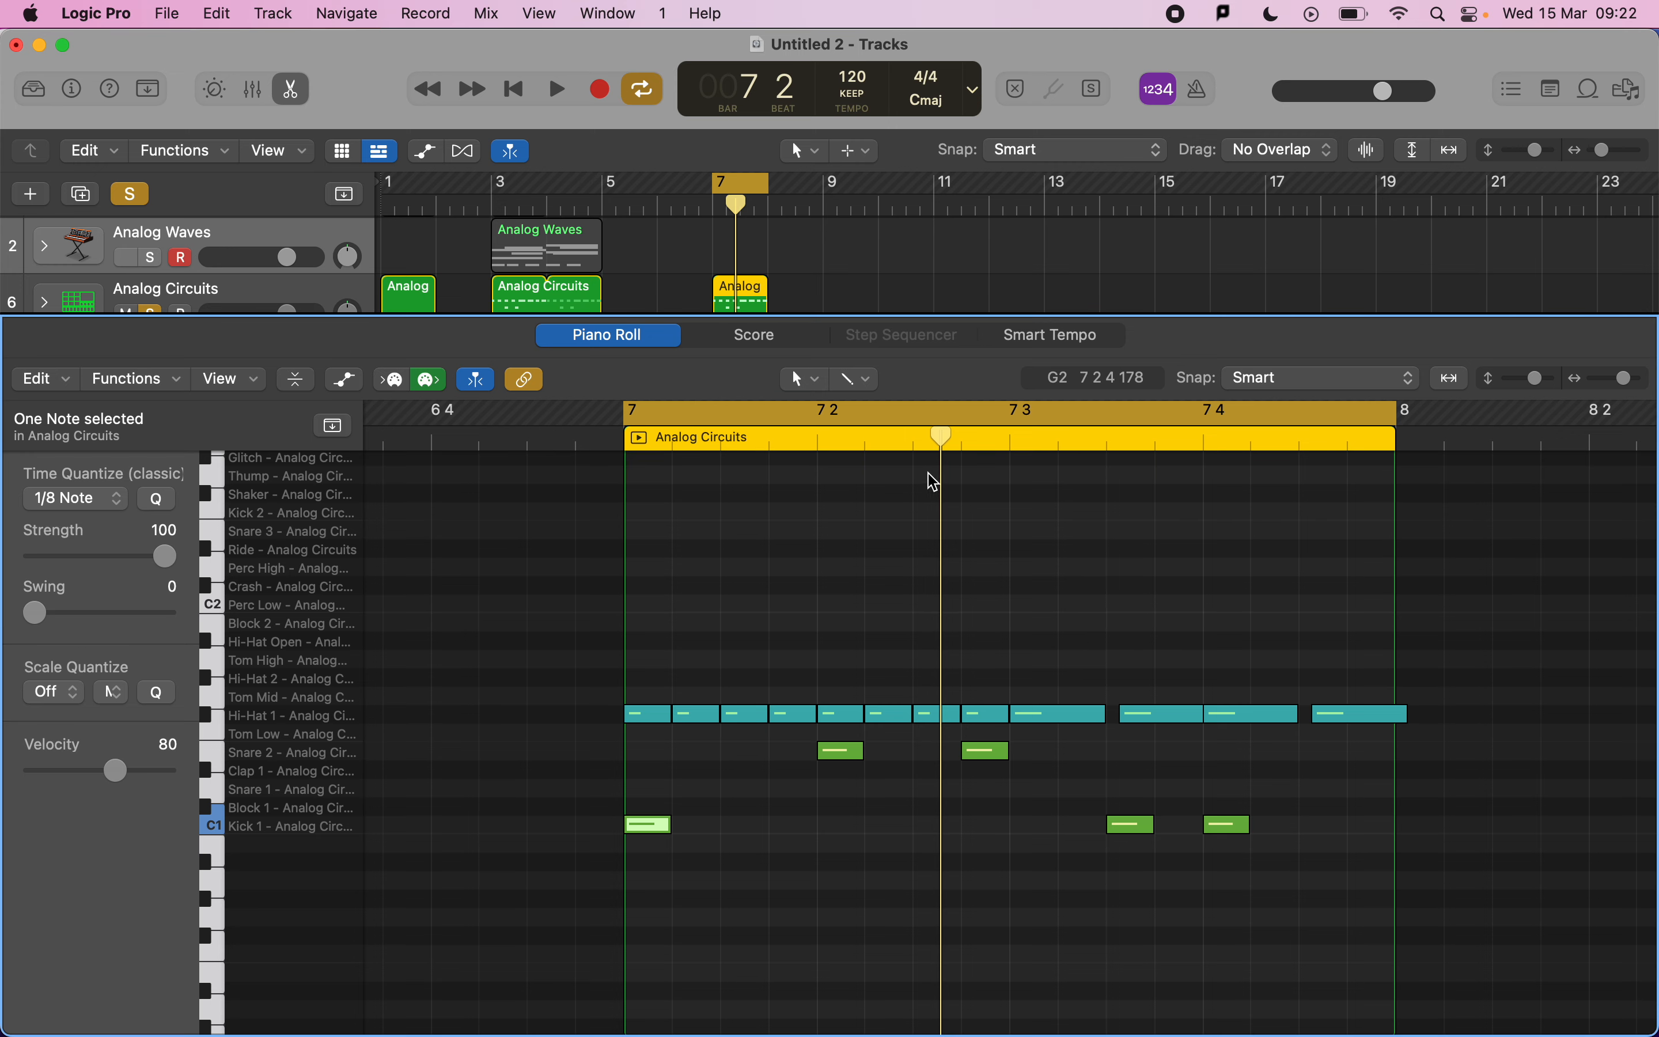
drag(889, 314, 881, 453)
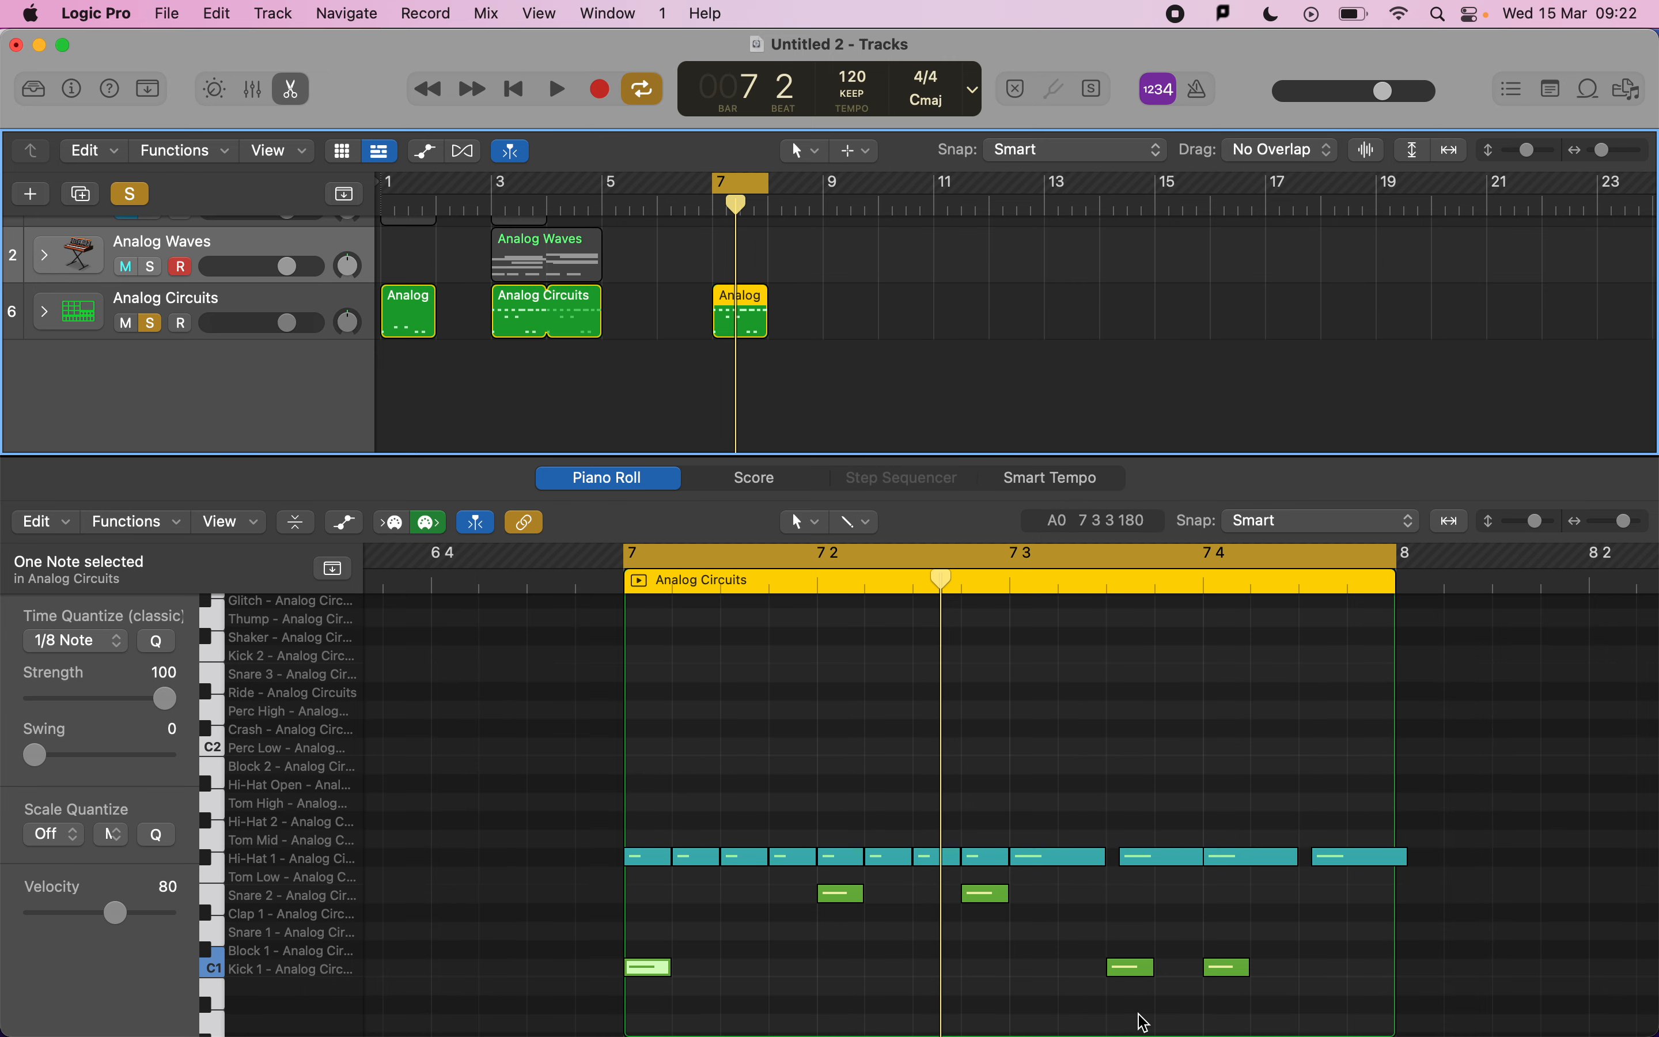
scroll(754, 439, up, 3)
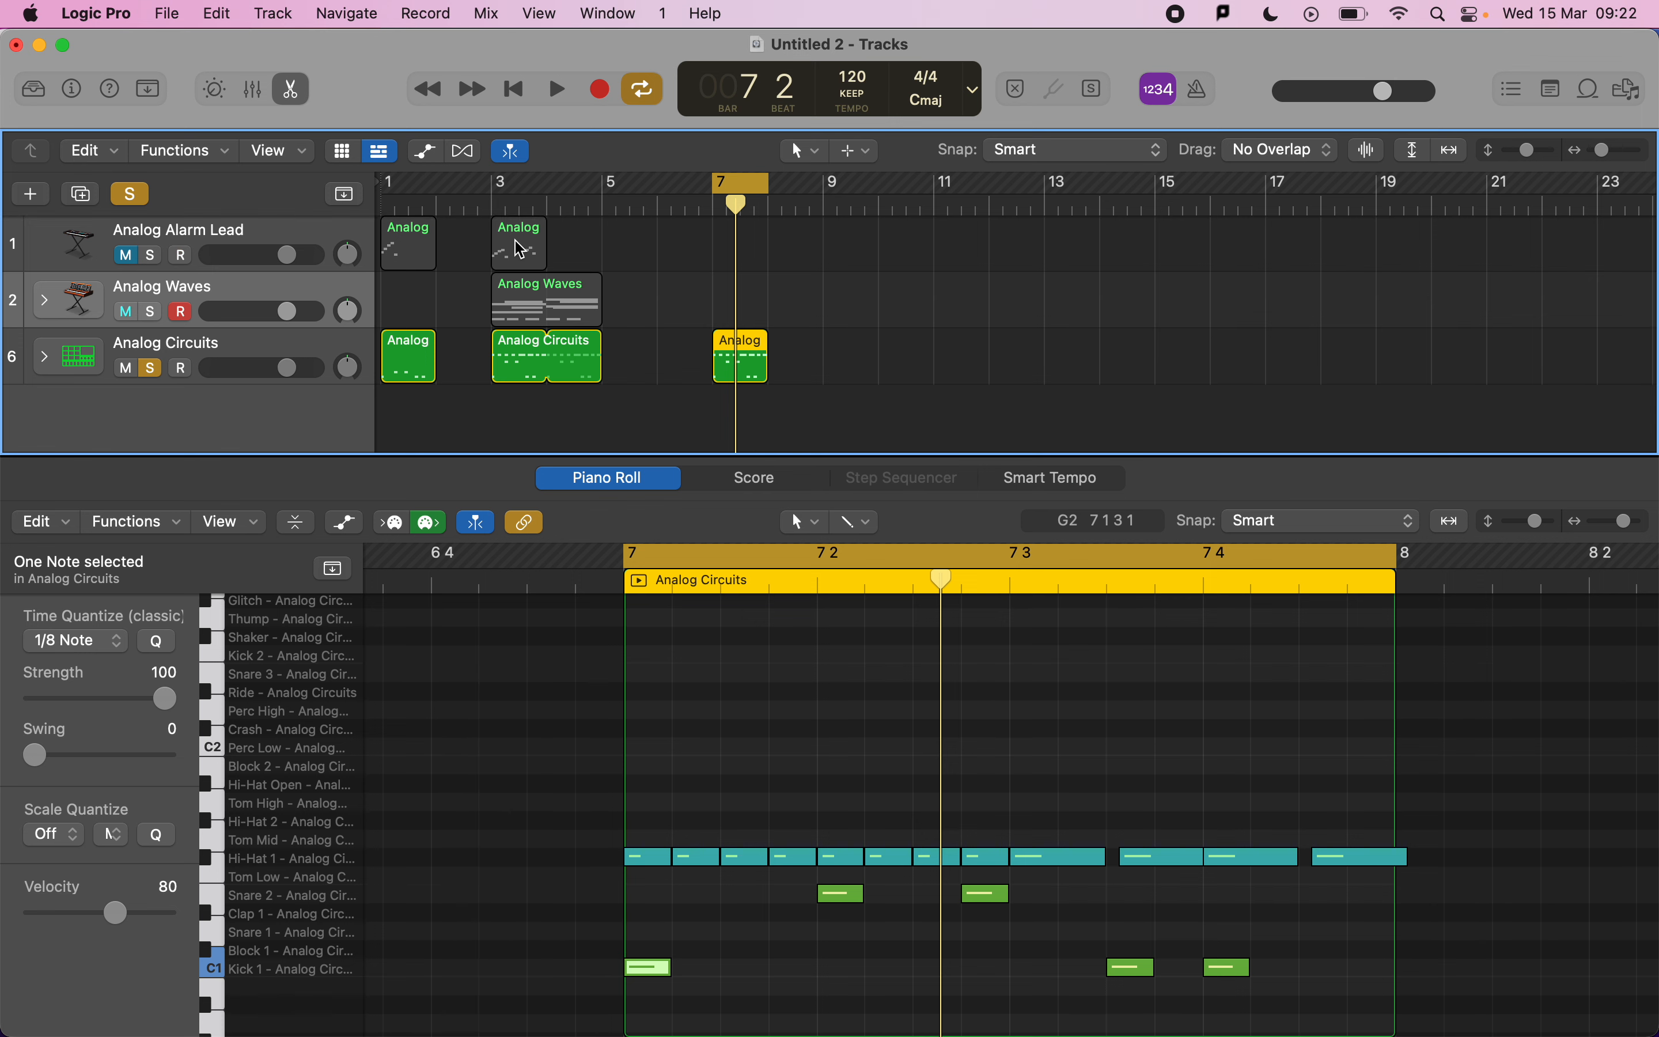
drag(521, 250, 740, 251)
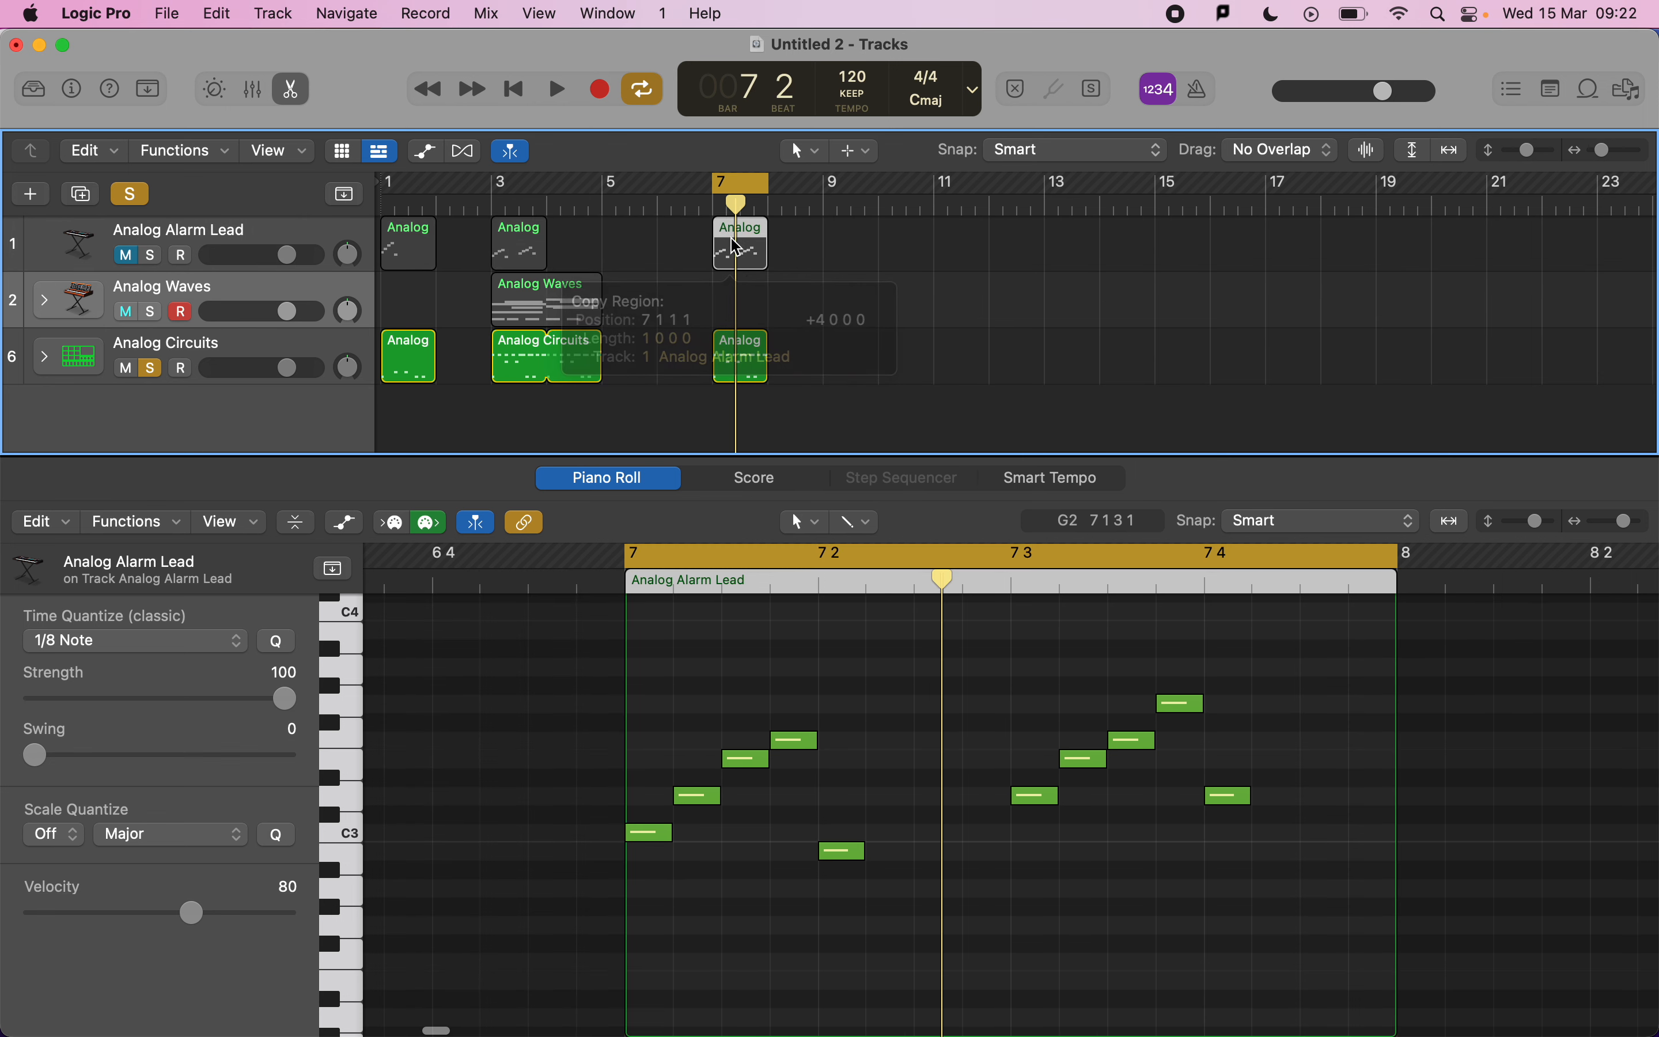
Solo the Analog Alarm Lead track alongside the drums and audition the bar 7 section.
click(123, 260)
key(space)
key(space)
click(150, 255)
key(space)
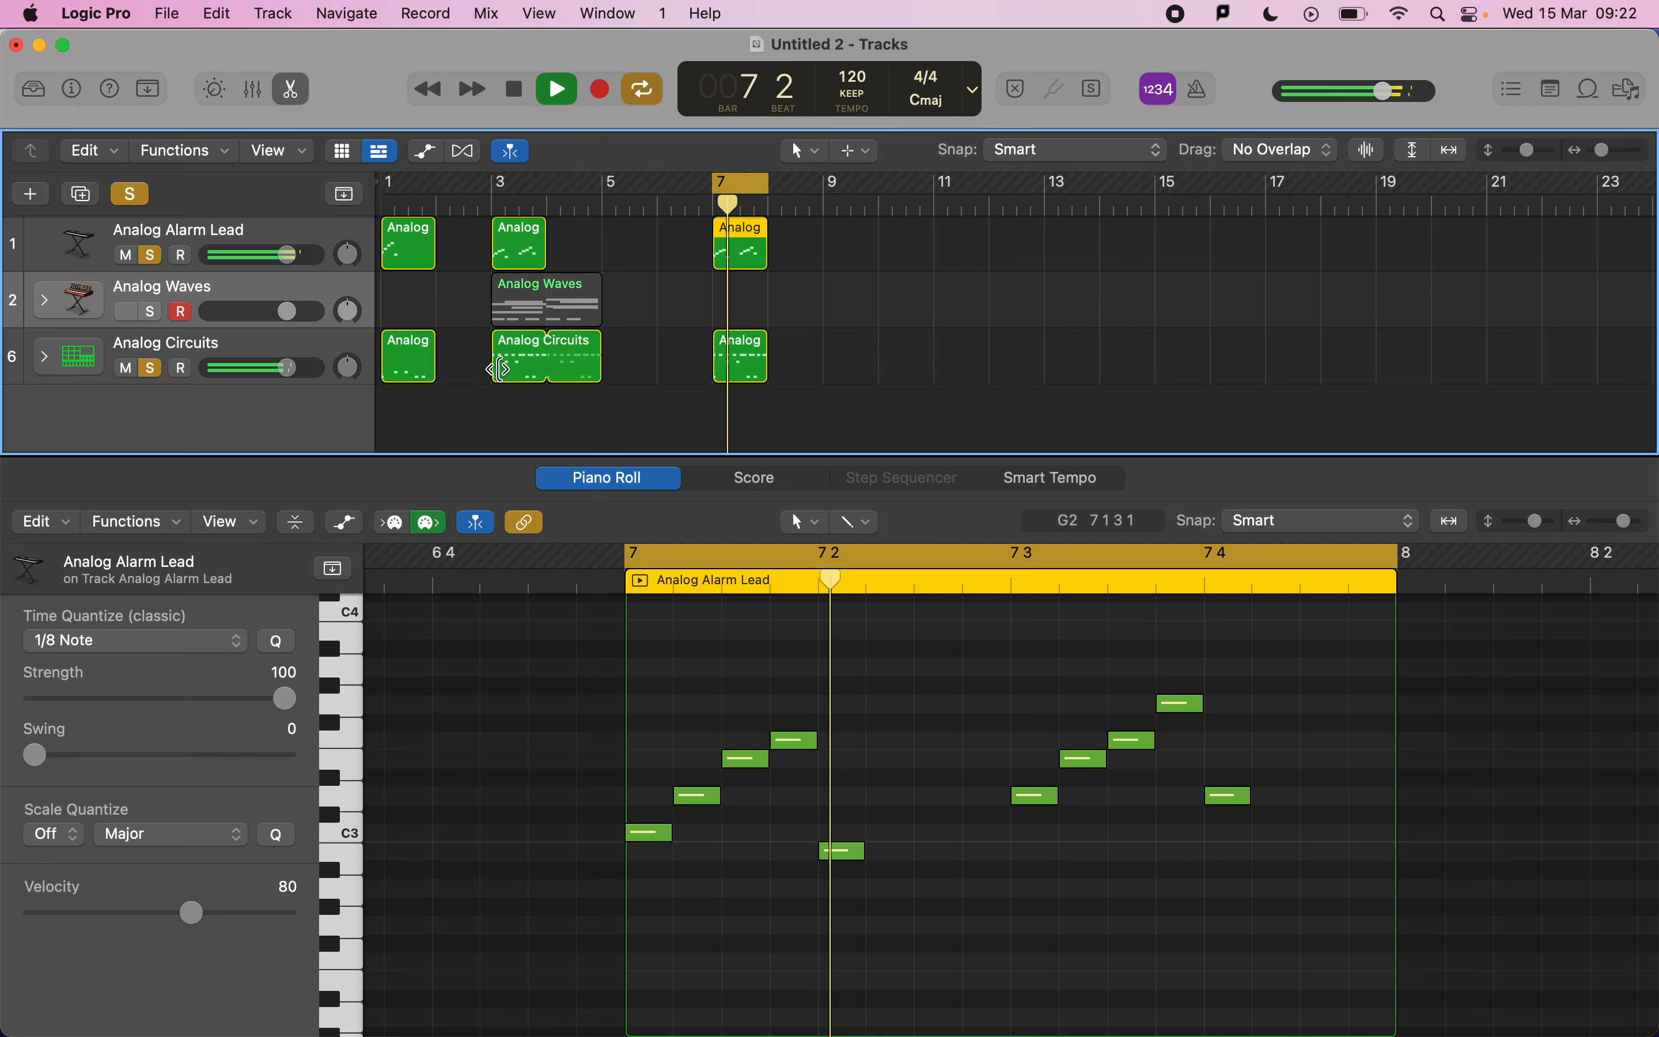
key(space)
Open the lead's Retro Synth, lower the filter cutoff to about 0.448, audition it, and close the plug-in window.
click(243, 235)
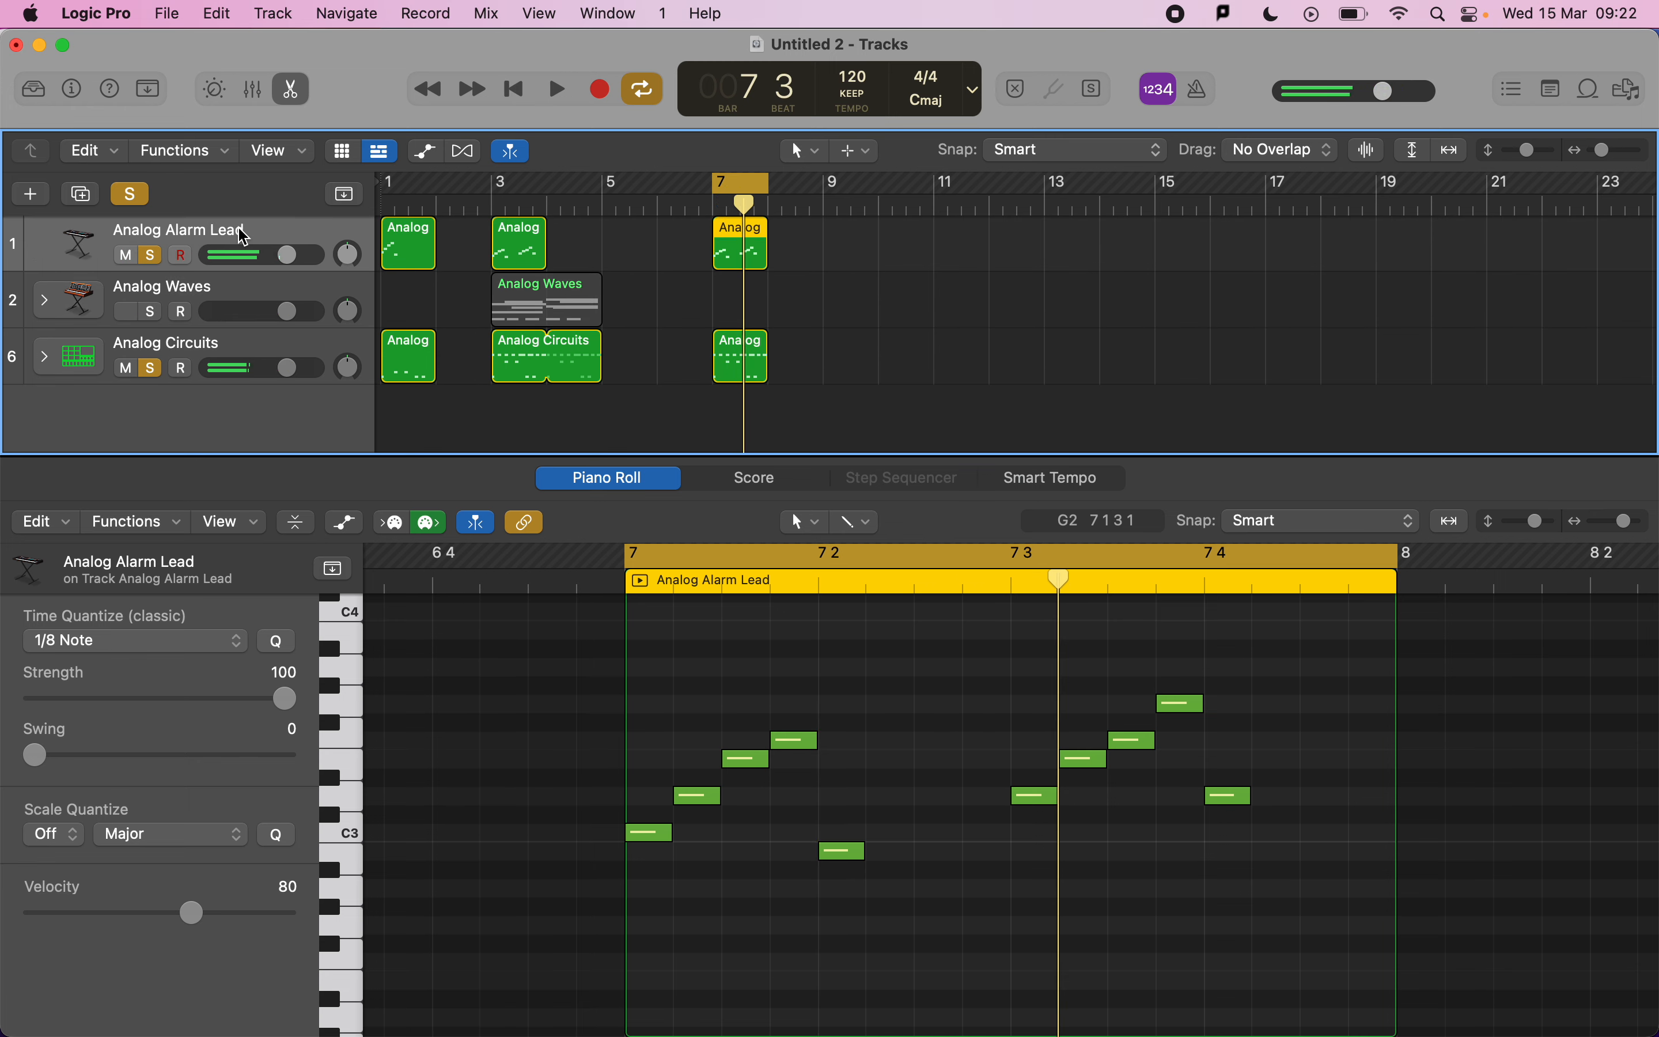
key(i)
click(65, 467)
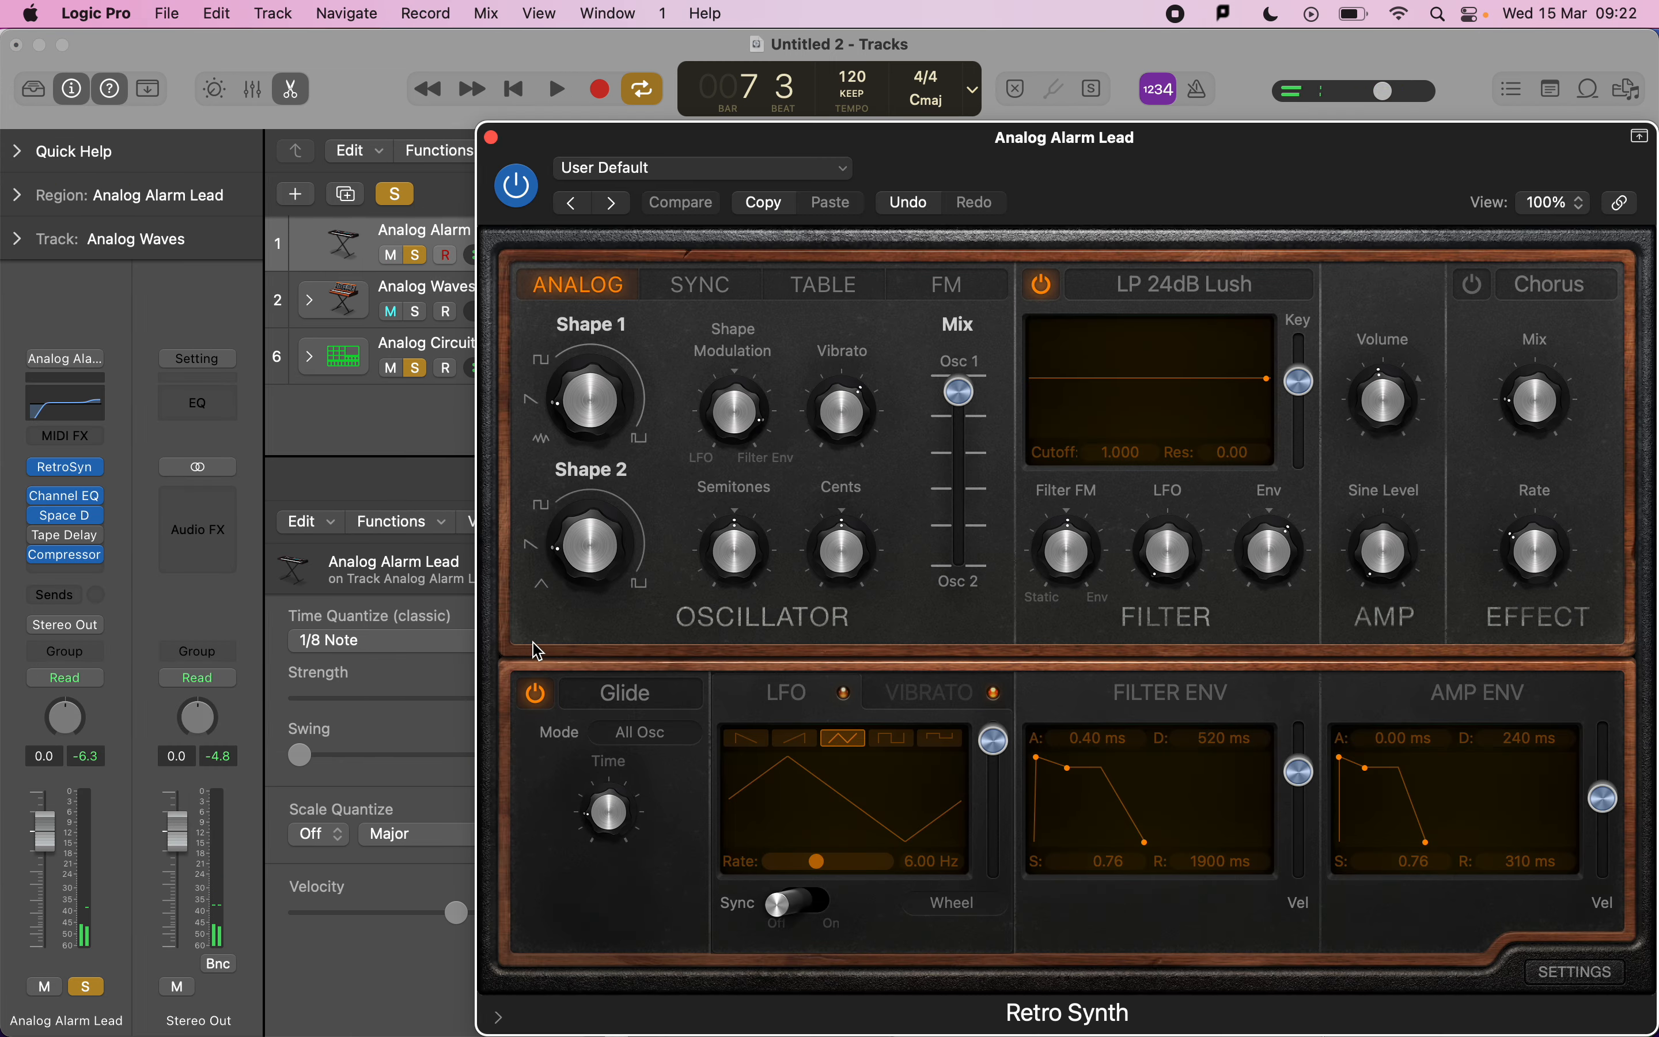
drag(610, 810, 595, 870)
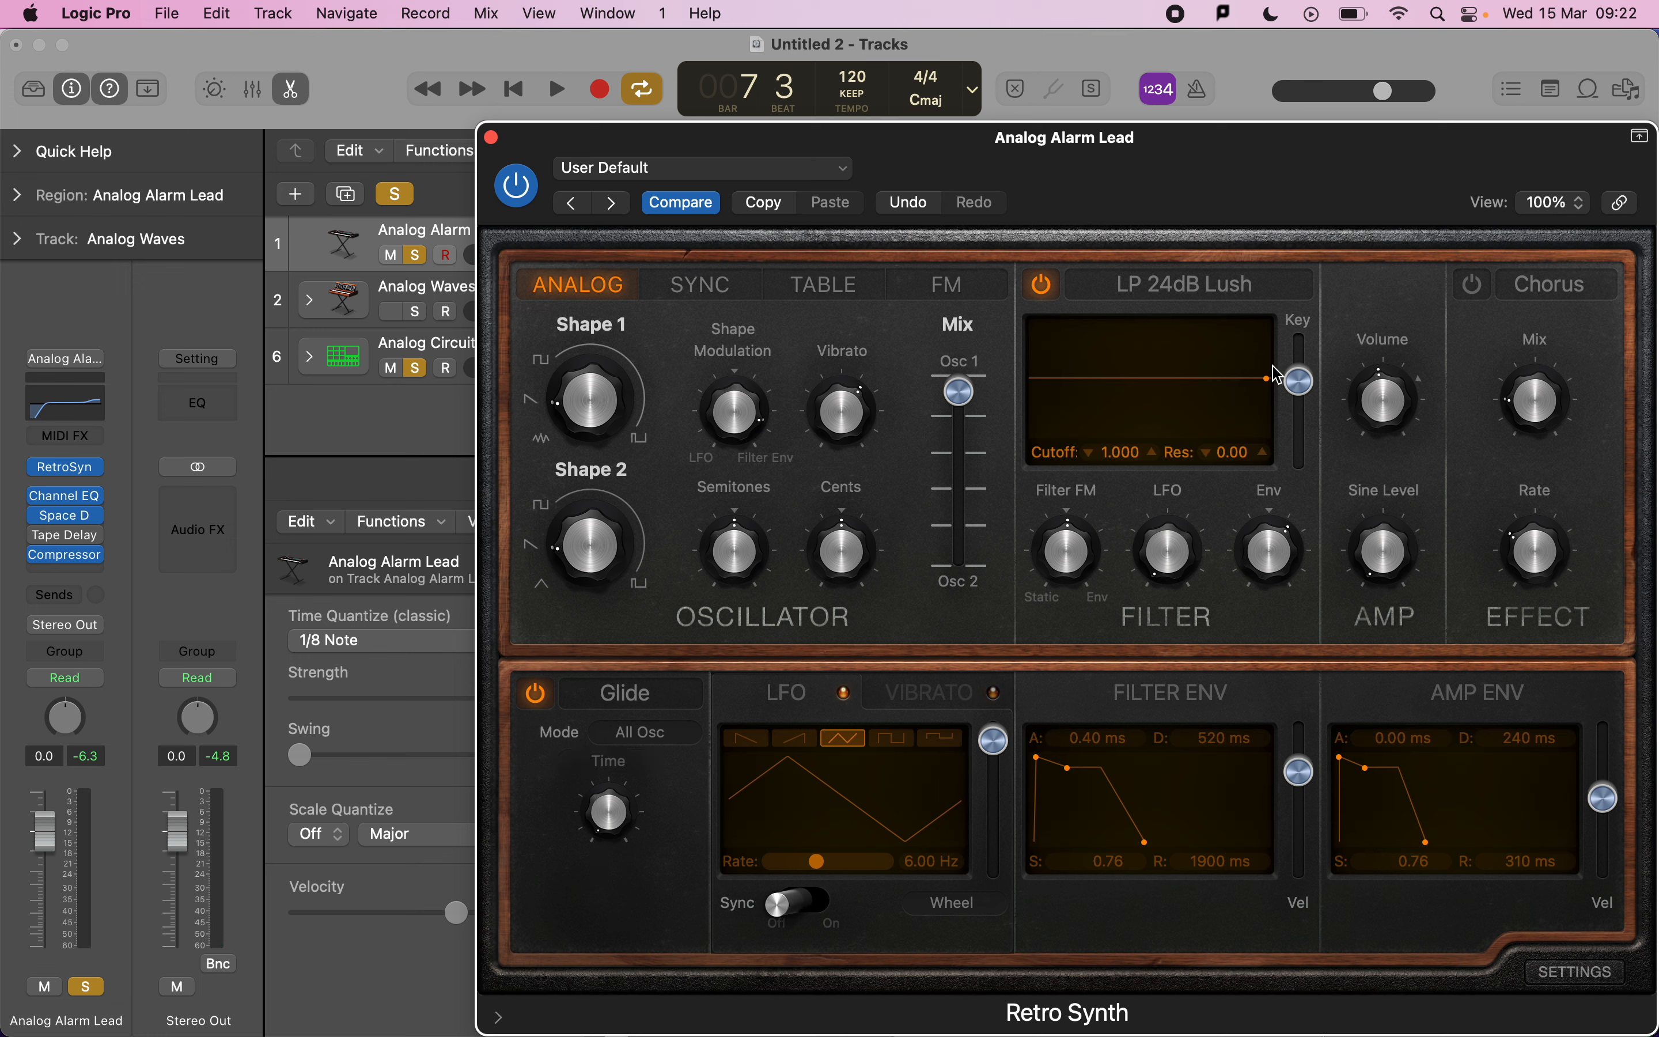
drag(1273, 378, 1137, 390)
key(space)
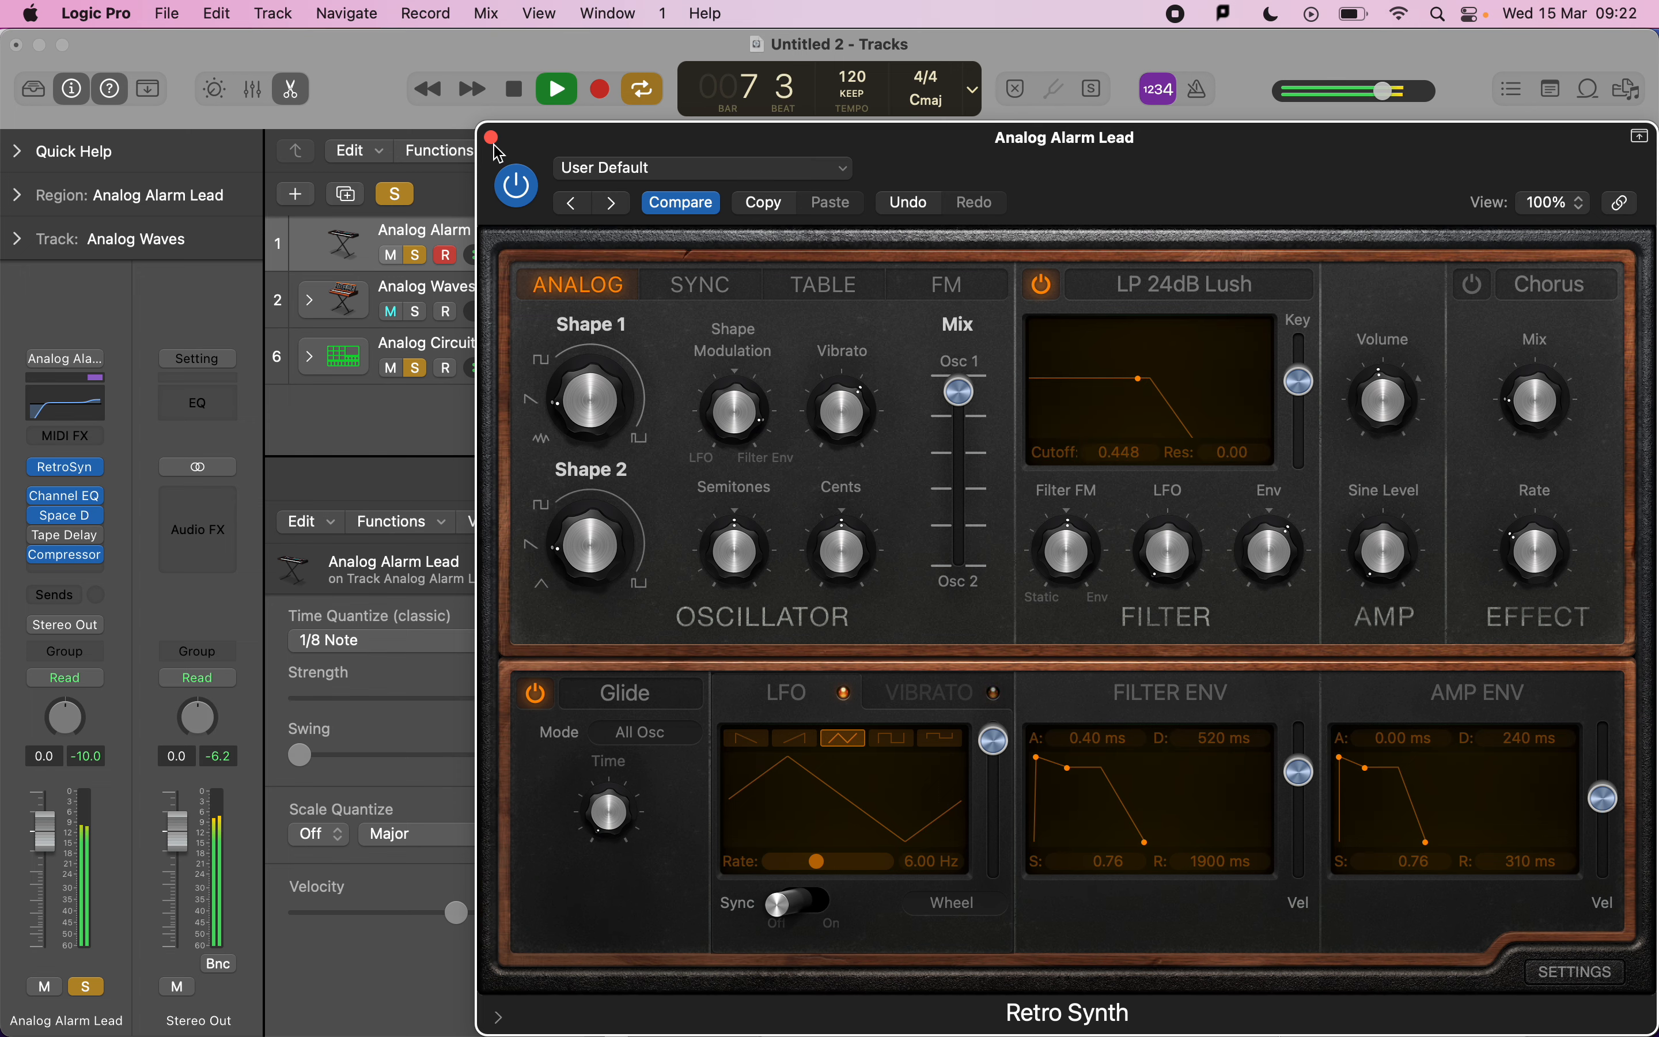
key(space)
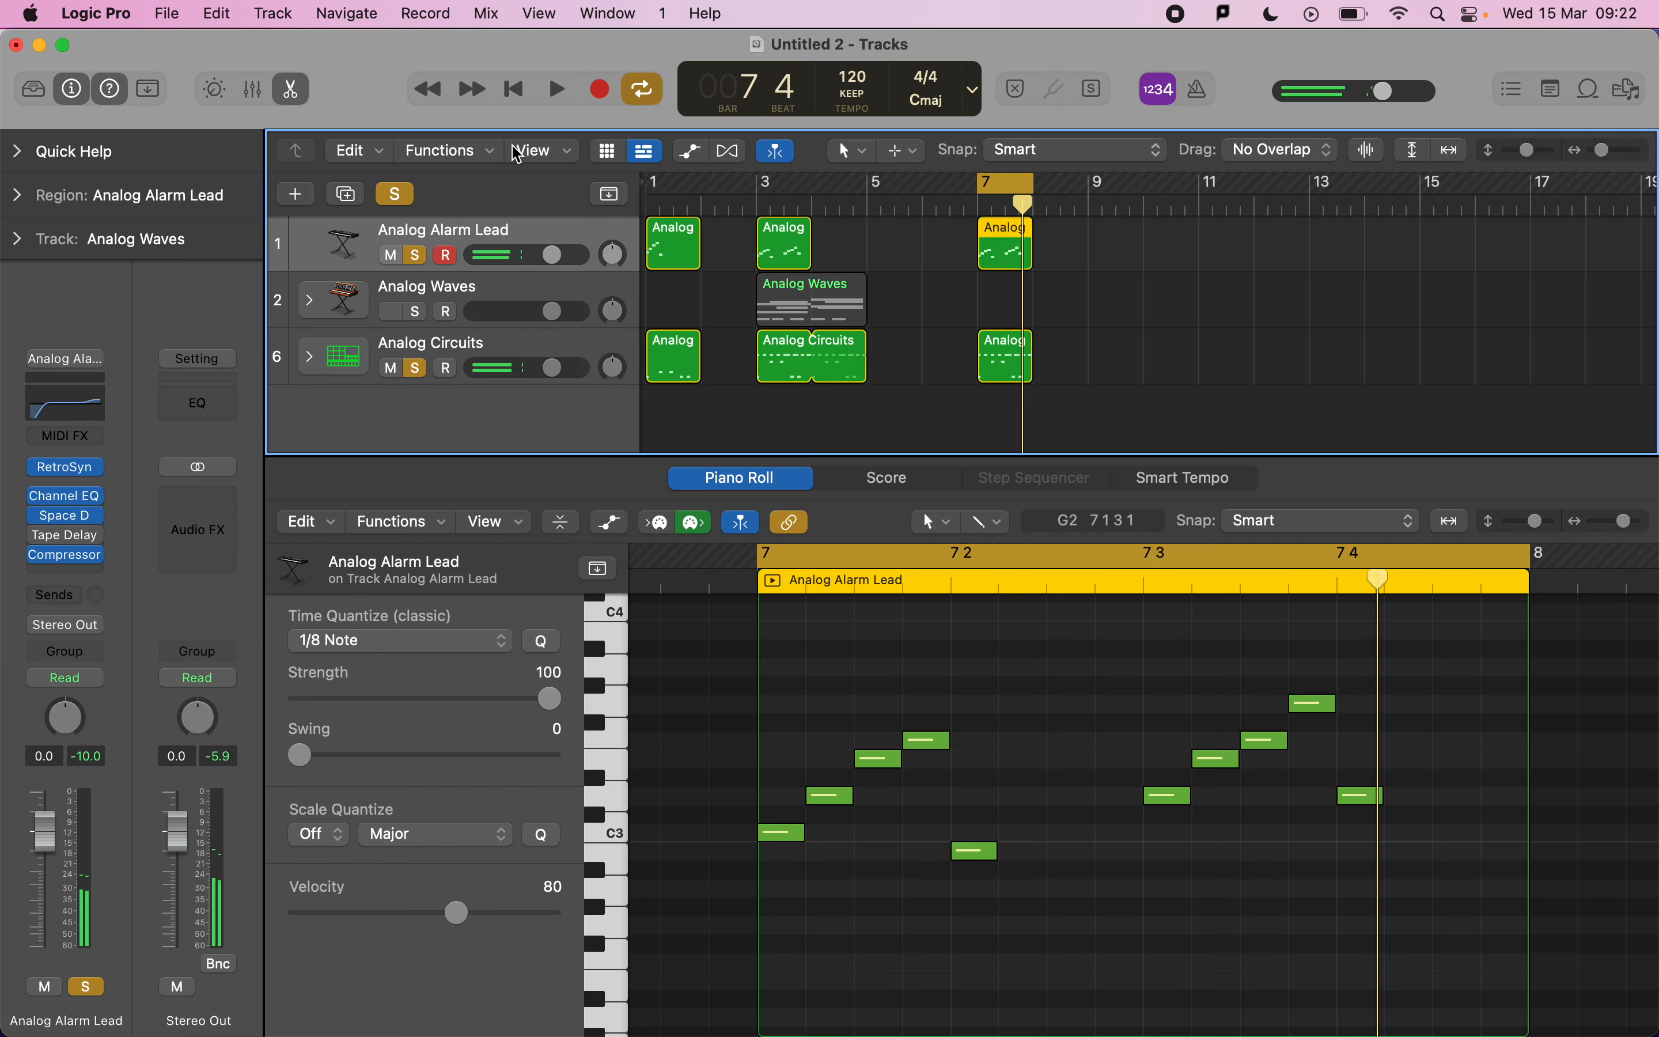
click(491, 137)
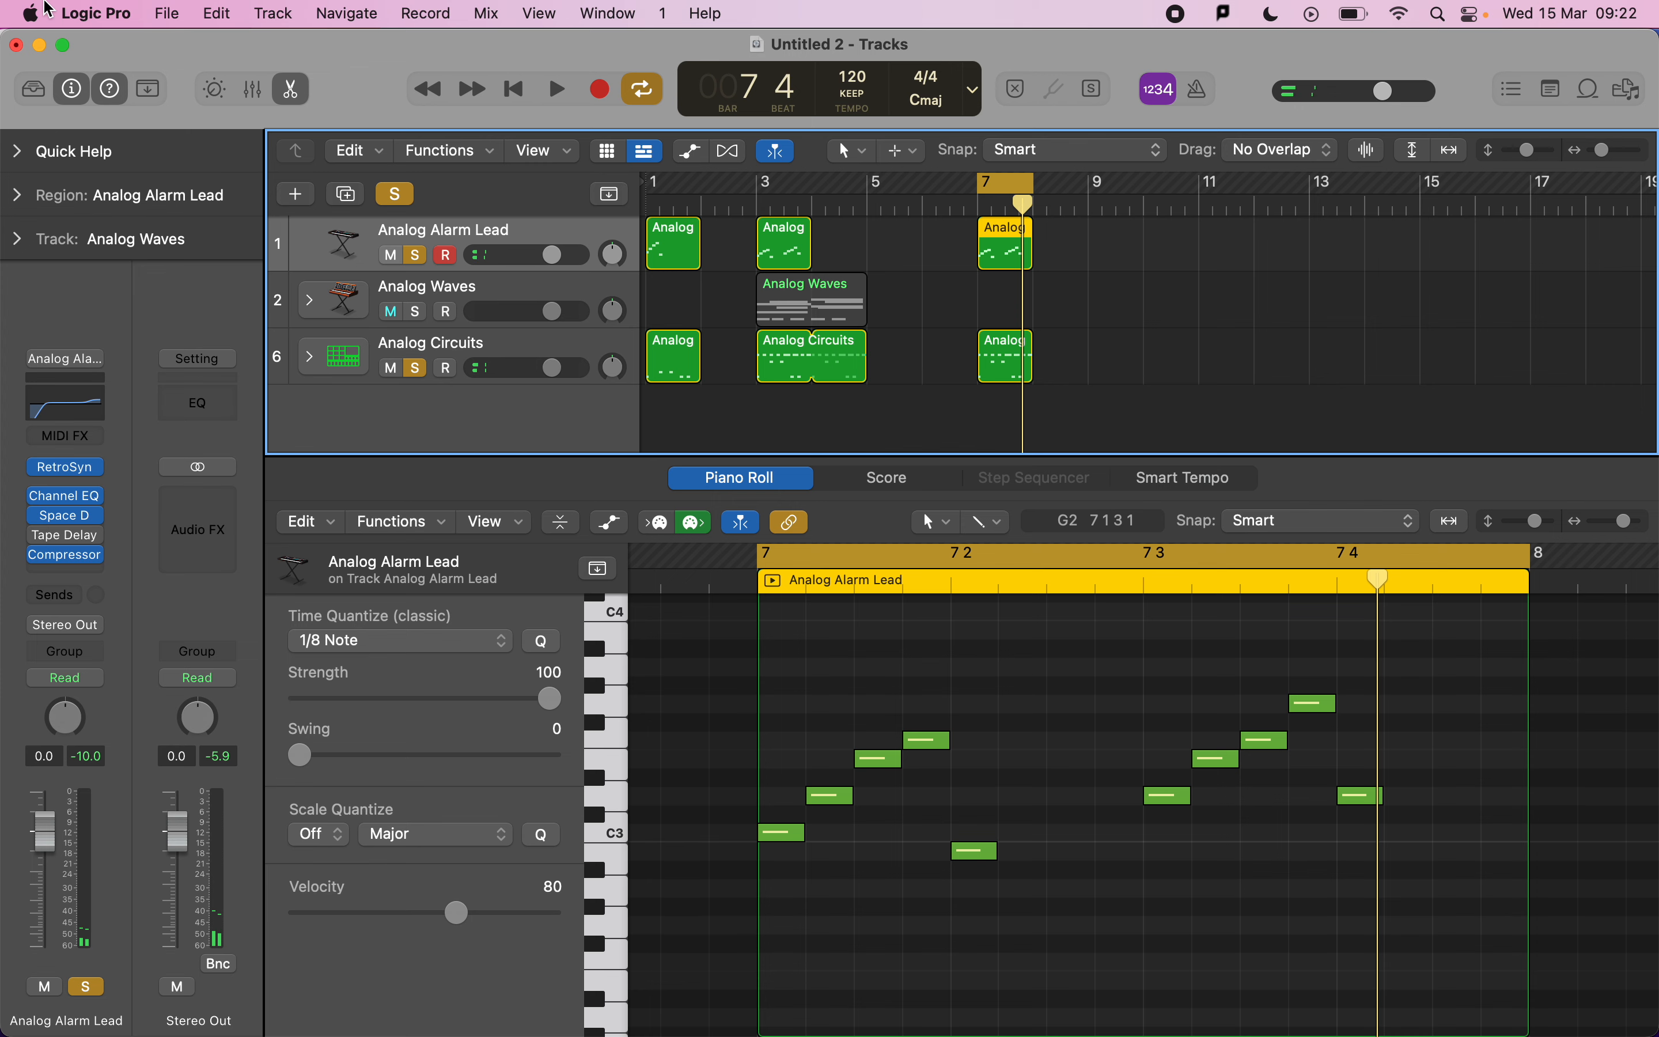
Select both the lead and drum regions at bar 7 and play them together.
click(72, 89)
click(809, 298)
click(729, 247)
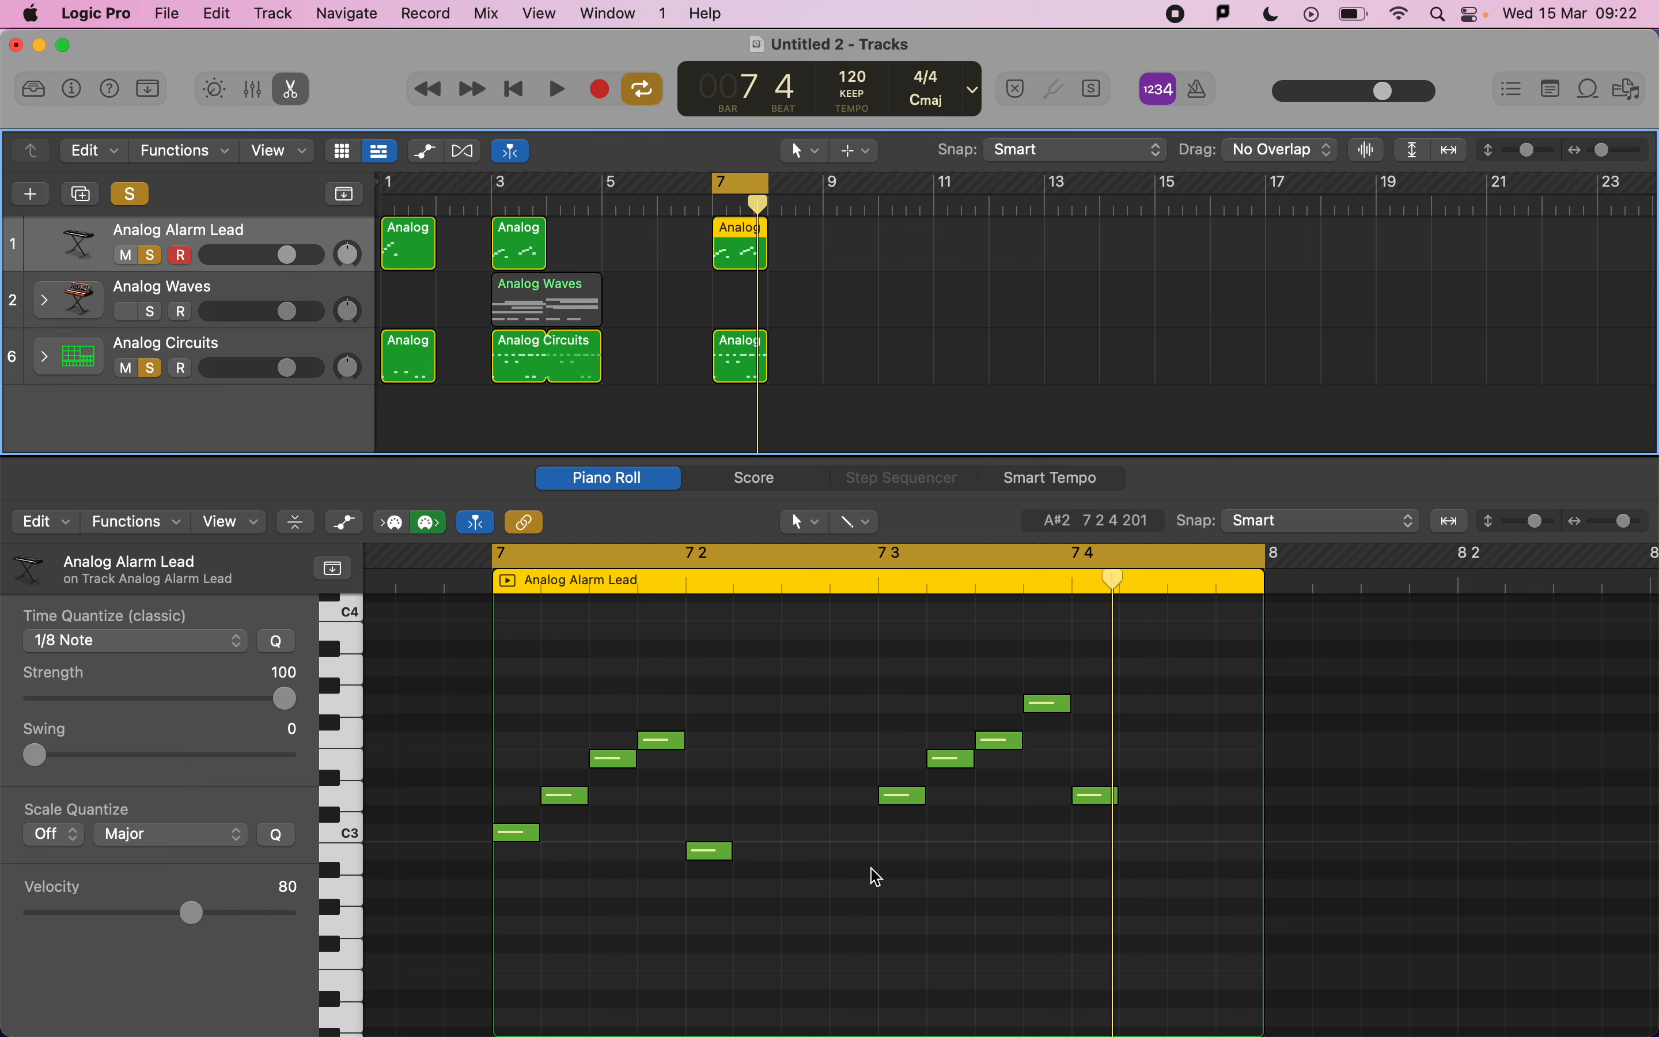
click(736, 364)
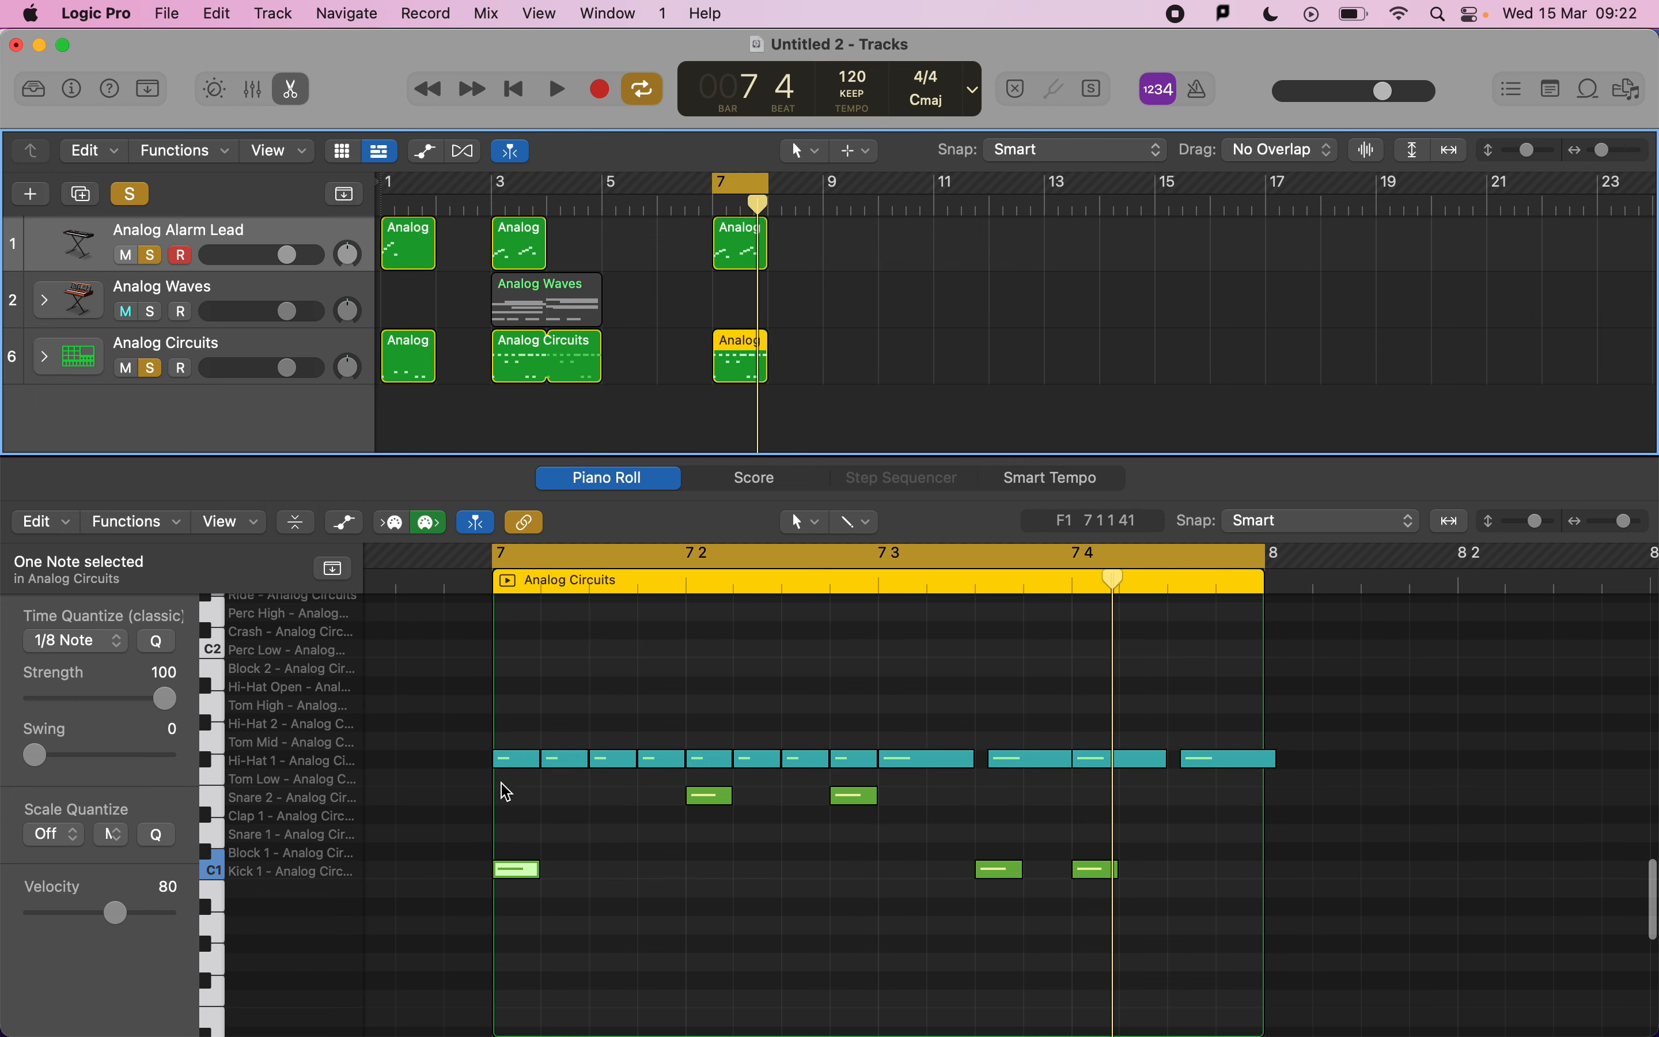
drag(826, 361, 744, 248)
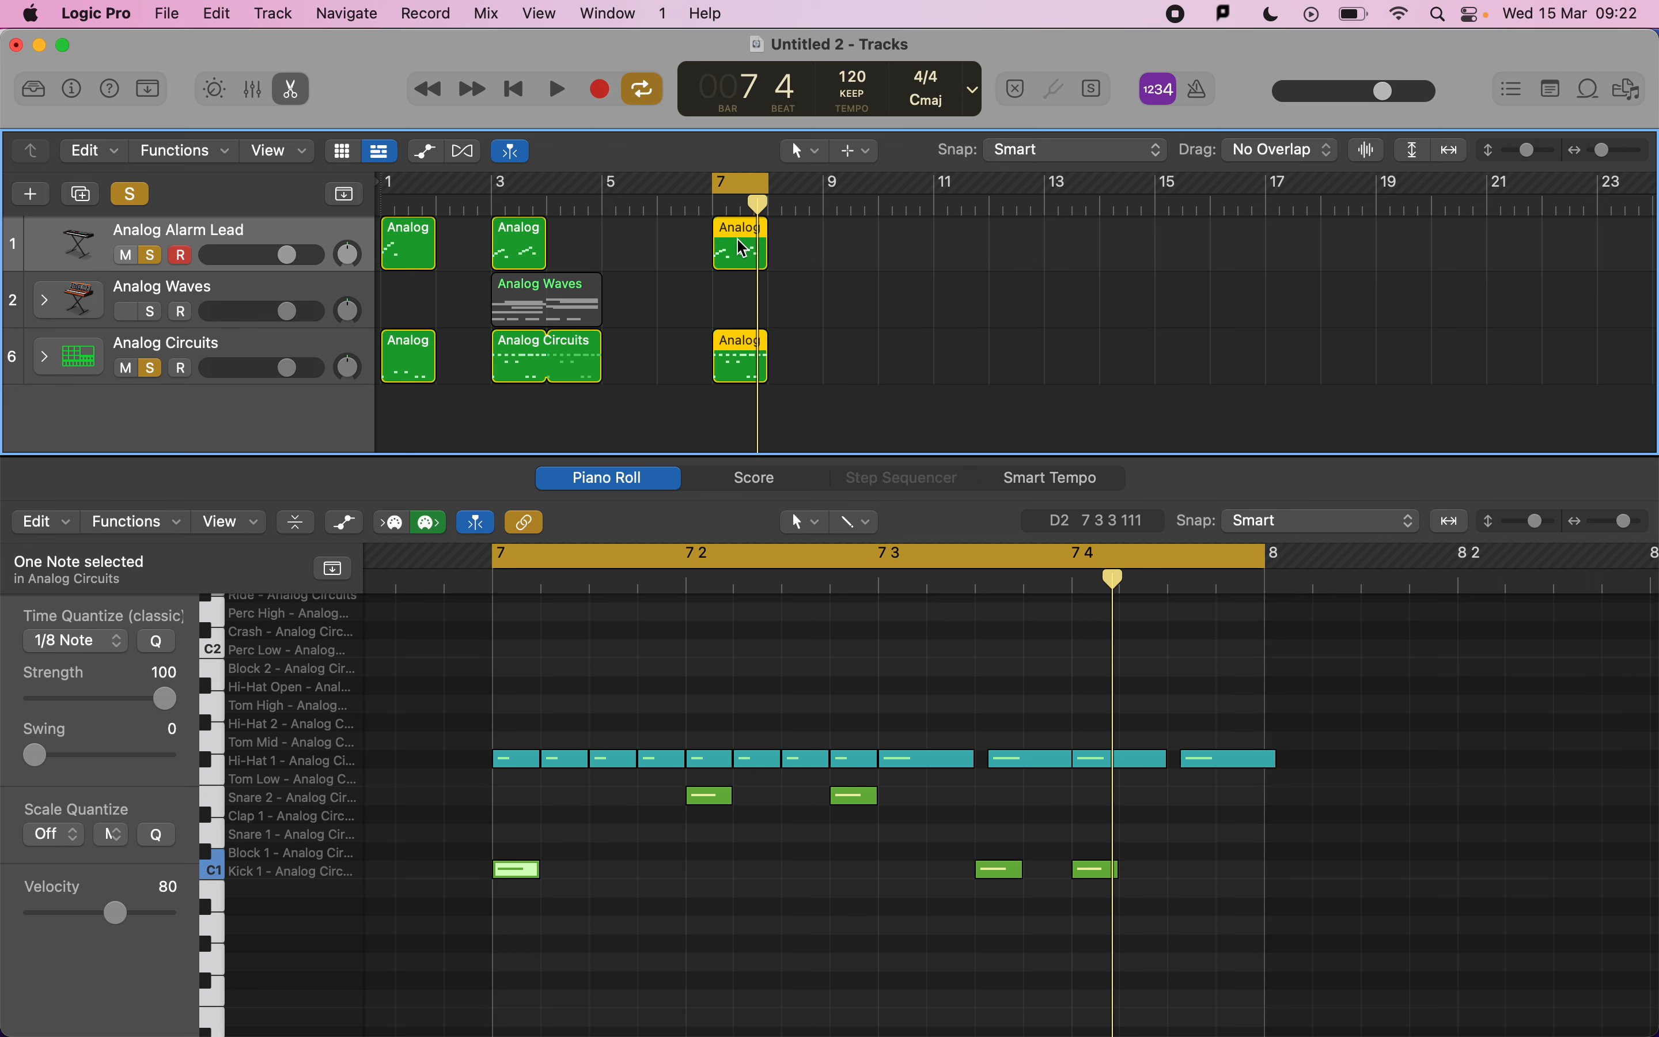
key(space)
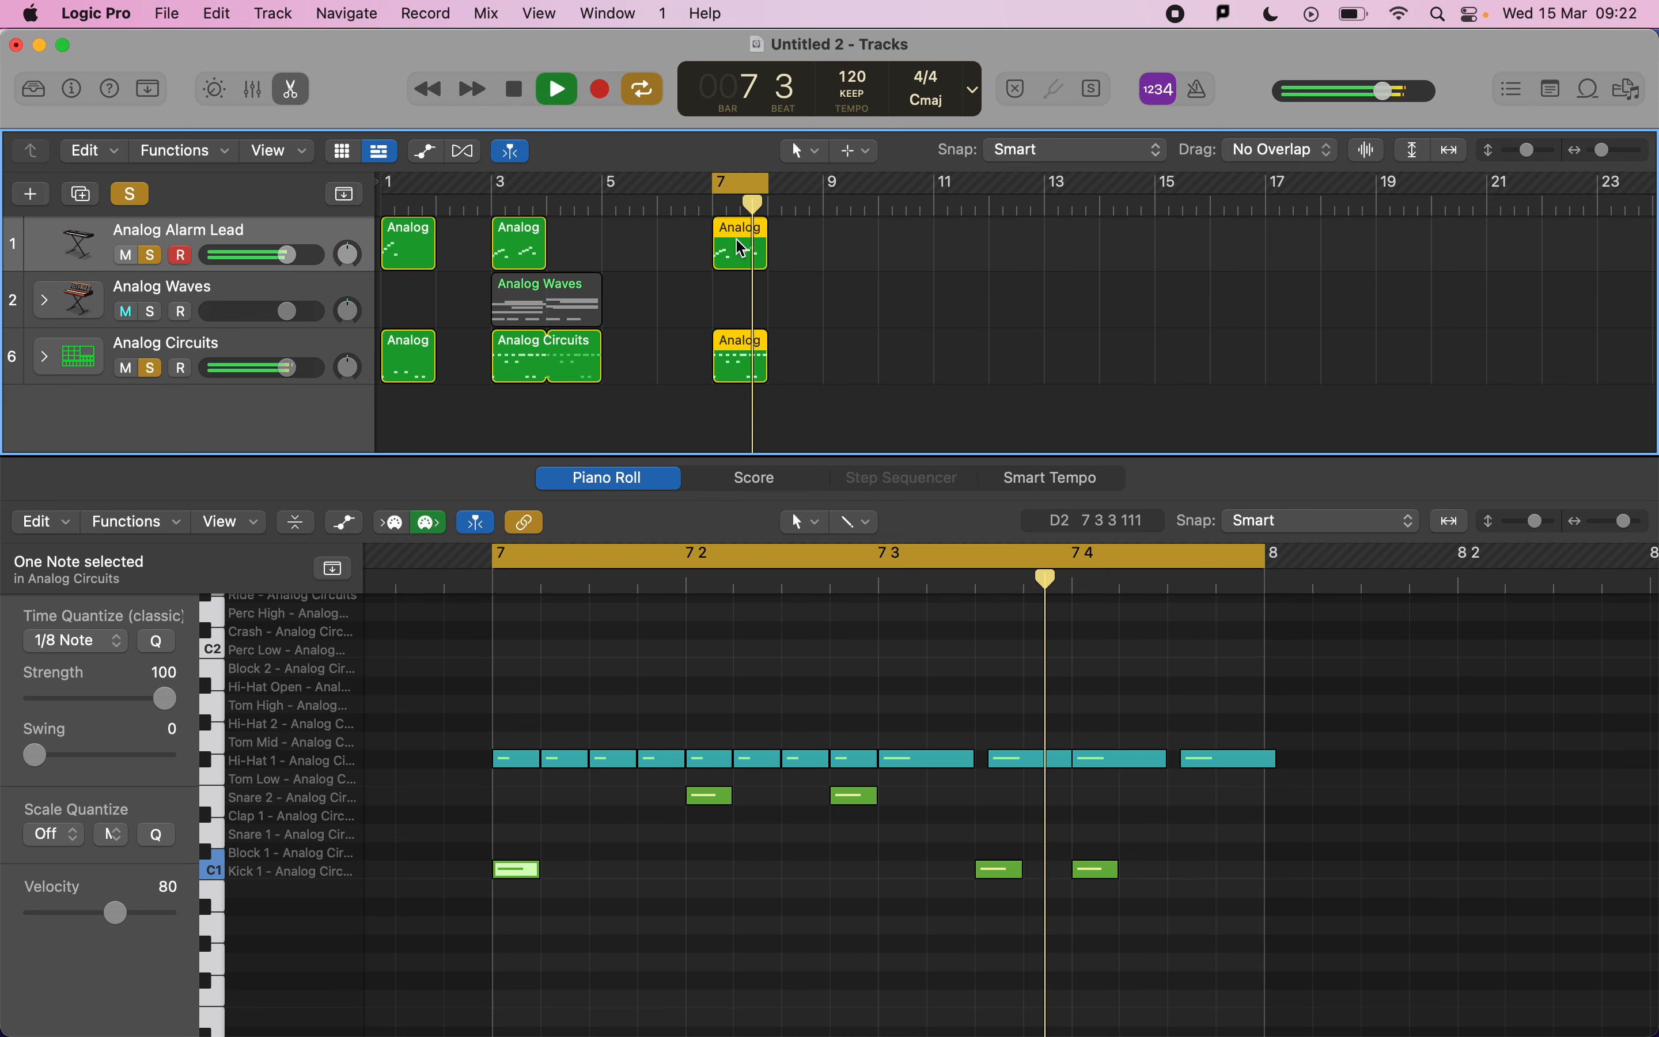
key(space)
Select the first eight hi-hat notes in the bar 7 drum region, quantize them to 1/16 Note with Swing 100, and audition.
click(781, 360)
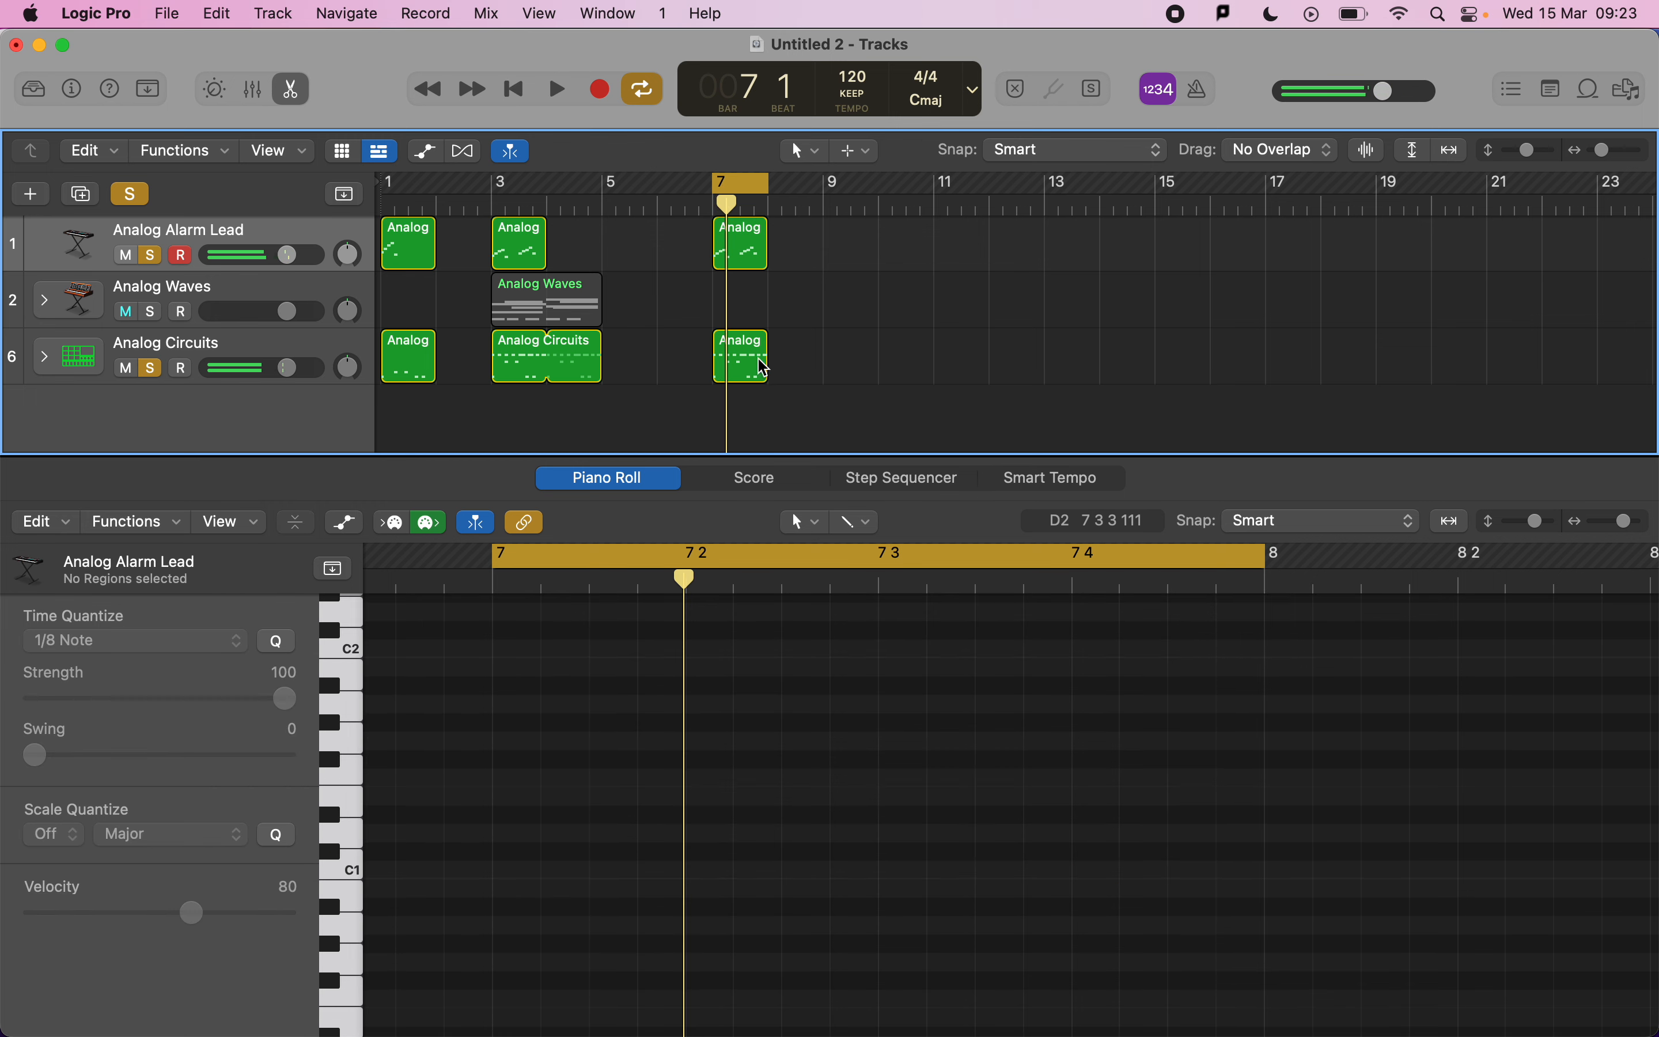
click(718, 357)
click(521, 731)
drag(521, 730, 863, 766)
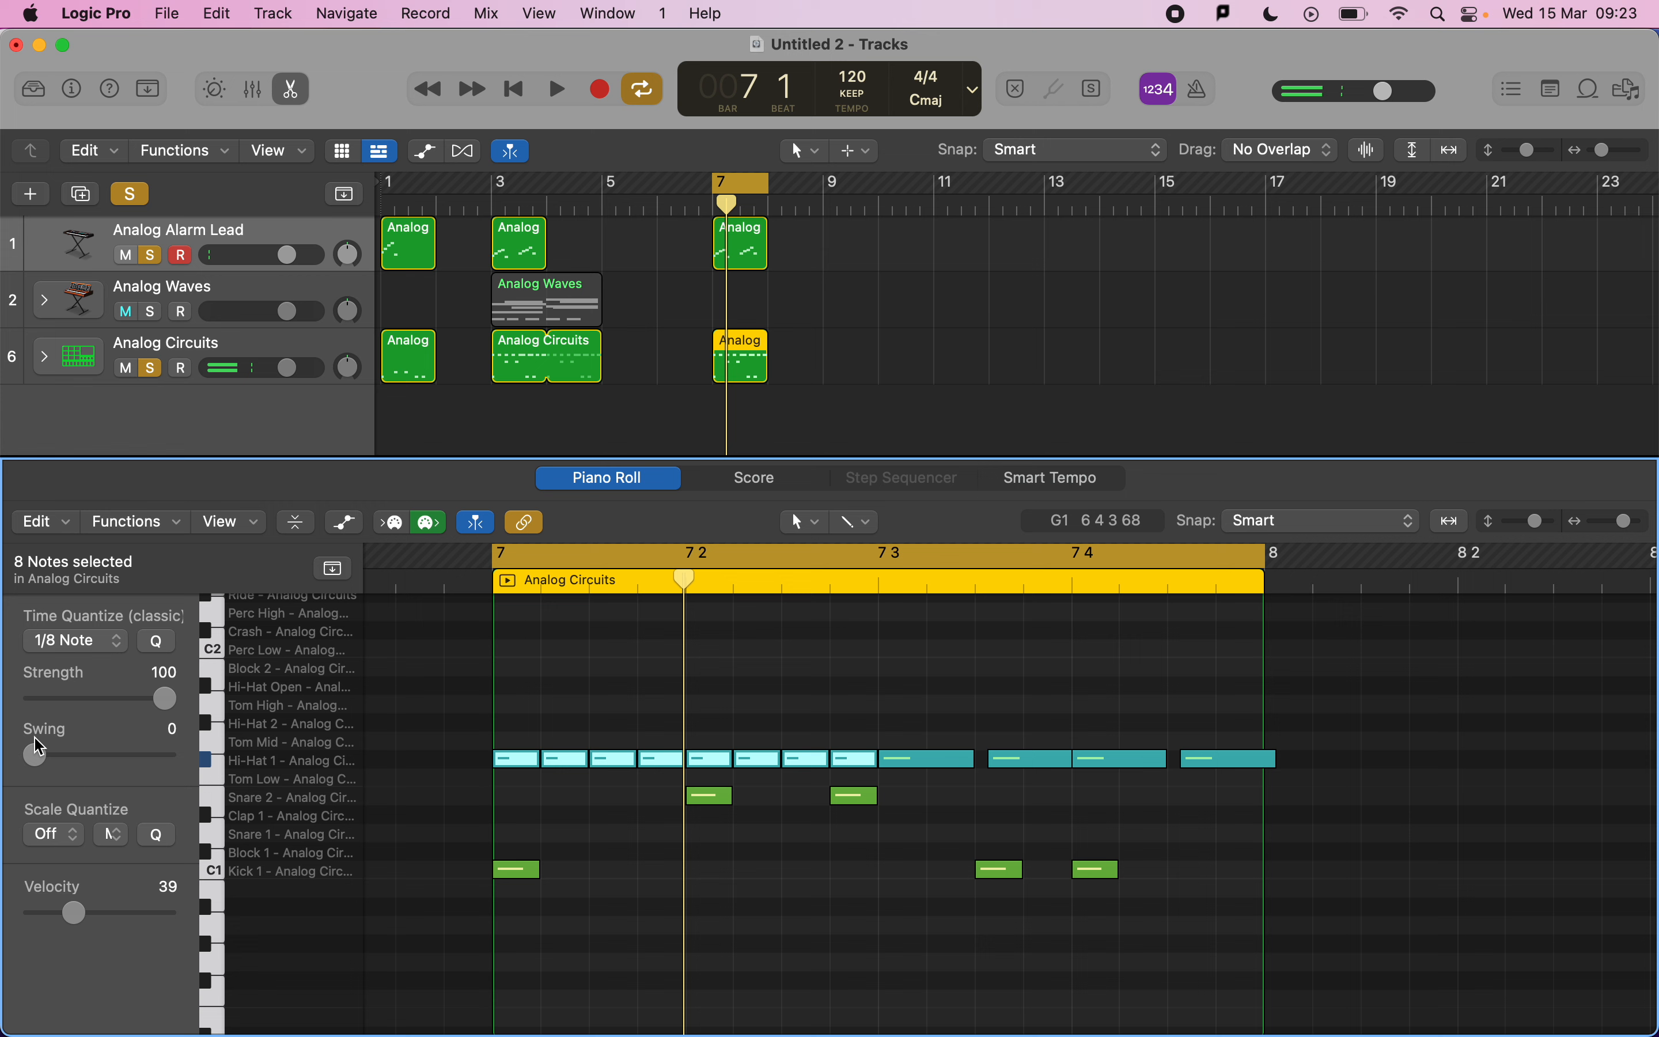
click(82, 645)
click(103, 674)
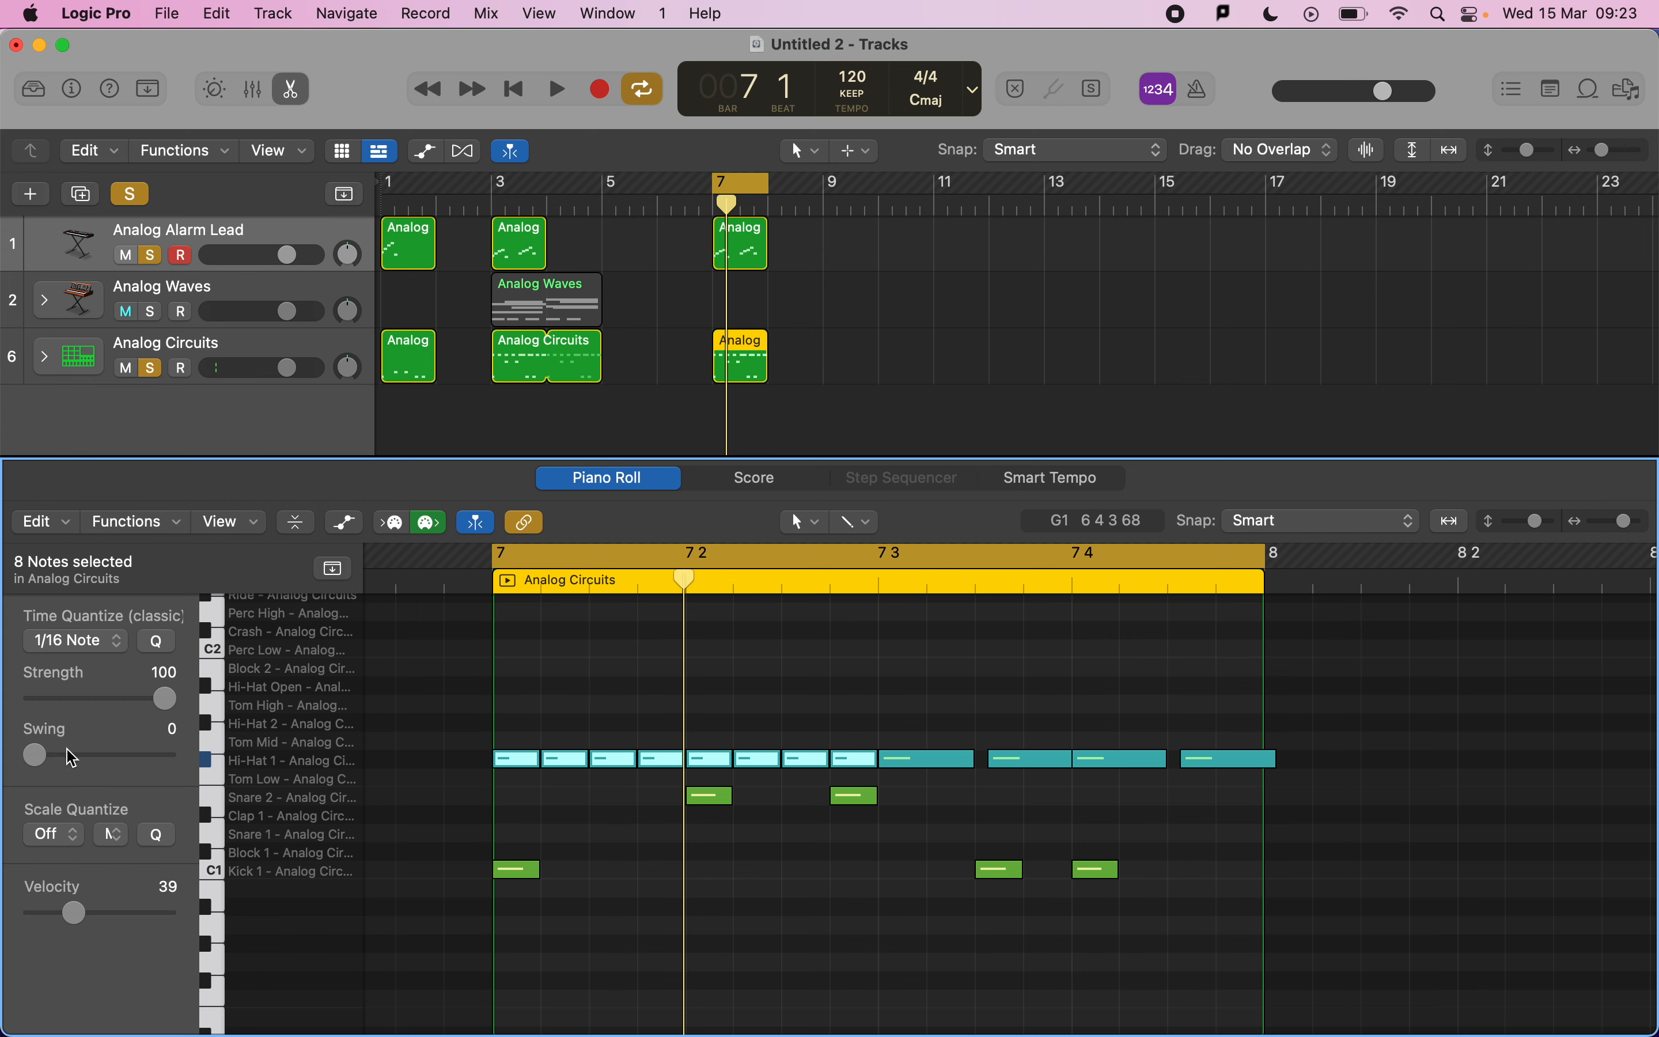
drag(35, 755, 173, 779)
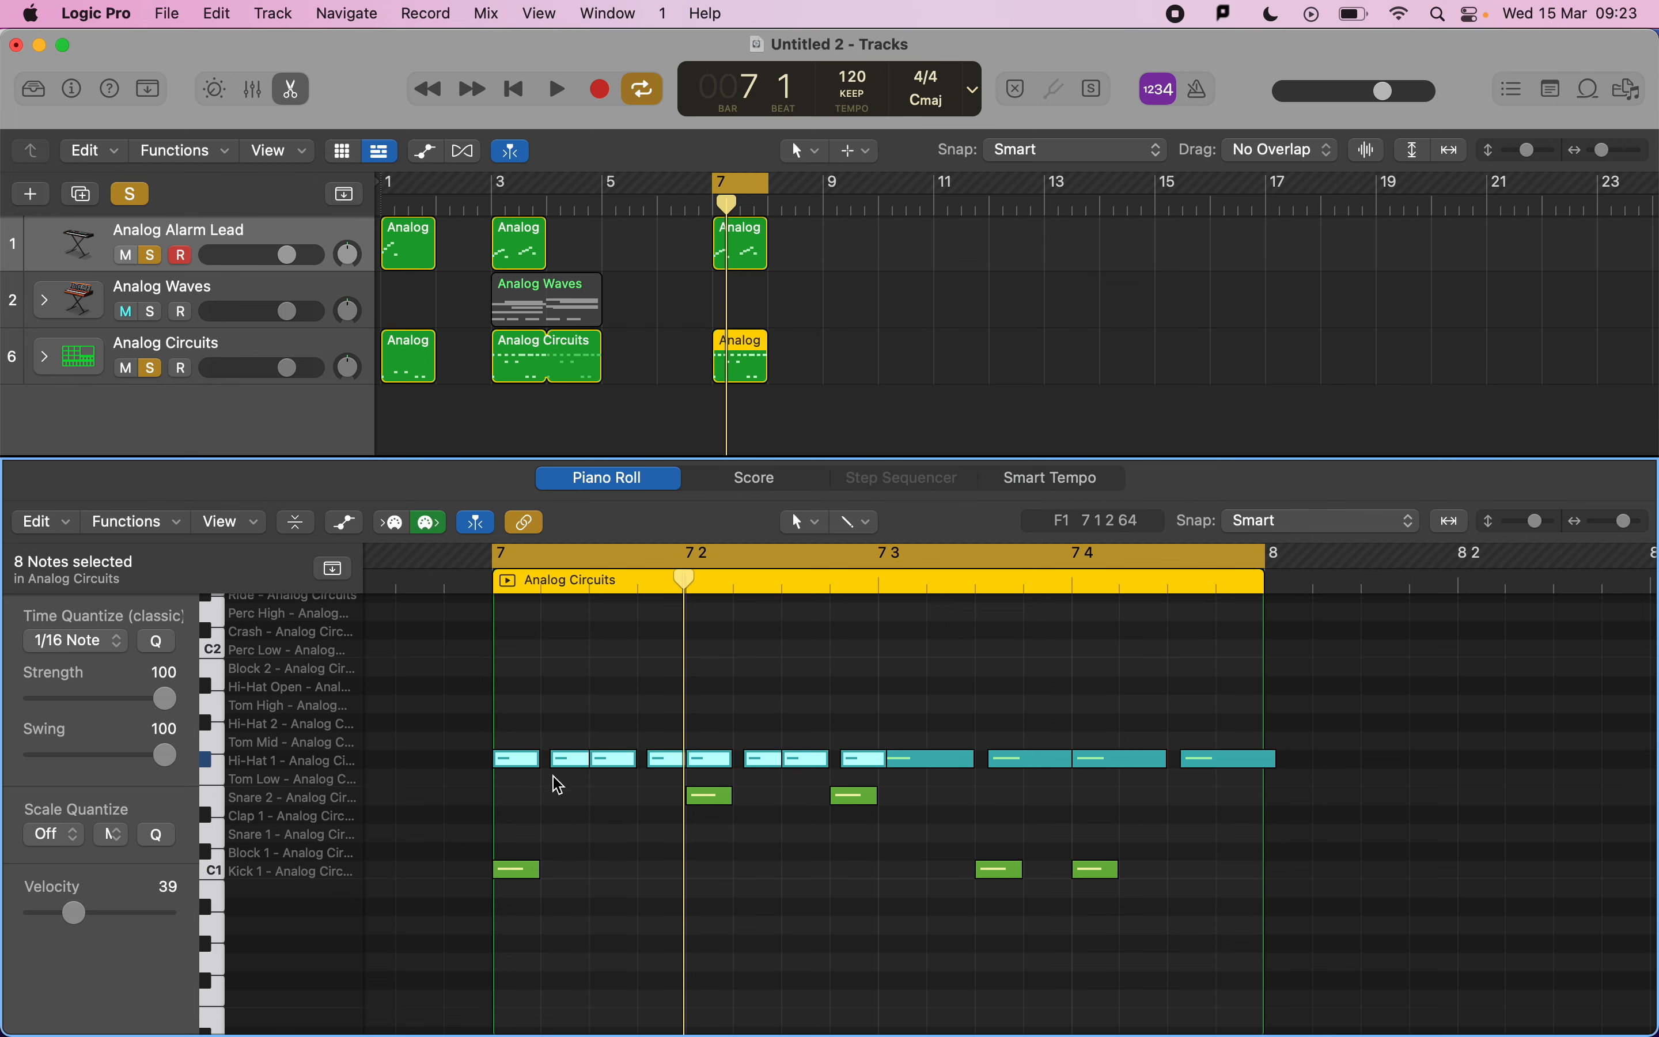
key(space)
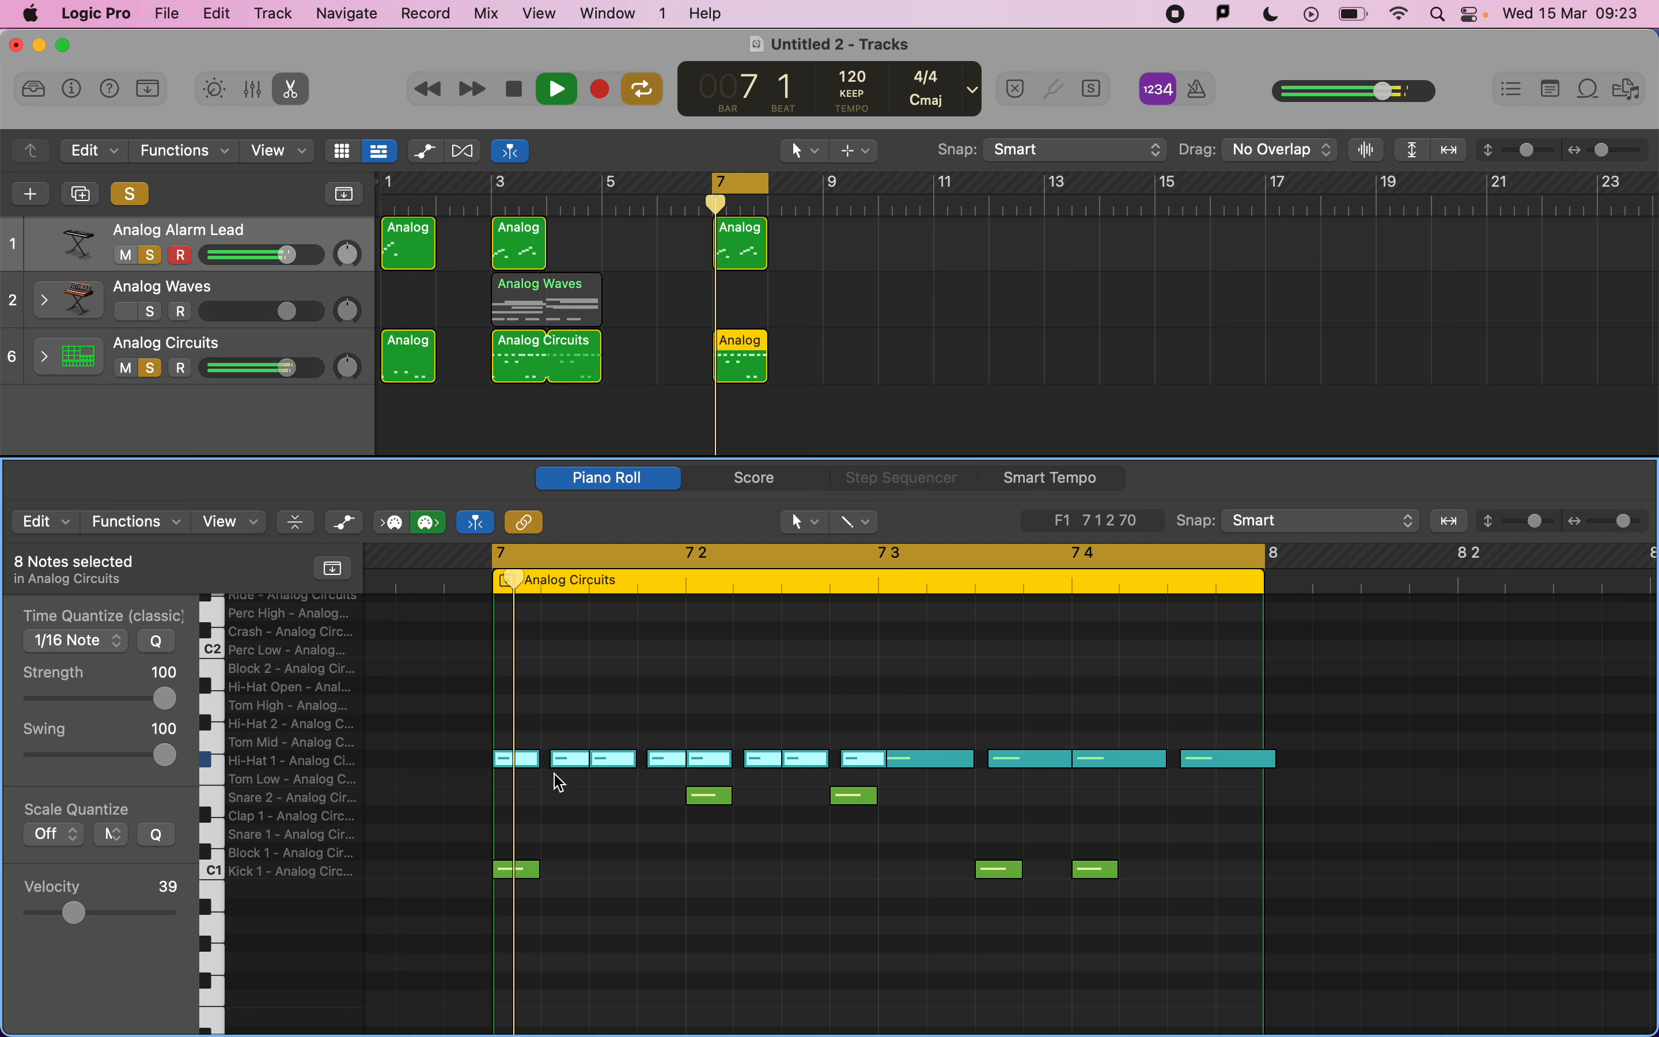
key(space)
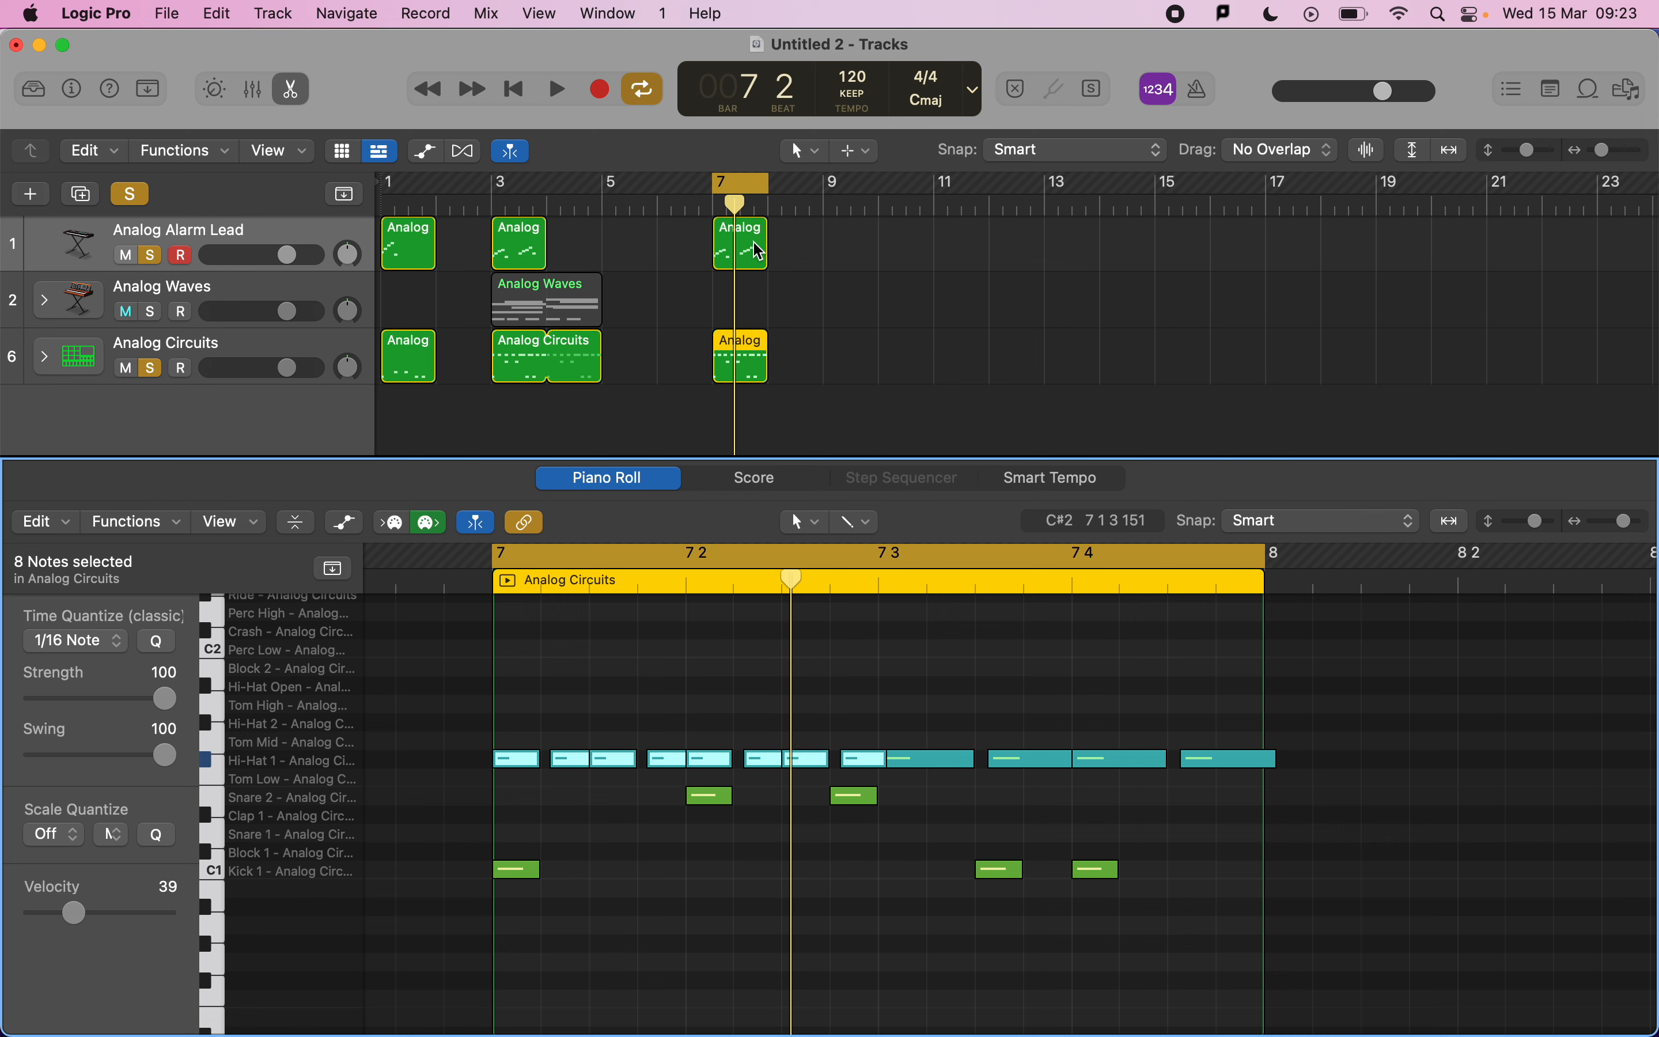
Select the lead region's first five notes, apply the 1/16 Note quantize with Swing 100, and play back.
click(759, 252)
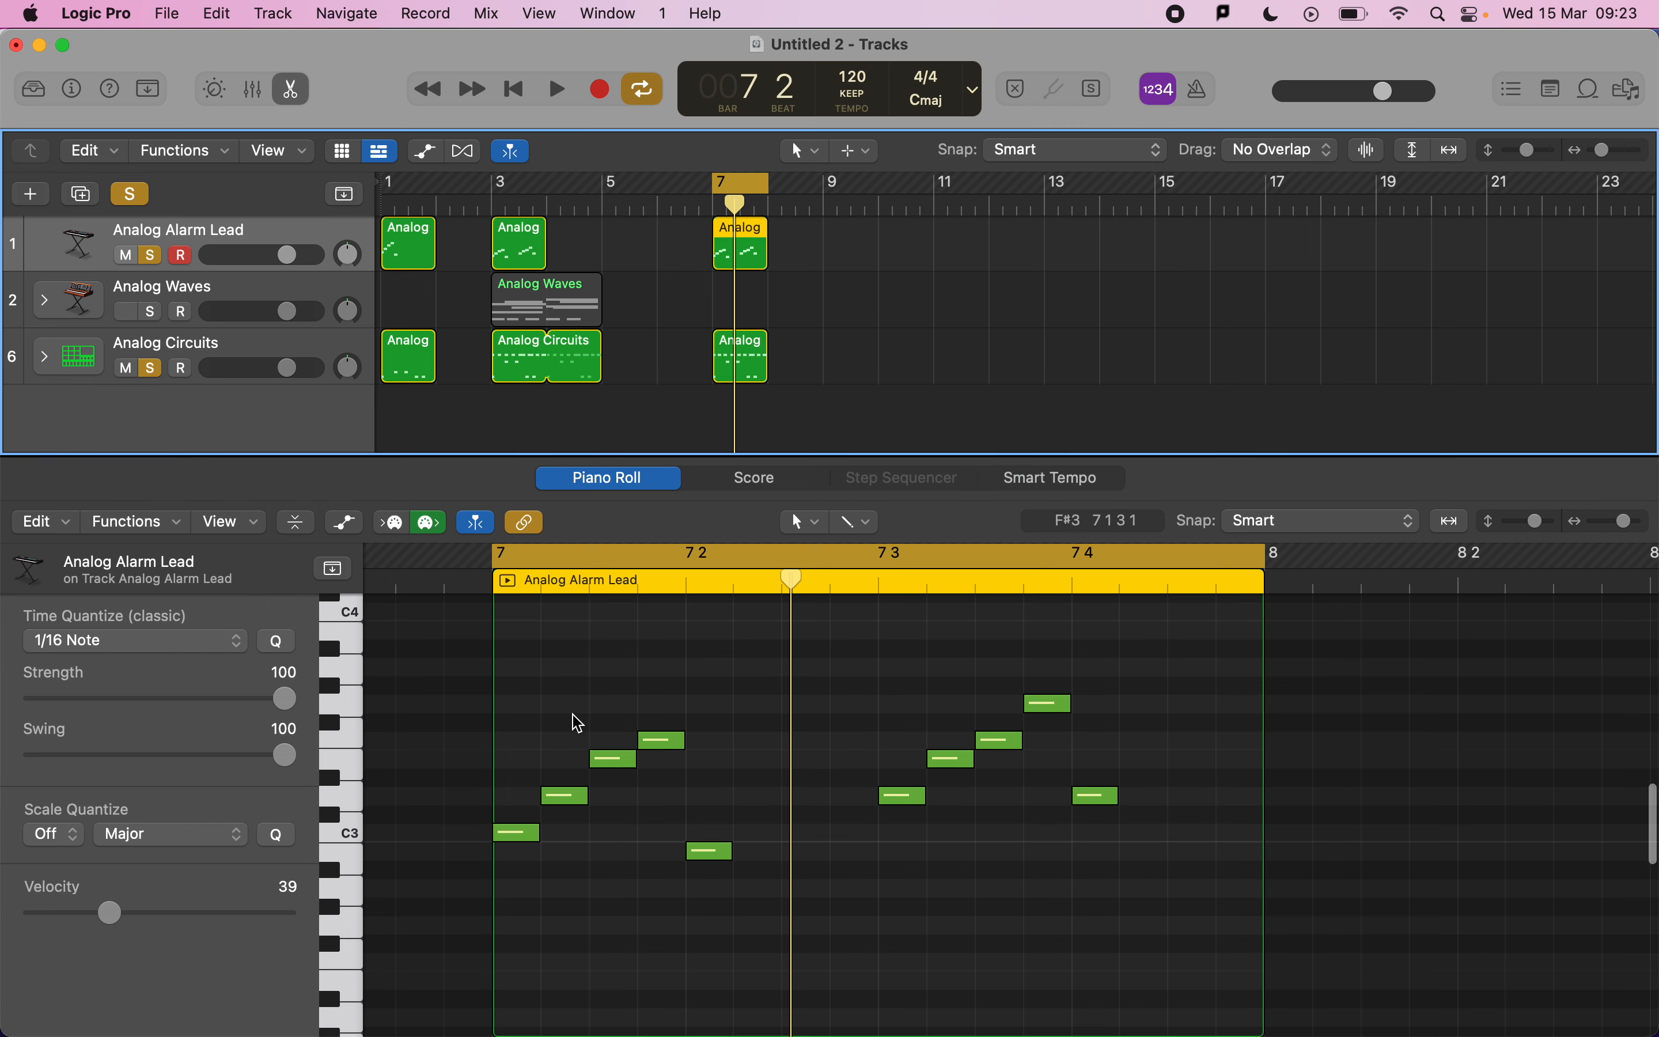
drag(531, 676, 729, 902)
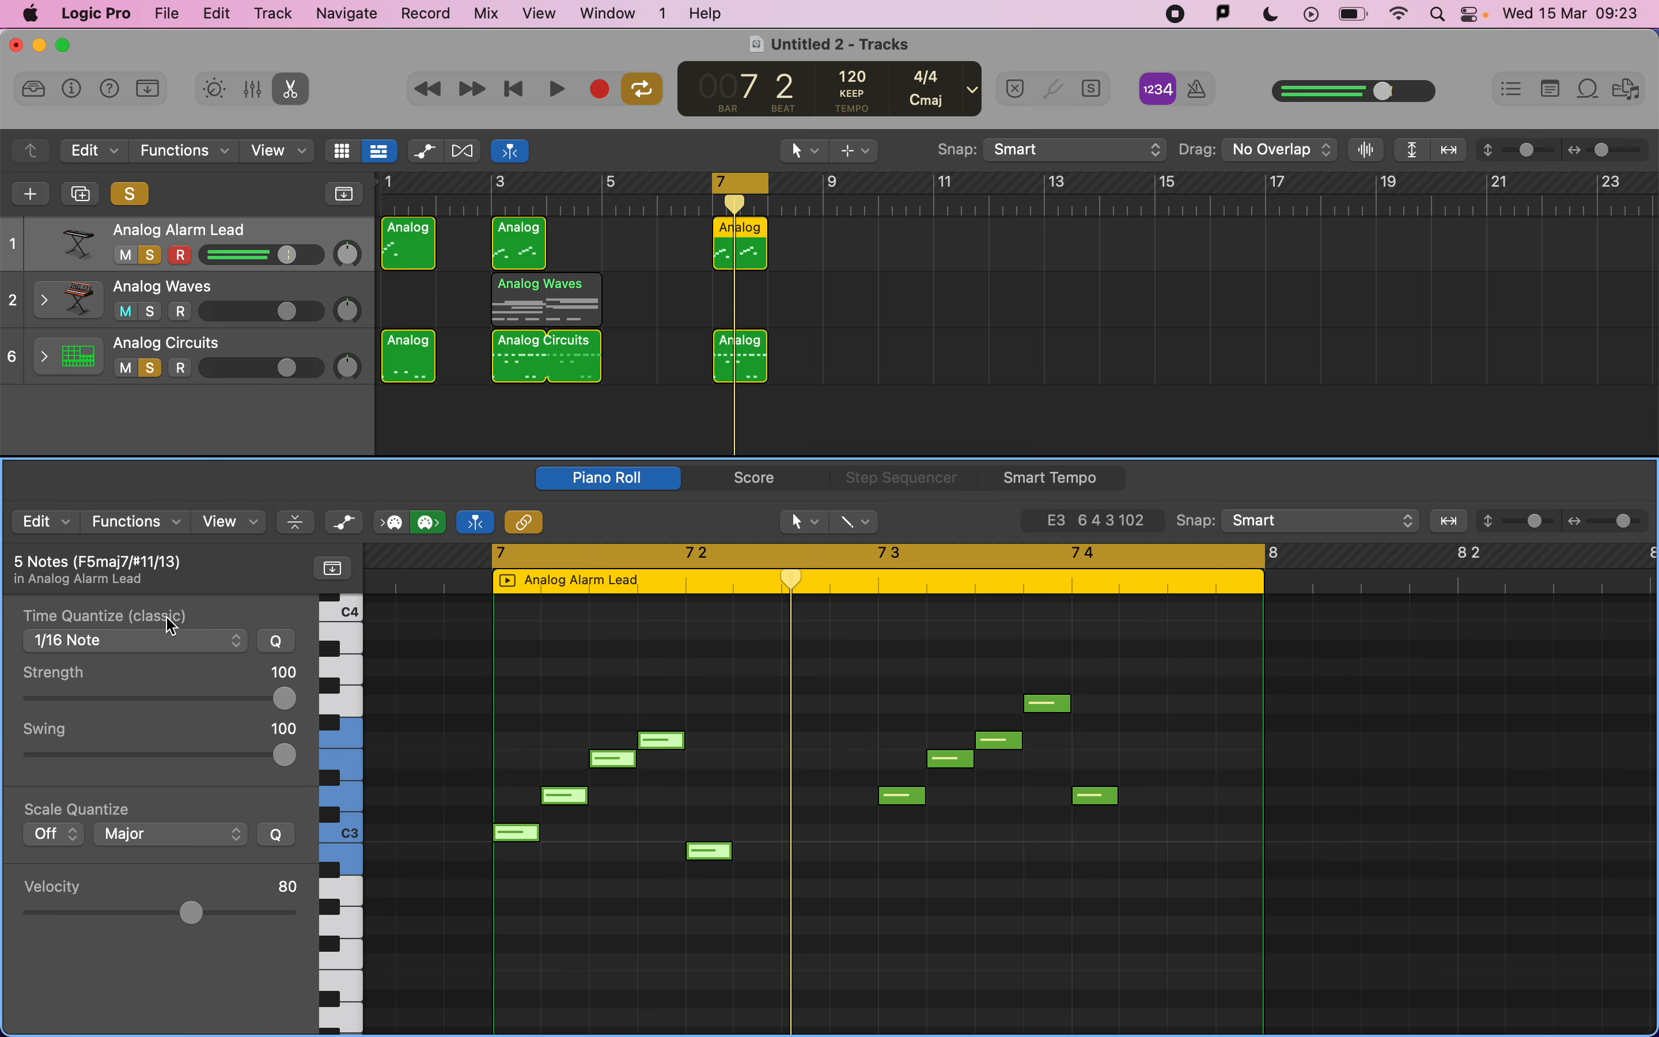
drag(285, 754, 285, 755)
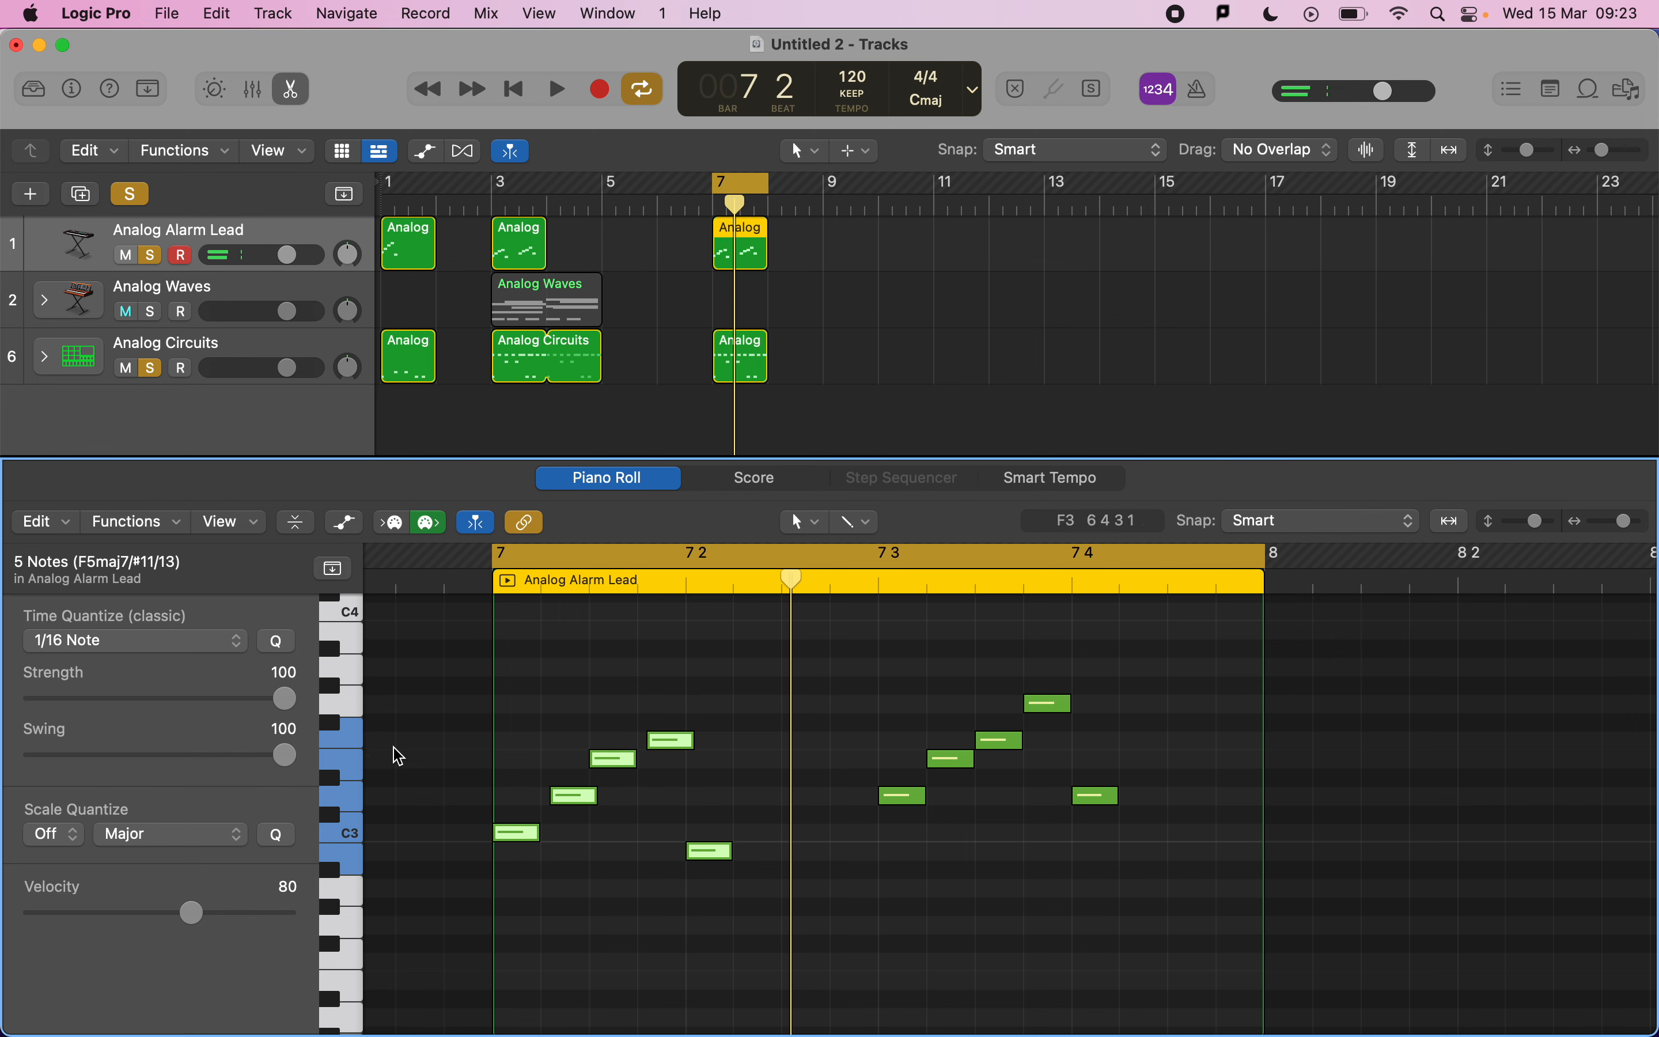
key(space)
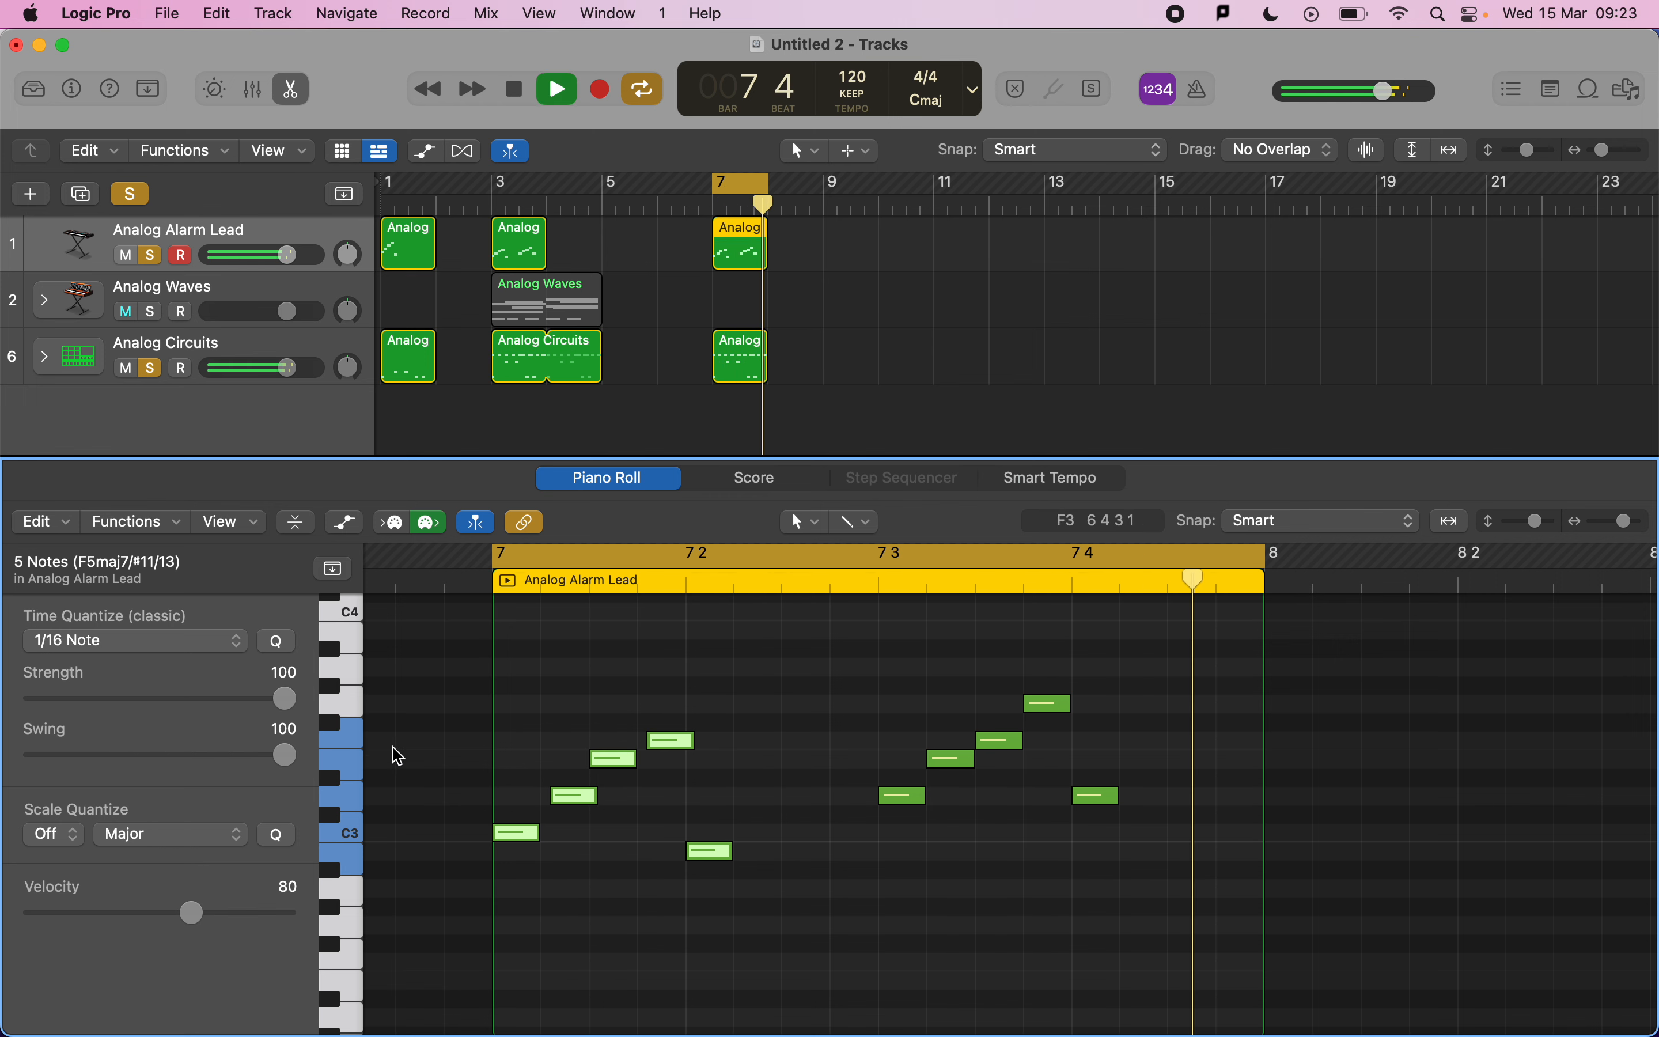
key(space)
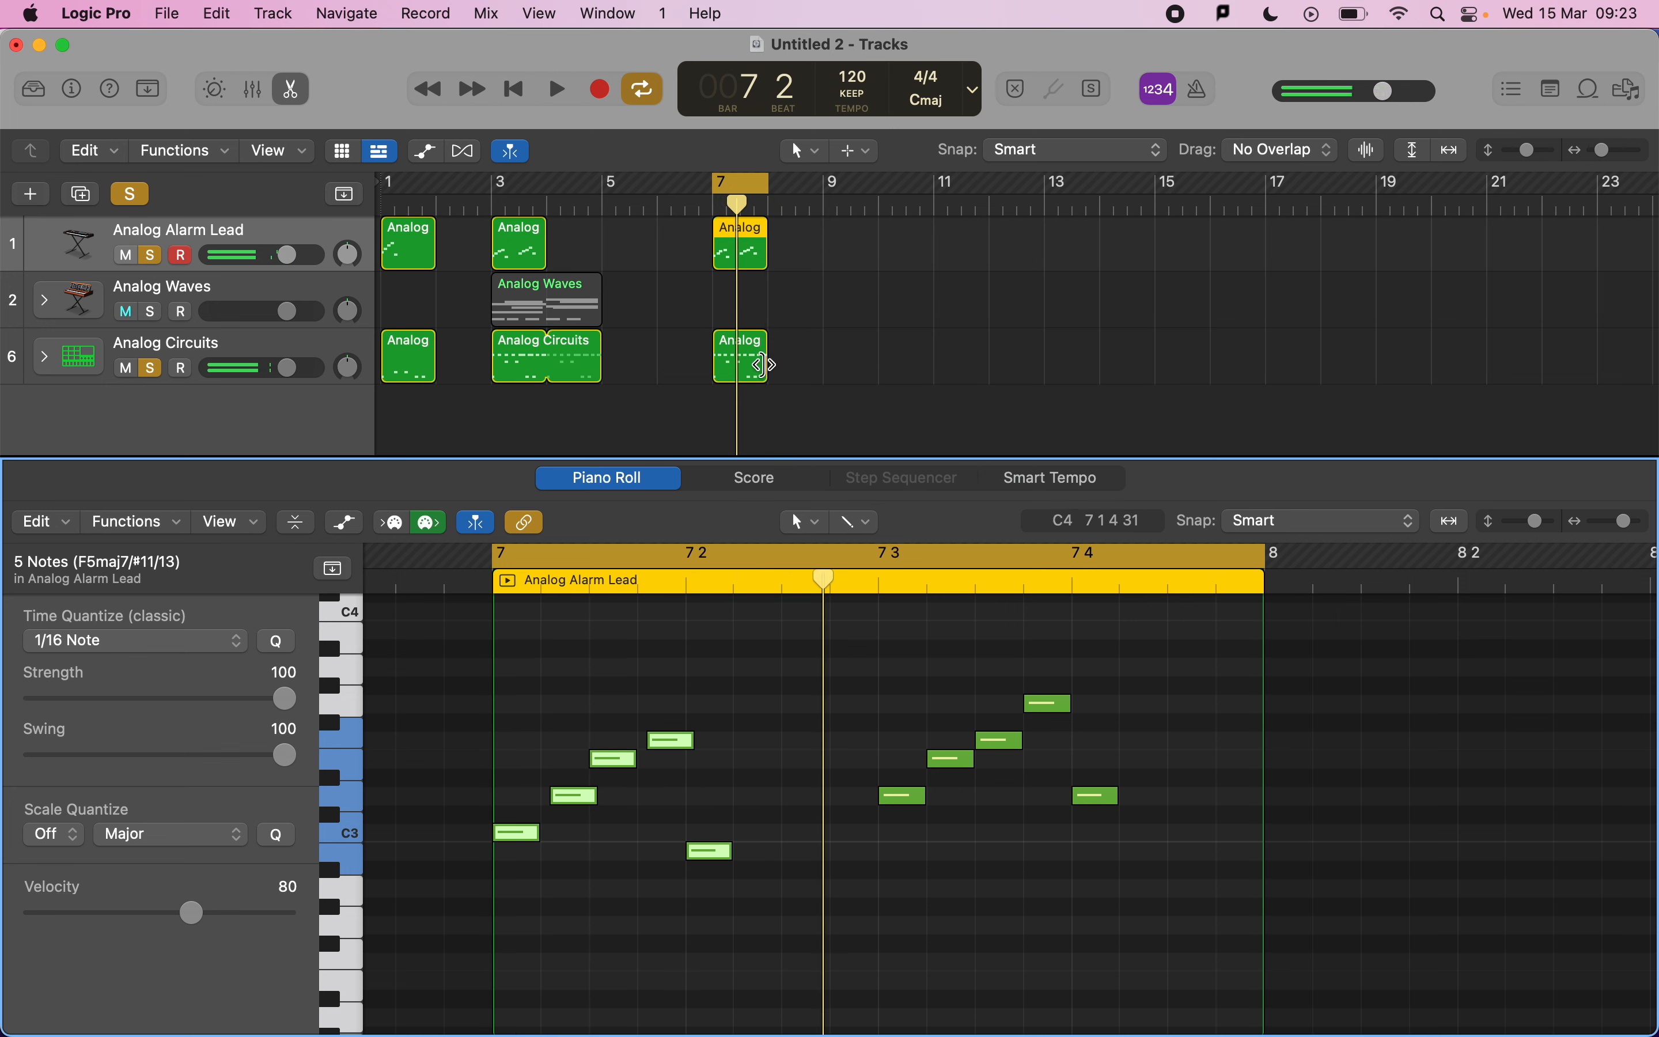
Switch to the mark scheme and review its velocity and expression criteria before returning to the project.
click(639, 587)
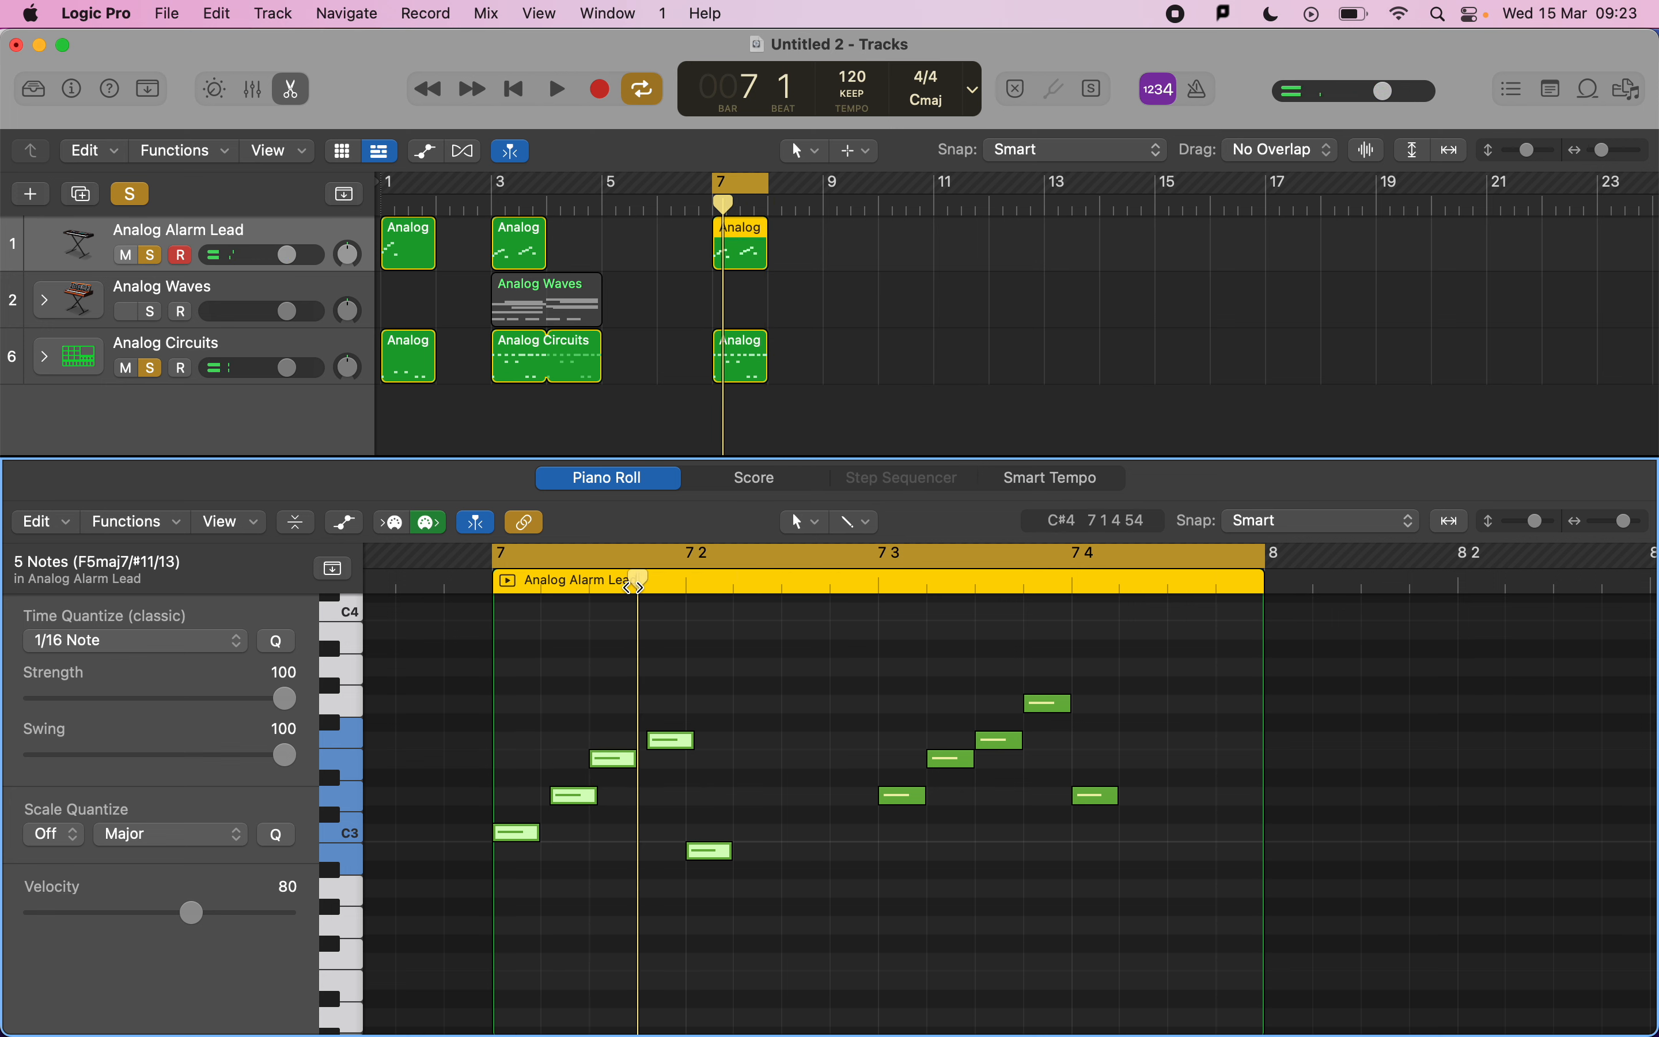
click(742, 353)
click(670, 793)
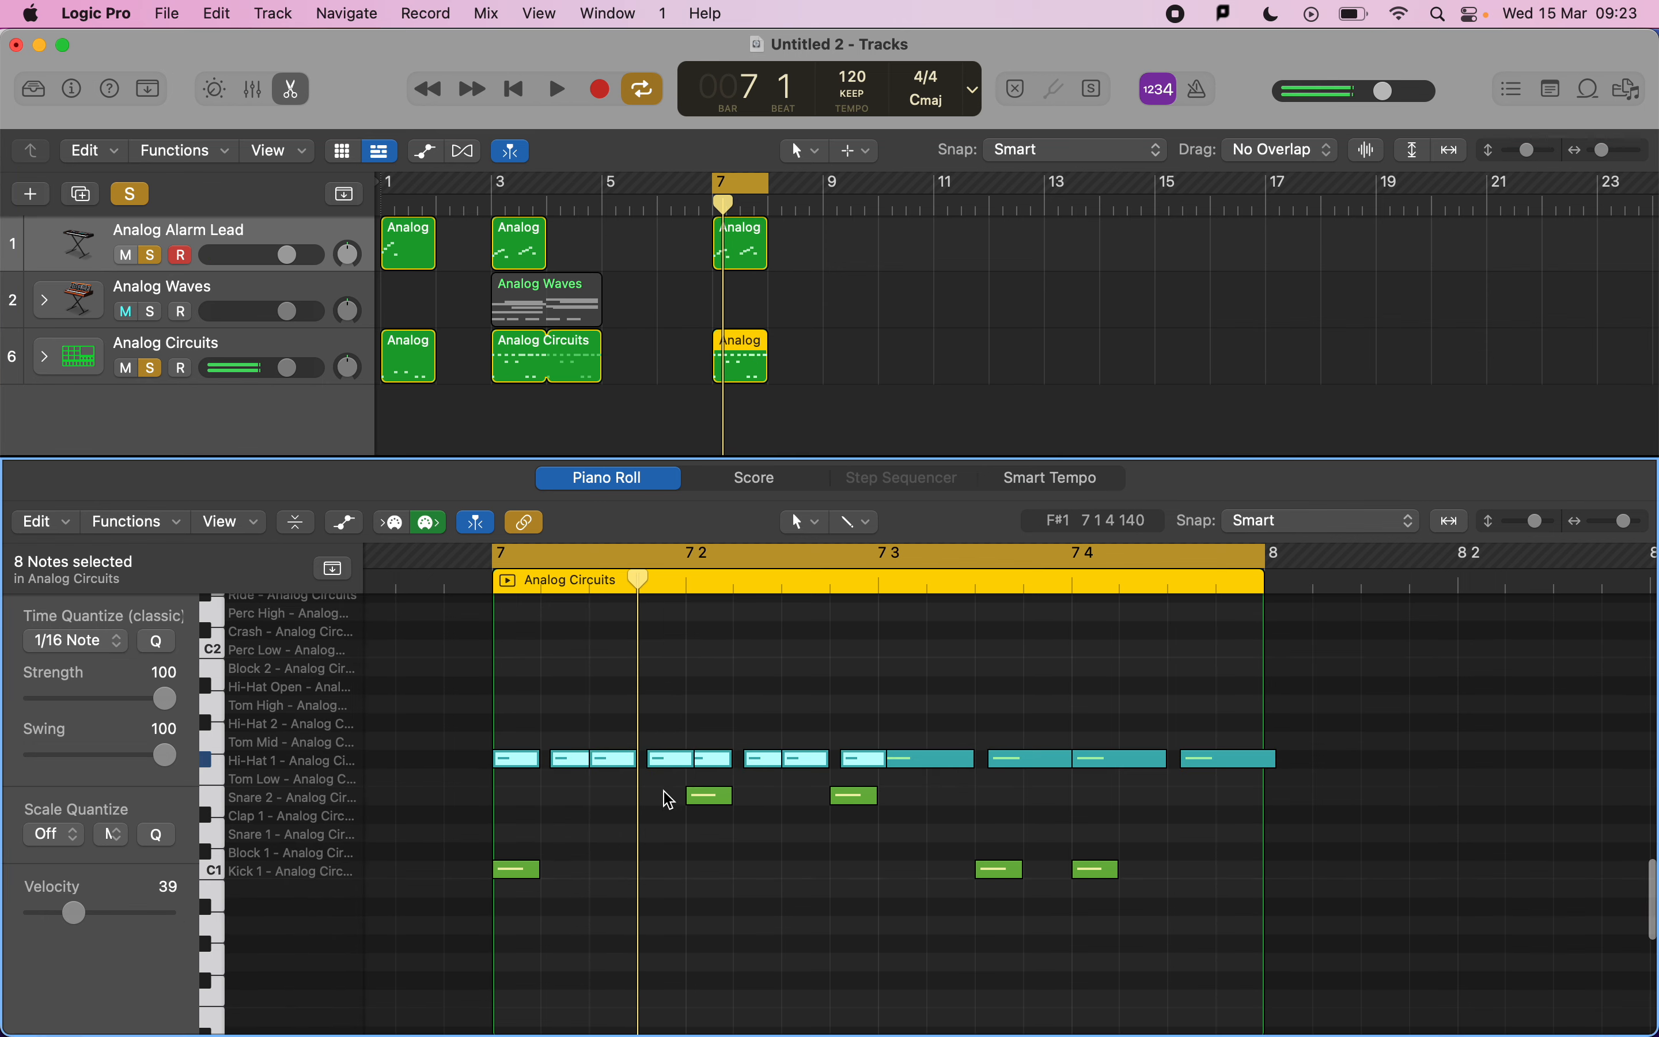
key(super+Tab)
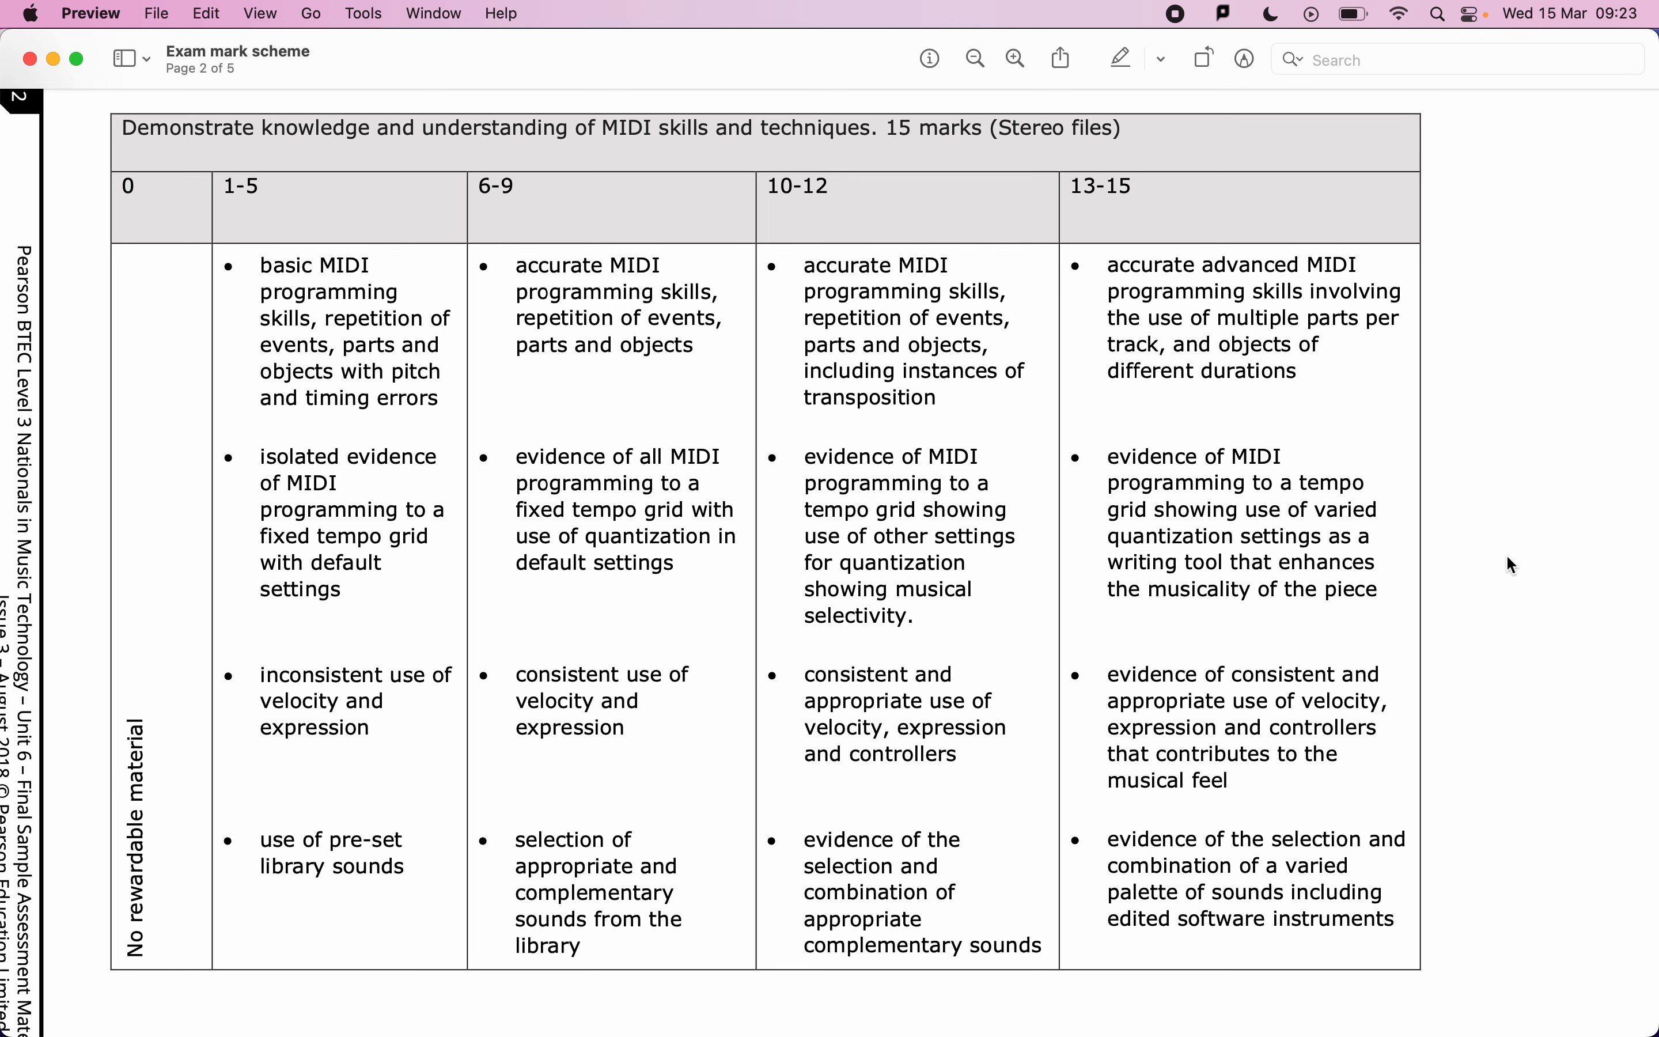
scroll(342, 597, down, 5)
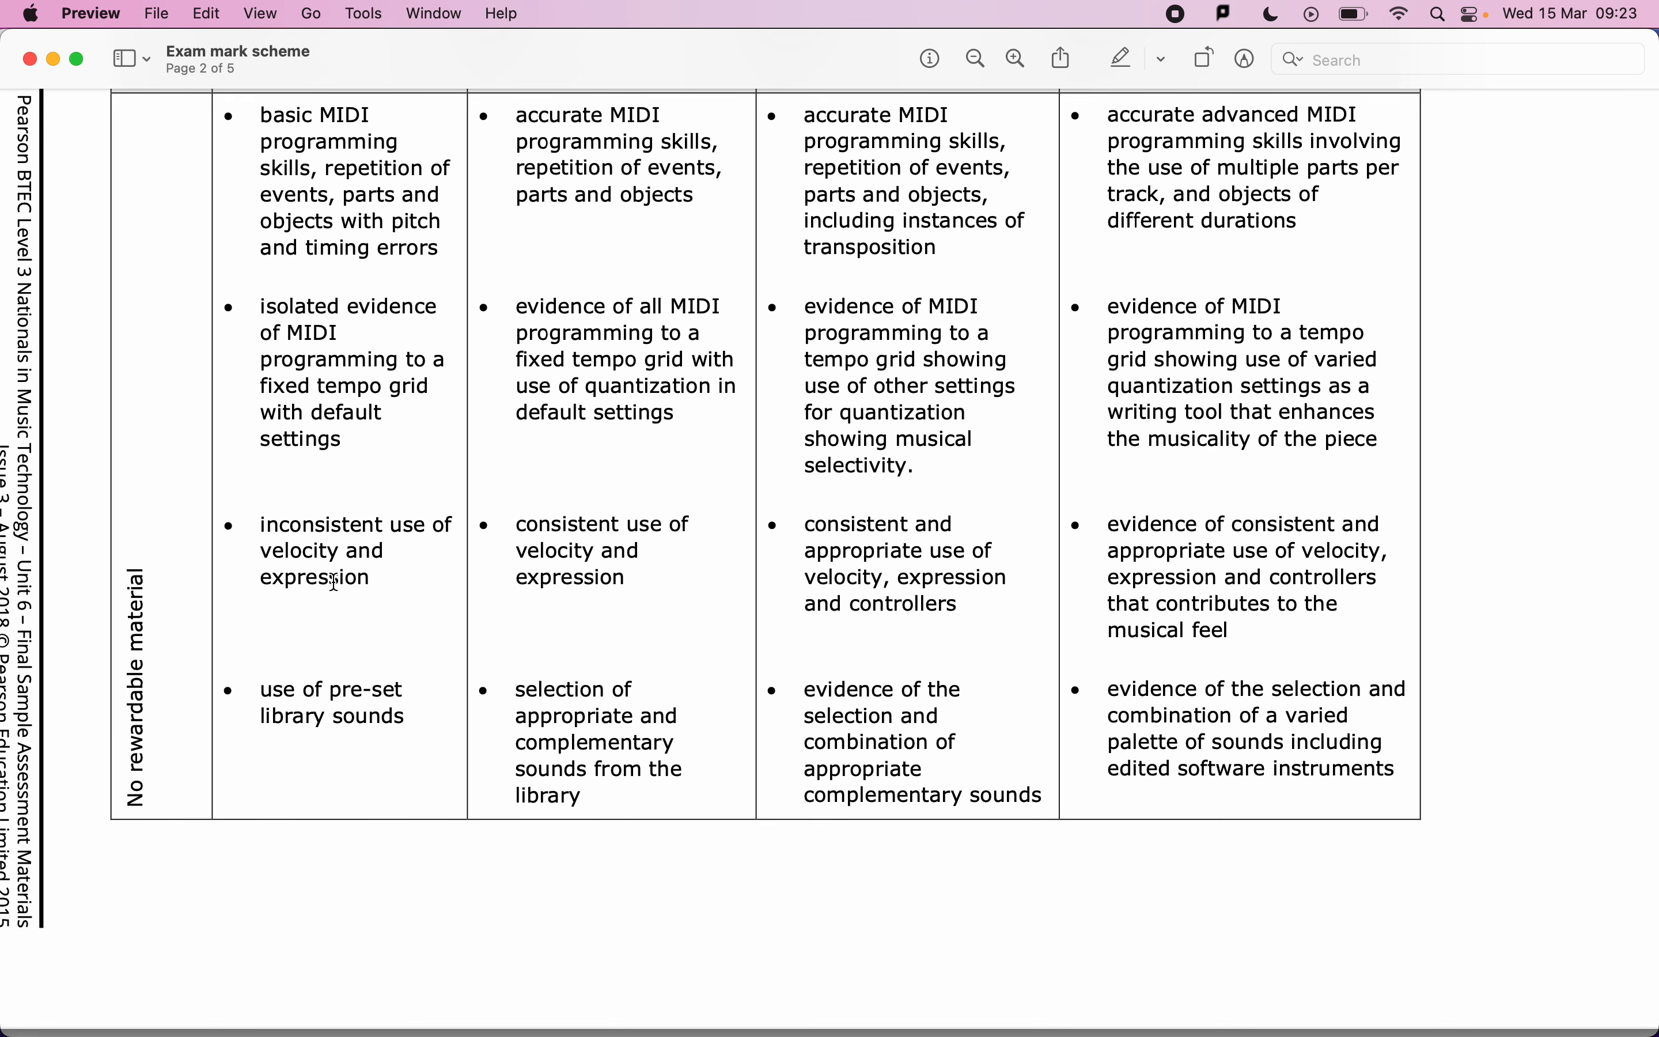
key(super+Tab)
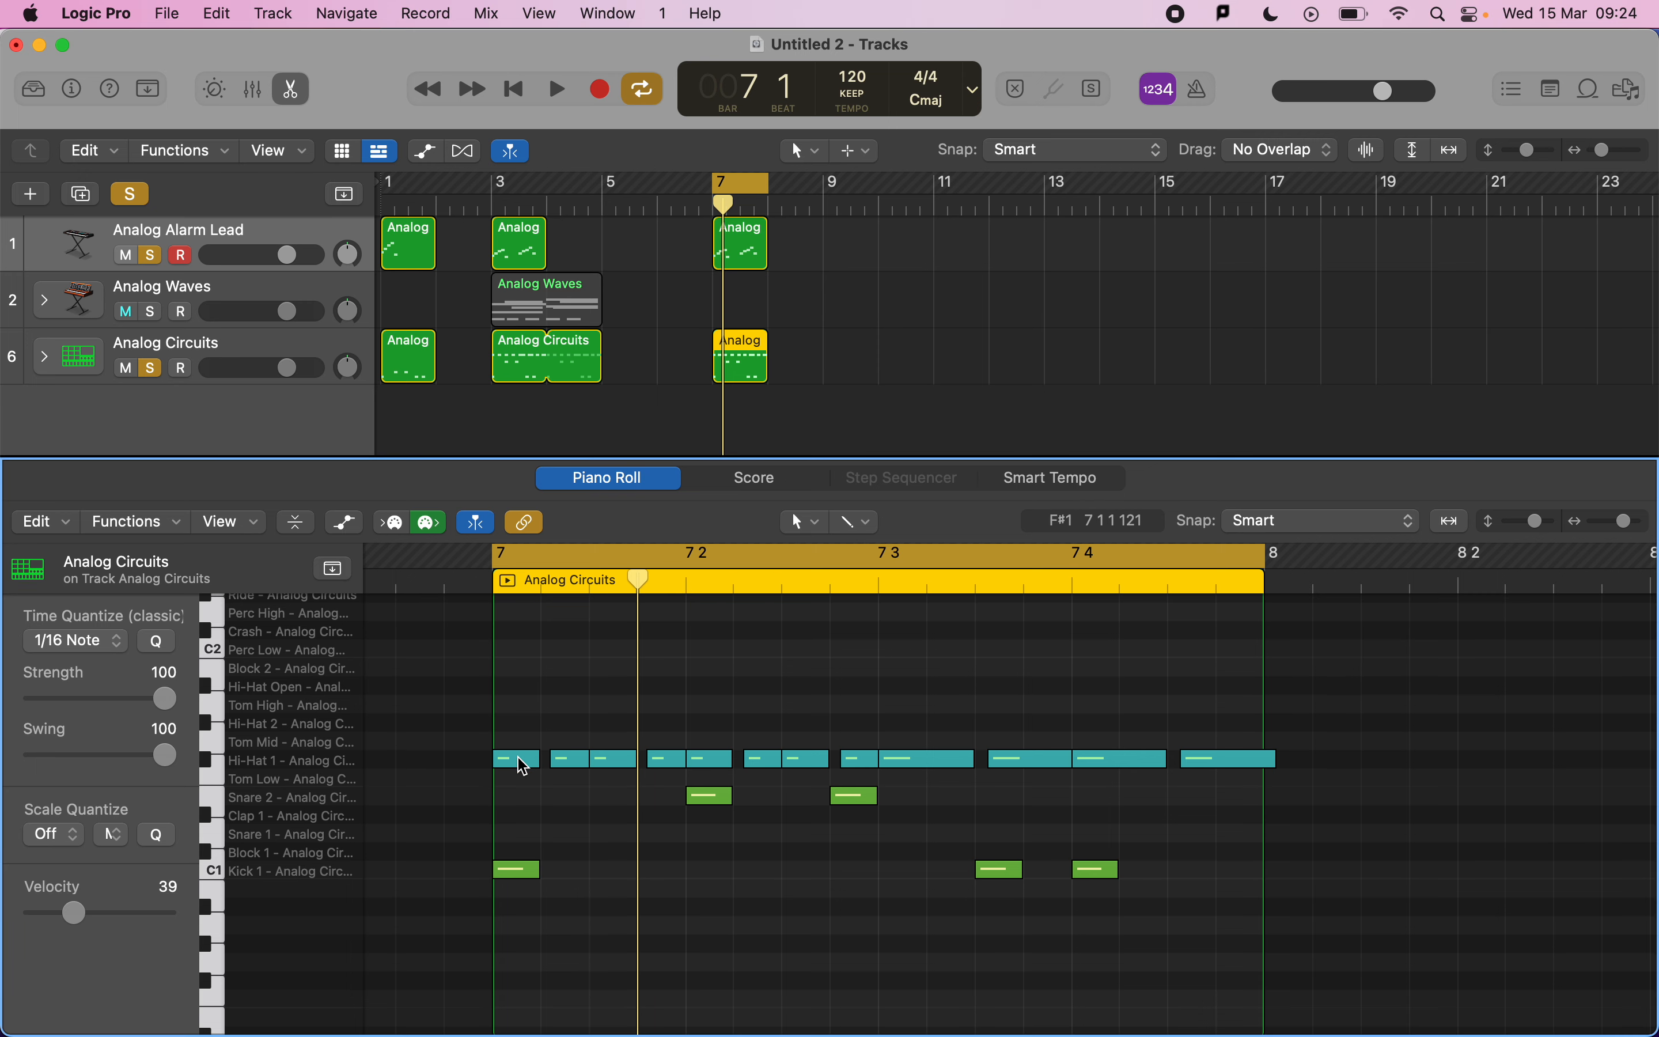
Select the first hi-hat note and take the drum track out of solo.
mouse_move(518, 757)
click(519, 758)
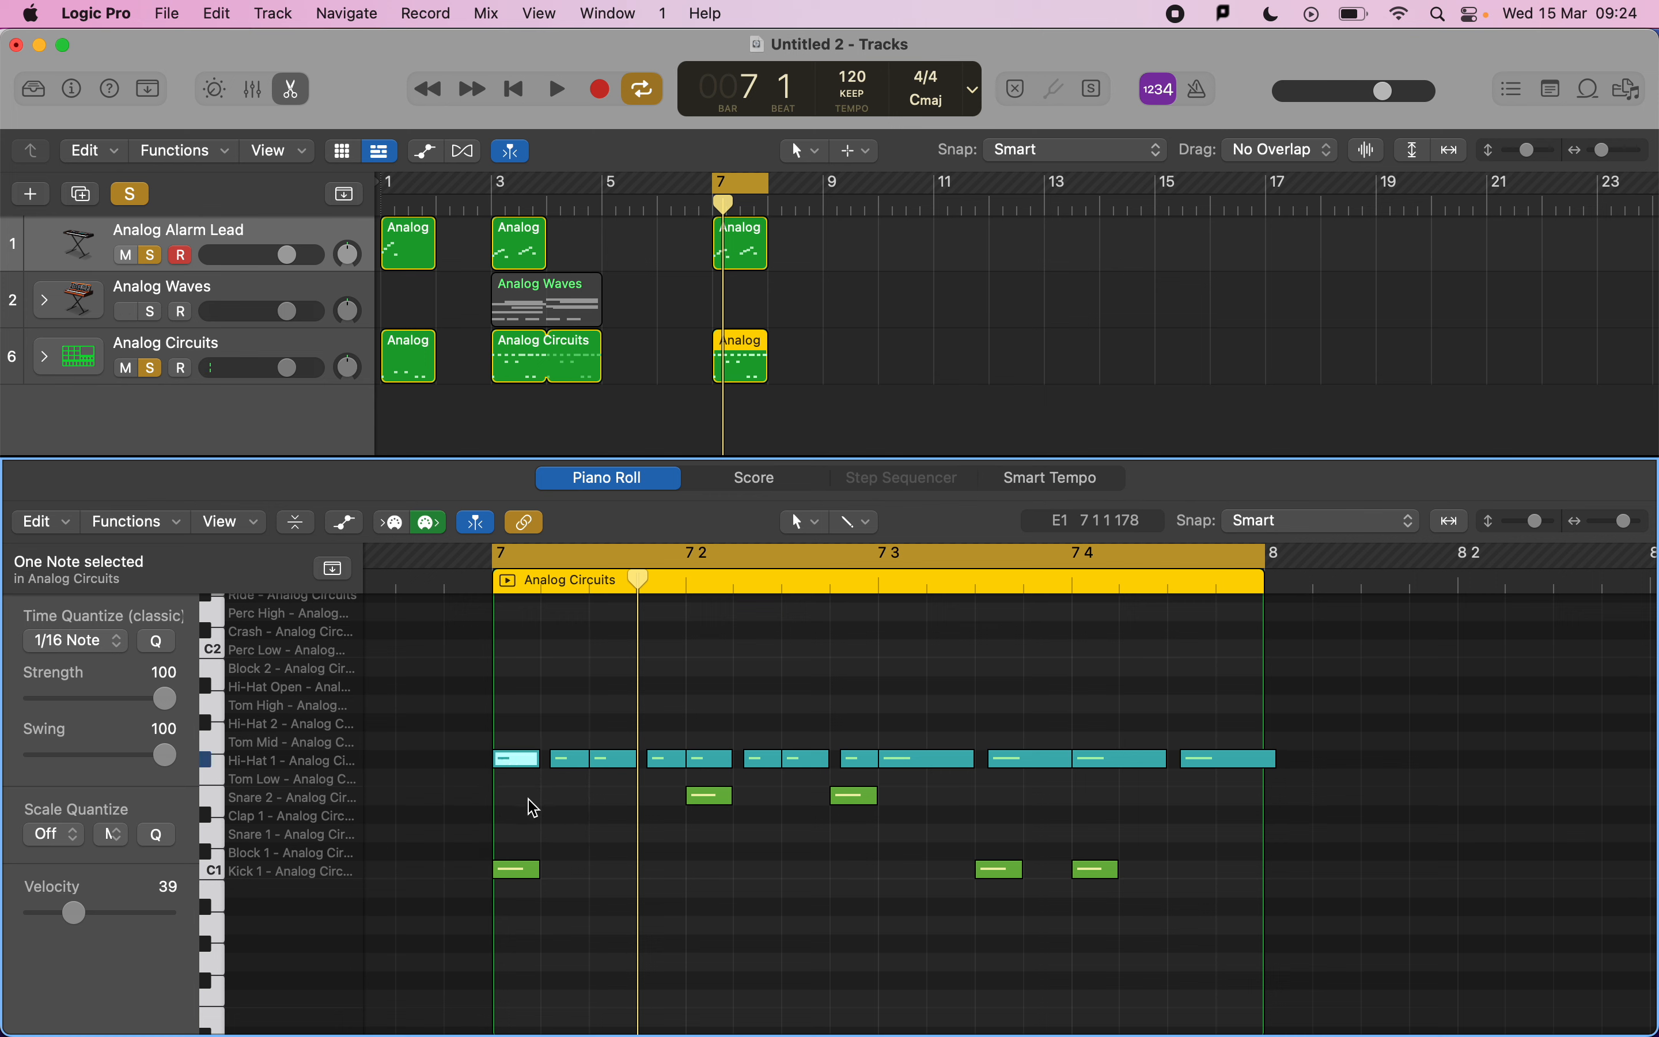
click(165, 249)
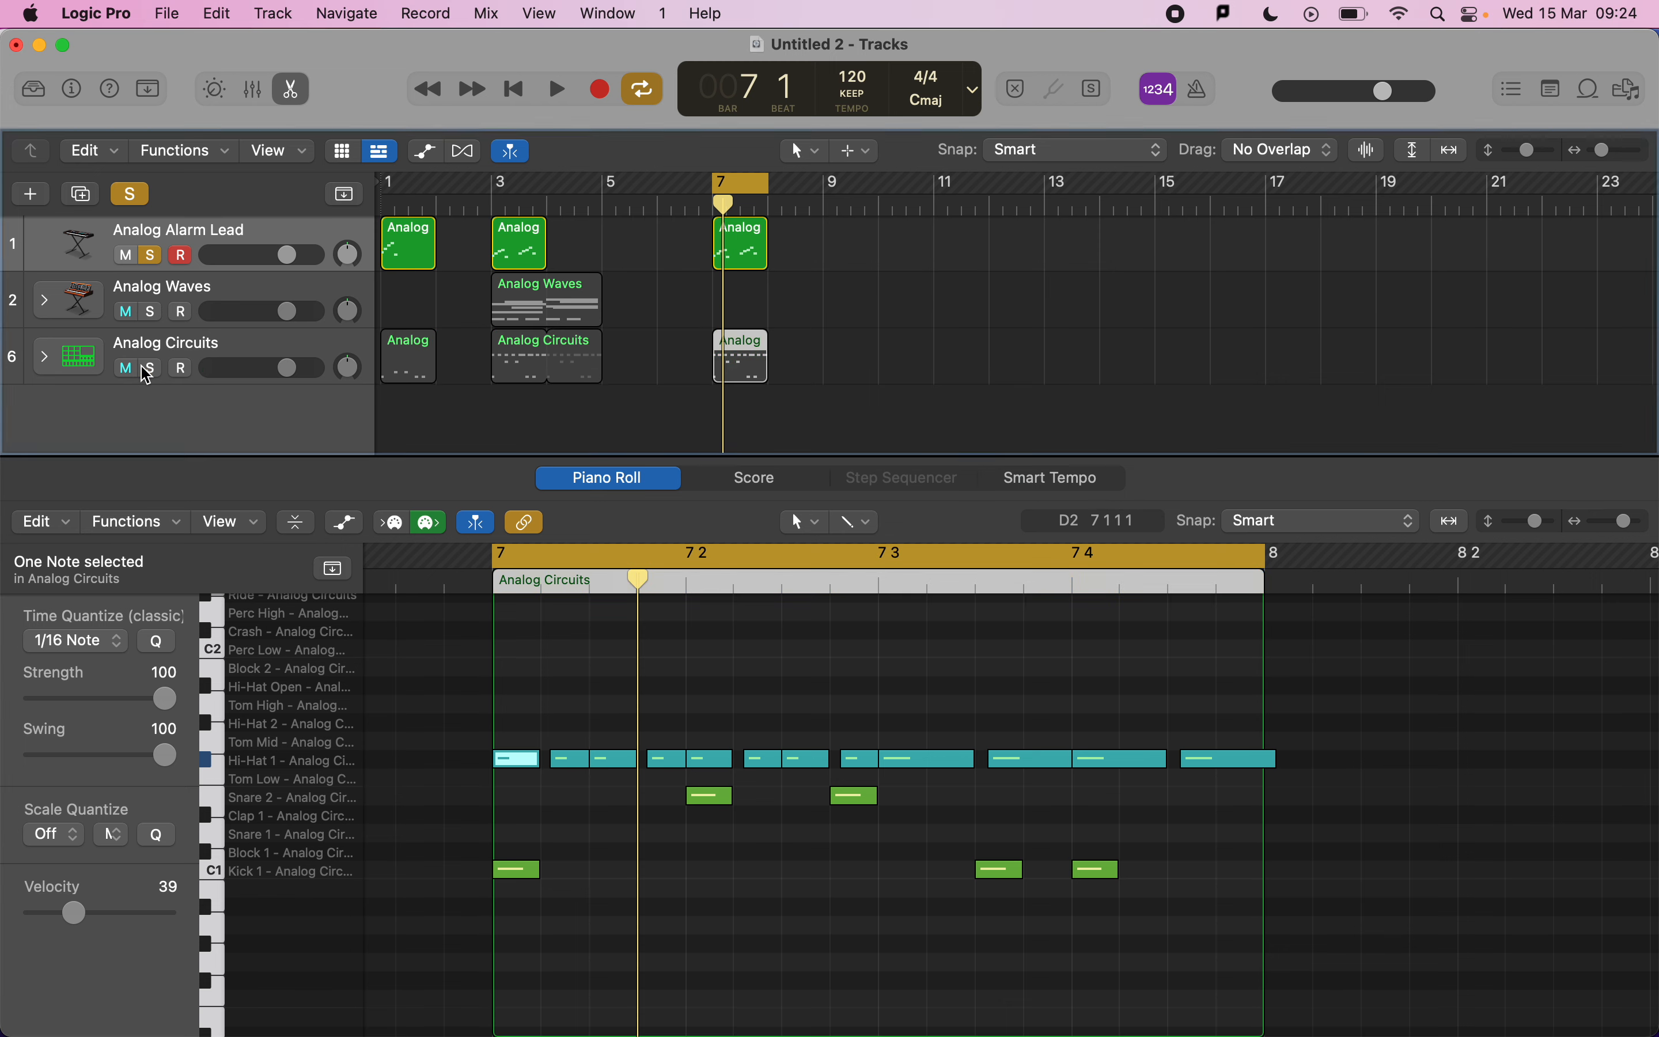
Reopen the bar 7 lead region, select every note after the first, set their velocity to 1, and play back.
double_click(738, 259)
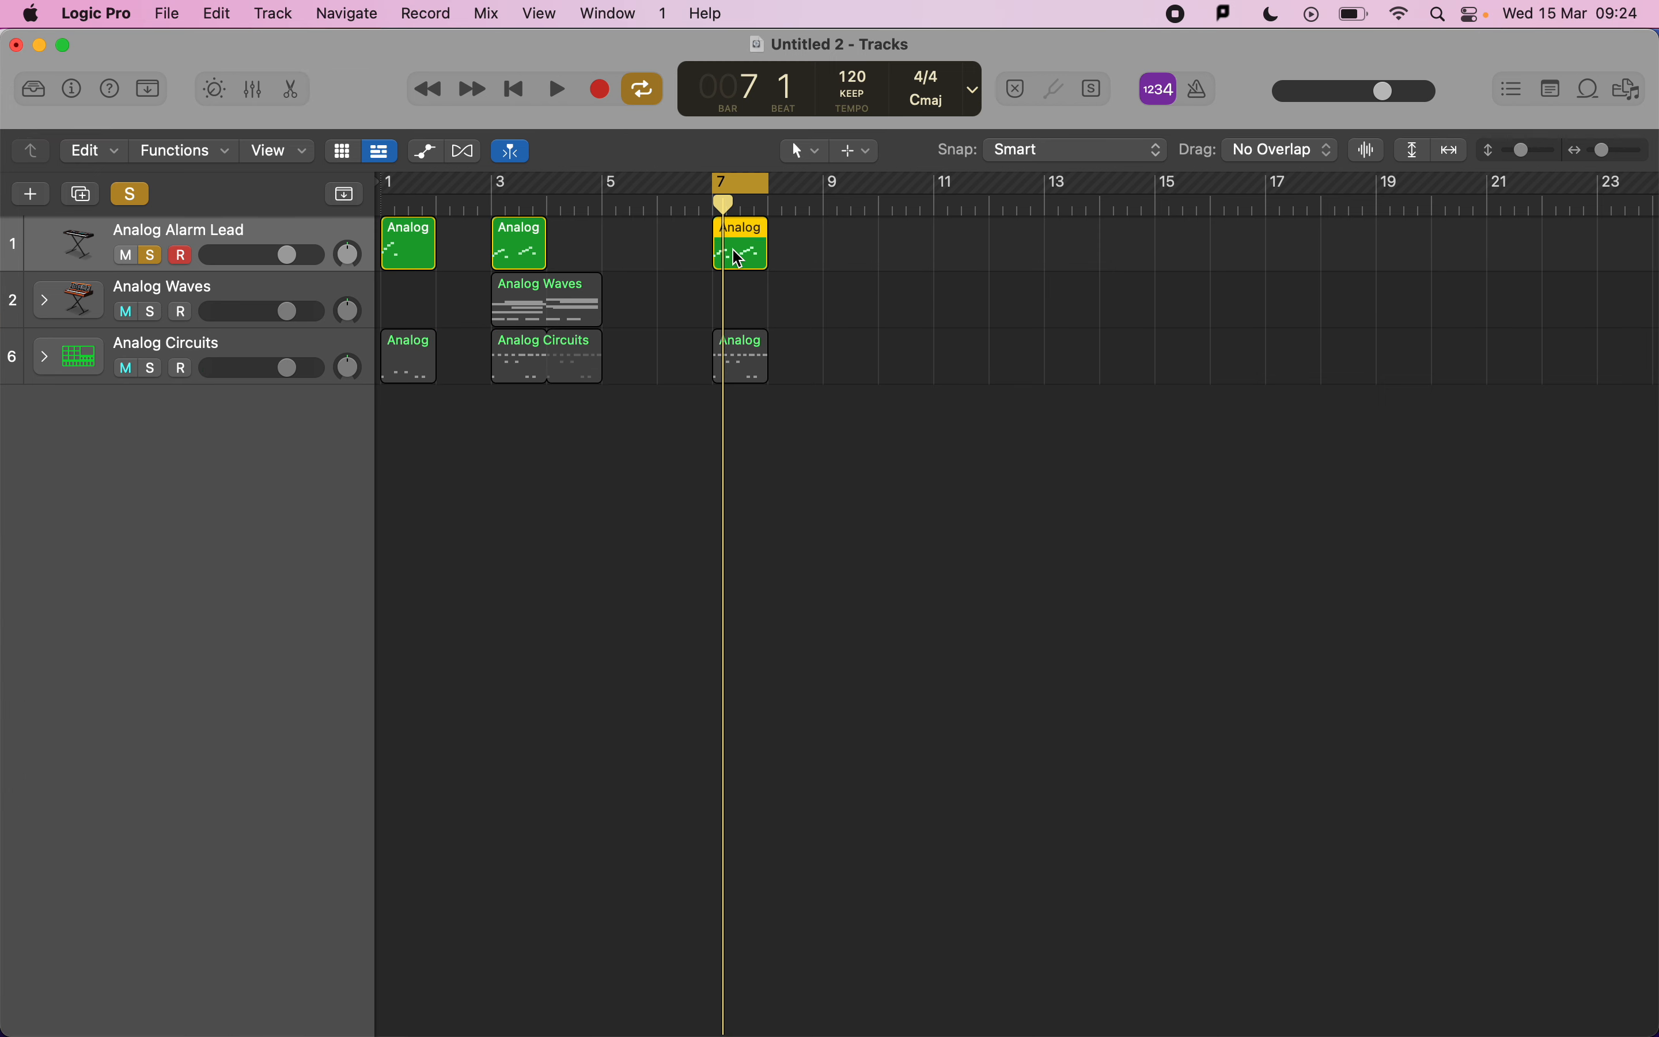
double_click(739, 258)
click(782, 858)
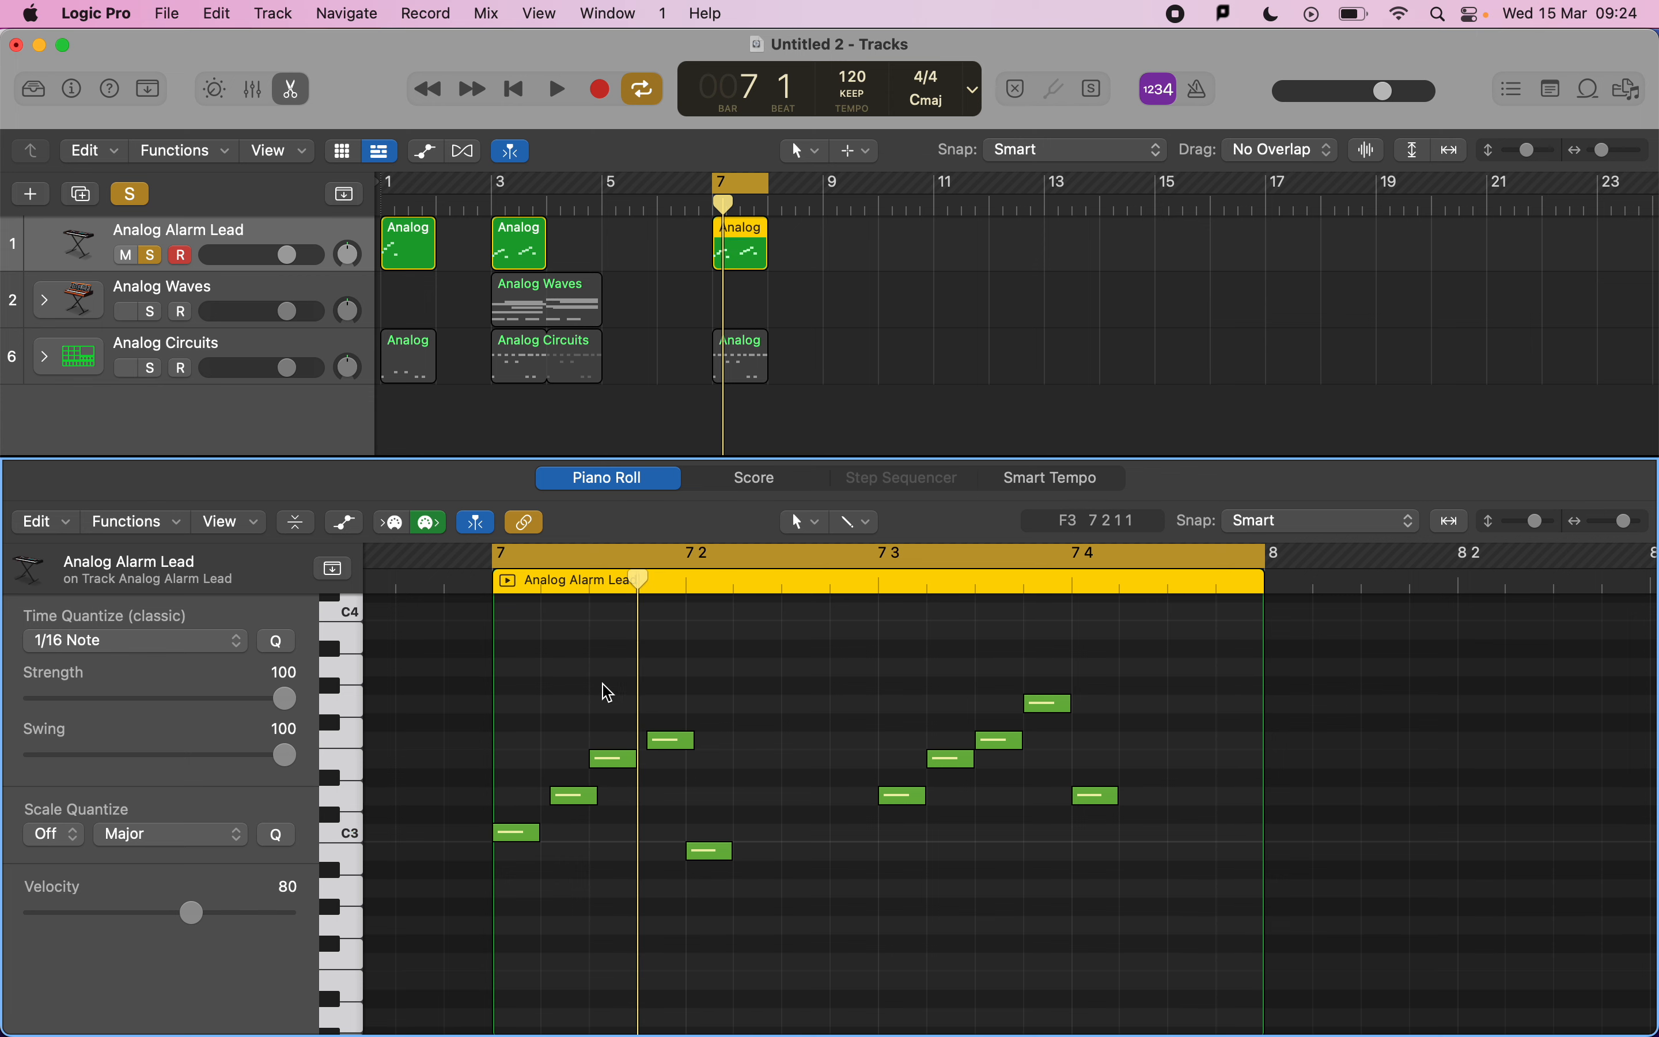
drag(553, 638, 1110, 885)
drag(192, 911, 6, 925)
key(space)
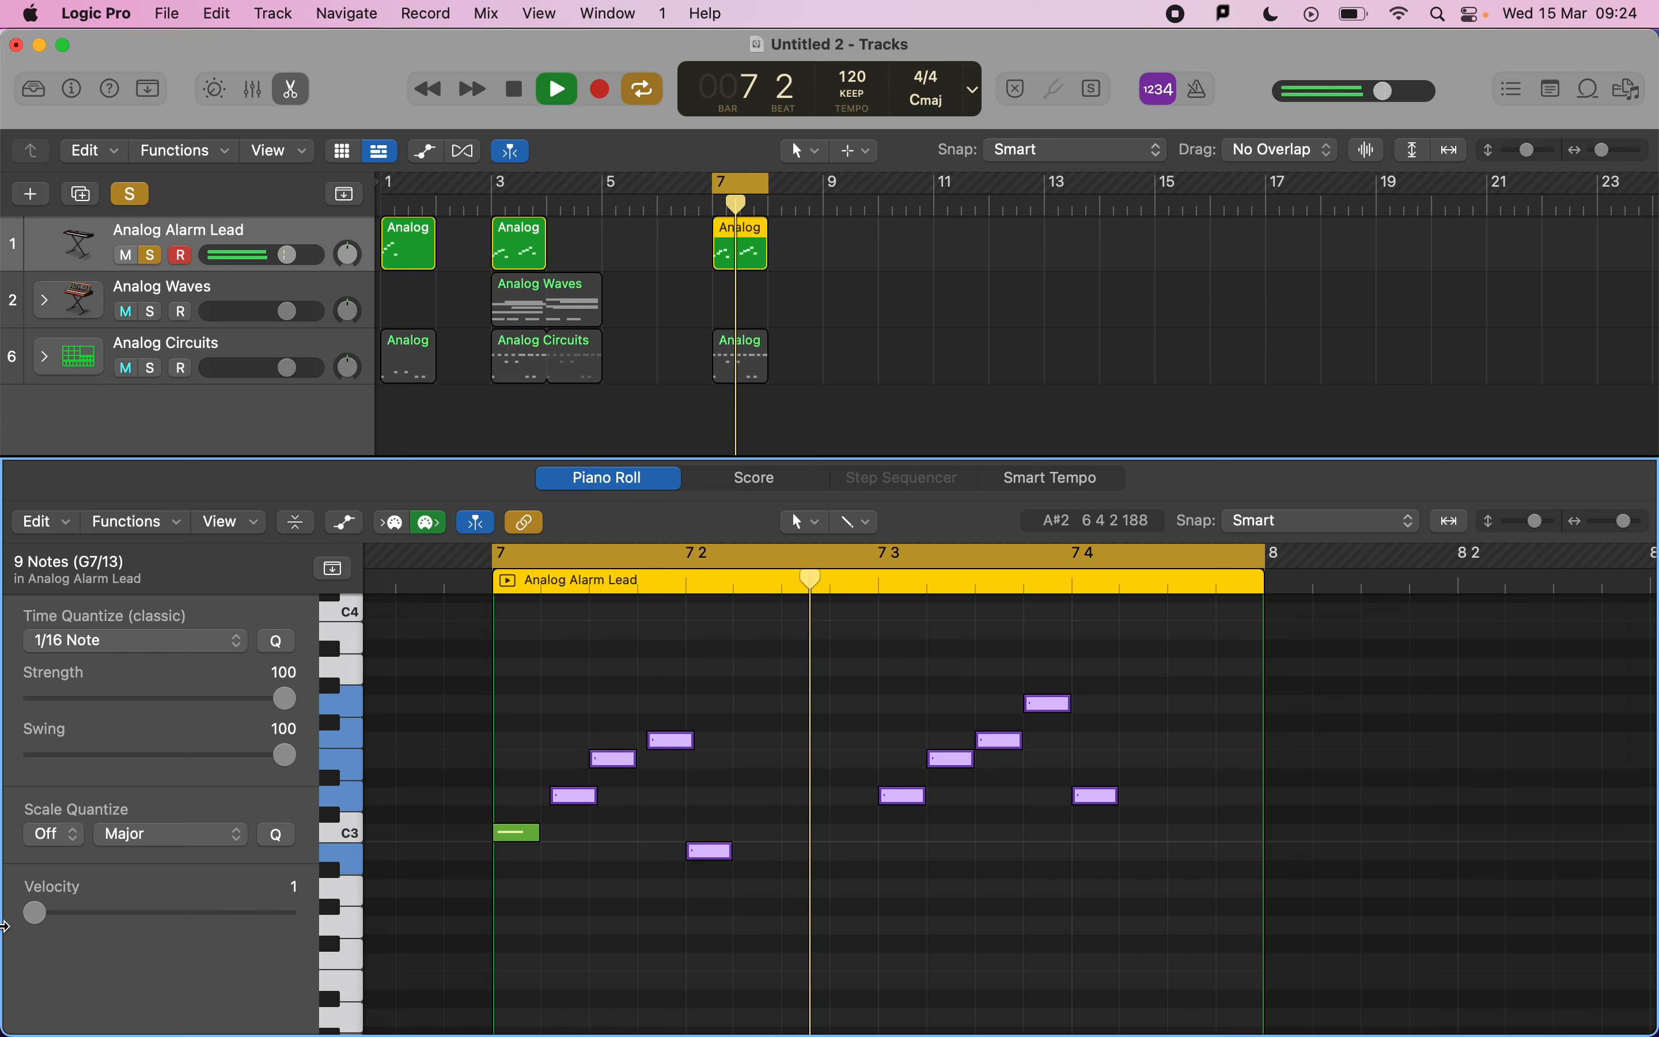
Set the first lead note's velocity to 127 and play back.
click(504, 832)
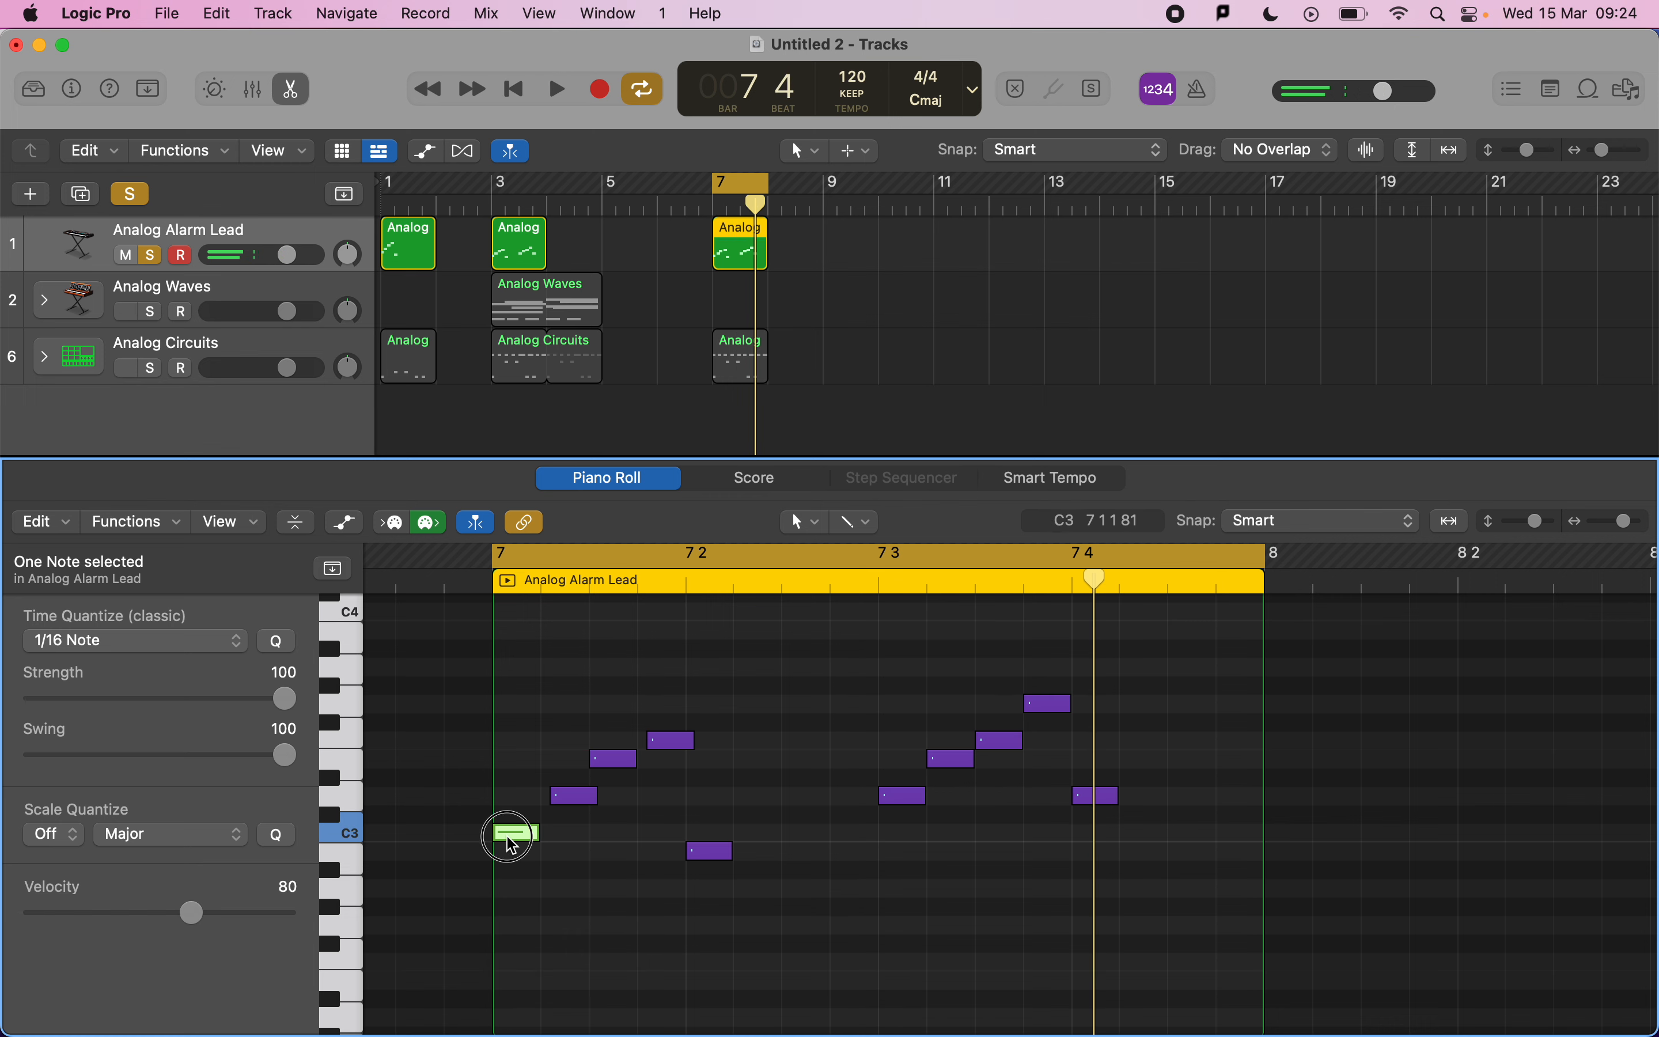
drag(199, 911, 302, 914)
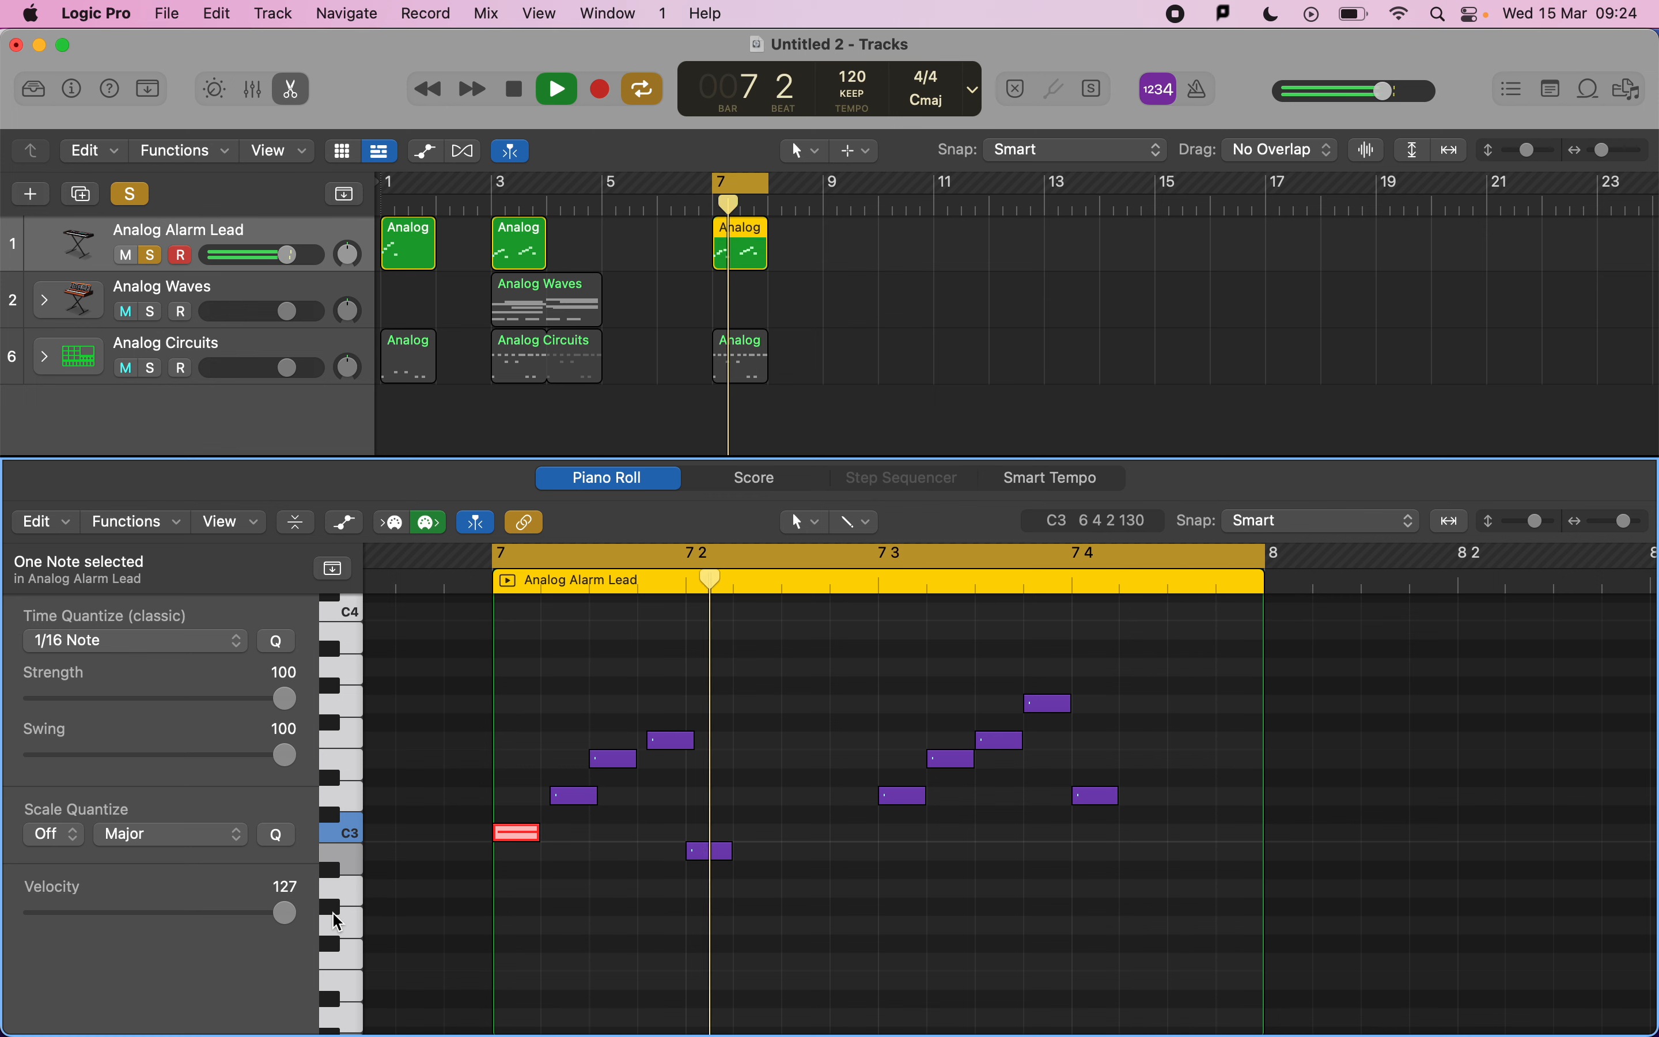
key(space)
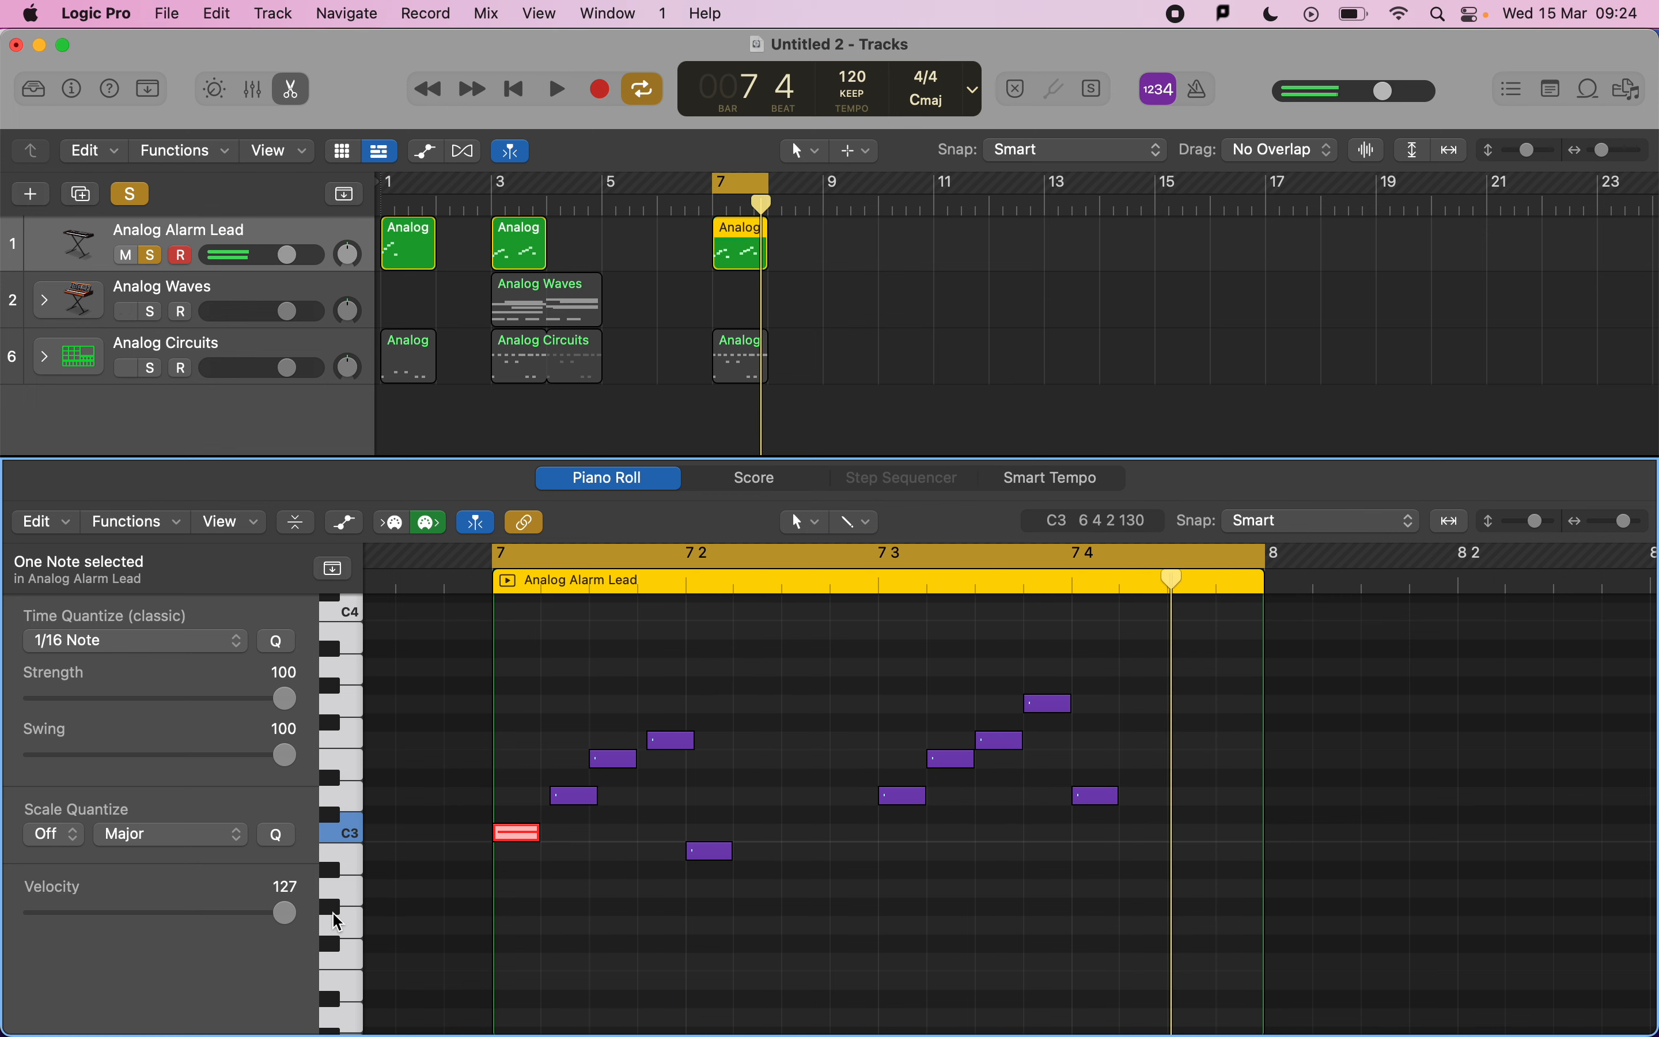
Undo the lead region's velocity changes and clear the note selection.
key(super+z)
key(super+a)
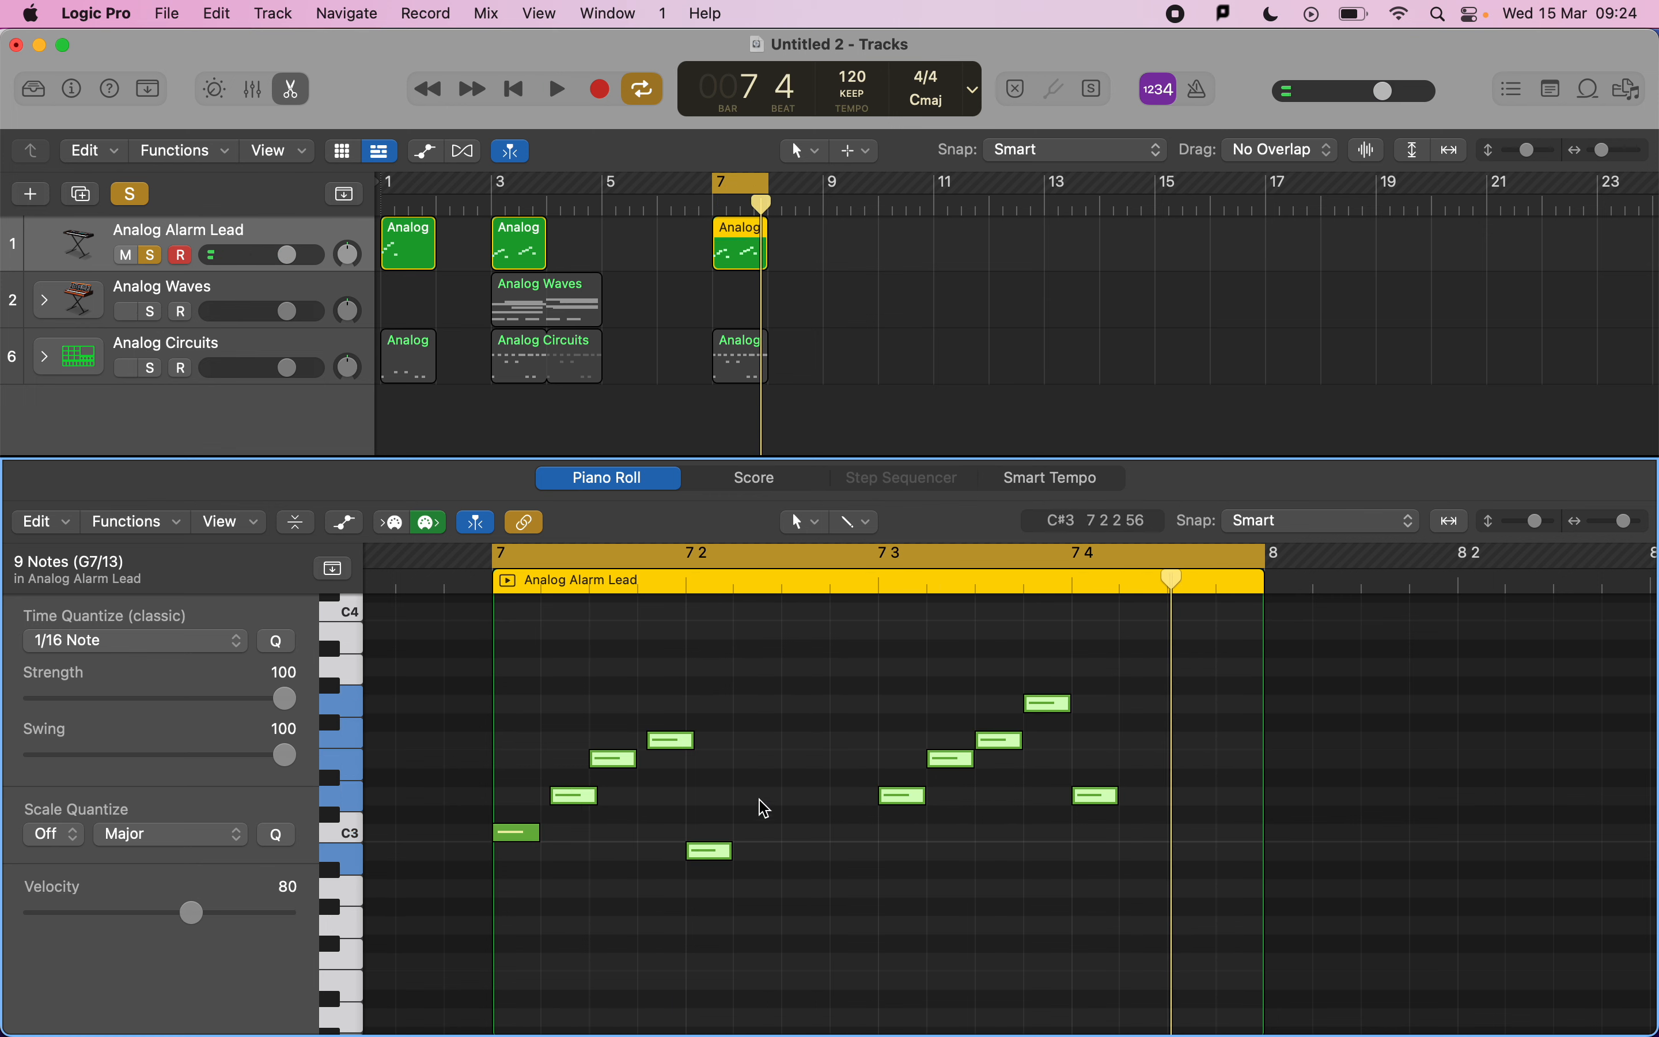
click(797, 769)
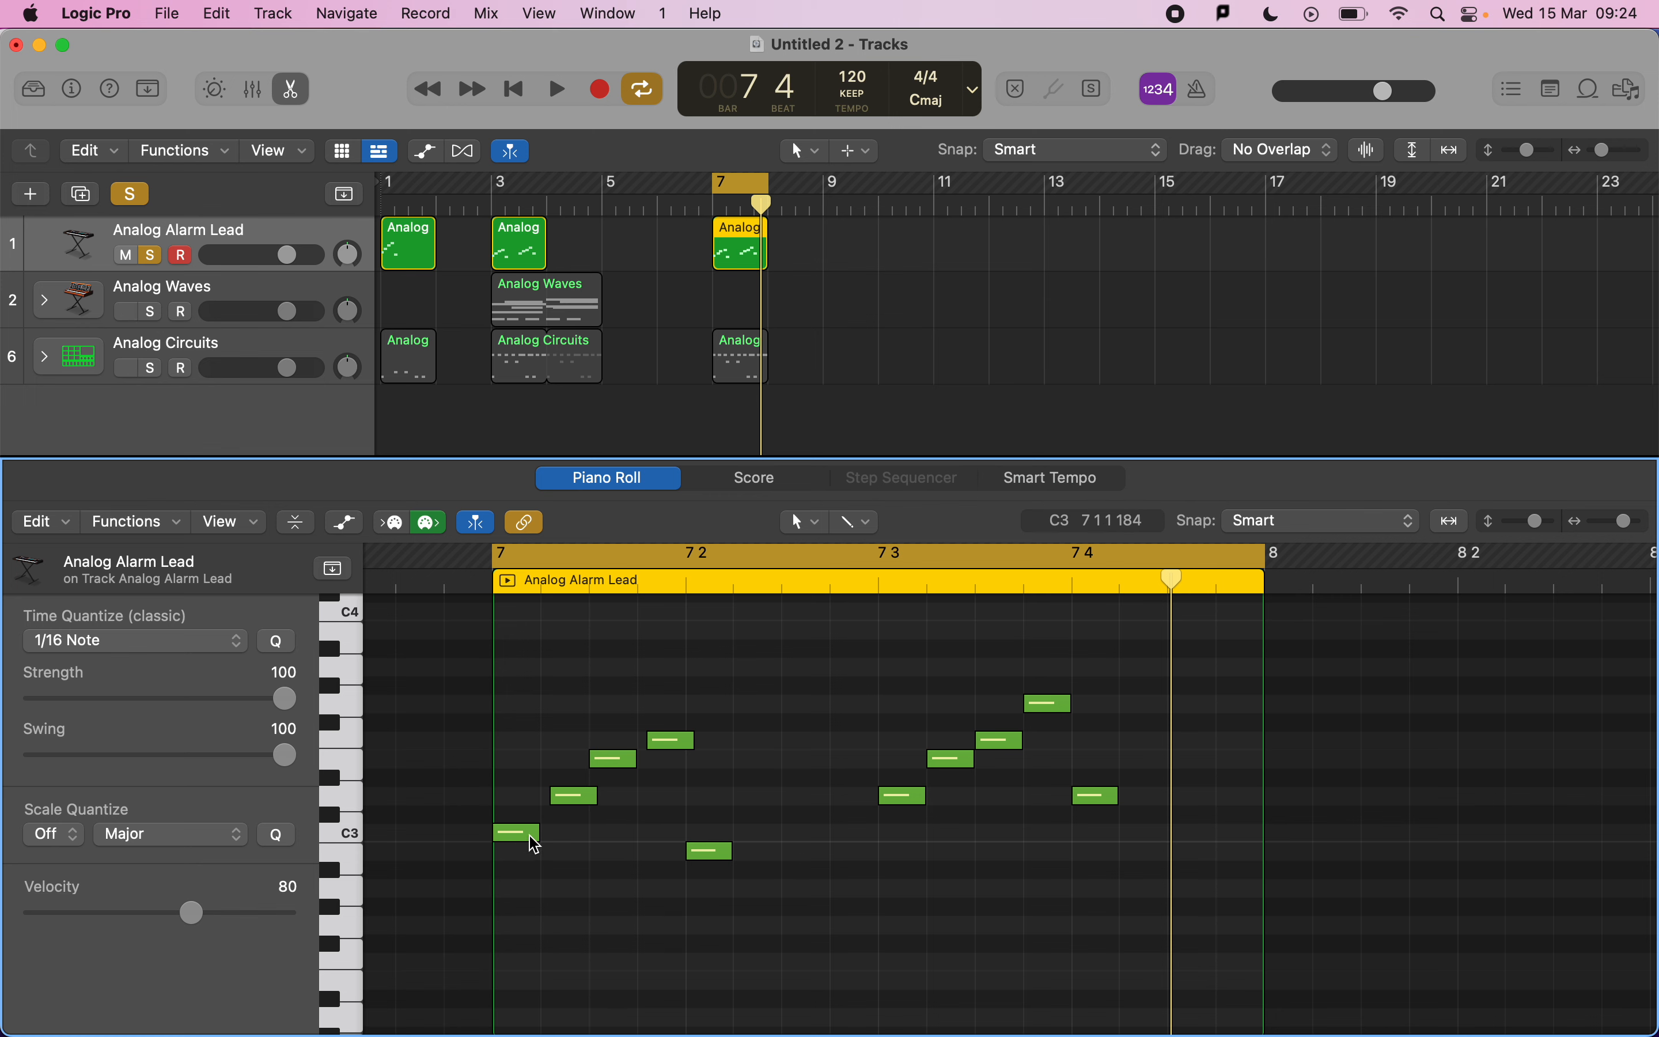
Raise the velocity of the first note and the low A2 note to about 101, playing the region back.
mouse_move(532, 845)
click(533, 843)
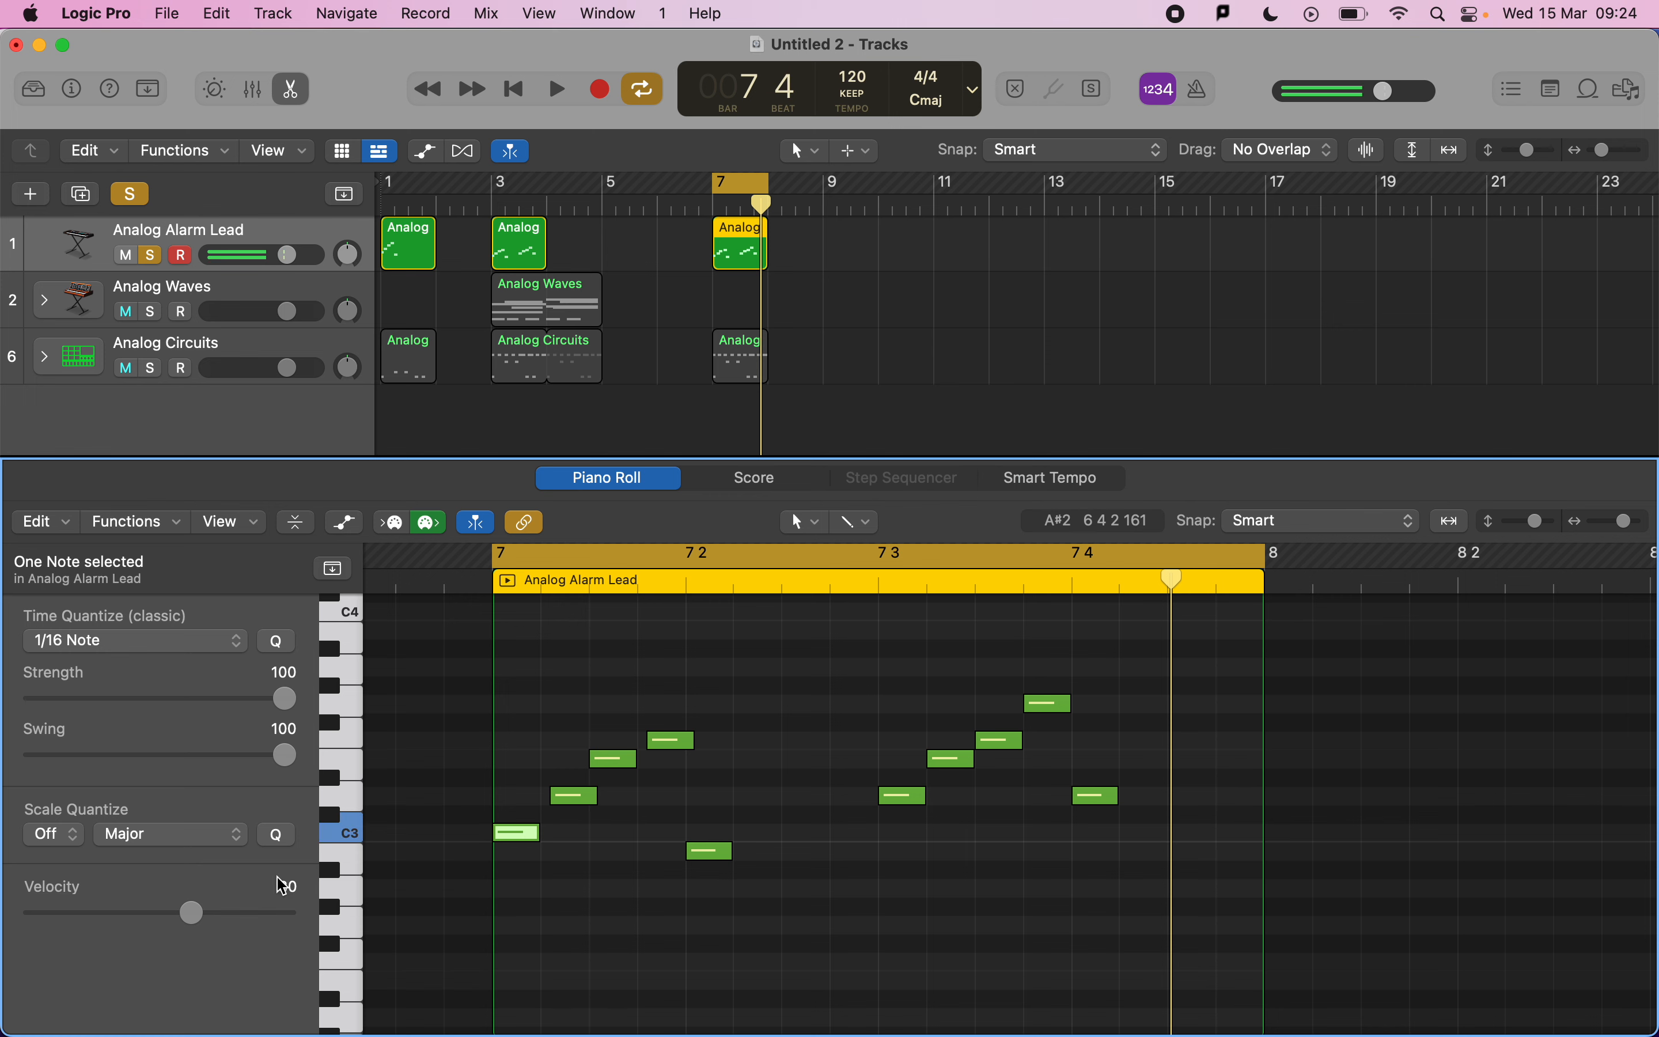
drag(195, 912, 237, 913)
click(724, 849)
key(space)
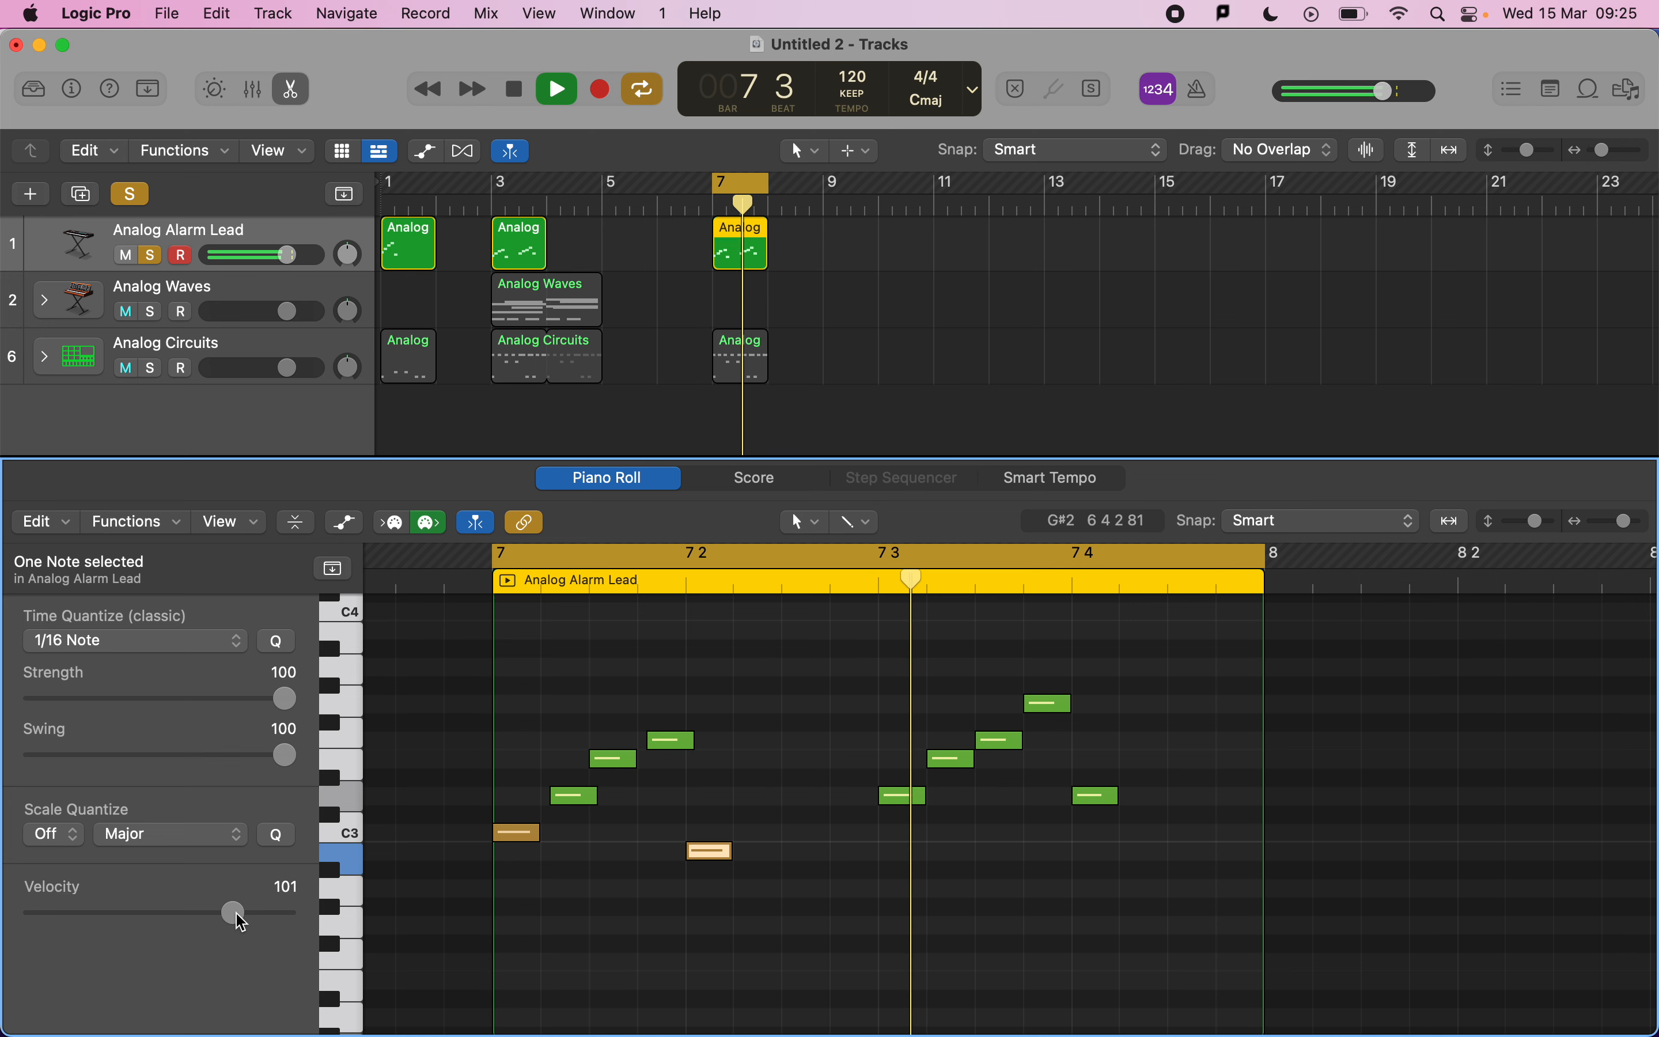
key(space)
Set the velocity of the second-highest note near beat 4 to 103 and play back.
click(995, 739)
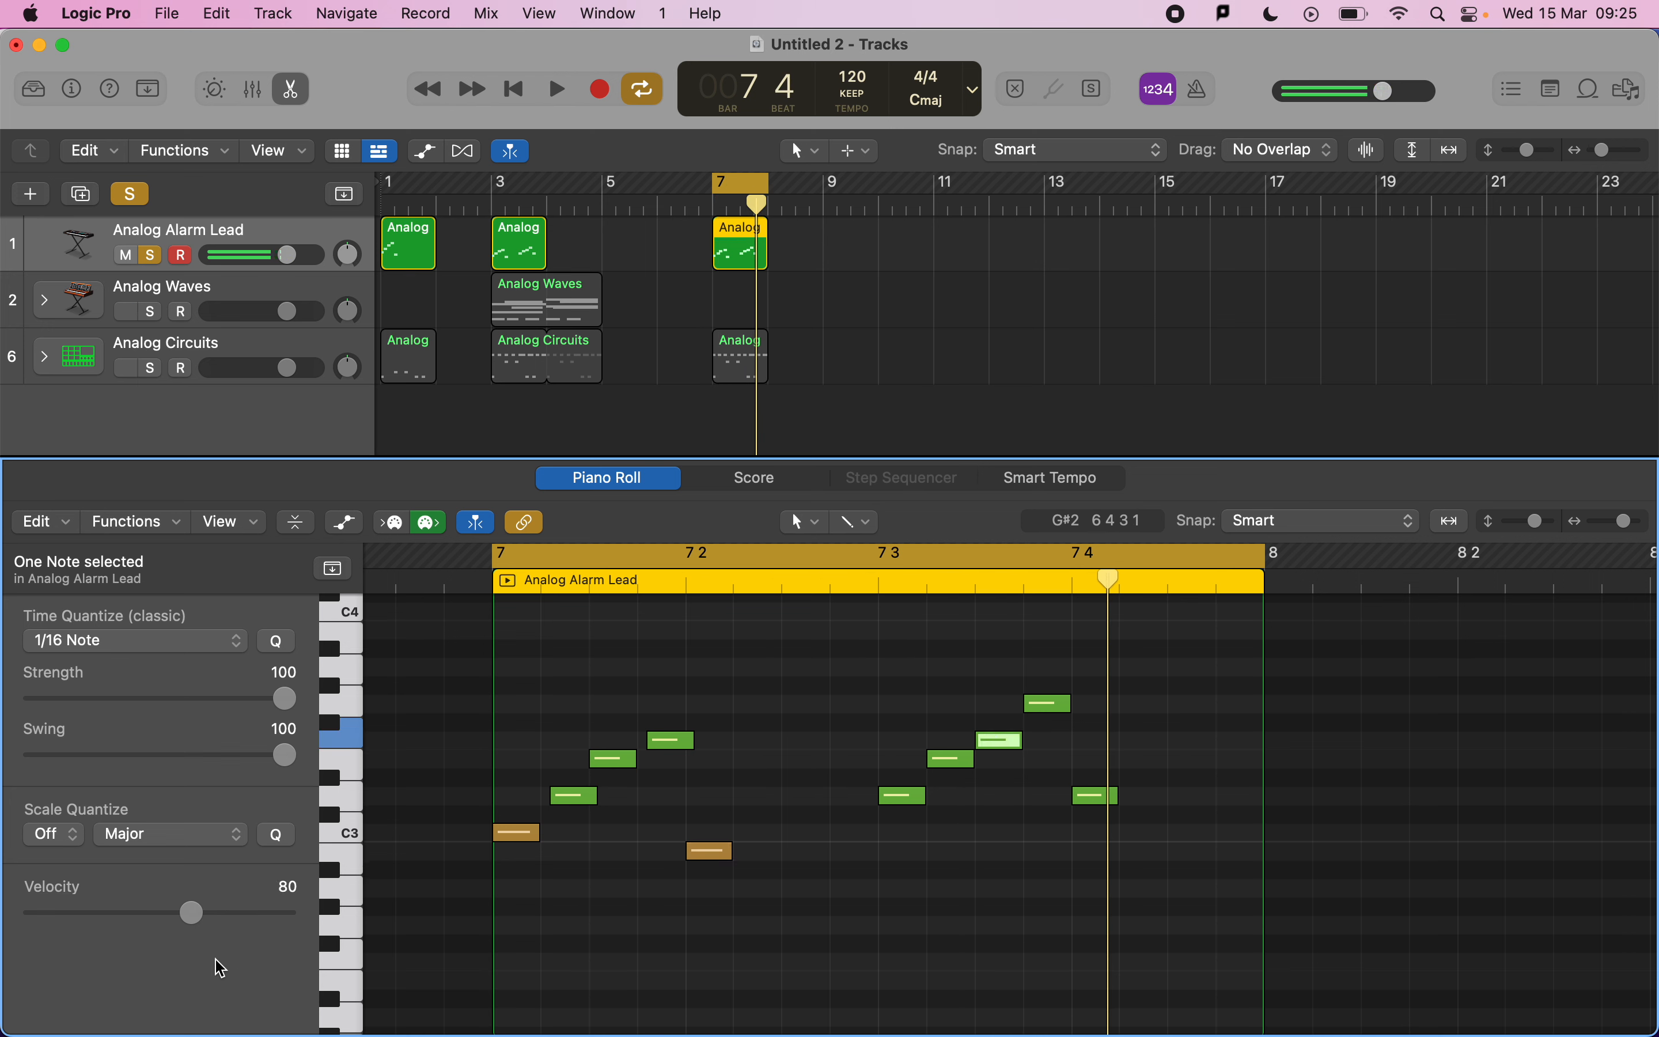
click(235, 915)
drag(235, 918, 252, 921)
key(space)
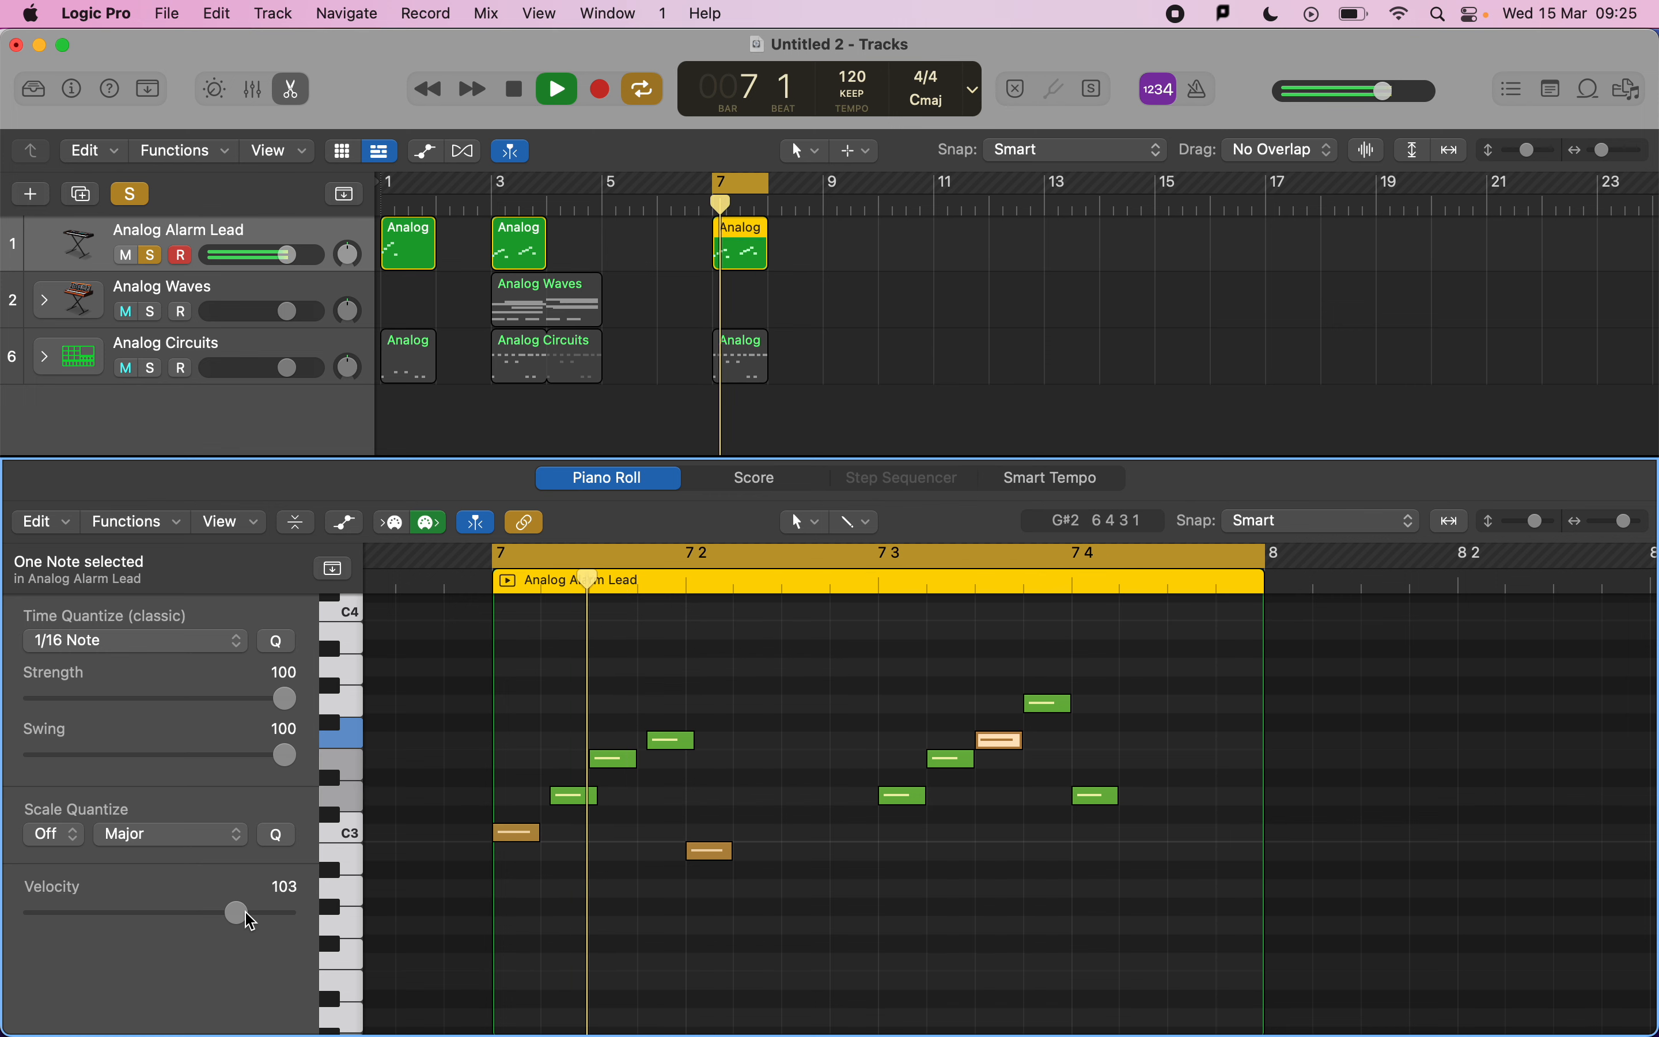
key(space)
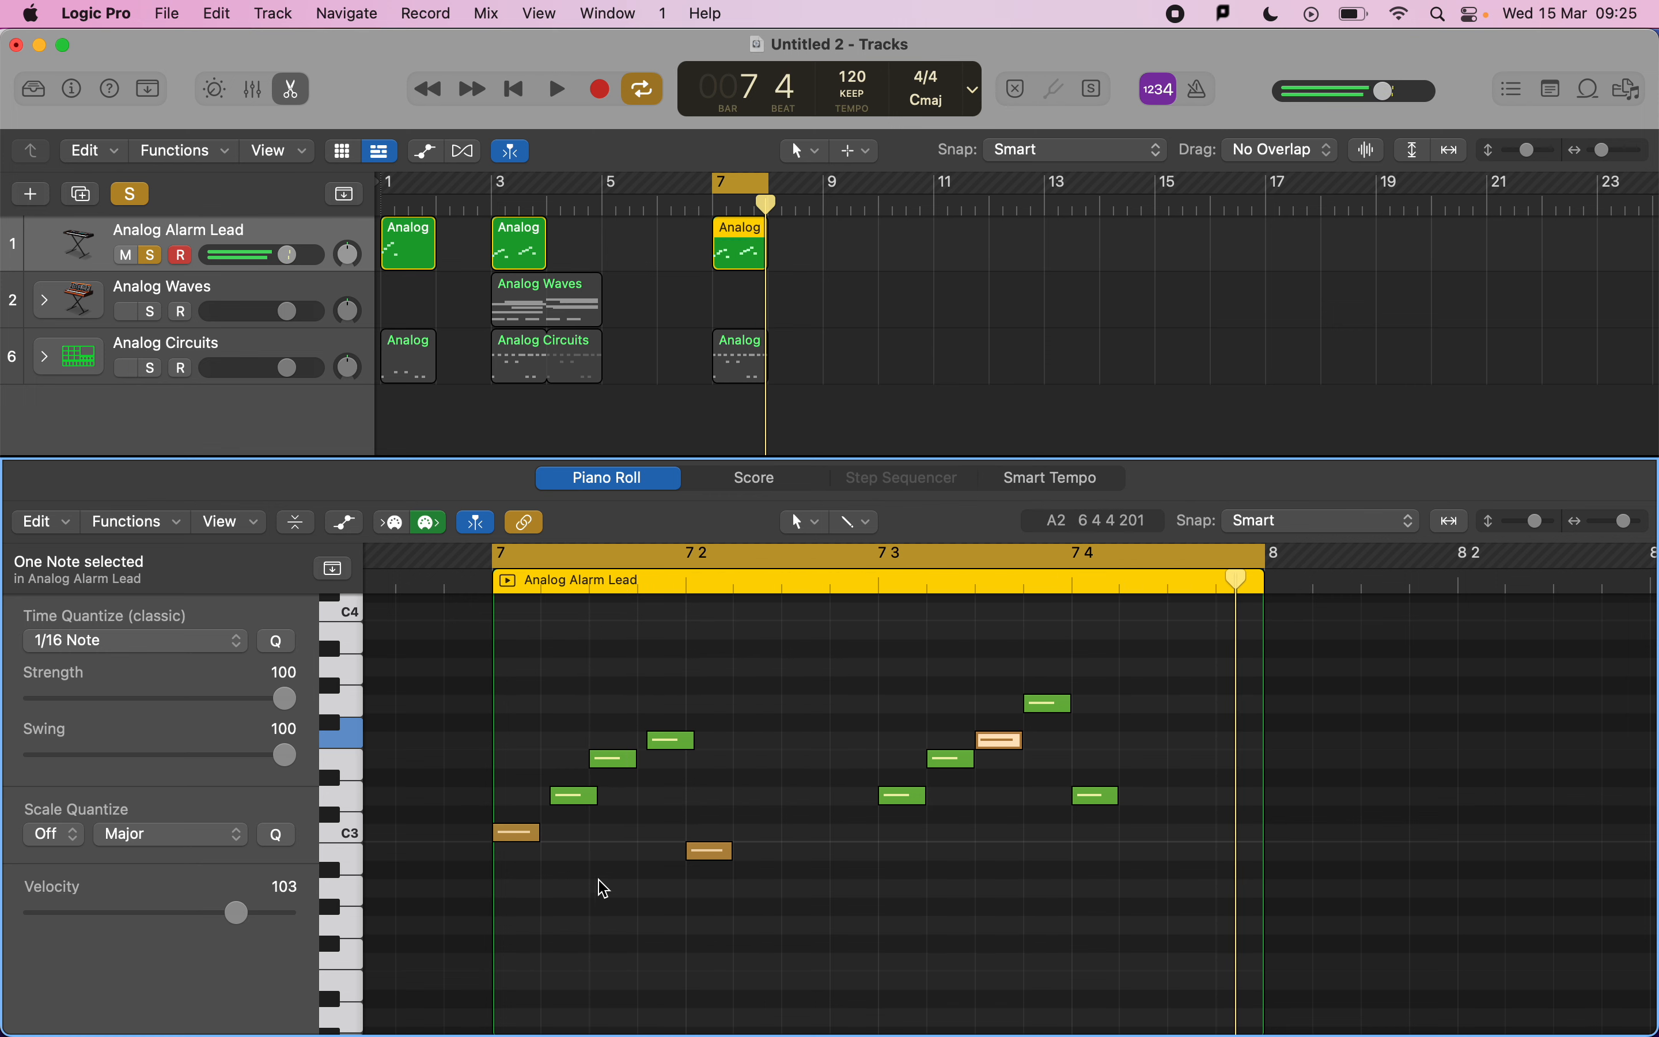
Lower the highest lead note's velocity to 54, play back, and deselect the notes.
click(1059, 699)
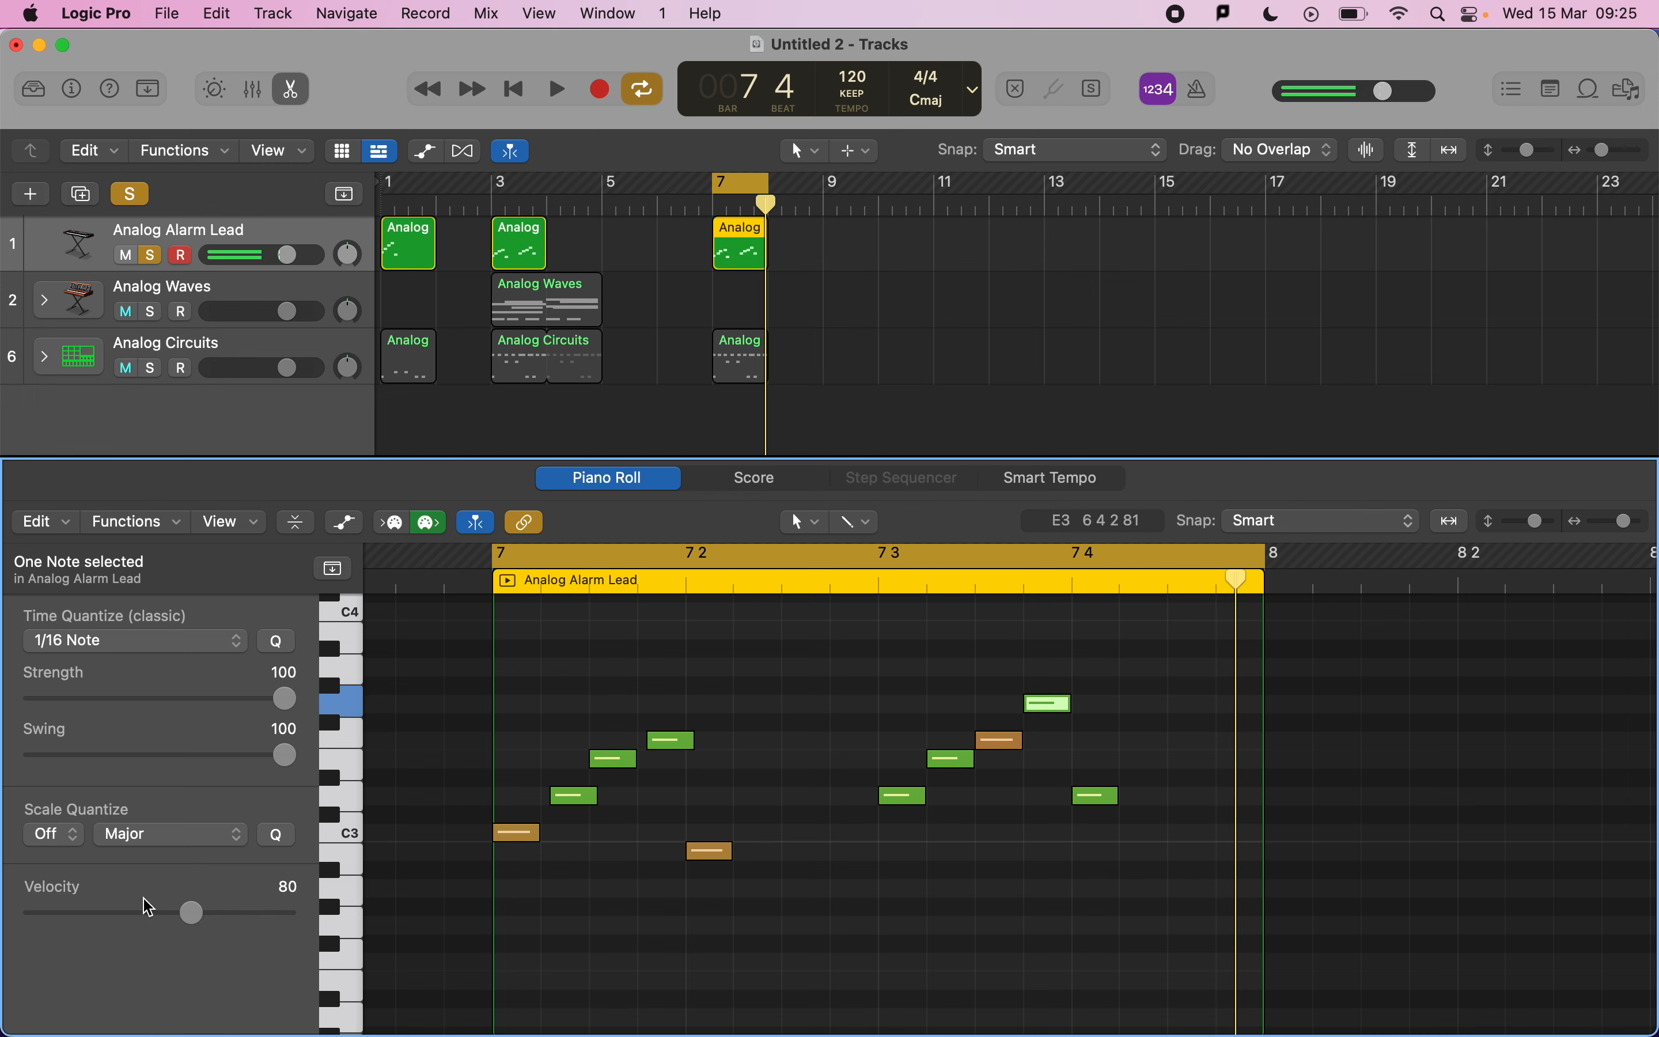
drag(148, 912, 143, 913)
key(space)
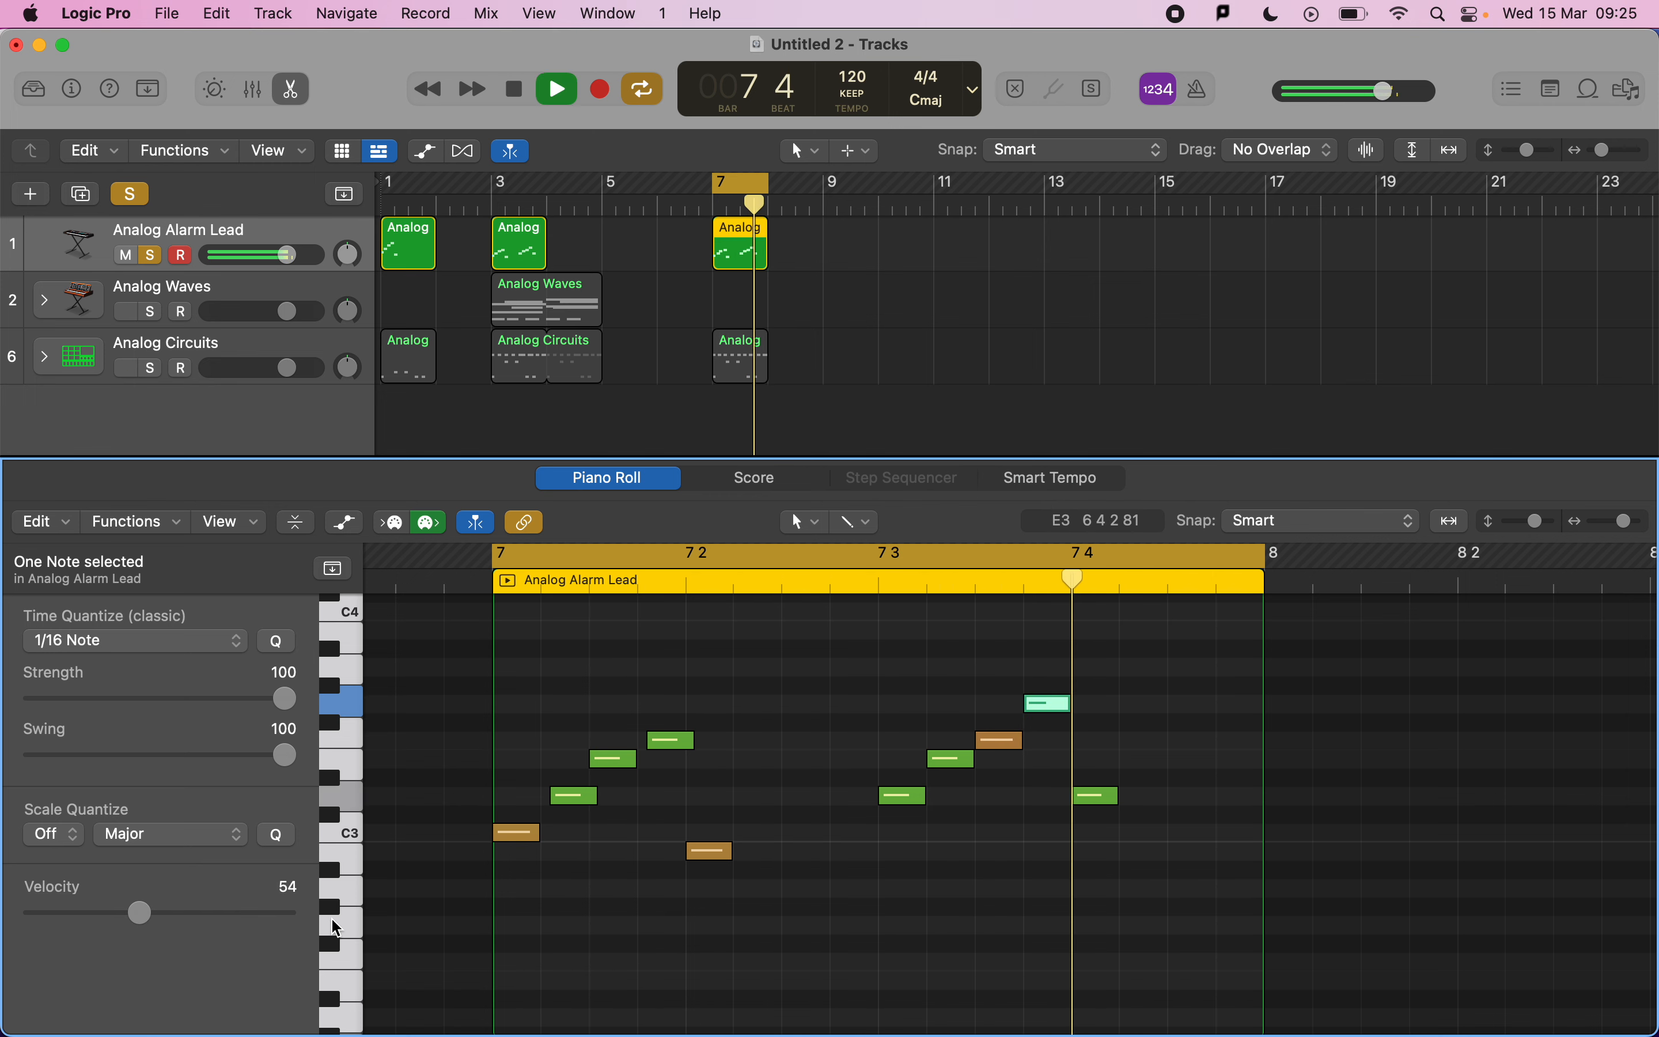
key(space)
click(754, 833)
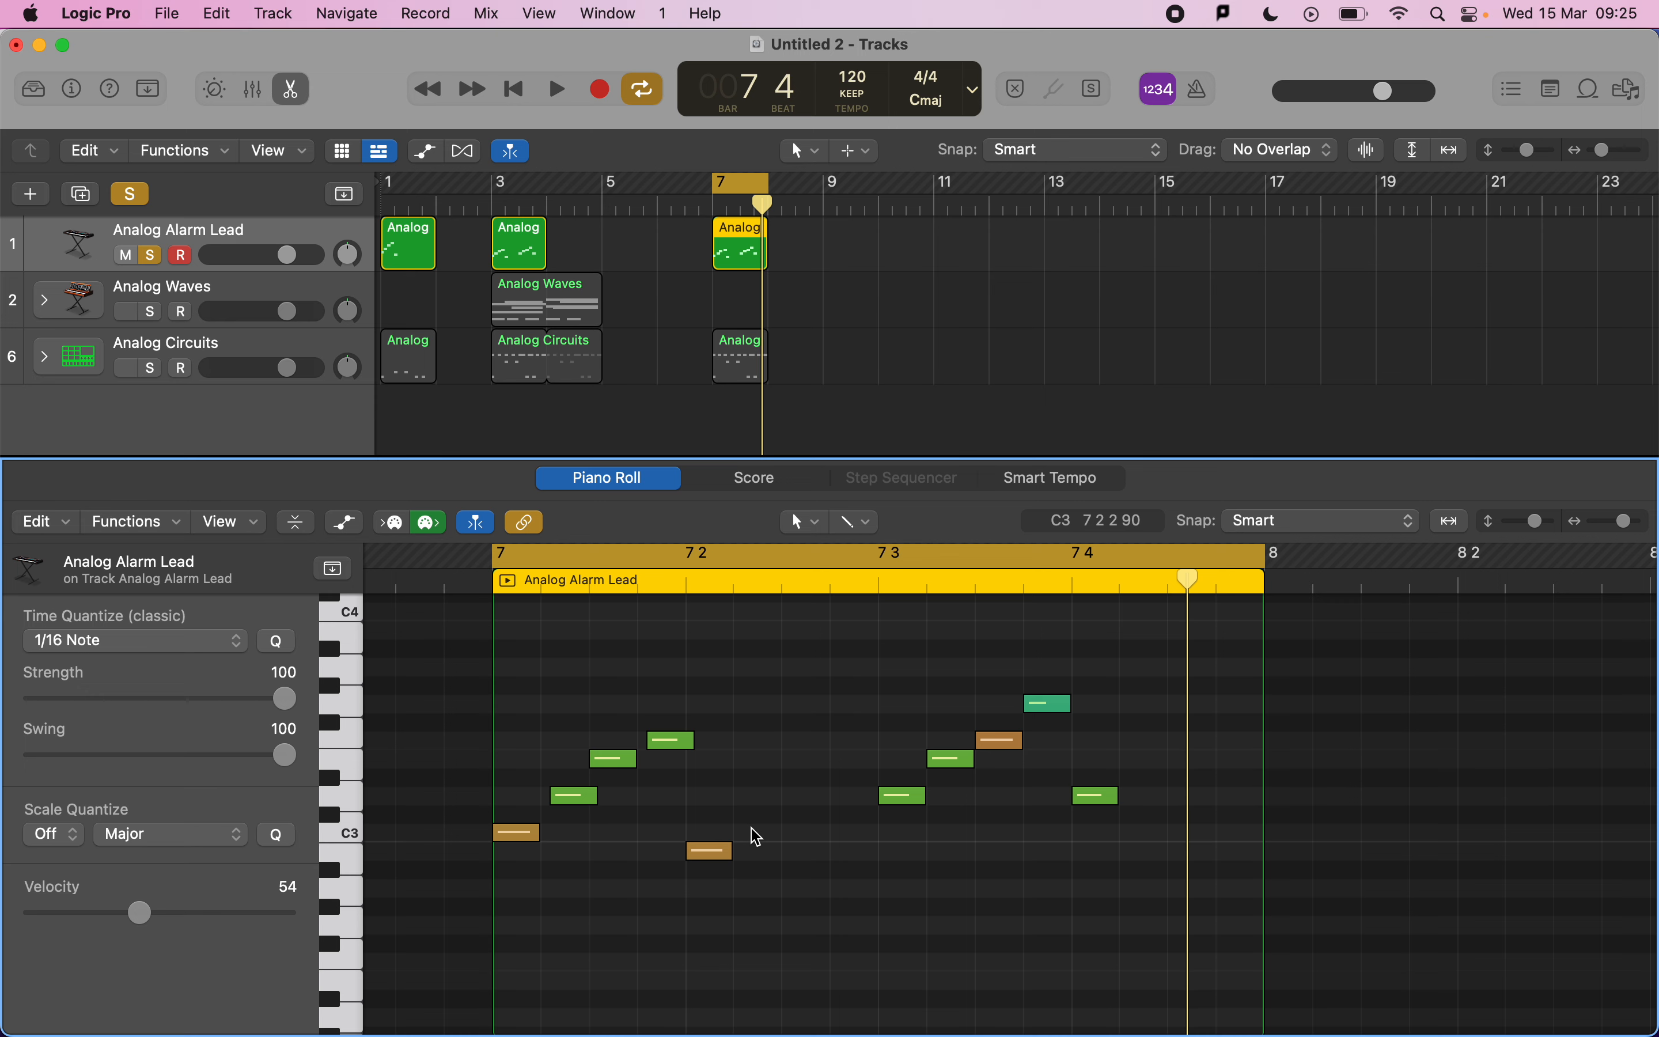
Check the mark scheme's velocity and expression criteria, then return to the project.
key(super+Tab)
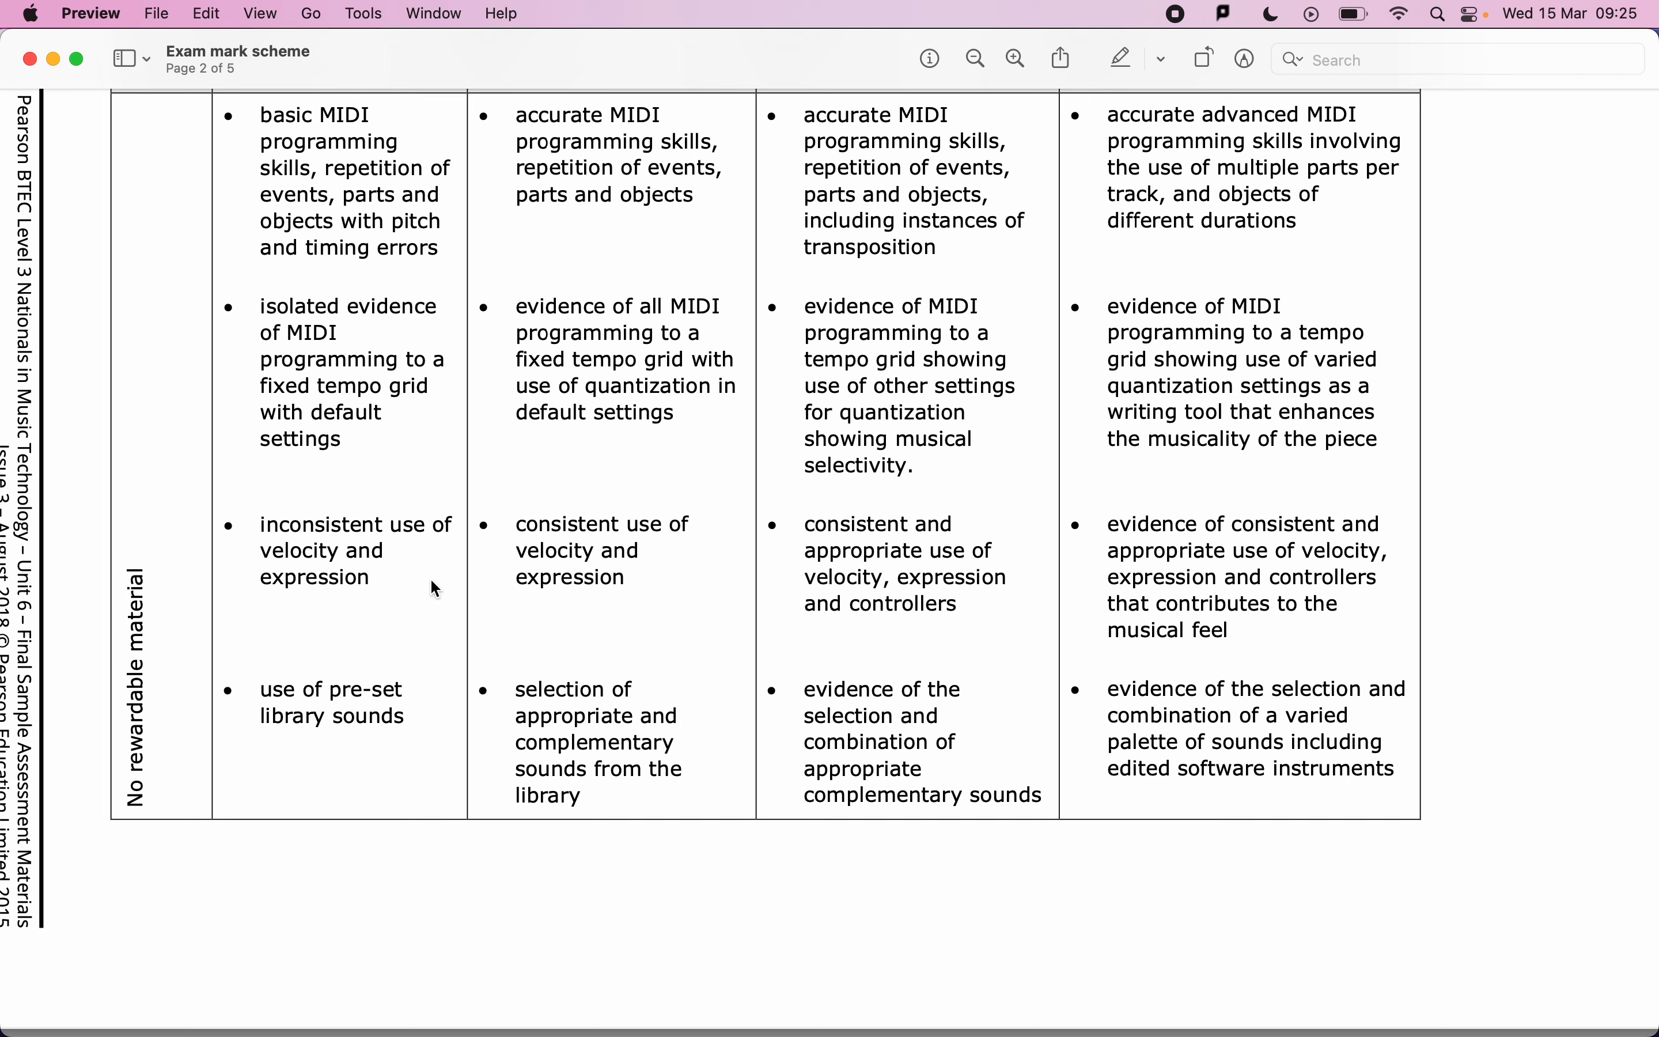
key(super+Tab)
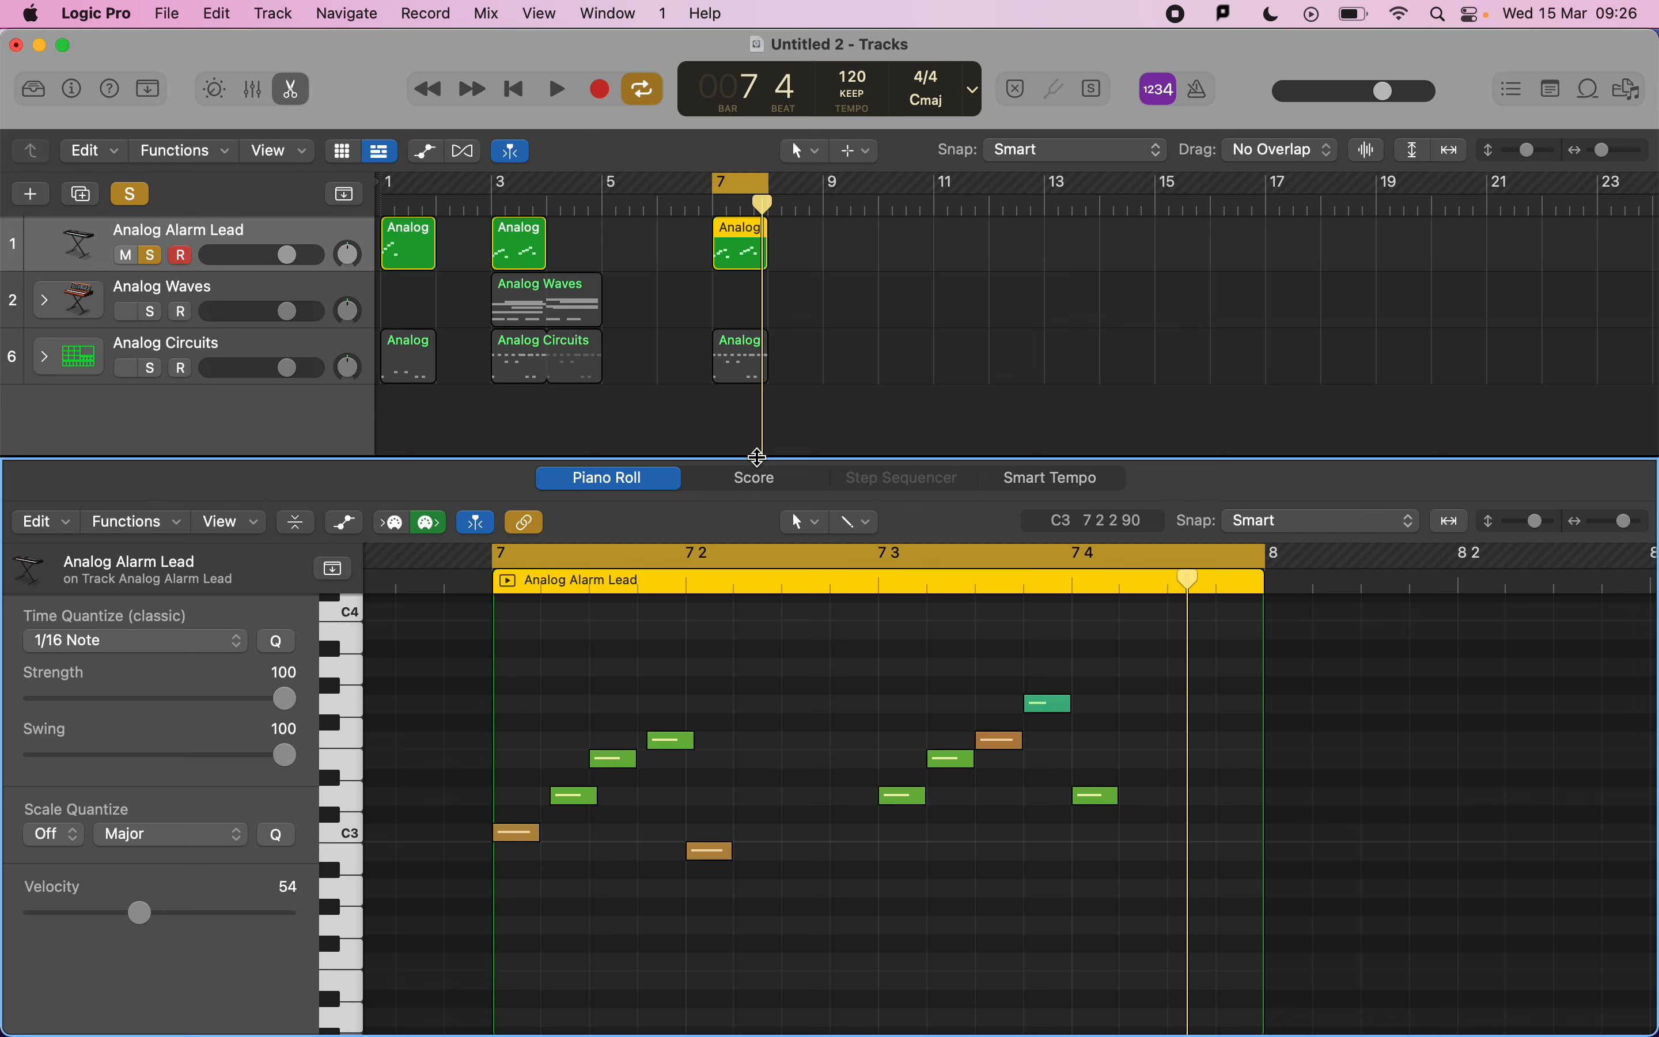
Solo the Analog Waves pad track instead of the lead and set a cycle over bars 3 to 5.
drag(758, 456, 778, 237)
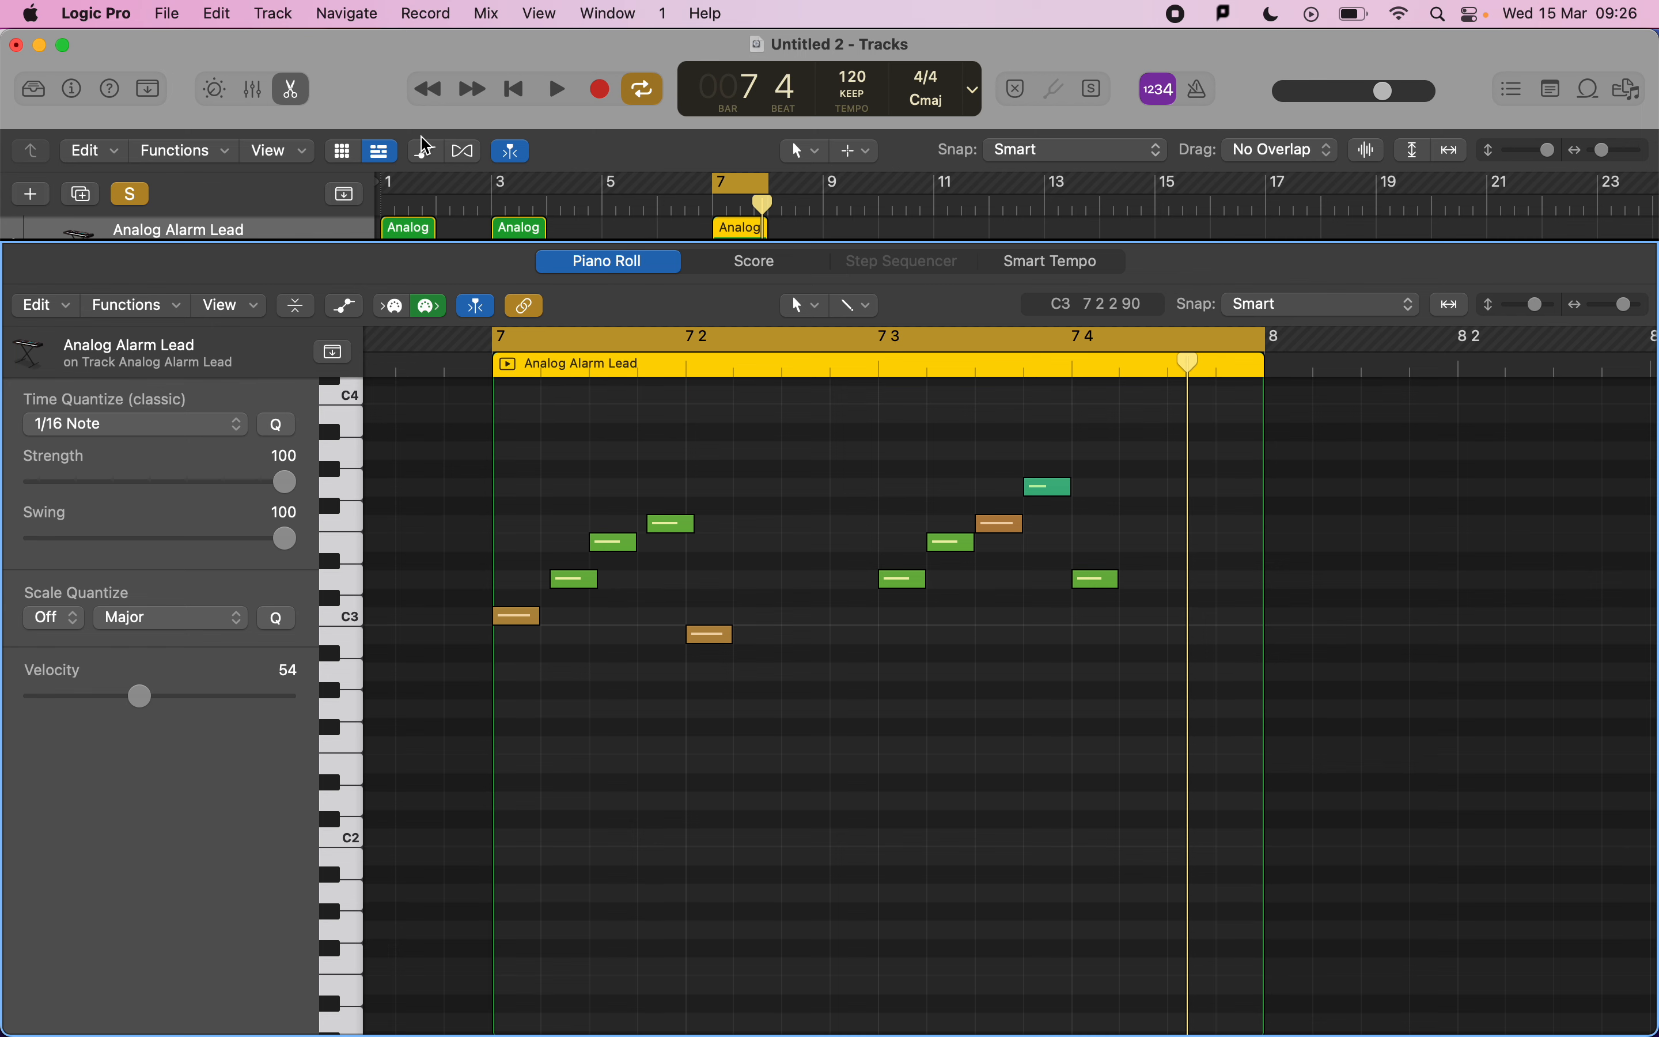
key(e)
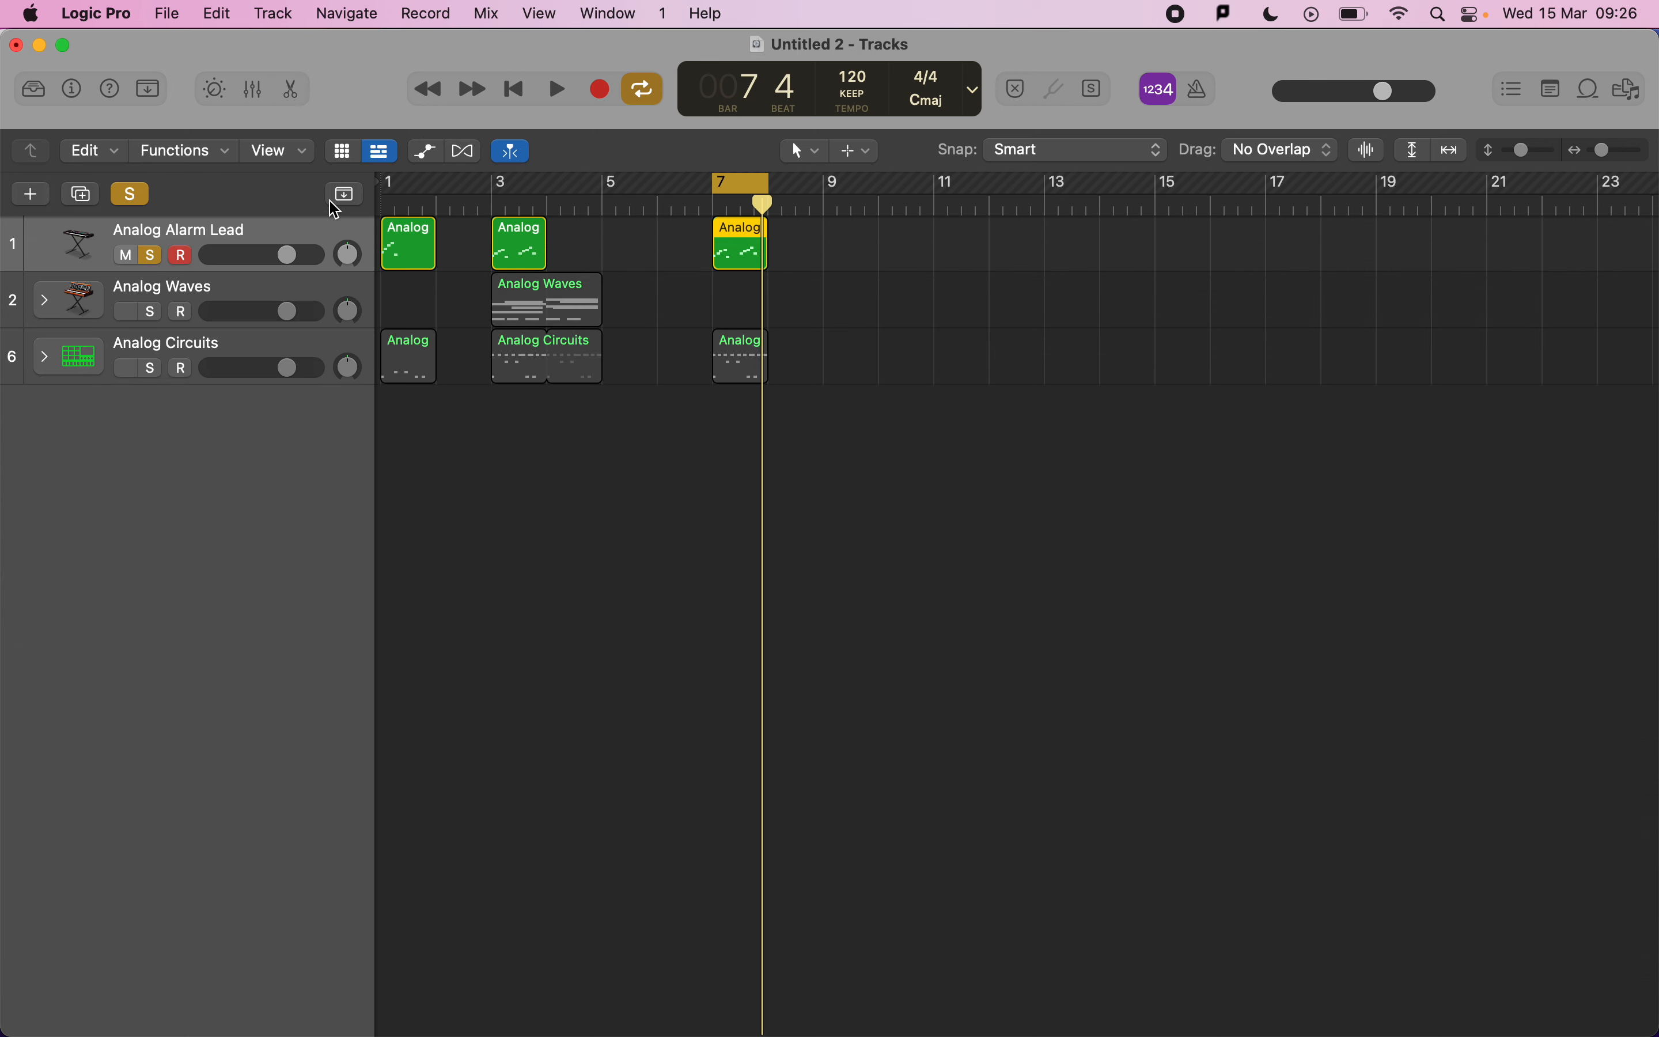
click(150, 311)
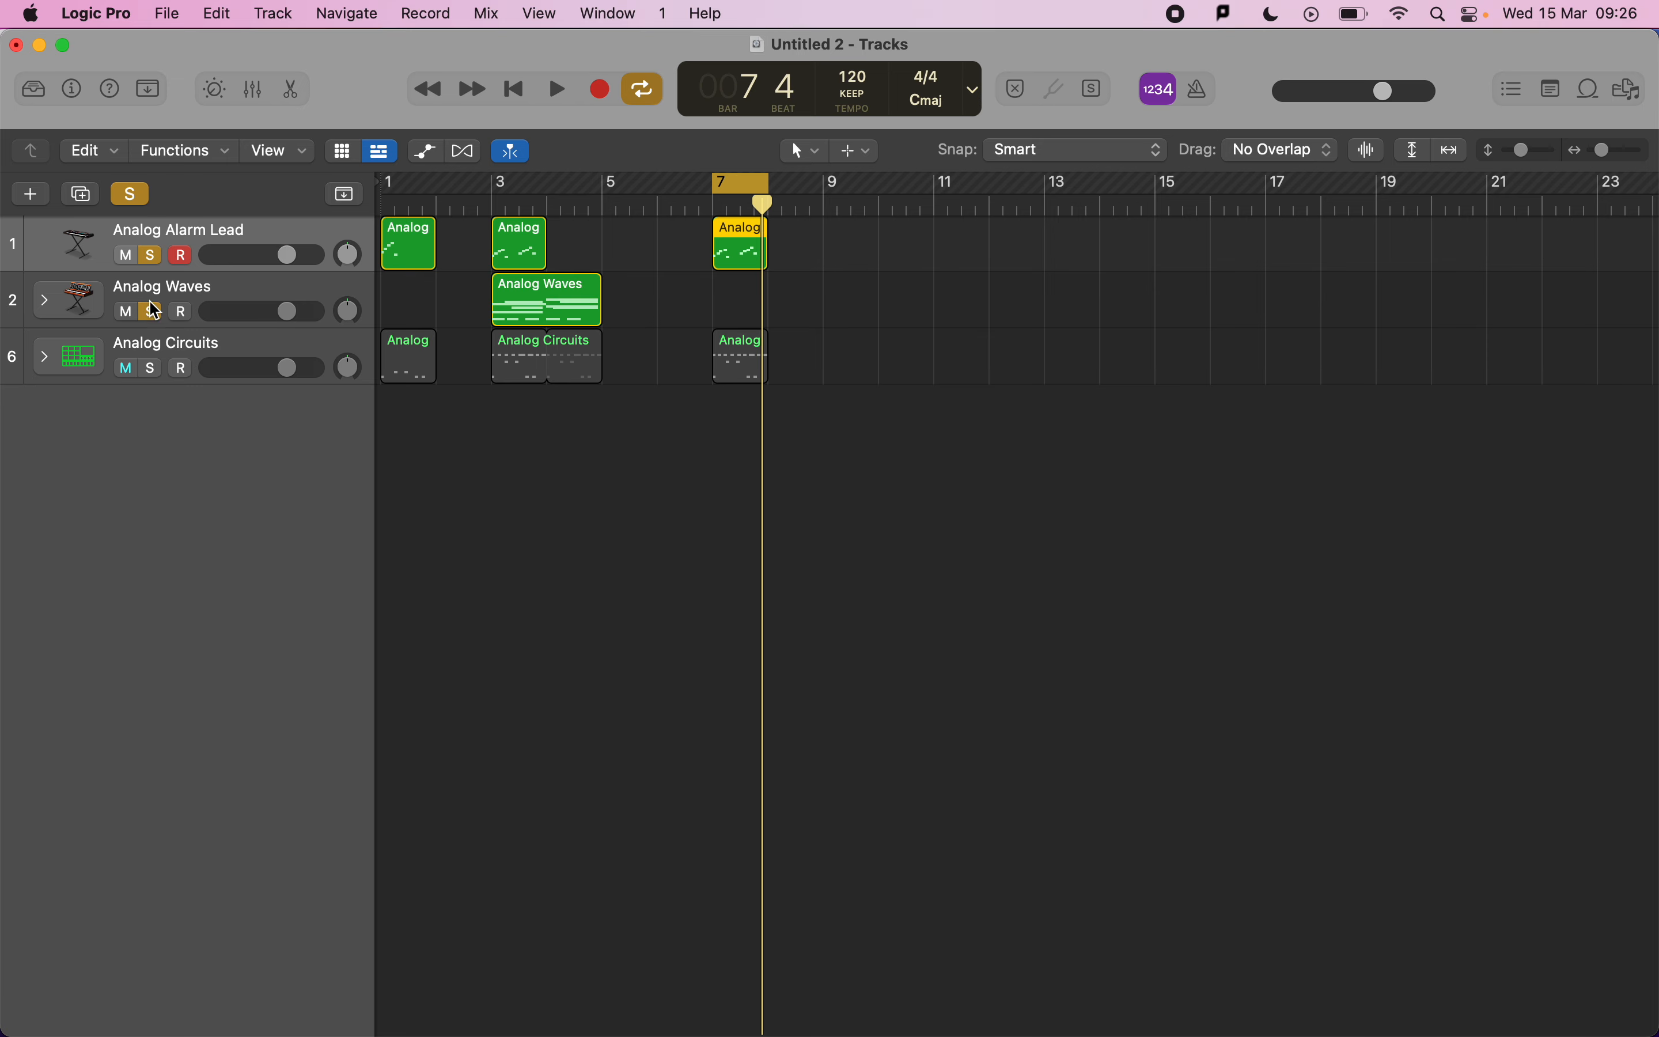
click(150, 255)
drag(498, 182, 601, 184)
key(space)
Open the Analog Waves region in the Piano Roll and show its MIDI Expression lane.
key(space)
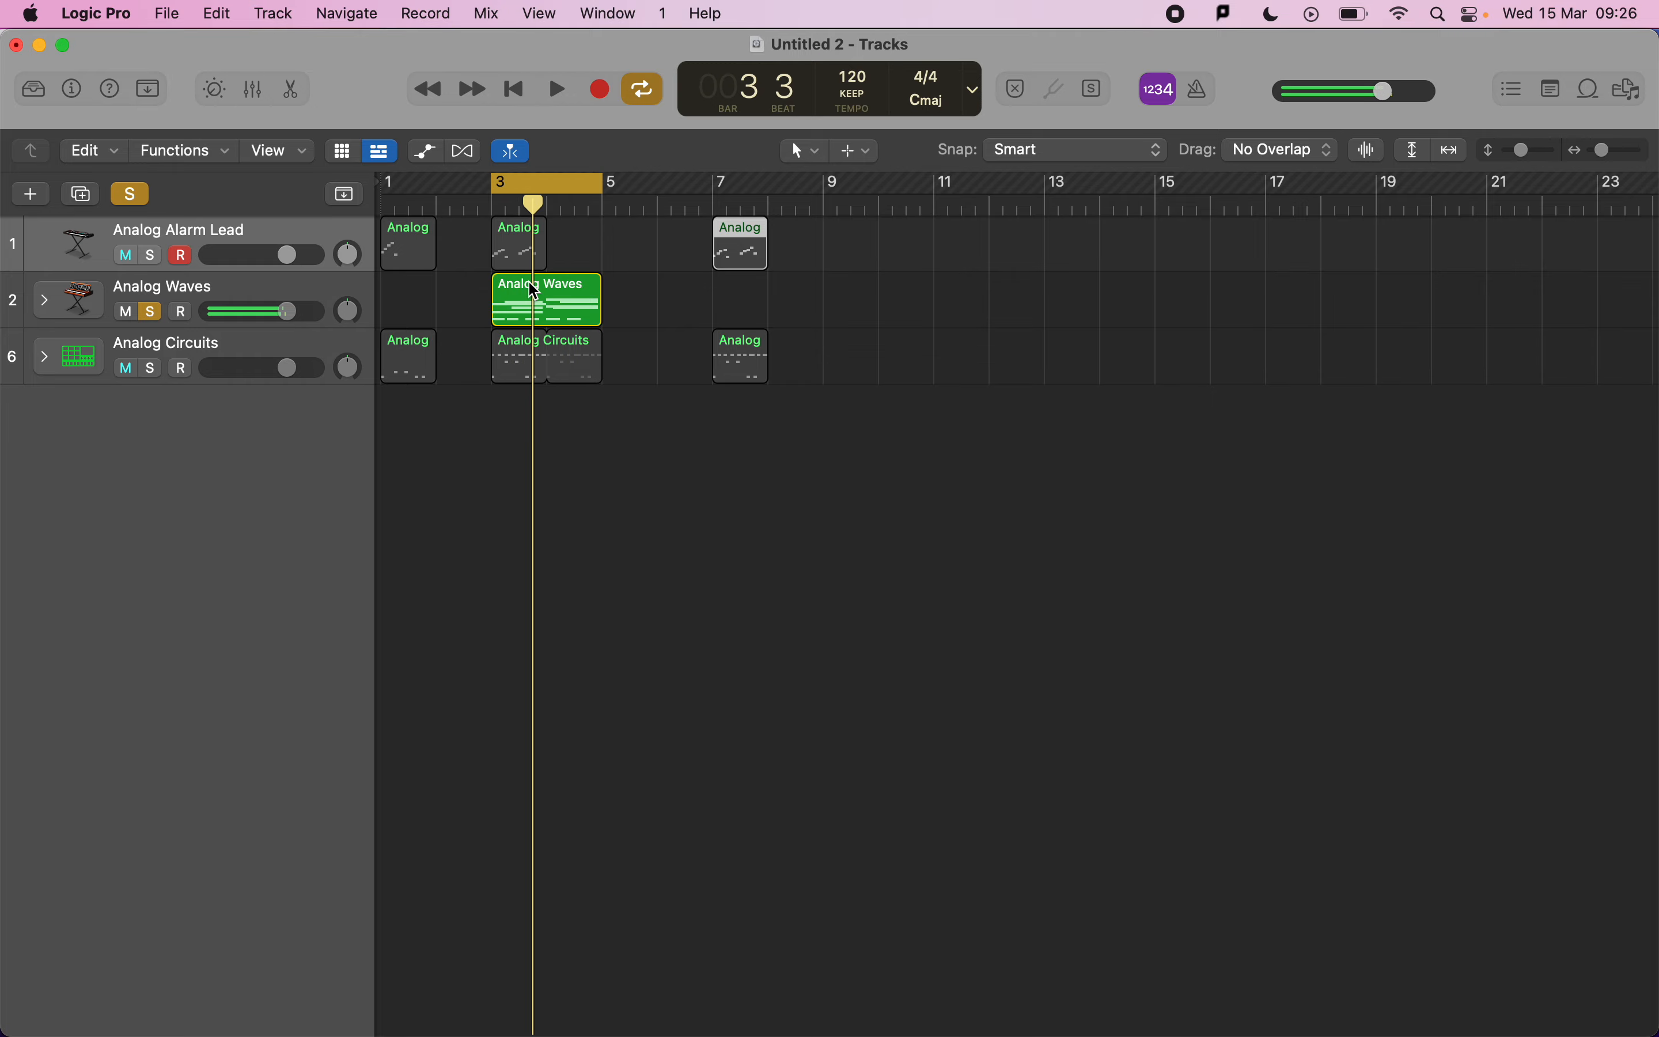
click(534, 291)
key(e)
key(space)
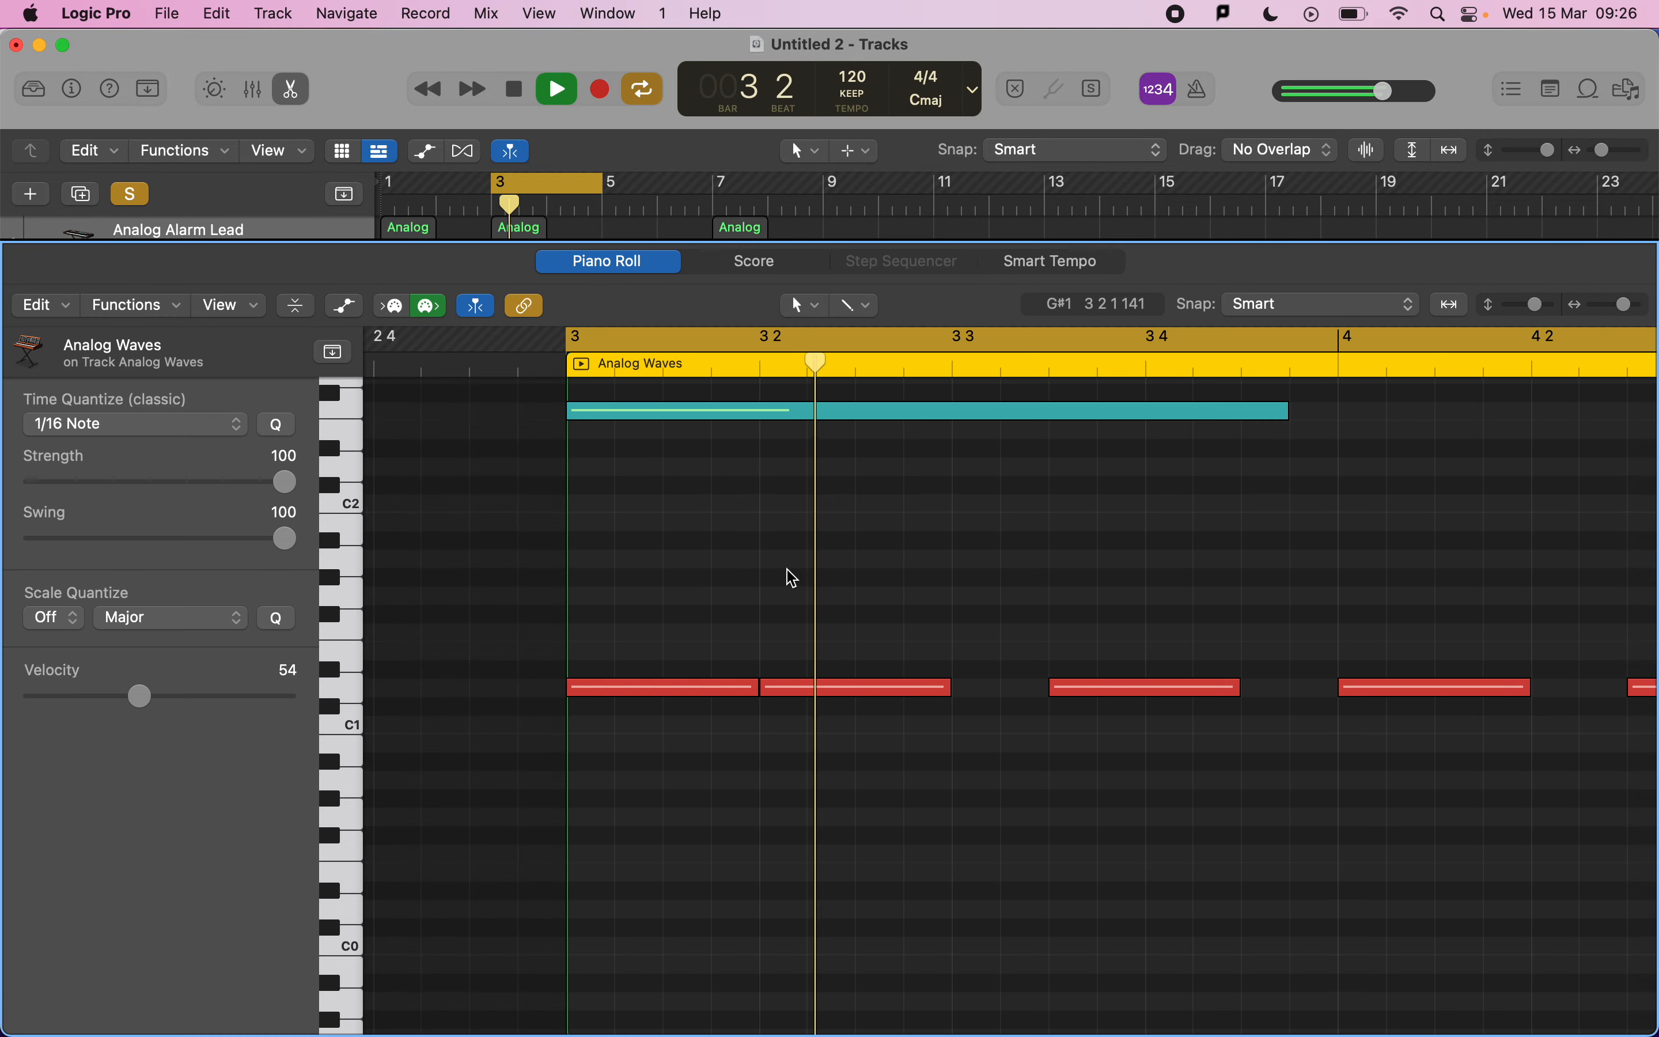
key(super+Left)
key(super+Left)
scroll(792, 578, up, 2)
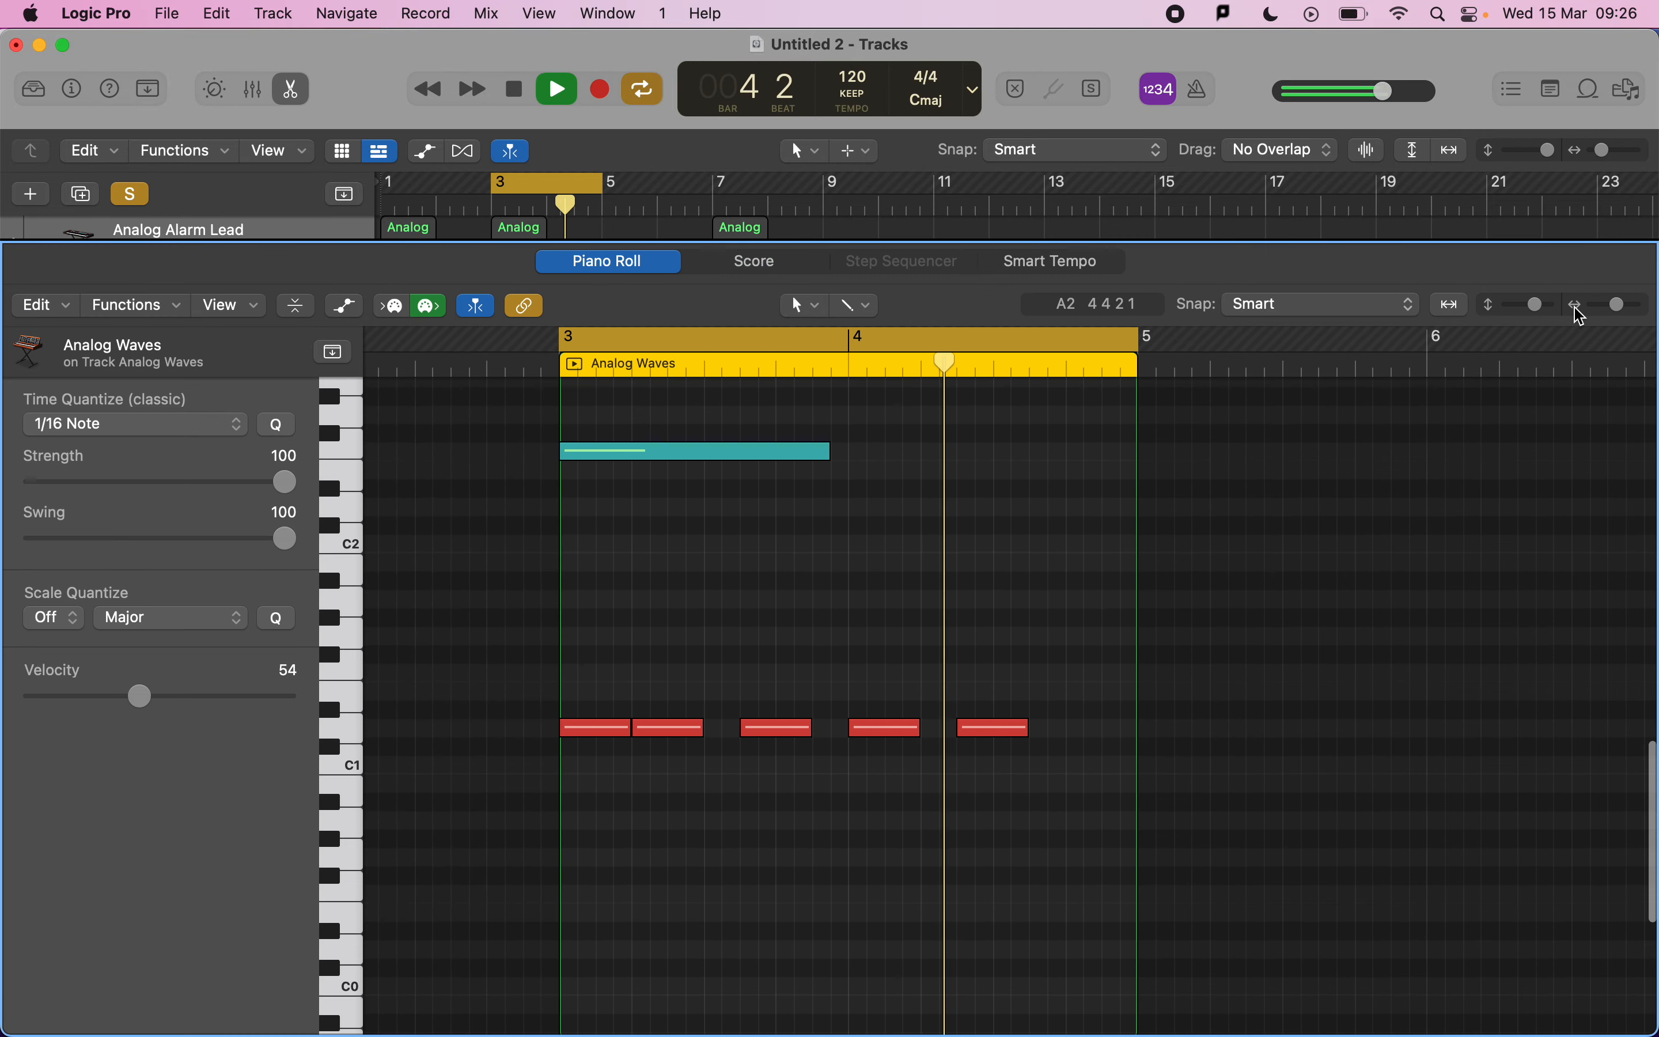
click(1620, 308)
drag(1616, 309, 1518, 308)
key(space)
click(916, 456)
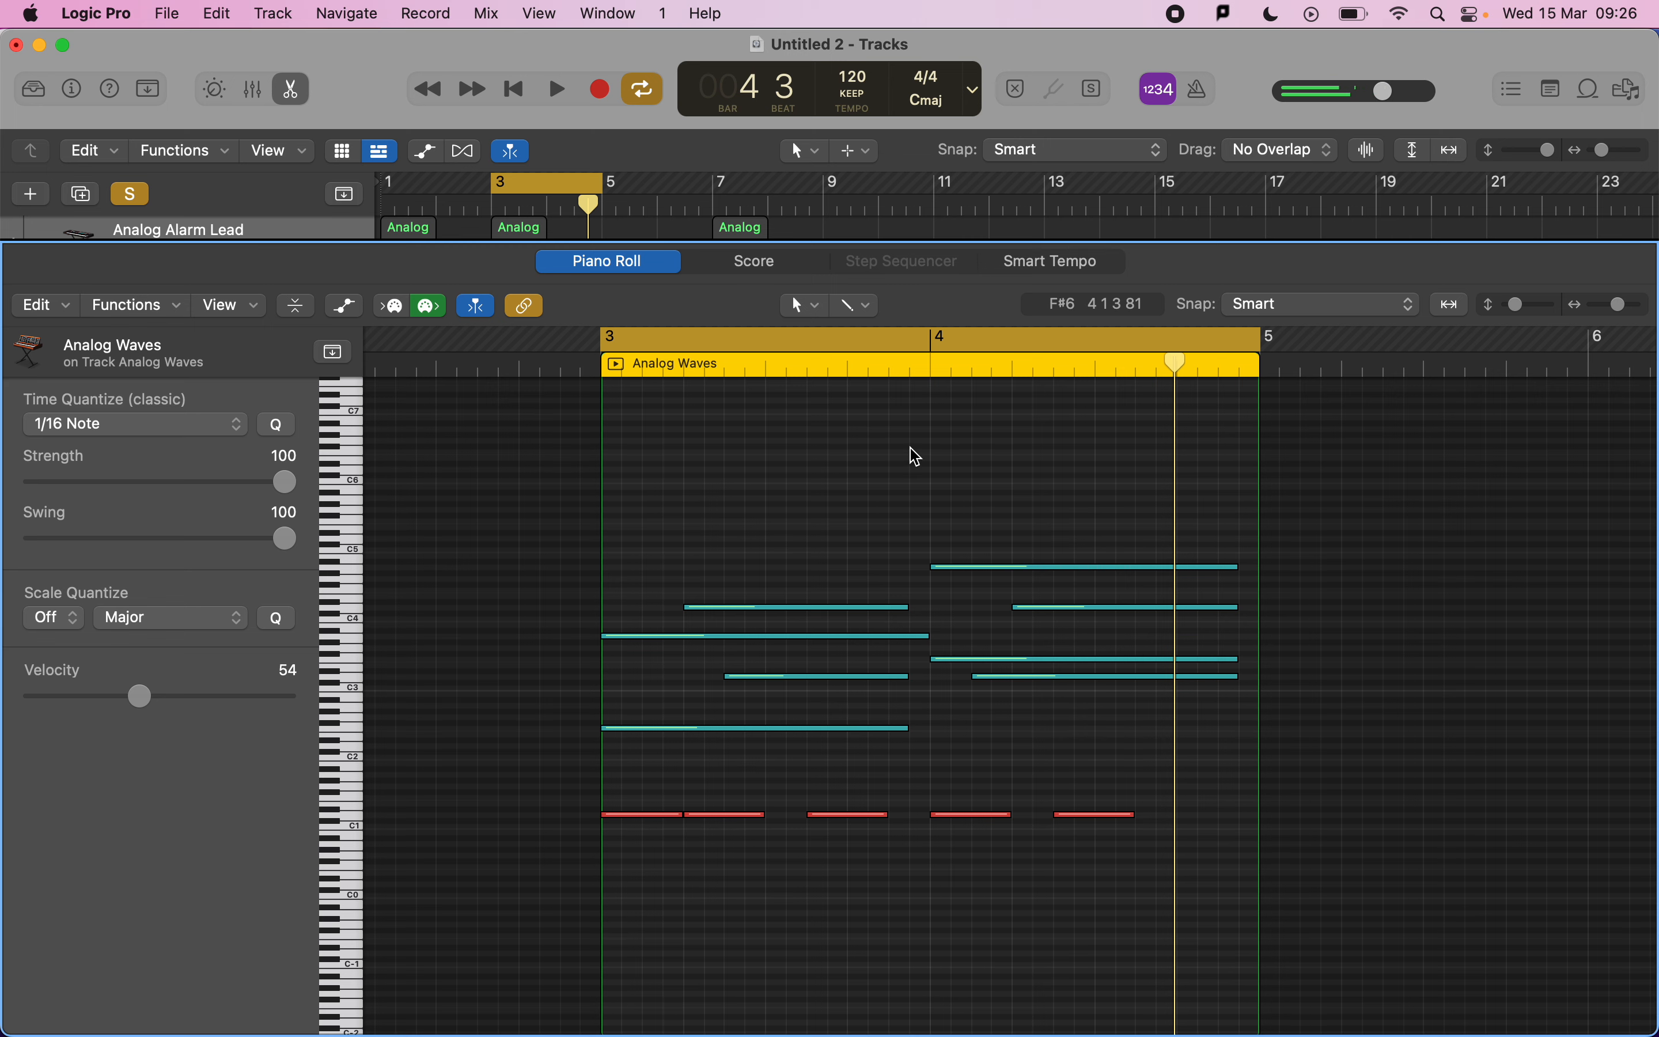
click(346, 306)
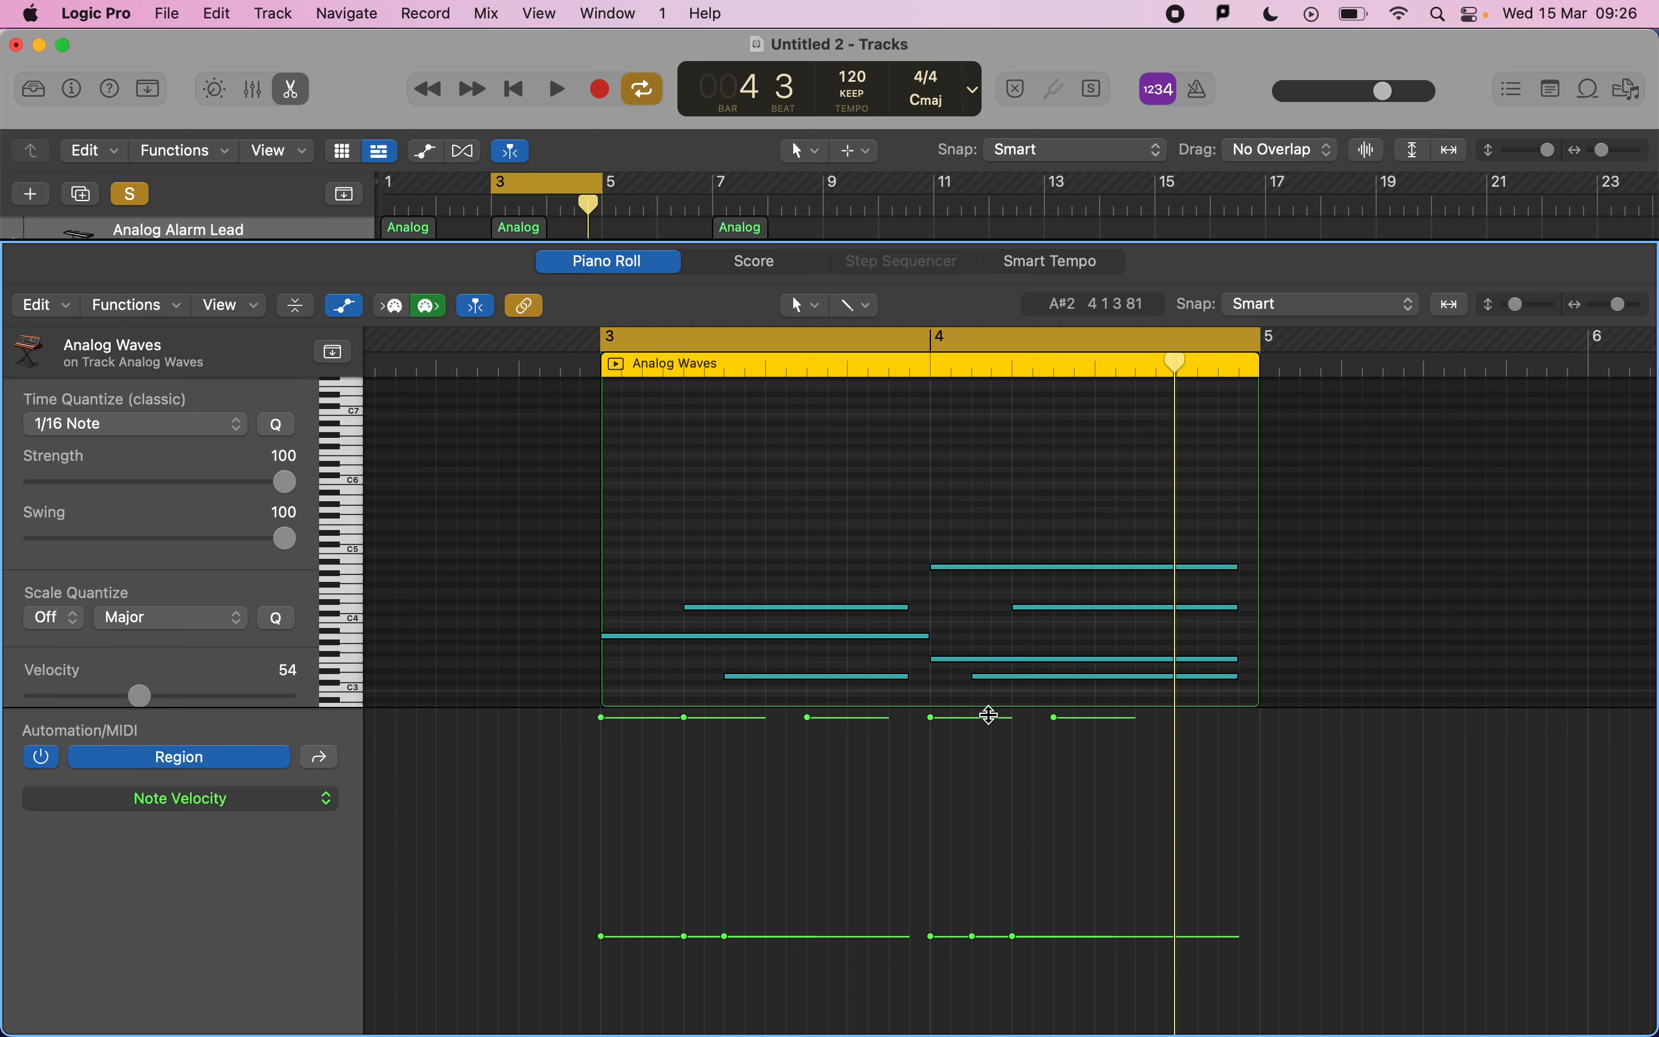
click(237, 799)
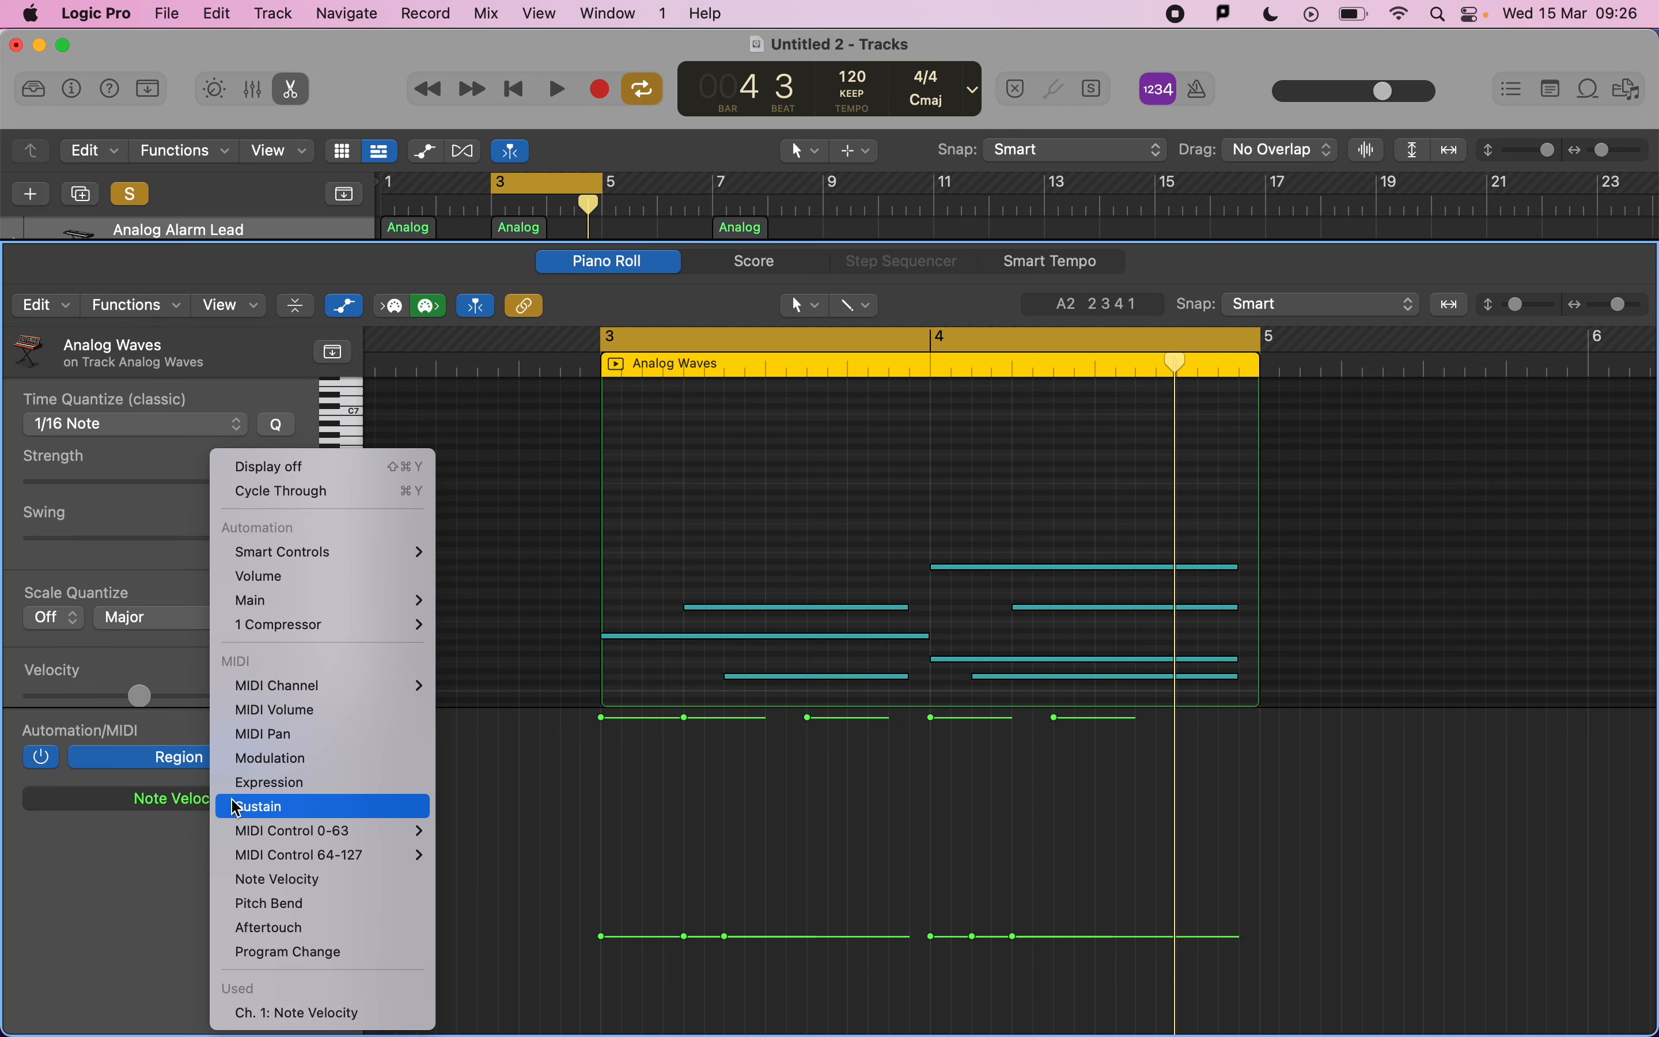
click(260, 788)
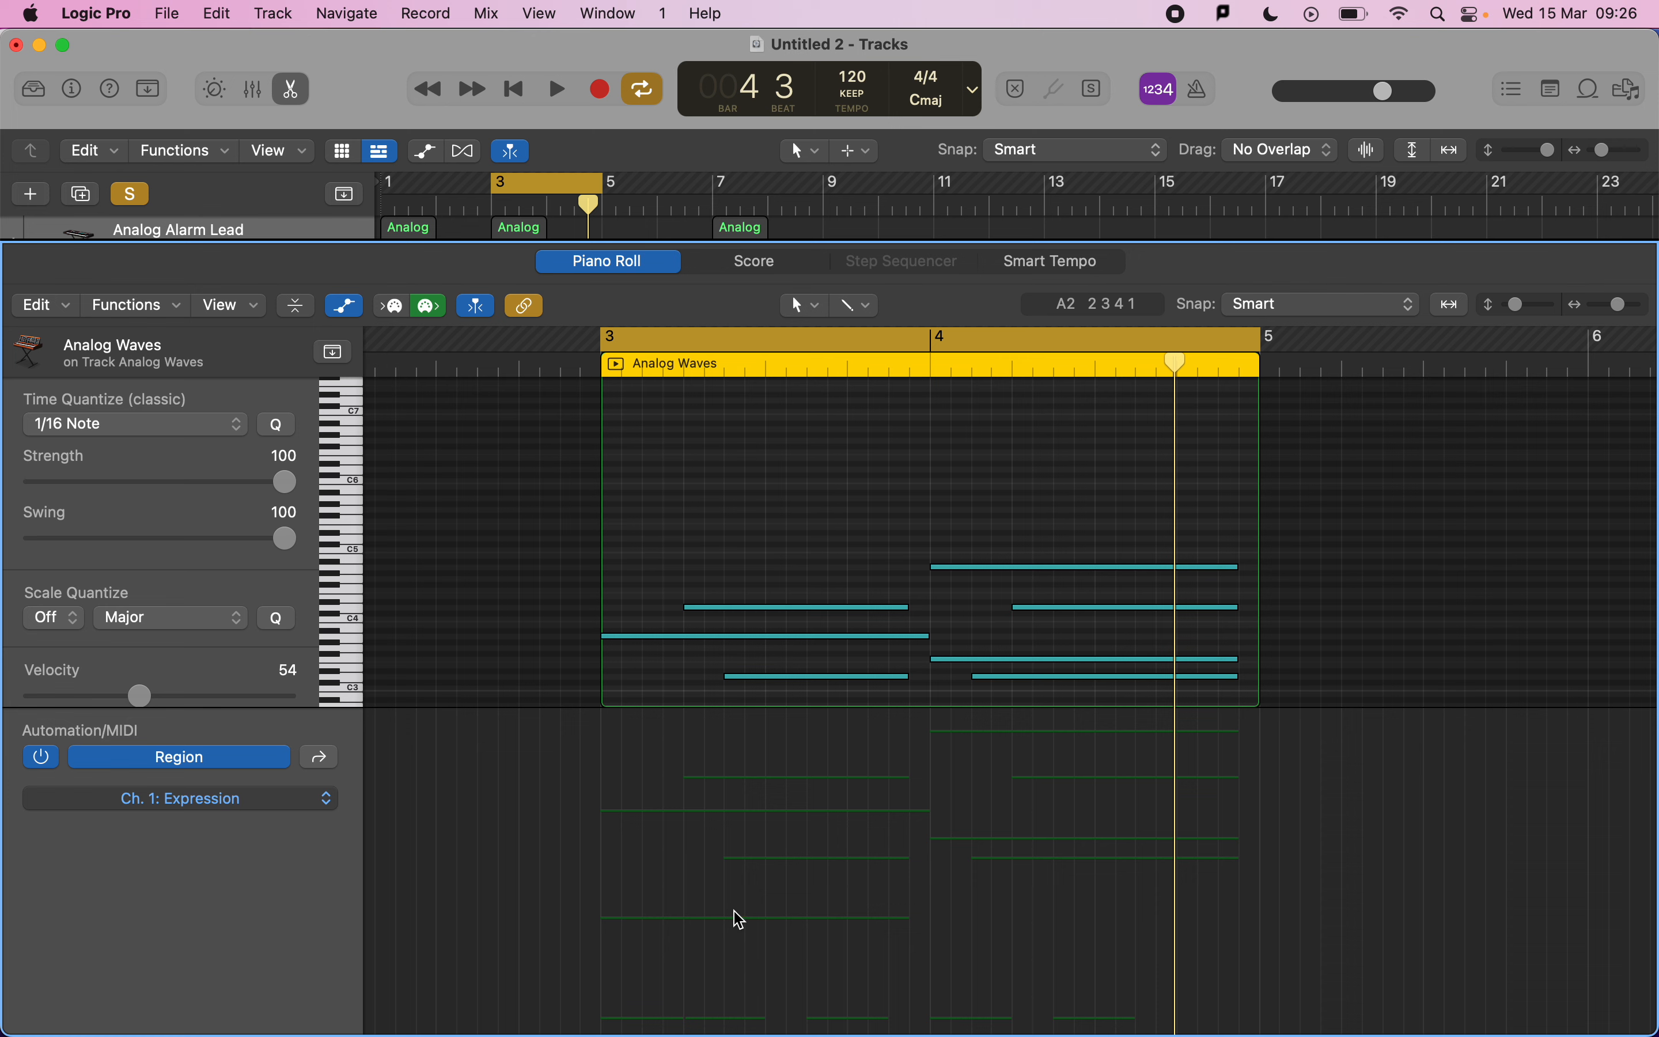
Draw an Expression ramp across the pad region rising from 29 to 120.
click(698, 835)
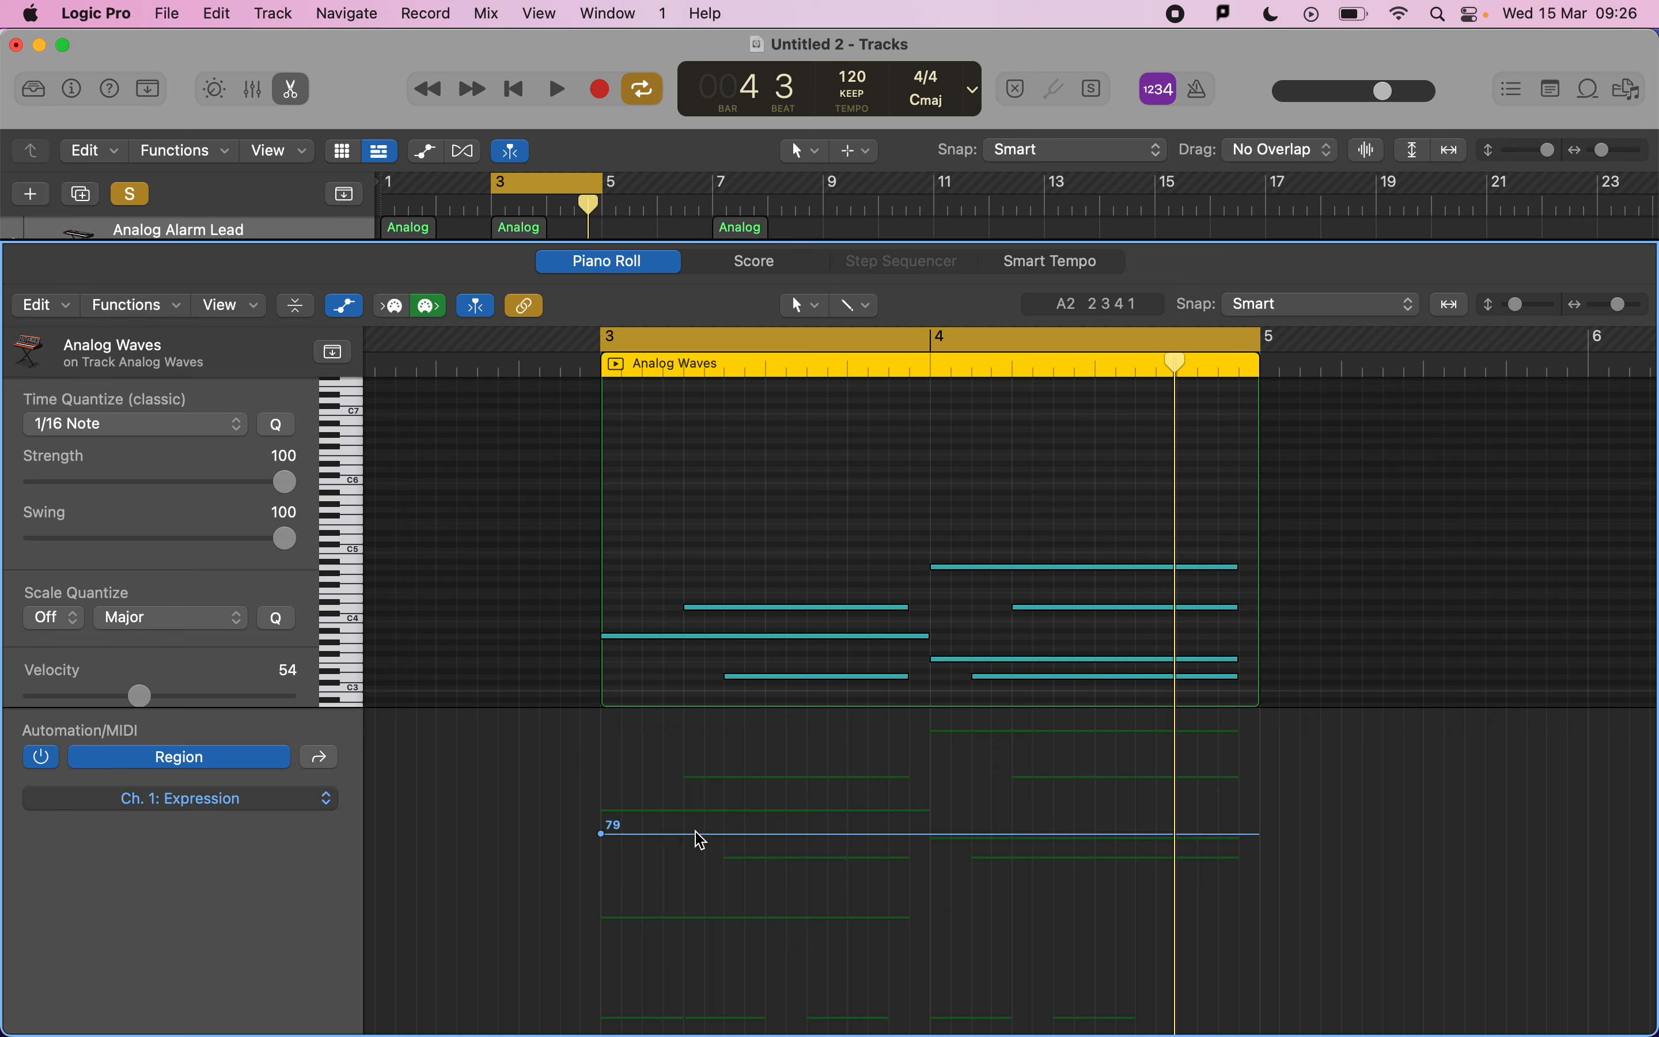
key(space)
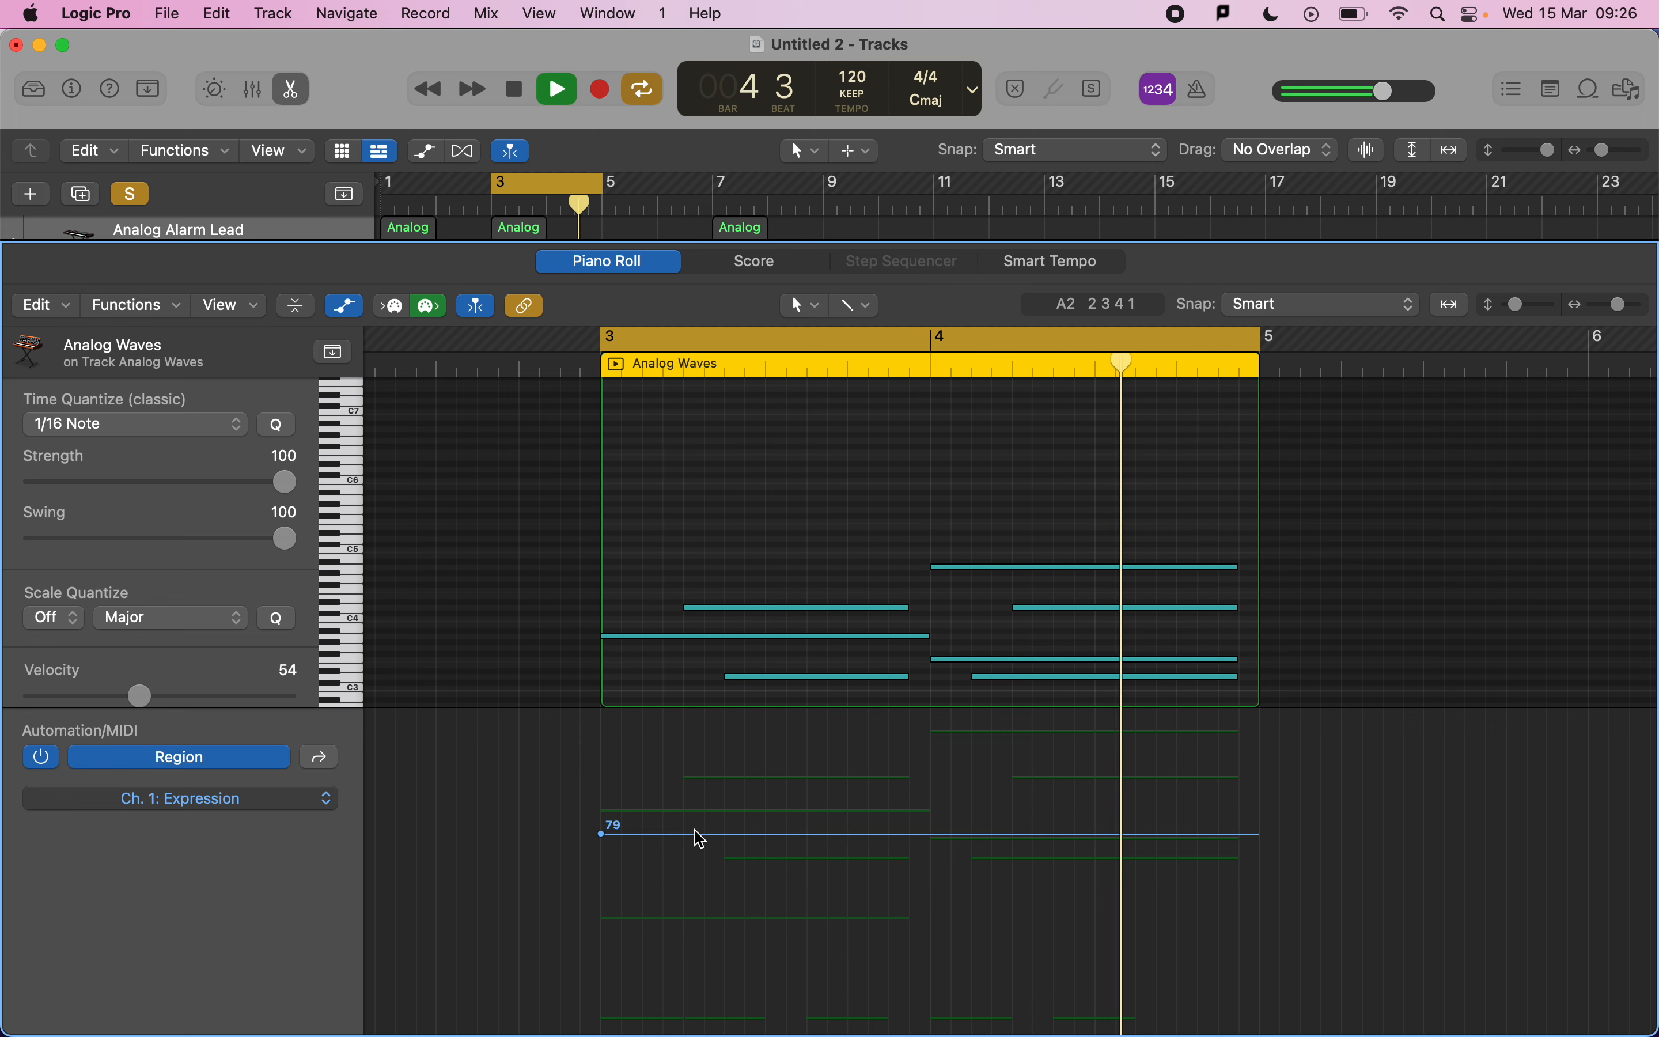
key(space)
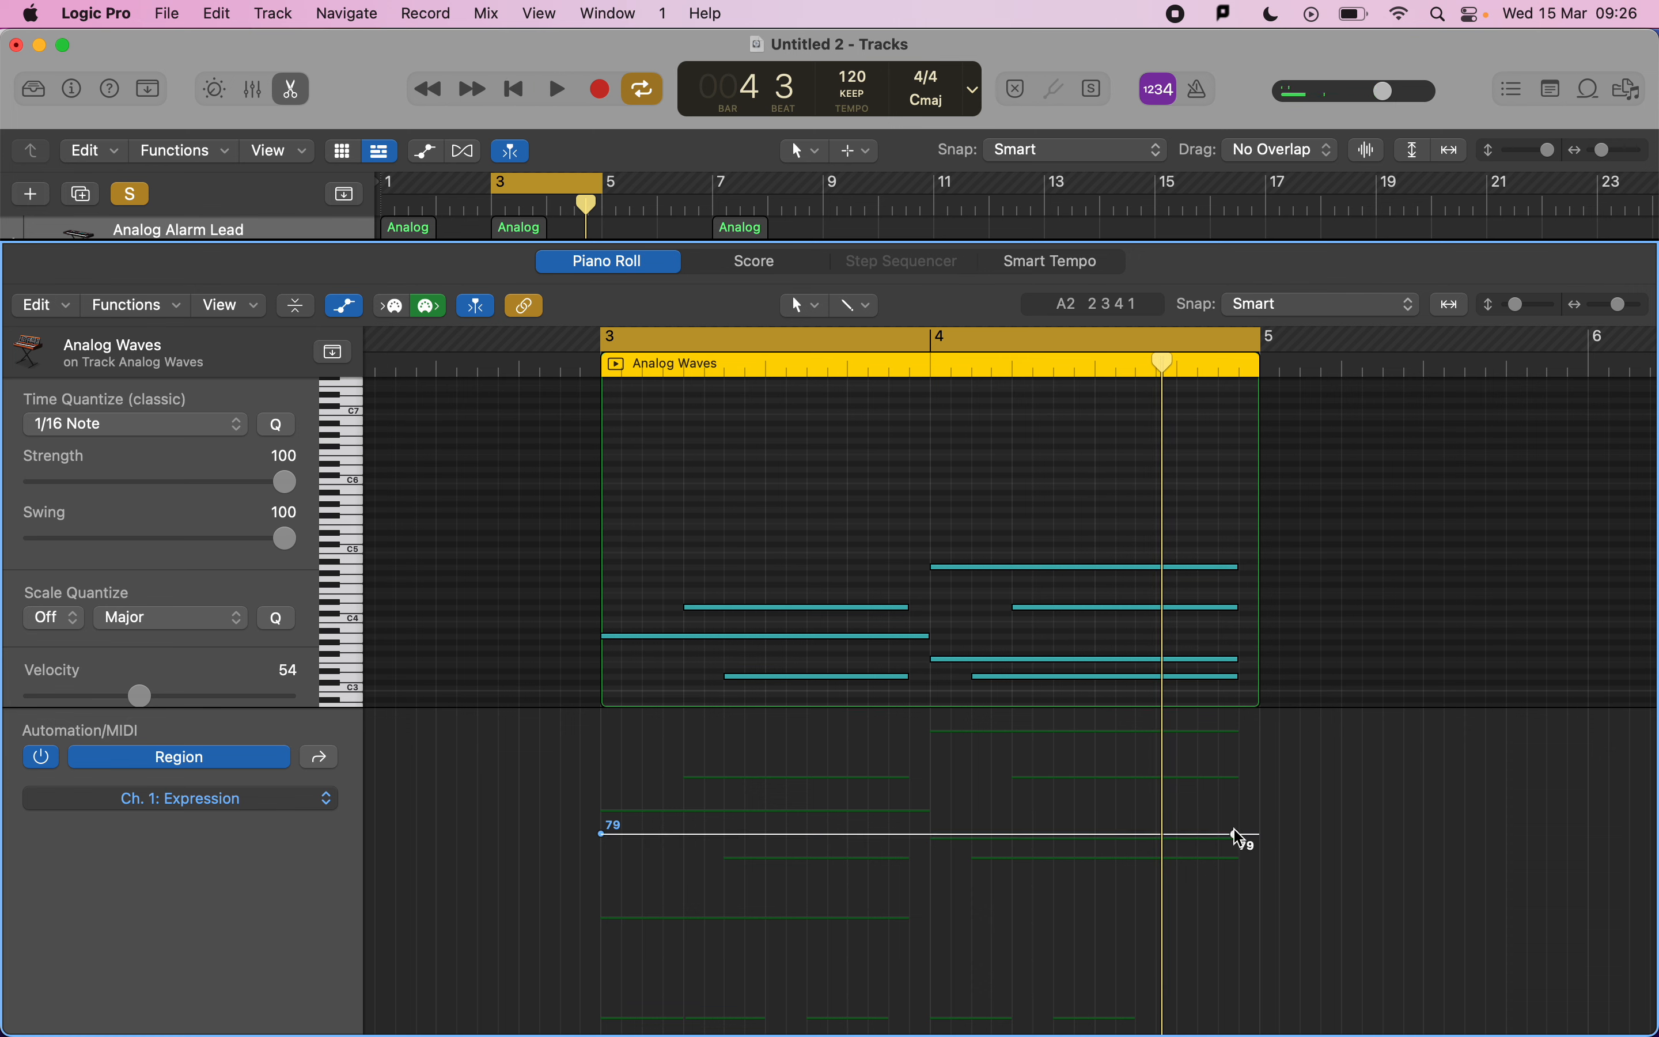
drag(1242, 836, 1235, 730)
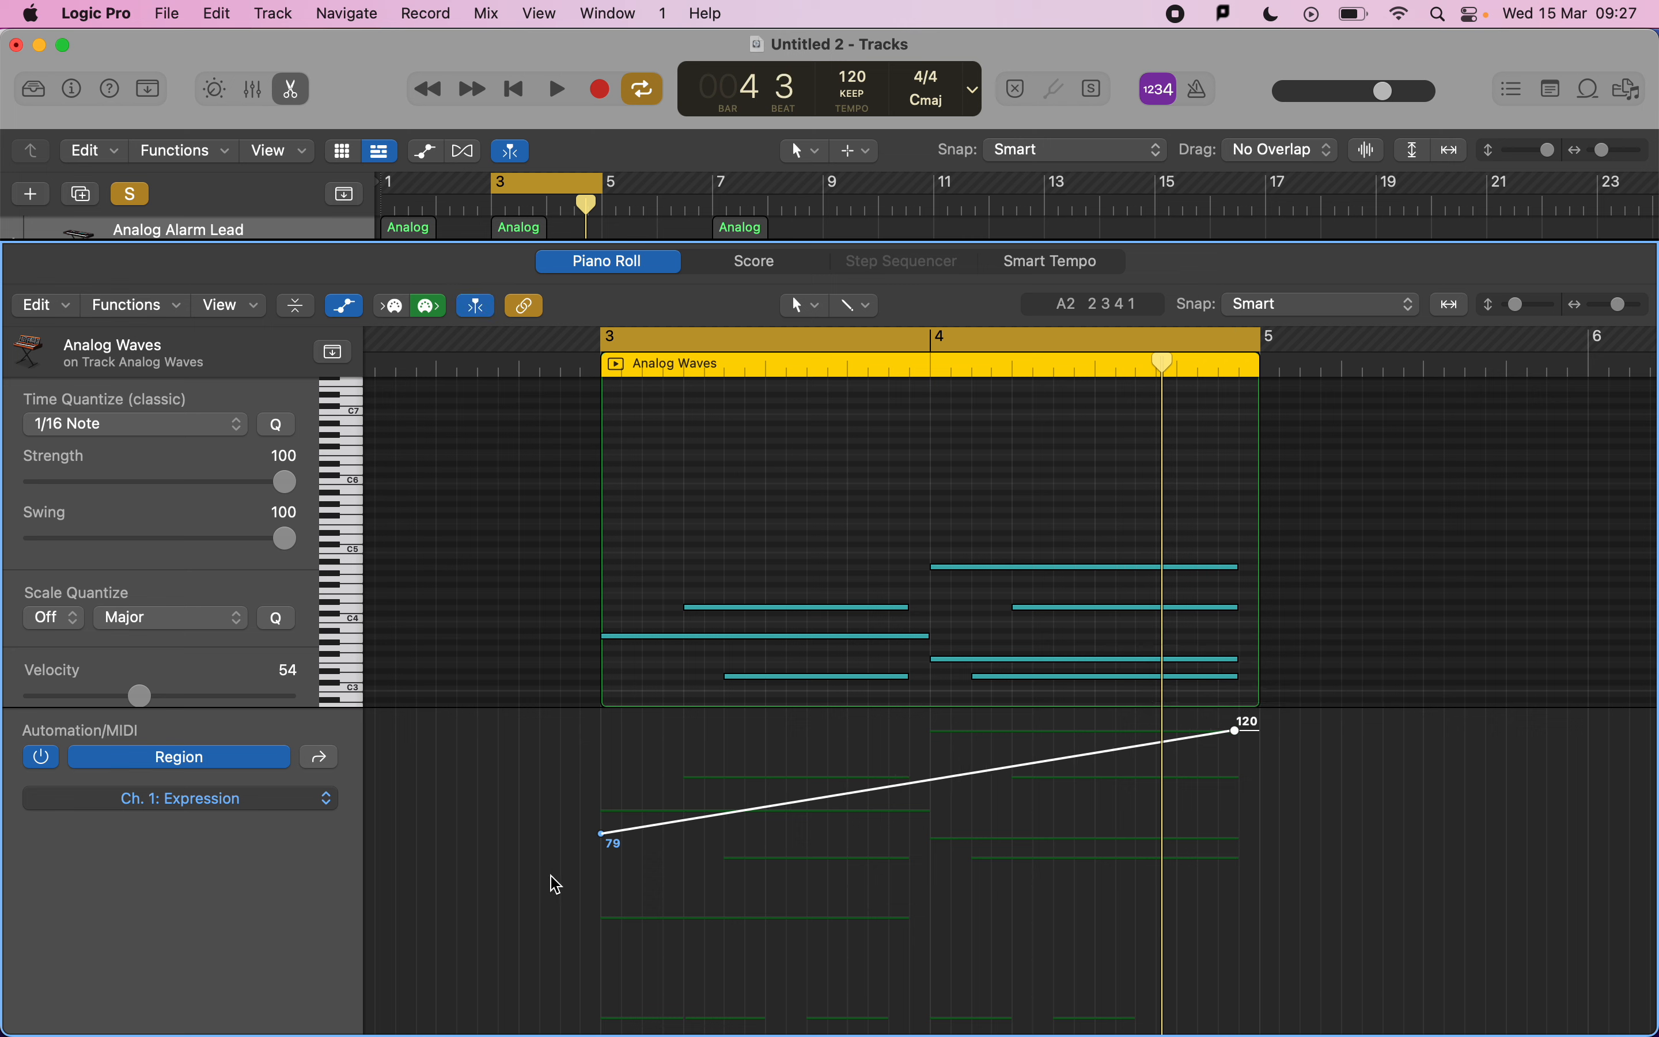
drag(601, 833, 601, 986)
key(space)
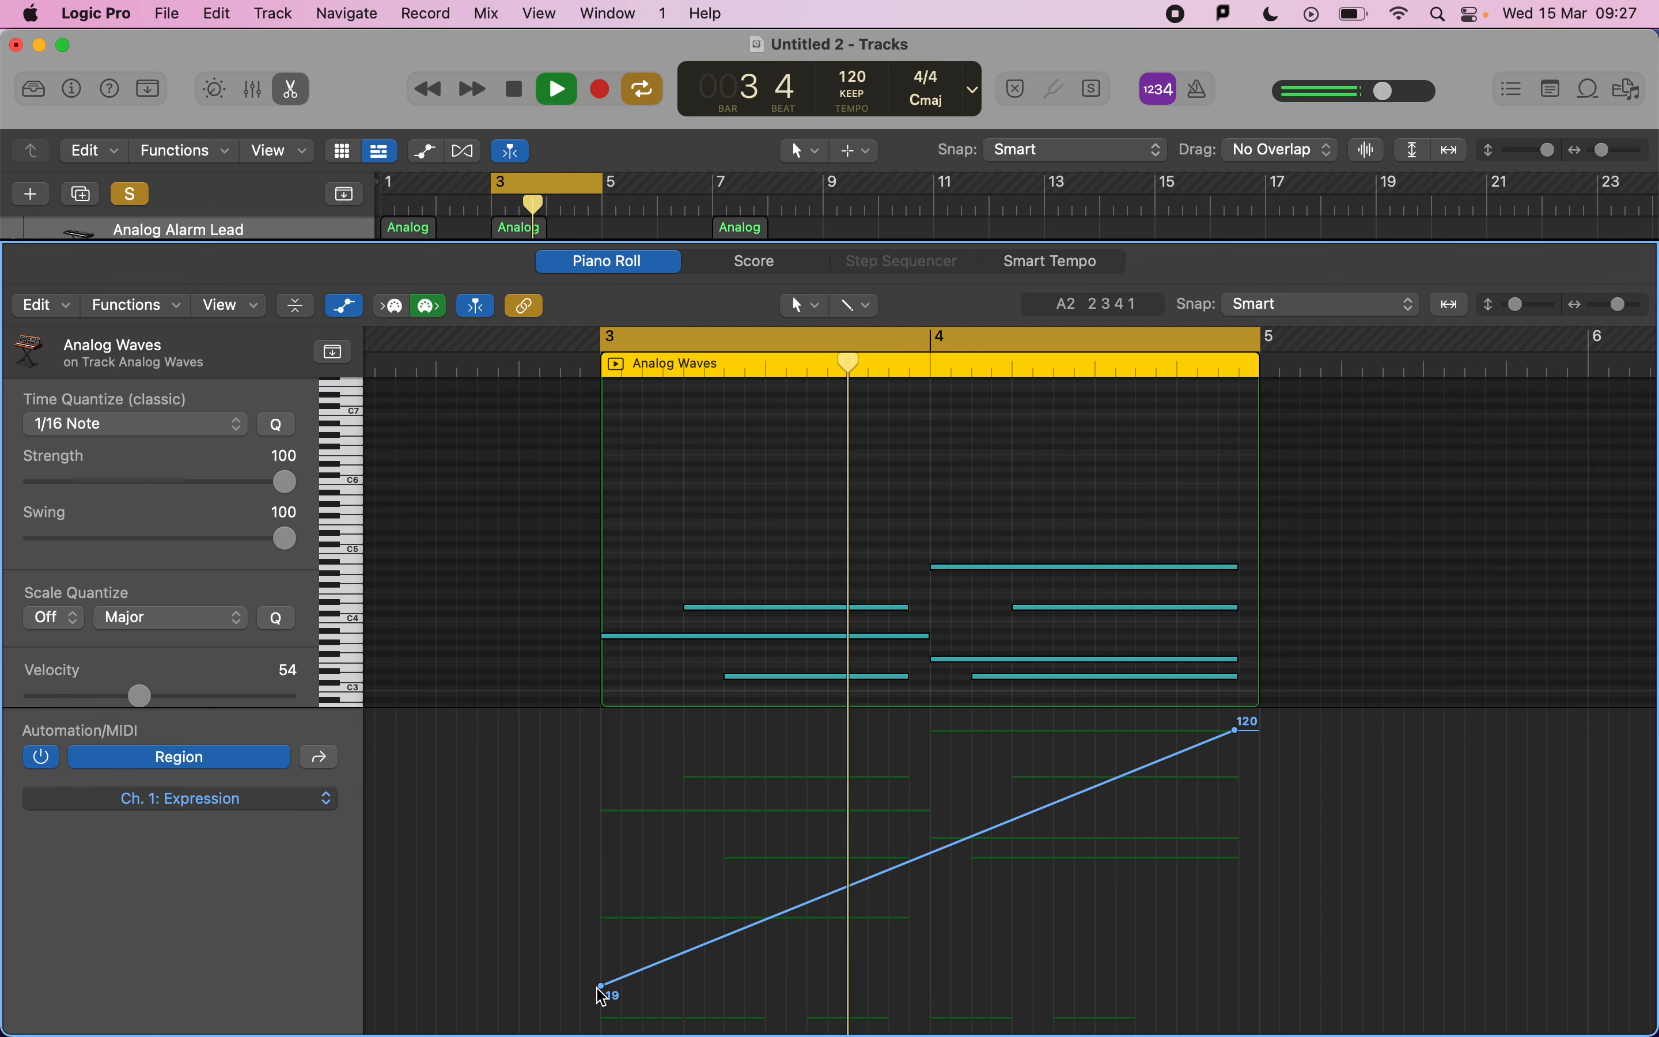
key(space)
drag(600, 987, 601, 959)
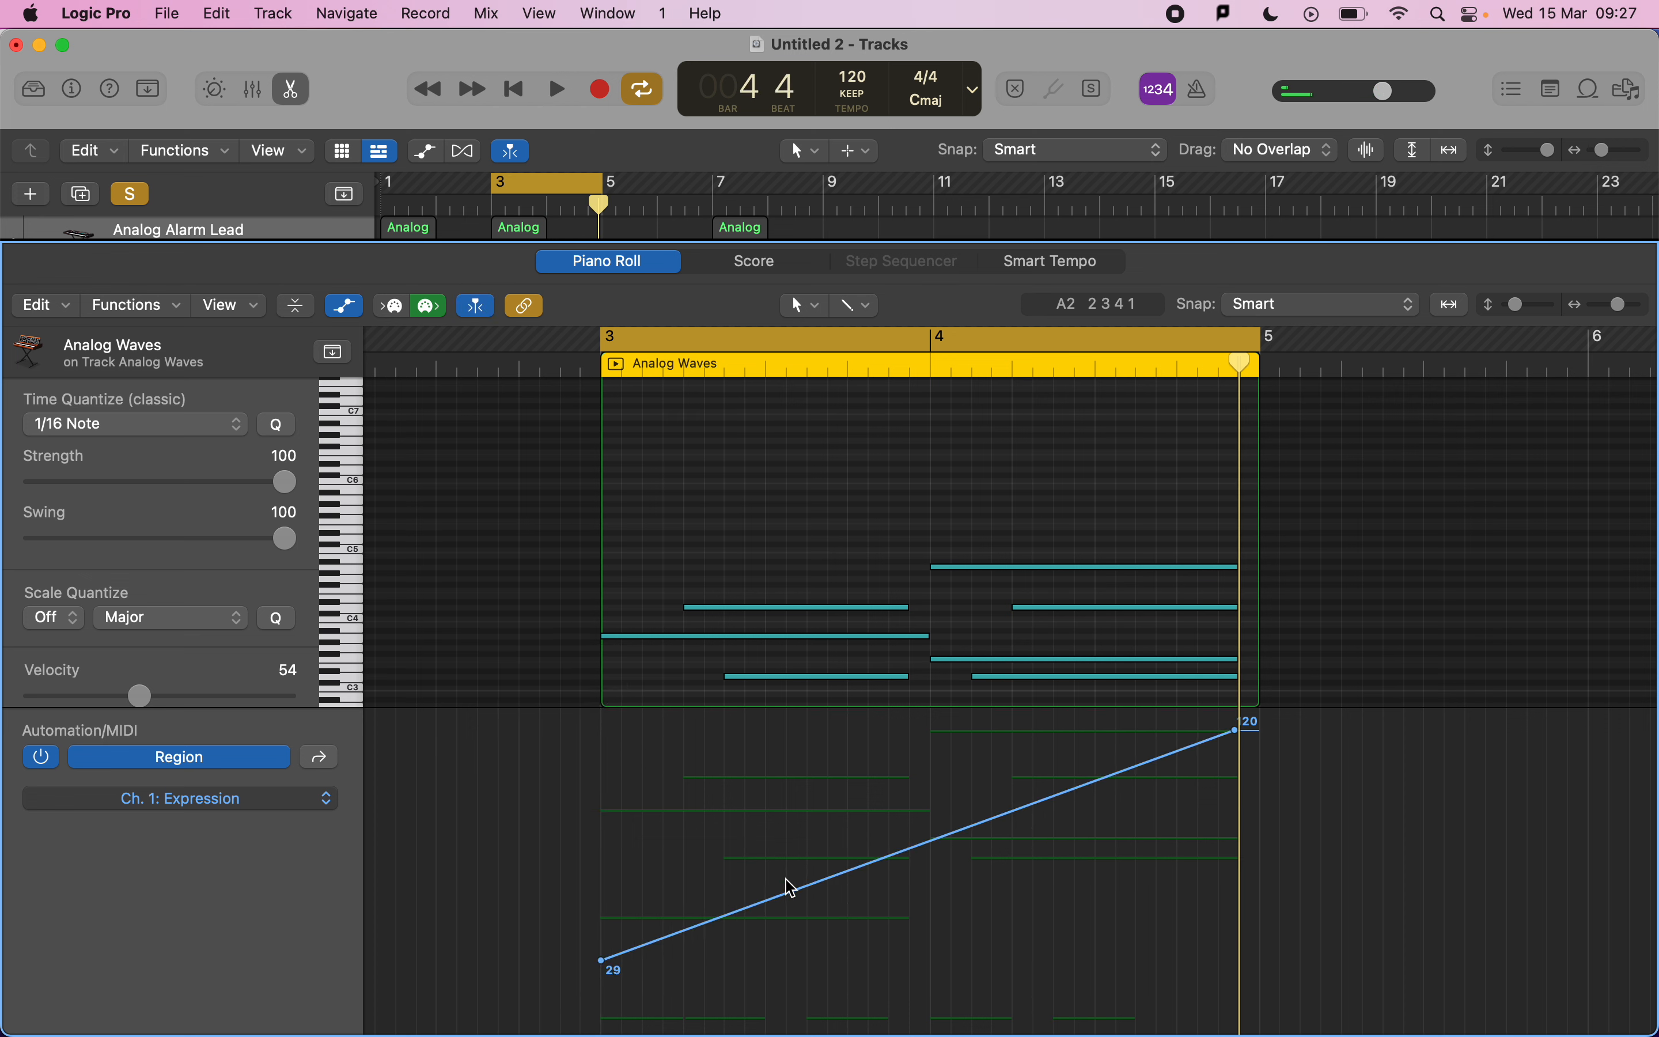
Reshape the Expression line into peaks of 119 and 117 with a dip to 21, ending at 18, and play back.
drag(781, 904, 777, 734)
drag(928, 732, 930, 979)
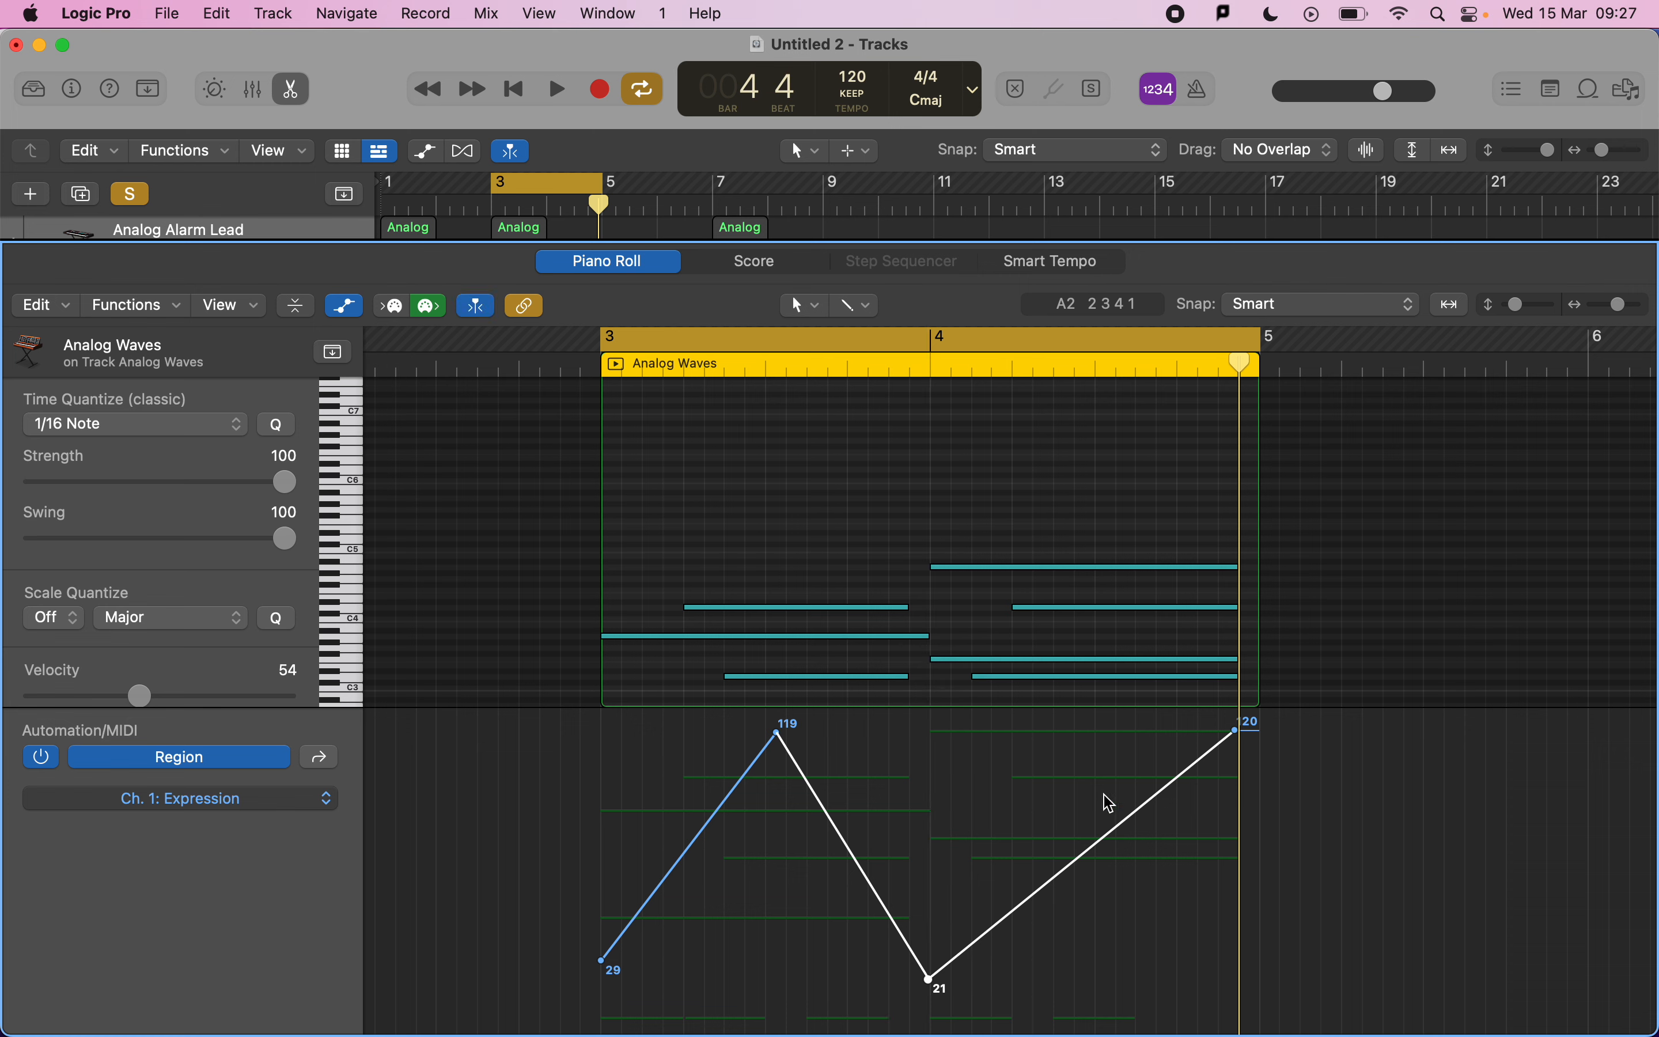
drag(1106, 845, 1103, 736)
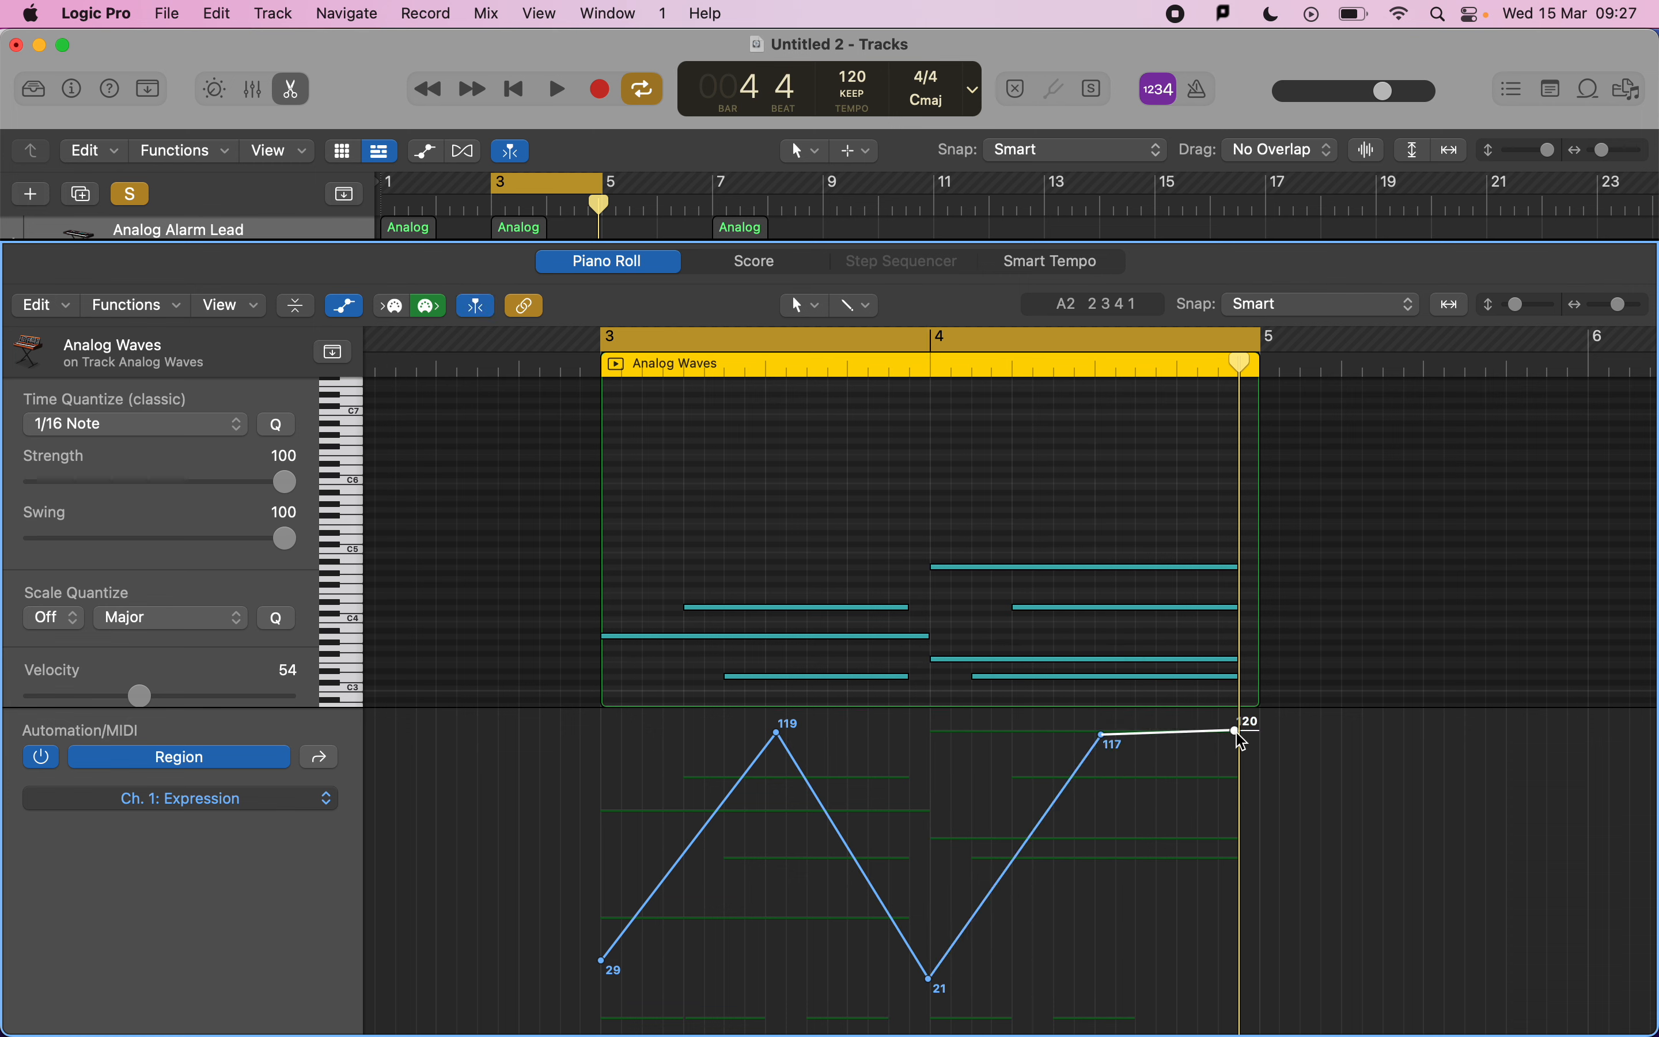
drag(1241, 732, 1241, 999)
key(space)
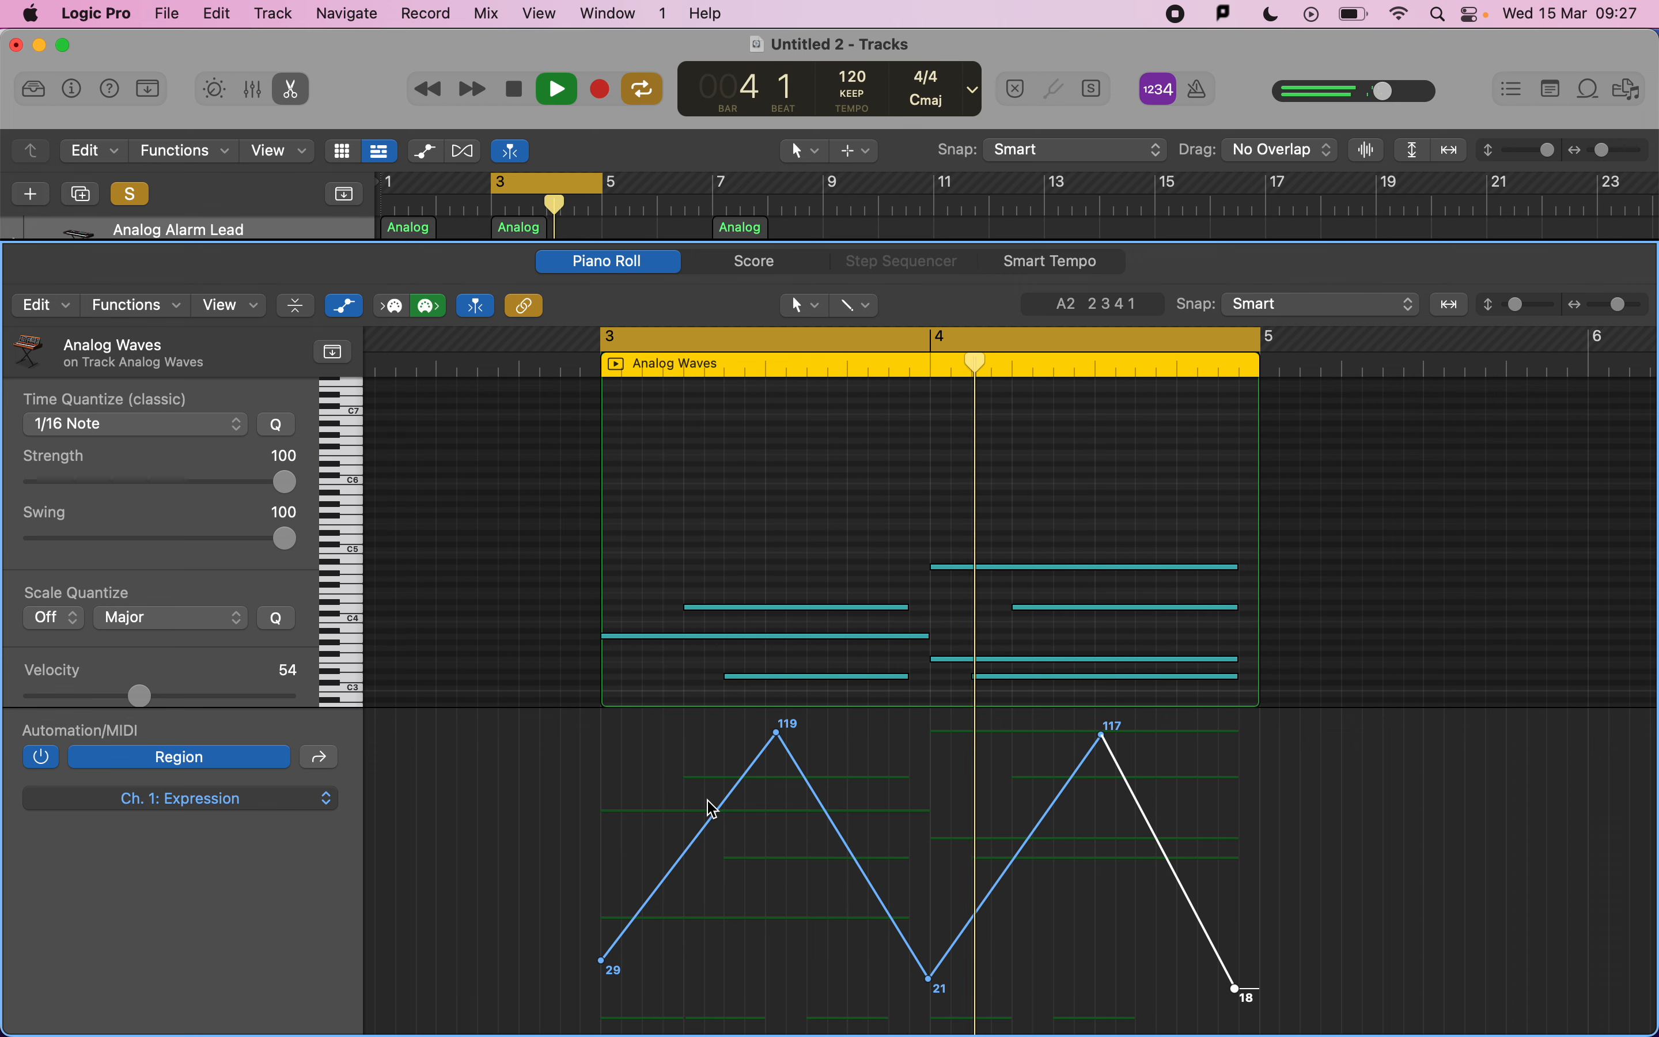
key(space)
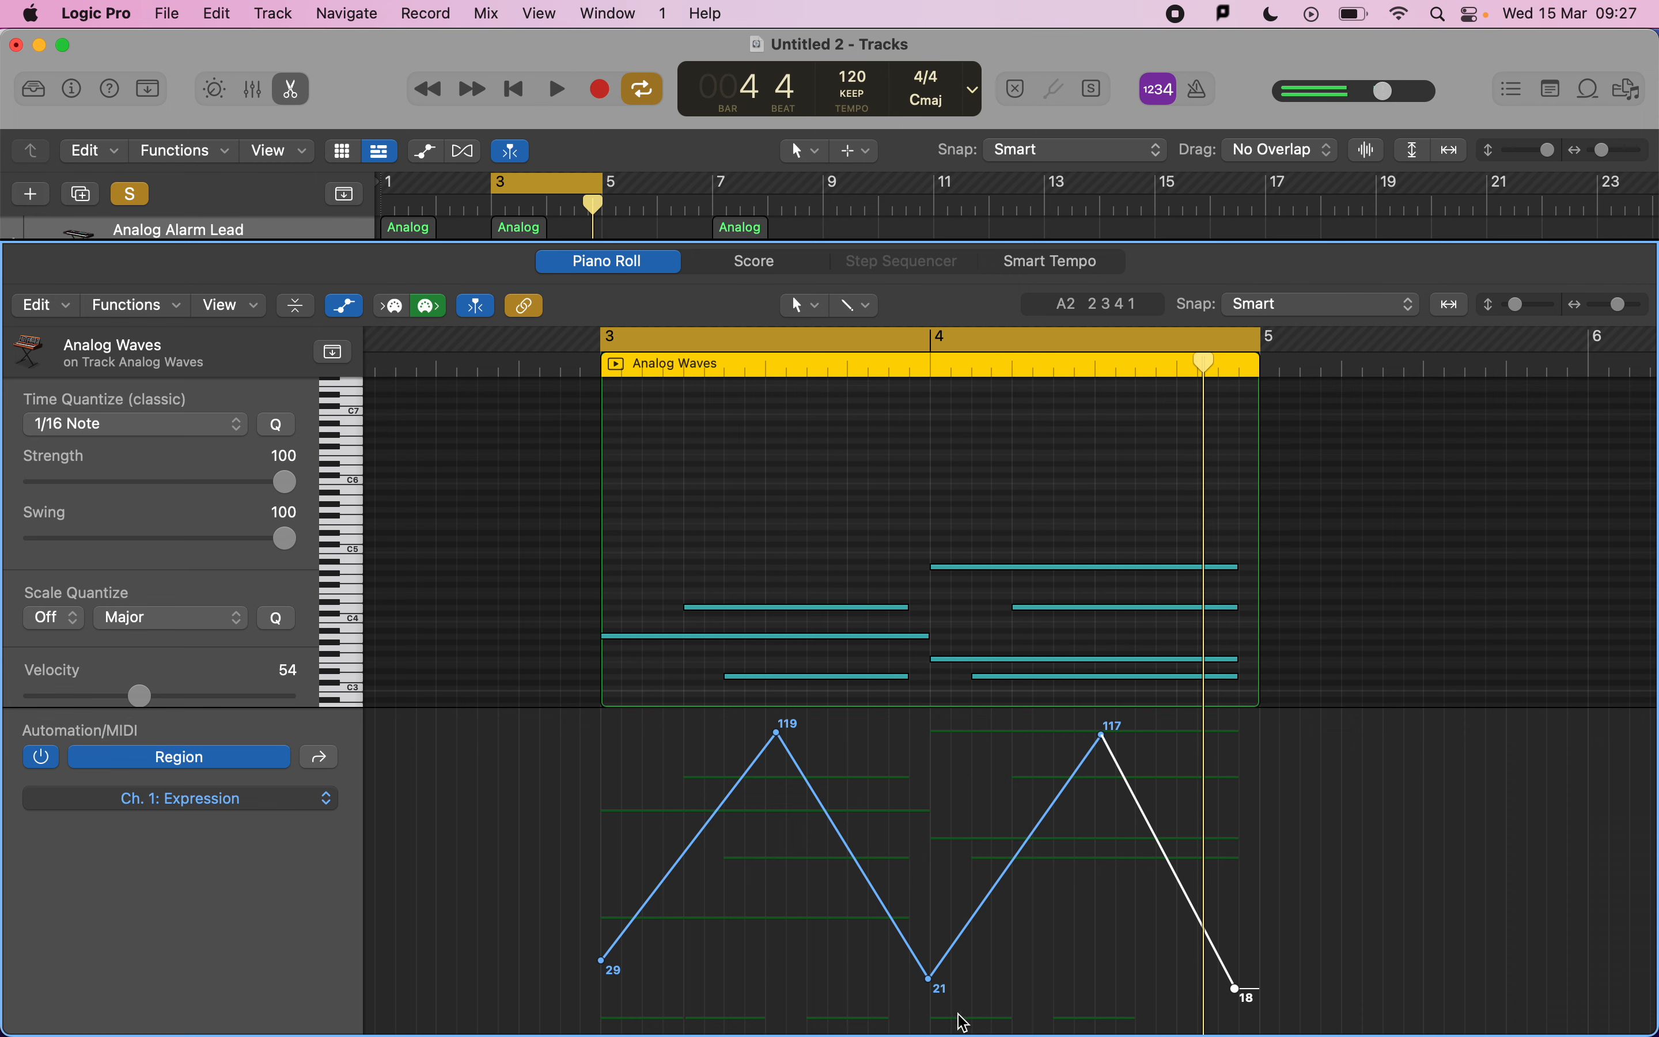
Raise the Expression line's dip to 39, its end to 35 and its start to 39, and play back.
drag(933, 987, 934, 941)
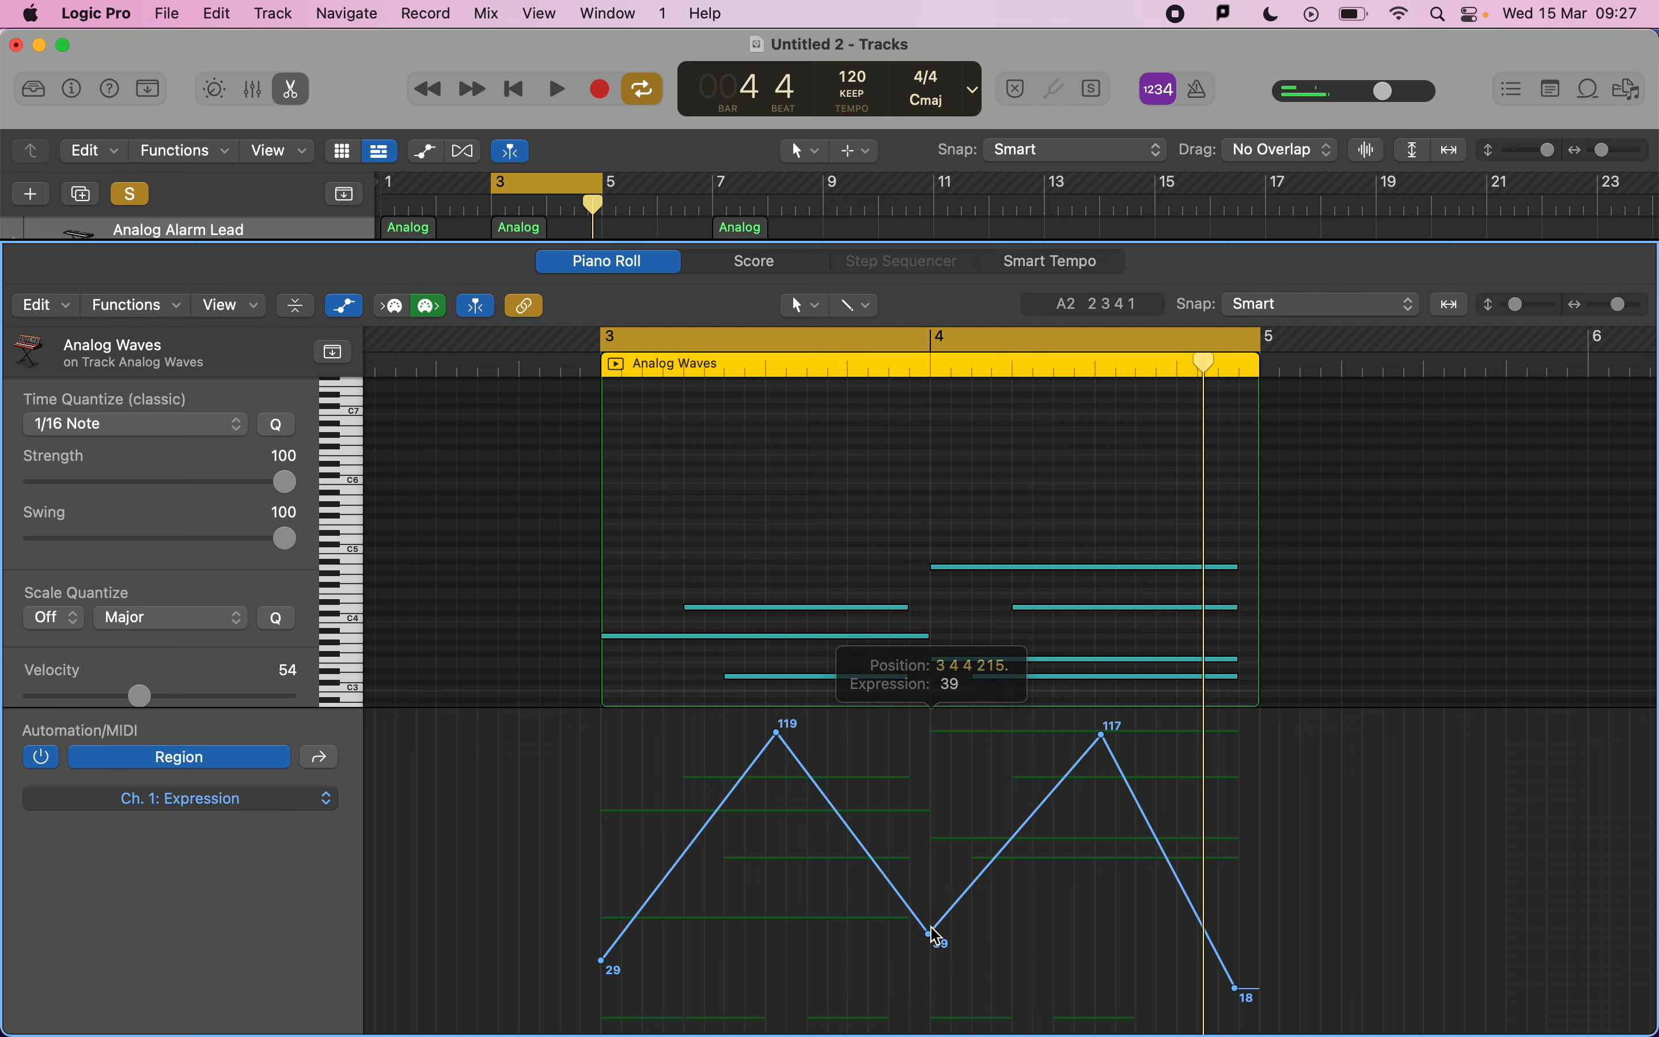
drag(1237, 990, 1237, 952)
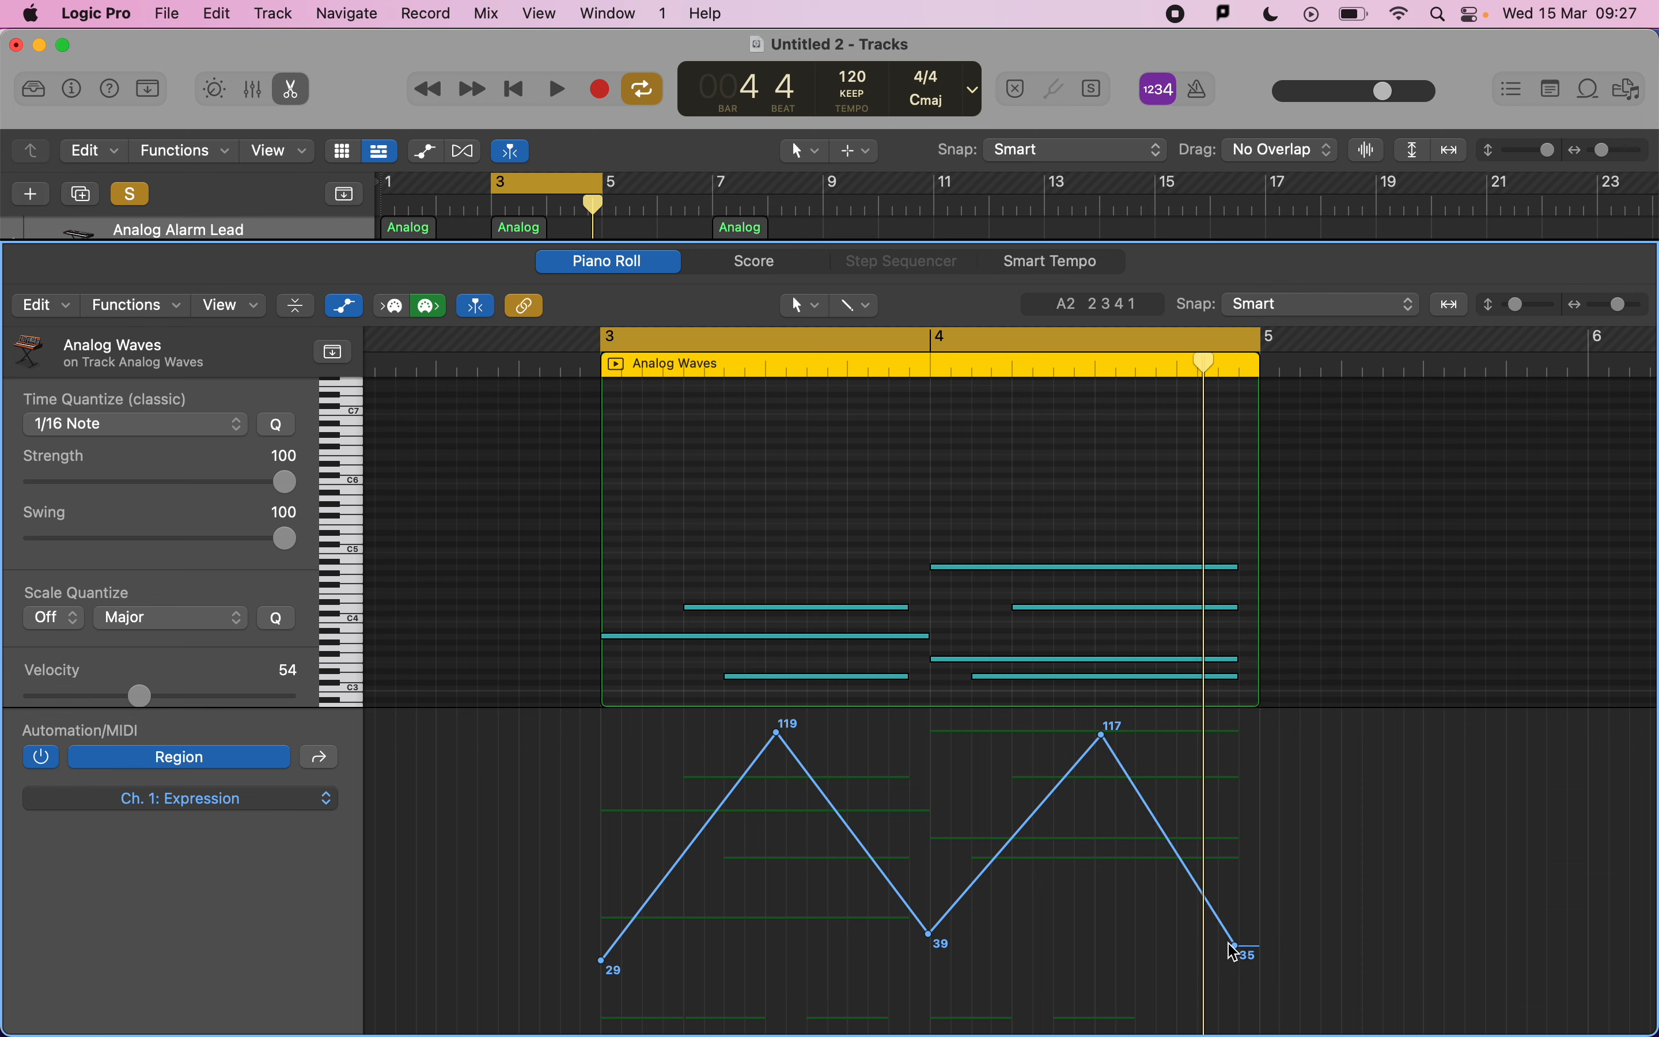
drag(602, 960, 602, 937)
key(space)
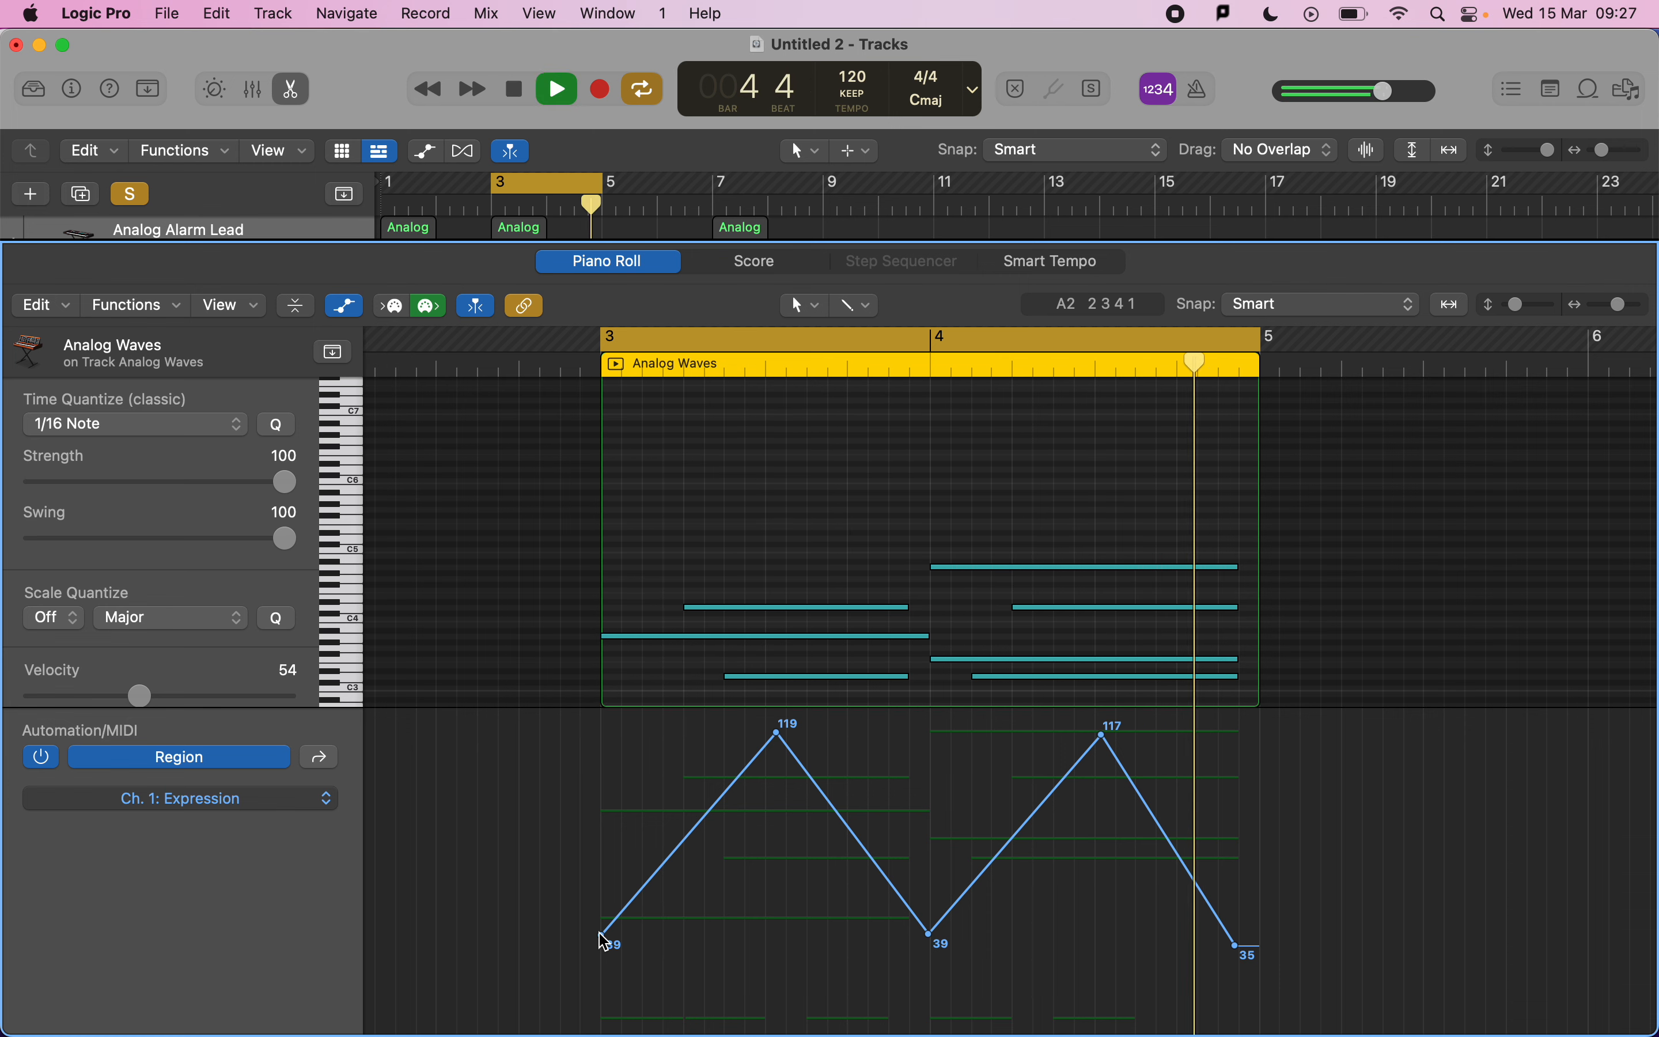
key(space)
Check the exam mark scheme, then open the Musical Typing keyboard and move it to the top of the screen.
key(super+Tab)
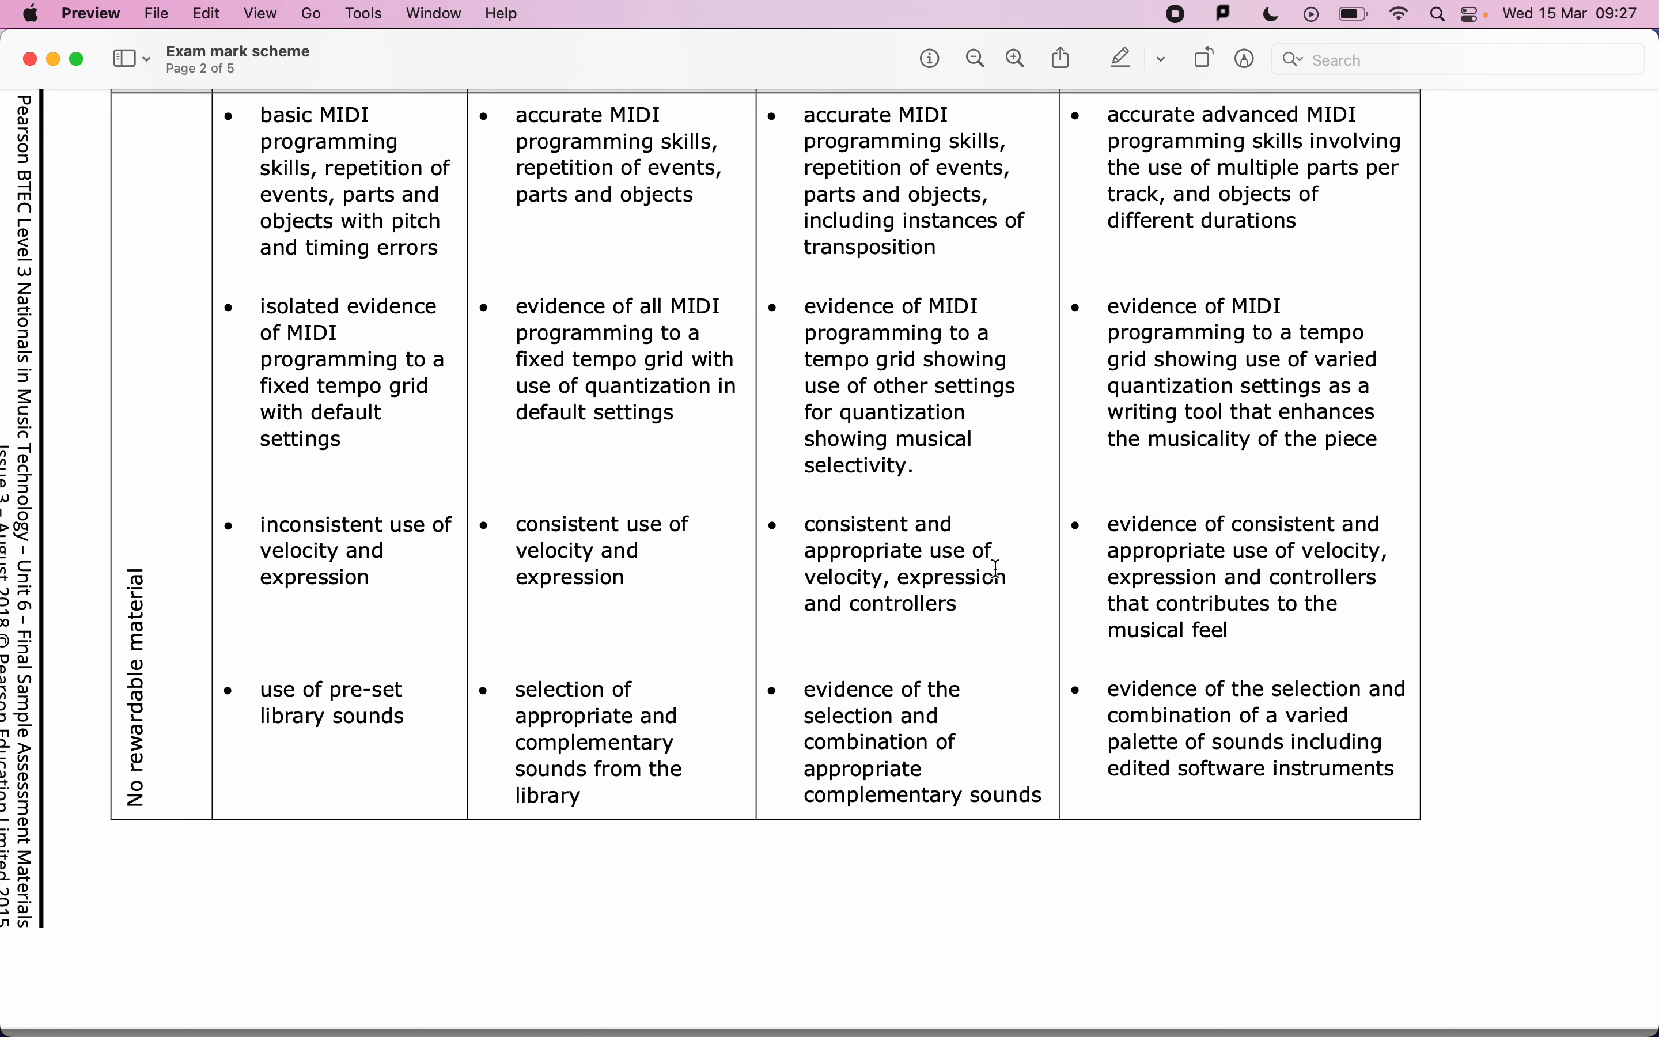
key(super+Tab)
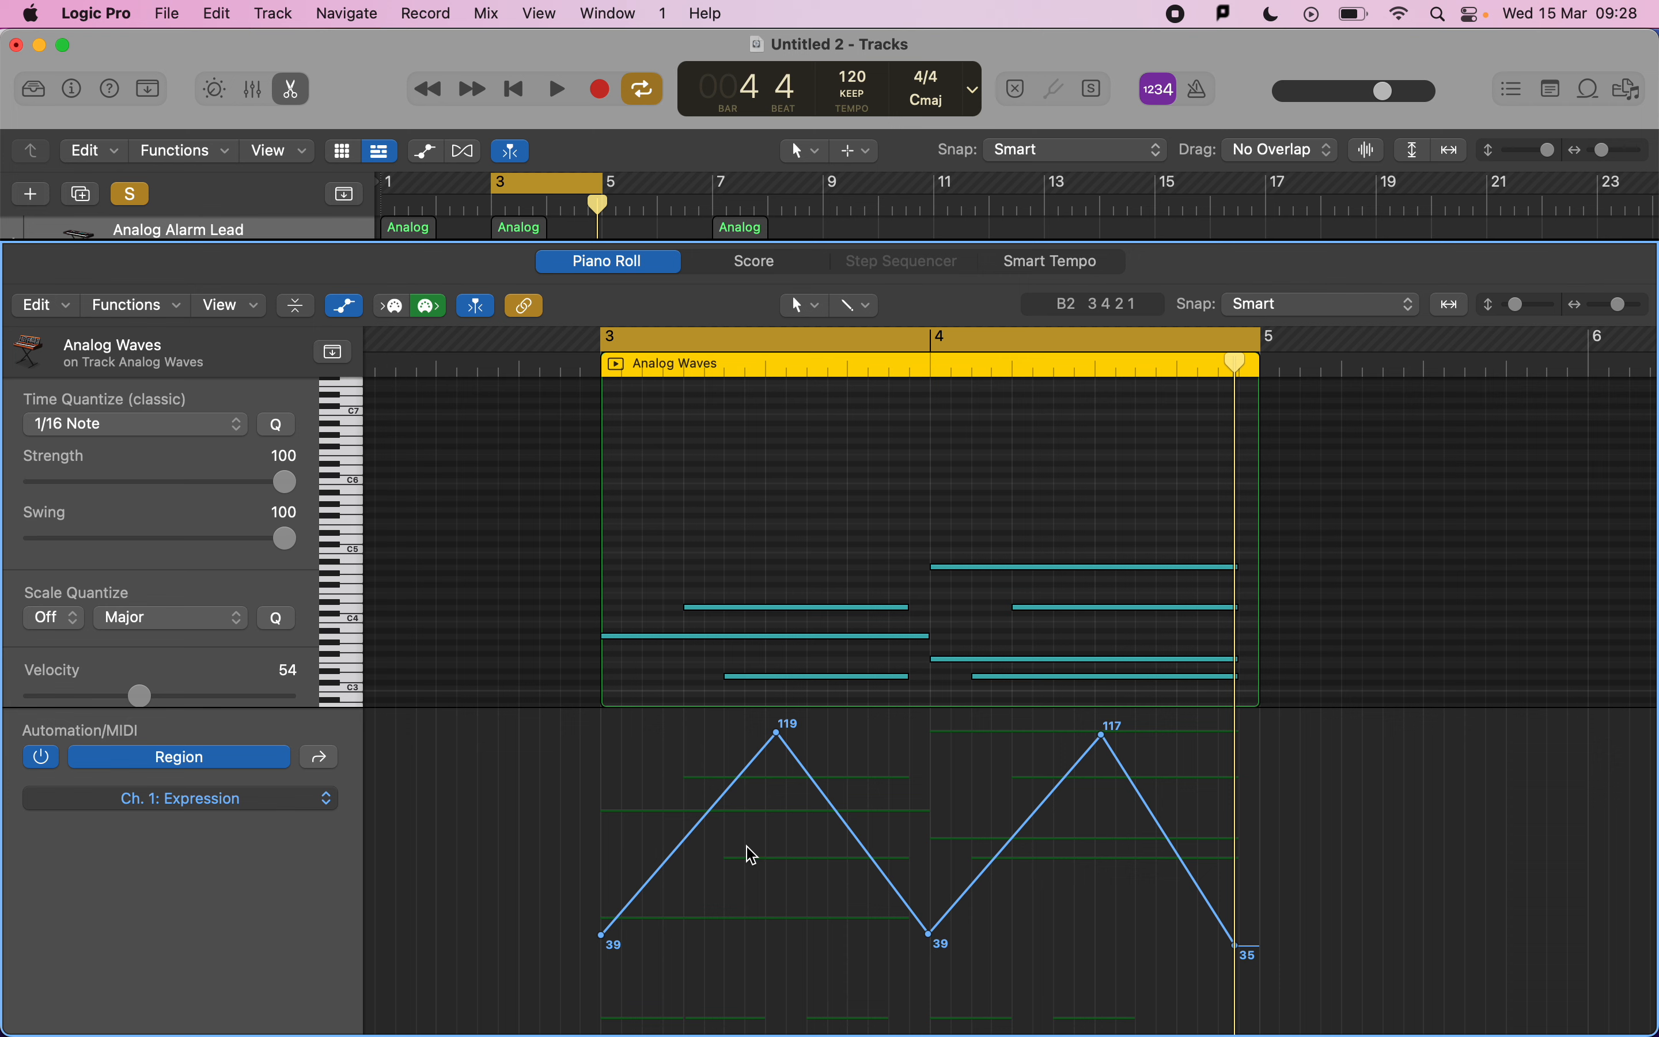
key(super+k)
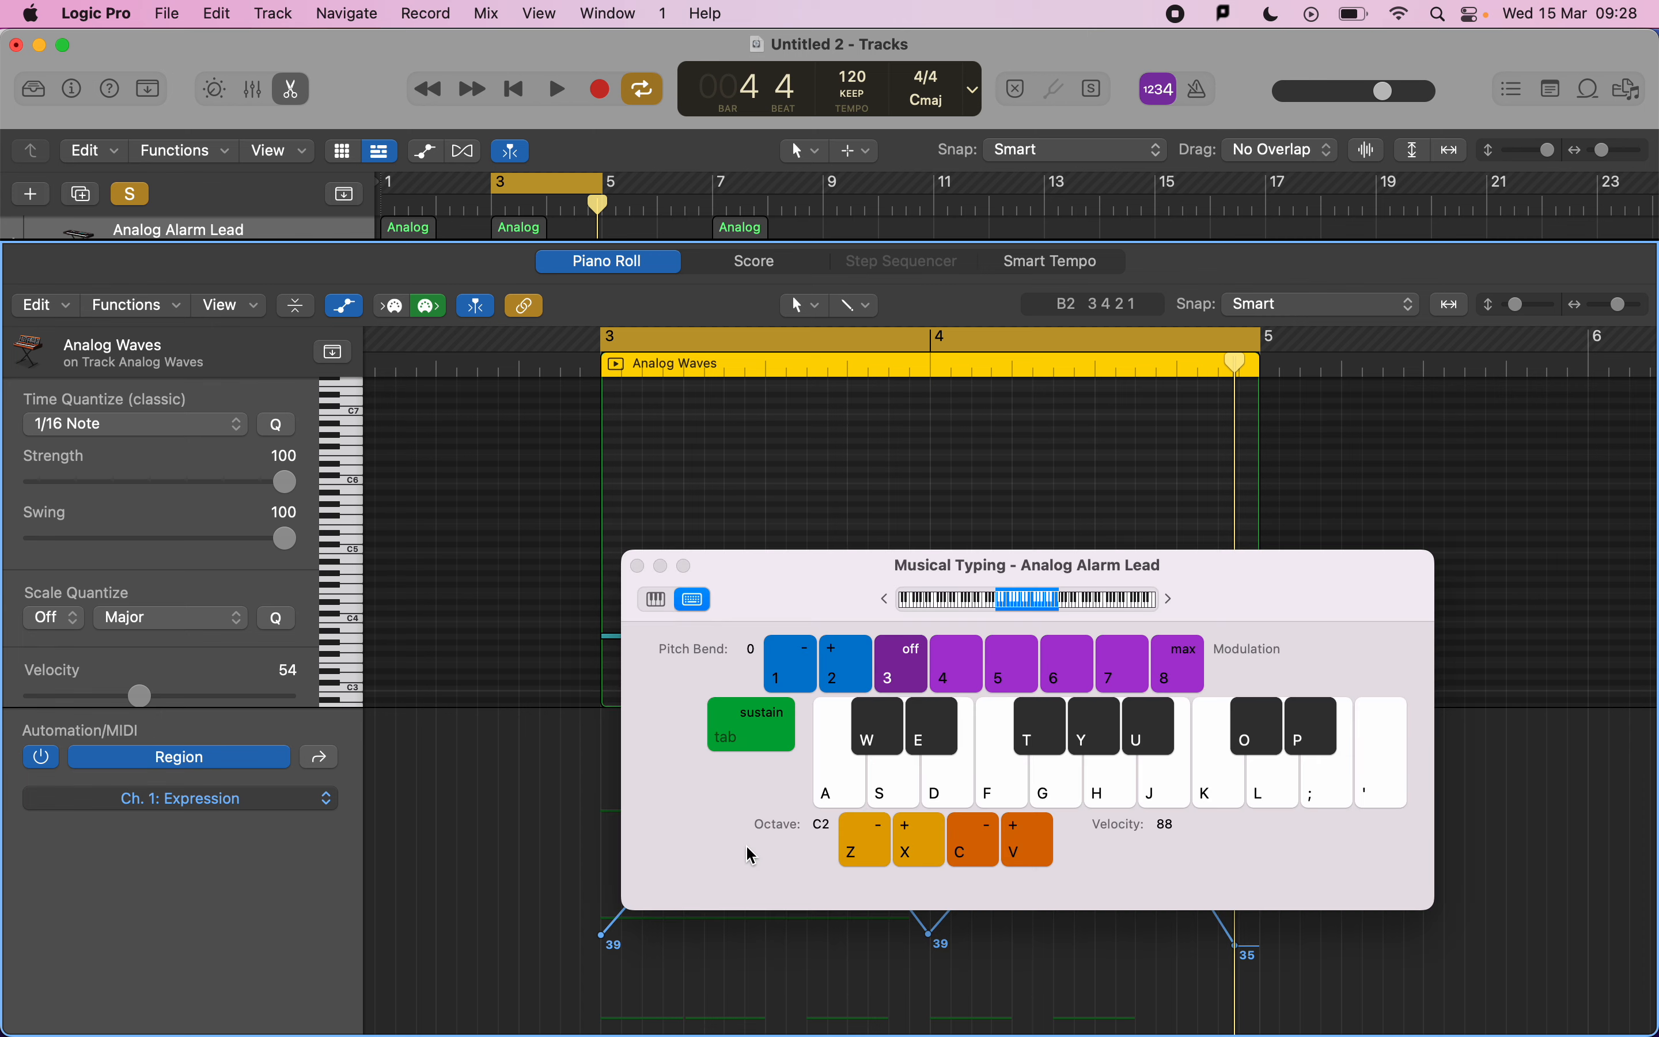
click(811, 562)
drag(803, 439, 859, 11)
Audition a few Musical Typing notes and make Analog Waves the selected, record-enabled track.
click(1011, 264)
click(1107, 260)
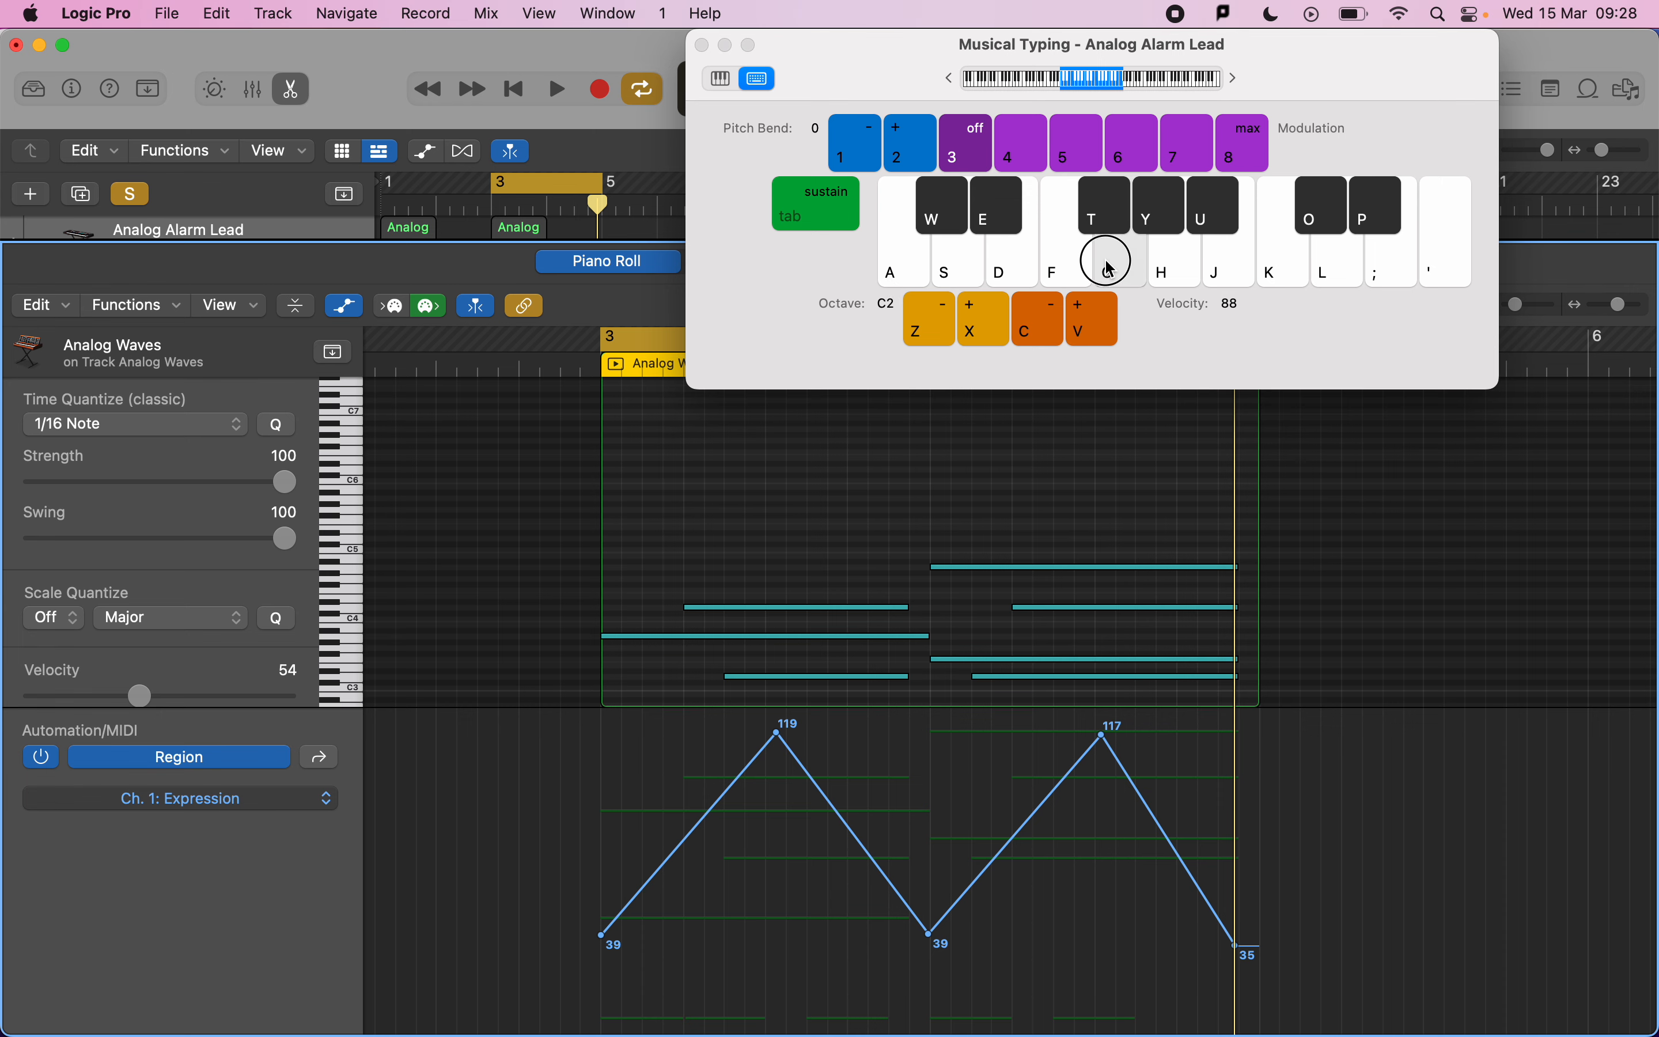
click(1176, 264)
drag(301, 241, 274, 431)
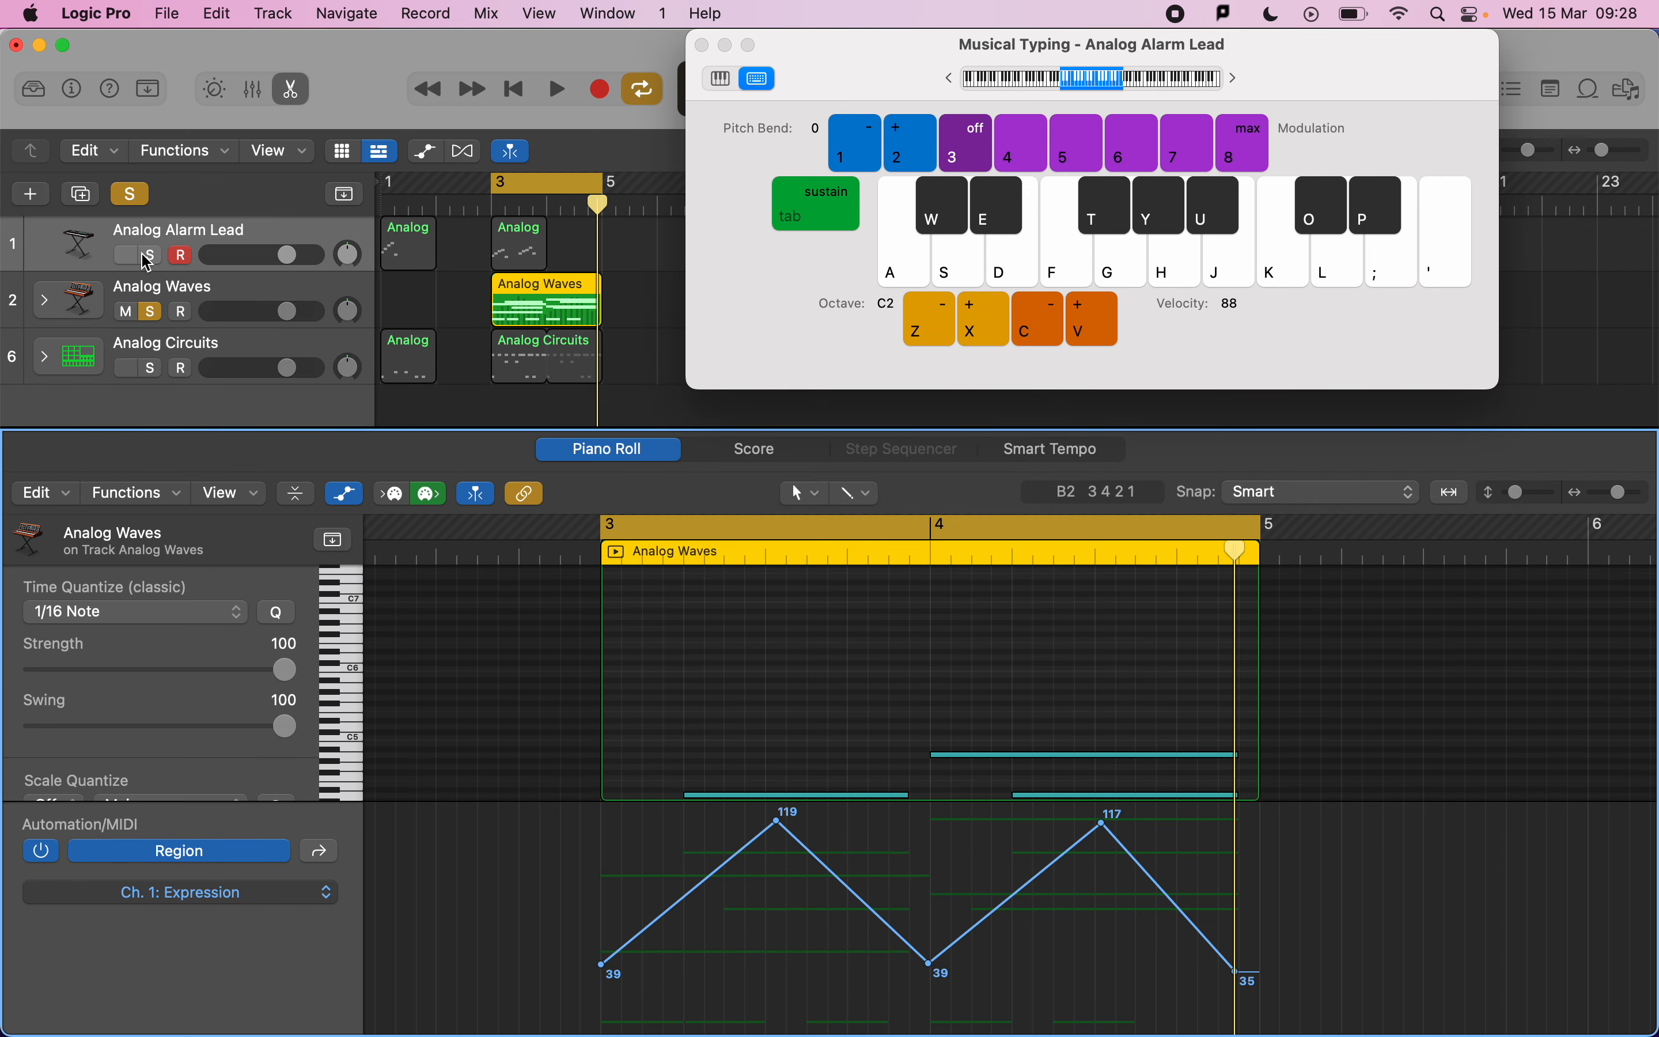
click(152, 313)
click(159, 300)
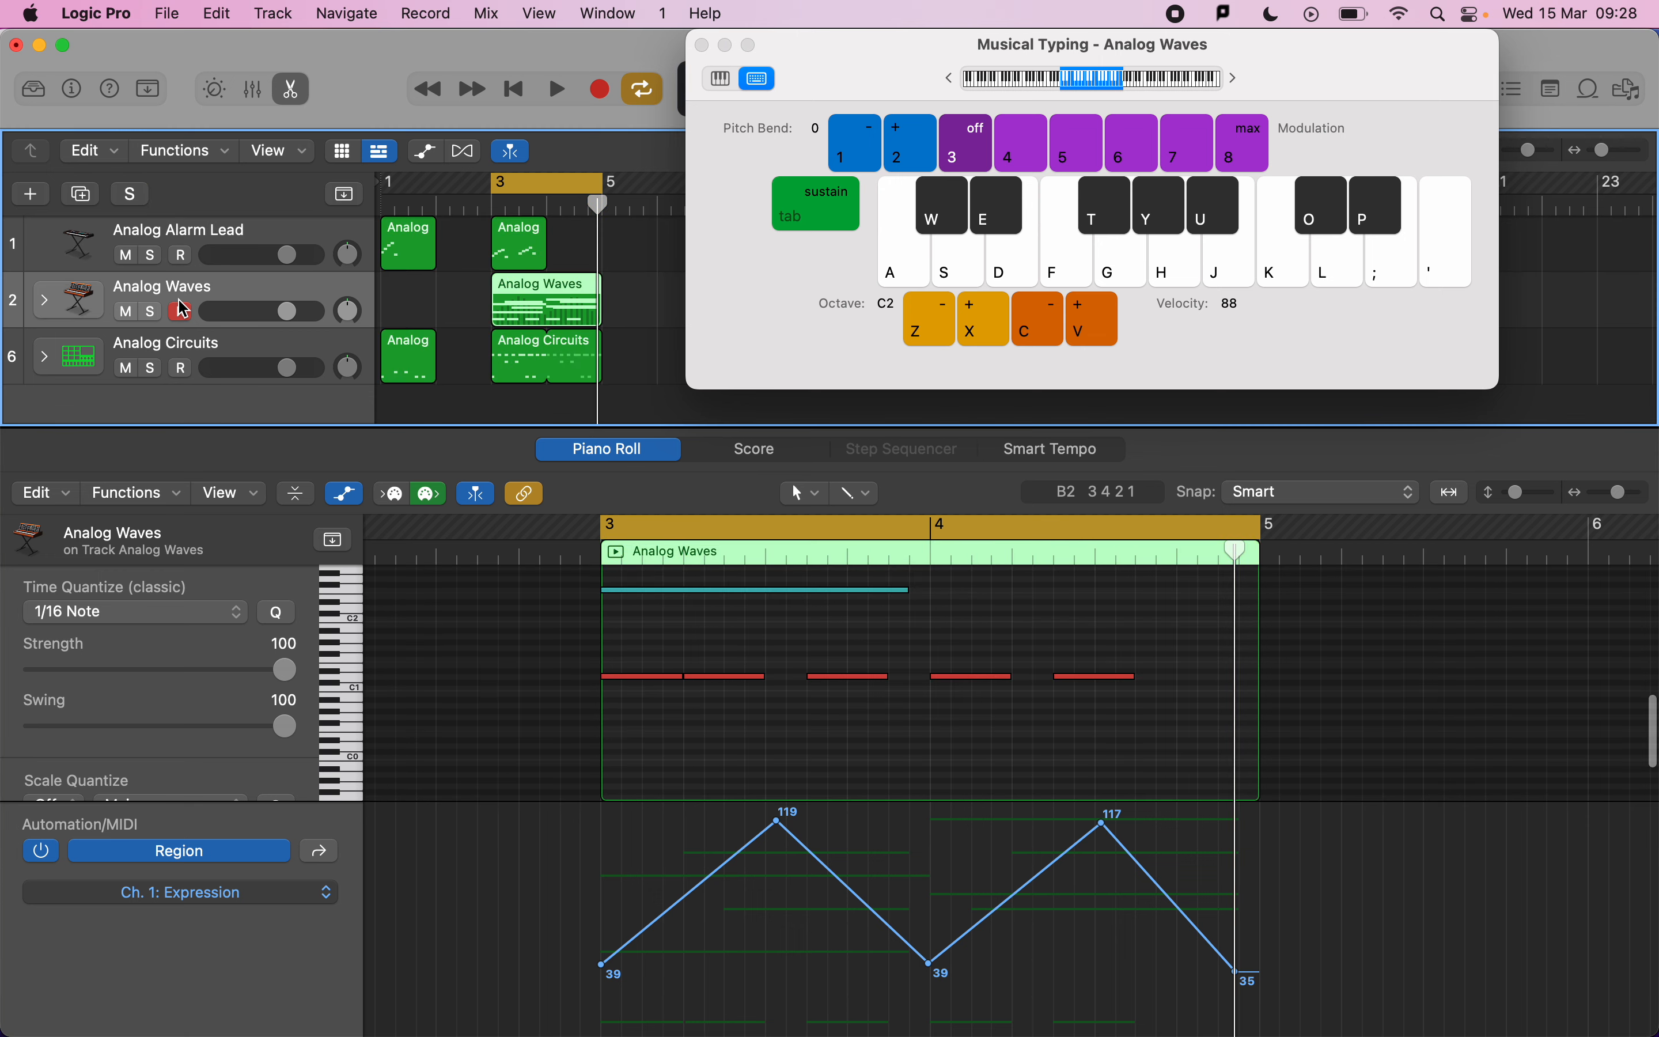
Audition notes and the pitch bend keys over the playing pad loop with Analog Waves soloed.
click(1127, 241)
click(1251, 259)
key(space)
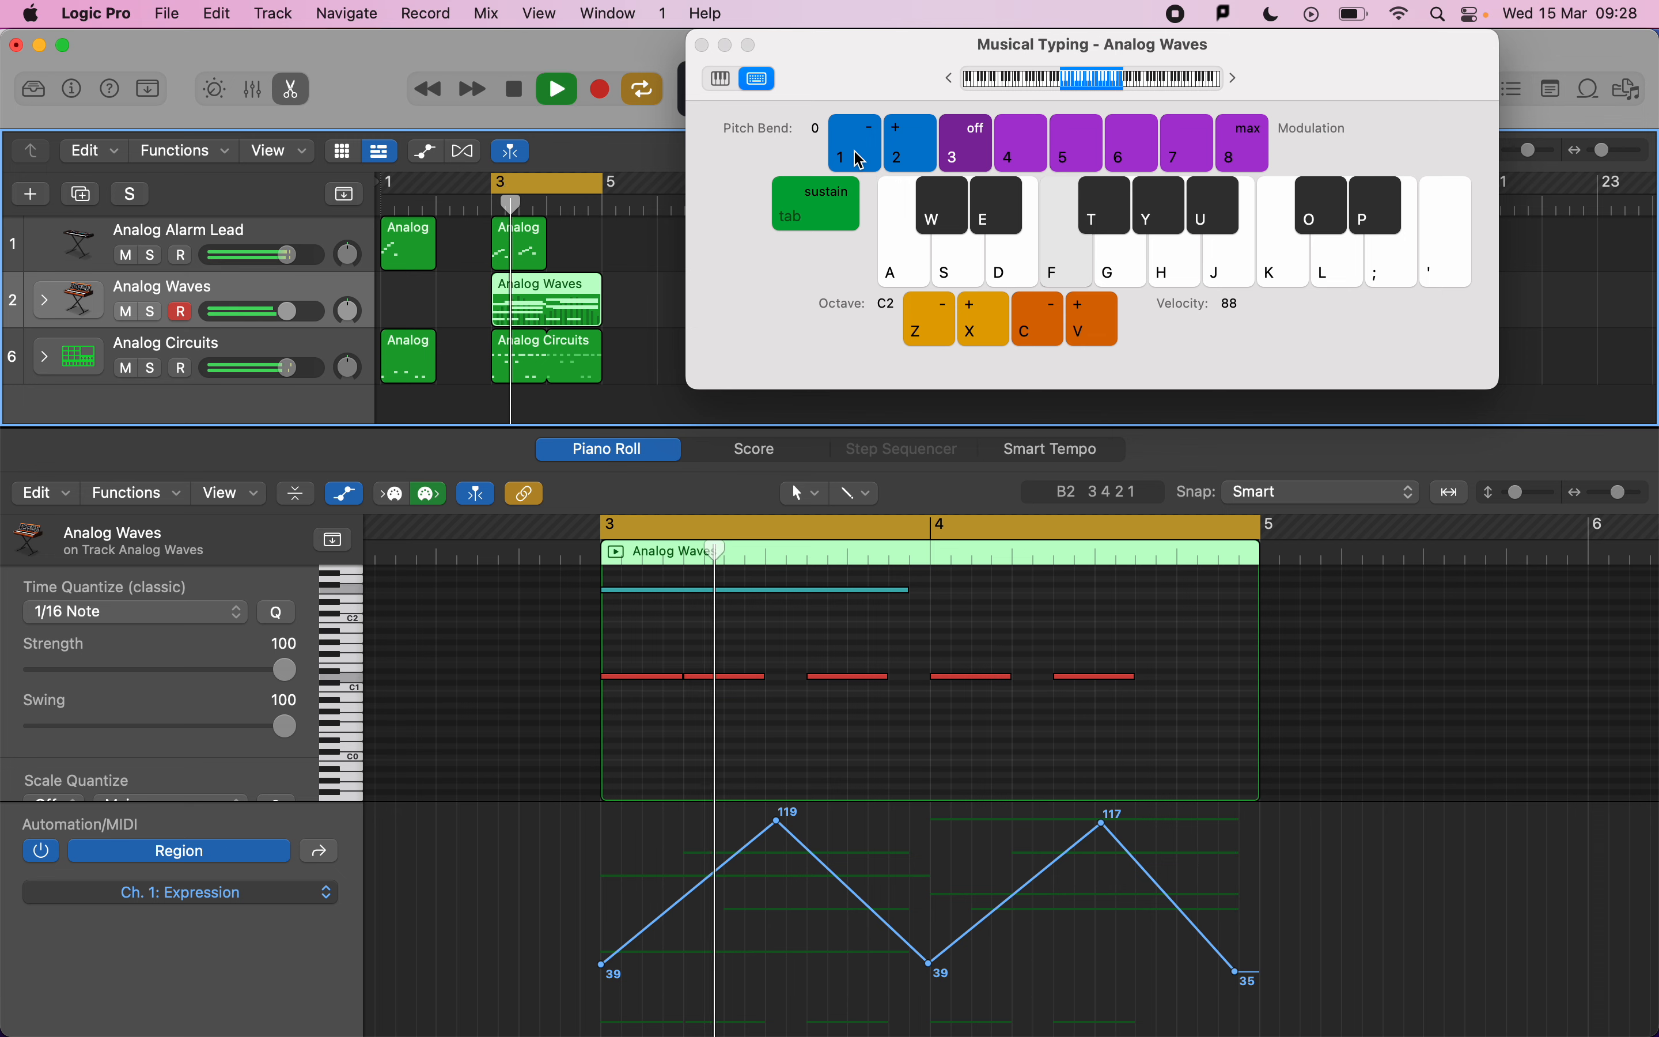
click(149, 313)
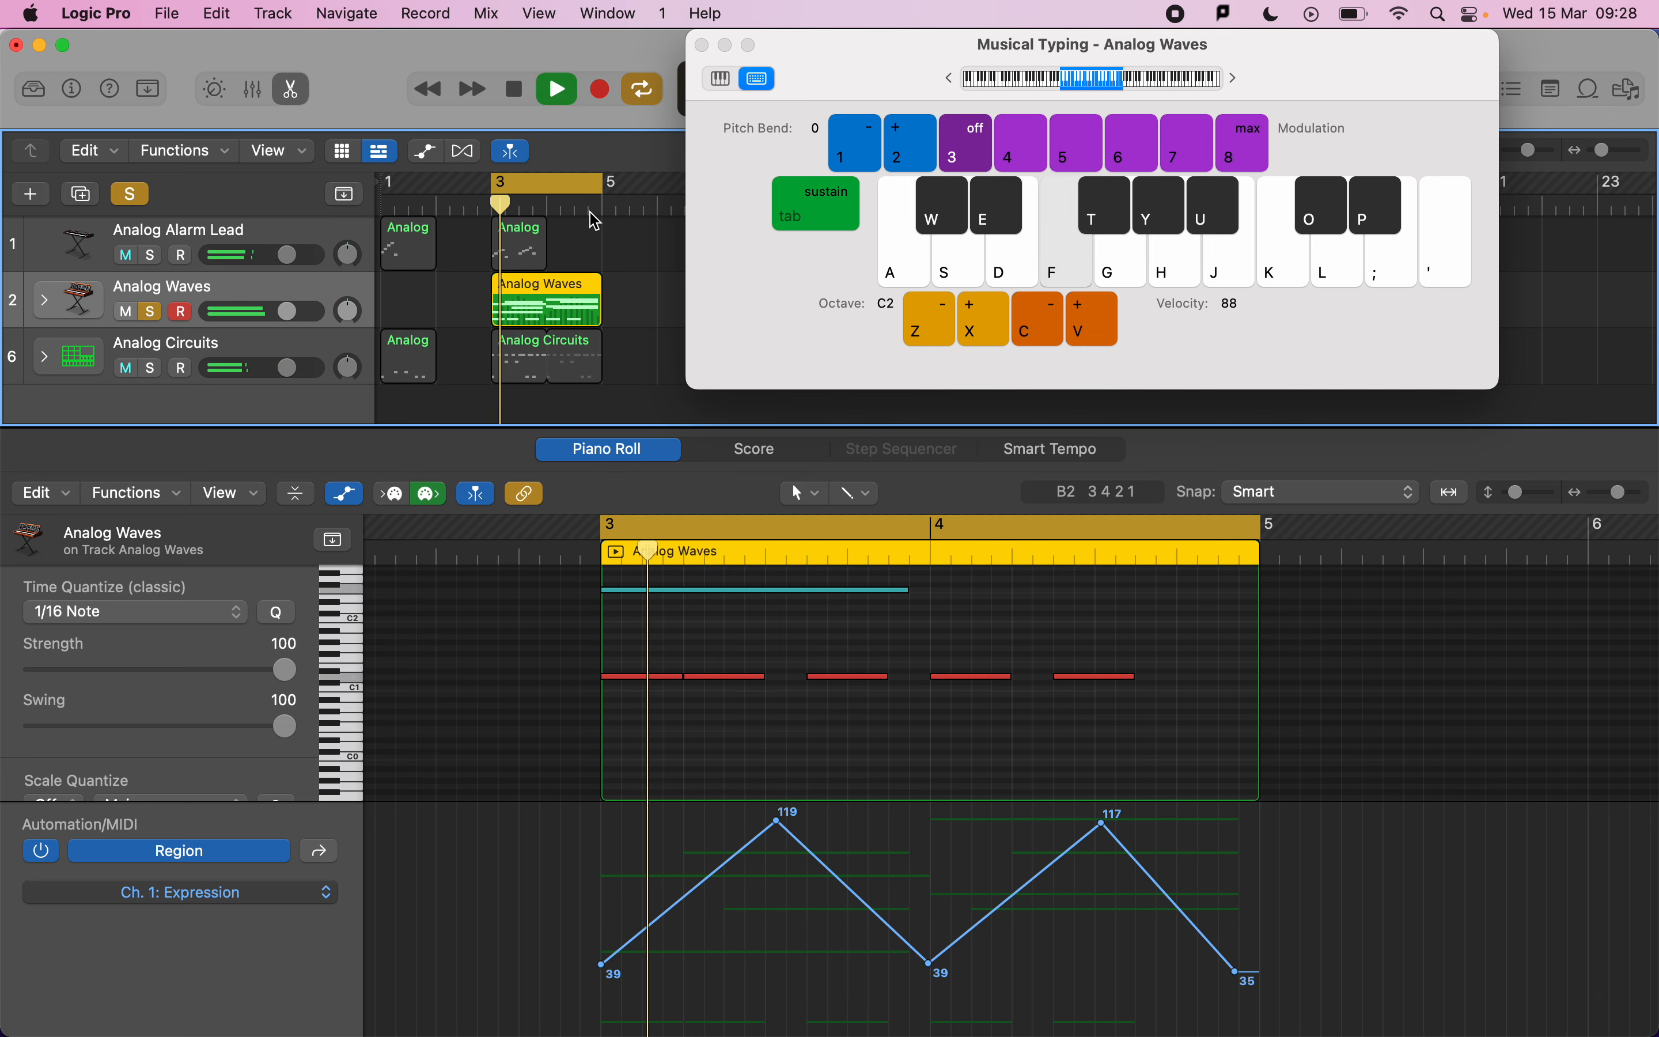
click(854, 156)
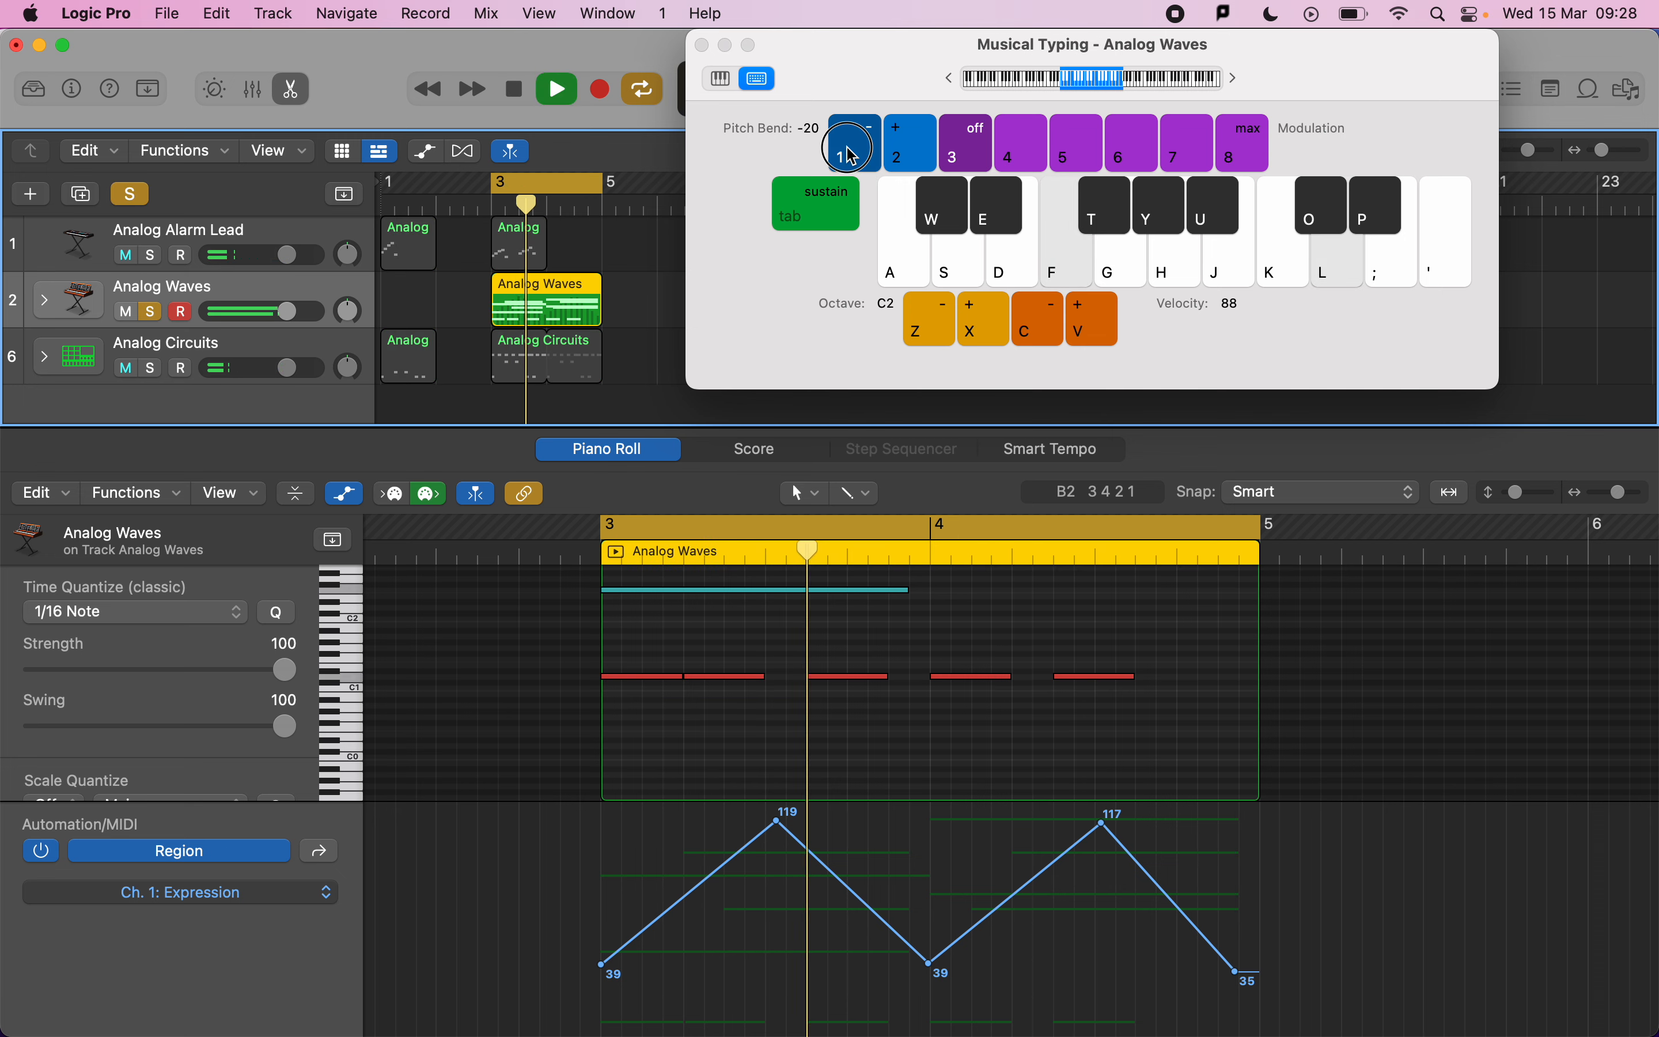
click(905, 161)
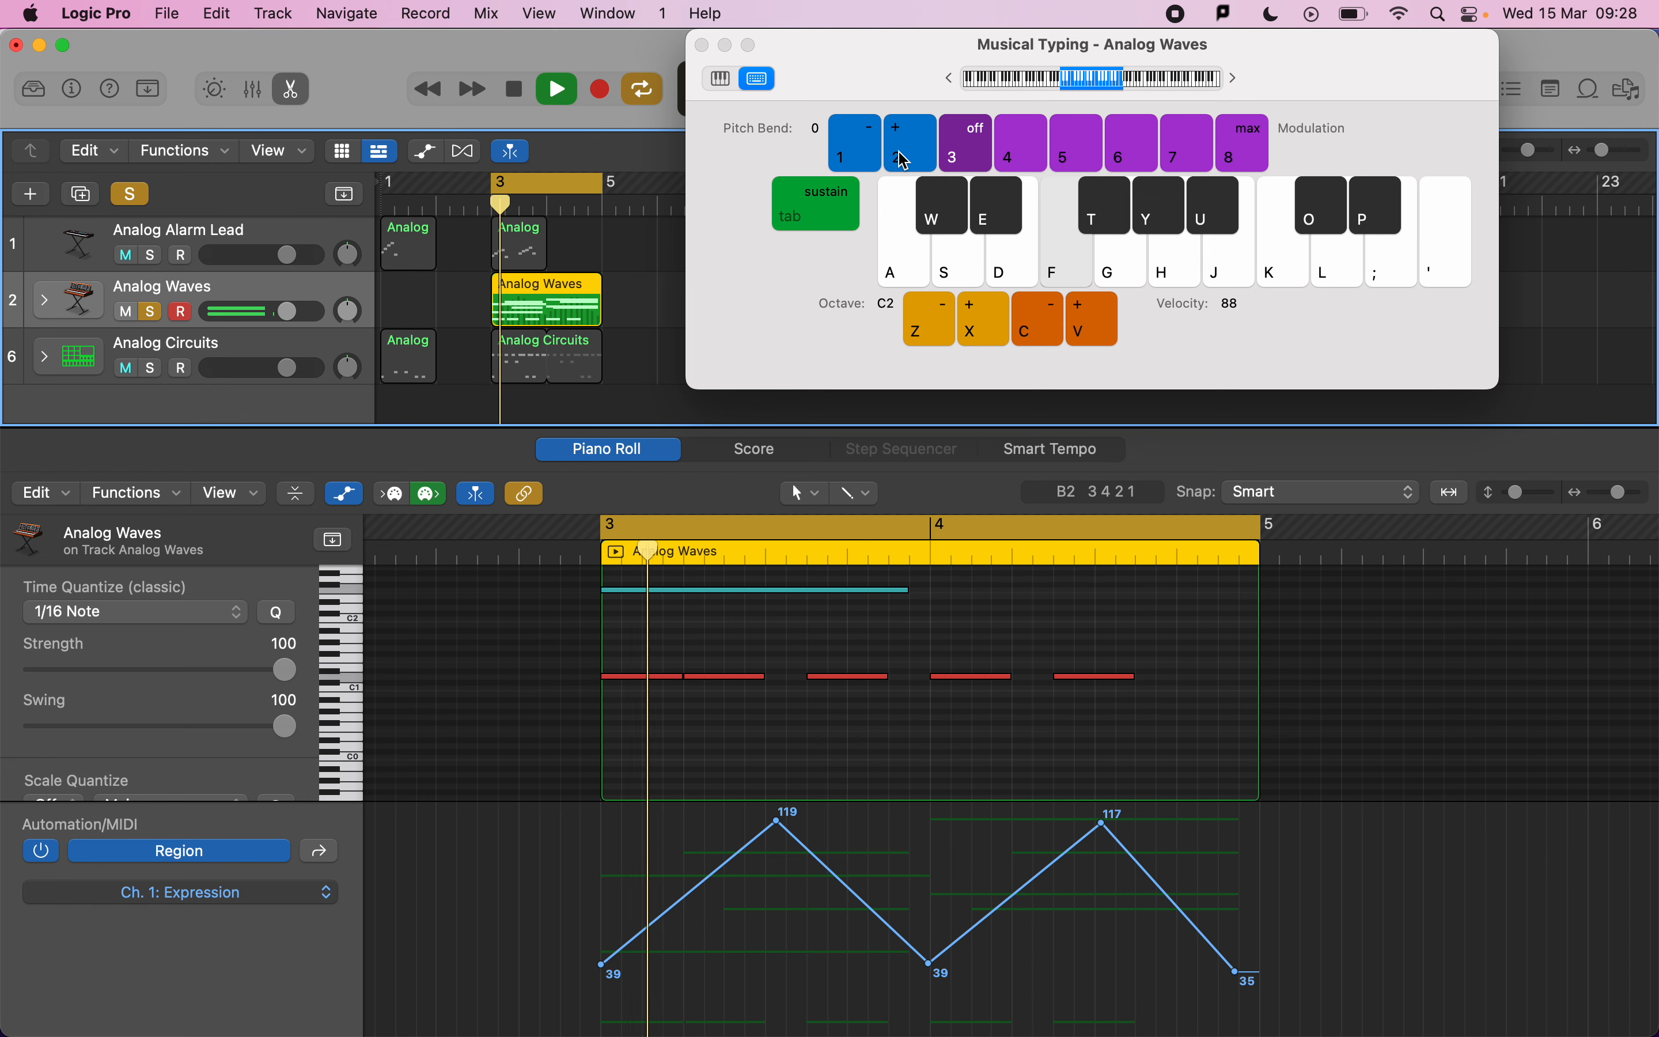
click(847, 158)
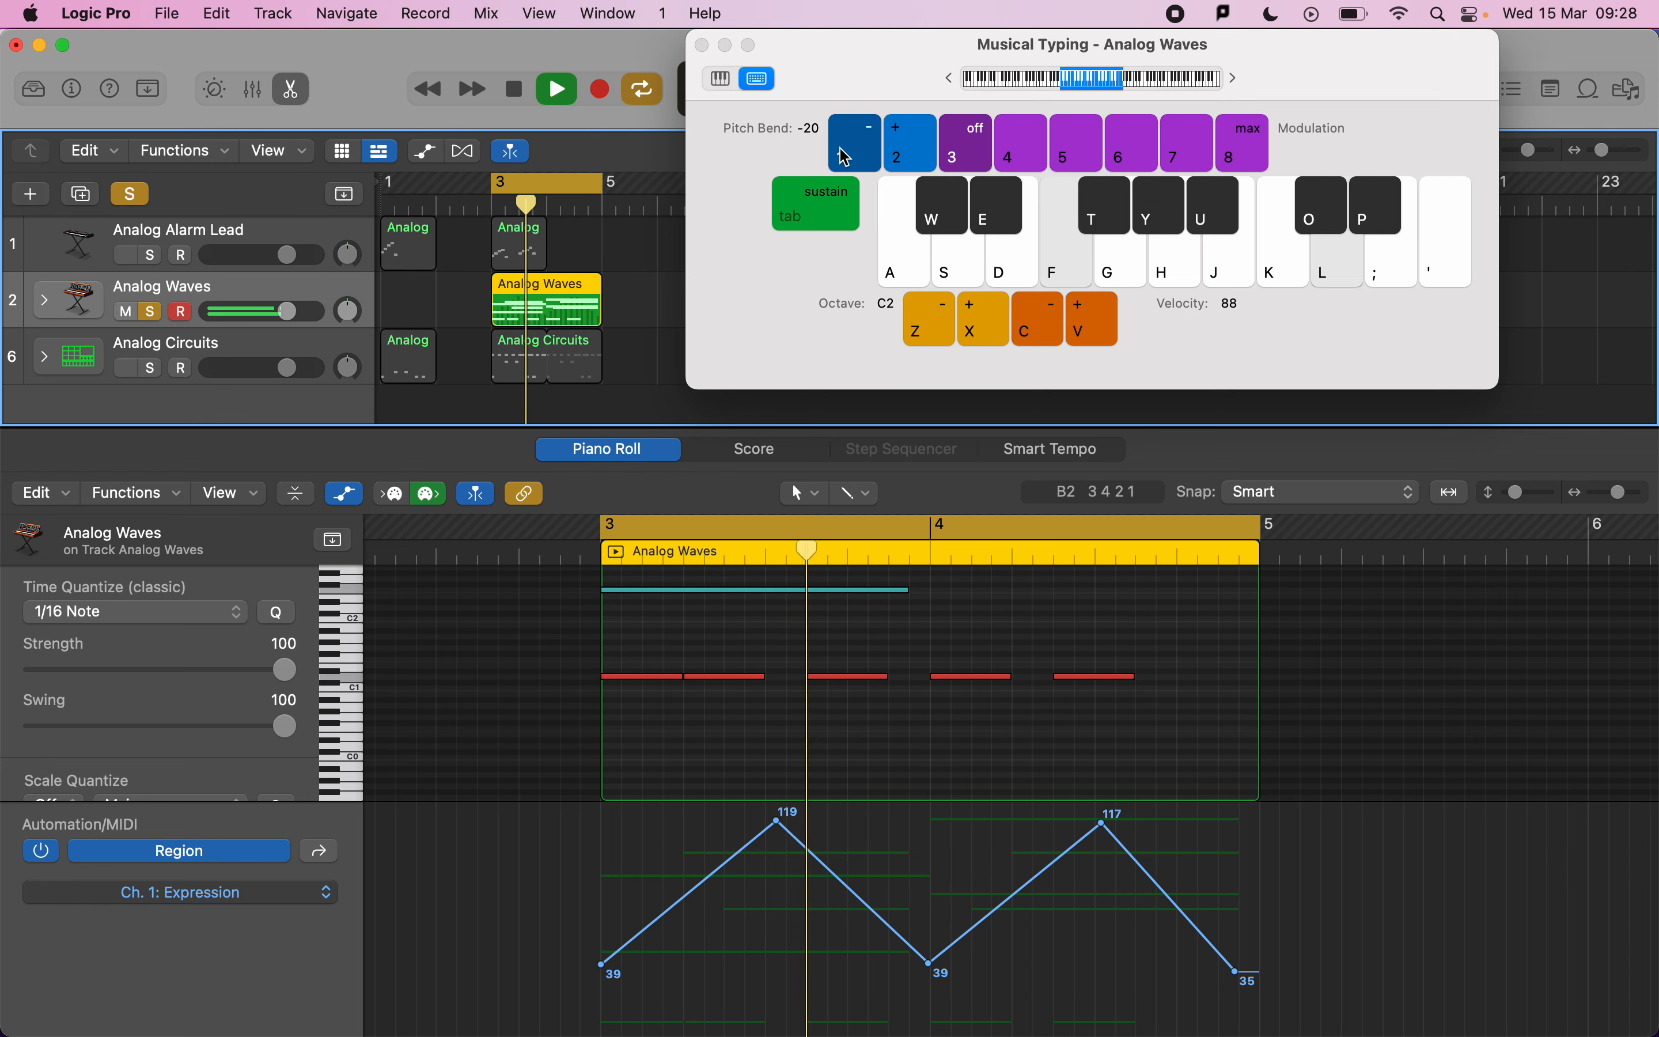
click(919, 159)
key(space)
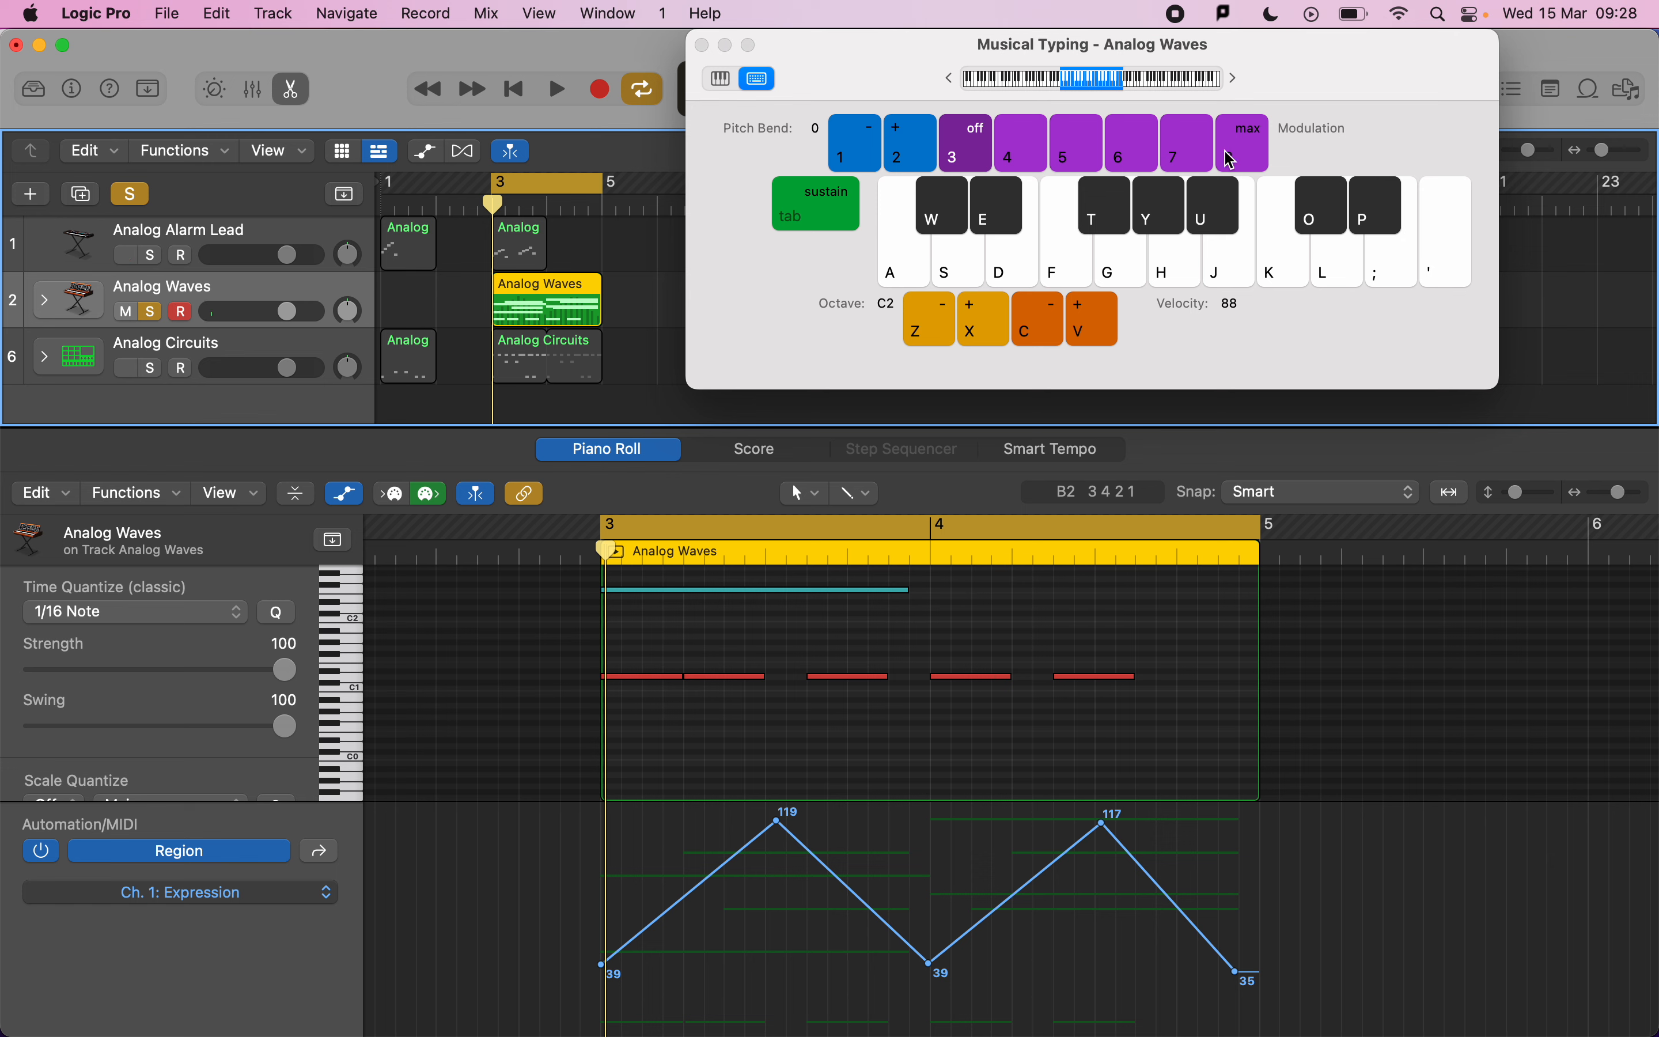
Audition the modulation keys over the playing pad loop.
key(space)
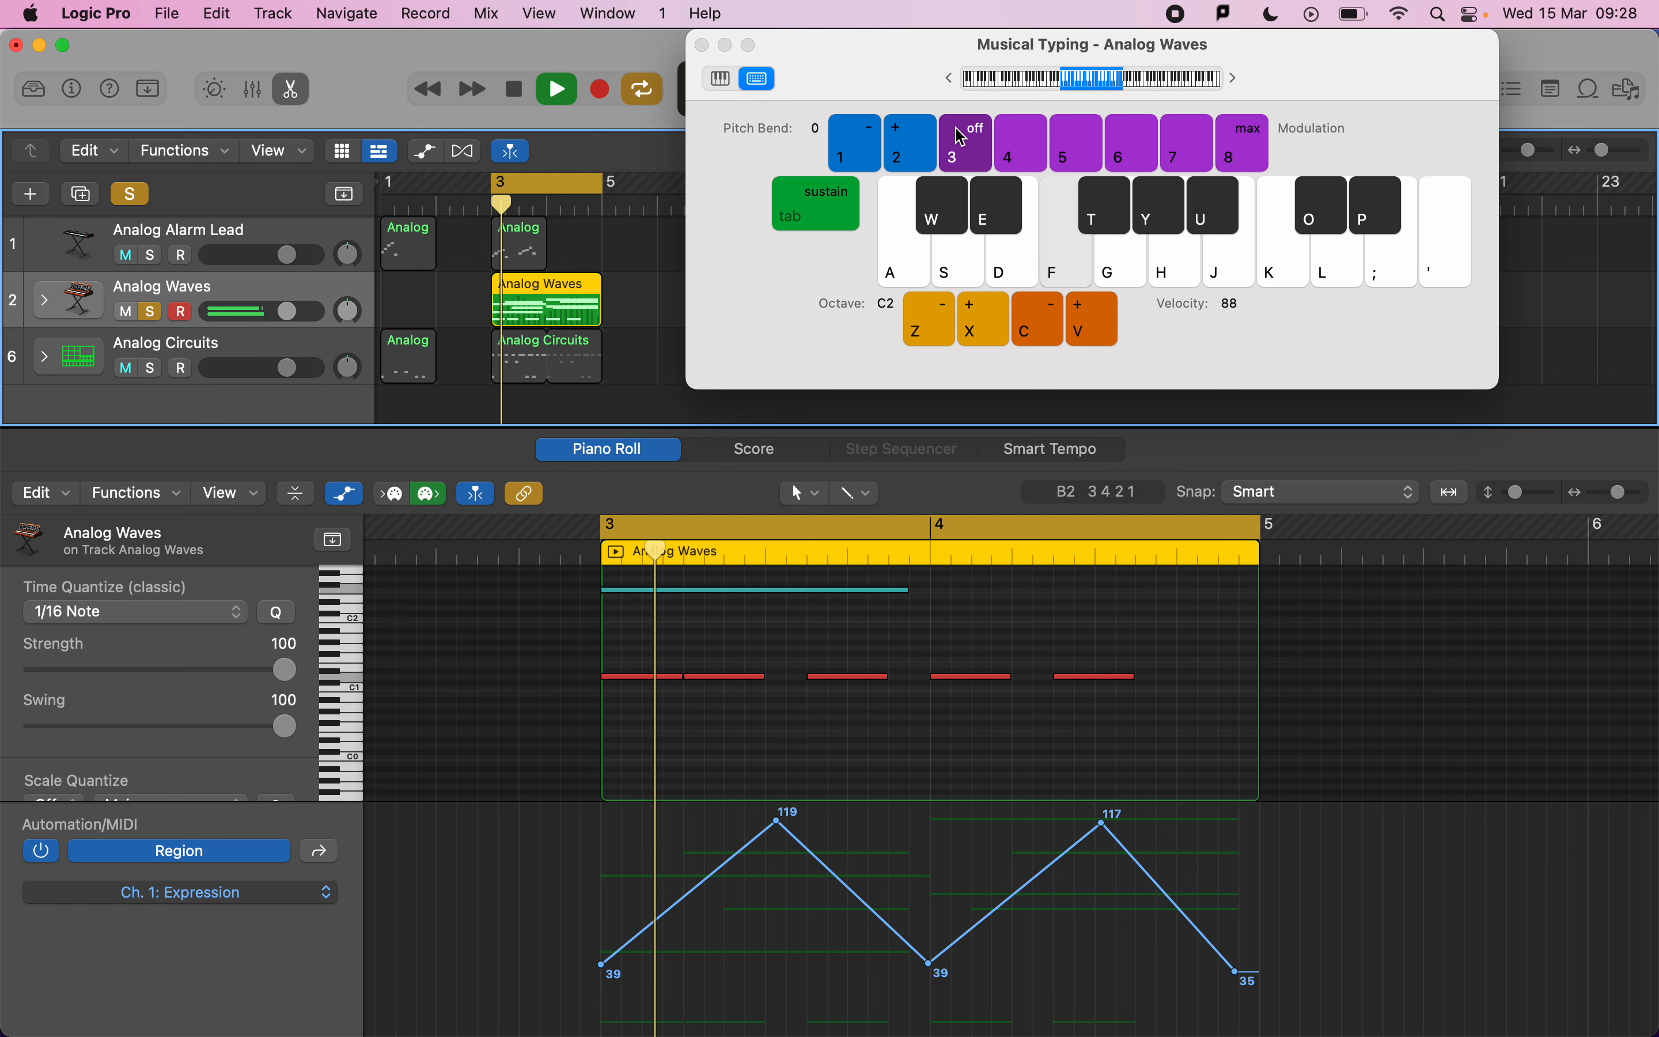
click(1069, 152)
click(1139, 150)
click(1172, 151)
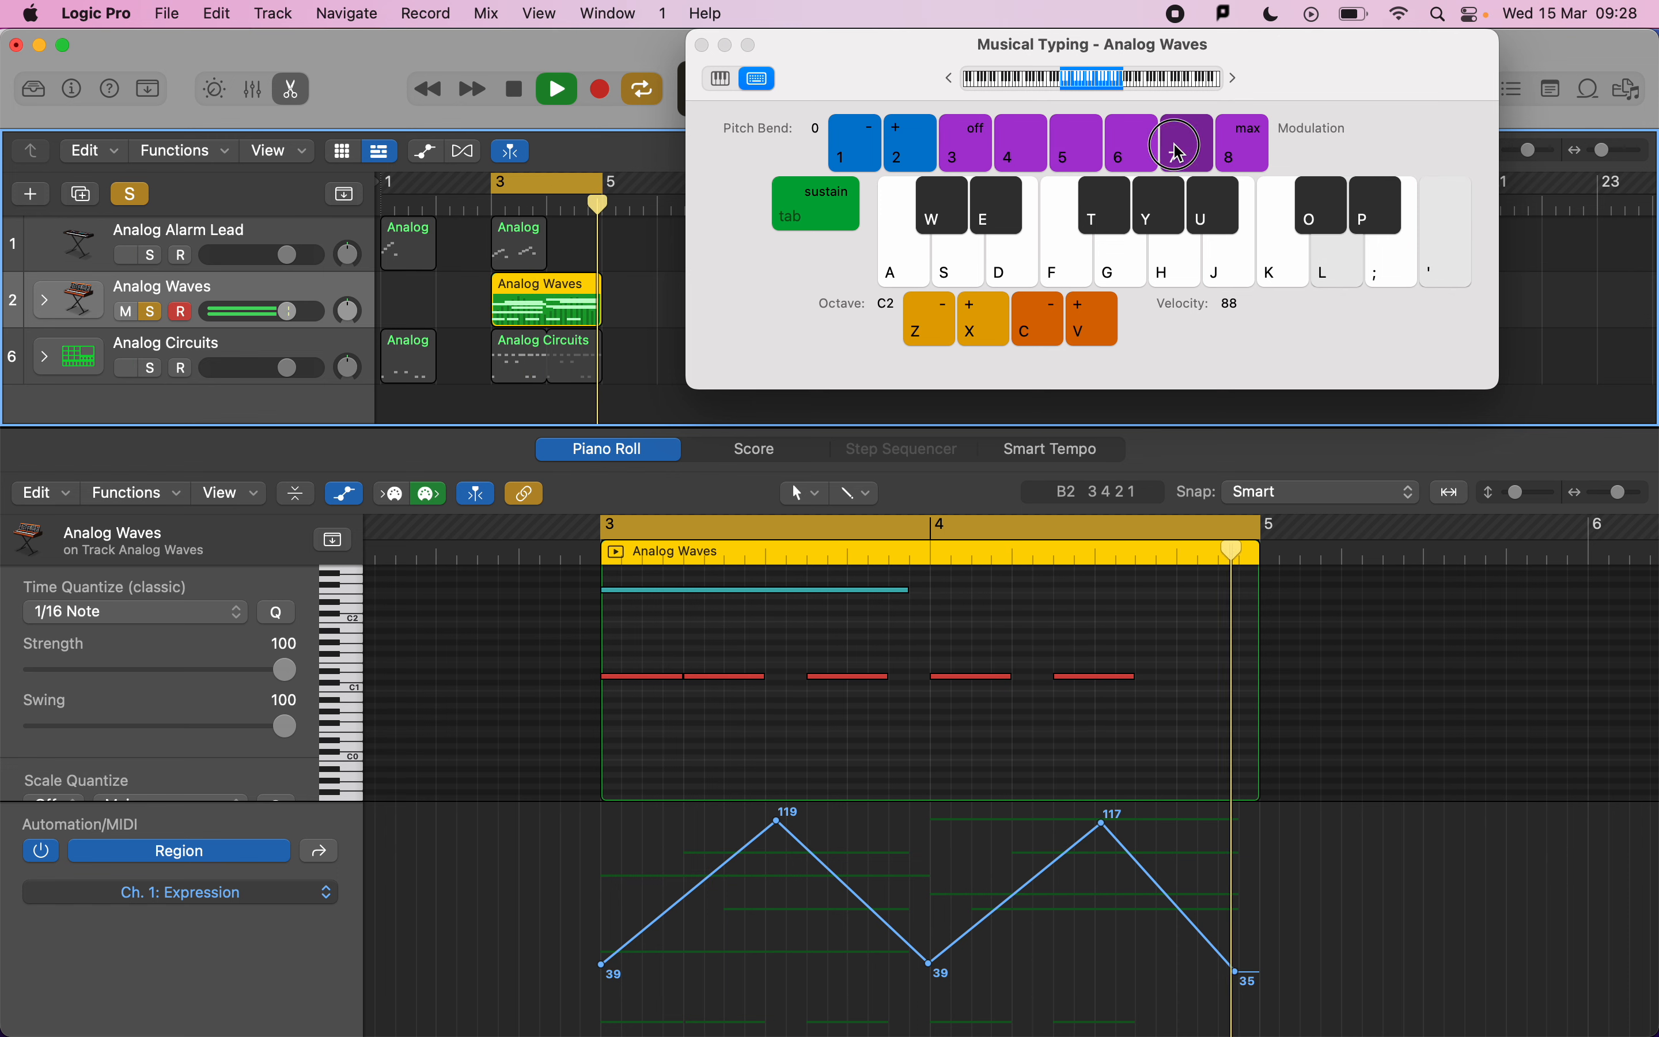
click(1245, 151)
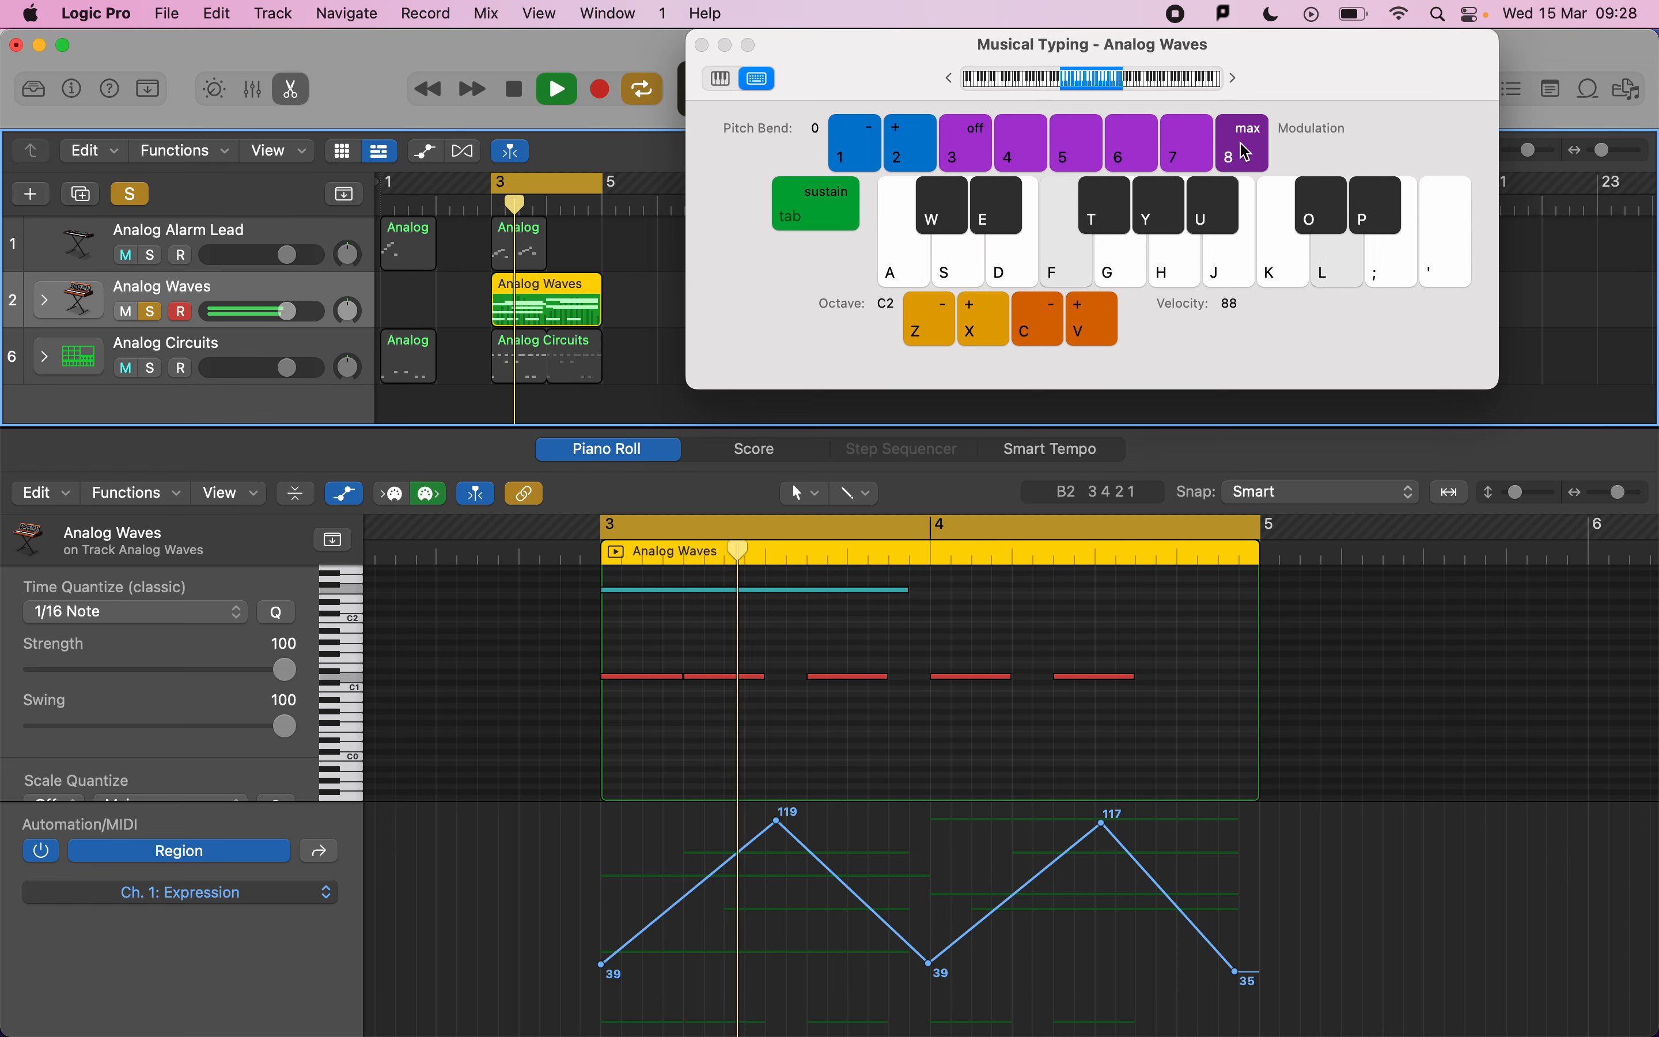
key(space)
click(1191, 145)
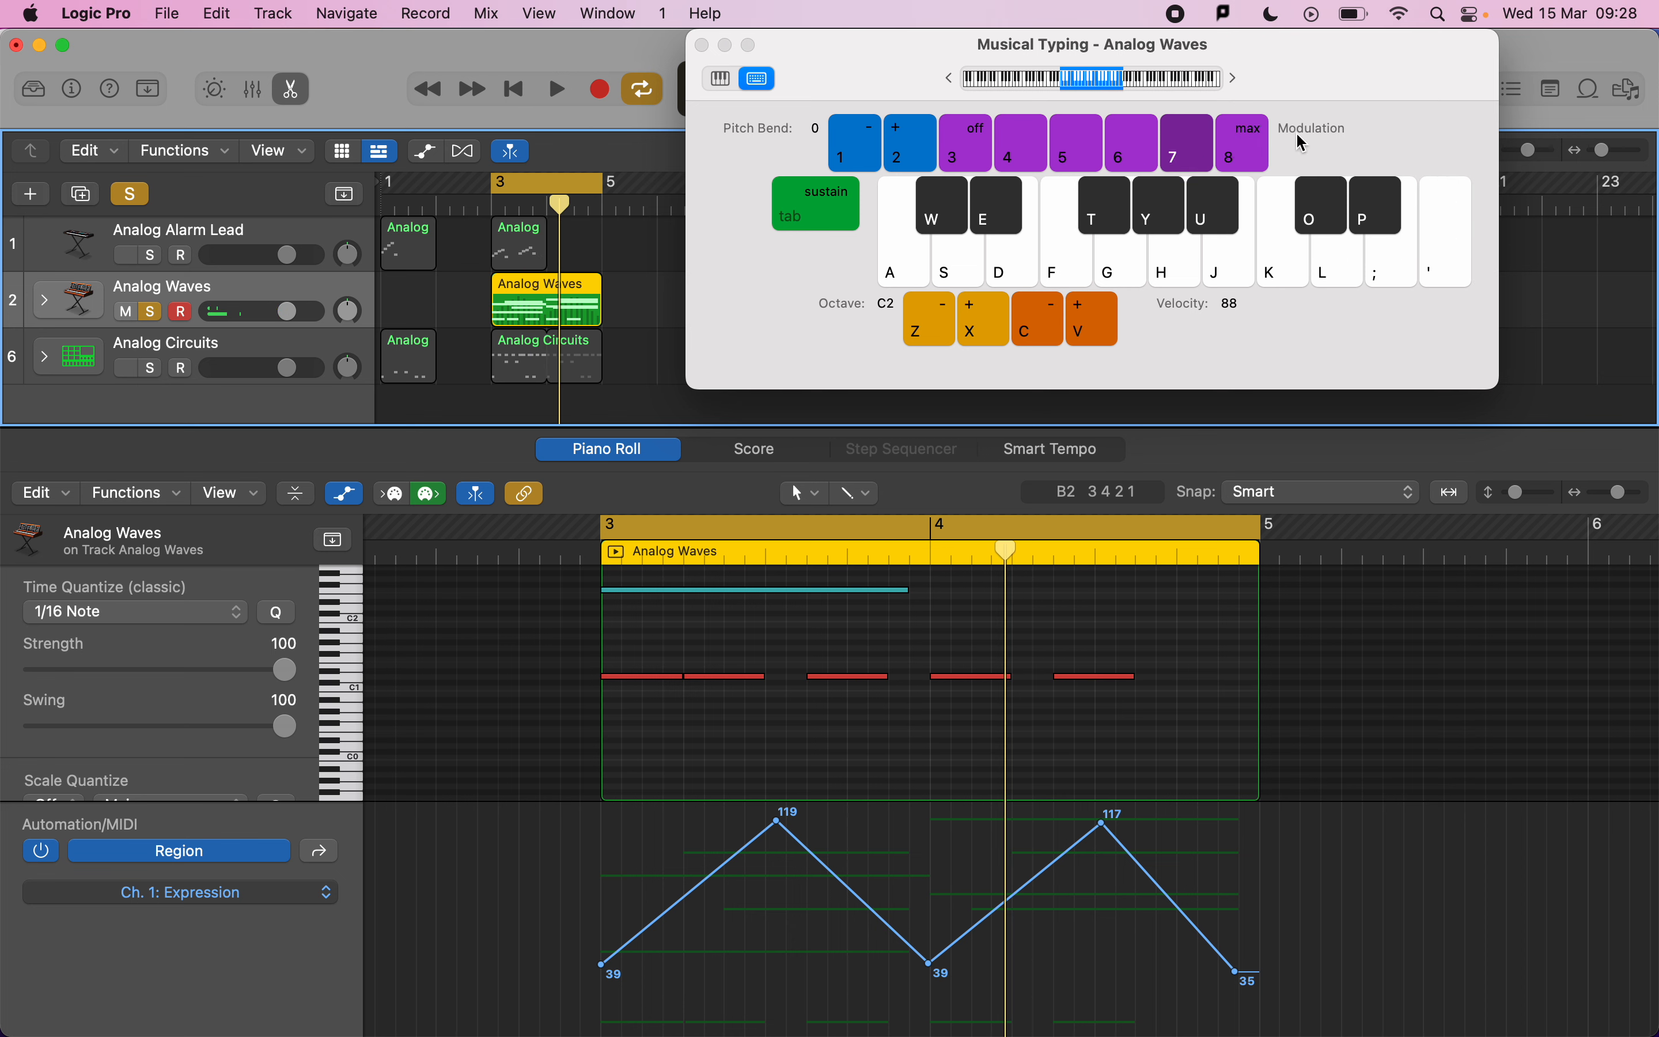
click(1260, 159)
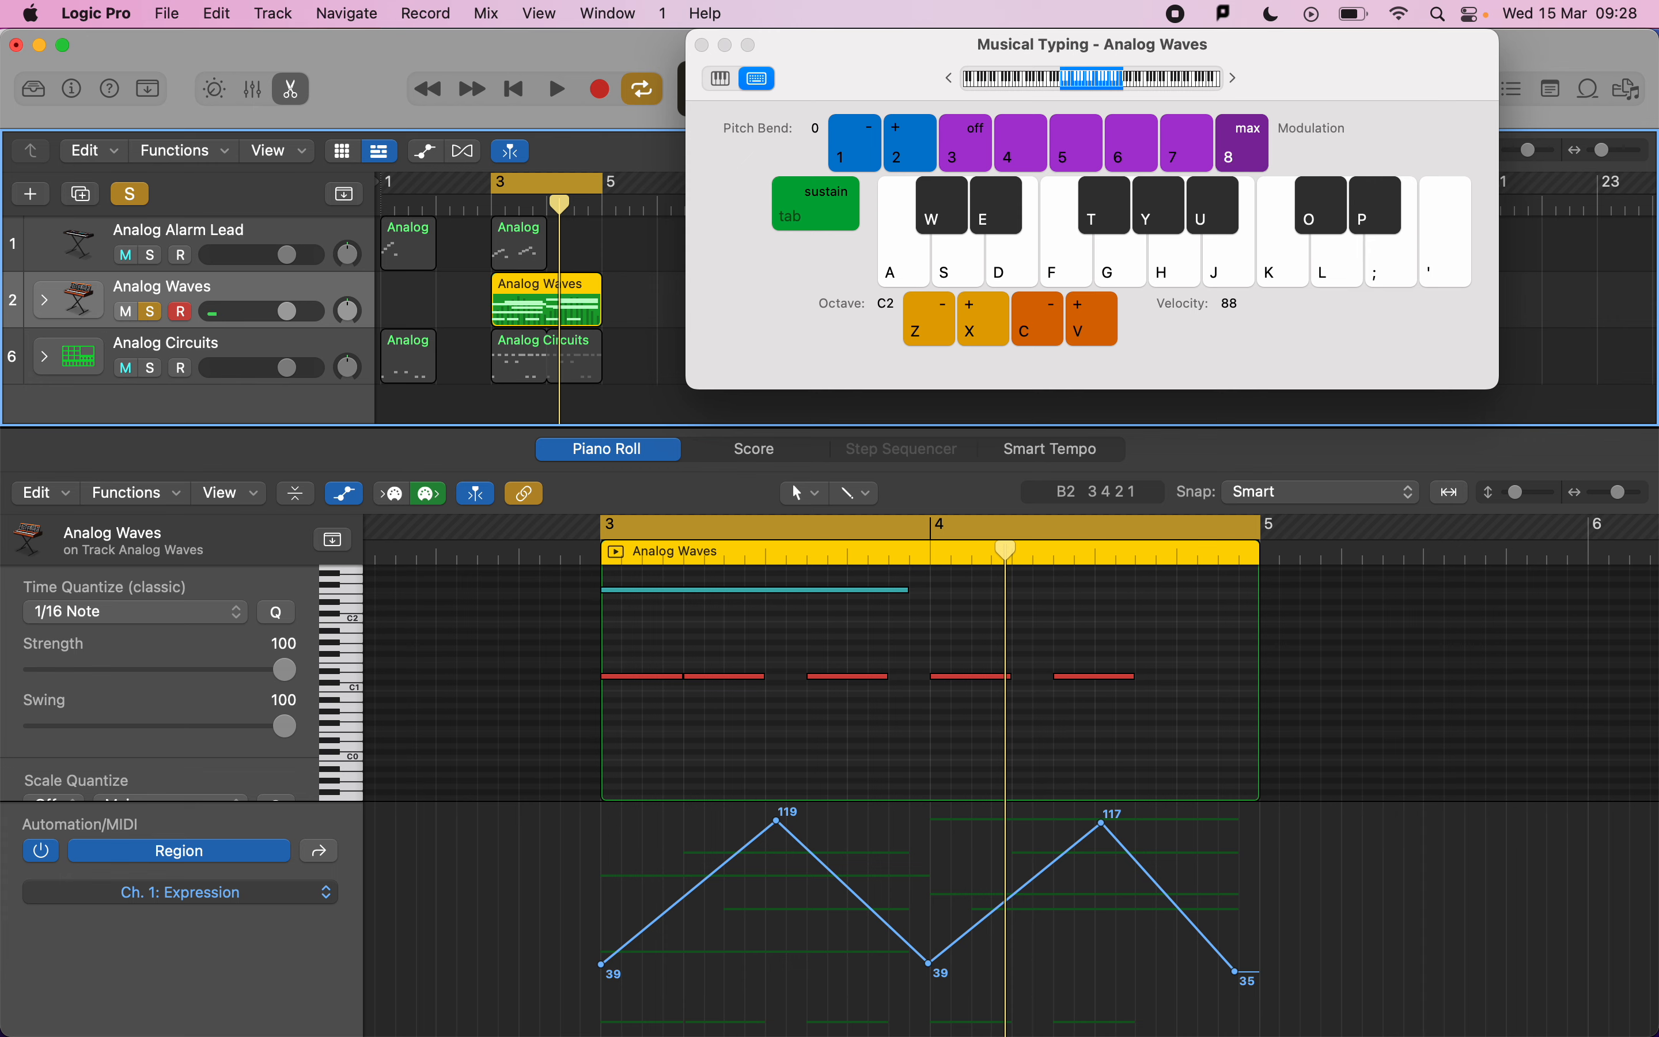
Compare the pad part against the mark scheme's velocity, expression and controller criteria.
key(super+Tab)
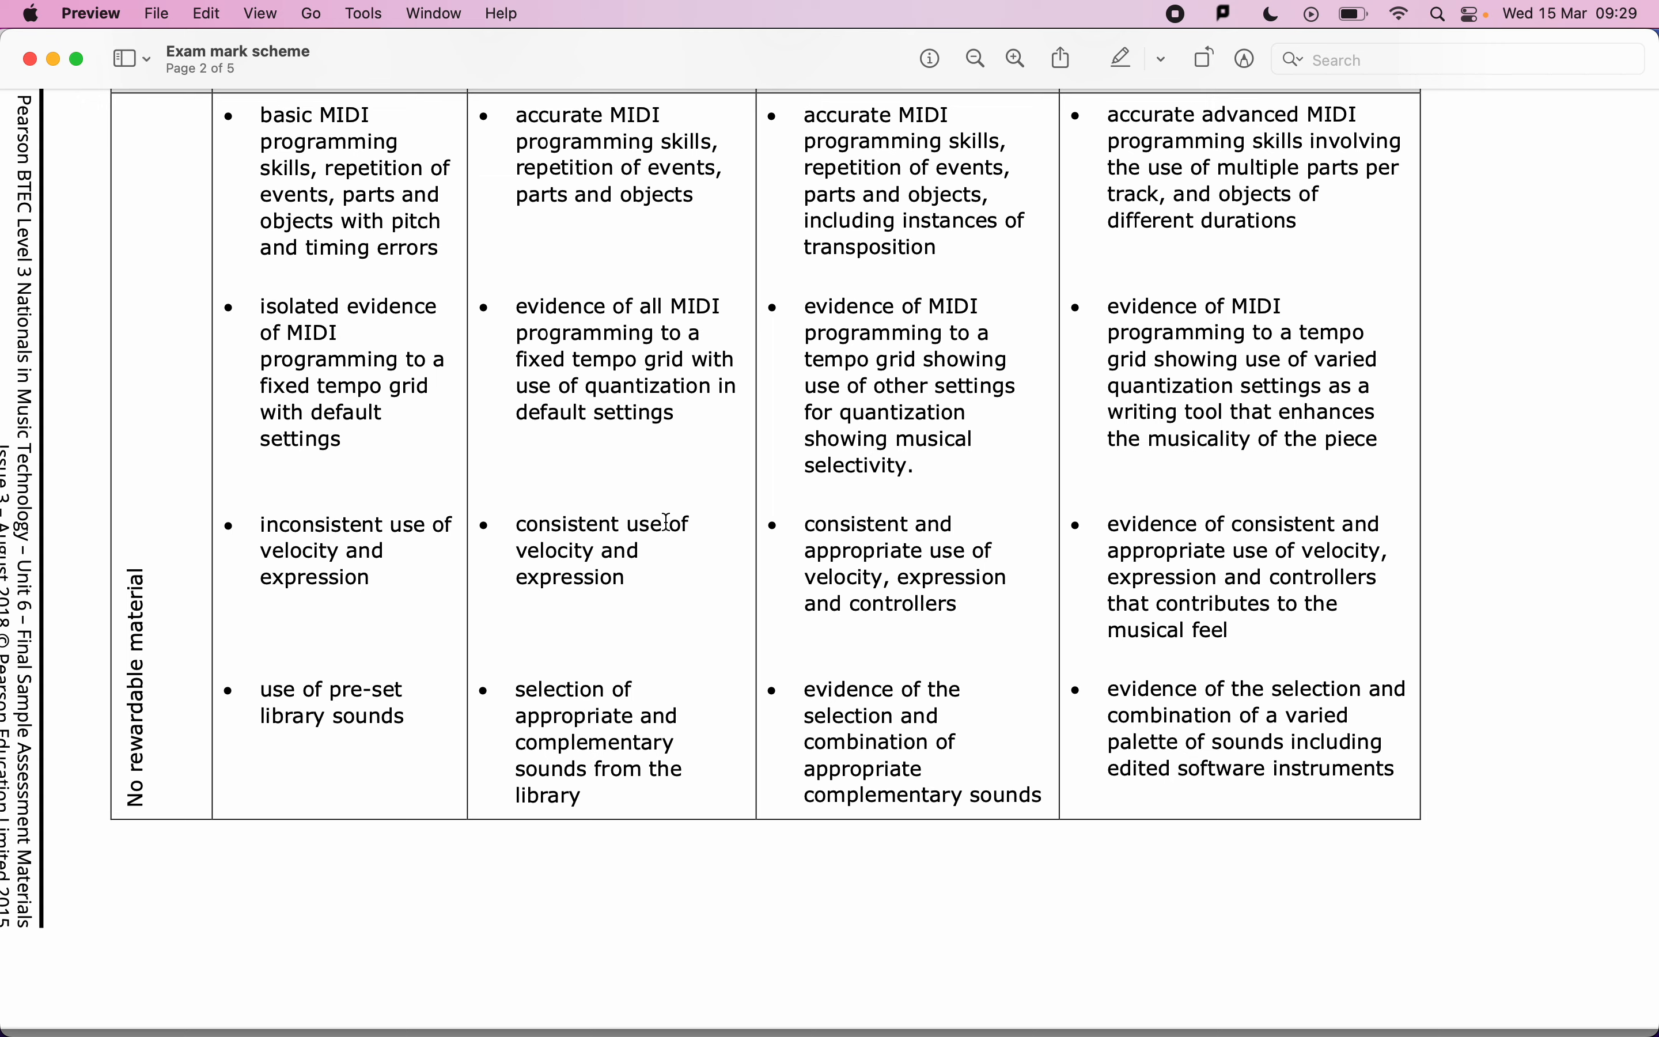
key(super+Tab)
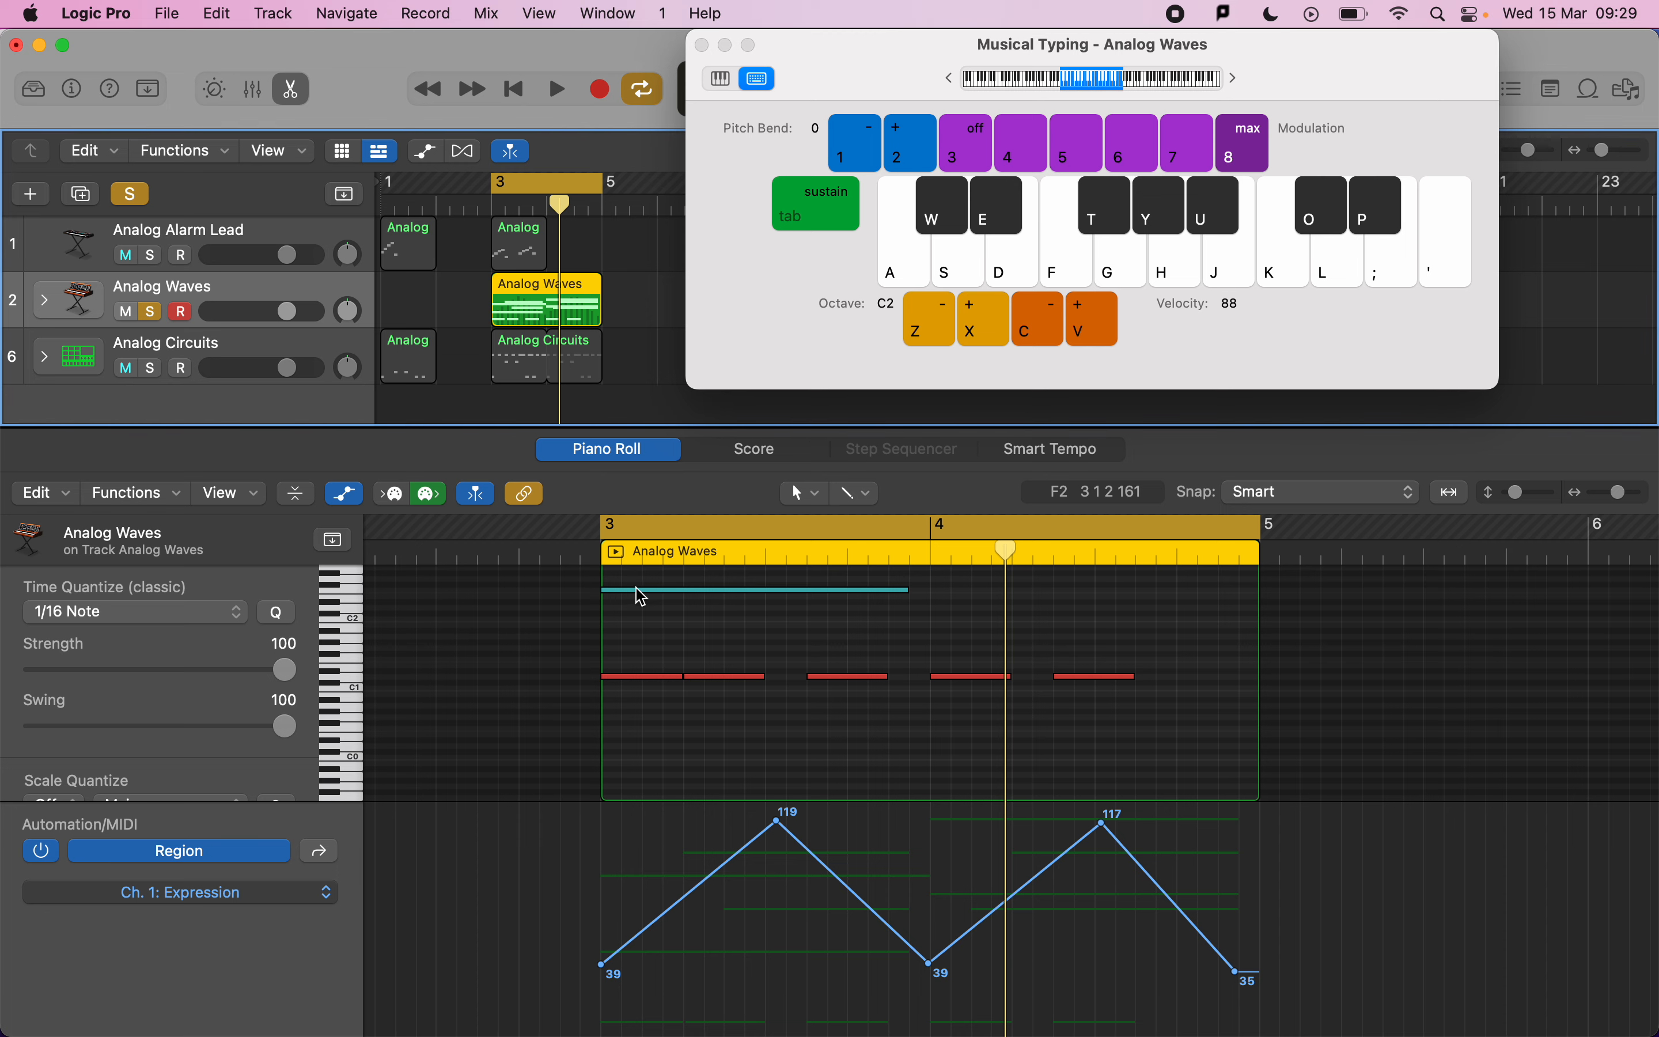
key(super+Tab)
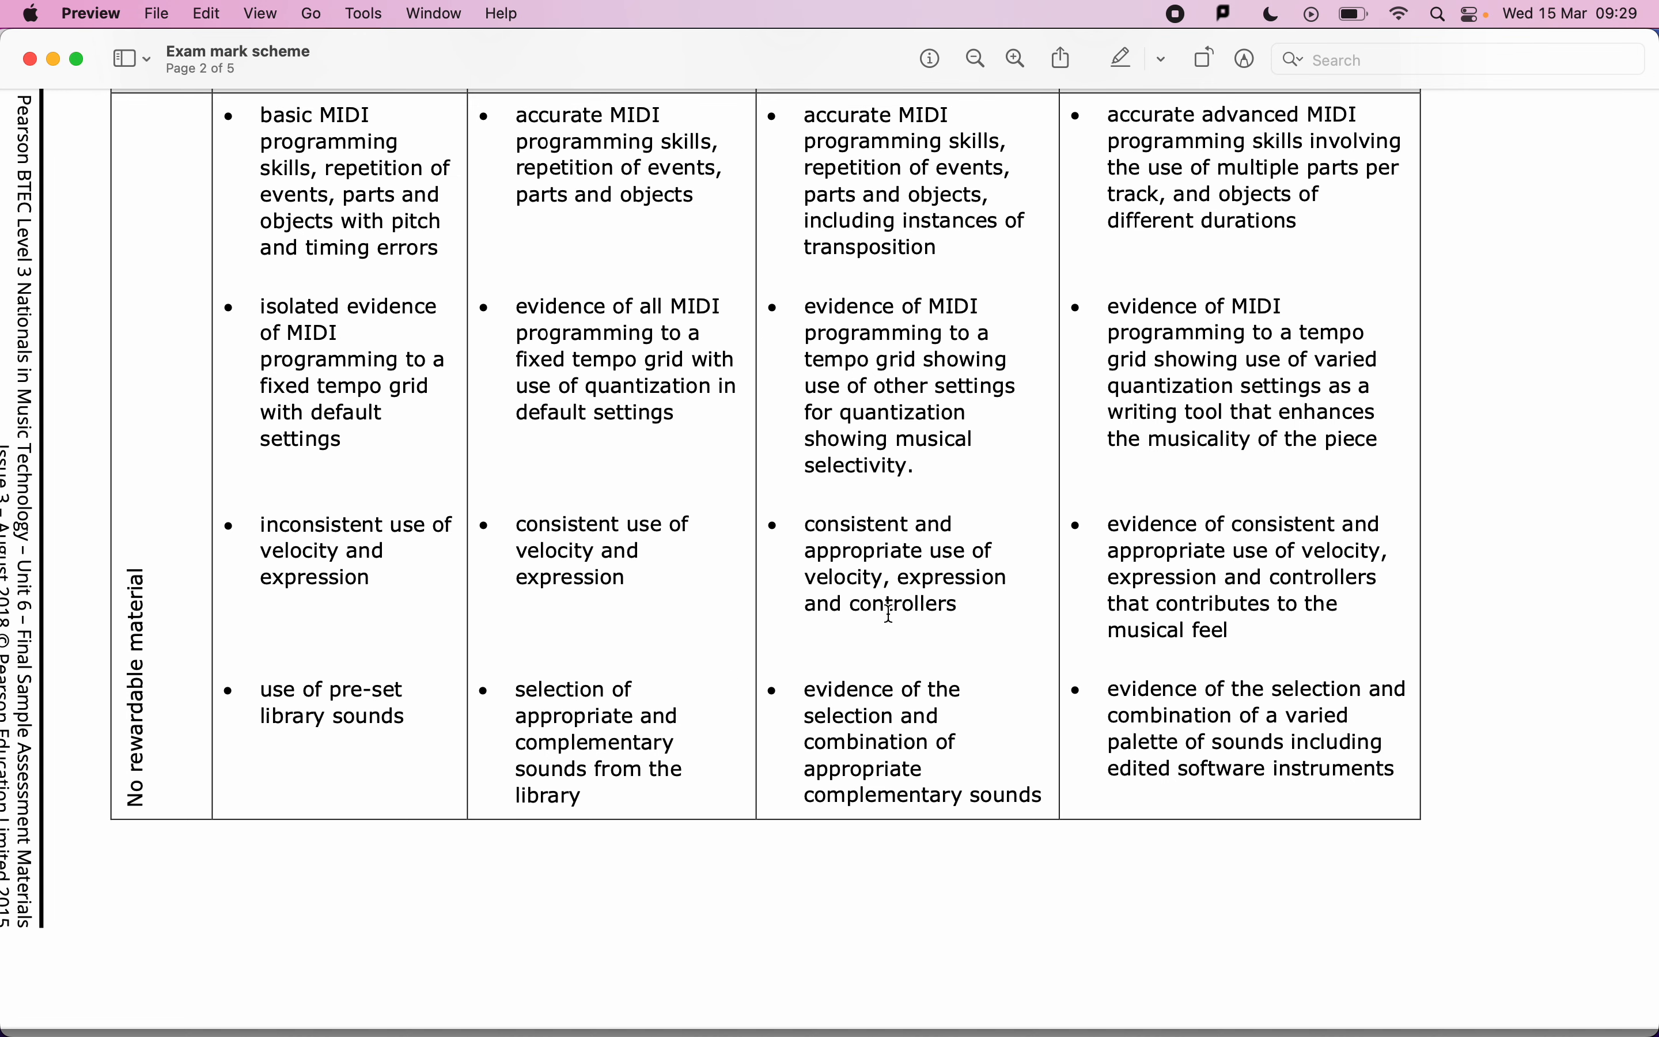
key(super+Tab)
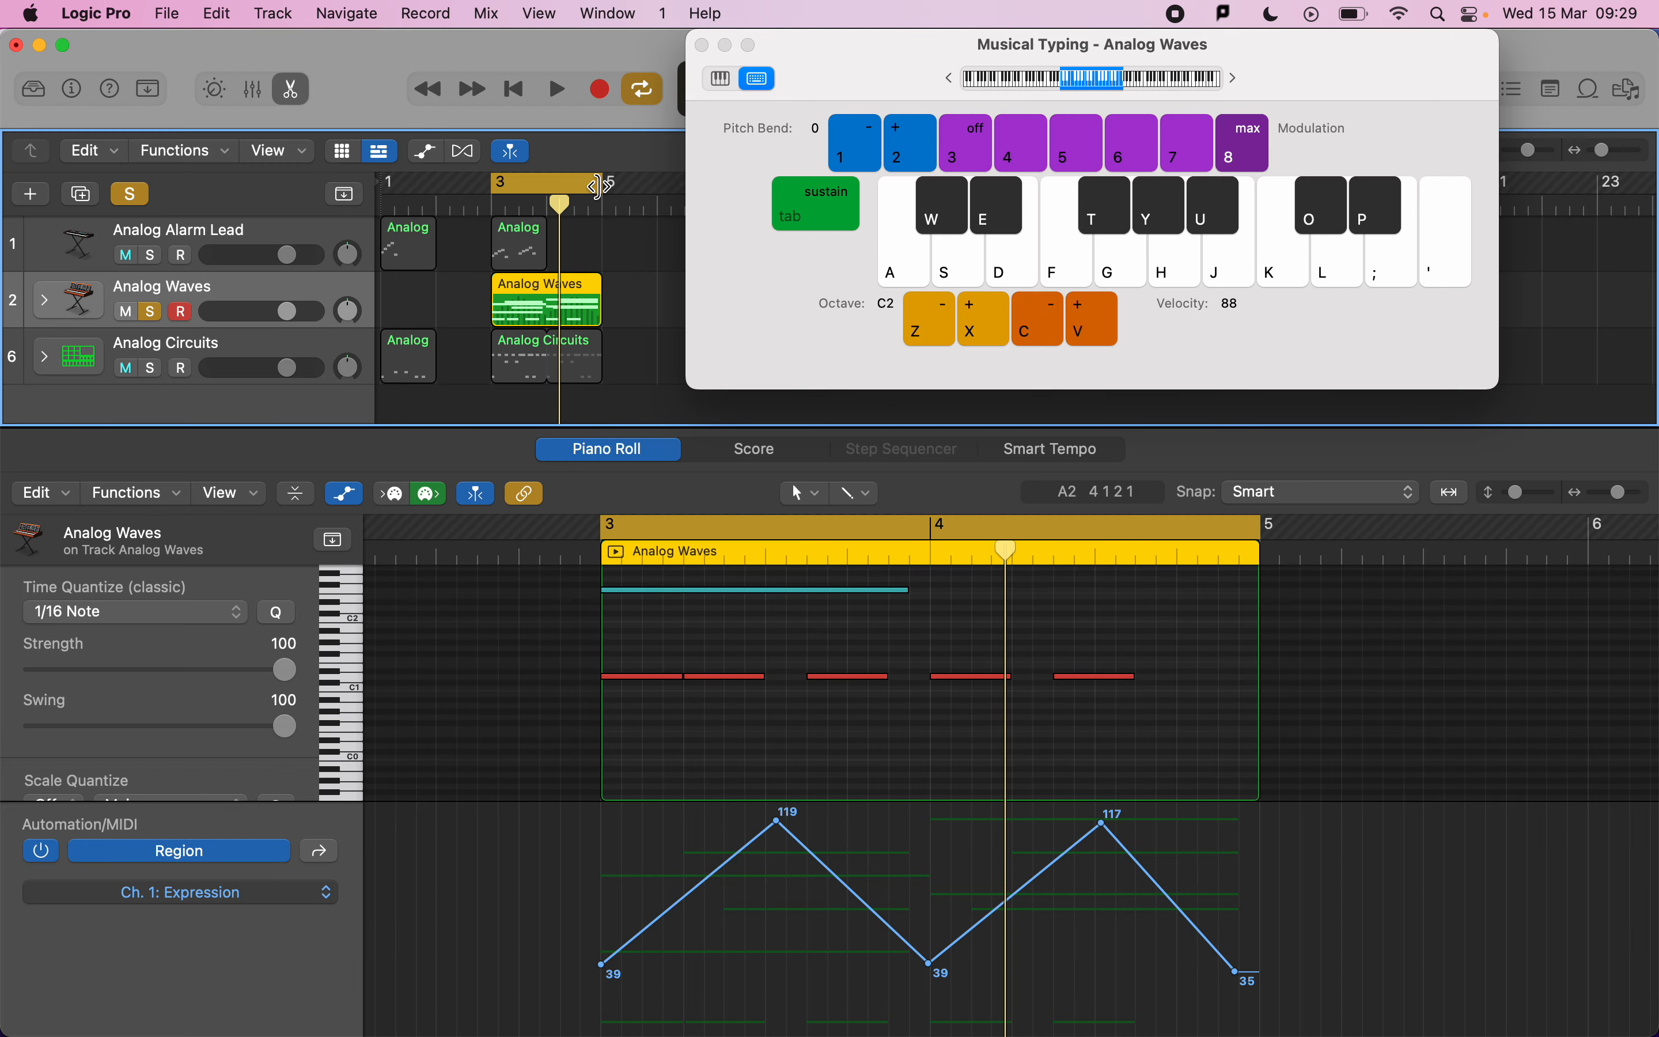
Extend the cycle to run from bar 3 to bar 7 and copy the Analog Waves region to bar 5.
scroll(596, 185, right, 3)
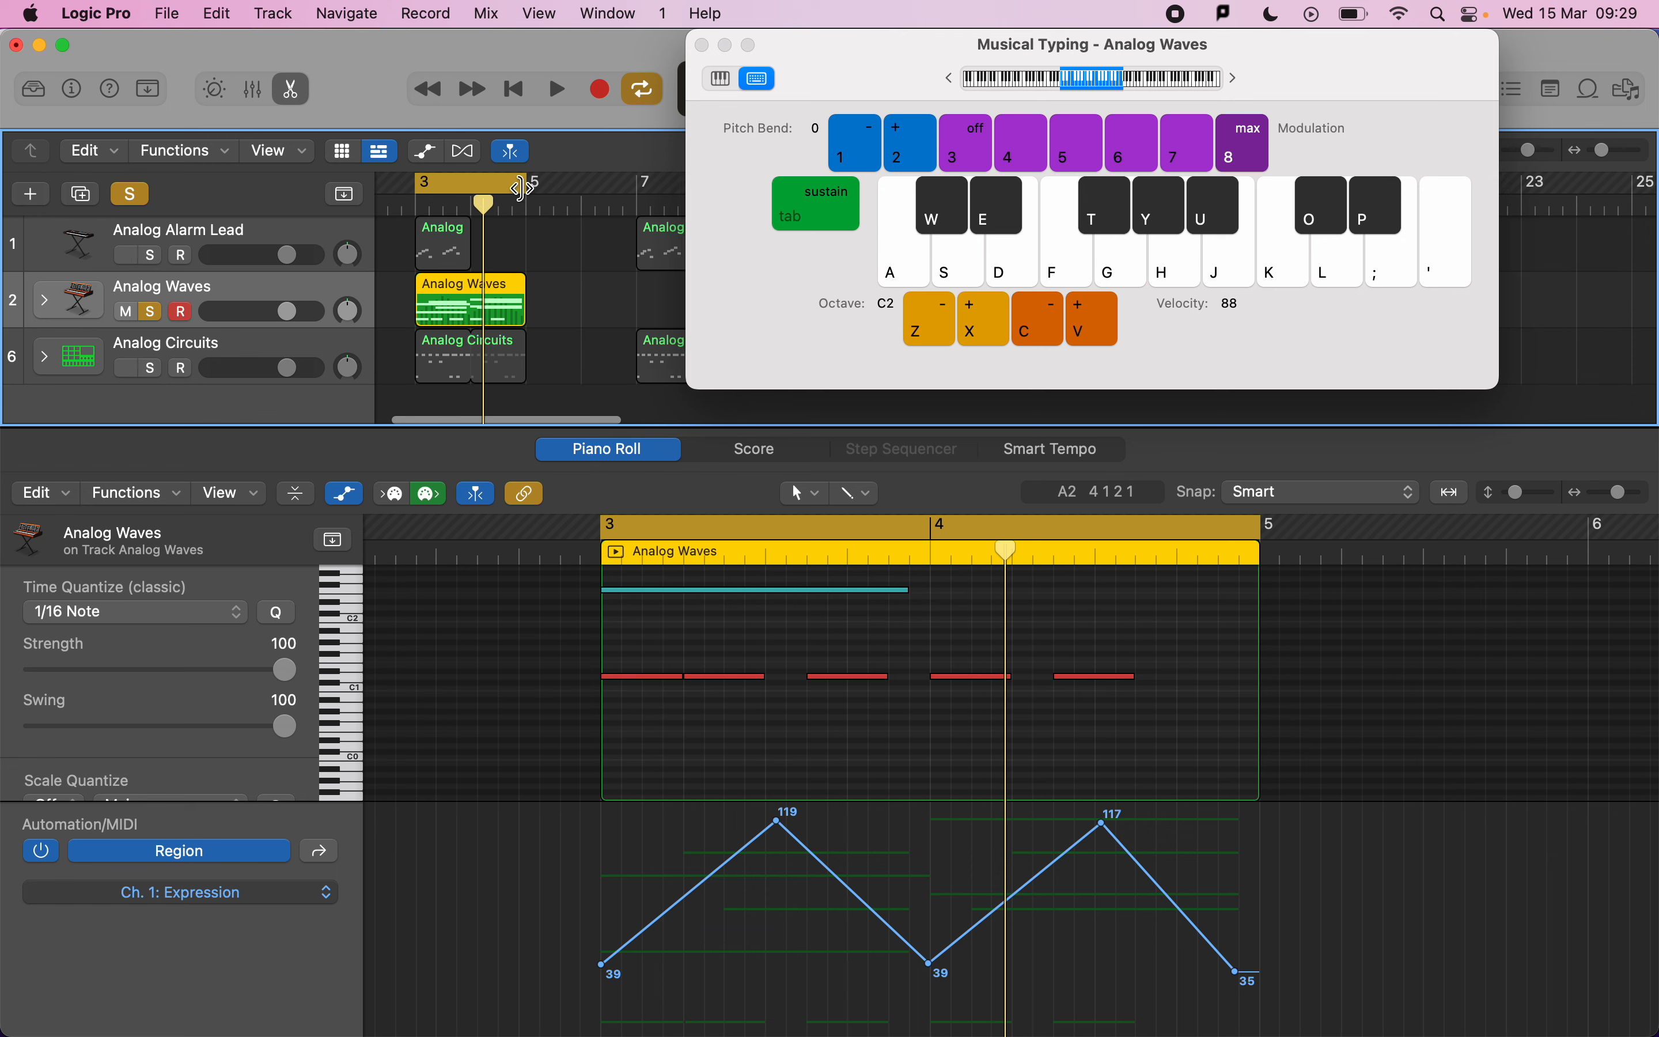
drag(524, 187, 628, 187)
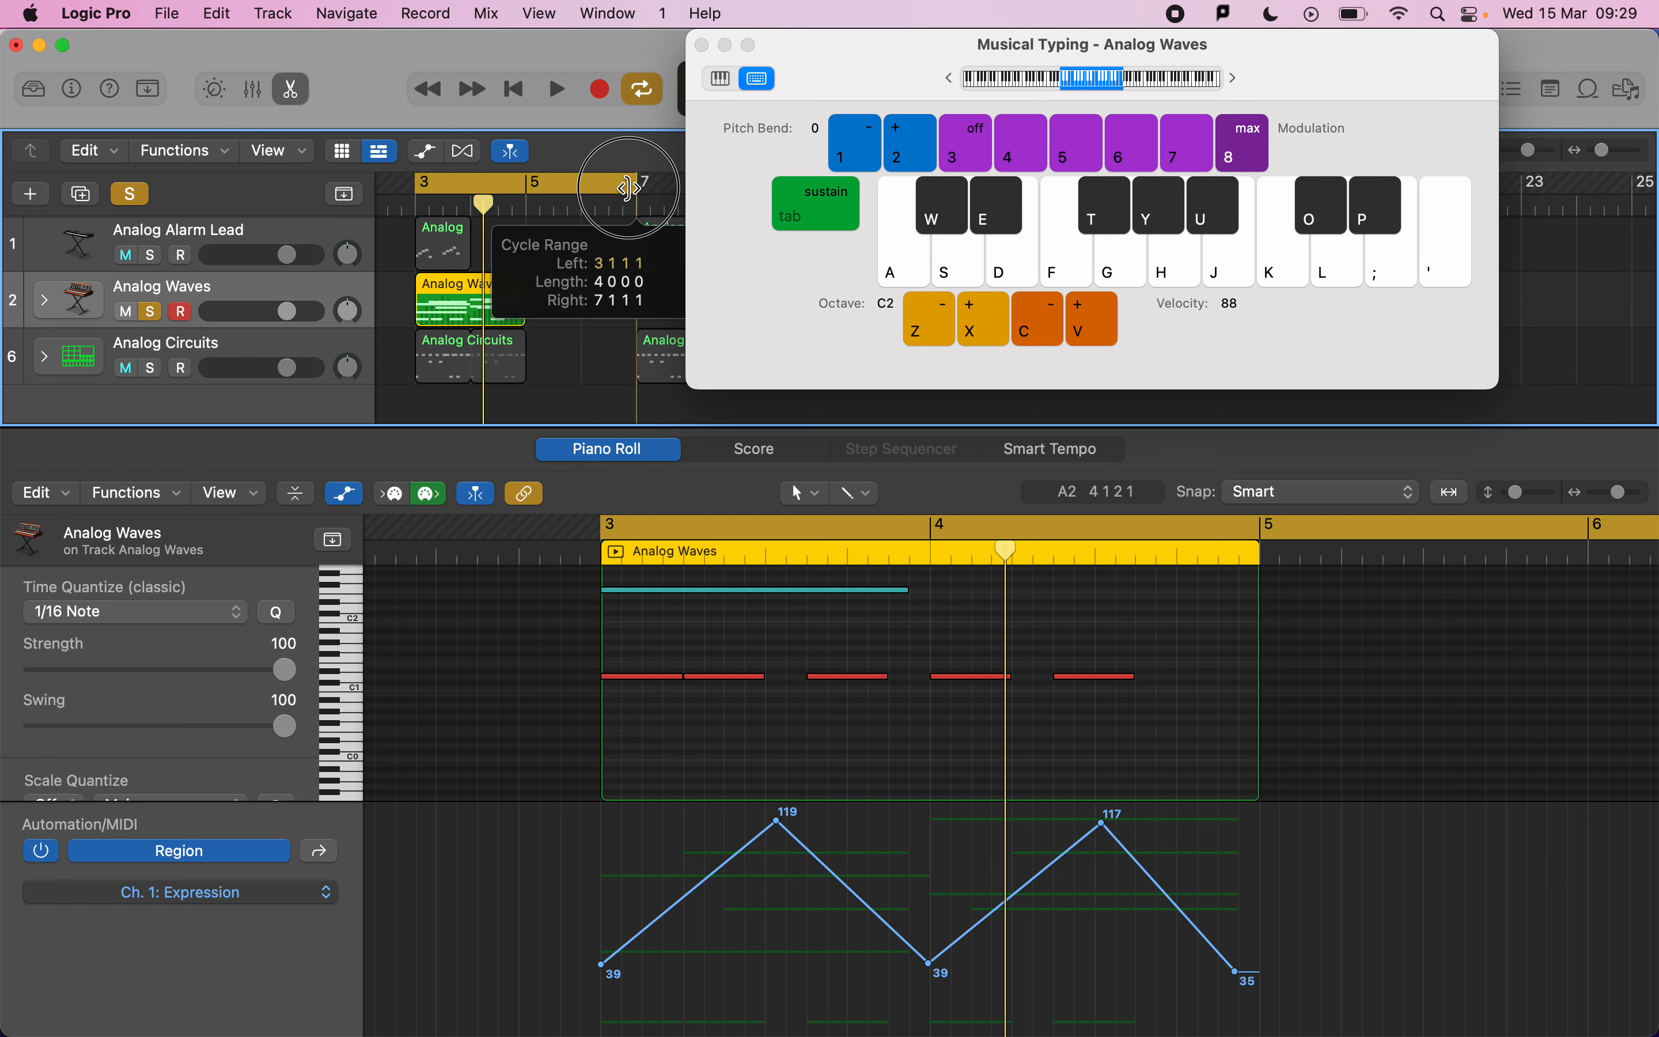
drag(522, 288, 620, 320)
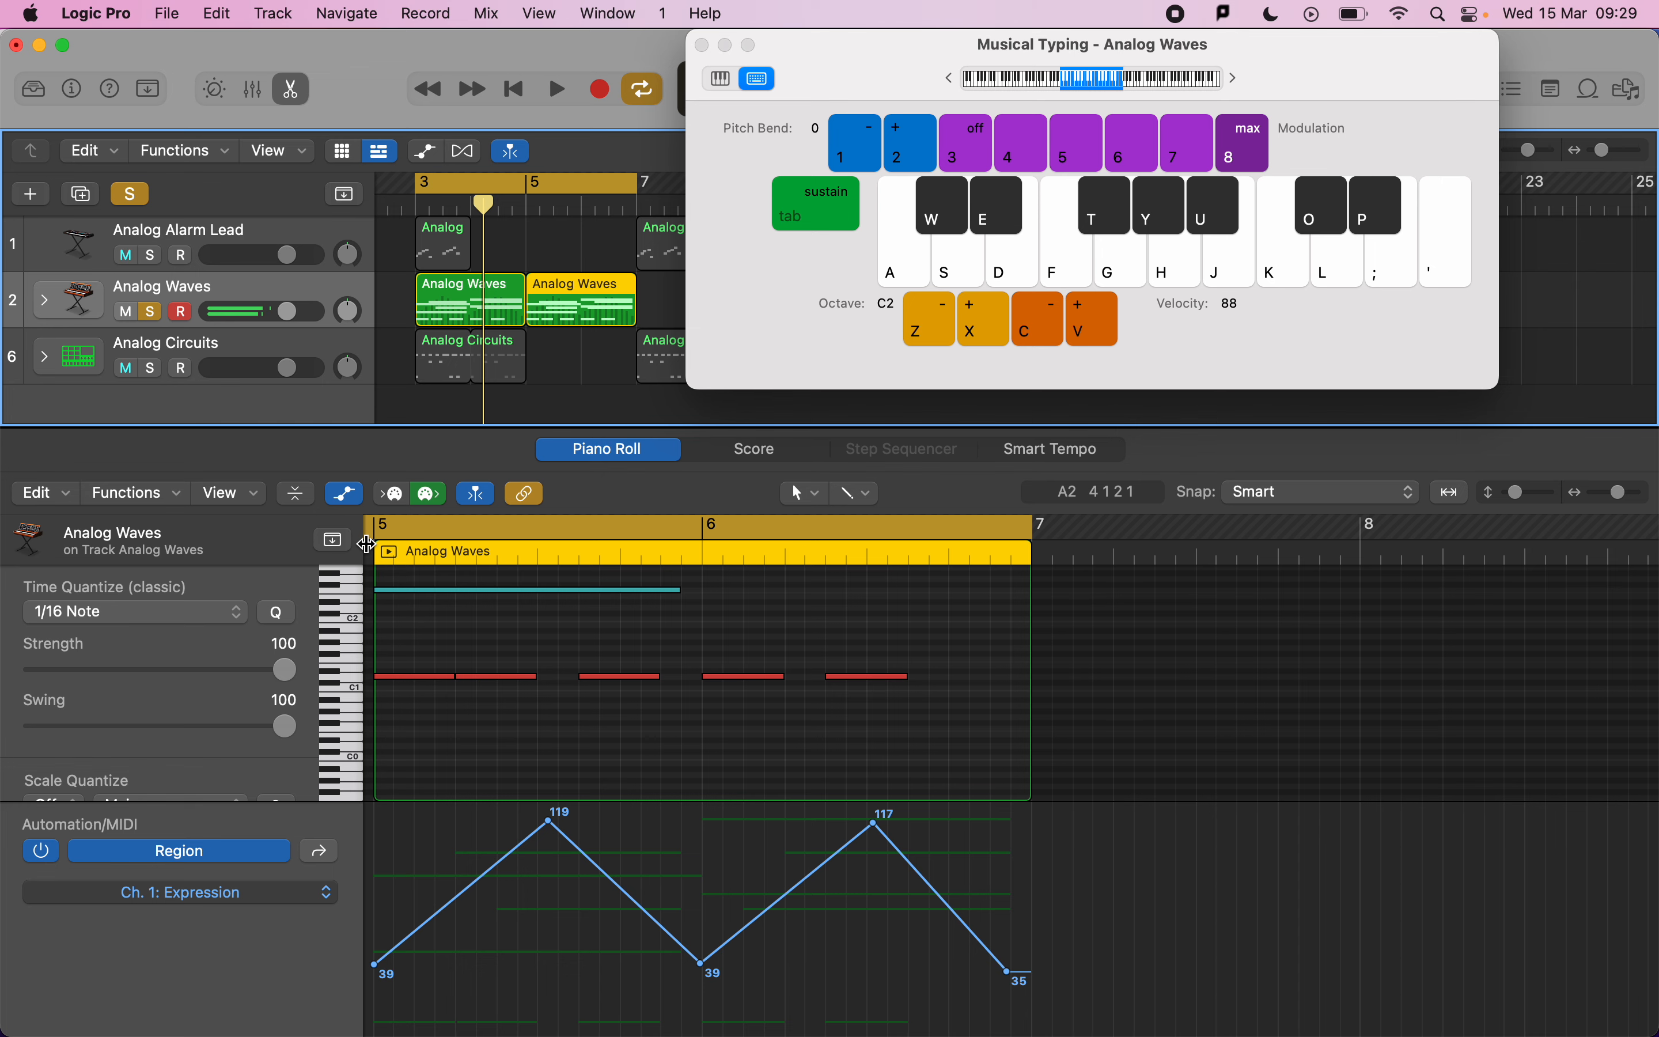
Hide the Piano Roll editor and move the playhead to the start of bar 3.
click(374, 448)
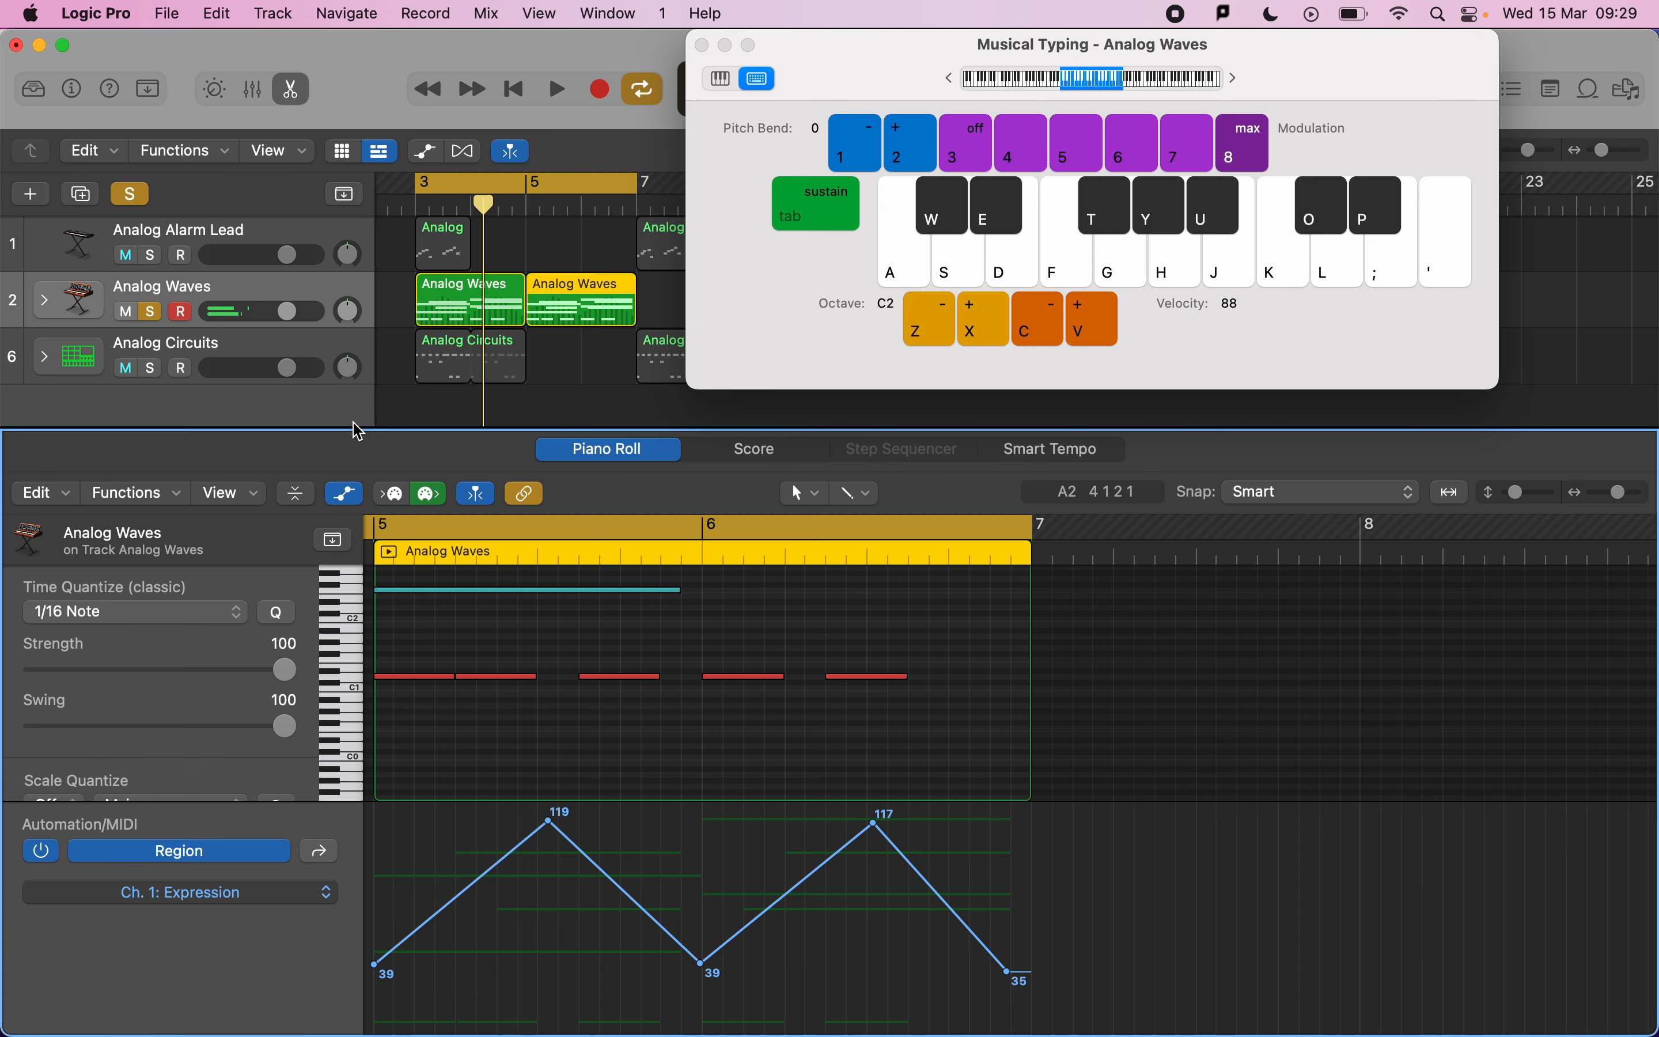
click(289, 84)
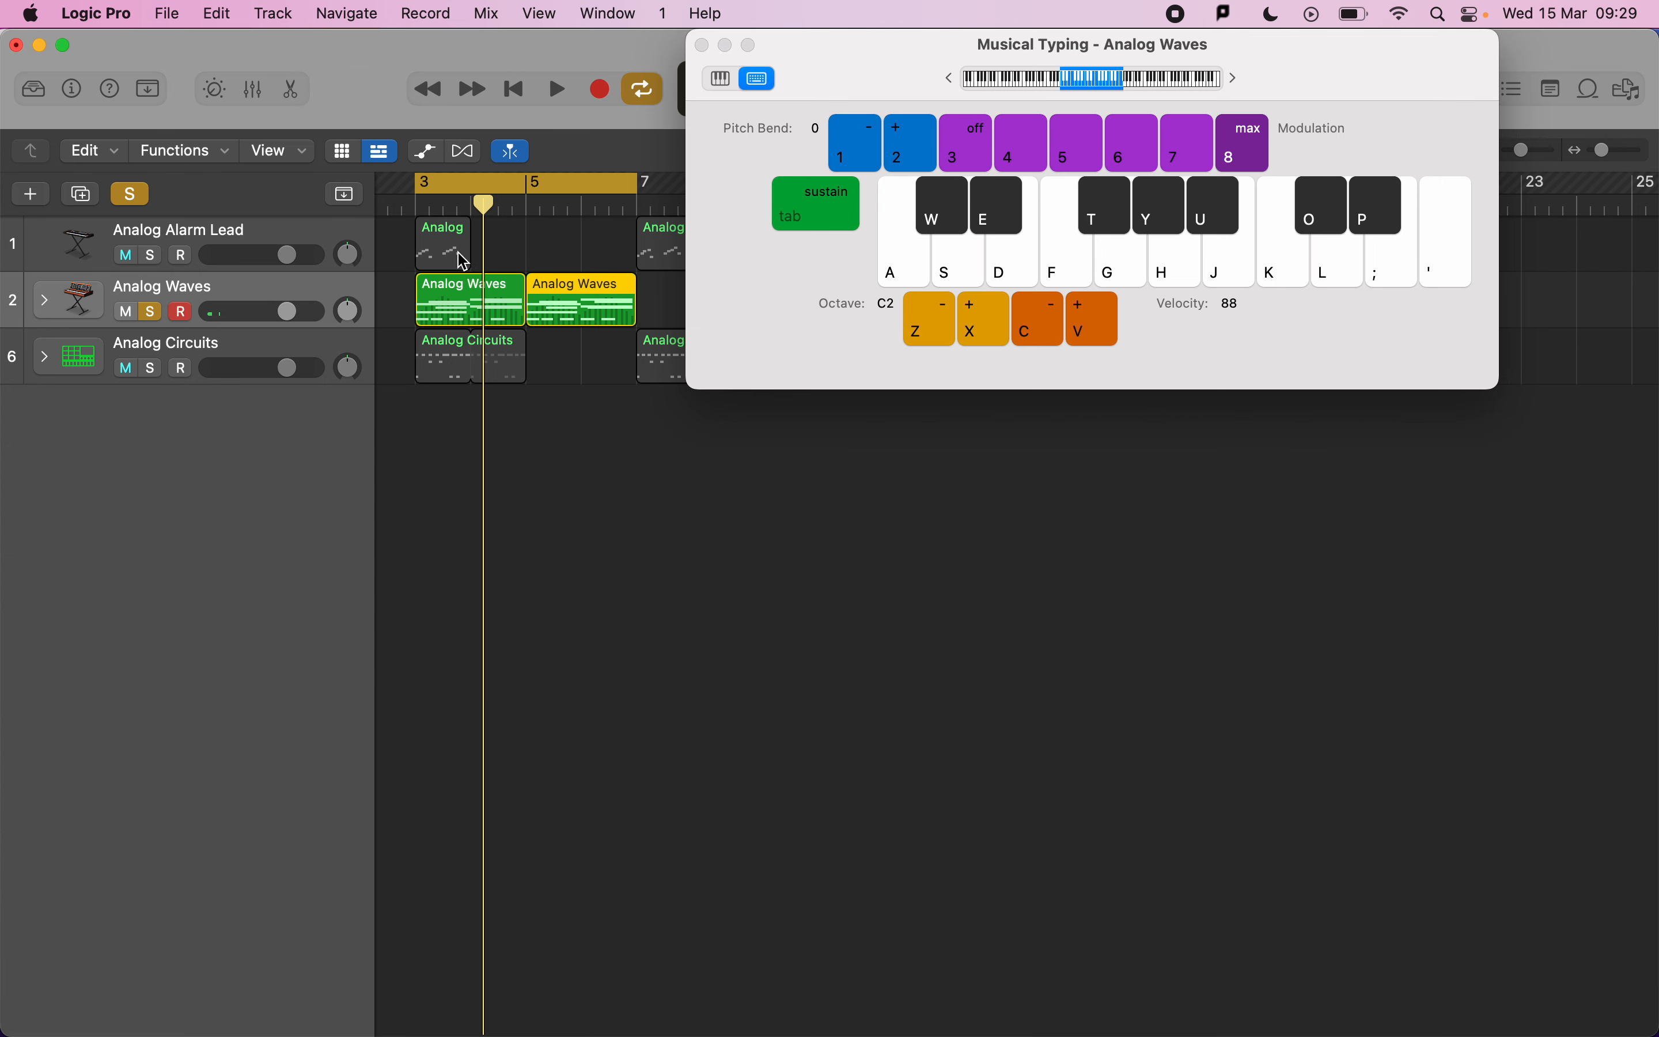
click(416, 203)
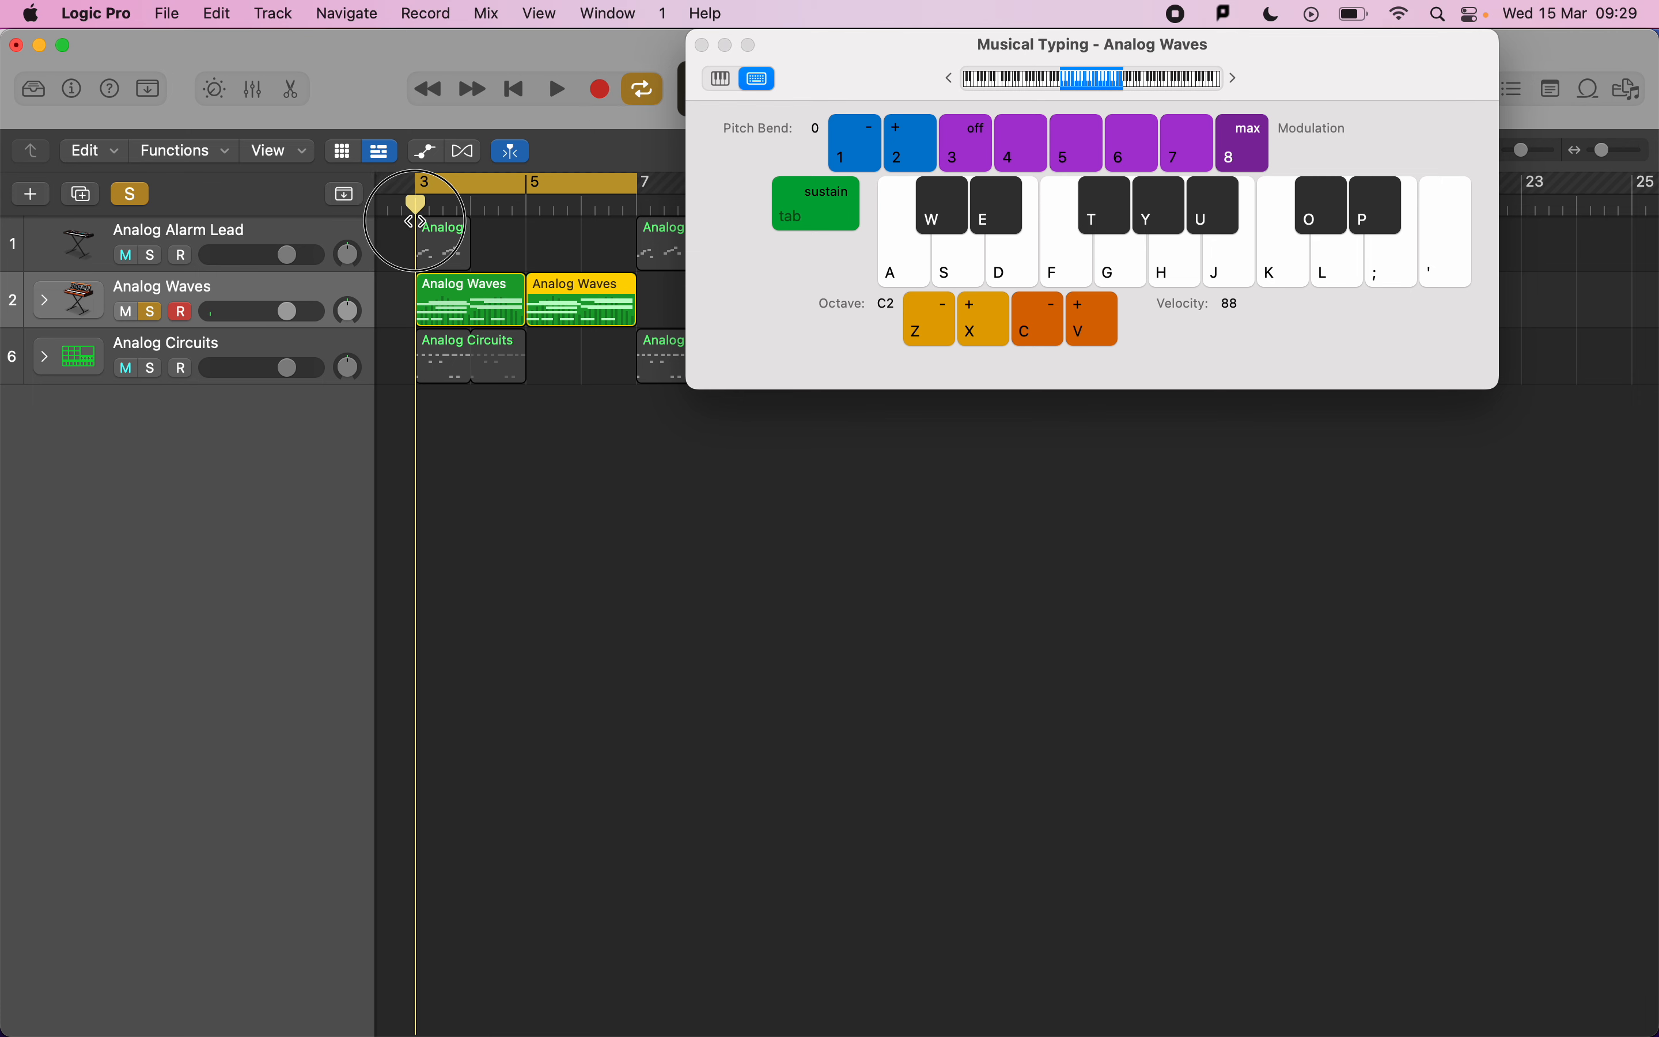
Record a Musical Typing take on Analog Waves from bar 3 with modulation off, playing notes and pitch bend.
click(961, 143)
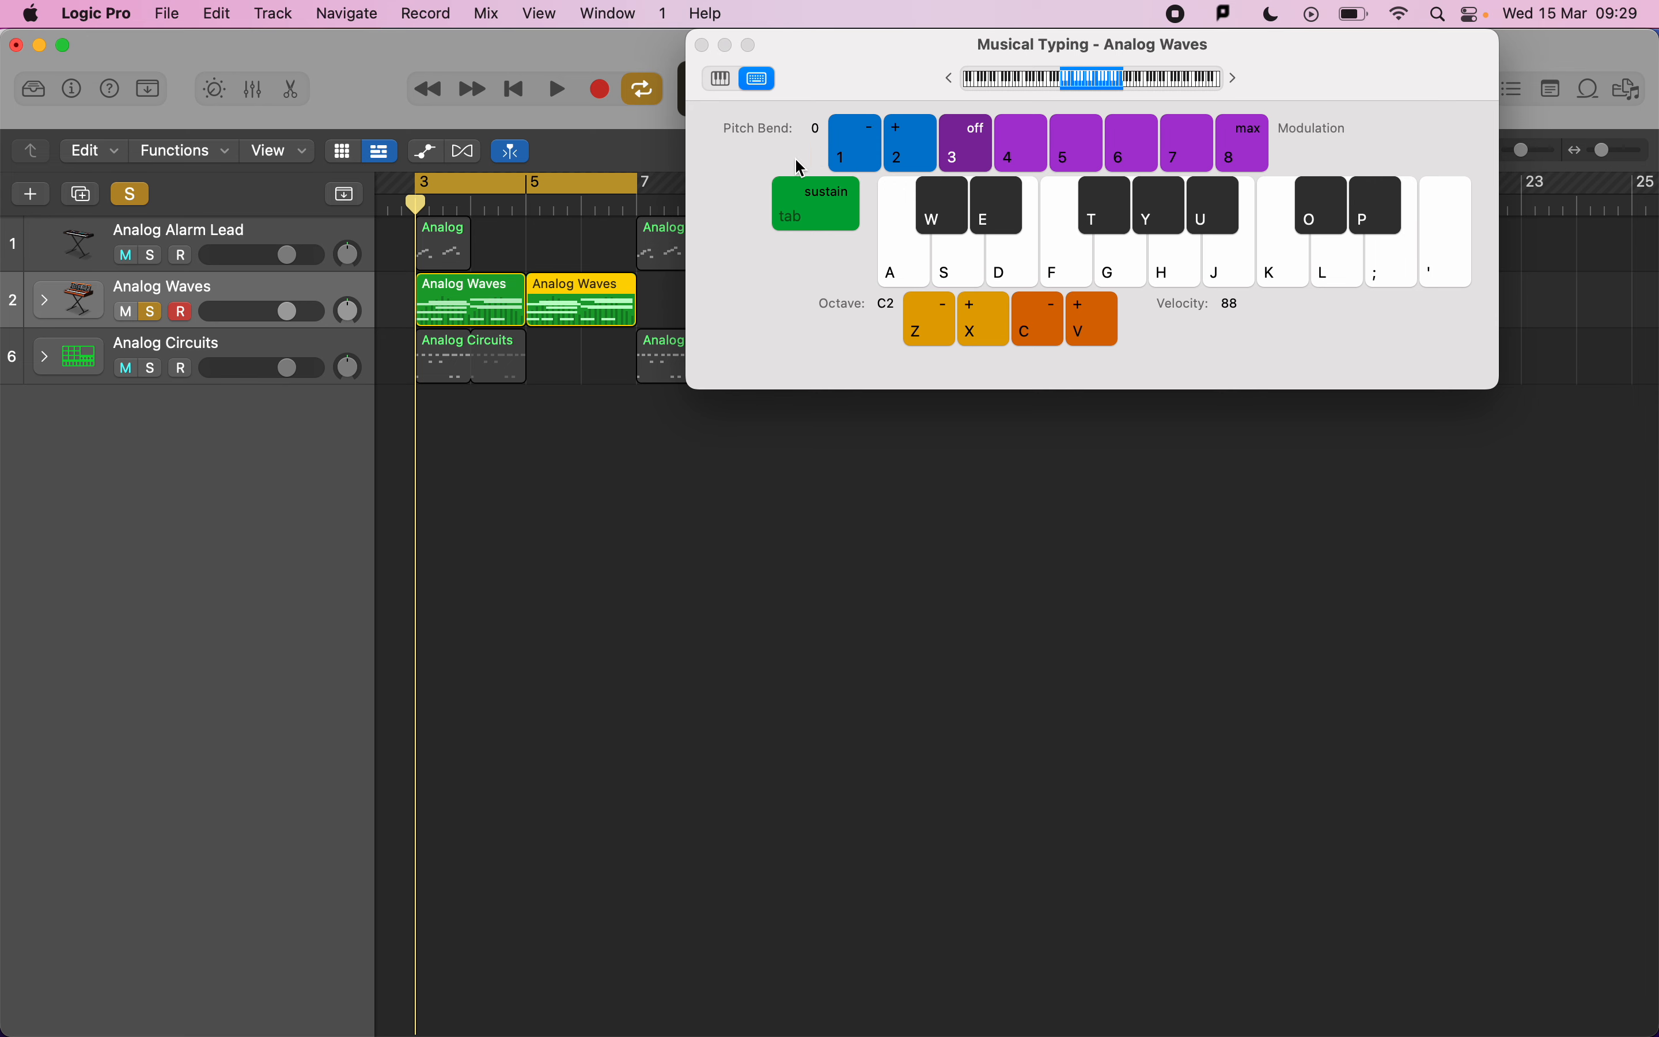
key(r)
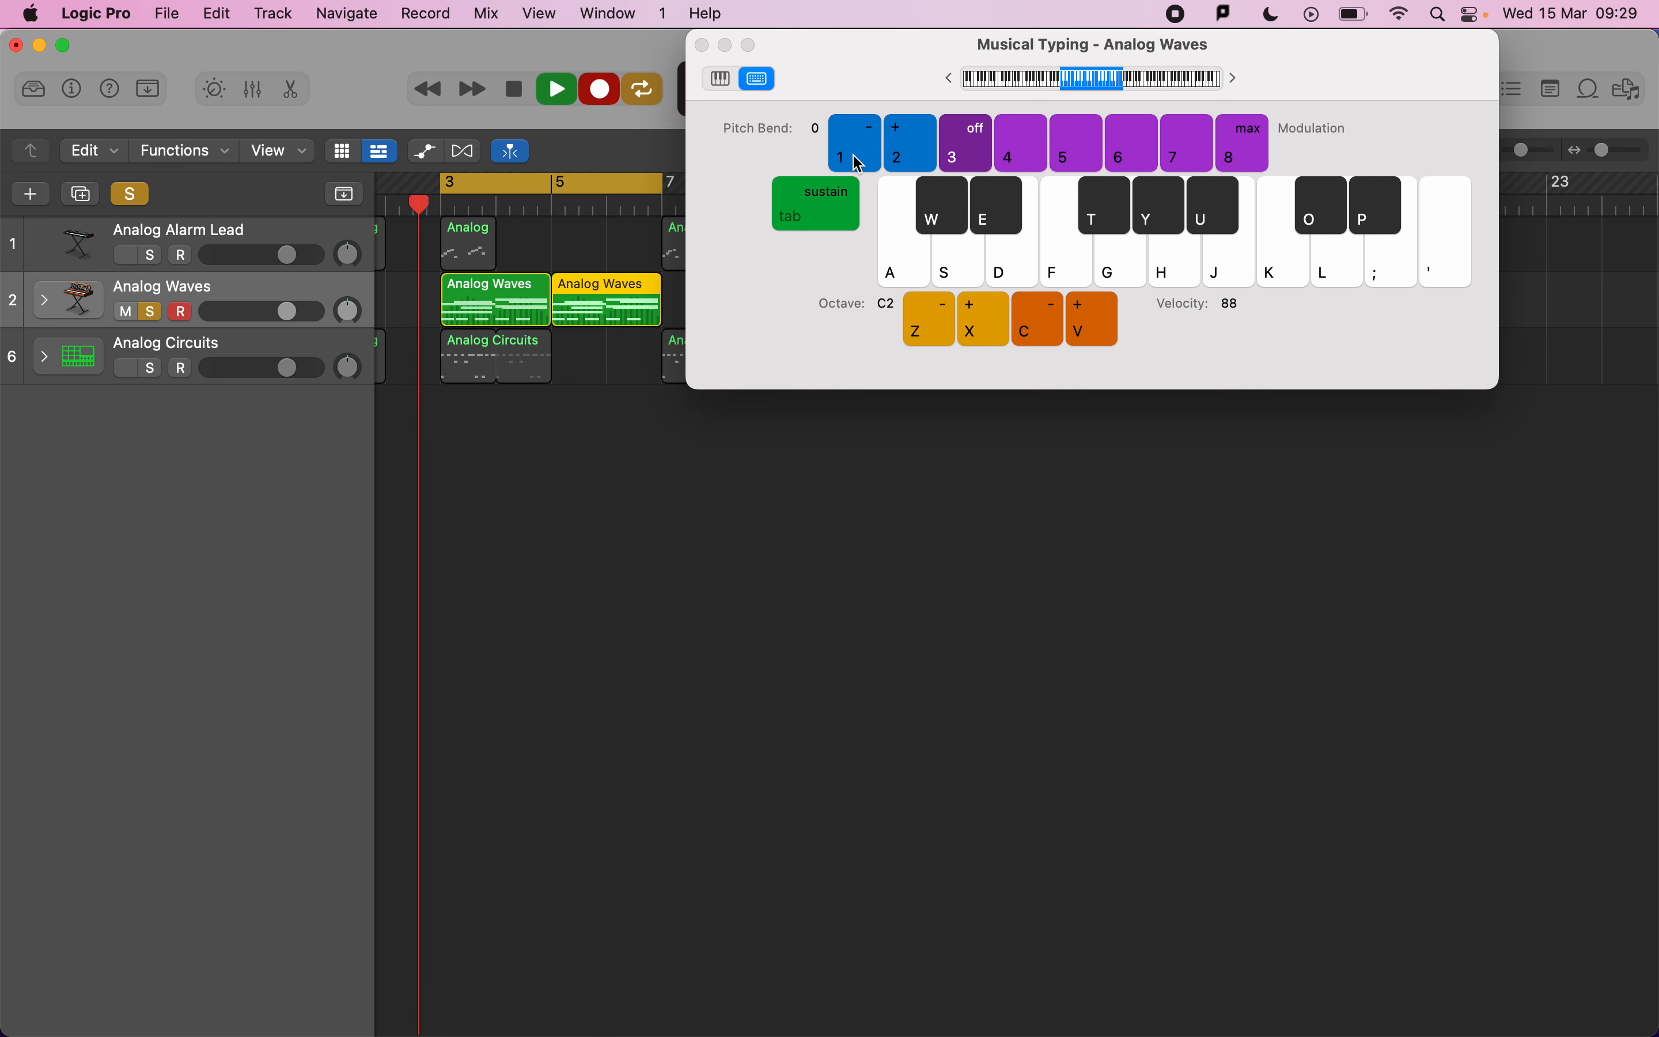
key(f)
key(l)
click(854, 162)
click(854, 161)
key(apostrophe)
key(l)
click(931, 144)
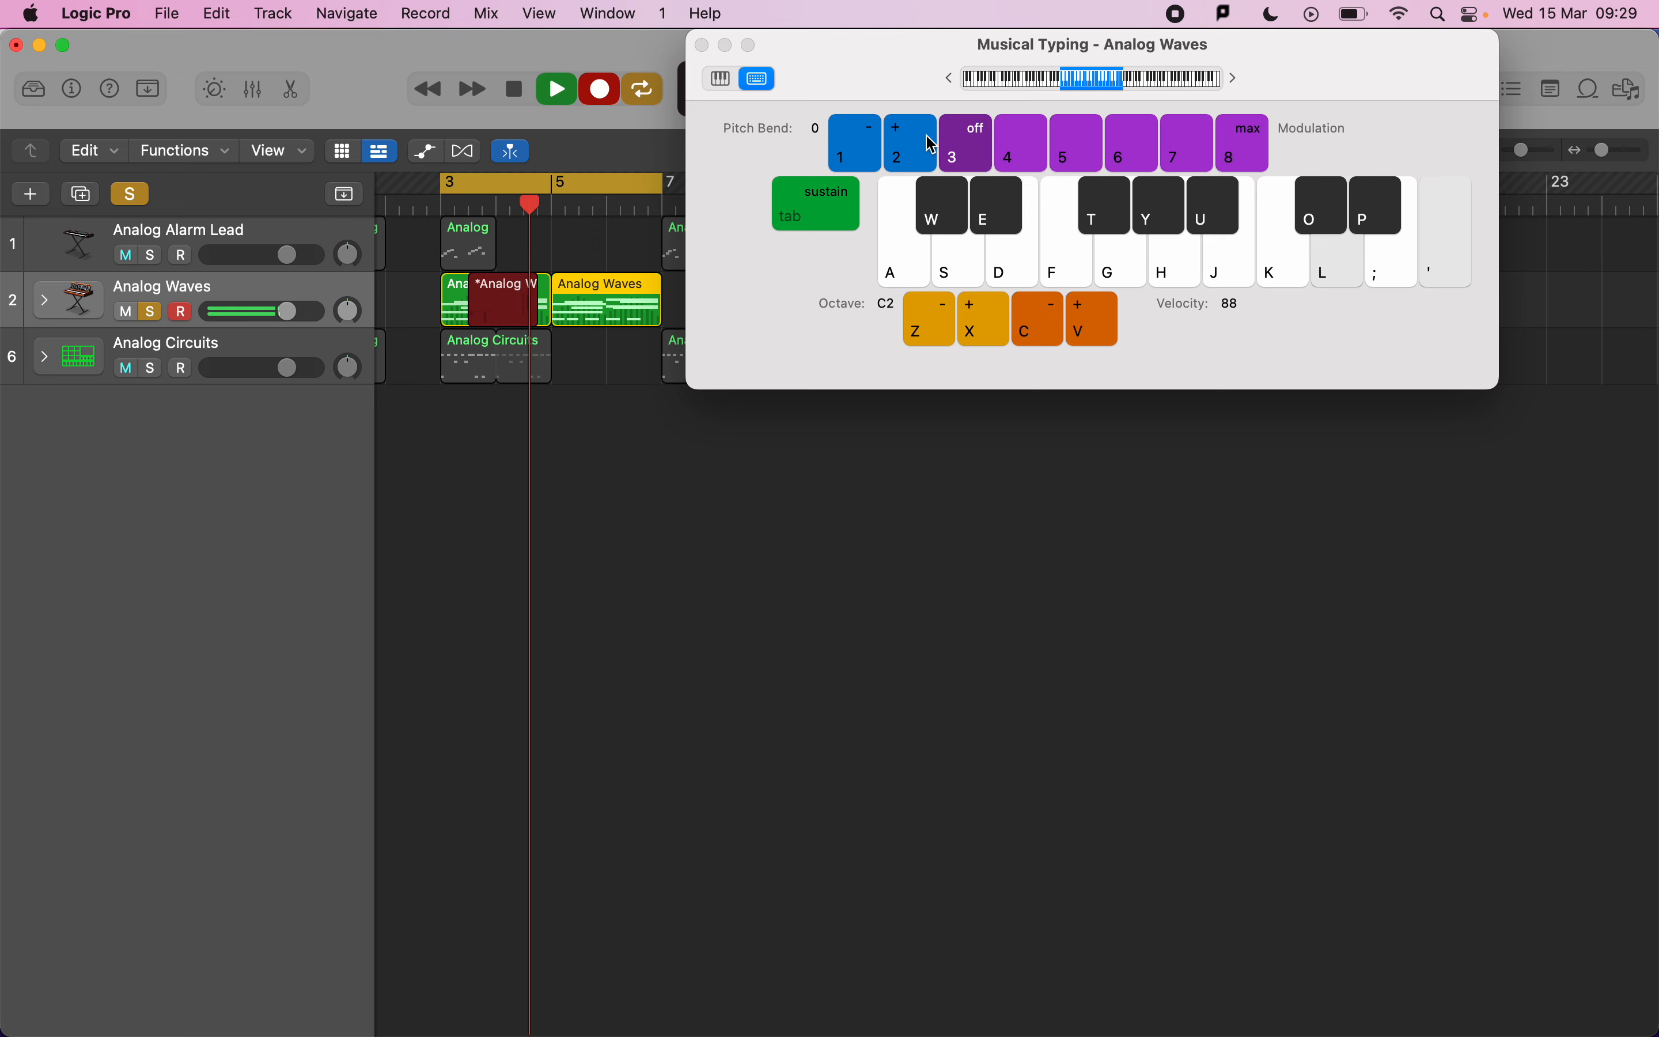
key(f)
click(851, 159)
click(846, 155)
key(apostrophe)
key(l)
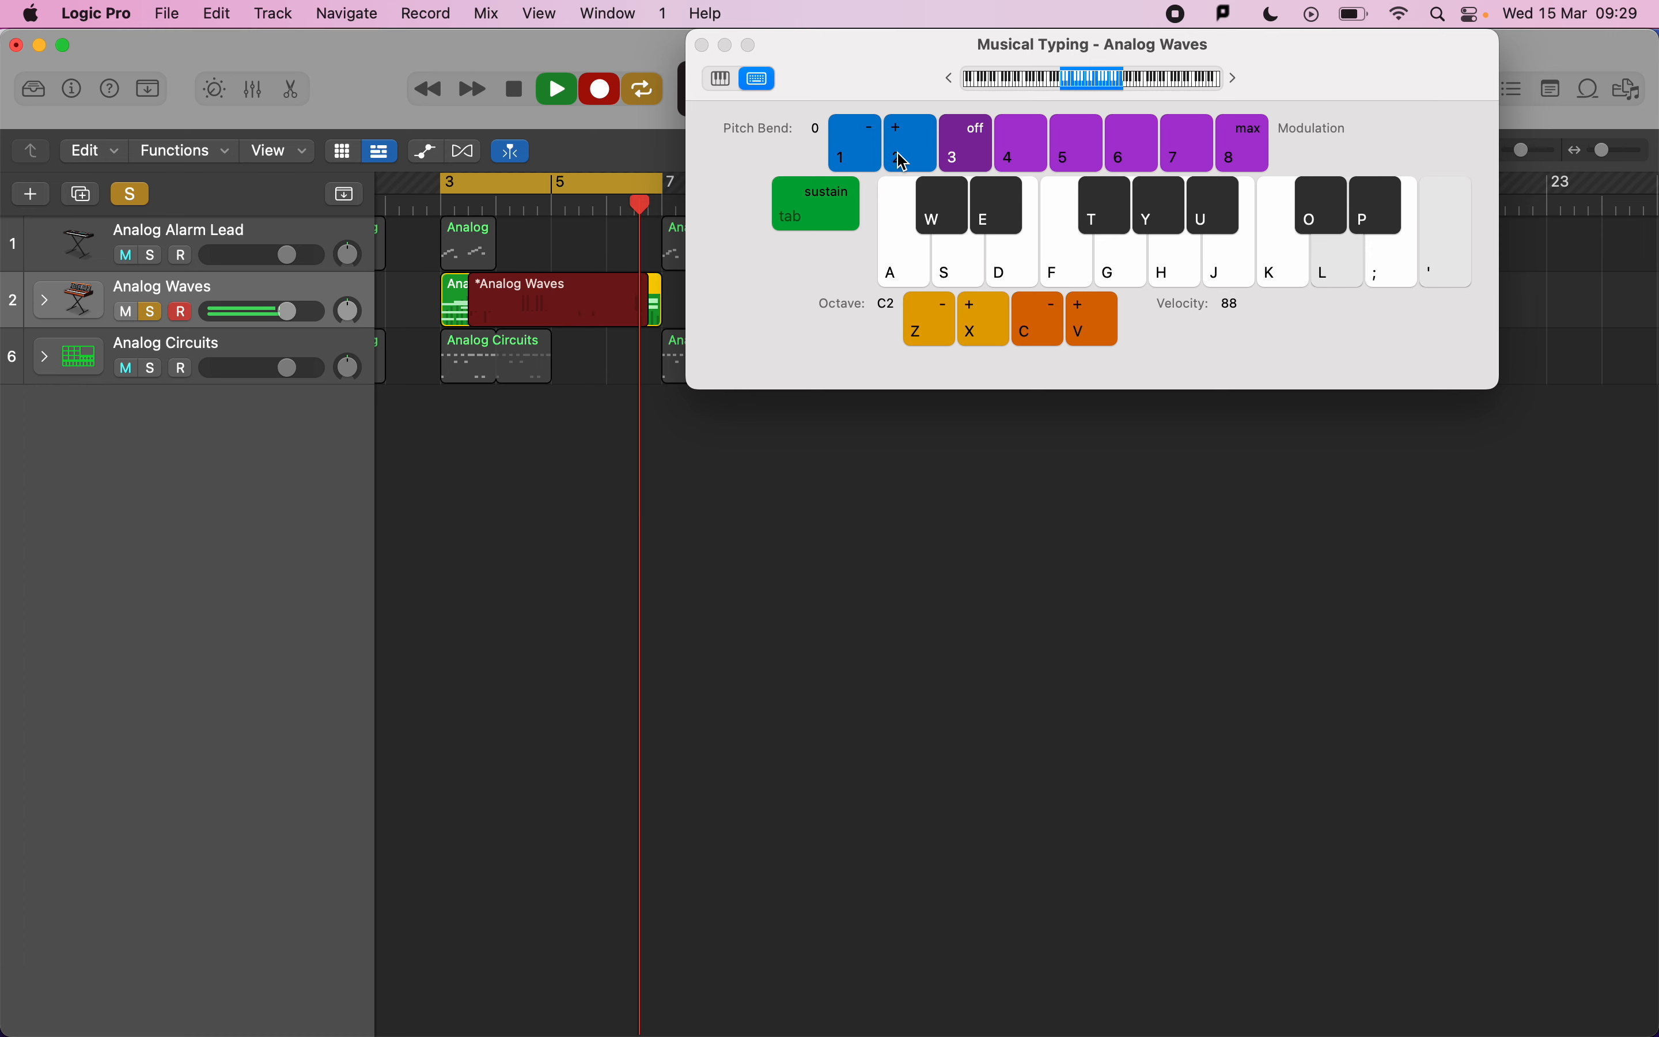
key(space)
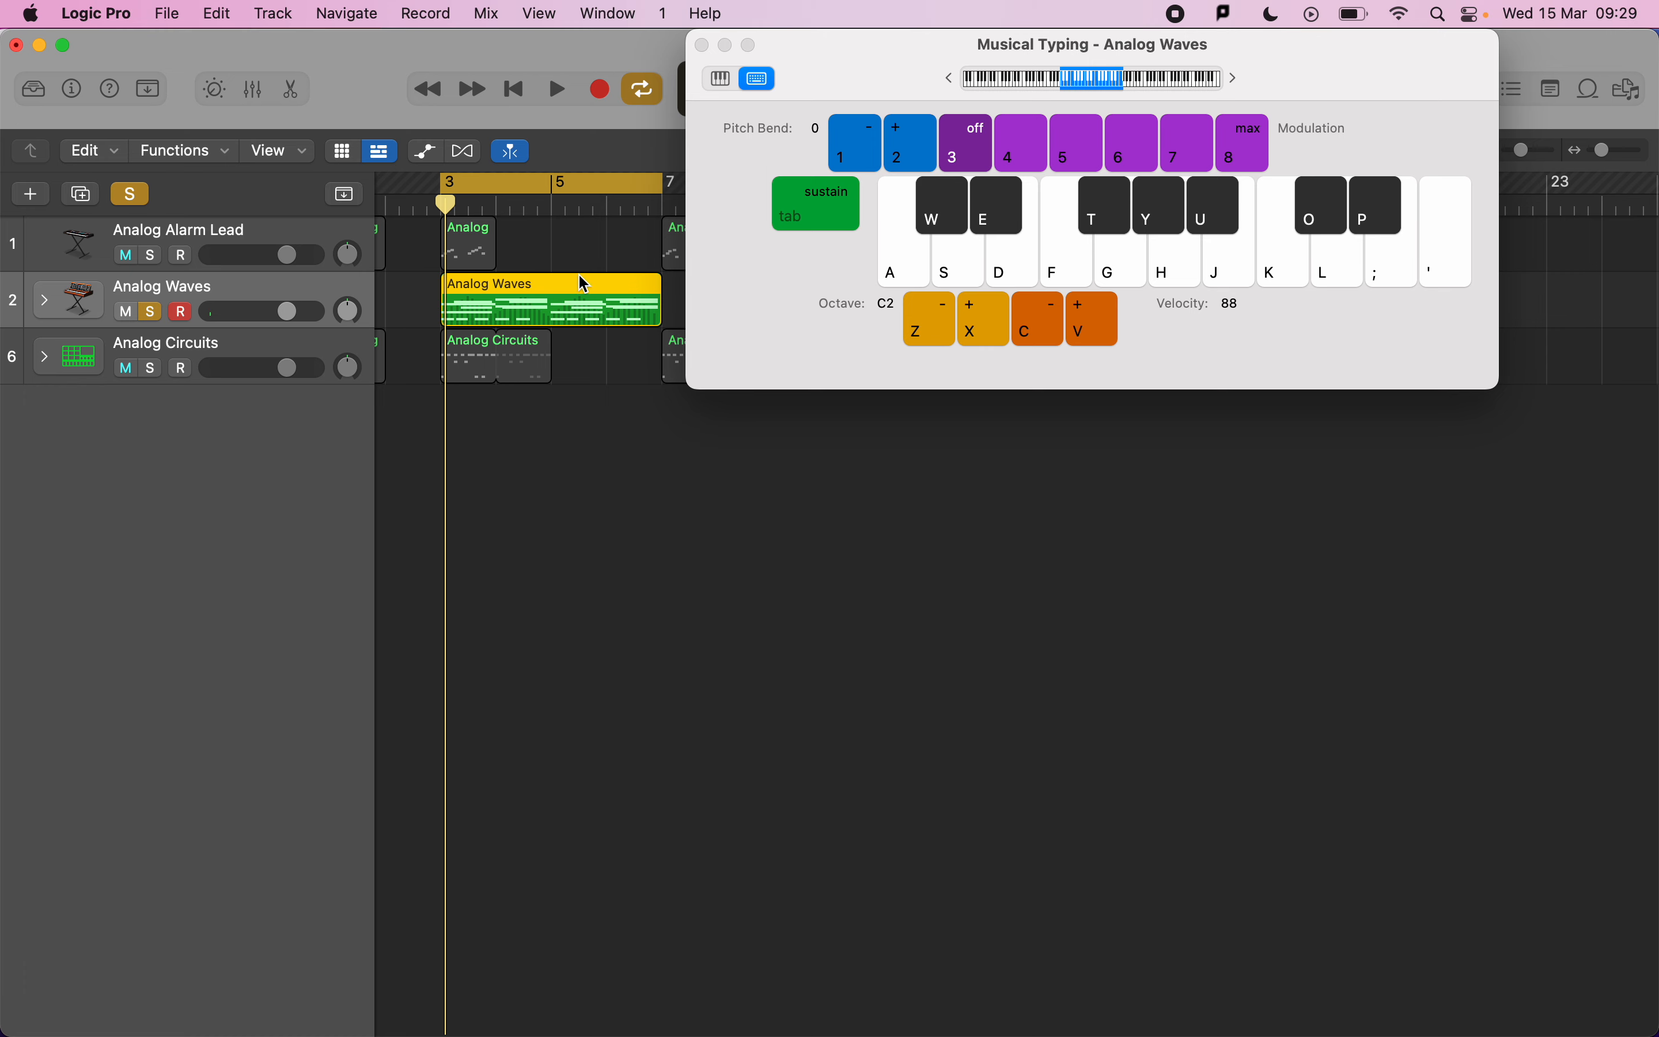
Record another Musical Typing take on Analog Waves from bar 3, playing notes while switching modulation levels on and off.
key(space)
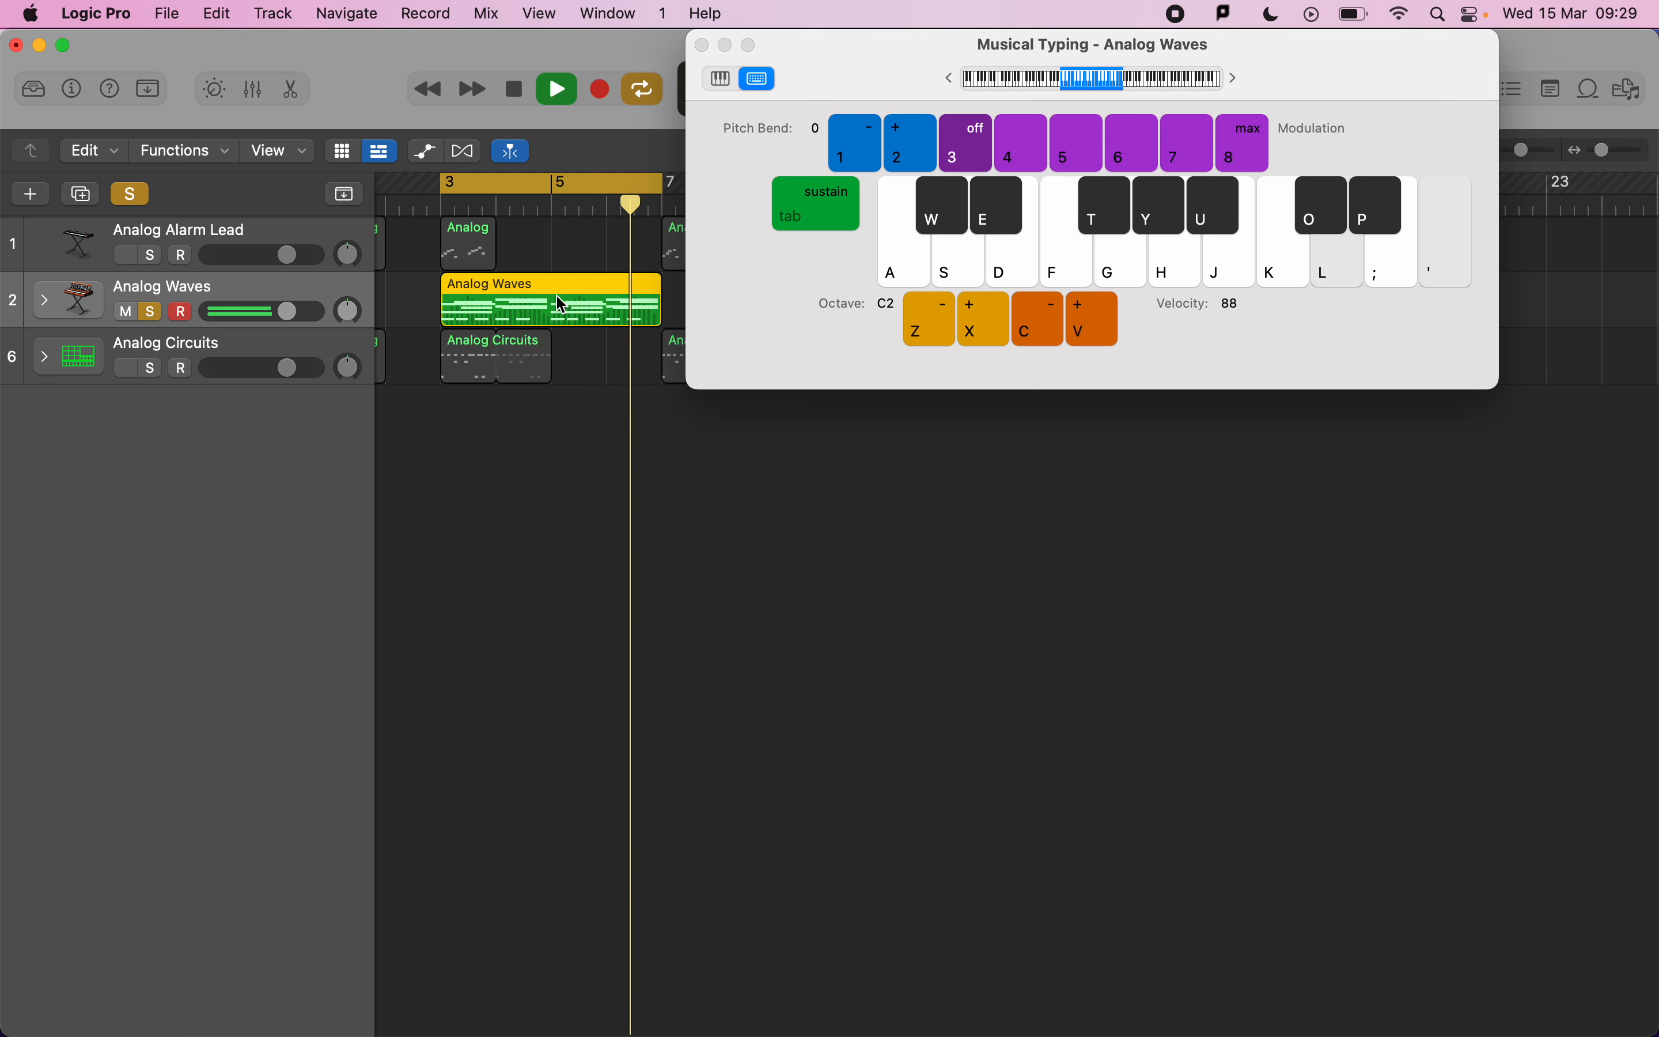
key(space)
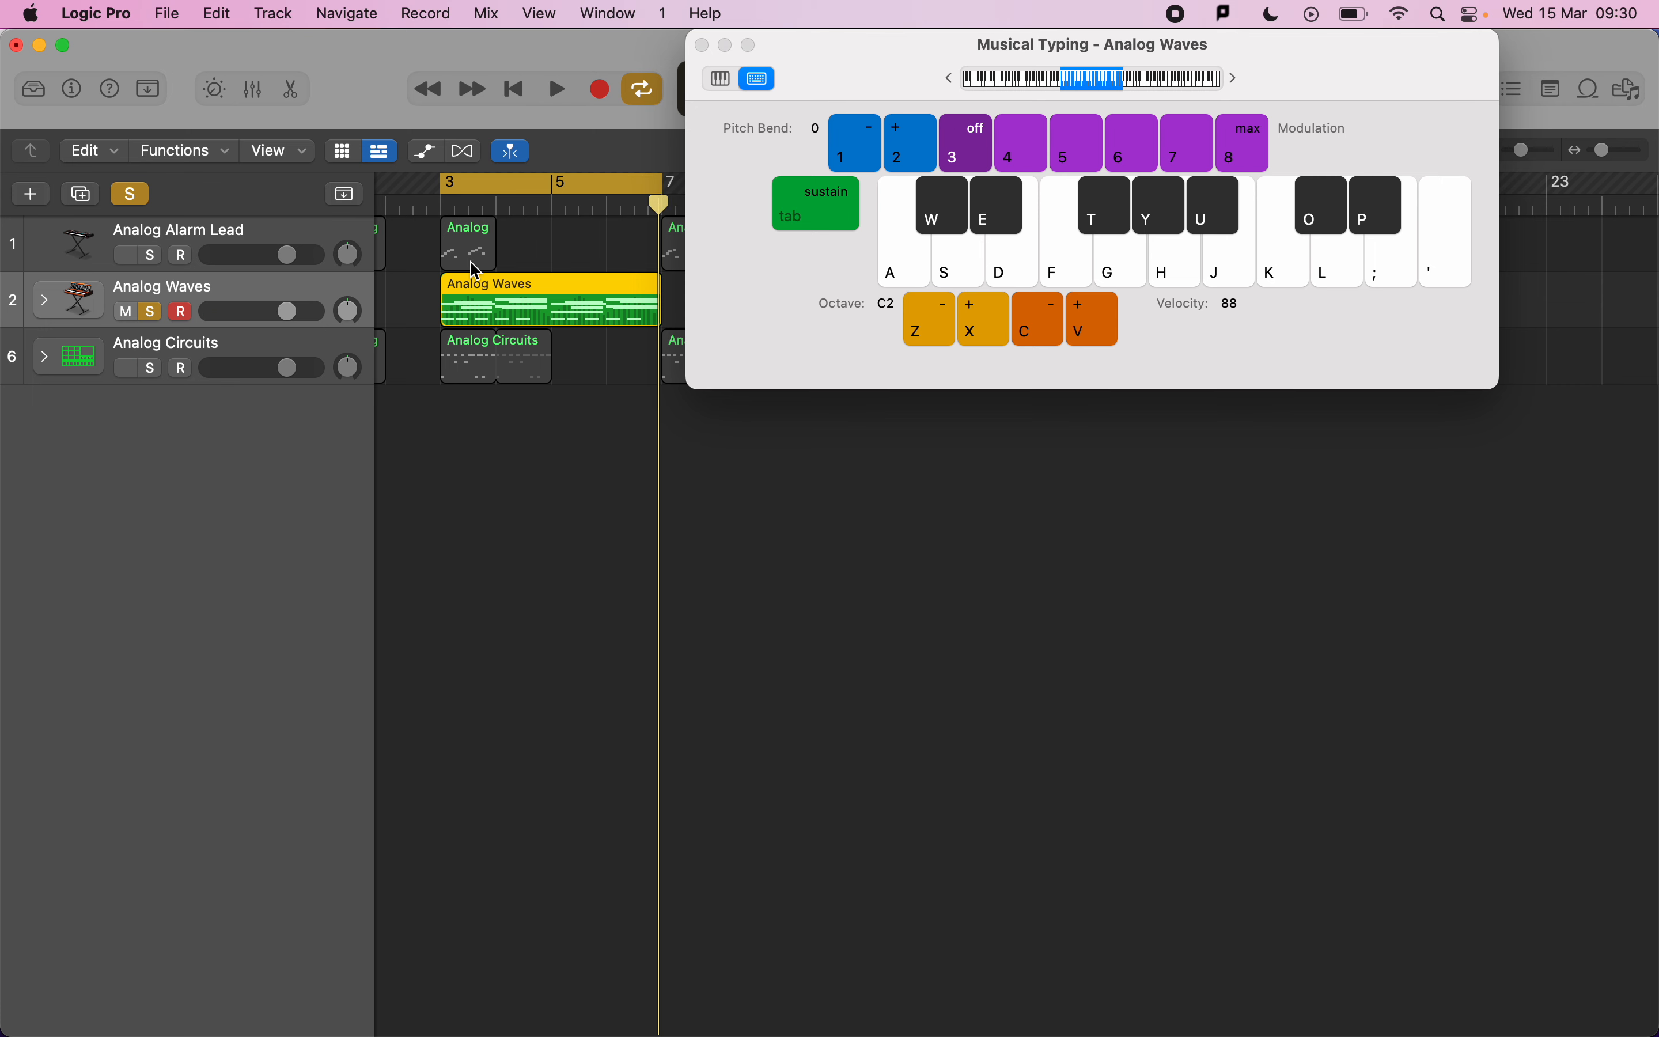
click(601, 89)
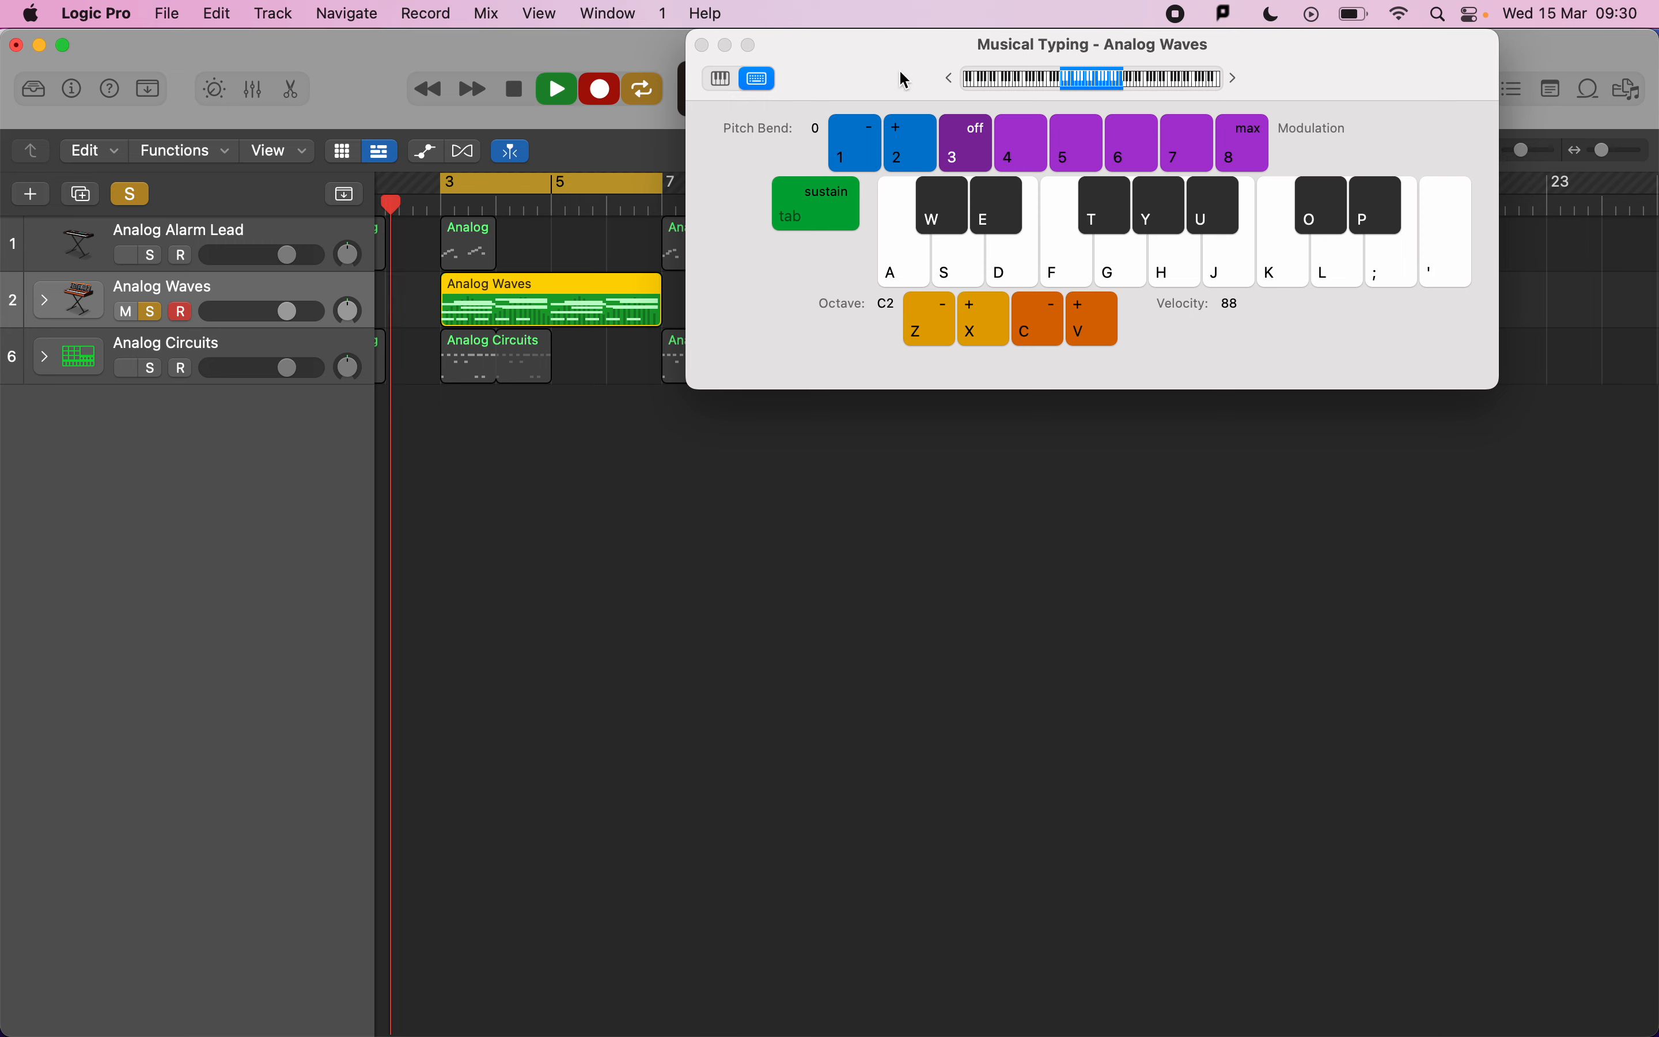
key(f)
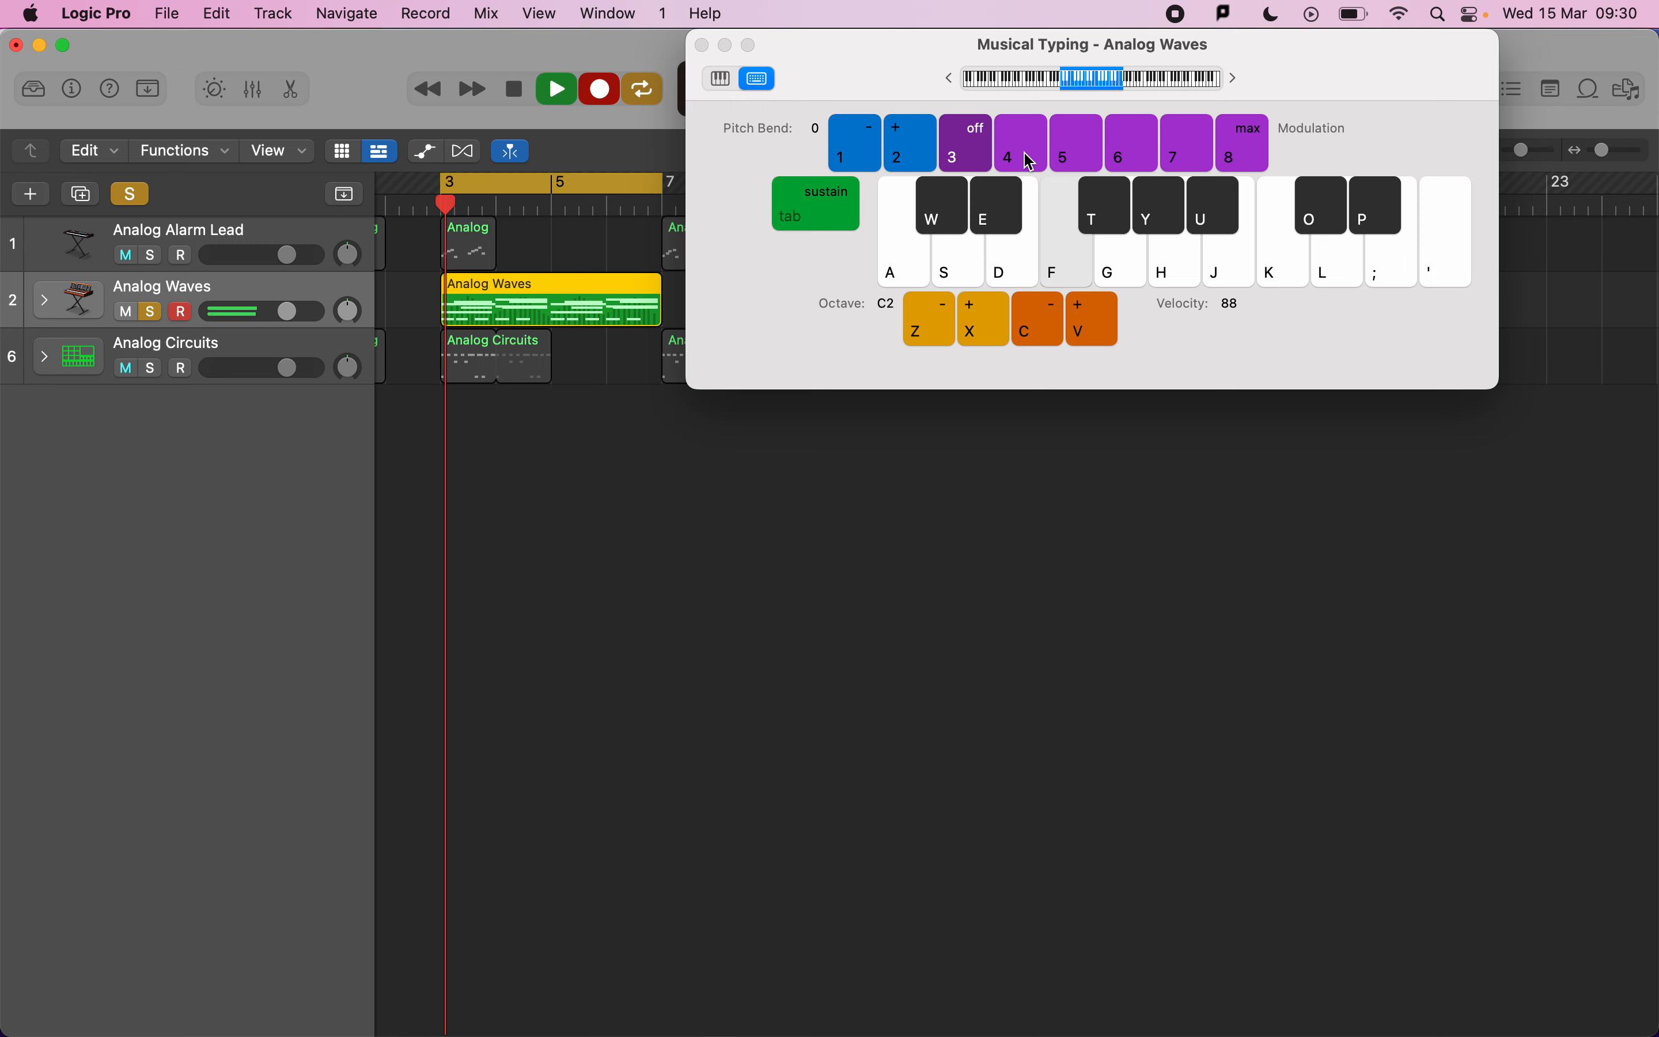
click(1025, 154)
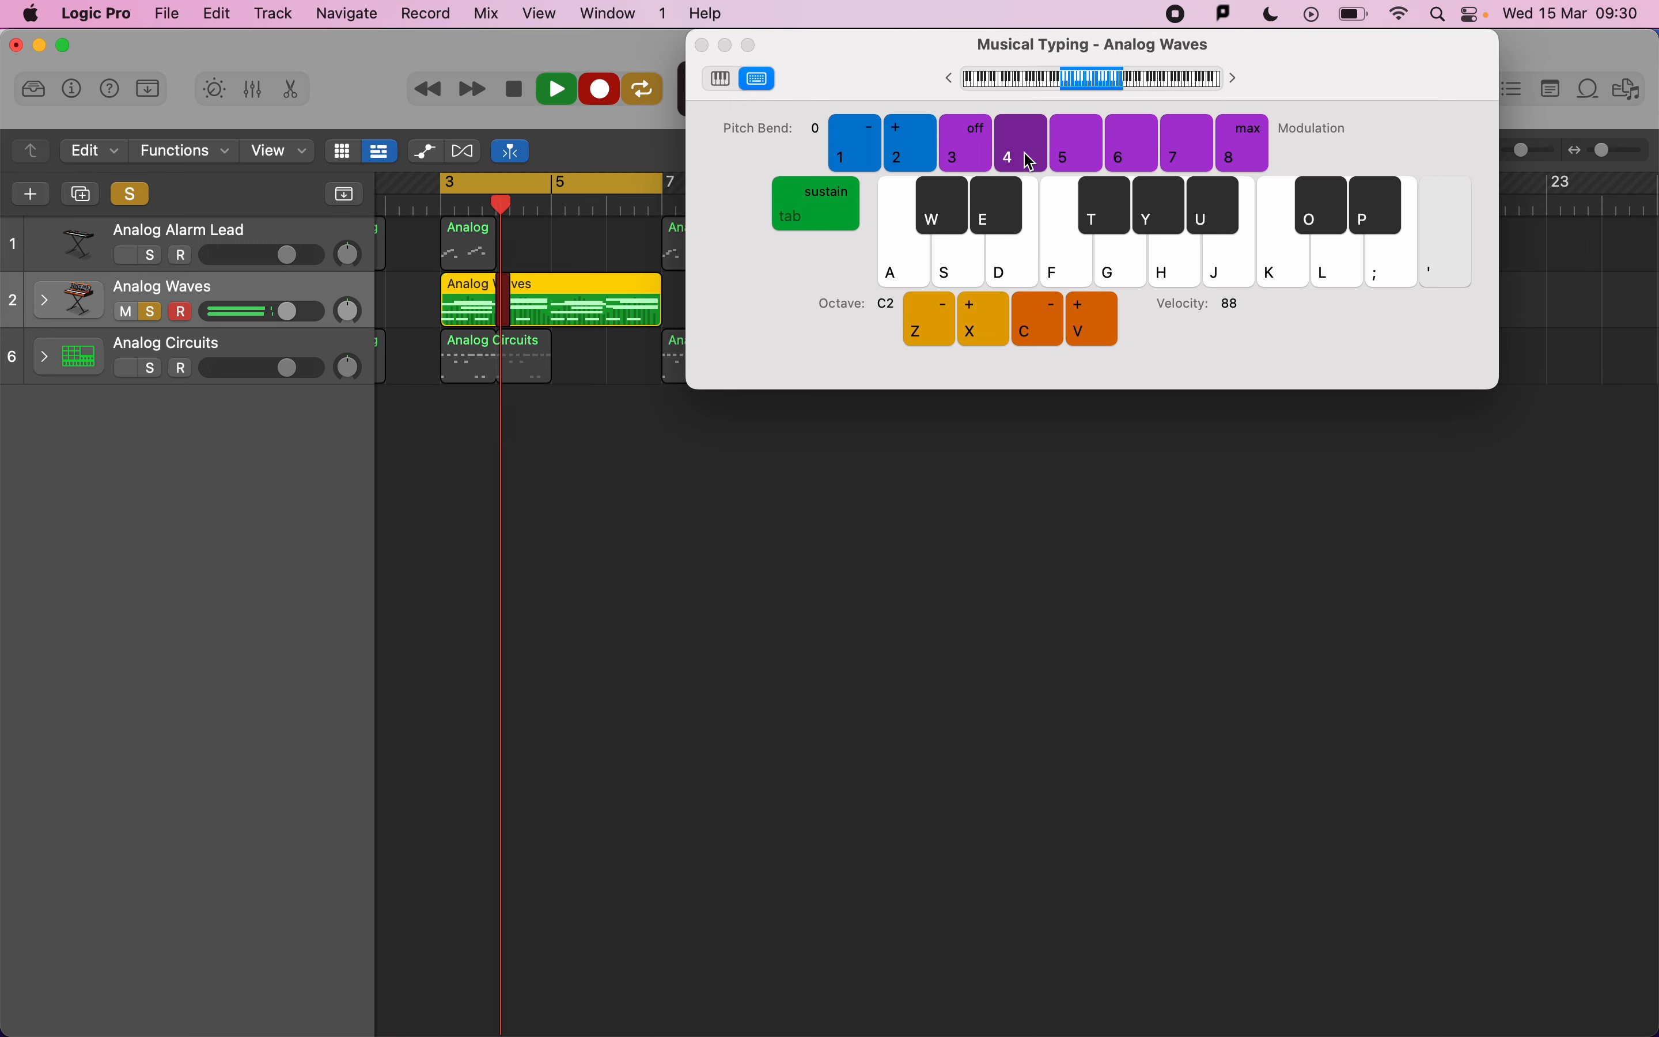
key(3)
key(f)
key(l)
key(5)
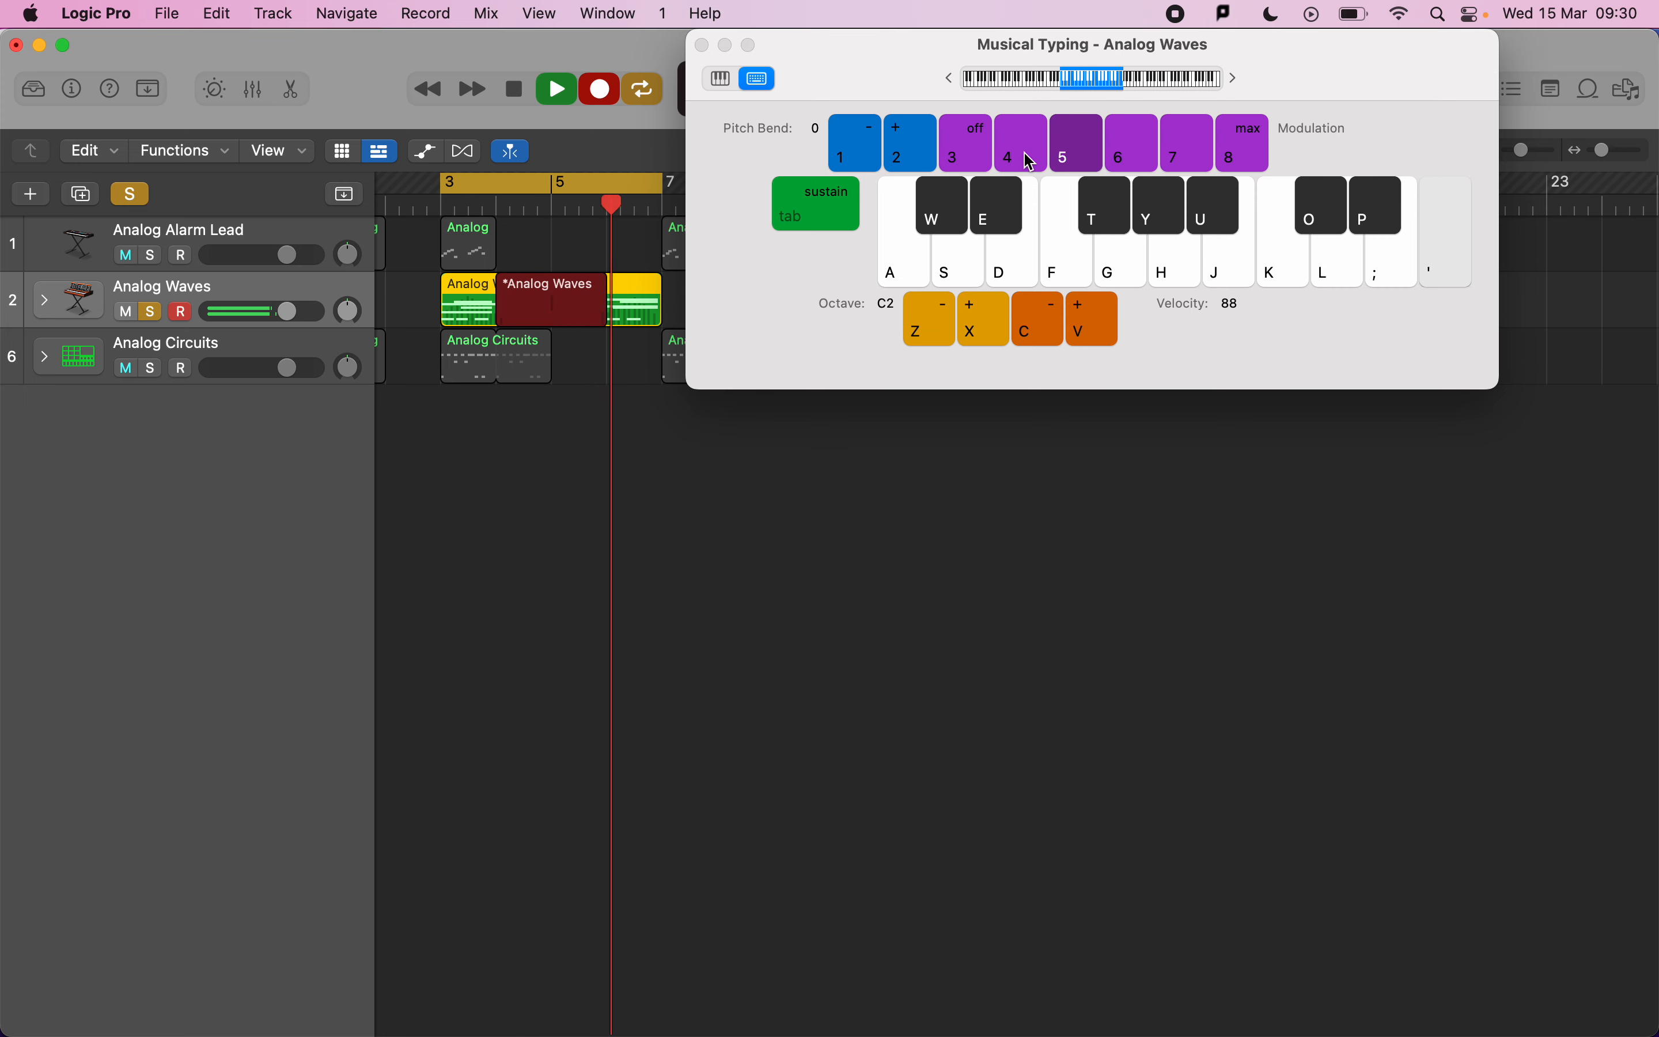
key(3)
key(space)
Play back the cycle while auditioning notes on the Musical Typing keyboard.
key(f)
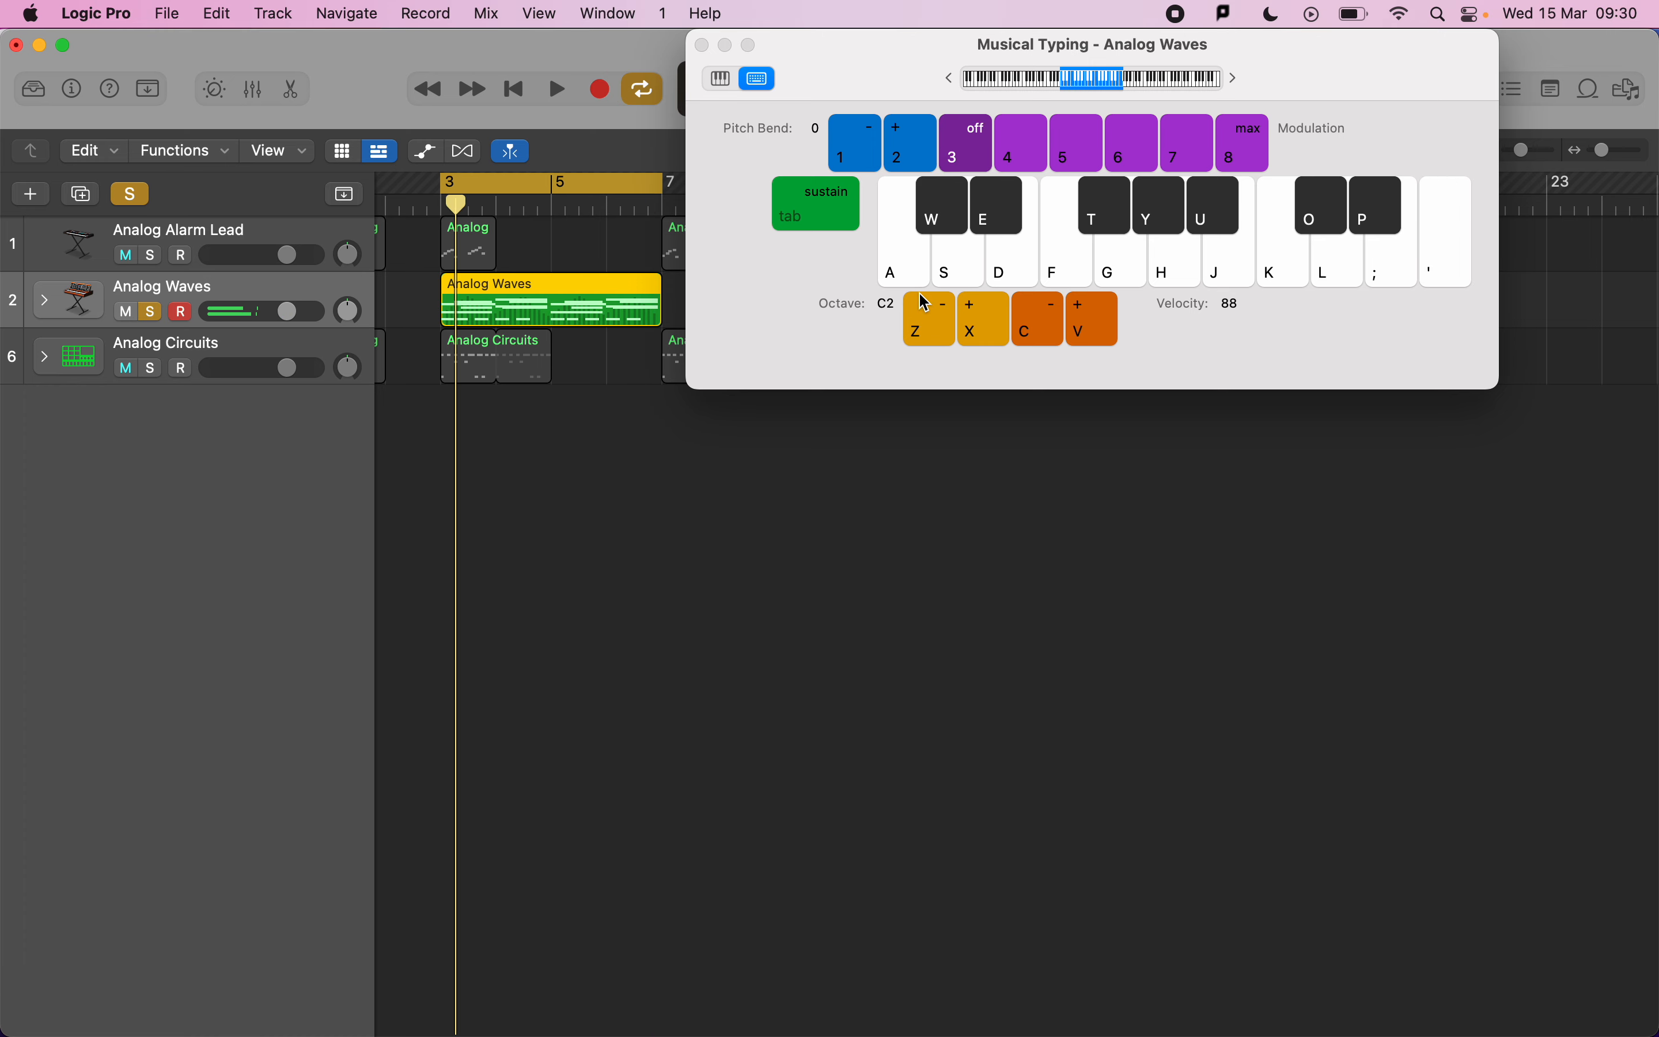
key(space)
key(f)
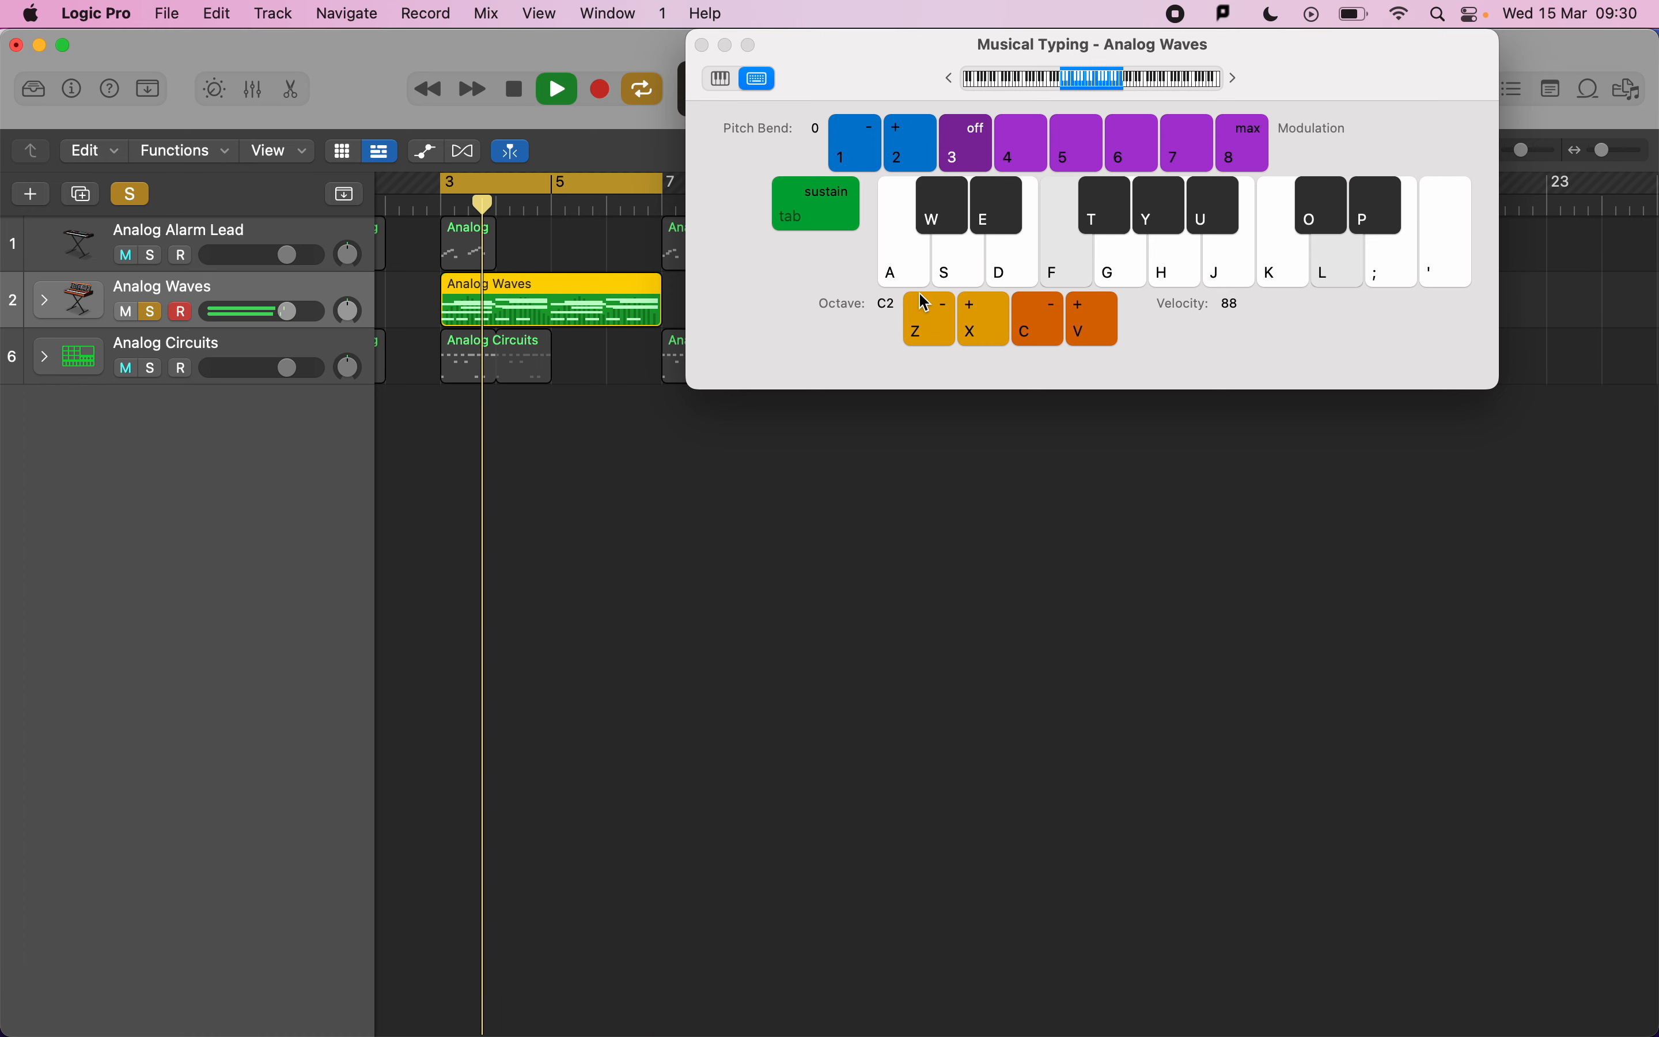
key(apostrophe)
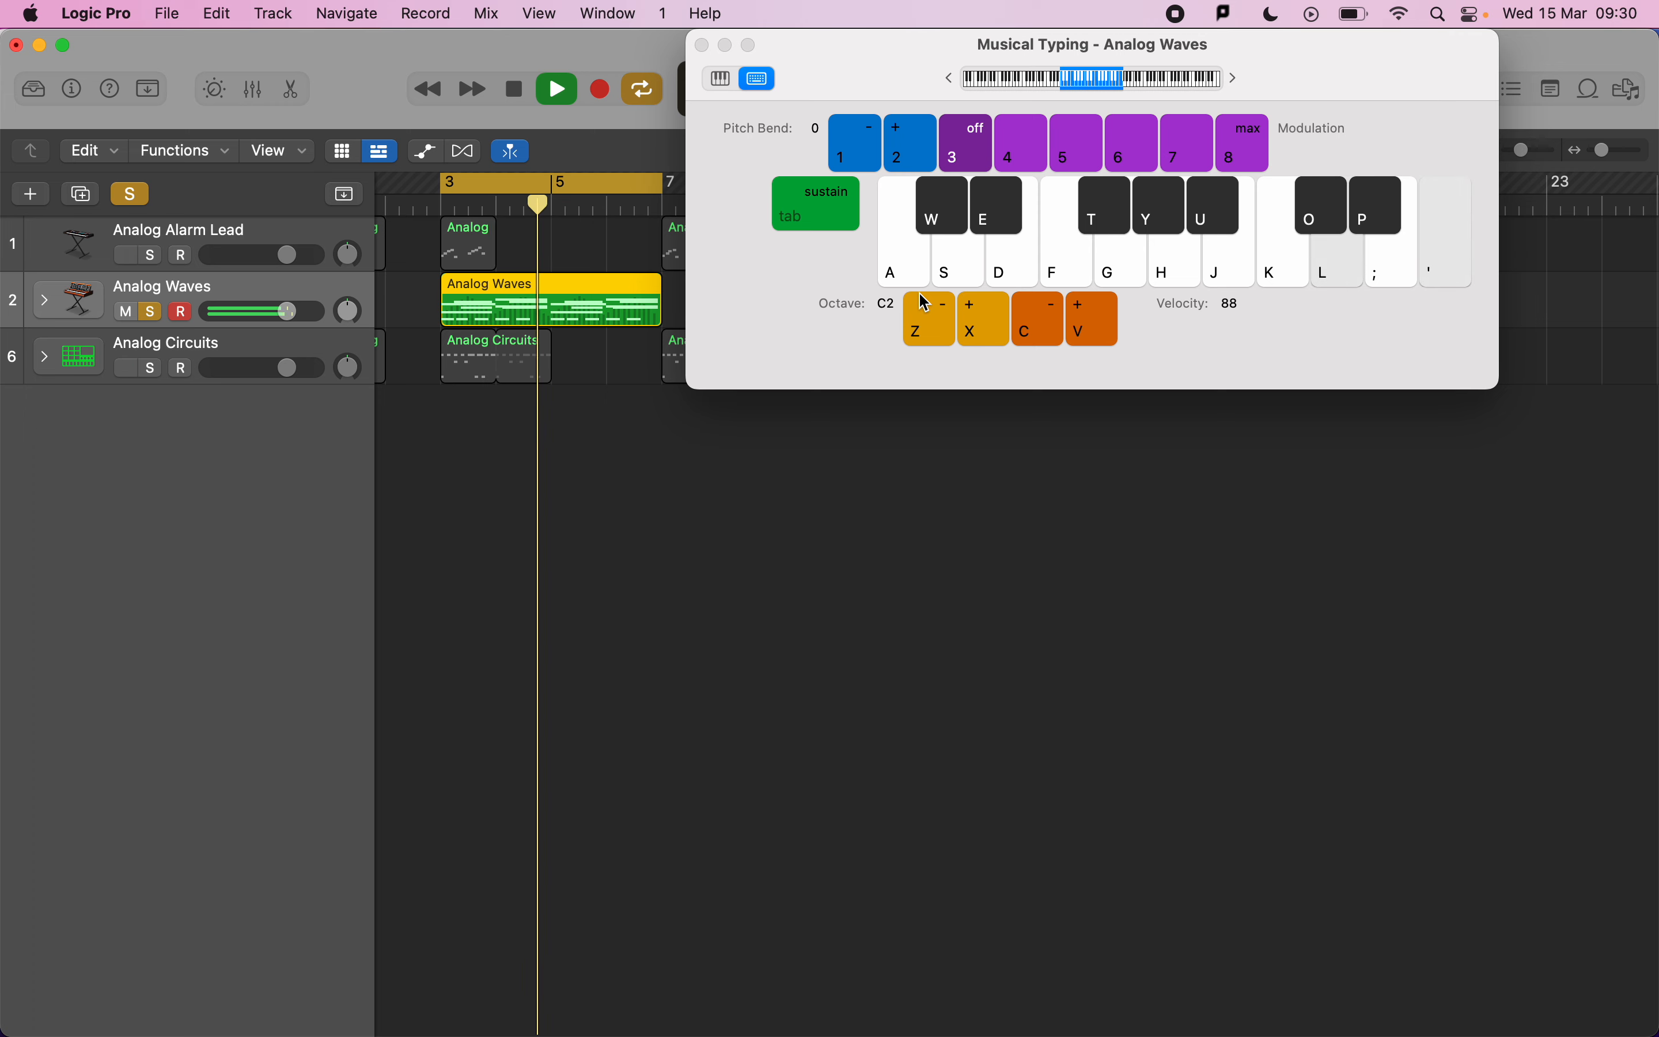
key(l)
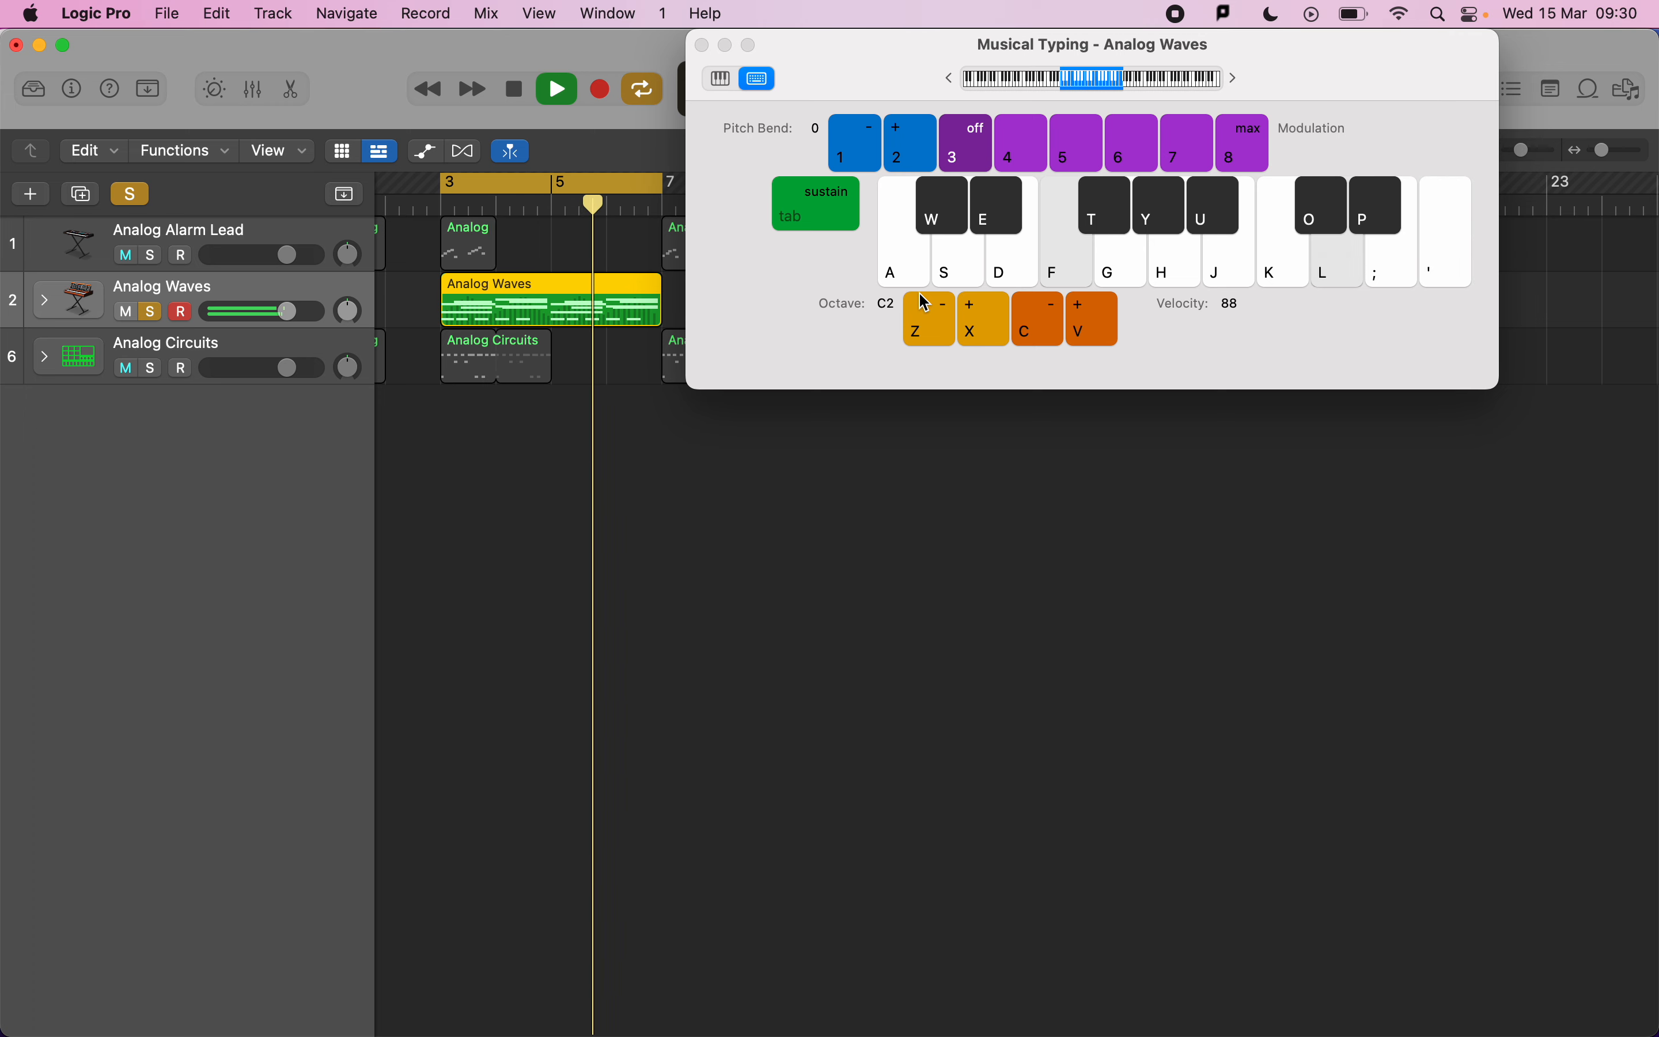
key(apostrophe)
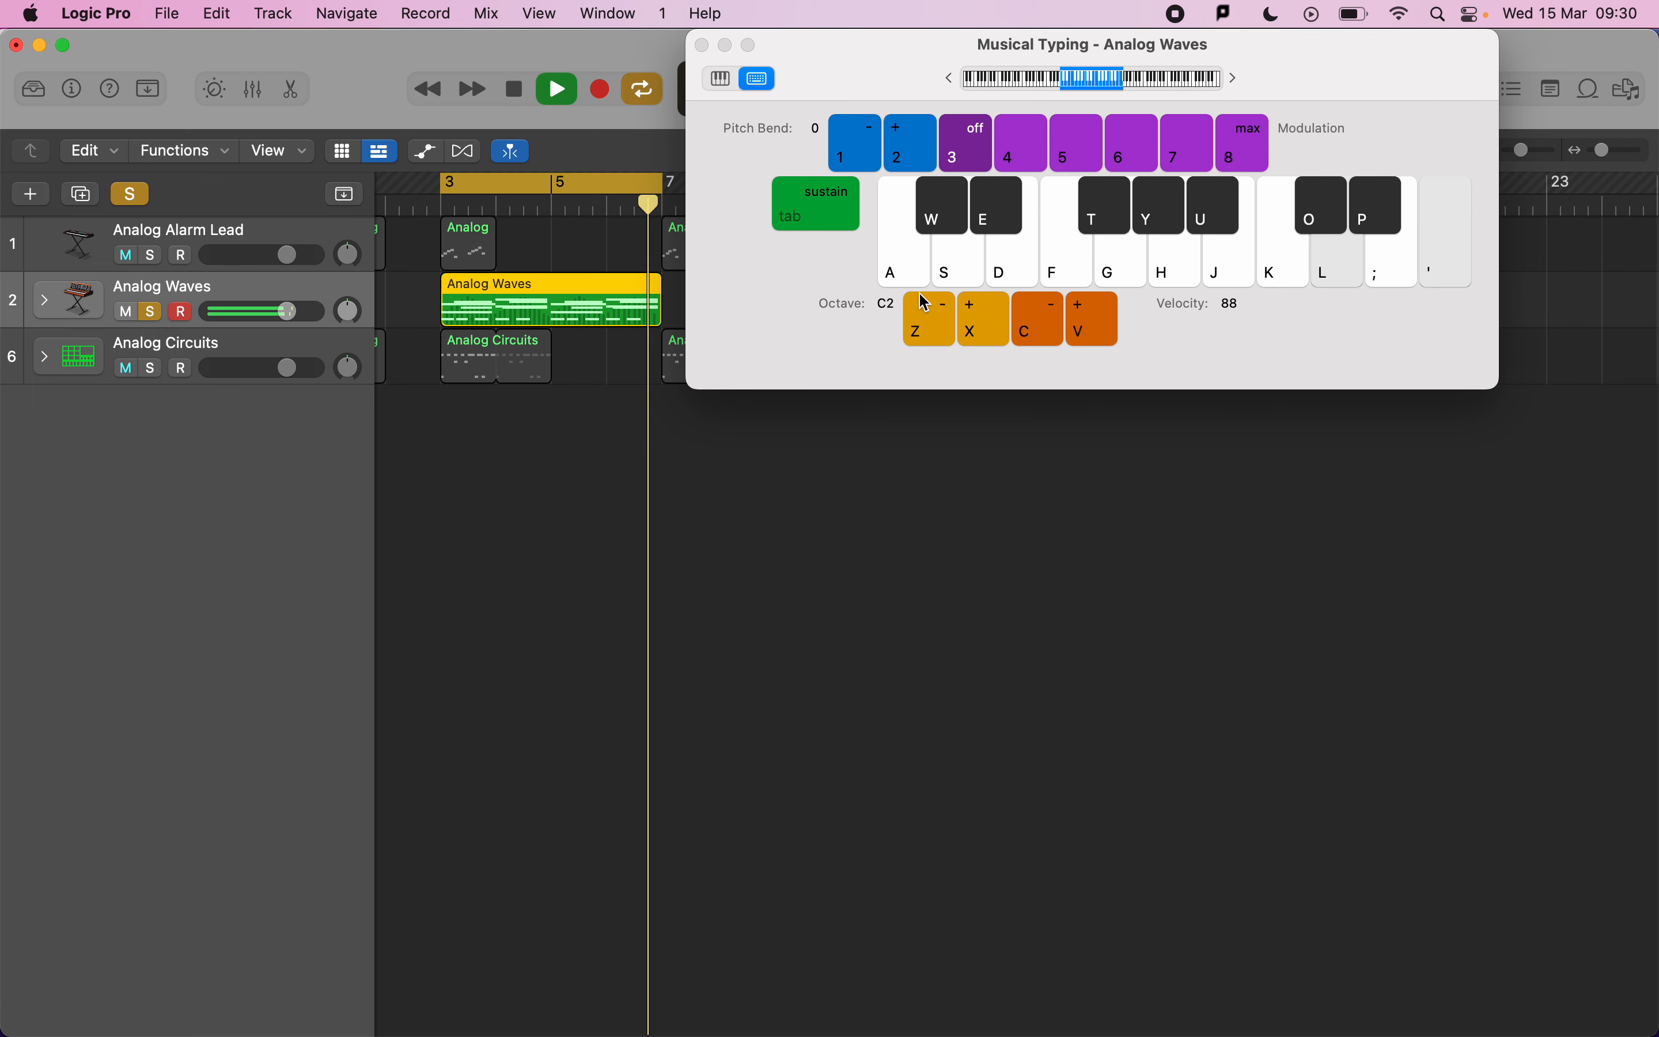
key(space)
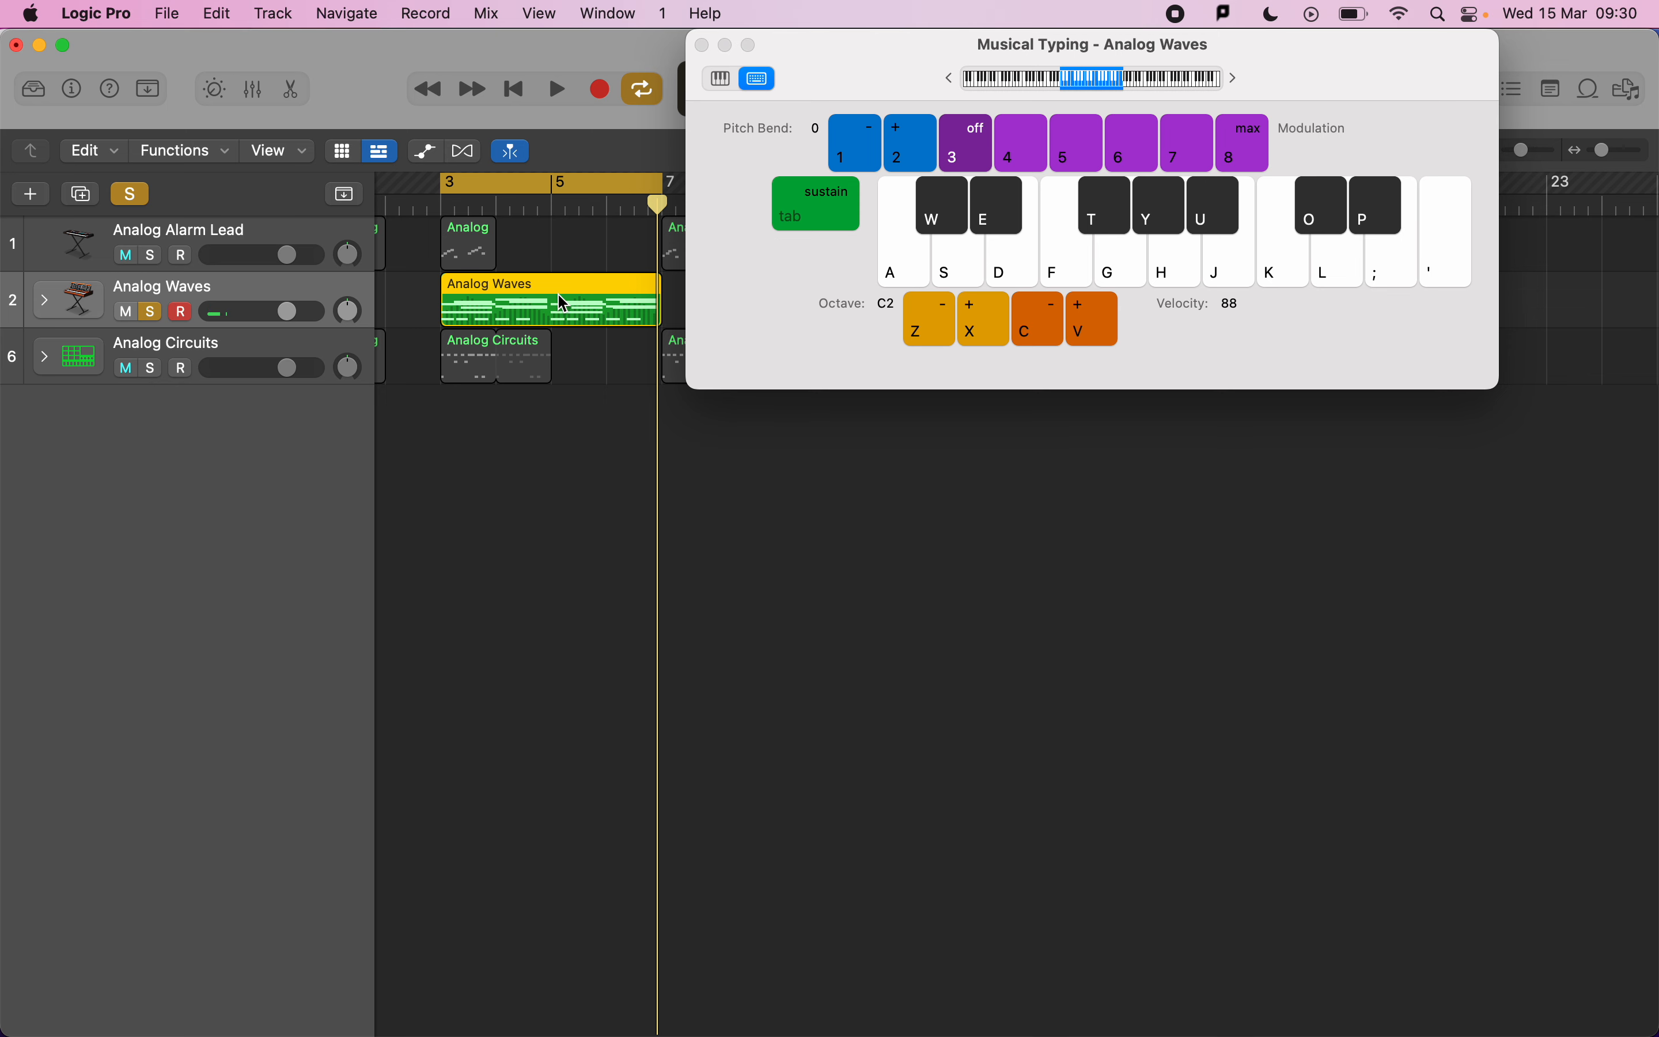
Close Musical Typing and open the Analog Waves region in the Piano Roll editor.
click(703, 45)
click(593, 317)
double_click(594, 317)
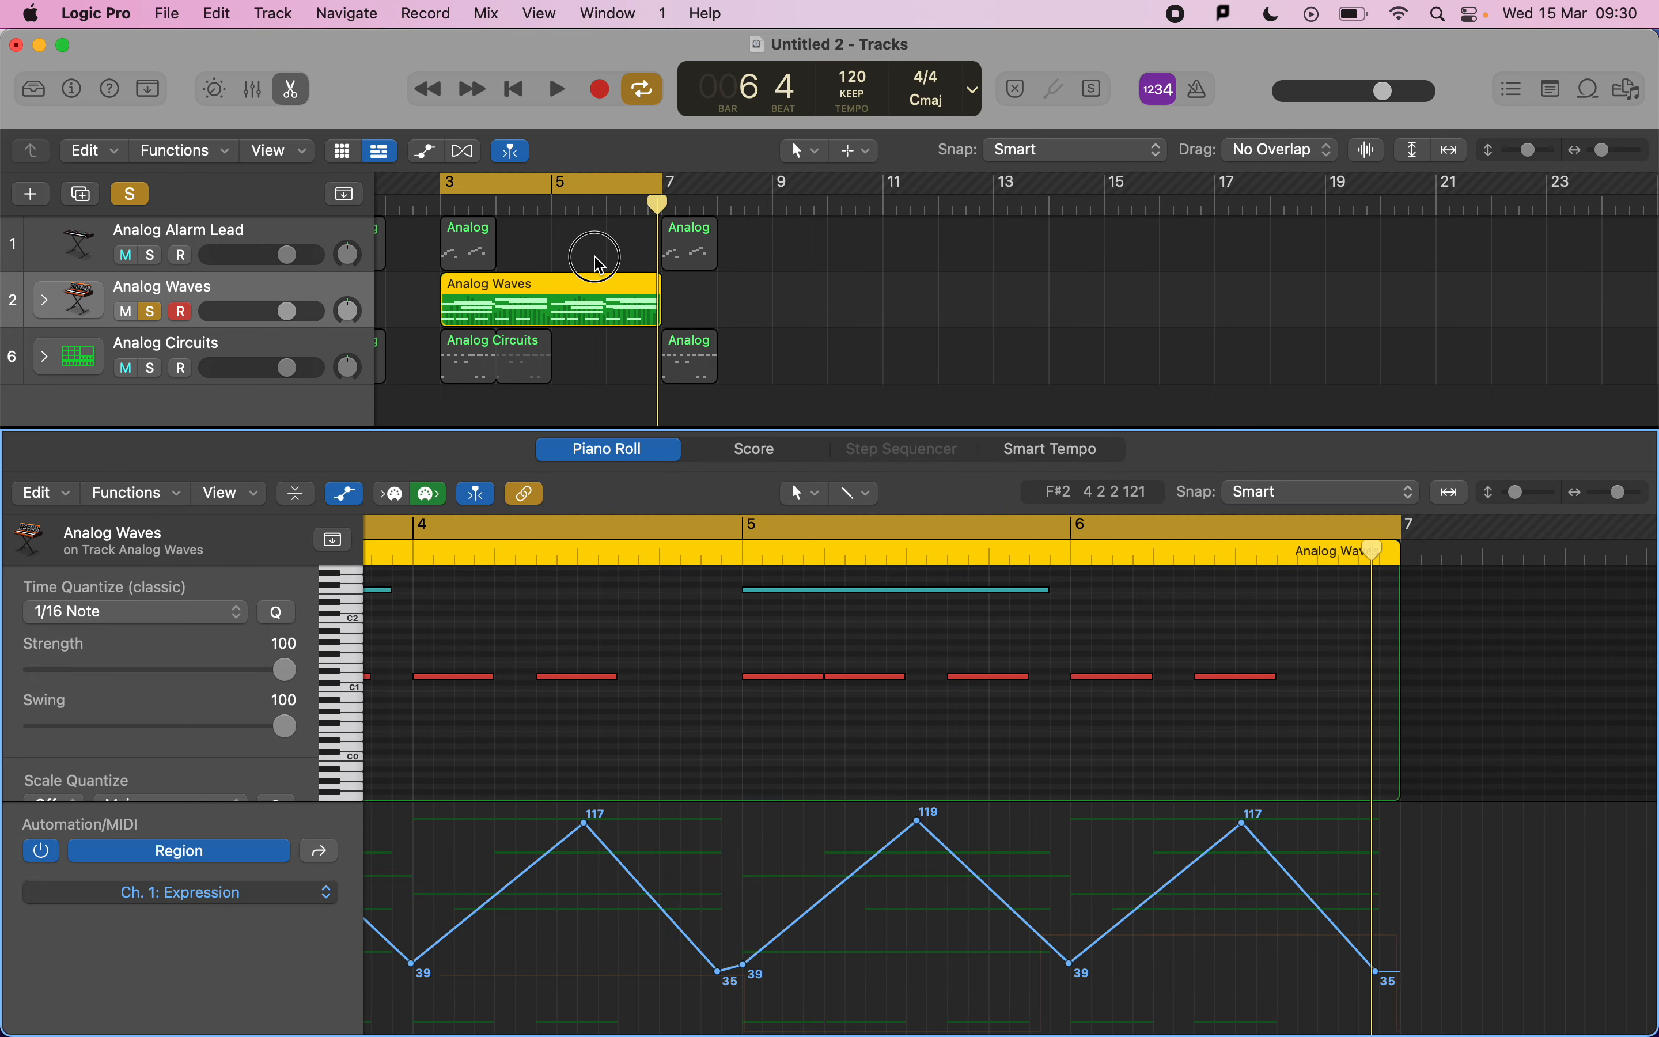
scroll(418, 885, left, 5)
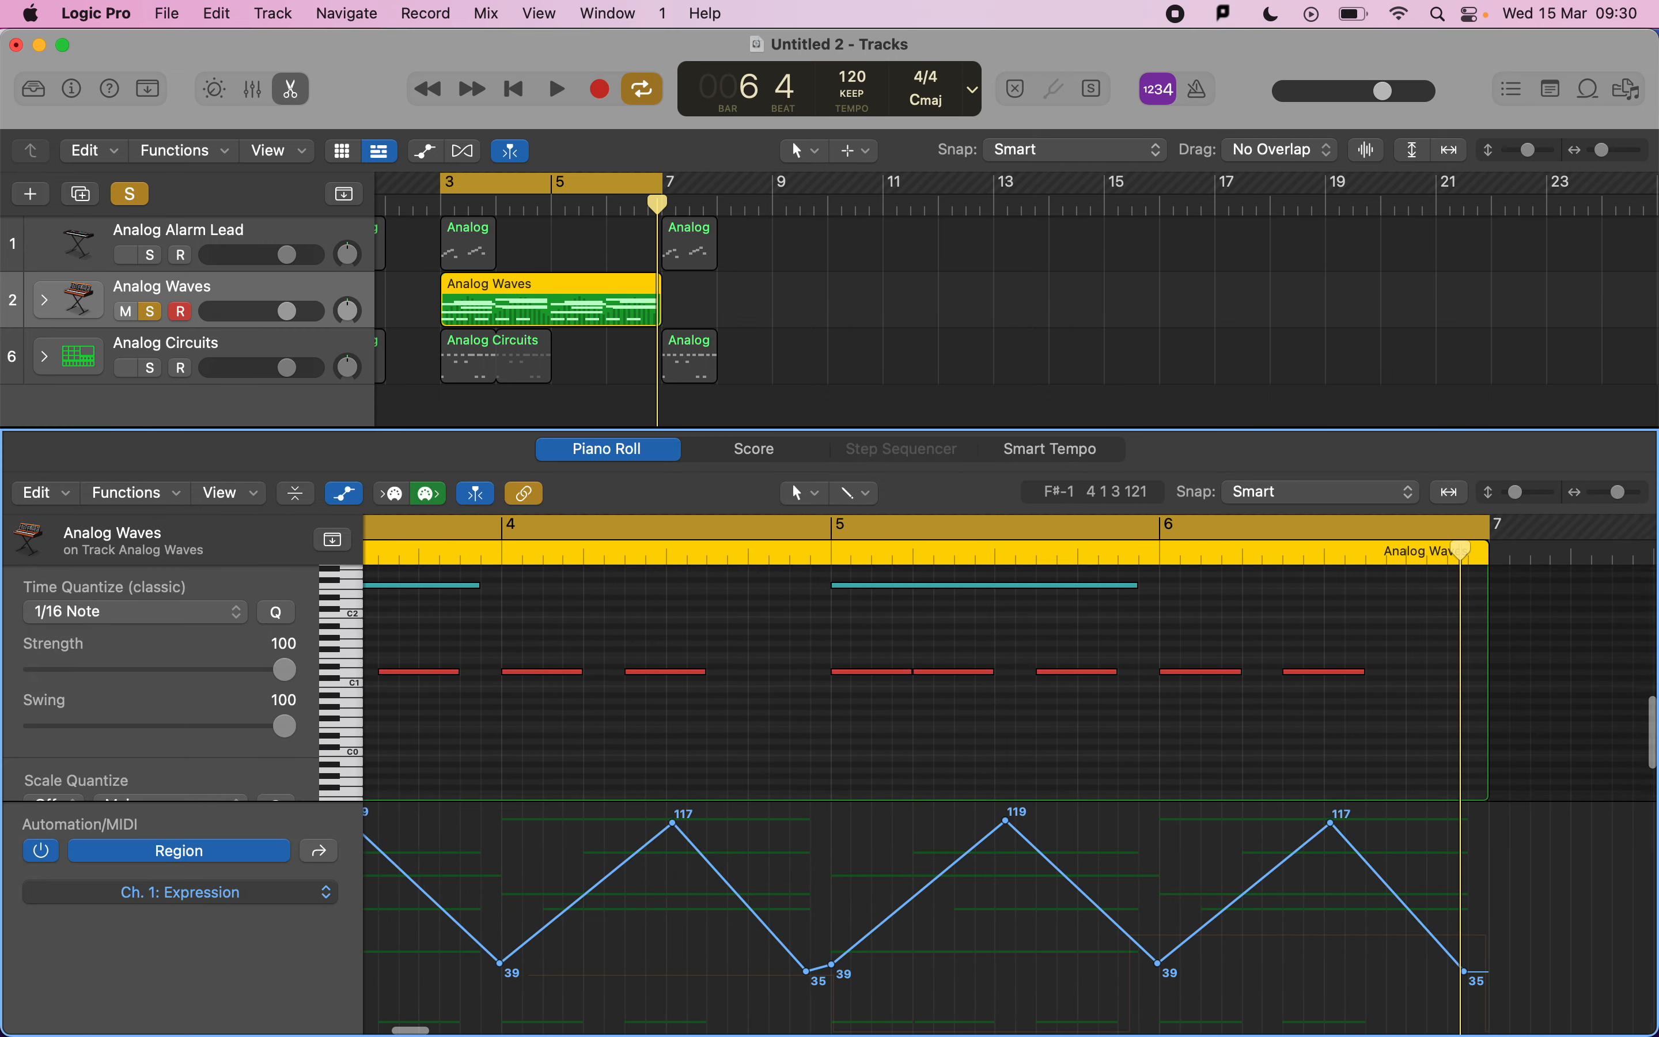
Inspect the region's Modulation, Expression, Note Velocity and Pitch Bend controller lanes in turn.
click(313, 893)
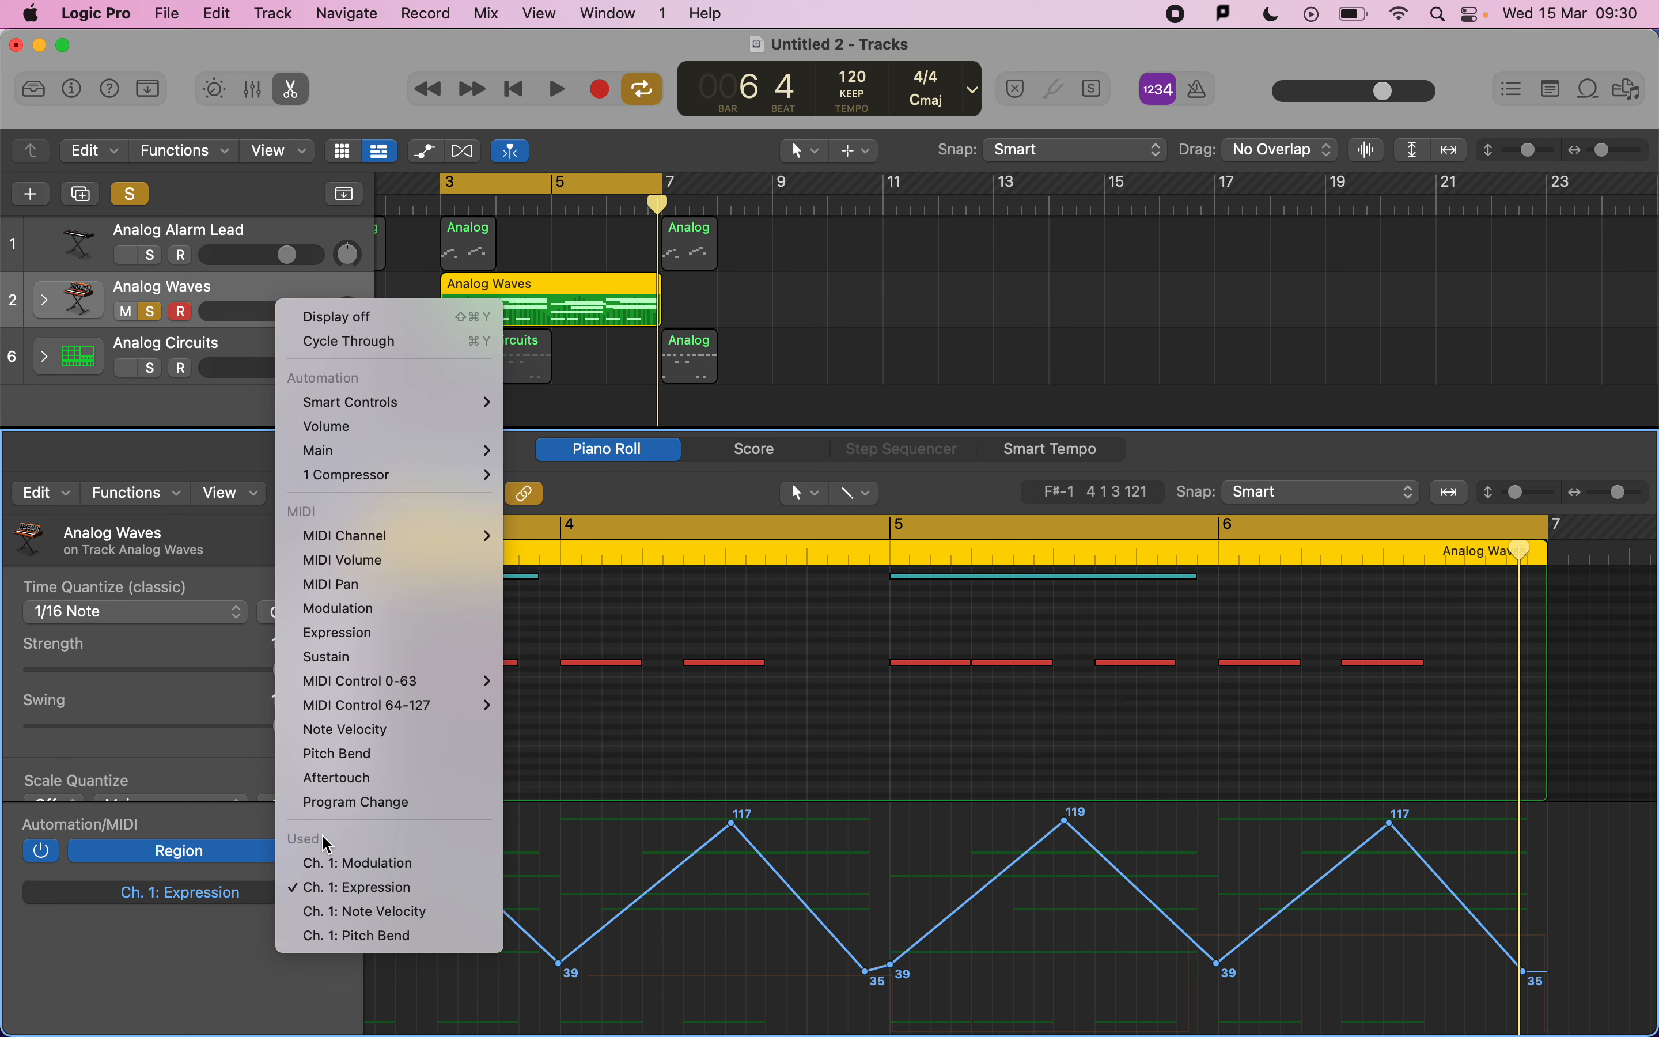
click(383, 864)
scroll(739, 915, down, 2)
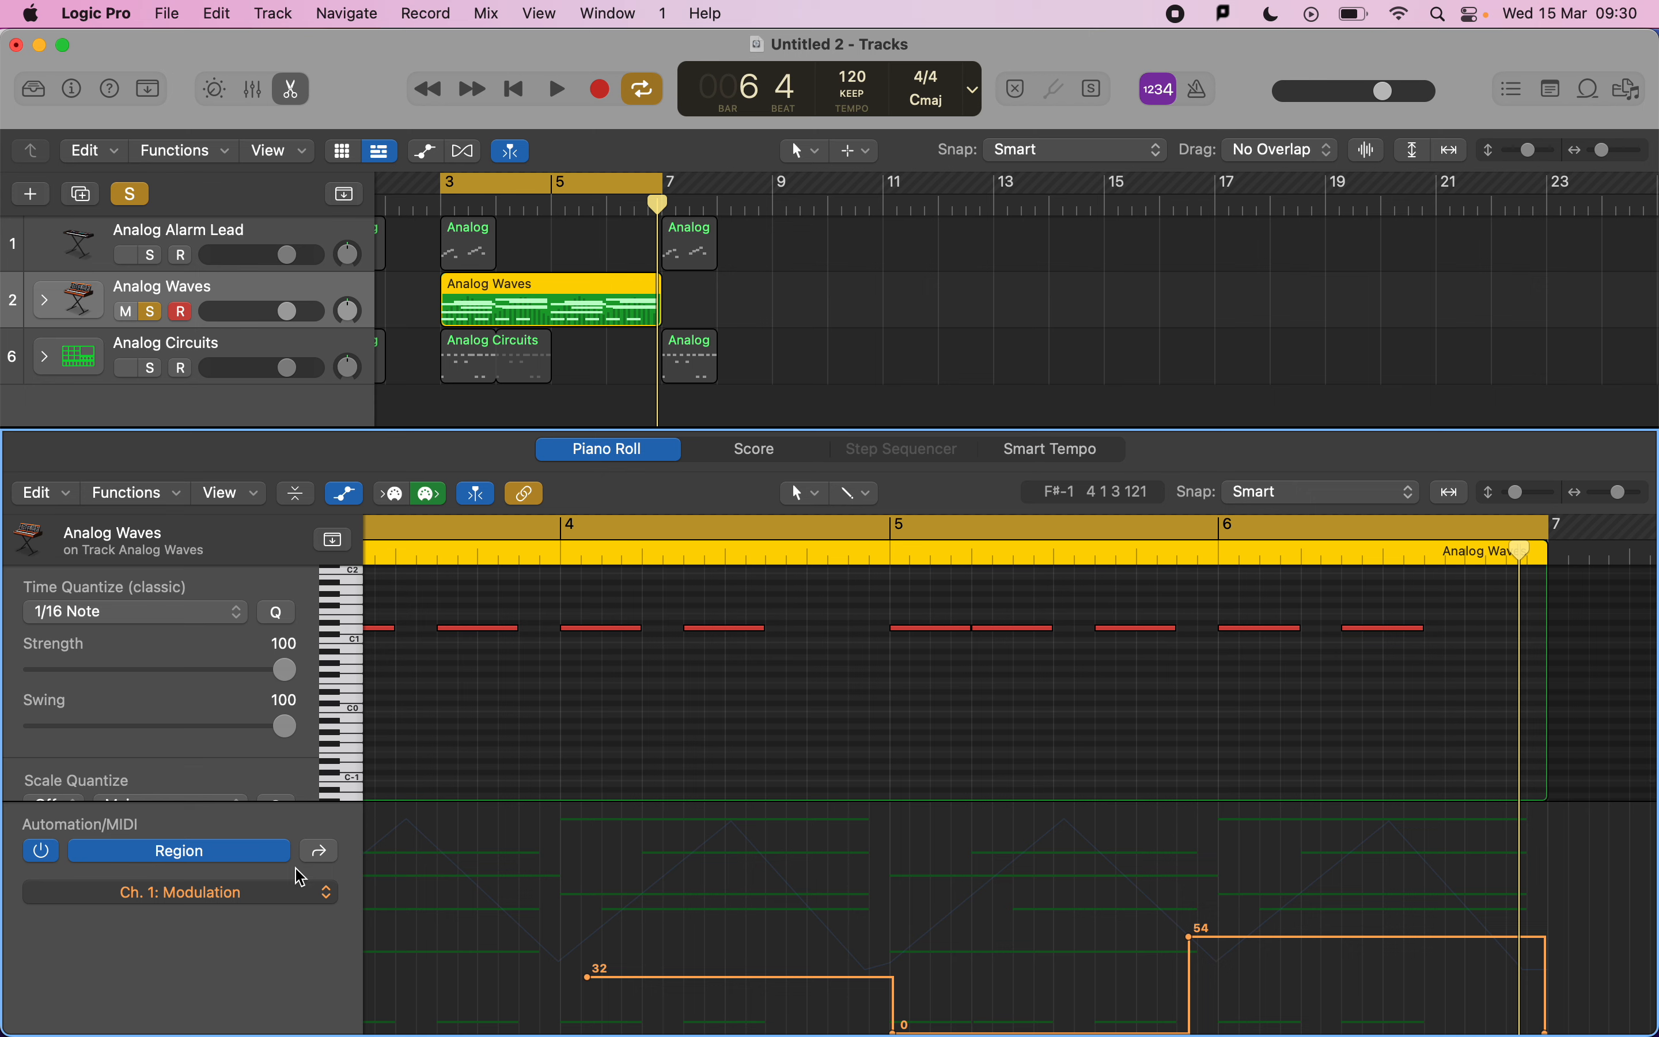
click(299, 886)
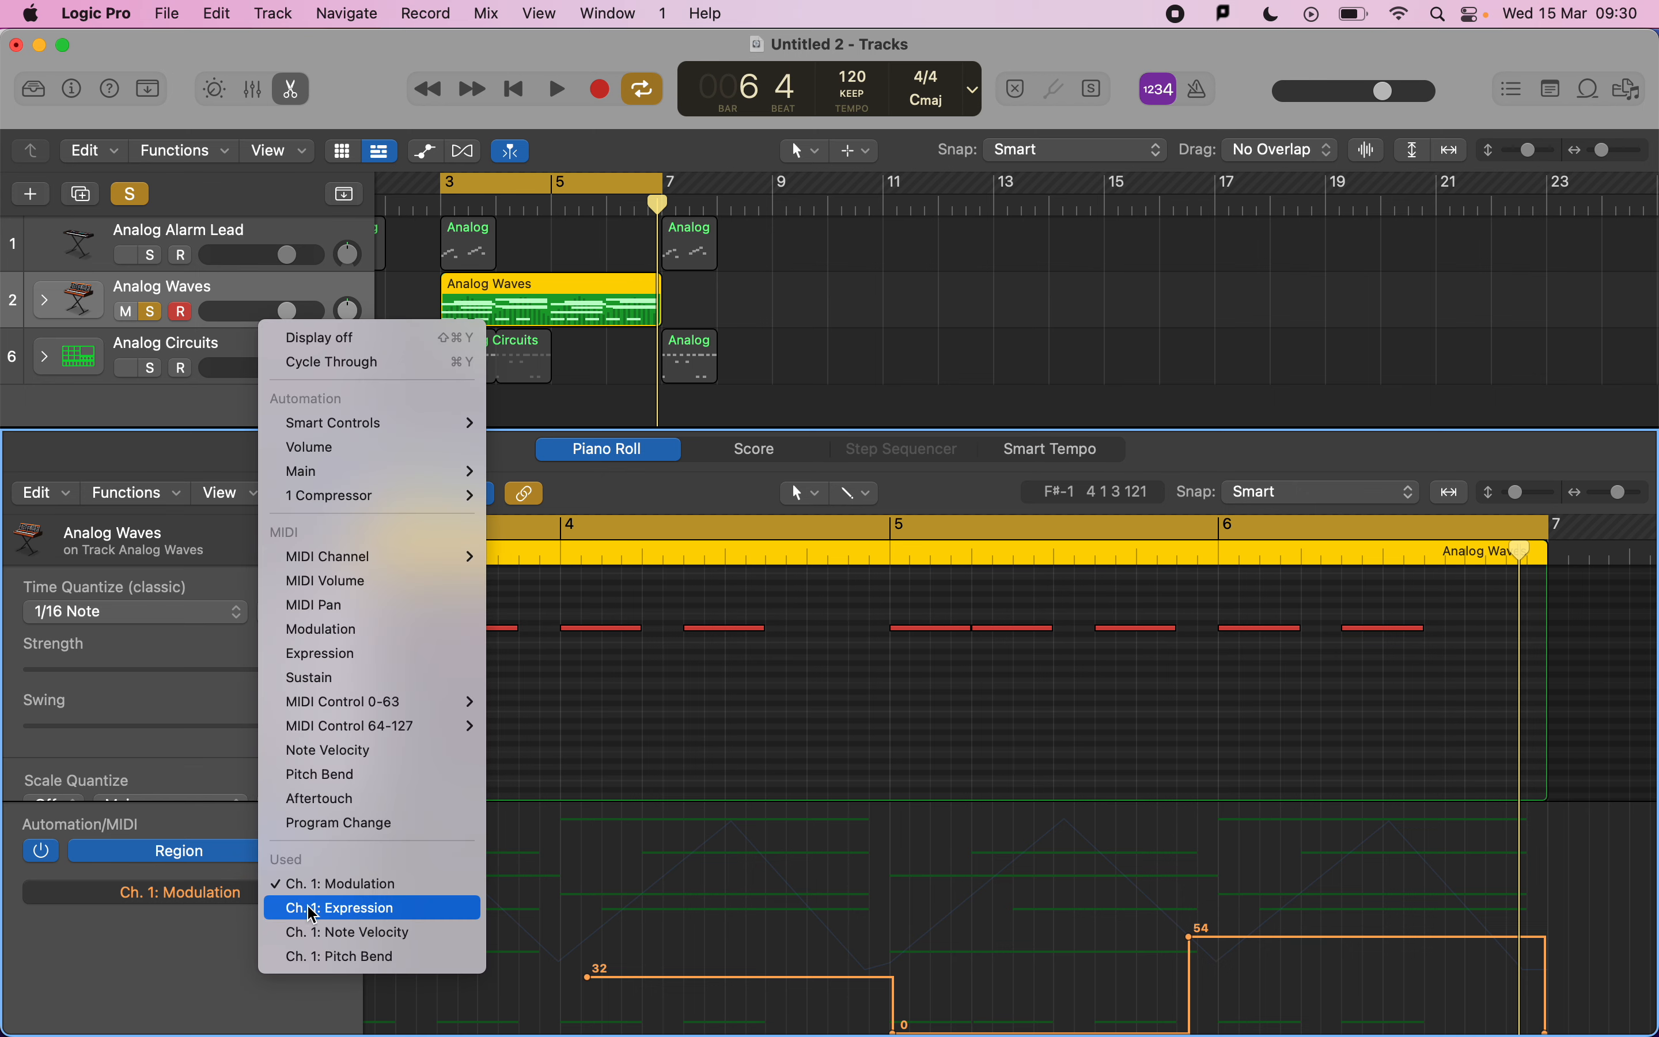
click(316, 907)
click(234, 895)
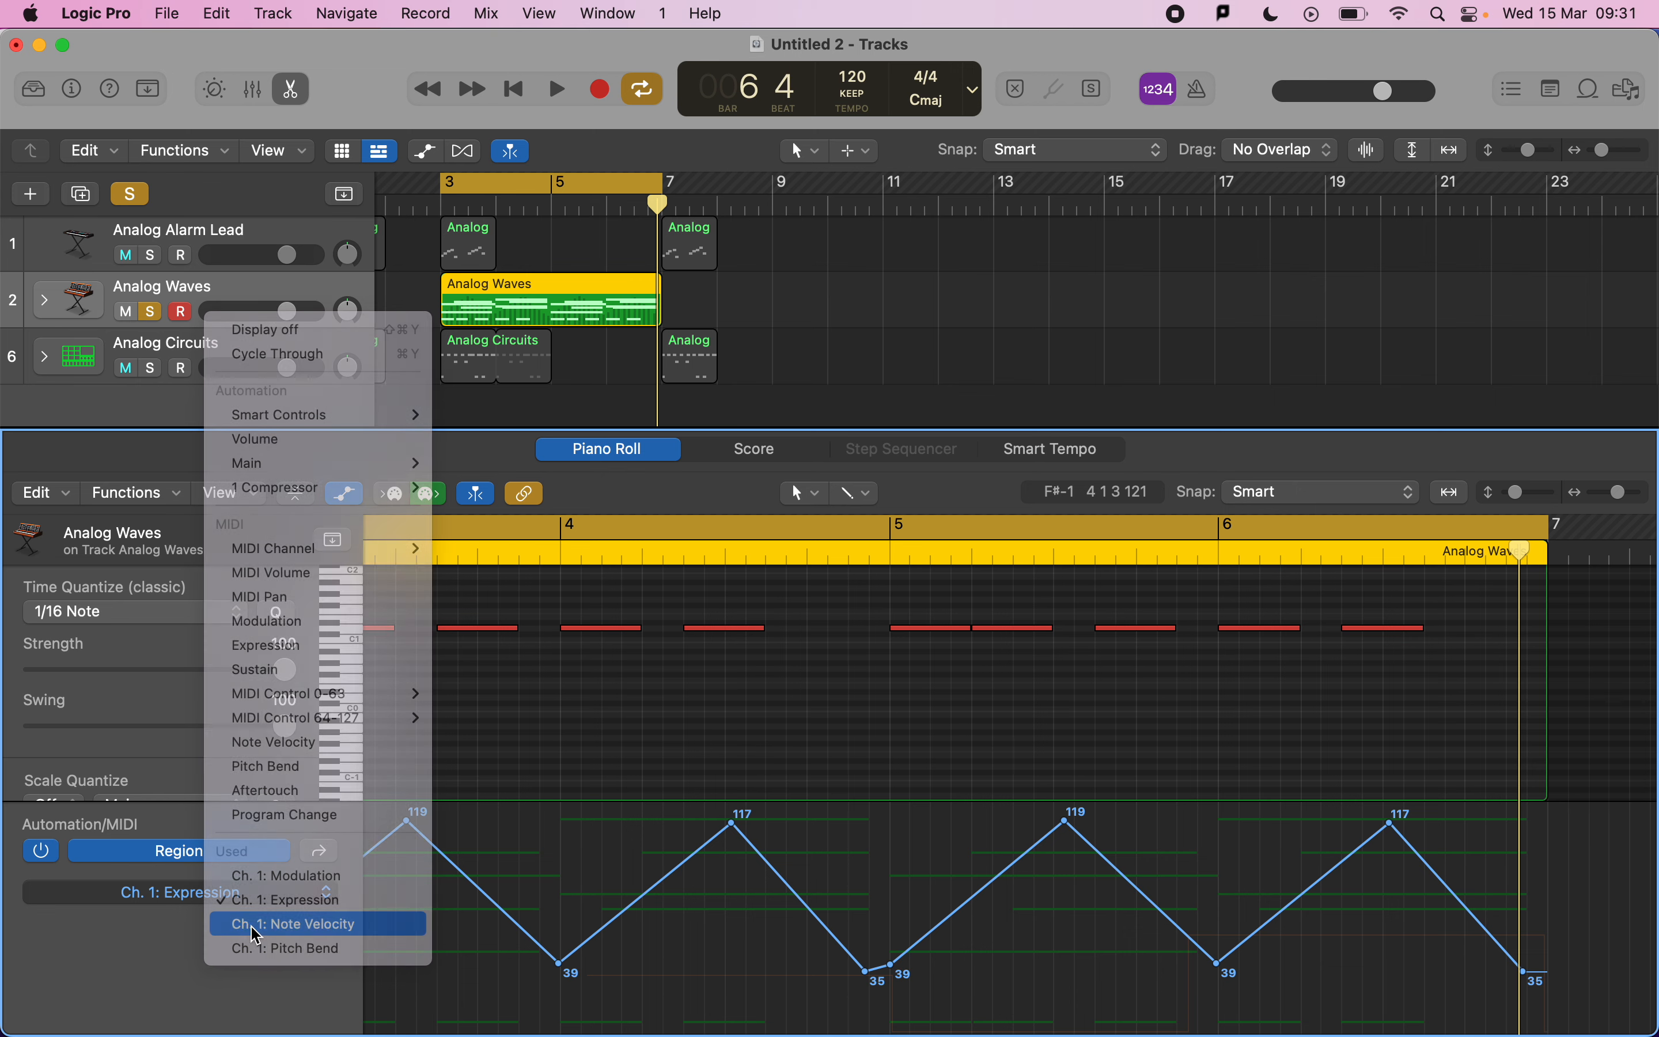
click(252, 918)
click(243, 895)
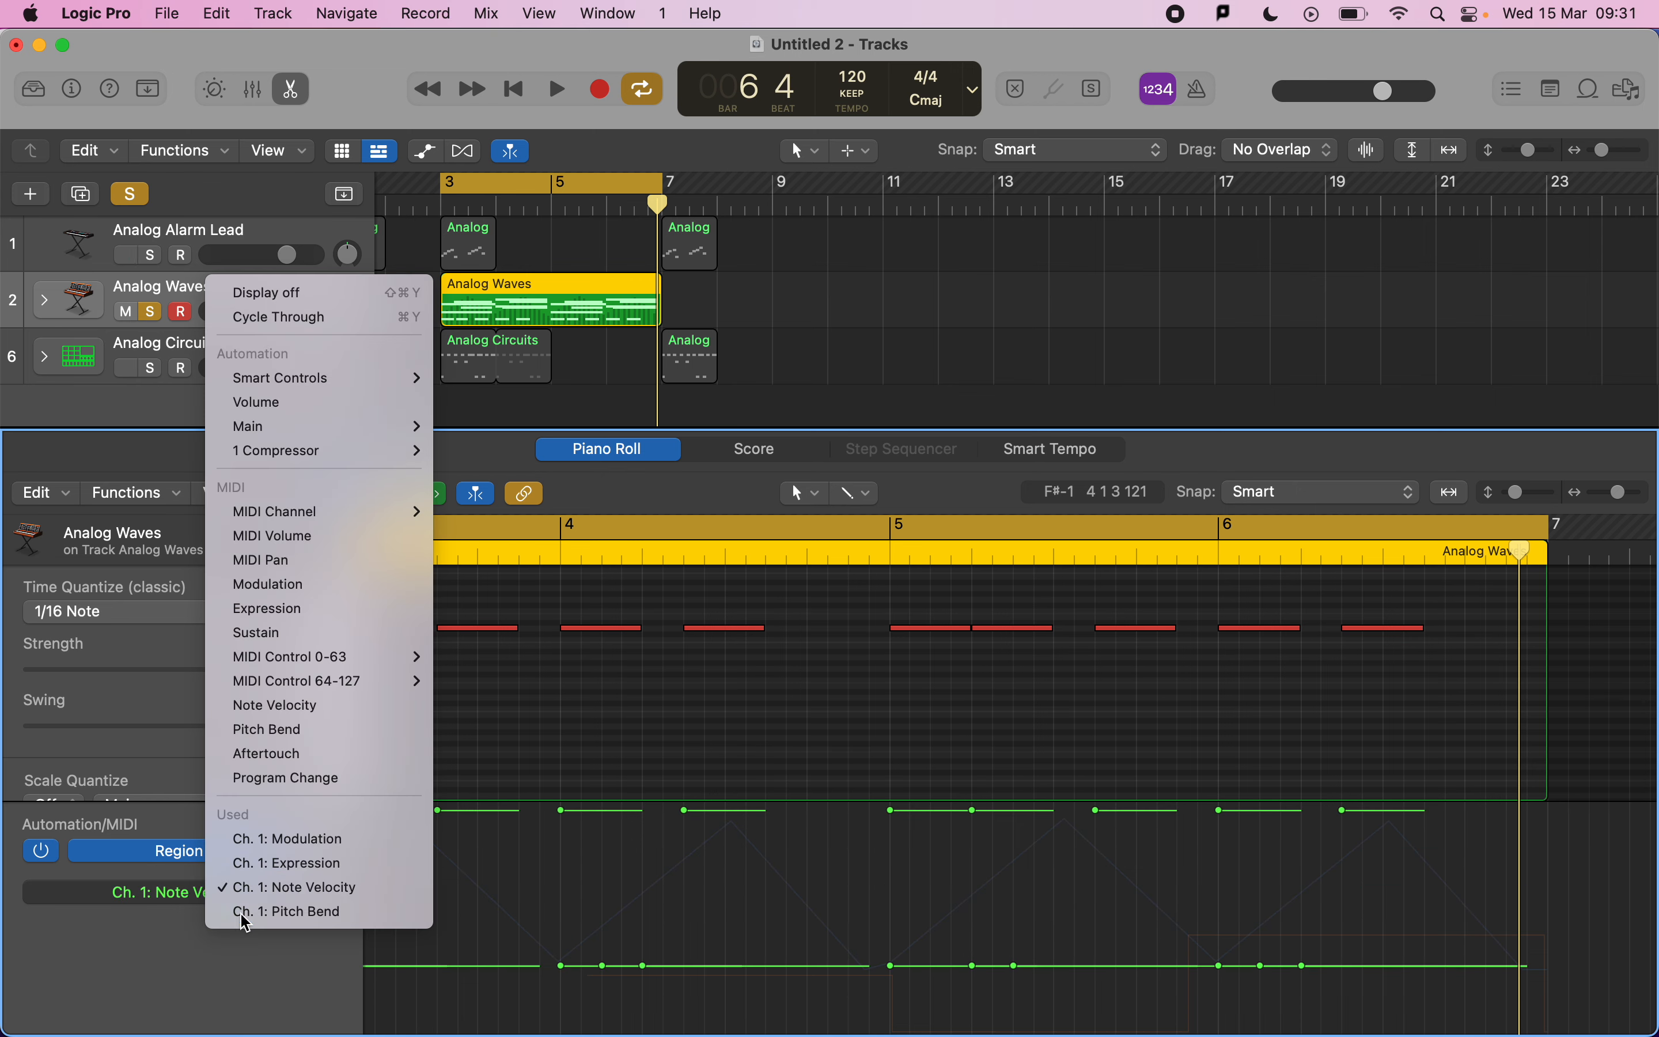
click(237, 908)
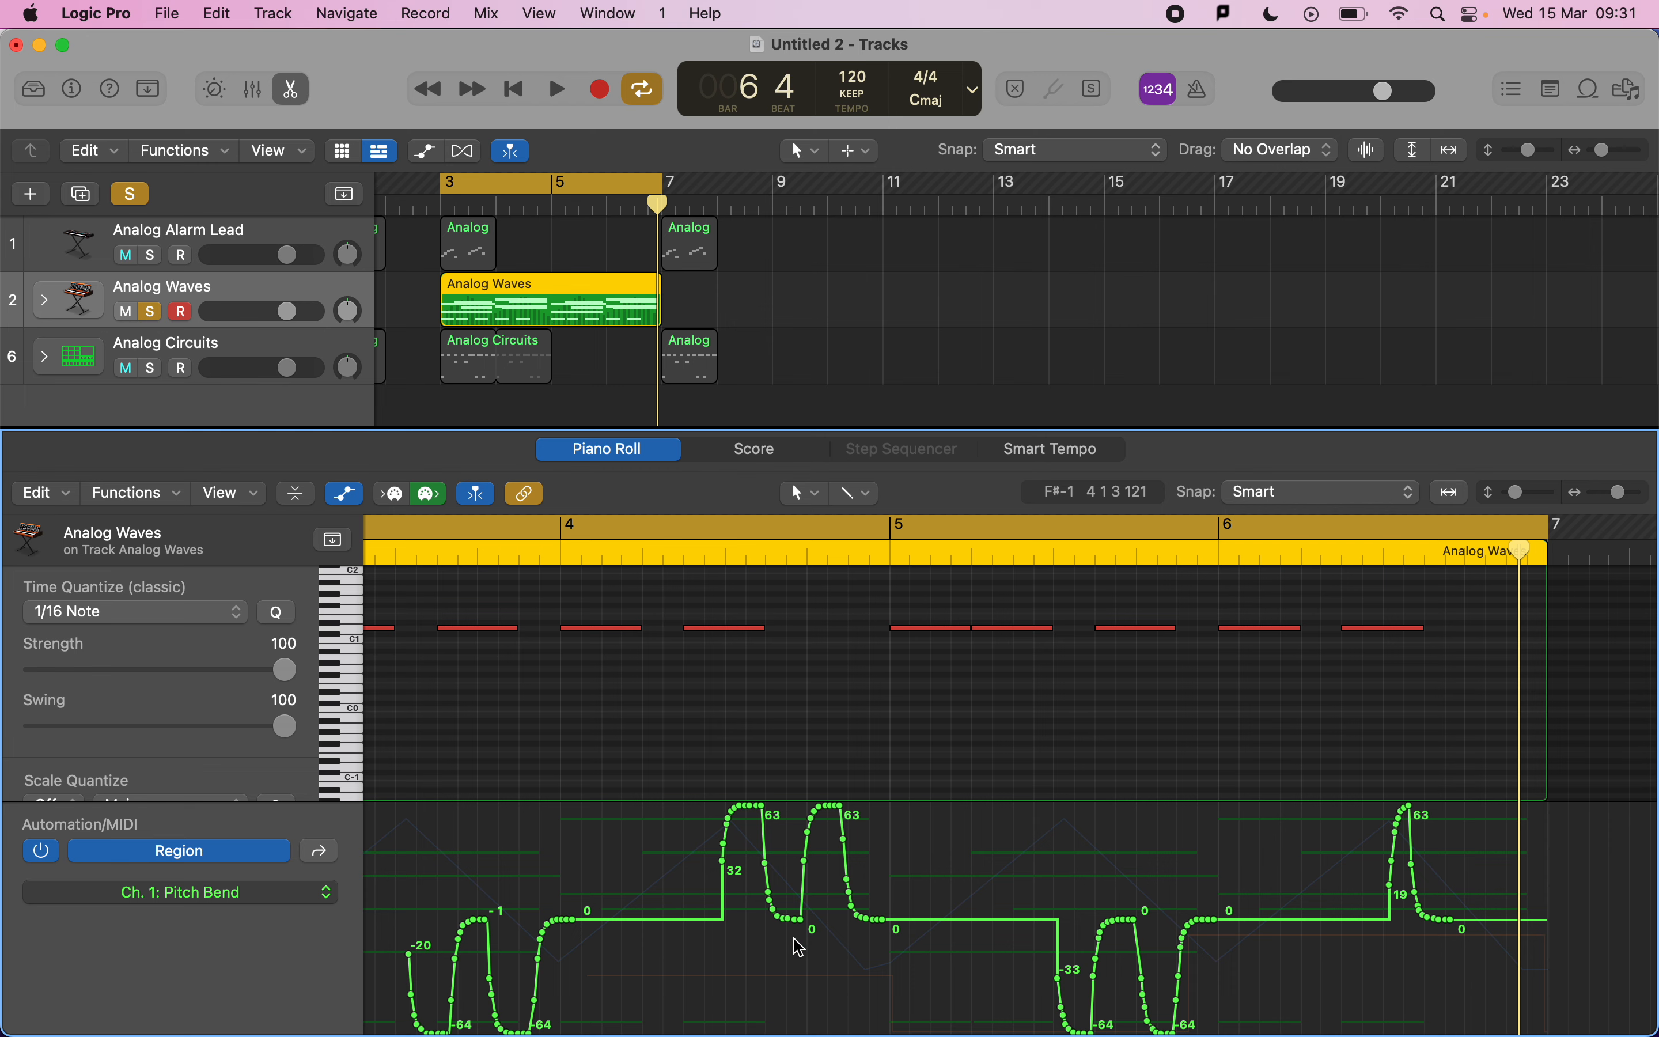
Switch to the exam mark scheme in Preview and review the MIDI skills criteria table.
key(super+Tab)
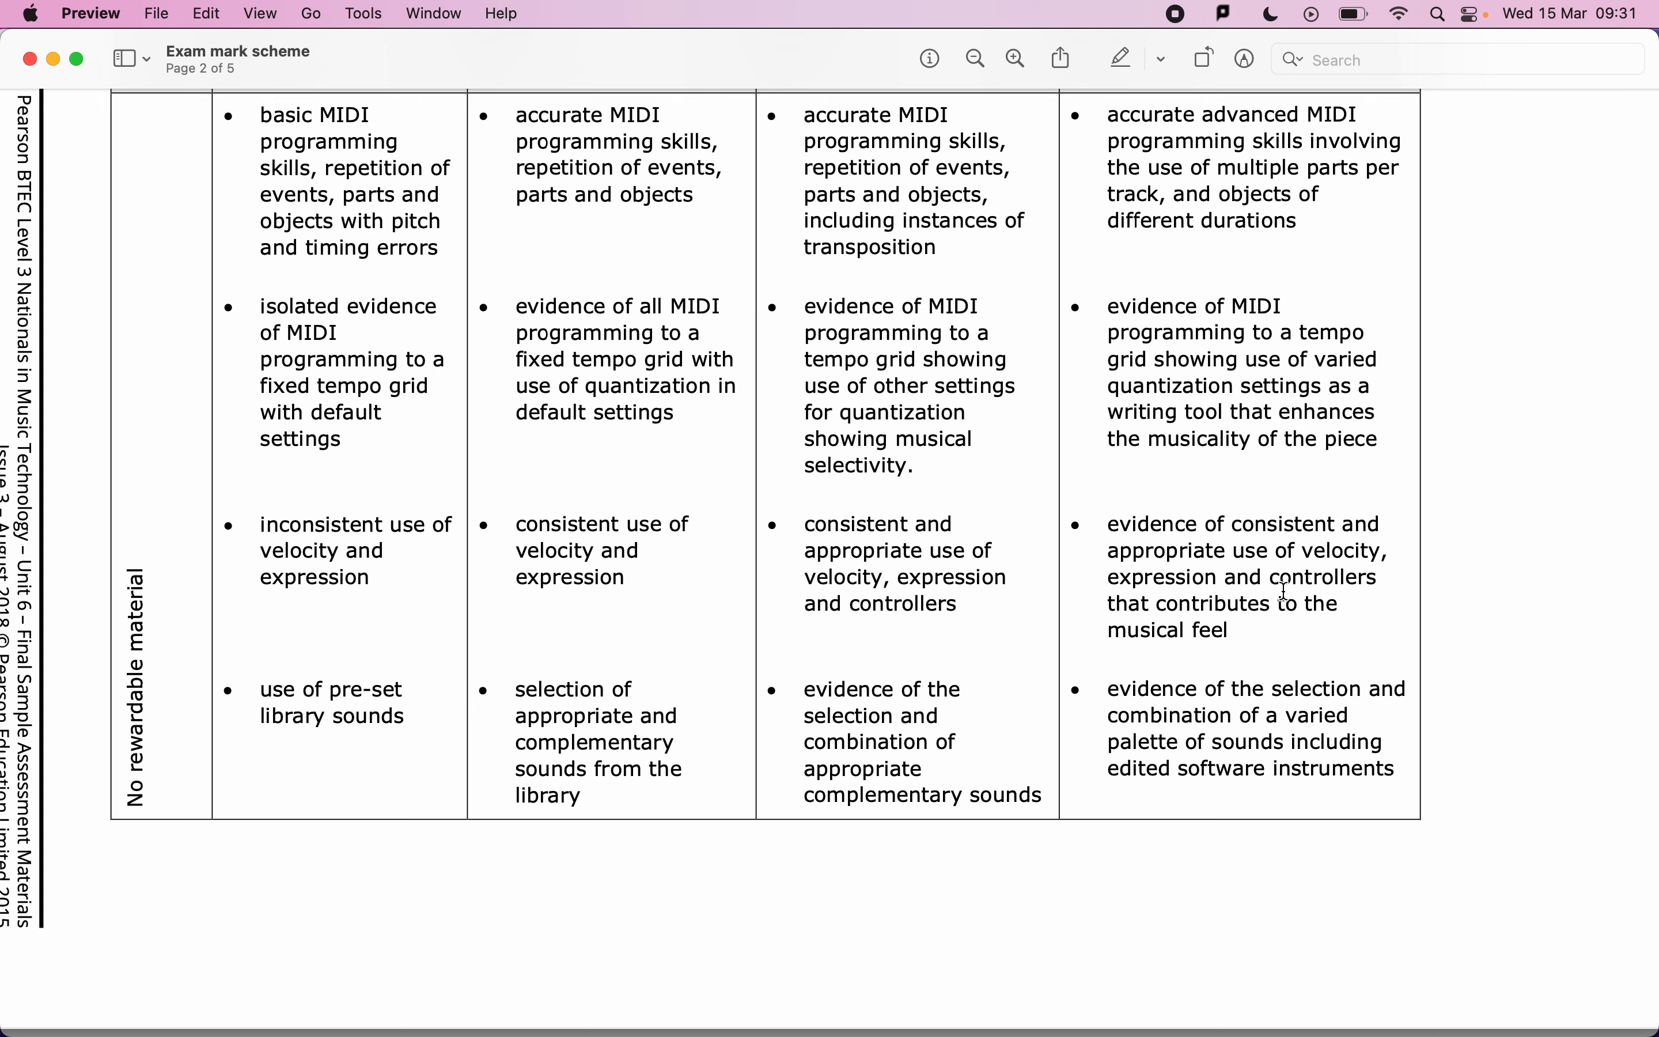
scroll(1158, 480, up, 5)
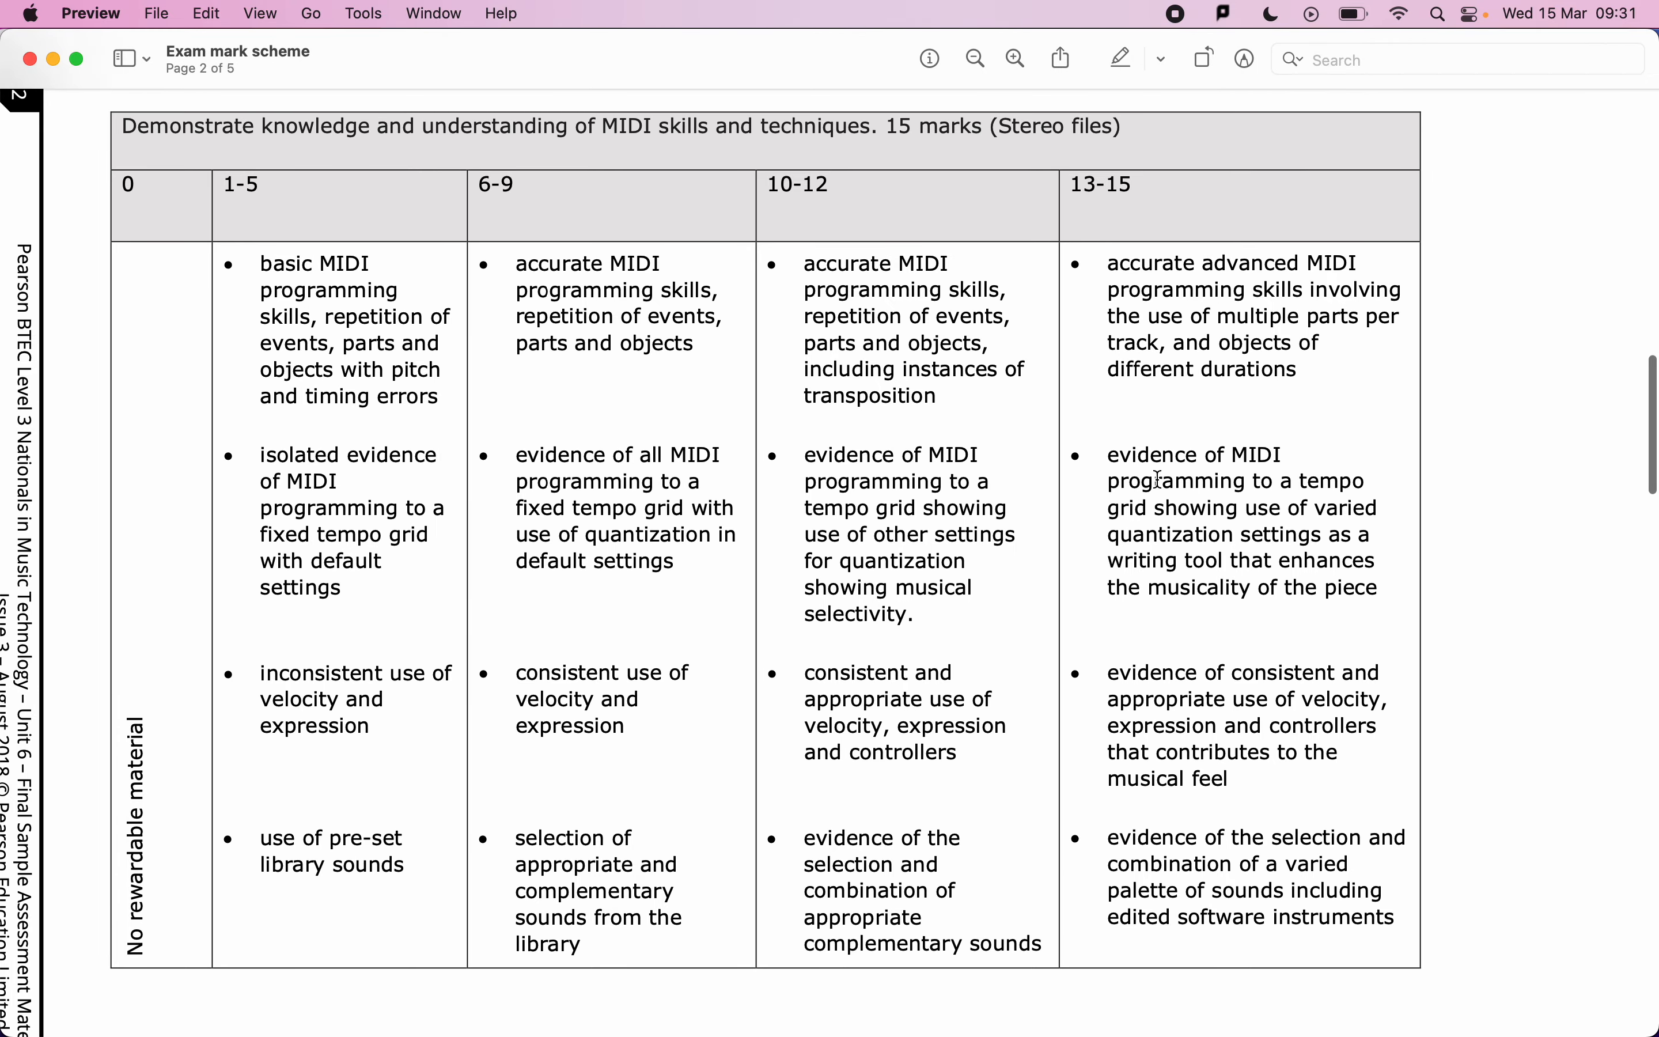
scroll(1158, 480, down, 1)
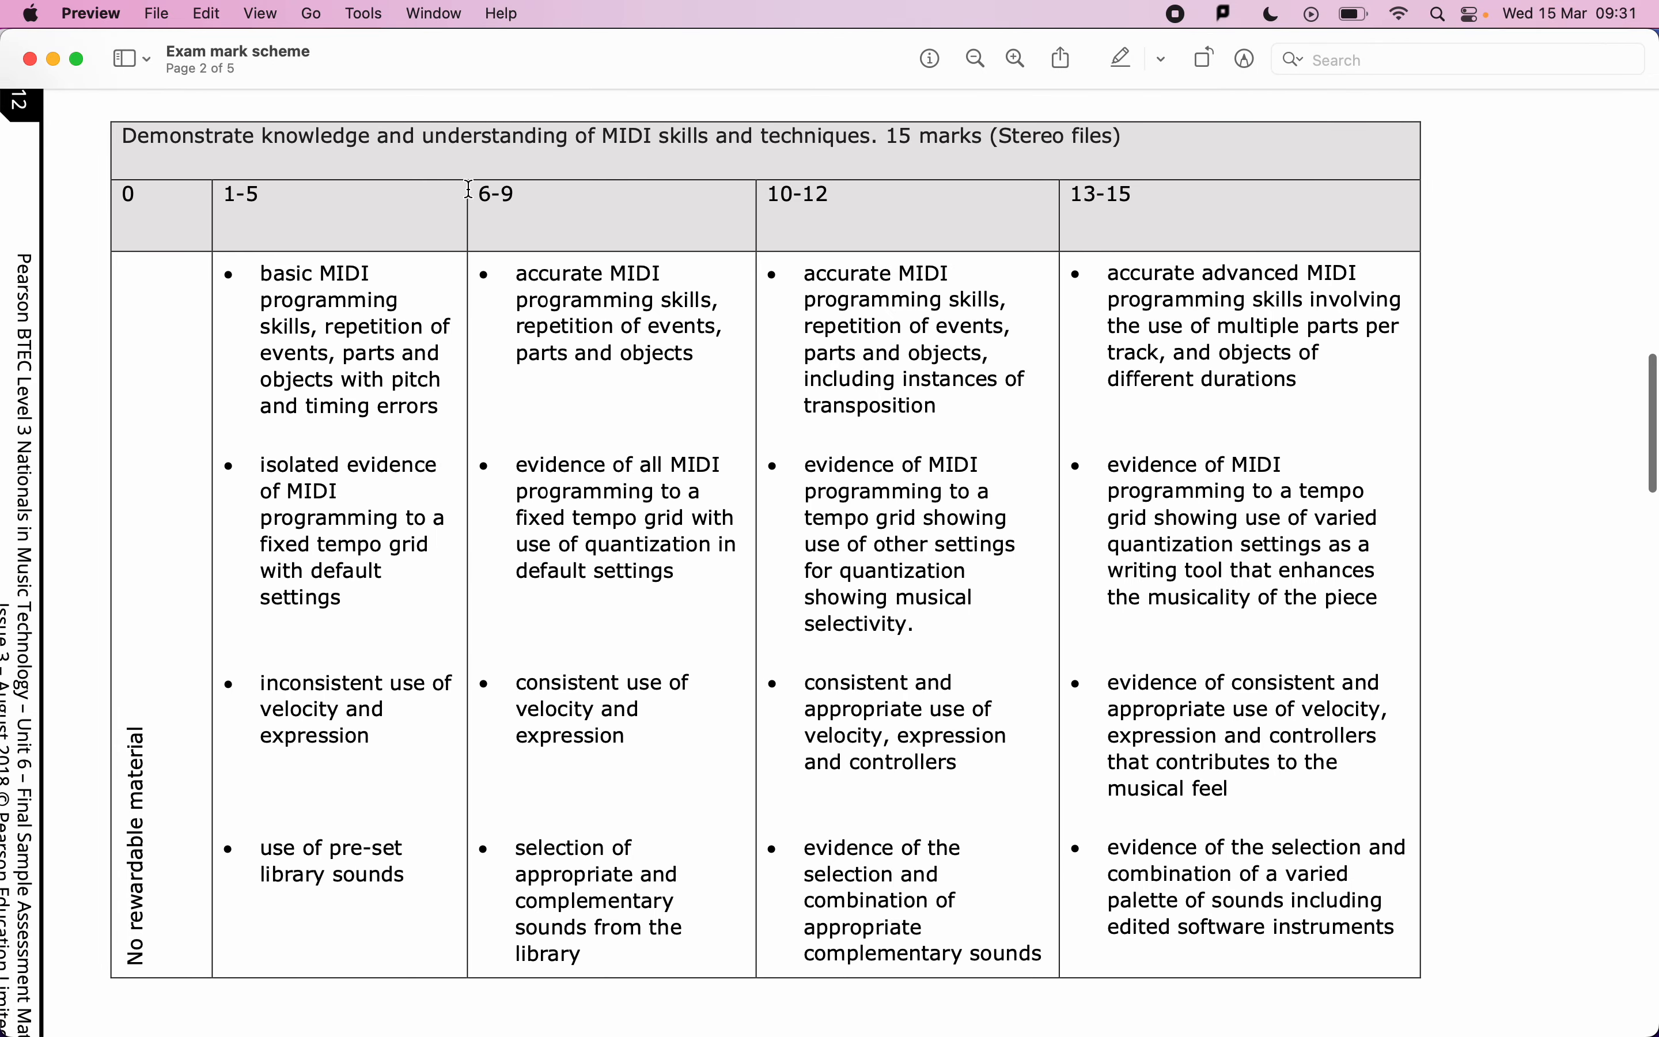